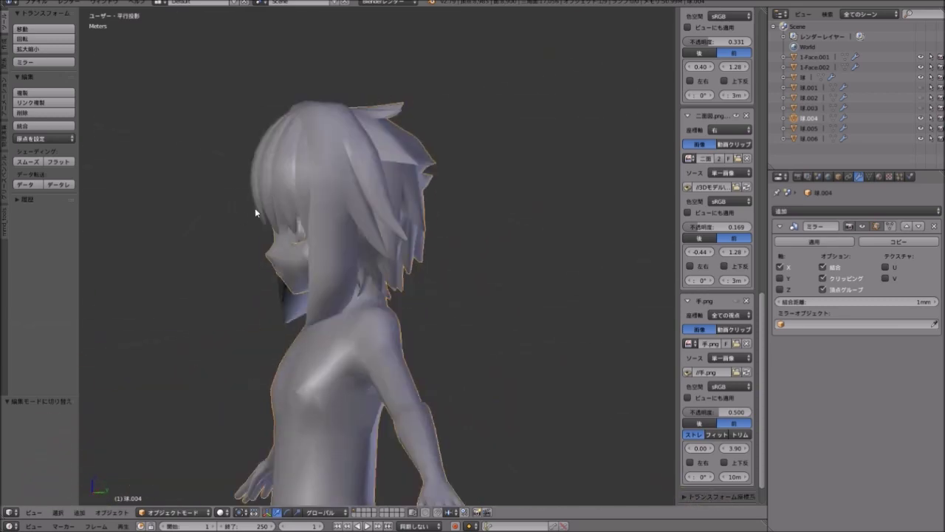
Orbit and zoom around the character to inspect the head shell from several angles.
{"action": "scroll", "coordinate": [344, 236], "scroll_direction": "up", "scroll_amount": 1}
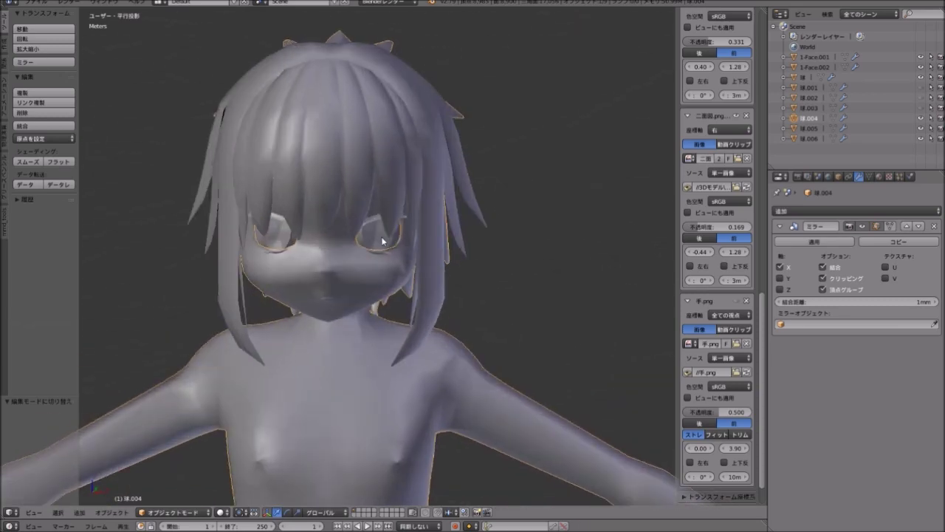
{"action": "scroll", "coordinate": [317, 247], "scroll_direction": "down", "scroll_amount": 3}
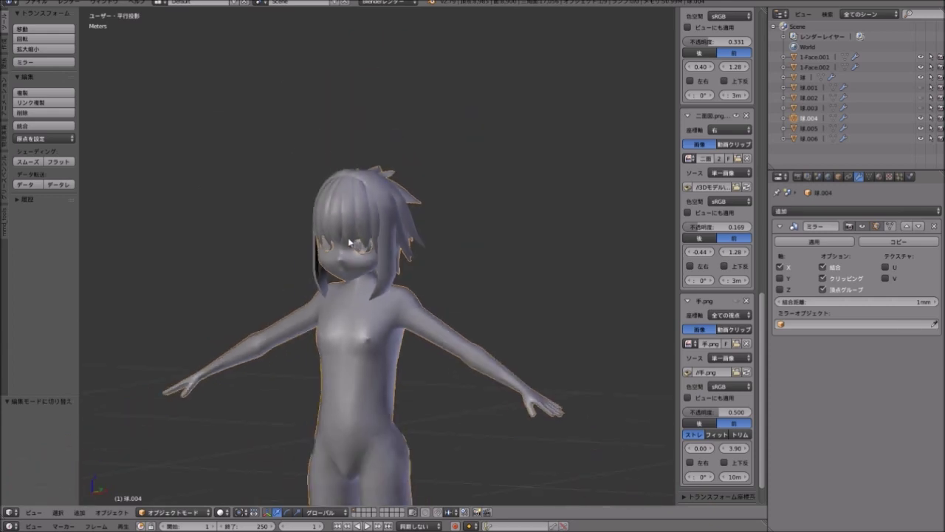
{"action": "scroll", "coordinate": [354, 251], "scroll_direction": "up", "scroll_amount": 2}
{"action": "scroll", "coordinate": [347, 250], "scroll_direction": "up", "scroll_amount": 2}
{"action": "scroll", "coordinate": [354, 240], "scroll_direction": "up", "scroll_amount": 1}
{"action": "scroll", "coordinate": [354, 237], "scroll_direction": "down", "scroll_amount": 4}
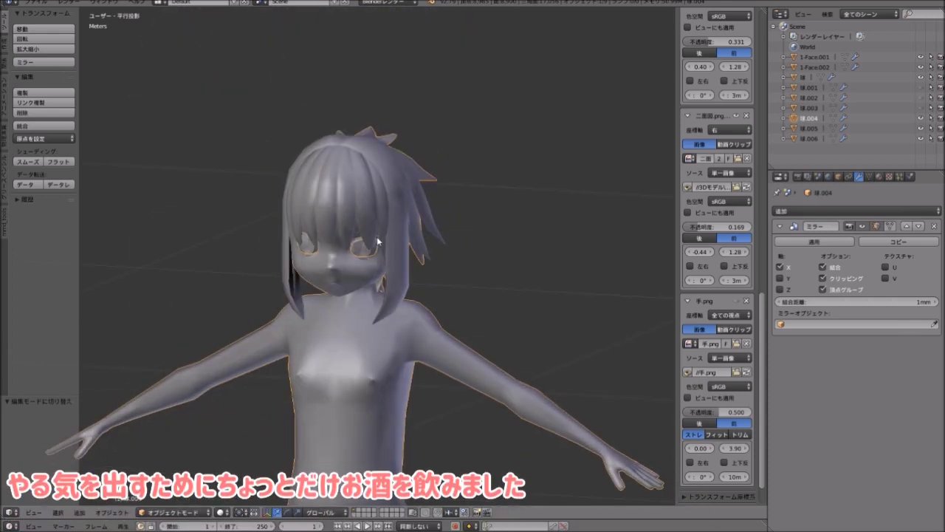
{"action": "scroll", "coordinate": [353, 237], "scroll_direction": "down", "scroll_amount": 1}
{"action": "mouse_move", "coordinate": [354, 237]}
{"action": "middle_mouse_down"}
{"action": "mouse_move", "coordinate": [322, 246]}
{"action": "mouse_move", "coordinate": [377, 207]}
{"action": "middle_mouse_up"}
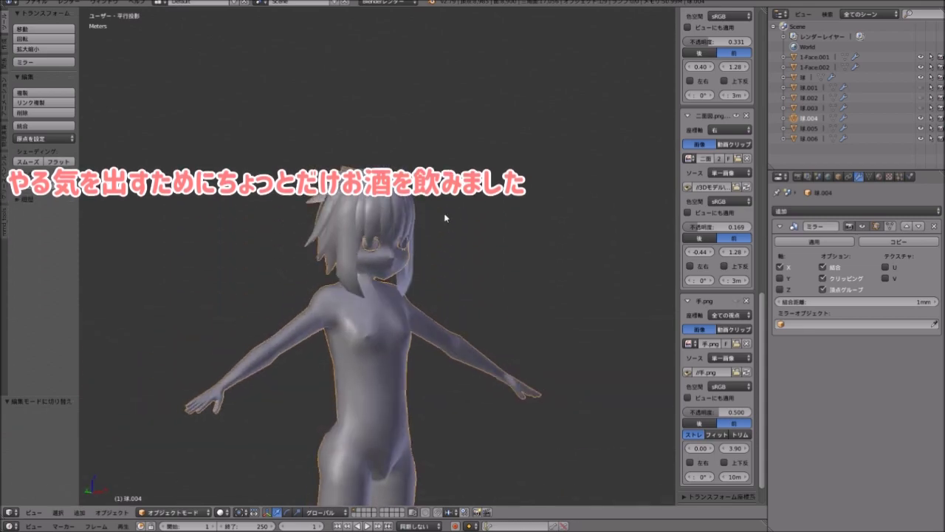
{"action": "middle_click_drag", "start_coordinate": [444, 213], "coordinate": [338, 212]}
{"action": "scroll", "coordinate": [338, 213], "scroll_direction": "up", "scroll_amount": 2}
{"action": "scroll", "coordinate": [360, 212], "scroll_direction": "up", "scroll_amount": 2}
{"action": "mouse_move", "coordinate": [393, 228]}
{"action": "middle_mouse_down"}
{"action": "mouse_move", "coordinate": [376, 205]}
{"action": "mouse_move", "coordinate": [370, 219]}
{"action": "mouse_move", "coordinate": [460, 215]}
{"action": "mouse_move", "coordinate": [435, 251]}
{"action": "mouse_move", "coordinate": [397, 232]}
{"action": "mouse_move", "coordinate": [338, 238]}
{"action": "mouse_move", "coordinate": [419, 225]}
{"action": "mouse_move", "coordinate": [413, 185]}
{"action": "mouse_move", "coordinate": [421, 205]}
{"action": "mouse_move", "coordinate": [405, 200]}
{"action": "middle_mouse_up"}
{"action": "scroll", "coordinate": [405, 204], "scroll_direction": "down", "scroll_amount": 5}
{"action": "scroll", "coordinate": [399, 206], "scroll_direction": "down", "scroll_amount": 3}
{"action": "scroll", "coordinate": [388, 206], "scroll_direction": "up", "scroll_amount": 4}
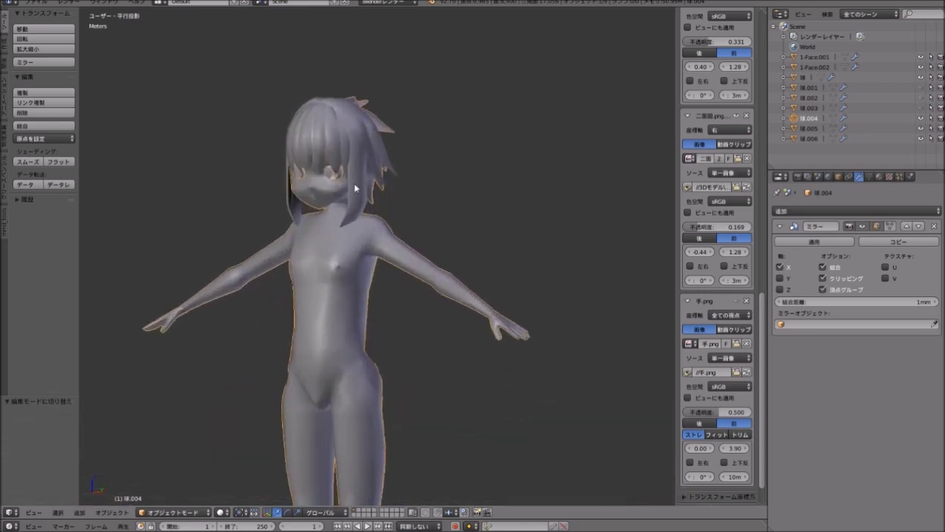
{"action": "scroll", "coordinate": [374, 209], "scroll_direction": "up", "scroll_amount": 4}
{"action": "scroll", "coordinate": [374, 214], "scroll_direction": "up", "scroll_amount": 2}
{"action": "mouse_move", "coordinate": [388, 251]}
{"action": "middle_mouse_down"}
{"action": "mouse_move", "coordinate": [397, 205]}
{"action": "mouse_move", "coordinate": [427, 220]}
{"action": "mouse_move", "coordinate": [352, 217]}
{"action": "mouse_move", "coordinate": [346, 202]}
{"action": "mouse_move", "coordinate": [315, 202]}
{"action": "mouse_move", "coordinate": [359, 204]}
{"action": "mouse_move", "coordinate": [367, 186]}
{"action": "mouse_move", "coordinate": [337, 194]}
{"action": "mouse_move", "coordinate": [355, 211]}
{"action": "mouse_move", "coordinate": [420, 205]}
{"action": "mouse_move", "coordinate": [387, 212]}
{"action": "mouse_move", "coordinate": [327, 196]}
{"action": "mouse_move", "coordinate": [387, 199]}
{"action": "mouse_move", "coordinate": [397, 213]}
{"action": "mouse_move", "coordinate": [332, 198]}
{"action": "mouse_move", "coordinate": [388, 199]}
{"action": "mouse_move", "coordinate": [369, 204]}
{"action": "middle_mouse_up"}
{"action": "scroll", "coordinate": [356, 211], "scroll_direction": "up", "scroll_amount": 2}
Orbit below the head to find the shell corner poking out past the hair.
{"action": "scroll", "coordinate": [386, 201], "scroll_direction": "down", "scroll_amount": 3}
{"action": "scroll", "coordinate": [369, 207], "scroll_direction": "up", "scroll_amount": 2}
{"action": "scroll", "coordinate": [370, 211], "scroll_direction": "up", "scroll_amount": 2}
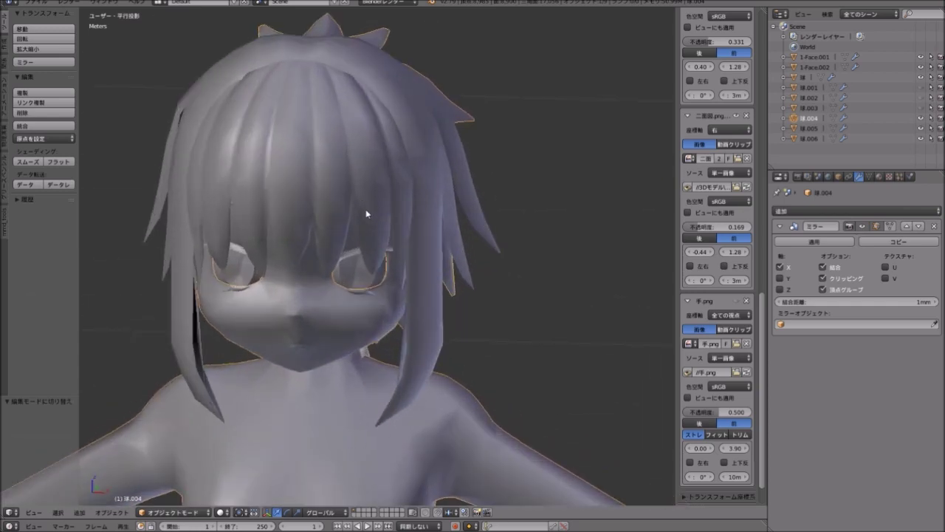
{"action": "scroll", "coordinate": [380, 213], "scroll_direction": "up", "scroll_amount": 2}
{"action": "scroll", "coordinate": [388, 218], "scroll_direction": "down", "scroll_amount": 1}
{"action": "scroll", "coordinate": [376, 211], "scroll_direction": "down", "scroll_amount": 1}
{"action": "scroll", "coordinate": [369, 200], "scroll_direction": "down", "scroll_amount": 2}
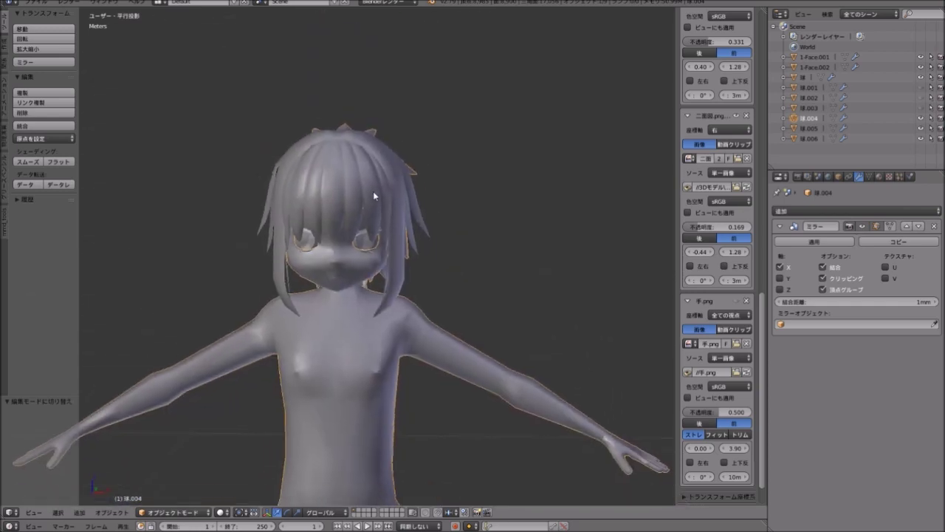
{"action": "scroll", "coordinate": [366, 194], "scroll_direction": "up", "scroll_amount": 3}
{"action": "scroll", "coordinate": [369, 207], "scroll_direction": "down", "scroll_amount": 1}
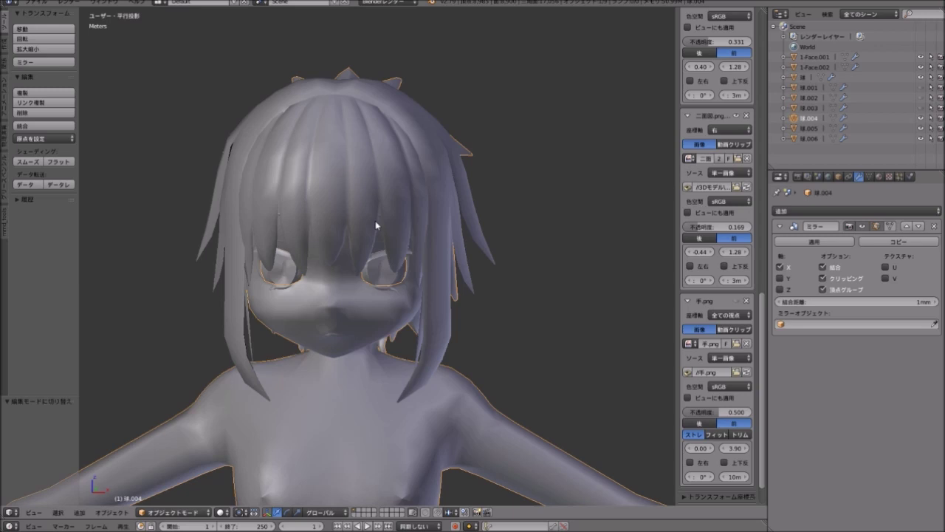
{"action": "scroll", "coordinate": [376, 225], "scroll_direction": "down", "scroll_amount": 3}
{"action": "mouse_move", "coordinate": [373, 222]}
{"action": "middle_mouse_down"}
{"action": "mouse_move", "coordinate": [320, 195]}
{"action": "mouse_move", "coordinate": [308, 272]}
{"action": "mouse_move", "coordinate": [359, 298]}
{"action": "mouse_move", "coordinate": [420, 280]}
{"action": "mouse_move", "coordinate": [464, 308]}
{"action": "mouse_move", "coordinate": [387, 256]}
{"action": "mouse_move", "coordinate": [330, 250]}
{"action": "mouse_move", "coordinate": [276, 263]}
{"action": "mouse_move", "coordinate": [371, 312]}
{"action": "mouse_move", "coordinate": [358, 284]}
{"action": "mouse_move", "coordinate": [389, 327]}
{"action": "mouse_move", "coordinate": [372, 258]}
{"action": "mouse_move", "coordinate": [379, 296]}
{"action": "mouse_move", "coordinate": [422, 253]}
{"action": "mouse_move", "coordinate": [393, 246]}
{"action": "mouse_move", "coordinate": [392, 258]}
{"action": "middle_mouse_up"}
{"action": "scroll", "coordinate": [378, 290], "scroll_direction": "up", "scroll_amount": 2}
{"action": "scroll", "coordinate": [380, 296], "scroll_direction": "up", "scroll_amount": 2}
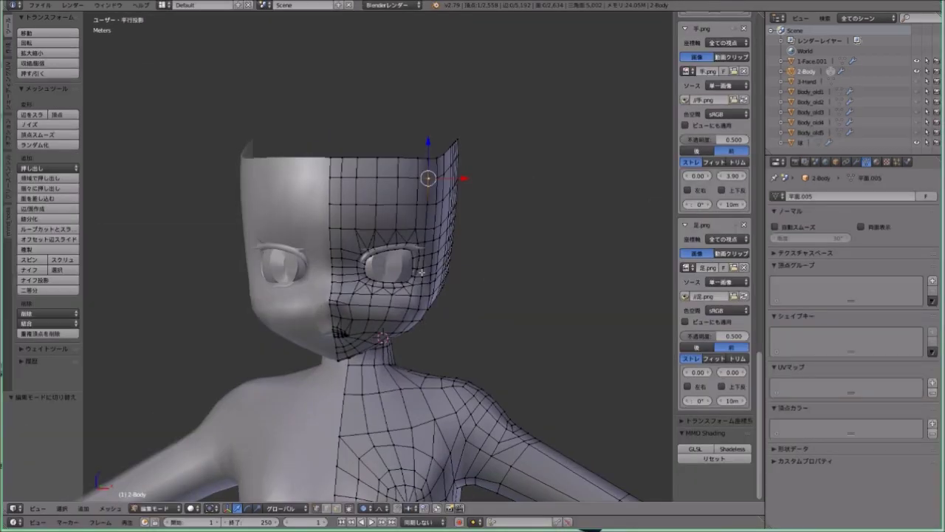
{"action": "scroll", "coordinate": [418, 280], "scroll_direction": "up", "scroll_amount": 1}
{"action": "scroll", "coordinate": [415, 284], "scroll_direction": "up", "scroll_amount": 1}
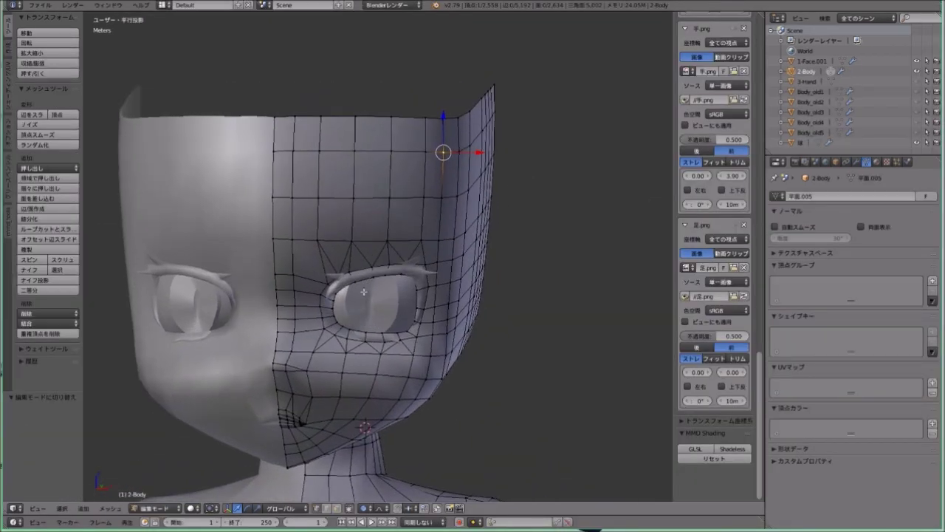
{"action": "scroll", "coordinate": [412, 289], "scroll_direction": "up", "scroll_amount": 1}
{"action": "mouse_move", "coordinate": [438, 182]}
{"action": "middle_mouse_down"}
{"action": "mouse_move", "coordinate": [354, 217]}
{"action": "mouse_move", "coordinate": [437, 202]}
{"action": "mouse_move", "coordinate": [360, 223]}
{"action": "mouse_move", "coordinate": [568, 202]}
{"action": "mouse_move", "coordinate": [430, 276]}
{"action": "mouse_move", "coordinate": [390, 171]}
{"action": "mouse_move", "coordinate": [398, 249]}
{"action": "mouse_move", "coordinate": [392, 217]}
{"action": "middle_mouse_up"}
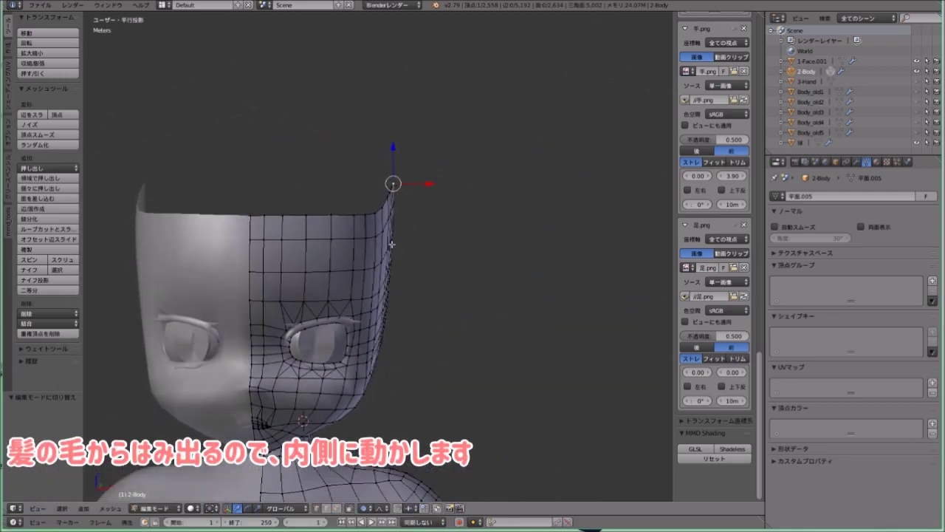
With proportional editing on, move the shell's top corner vertex inward.
{"action": "left_click", "coordinate": [347, 509]}
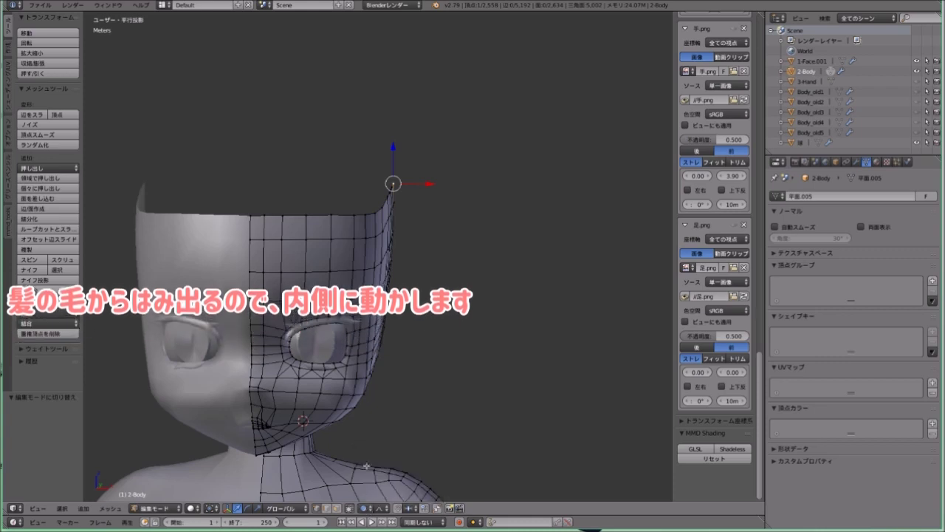
{"action": "left_click_drag", "start_coordinate": [433, 185], "coordinate": [431, 181]}
{"action": "key", "text": "g"}
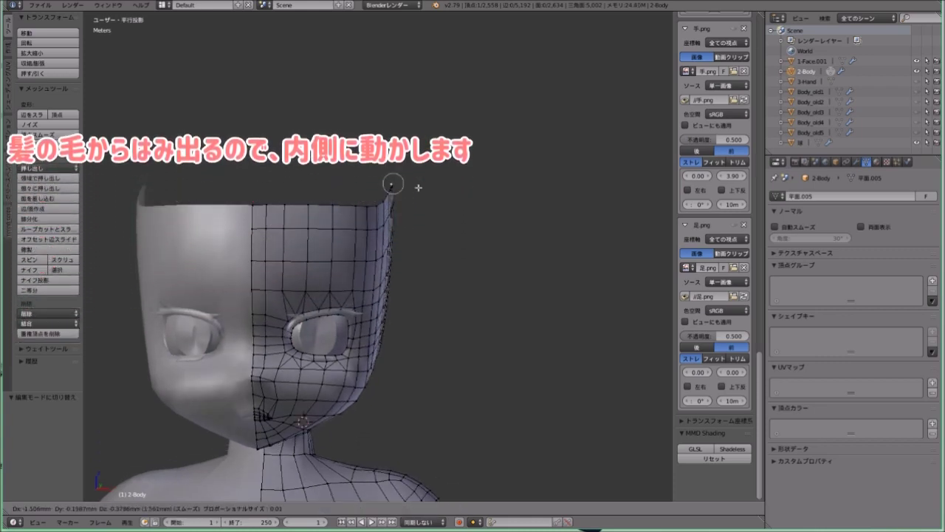
{"action": "scroll", "coordinate": [418, 189], "scroll_direction": "down", "scroll_amount": 3}
{"action": "scroll", "coordinate": [415, 188], "scroll_direction": "down", "scroll_amount": 2}
{"action": "scroll", "coordinate": [407, 189], "scroll_direction": "down", "scroll_amount": 4}
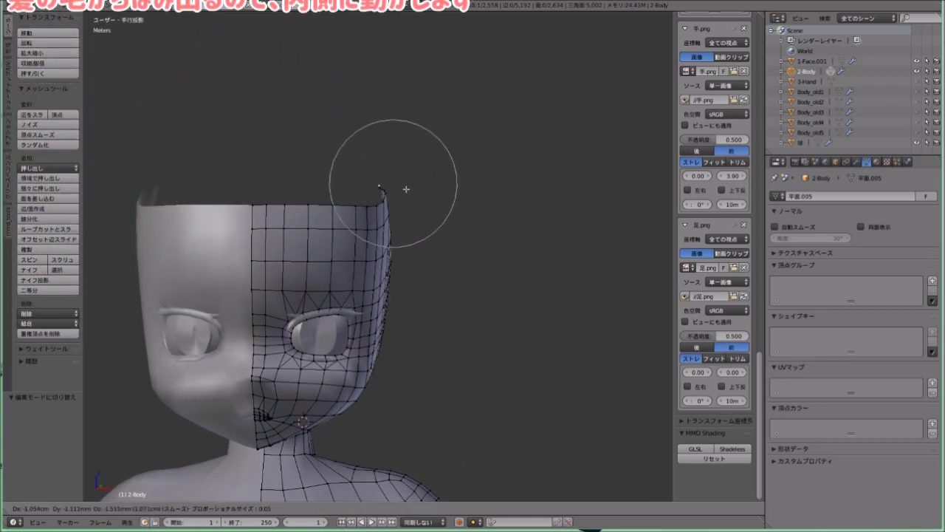
{"action": "left_click", "coordinate": [415, 188]}
Recheck the tucked corner from the back and sides and confirm its position.
{"action": "middle_click_drag", "start_coordinate": [415, 188], "coordinate": [301, 216]}
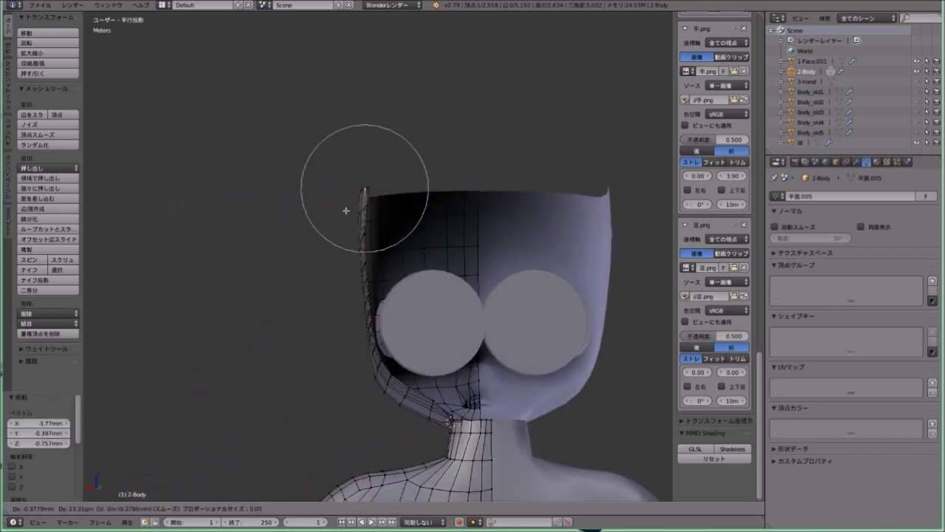
{"action": "middle_click_drag", "start_coordinate": [355, 215], "coordinate": [447, 205]}
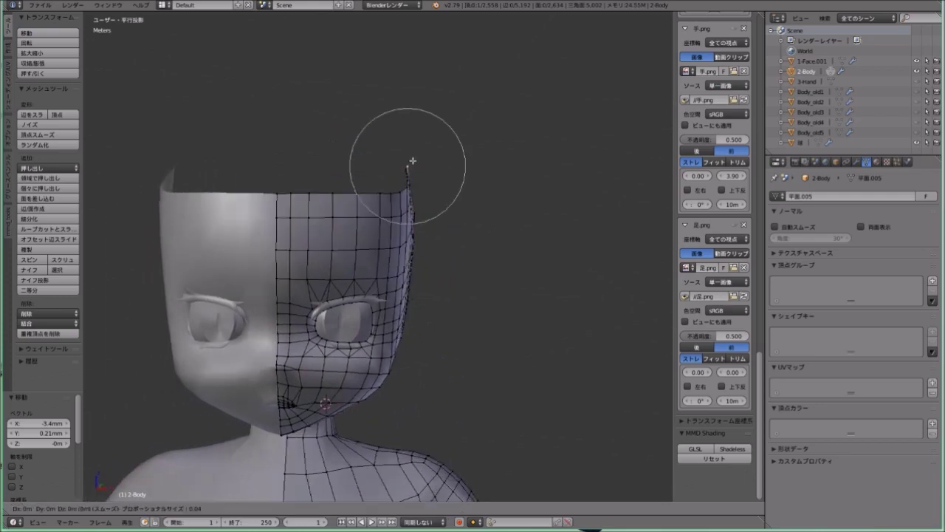
{"action": "left_click", "coordinate": [409, 161]}
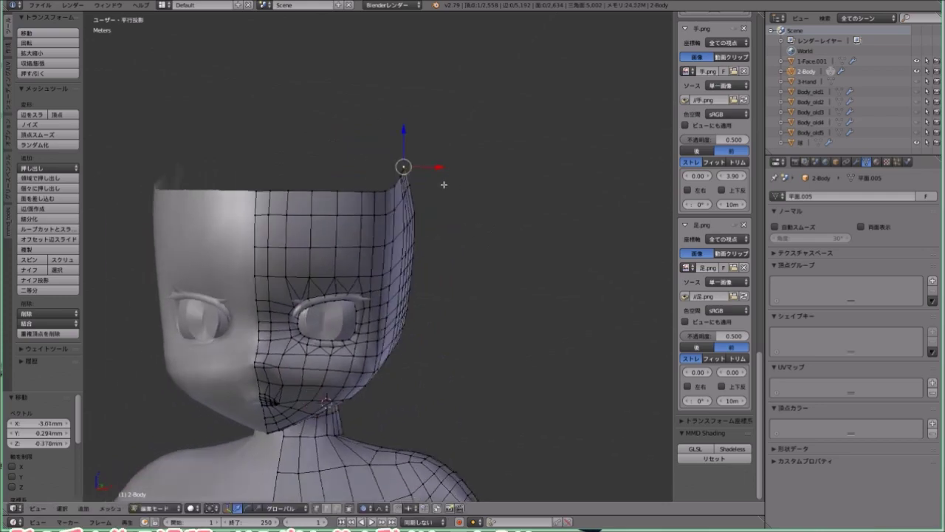
{"action": "mouse_move", "coordinate": [443, 183]}
{"action": "middle_mouse_down"}
{"action": "mouse_move", "coordinate": [404, 217]}
{"action": "mouse_move", "coordinate": [359, 212]}
{"action": "middle_mouse_up"}
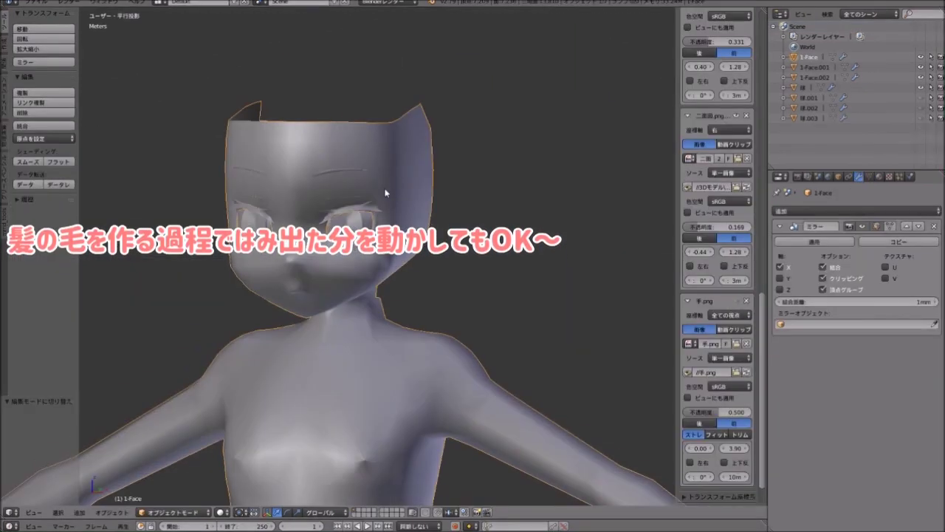
Put 1-Face in Edit Mode and orbit the head to check the corner.
{"action": "left_click", "coordinate": [171, 512]}
{"action": "left_click", "coordinate": [167, 489]}
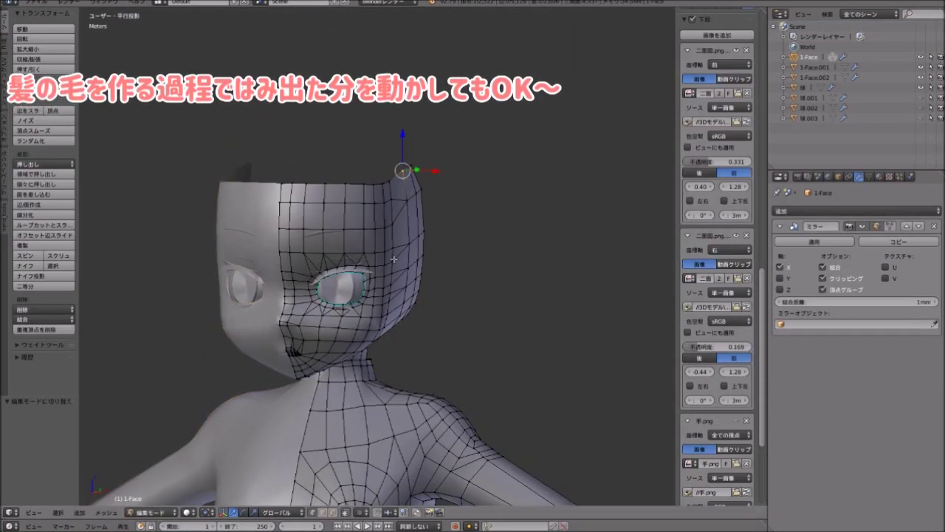
{"action": "mouse_move", "coordinate": [401, 274]}
{"action": "middle_mouse_down"}
{"action": "mouse_move", "coordinate": [361, 286]}
{"action": "mouse_move", "coordinate": [362, 300]}
{"action": "middle_mouse_up"}
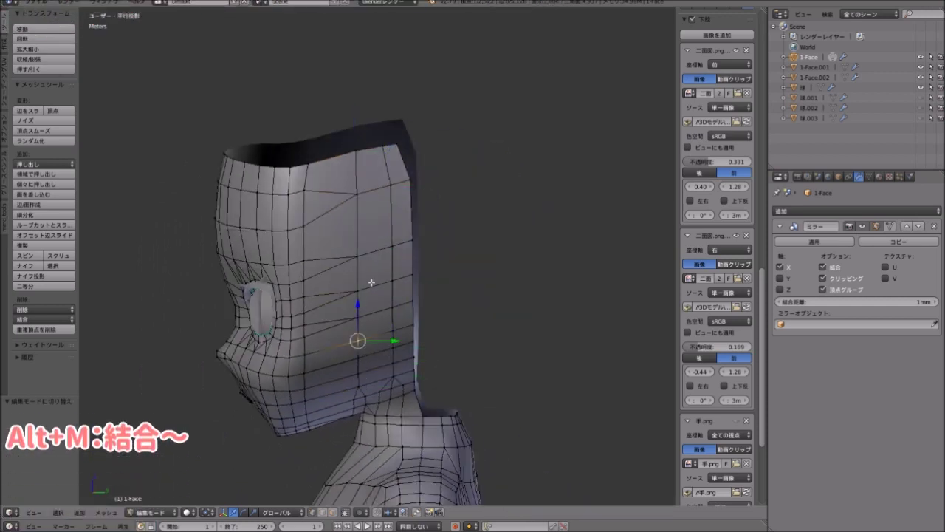
{"action": "mouse_move", "coordinate": [358, 146]}
{"action": "middle_mouse_down"}
{"action": "mouse_move", "coordinate": [408, 199]}
{"action": "mouse_move", "coordinate": [501, 235]}
{"action": "mouse_move", "coordinate": [428, 289]}
{"action": "middle_mouse_up"}
{"action": "scroll", "coordinate": [407, 199], "scroll_direction": "up", "scroll_amount": 3}
{"action": "scroll", "coordinate": [500, 236], "scroll_direction": "down", "scroll_amount": 3}
{"action": "middle_click_drag", "start_coordinate": [391, 325], "coordinate": [415, 317]}
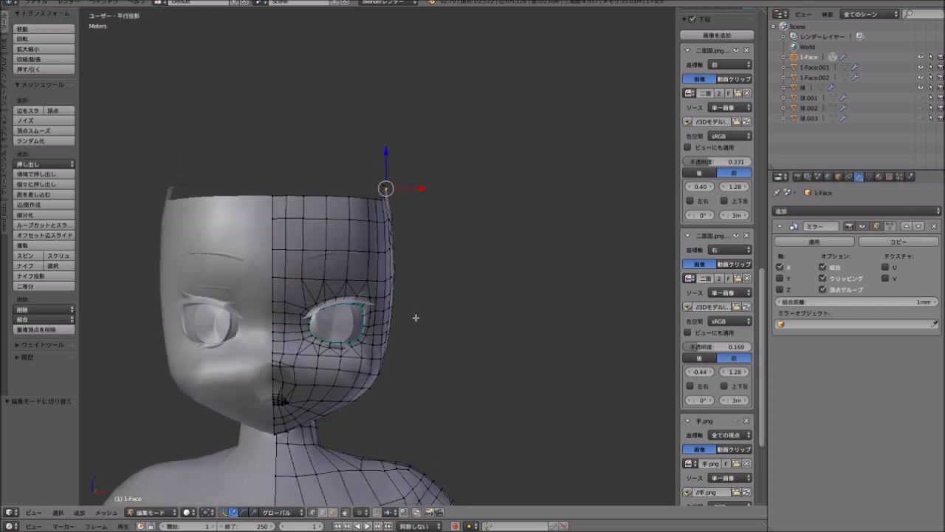
{"action": "middle_click_drag", "start_coordinate": [384, 188], "coordinate": [388, 215]}
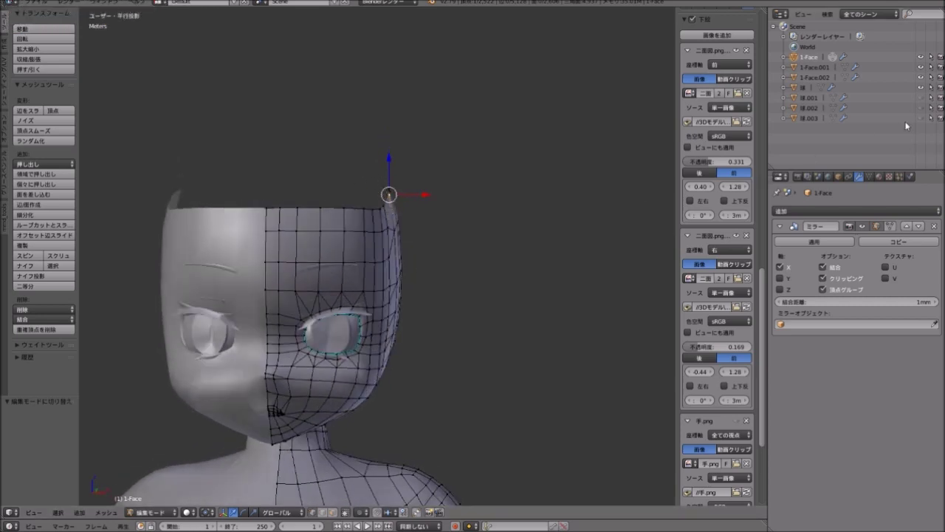
Unhide the hair objects in the Outliner and return 1-Face to Object Mode.
{"action": "left_click_drag", "start_coordinate": [921, 100], "coordinate": [921, 115]}
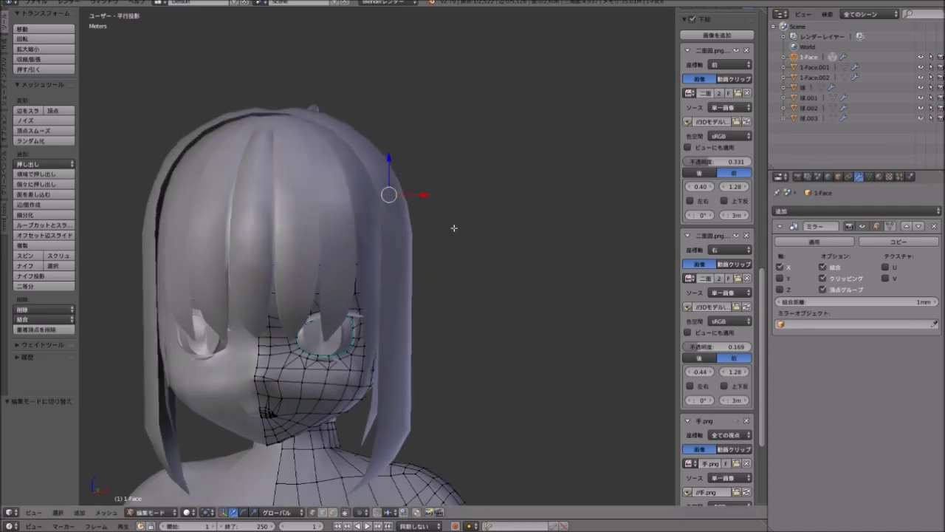
{"action": "middle_click_drag", "start_coordinate": [453, 222], "coordinate": [283, 402]}
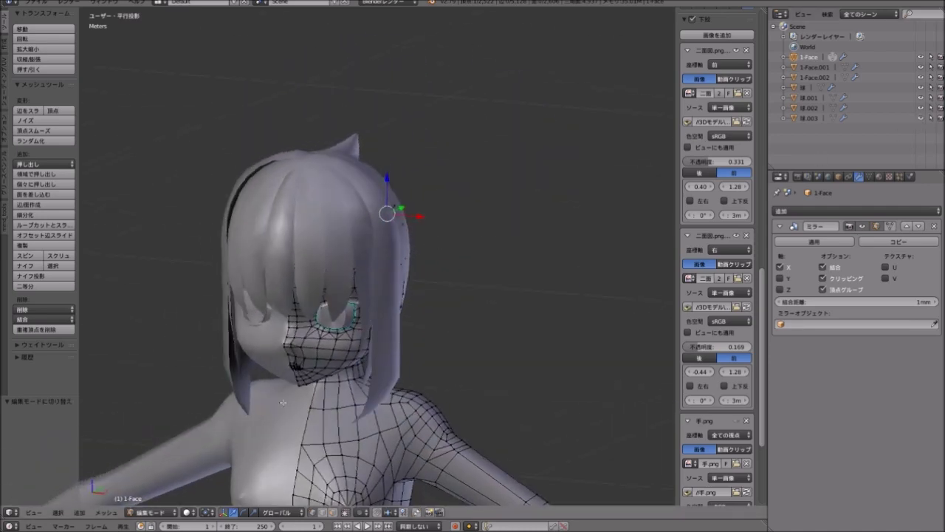
{"action": "left_click", "coordinate": [156, 500]}
{"action": "mouse_move", "coordinate": [367, 344]}
{"action": "middle_mouse_down"}
{"action": "mouse_move", "coordinate": [407, 284]}
{"action": "mouse_move", "coordinate": [443, 268]}
{"action": "mouse_move", "coordinate": [422, 259]}
{"action": "mouse_move", "coordinate": [428, 280]}
{"action": "mouse_move", "coordinate": [418, 270]}
{"action": "mouse_move", "coordinate": [274, 249]}
{"action": "mouse_move", "coordinate": [417, 250]}
{"action": "mouse_move", "coordinate": [392, 261]}
{"action": "middle_mouse_up"}
{"action": "scroll", "coordinate": [410, 248], "scroll_direction": "up", "scroll_amount": 2}
{"action": "scroll", "coordinate": [414, 254], "scroll_direction": "down", "scroll_amount": 3}
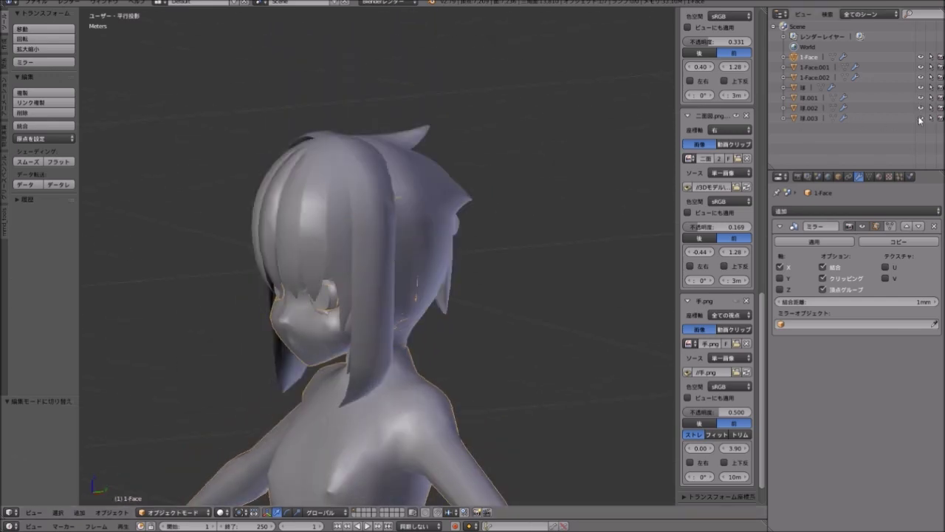
Orbit and zoom out to frame the whole figure from the front.
{"action": "mouse_move", "coordinate": [367, 211]}
{"action": "middle_mouse_down"}
{"action": "mouse_move", "coordinate": [306, 228]}
{"action": "mouse_move", "coordinate": [390, 268]}
{"action": "mouse_move", "coordinate": [362, 249]}
{"action": "mouse_move", "coordinate": [415, 228]}
{"action": "mouse_move", "coordinate": [421, 185]}
{"action": "mouse_move", "coordinate": [392, 198]}
{"action": "mouse_move", "coordinate": [460, 211]}
{"action": "mouse_move", "coordinate": [433, 213]}
{"action": "mouse_move", "coordinate": [458, 207]}
{"action": "middle_mouse_up"}
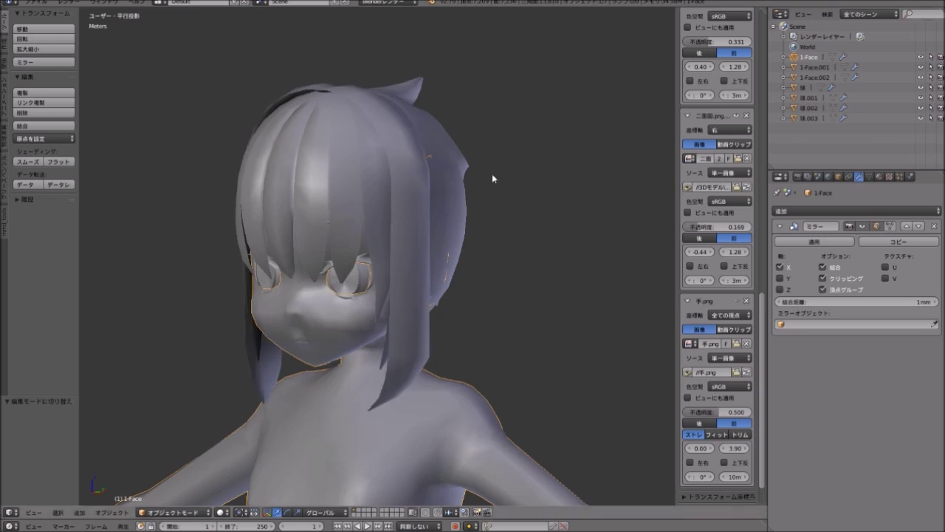
{"action": "mouse_move", "coordinate": [492, 177]}
{"action": "middle_mouse_down"}
{"action": "mouse_move", "coordinate": [429, 194]}
{"action": "mouse_move", "coordinate": [340, 238]}
{"action": "mouse_move", "coordinate": [374, 249]}
{"action": "mouse_move", "coordinate": [389, 234]}
{"action": "mouse_move", "coordinate": [430, 229]}
{"action": "middle_mouse_up"}
{"action": "scroll", "coordinate": [429, 228], "scroll_direction": "down", "scroll_amount": 4}
{"action": "scroll", "coordinate": [430, 228], "scroll_direction": "up", "scroll_amount": 4}
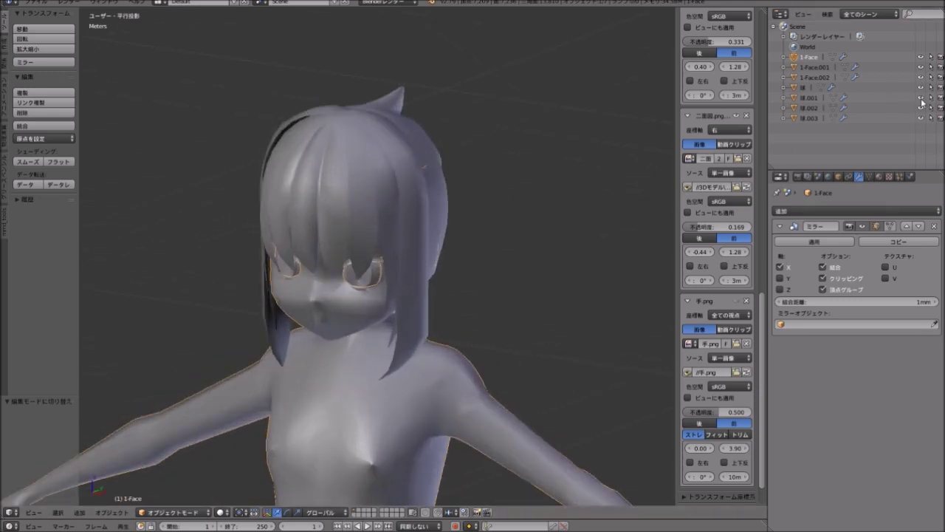
{"action": "middle_click_drag", "start_coordinate": [580, 169], "coordinate": [531, 215]}
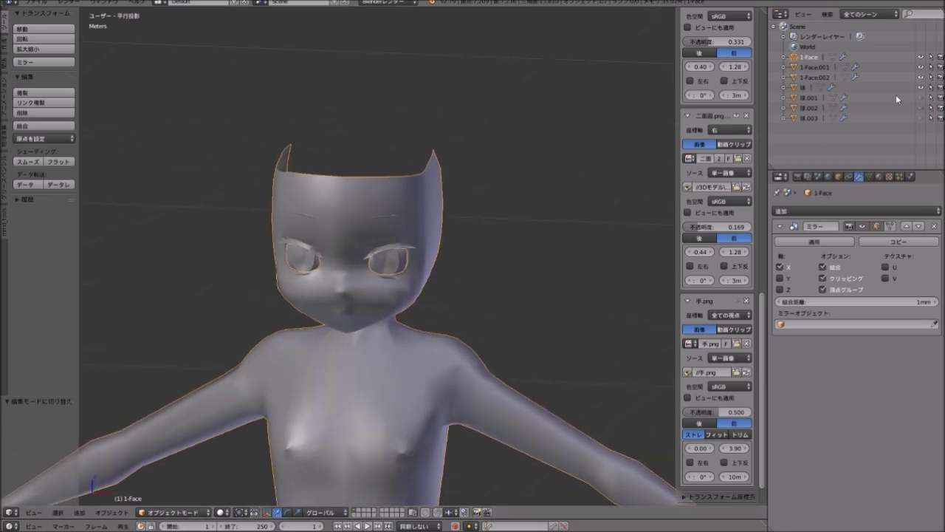
{"action": "scroll", "coordinate": [456, 218], "scroll_direction": "down", "scroll_amount": 10}
{"action": "scroll", "coordinate": [440, 265], "scroll_direction": "down", "scroll_amount": 2}
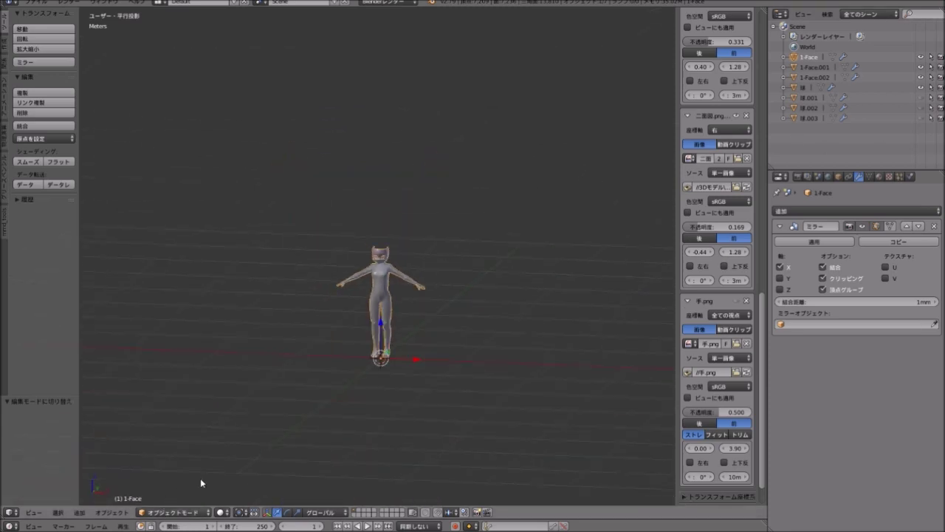
{"action": "scroll", "coordinate": [279, 468], "scroll_direction": "up", "scroll_amount": 1}
{"action": "scroll", "coordinate": [310, 468], "scroll_direction": "up", "scroll_amount": 3}
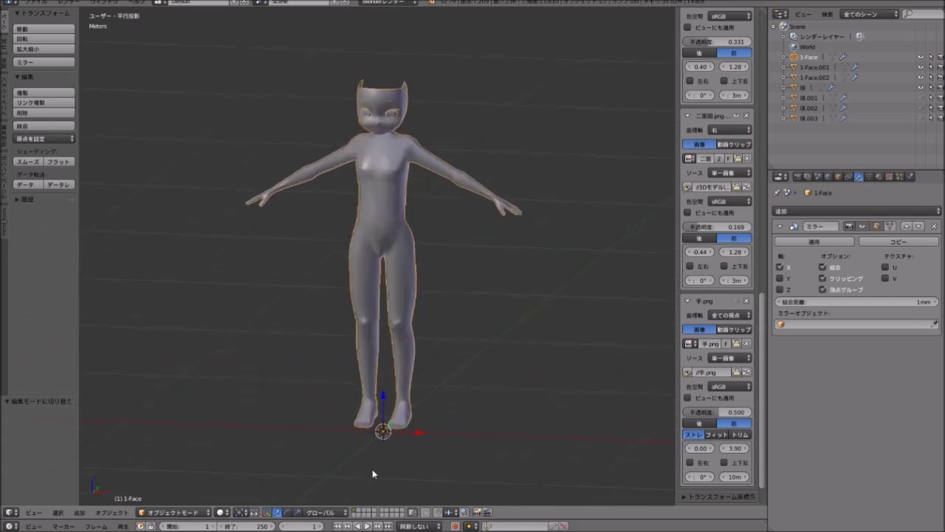
{"action": "scroll", "coordinate": [384, 443], "scroll_direction": "up", "scroll_amount": 1}
{"action": "scroll", "coordinate": [391, 332], "scroll_direction": "up", "scroll_amount": 2}
{"action": "scroll", "coordinate": [377, 331], "scroll_direction": "down", "scroll_amount": 2}
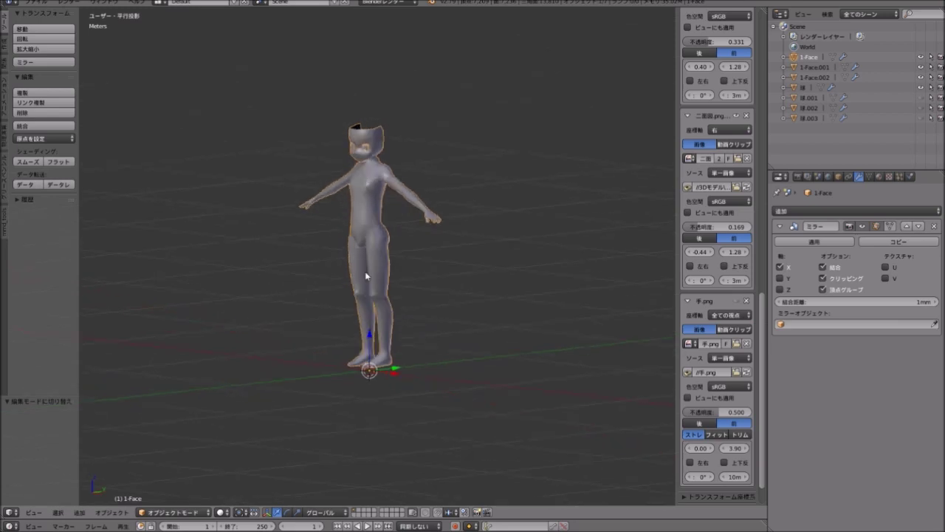
Add a UV sphere at the origin, switch to Right view and enter Edit Mode to shrink it.
{"action": "left_click", "coordinate": [5, 54]}
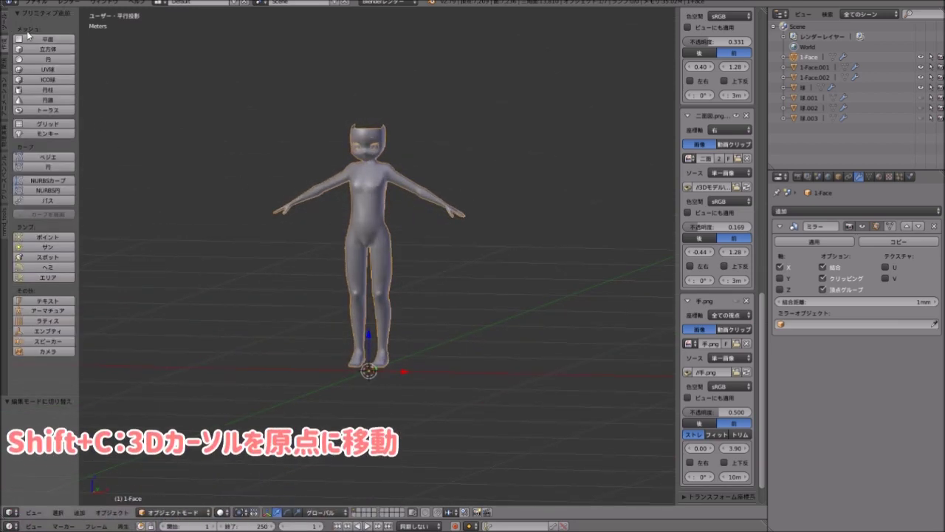
{"action": "left_click", "coordinate": [53, 70]}
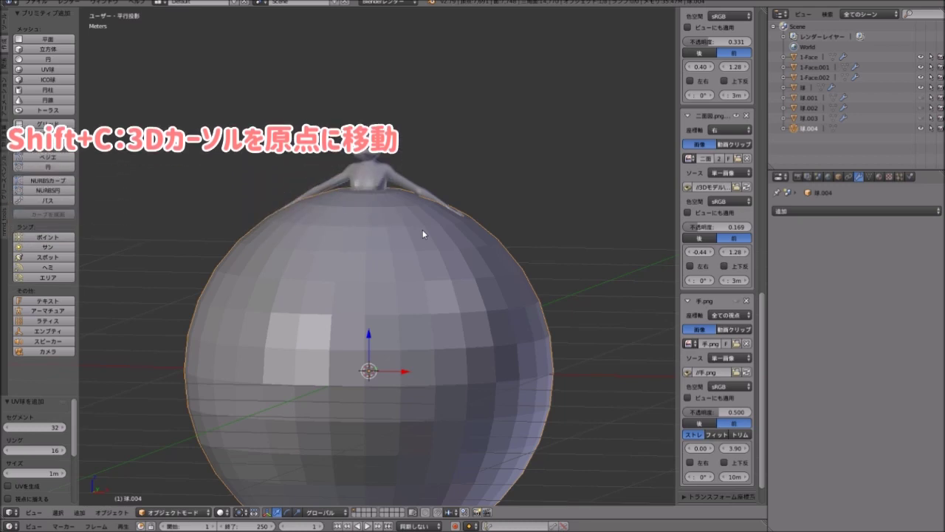
{"action": "key", "text": "KP_3"}
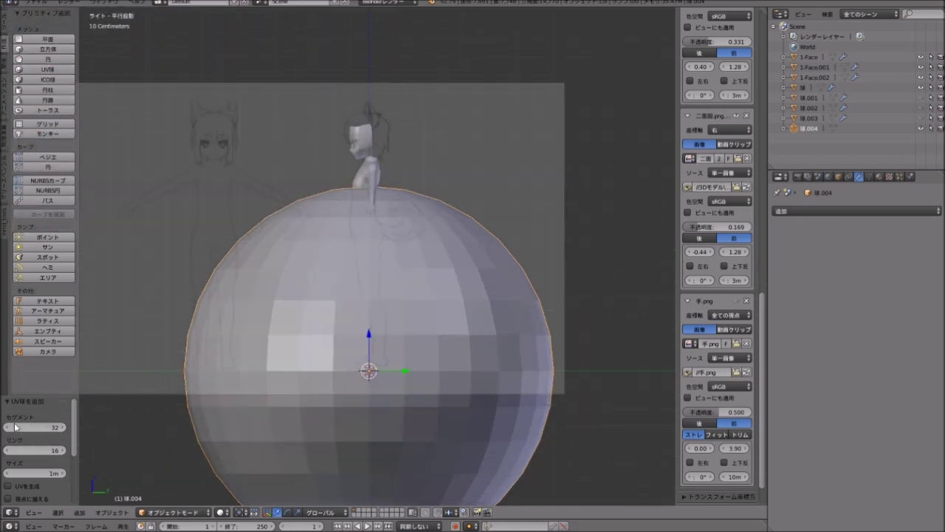
{"action": "scroll", "coordinate": [450, 333], "scroll_direction": "down", "scroll_amount": 1}
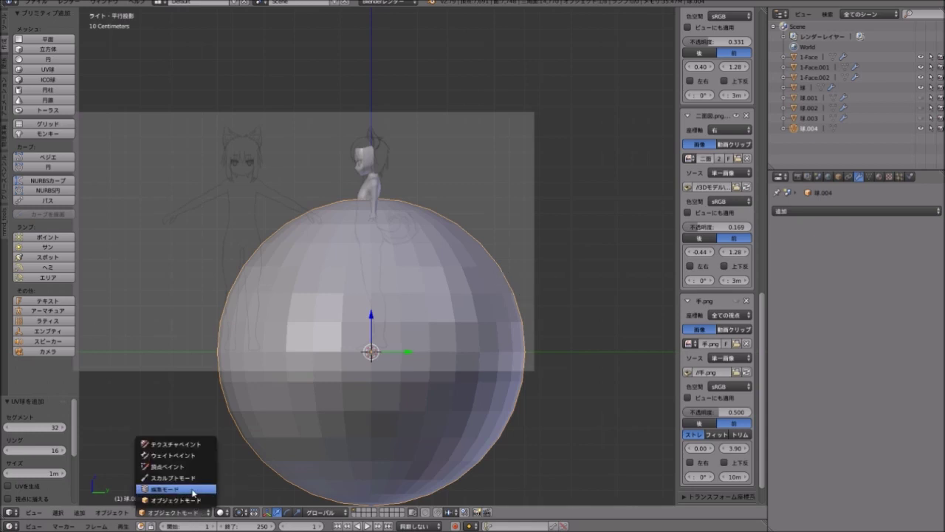
{"action": "left_click", "coordinate": [193, 489]}
{"action": "key", "text": "s"}
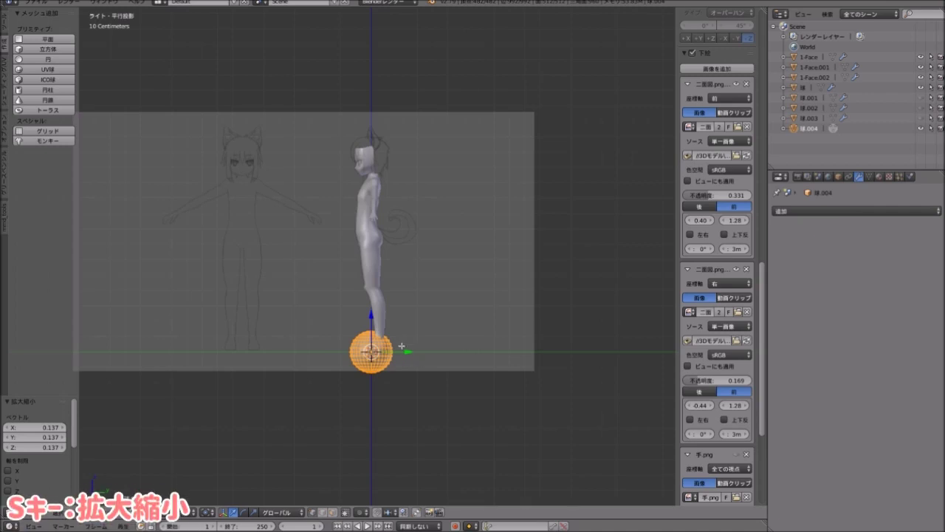
Scale the sphere to head size and move it onto the back of the head.
{"action": "scroll", "coordinate": [392, 156], "scroll_direction": "up", "scroll_amount": 4}
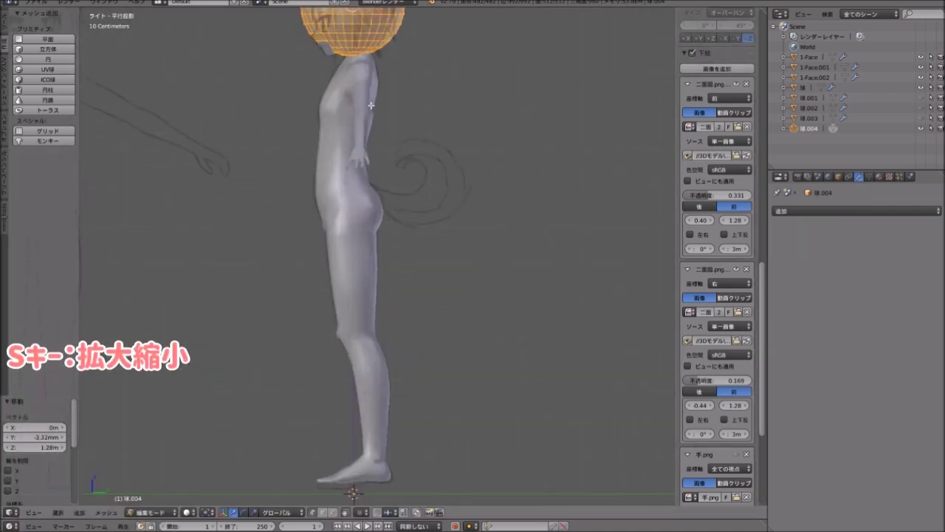
{"action": "scroll", "coordinate": [362, 255], "scroll_direction": "up", "scroll_amount": 4}
{"action": "key", "text": "s"}
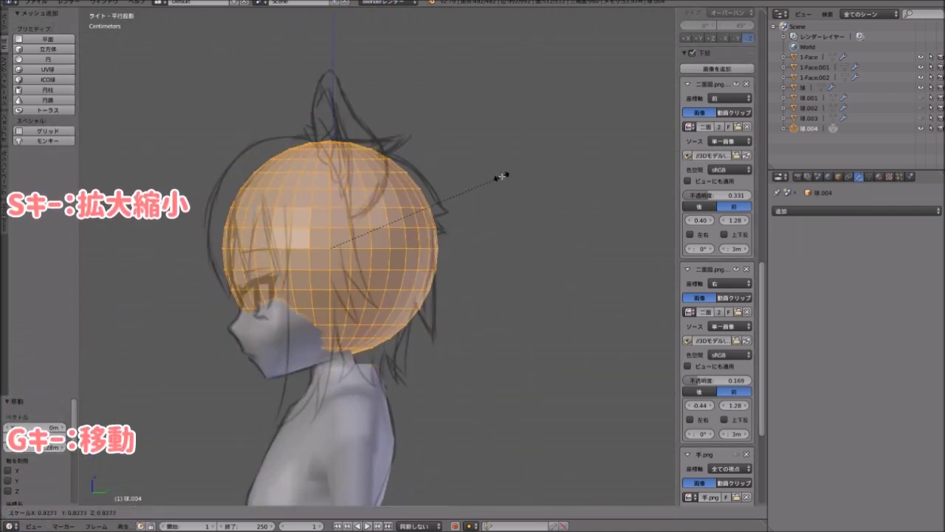
{"action": "left_click", "coordinate": [502, 175]}
{"action": "key", "text": "g"}
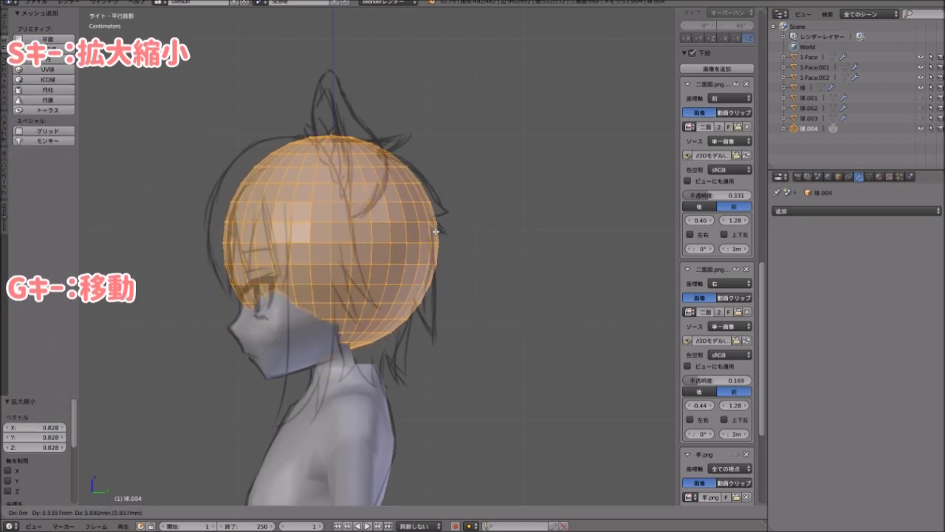
{"action": "left_click", "coordinate": [387, 229]}
{"action": "scroll", "coordinate": [387, 229], "scroll_direction": "up", "scroll_amount": 1}
{"action": "scroll", "coordinate": [387, 229], "scroll_direction": "up", "scroll_amount": 1}
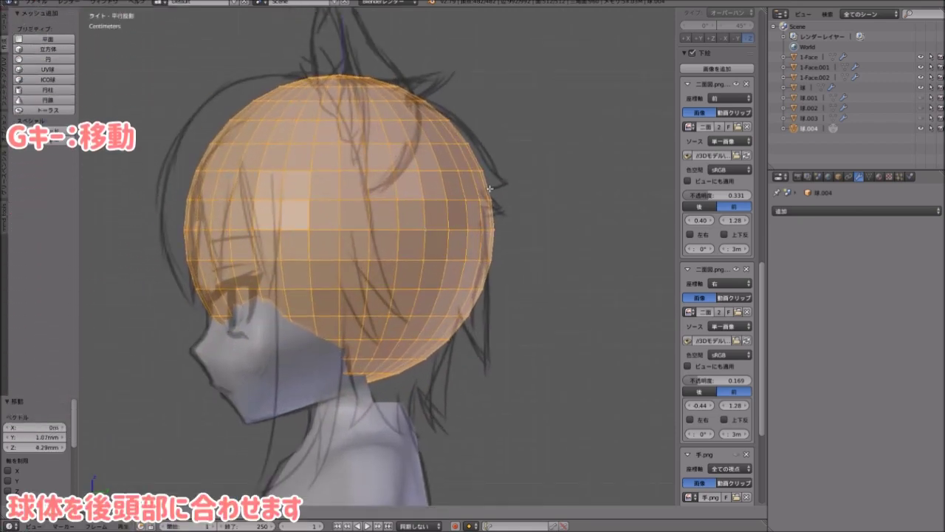
{"action": "key", "text": "g"}
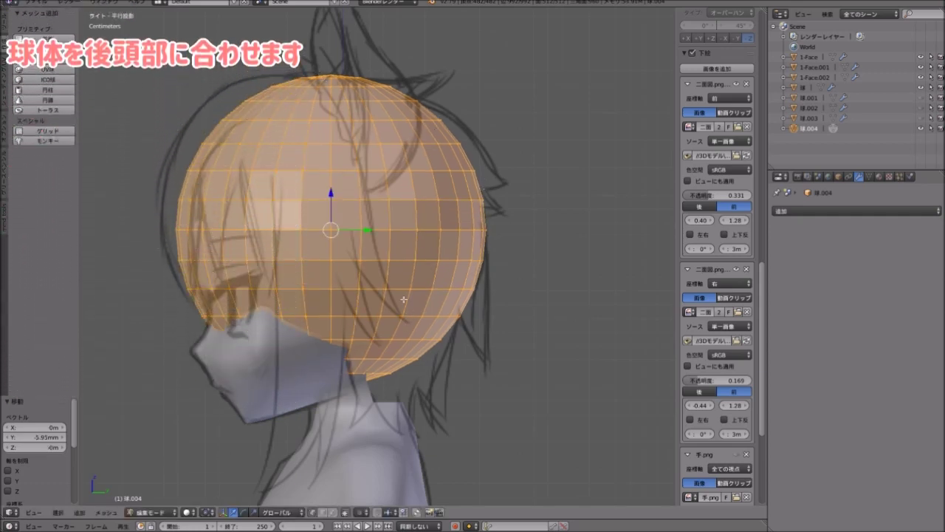
{"action": "mouse_move", "coordinate": [404, 300]}
{"action": "middle_mouse_down", "text": "shift"}
{"action": "mouse_move", "coordinate": [345, 264]}
{"action": "mouse_move", "coordinate": [444, 243]}
{"action": "middle_mouse_up", "text": "shift"}
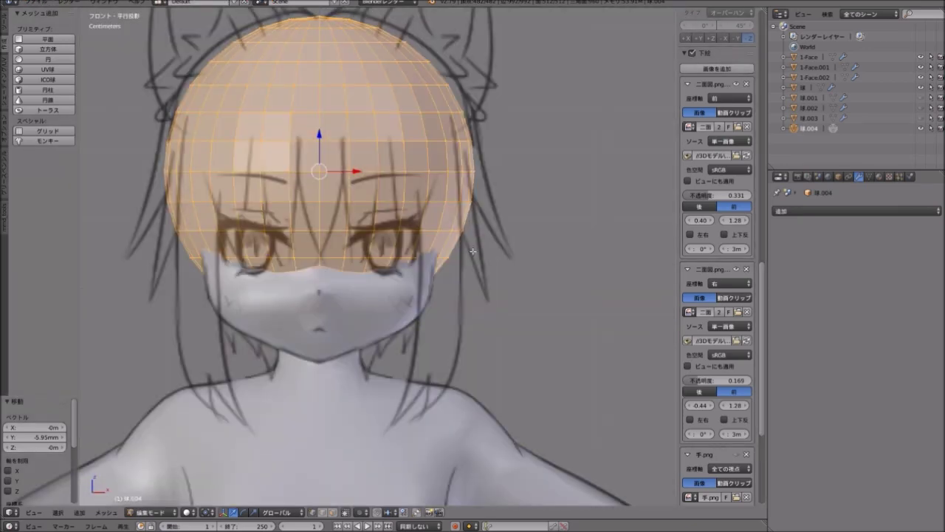
{"action": "middle_click_drag", "start_coordinate": [473, 251], "coordinate": [495, 283], "text": "shift"}
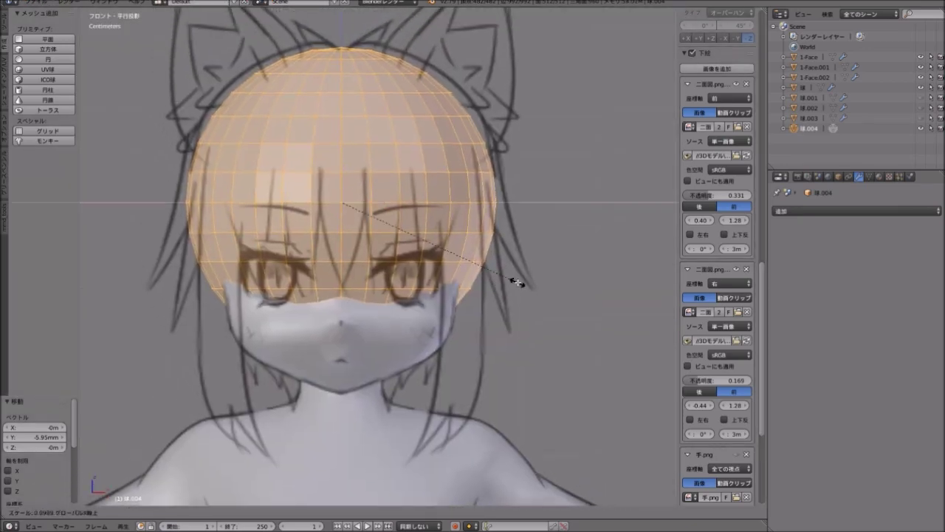
Narrow the sphere to 0.820 on X and select its bottom pole vertex.
{"action": "key", "text": "x"}
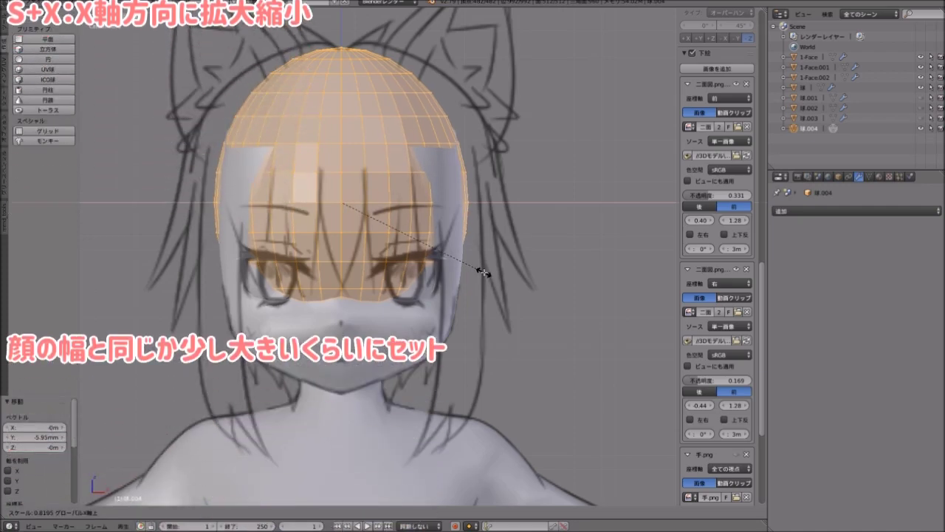
{"action": "left_click", "coordinate": [481, 273]}
{"action": "middle_click_drag", "start_coordinate": [482, 273], "coordinate": [424, 271]}
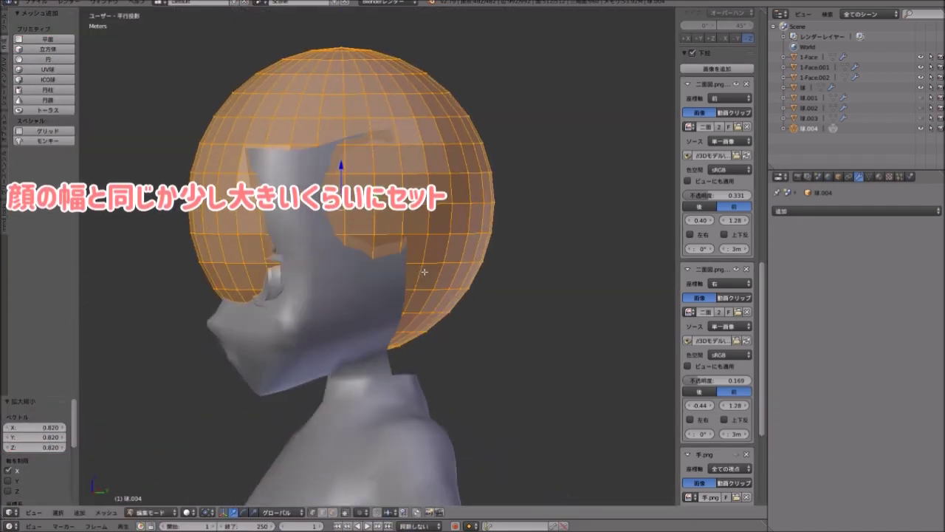
{"action": "key", "text": "KP_3"}
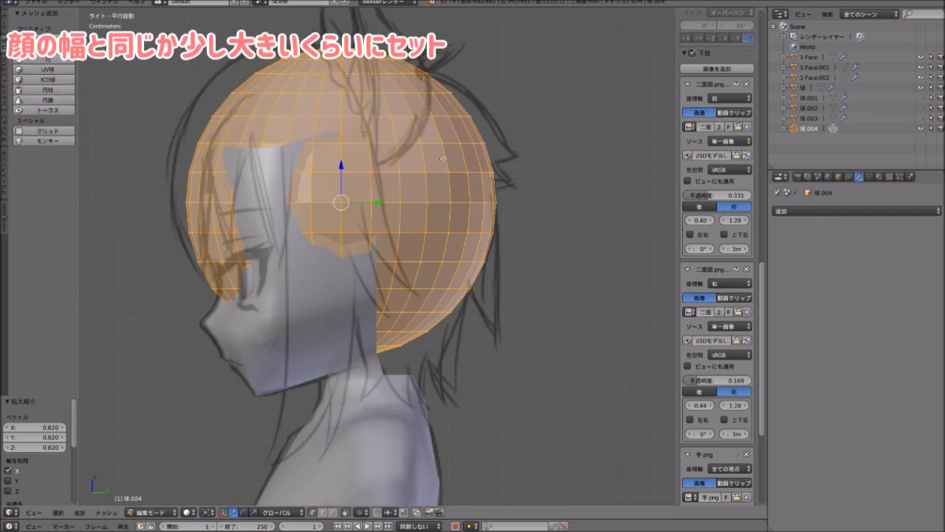
{"action": "scroll", "coordinate": [436, 347], "scroll_direction": "up", "scroll_amount": 3}
{"action": "mouse_move", "coordinate": [452, 262]}
{"action": "middle_mouse_down"}
{"action": "mouse_move", "coordinate": [412, 267]}
{"action": "mouse_move", "coordinate": [359, 246]}
{"action": "mouse_move", "coordinate": [331, 247]}
{"action": "mouse_move", "coordinate": [356, 464]}
{"action": "middle_mouse_up"}
{"action": "right_click", "coordinate": [358, 247]}
{"action": "scroll", "coordinate": [330, 248], "scroll_direction": "up", "scroll_amount": 3}
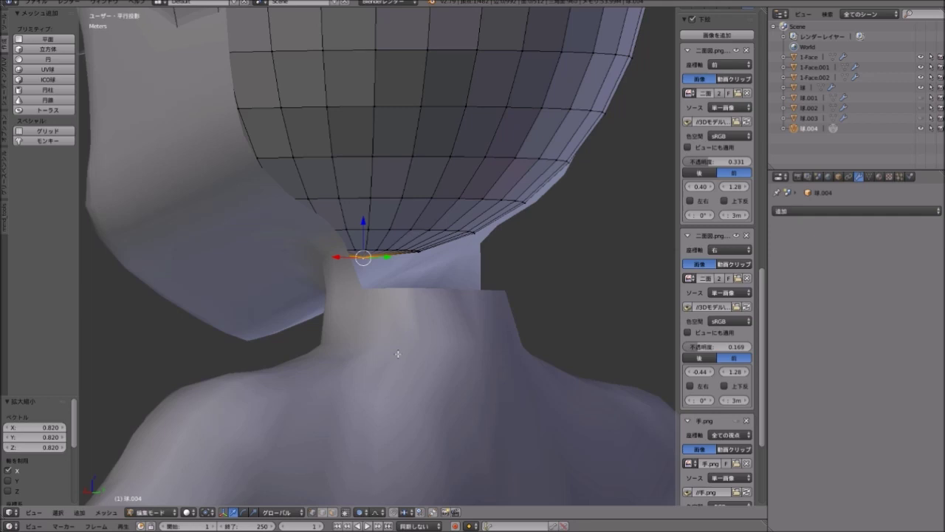
{"action": "key", "text": "KP_3"}
{"action": "scroll", "coordinate": [398, 288], "scroll_direction": "down", "scroll_amount": 5}
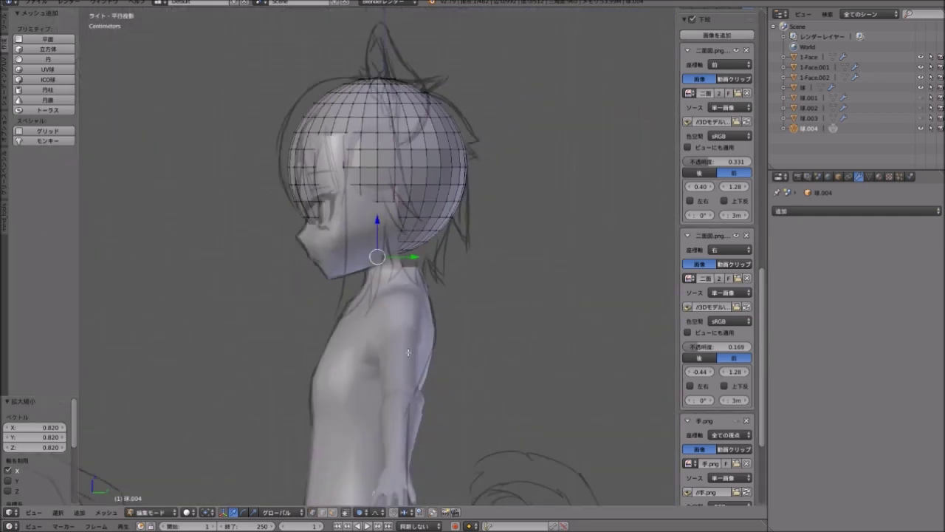
{"action": "scroll", "coordinate": [397, 288], "scroll_direction": "up", "scroll_amount": 1}
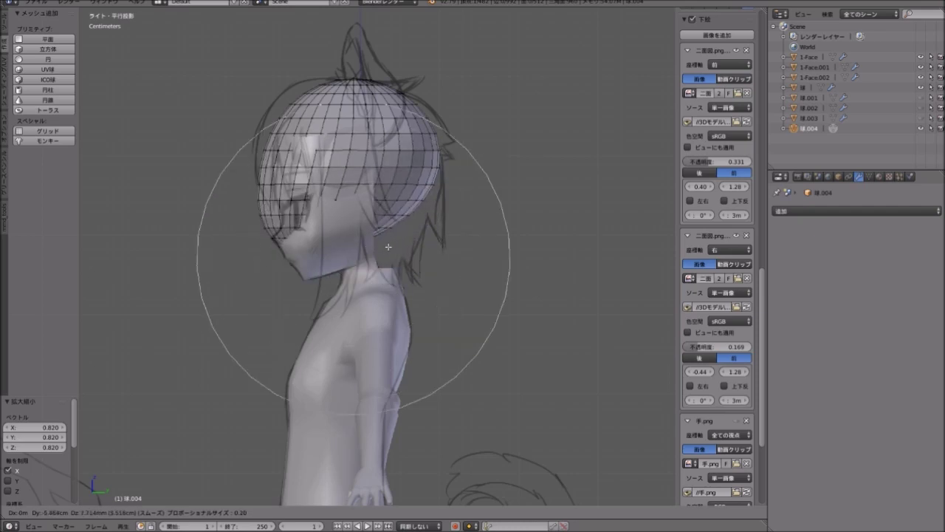
Size the proportional falloff with the wheel and constrain the pole's move to Z.
{"action": "scroll", "coordinate": [451, 301], "scroll_direction": "down", "scroll_amount": 2}
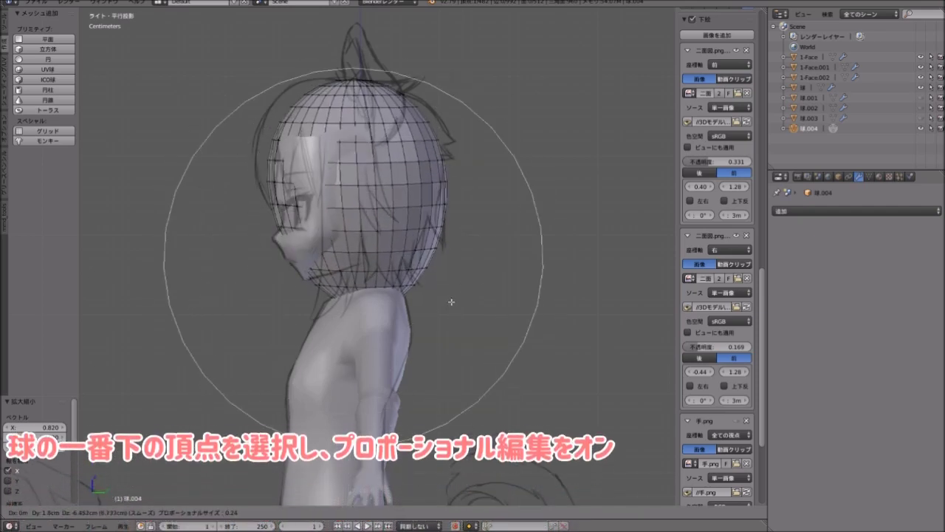
{"action": "scroll", "coordinate": [451, 301], "scroll_direction": "up", "scroll_amount": 1}
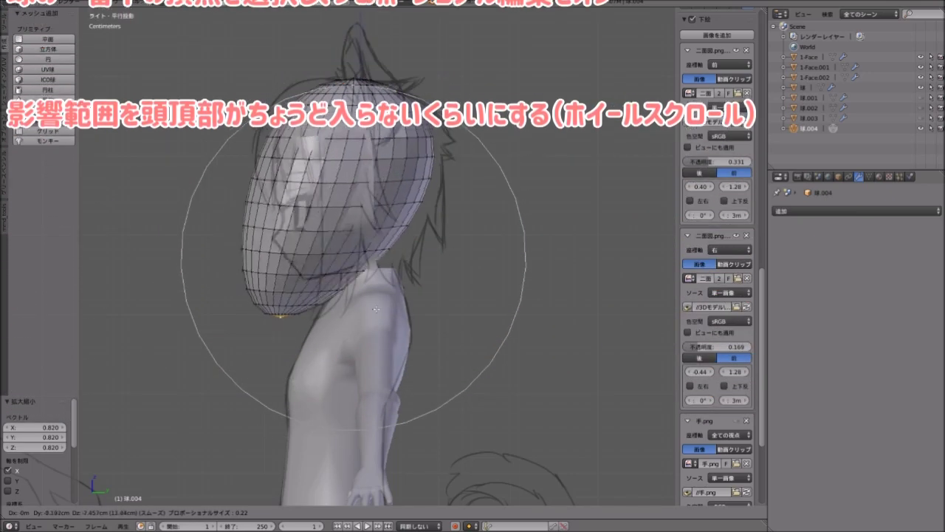
{"action": "key", "text": "z"}
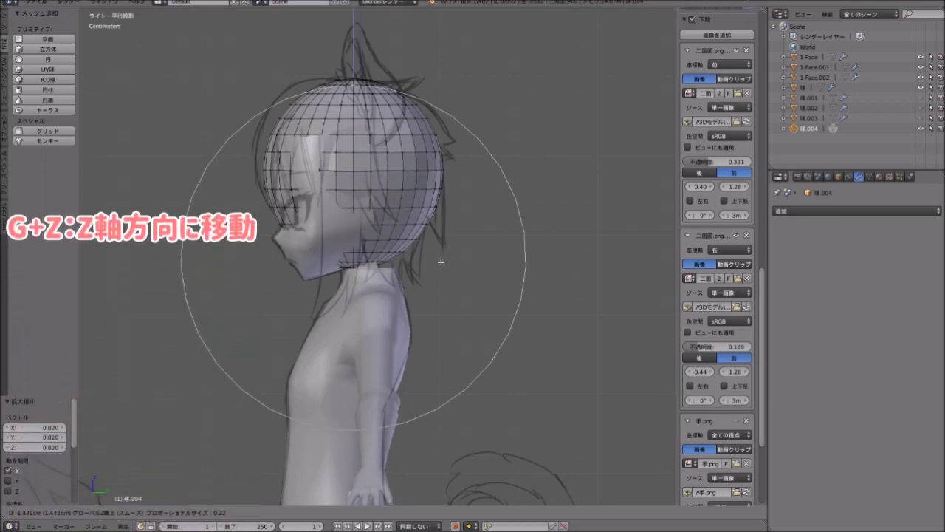
Lower the sphere's bottom pole by 1.48 cm along Z.
{"action": "left_click", "coordinate": [441, 262]}
{"action": "scroll", "coordinate": [275, 333], "scroll_direction": "up", "scroll_amount": 5}
{"action": "scroll", "coordinate": [275, 333], "scroll_direction": "up", "scroll_amount": 3}
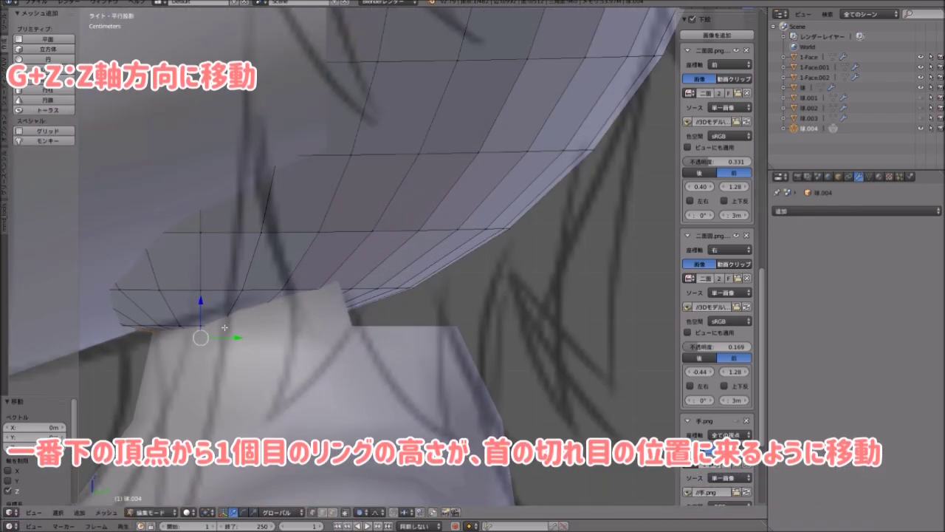
{"action": "mouse_move", "coordinate": [266, 347]}
{"action": "middle_mouse_down"}
{"action": "mouse_move", "coordinate": [362, 279]}
{"action": "mouse_move", "coordinate": [316, 331]}
{"action": "mouse_move", "coordinate": [253, 332]}
{"action": "mouse_move", "coordinate": [338, 330]}
{"action": "middle_mouse_up"}
{"action": "scroll", "coordinate": [338, 329], "scroll_direction": "down", "scroll_amount": 3}
{"action": "scroll", "coordinate": [354, 317], "scroll_direction": "down", "scroll_amount": 2}
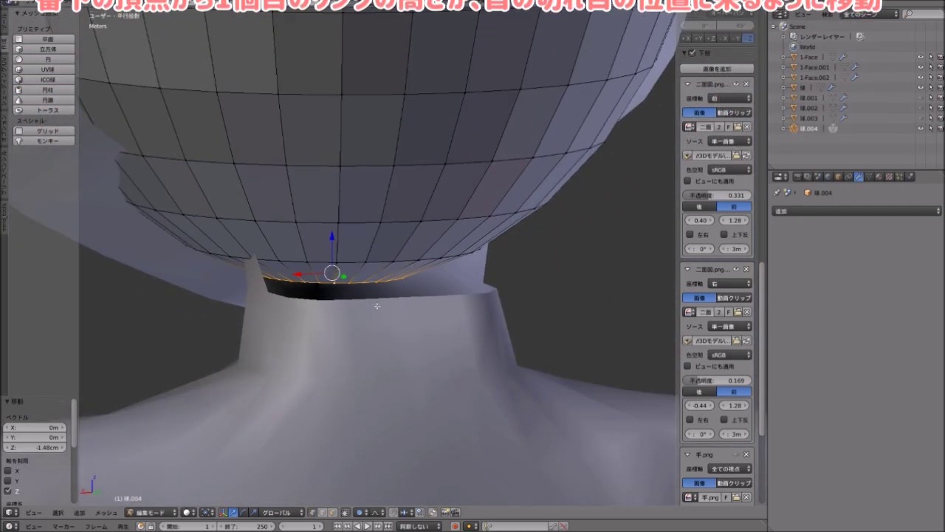
{"action": "scroll", "coordinate": [458, 291], "scroll_direction": "up", "scroll_amount": 5}
View from beneath the neck to check the sphere's first ring meets the neck cut.
{"action": "mouse_move", "coordinate": [458, 291]}
{"action": "middle_mouse_down"}
{"action": "mouse_move", "coordinate": [389, 285]}
{"action": "mouse_move", "coordinate": [371, 294]}
{"action": "mouse_move", "coordinate": [365, 276]}
{"action": "mouse_move", "coordinate": [259, 287]}
{"action": "middle_mouse_up"}
{"action": "scroll", "coordinate": [378, 294], "scroll_direction": "down", "scroll_amount": 3}
{"action": "scroll", "coordinate": [373, 289], "scroll_direction": "up", "scroll_amount": 3}
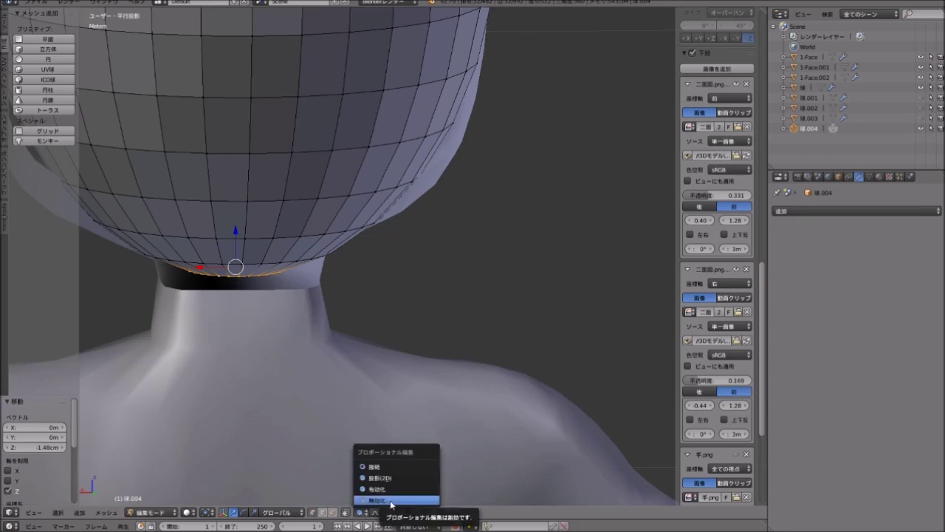
{"action": "scroll", "coordinate": [369, 411], "scroll_direction": "down", "scroll_amount": 2}
{"action": "scroll", "coordinate": [327, 332], "scroll_direction": "down", "scroll_amount": 2}
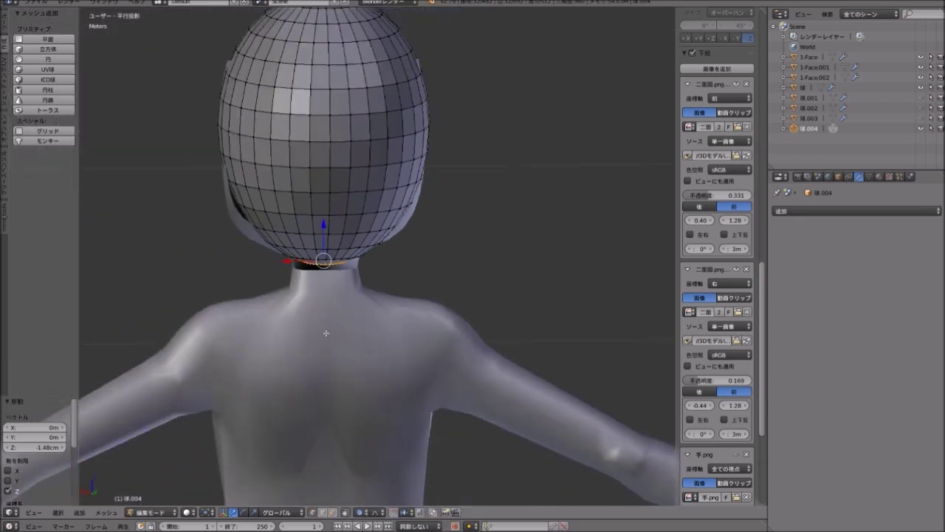
{"action": "scroll", "coordinate": [303, 371], "scroll_direction": "up", "scroll_amount": 2}
Switch to face select and delete the vertical strip of faces down the sphere's centre.
{"action": "left_click", "coordinate": [334, 514]}
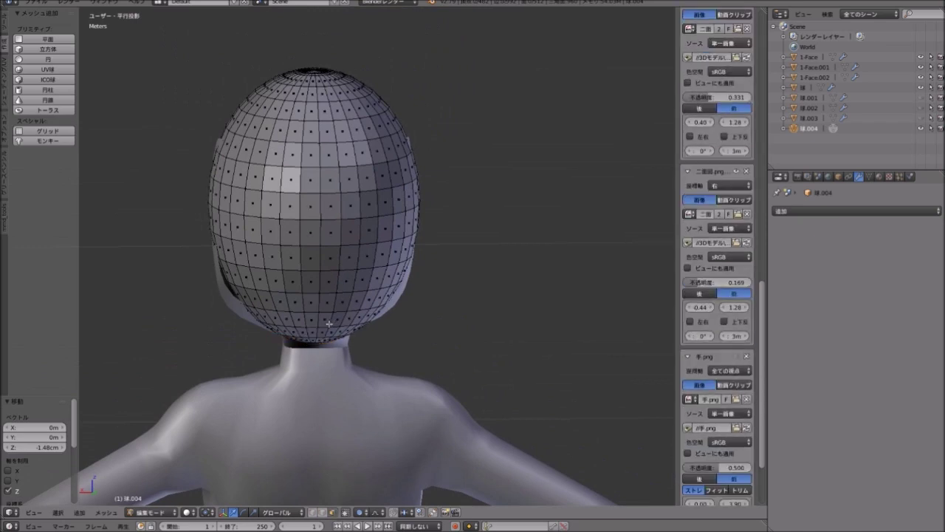
{"action": "middle_click_drag", "start_coordinate": [328, 323], "coordinate": [324, 325]}
{"action": "right_click", "coordinate": [322, 325], "text": "alt"}
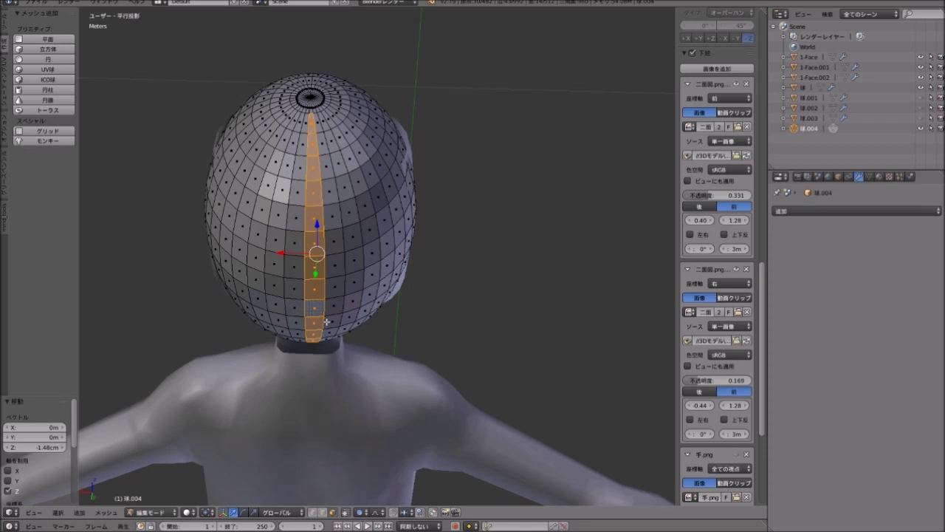
{"action": "key", "text": "x"}
{"action": "left_click", "coordinate": [286, 334]}
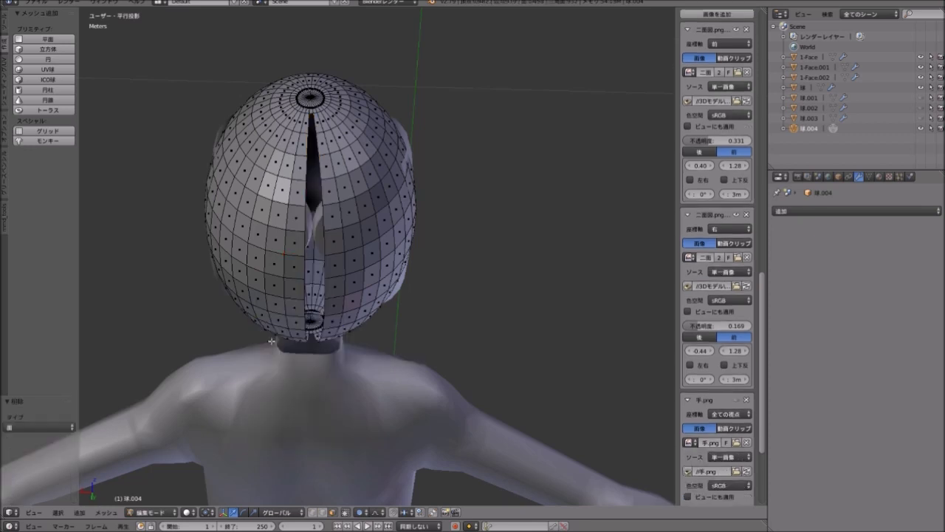
Select the face loop beside the gap and the ring of faces around the crown.
{"action": "middle_click_drag", "start_coordinate": [288, 336], "coordinate": [373, 266]}
{"action": "scroll", "coordinate": [373, 266], "scroll_direction": "up", "scroll_amount": 5}
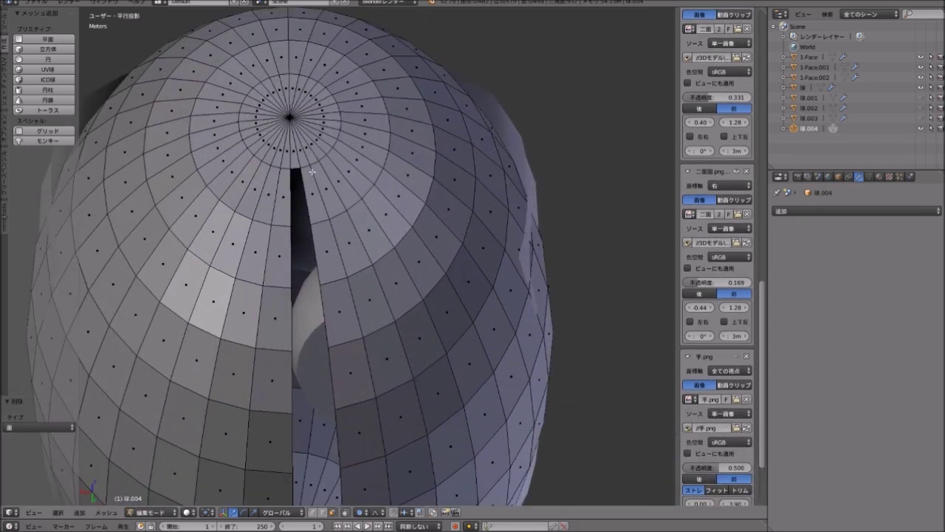
{"action": "right_click", "coordinate": [326, 217], "text": "alt"}
{"action": "middle_click_drag", "start_coordinate": [364, 237], "coordinate": [310, 140]}
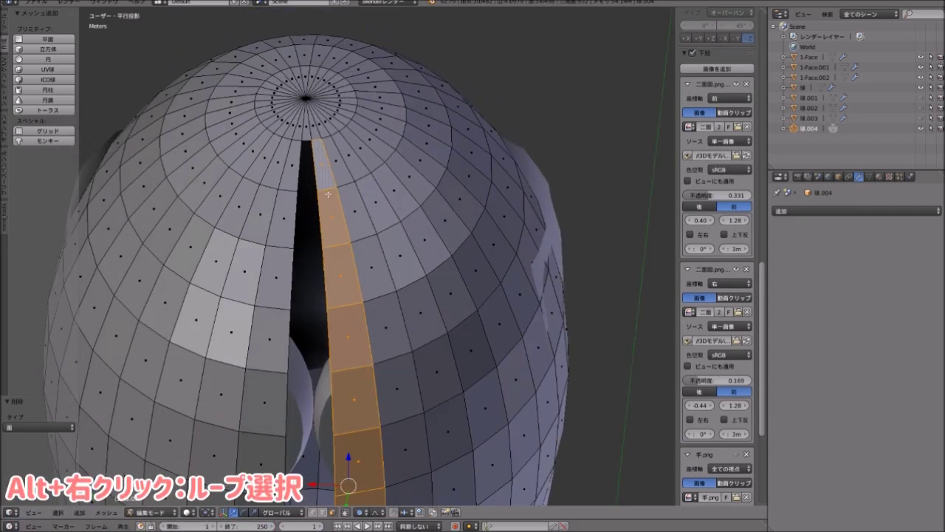
{"action": "right_click", "coordinate": [310, 140]}
{"action": "right_click", "coordinate": [344, 177], "text": "alt"}
Add a strip and pole face, then delete the half-ring of faces around the crown pole.
{"action": "right_click", "coordinate": [318, 139], "text": "alt"}
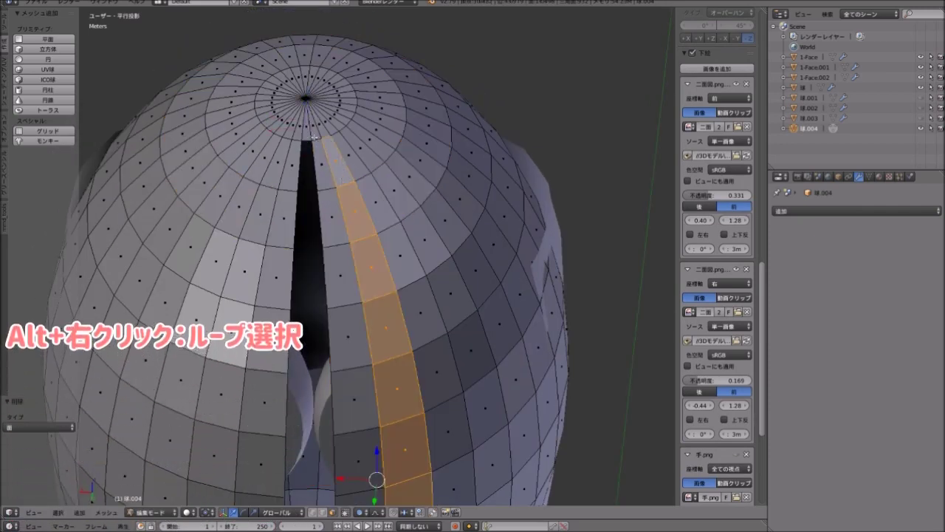
{"action": "right_click", "coordinate": [324, 129]}
{"action": "mouse_move", "coordinate": [324, 128]}
{"action": "middle_mouse_down"}
{"action": "mouse_move", "coordinate": [325, 185]}
{"action": "mouse_move", "coordinate": [355, 219]}
{"action": "mouse_move", "coordinate": [342, 217]}
{"action": "middle_mouse_up"}
{"action": "scroll", "coordinate": [326, 186], "scroll_direction": "up", "scroll_amount": 3}
{"action": "right_click", "coordinate": [325, 184], "text": "ctrl"}
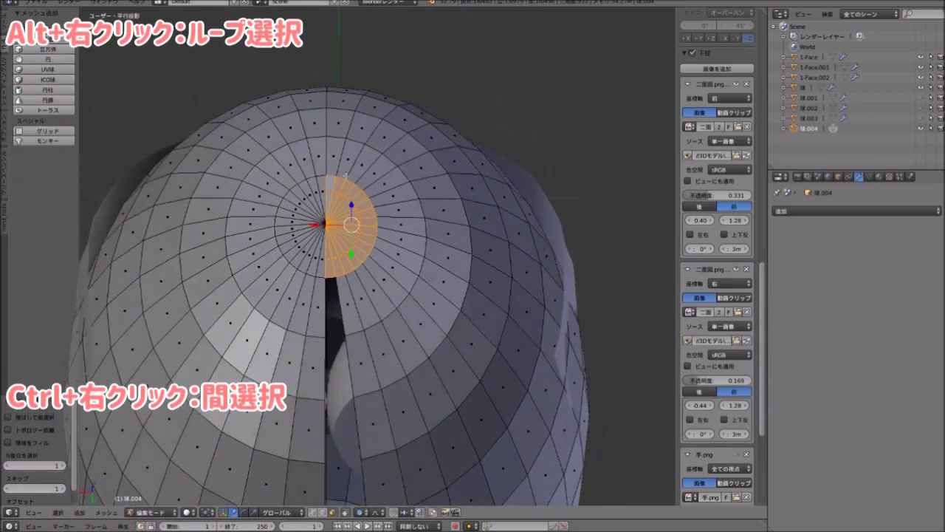
{"action": "key", "text": "x"}
{"action": "left_click", "coordinate": [341, 216]}
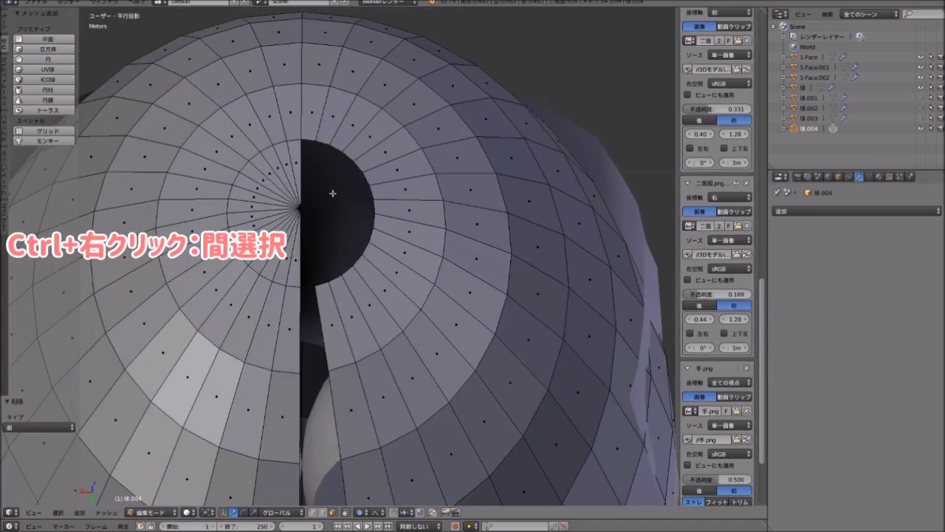
Delete the vertical face strip through the top and the remaining pole faces.
{"action": "right_click", "coordinate": [314, 87], "text": "alt"}
{"action": "key", "text": "x"}
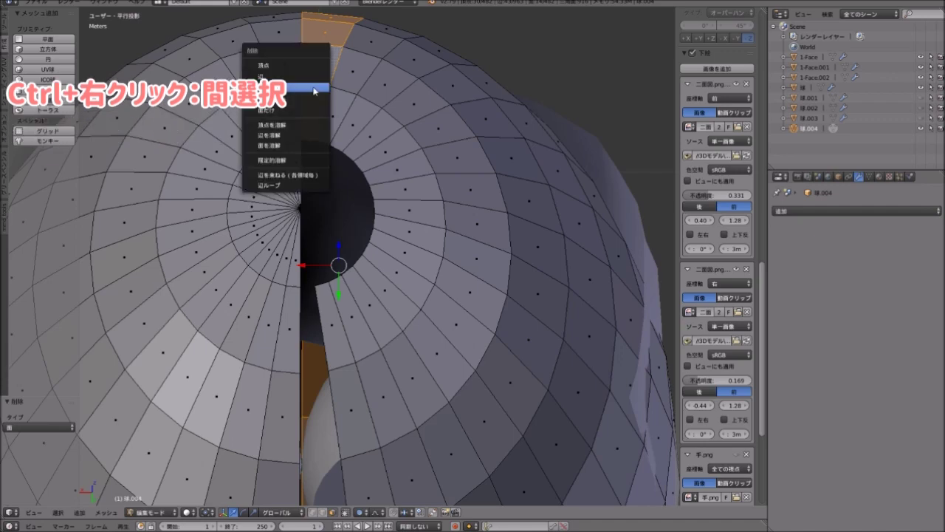
{"action": "left_click", "coordinate": [314, 87]}
{"action": "middle_click_drag", "start_coordinate": [314, 87], "coordinate": [332, 221]}
{"action": "scroll", "coordinate": [332, 222], "scroll_direction": "up", "scroll_amount": 3}
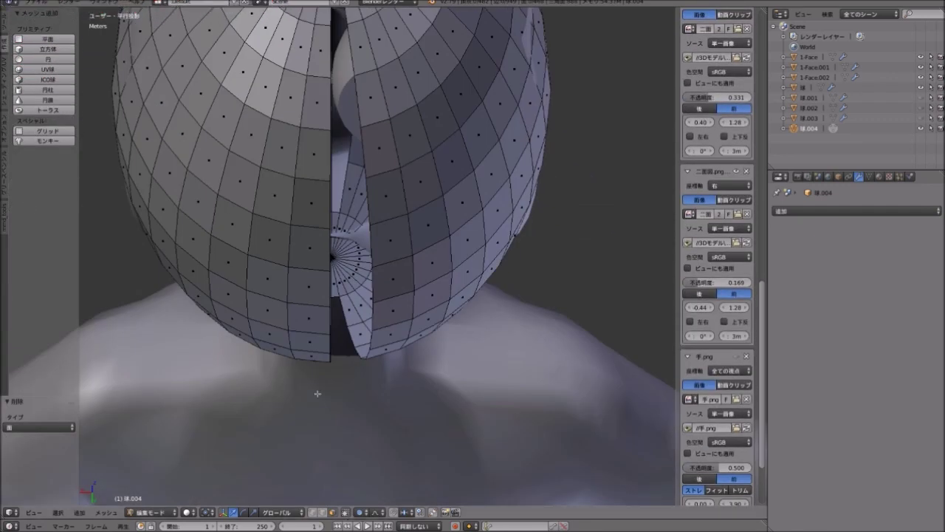
{"action": "middle_click_drag", "start_coordinate": [318, 394], "coordinate": [336, 323]}
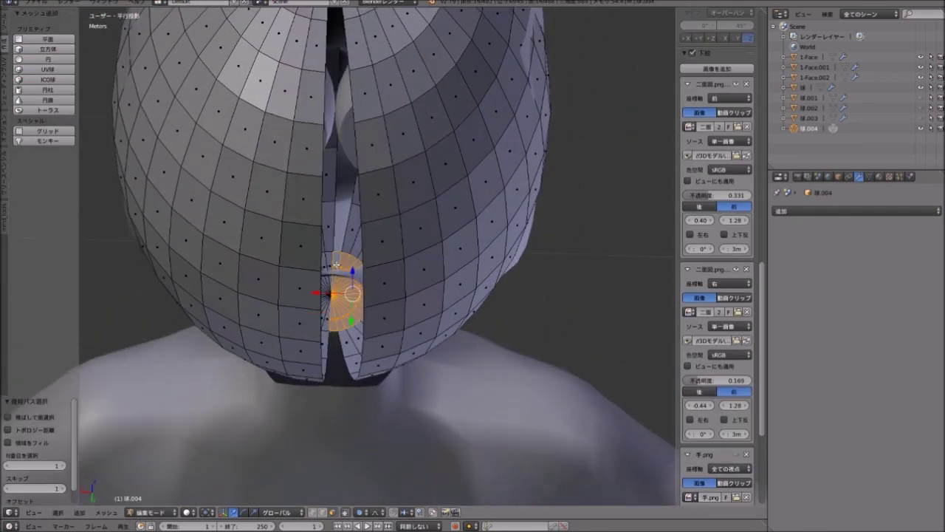
{"action": "key", "text": "x"}
{"action": "left_click", "coordinate": [325, 248]}
Select one whole half of the sphere with L and delete it, leaving a half-shell.
{"action": "middle_click_drag", "start_coordinate": [324, 248], "coordinate": [363, 268]}
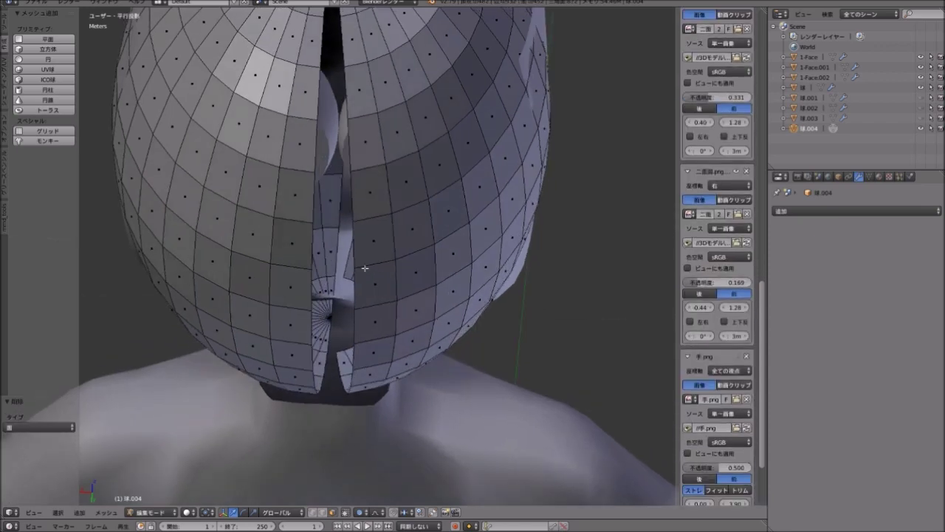
{"action": "right_click", "coordinate": [398, 183]}
{"action": "key", "text": "l"}
{"action": "key", "text": "x"}
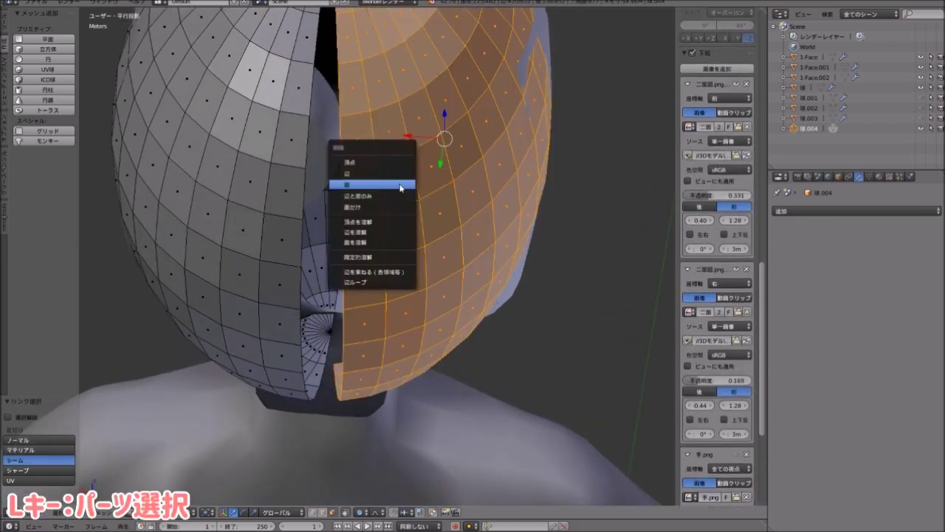
{"action": "left_click", "coordinate": [395, 185]}
{"action": "scroll", "coordinate": [399, 185], "scroll_direction": "down", "scroll_amount": 4}
{"action": "middle_click_drag", "start_coordinate": [356, 298], "coordinate": [462, 269]}
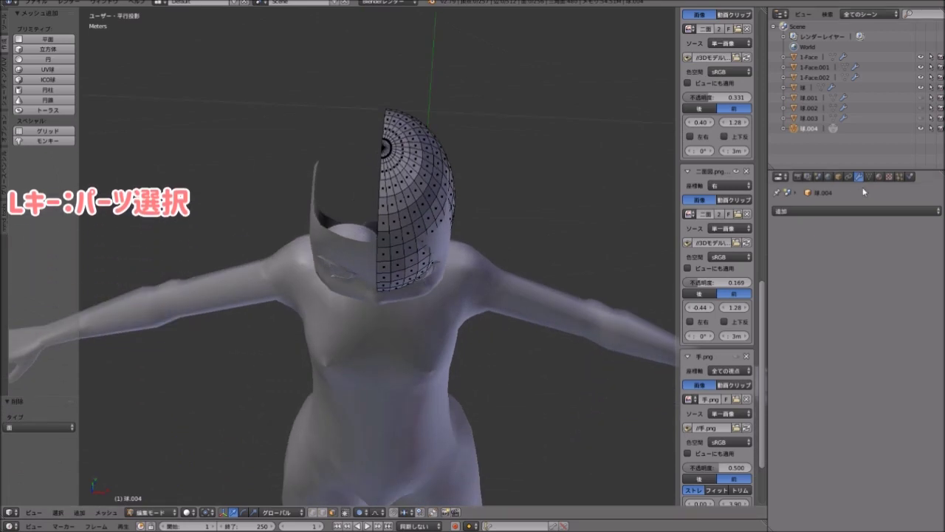
Add an X-axis Mirror modifier with clipping to the half-sphere and inspect the rebuilt head shell.
{"action": "left_click", "coordinate": [852, 212]}
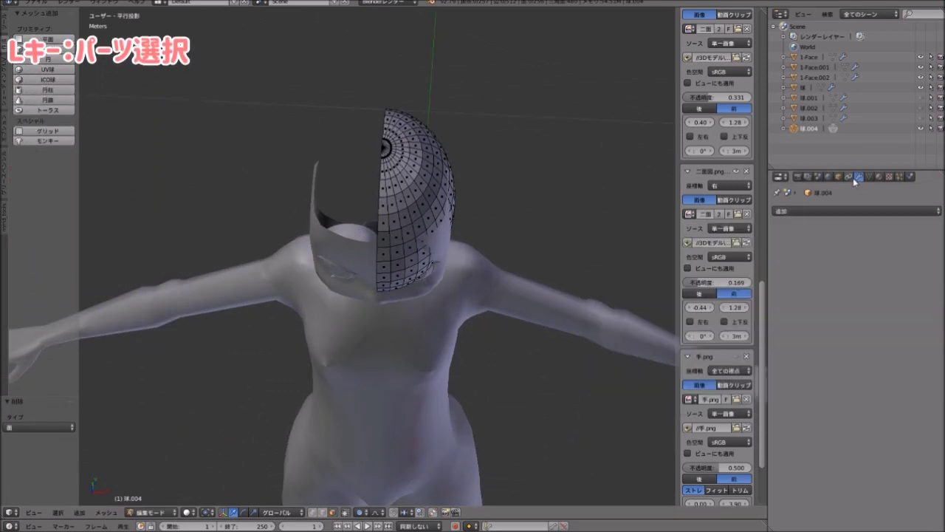
{"action": "left_click", "coordinate": [848, 212]}
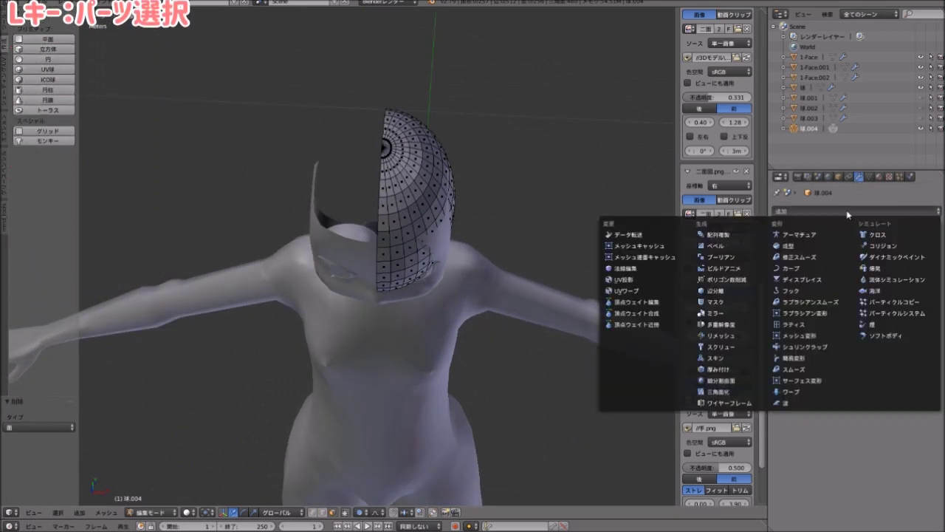
{"action": "left_click", "coordinate": [715, 315]}
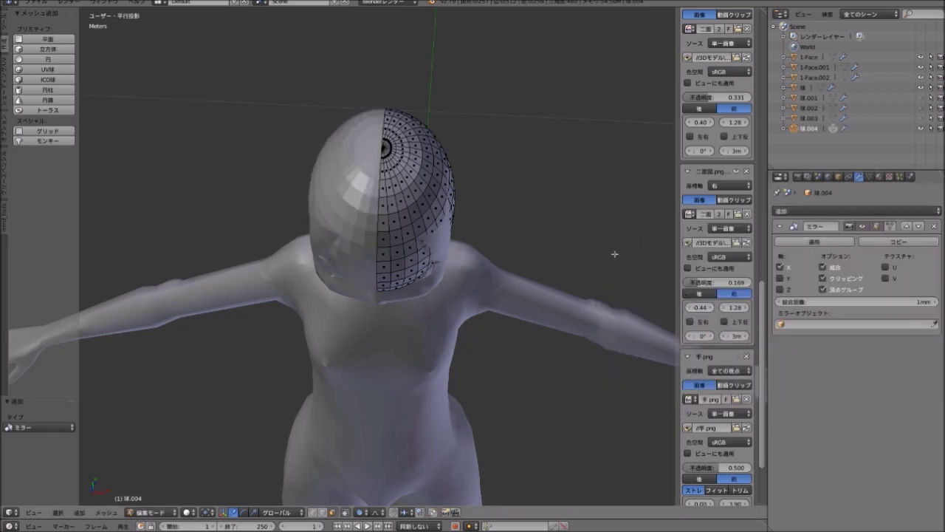
{"action": "middle_click_drag", "start_coordinate": [614, 254], "coordinate": [409, 240]}
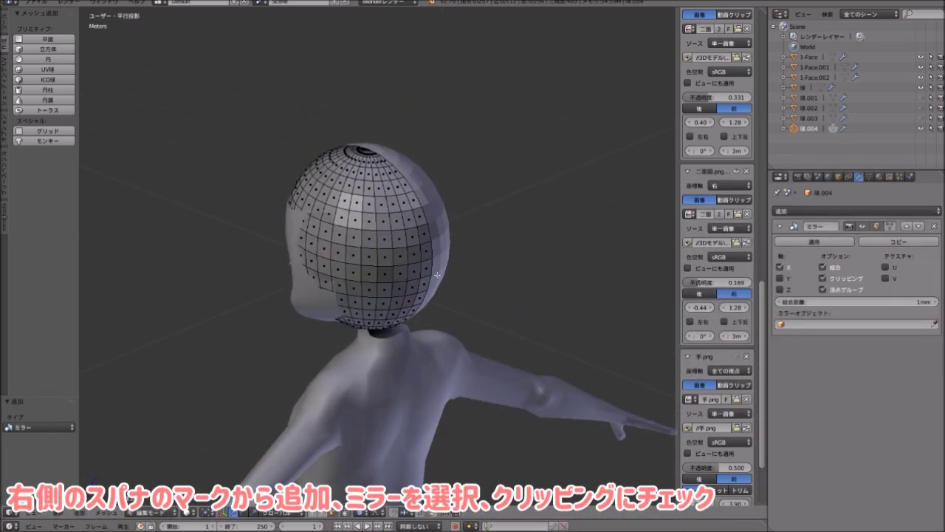
{"action": "middle_click_drag", "start_coordinate": [414, 296], "coordinate": [346, 304]}
{"action": "scroll", "coordinate": [347, 303], "scroll_direction": "up", "scroll_amount": 3}
{"action": "scroll", "coordinate": [347, 303], "scroll_direction": "up", "scroll_amount": 2}
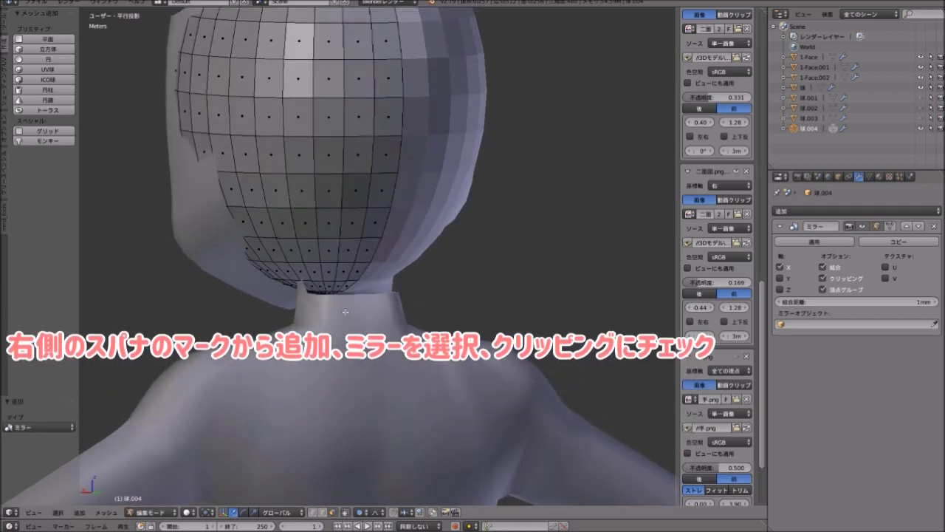
{"action": "scroll", "coordinate": [351, 307], "scroll_direction": "up", "scroll_amount": 3}
{"action": "scroll", "coordinate": [368, 312], "scroll_direction": "up", "scroll_amount": 2}
{"action": "scroll", "coordinate": [371, 318], "scroll_direction": "up", "scroll_amount": 1}
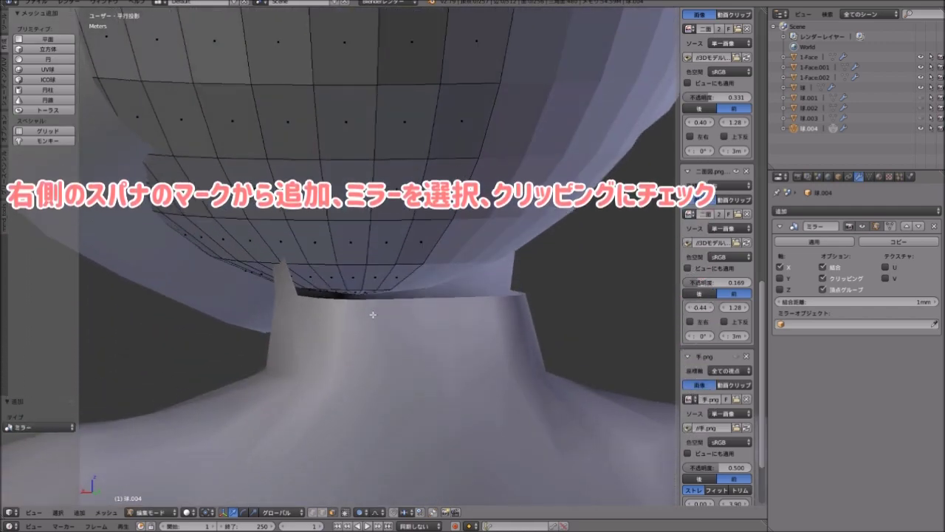
{"action": "scroll", "coordinate": [372, 310], "scroll_direction": "up", "scroll_amount": 2}
{"action": "scroll", "coordinate": [384, 292], "scroll_direction": "up", "scroll_amount": 2}
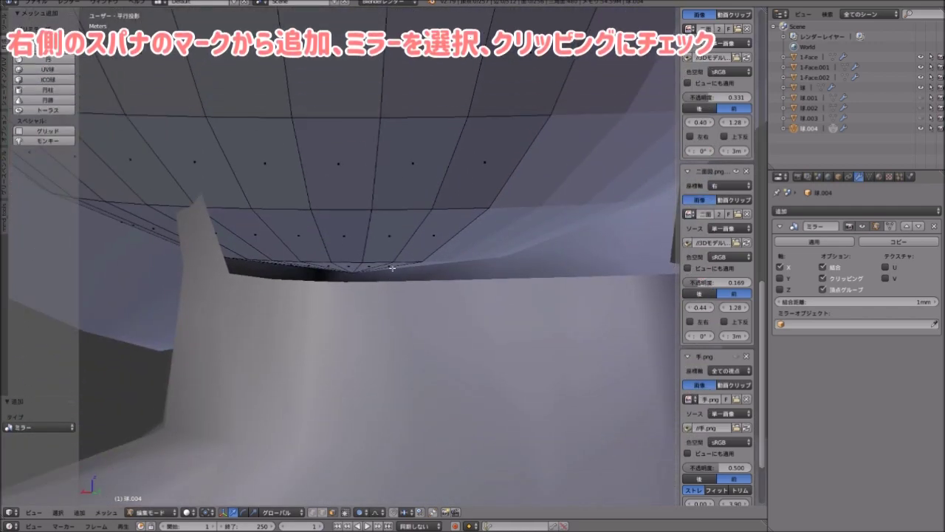
{"action": "mouse_move", "coordinate": [417, 265]}
{"action": "middle_mouse_down"}
{"action": "mouse_move", "coordinate": [462, 262]}
{"action": "mouse_move", "coordinate": [525, 238]}
{"action": "mouse_move", "coordinate": [272, 187]}
{"action": "middle_mouse_up"}
Delete the faces closing the bottom of the head shell.
{"action": "key", "text": "x"}
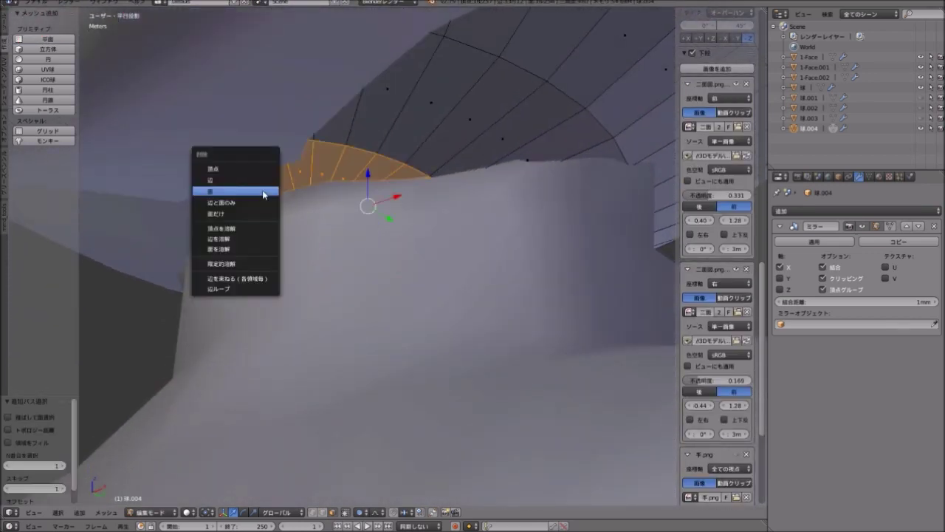
{"action": "left_click", "coordinate": [264, 195]}
{"action": "middle_click_drag", "start_coordinate": [464, 213], "coordinate": [323, 329]}
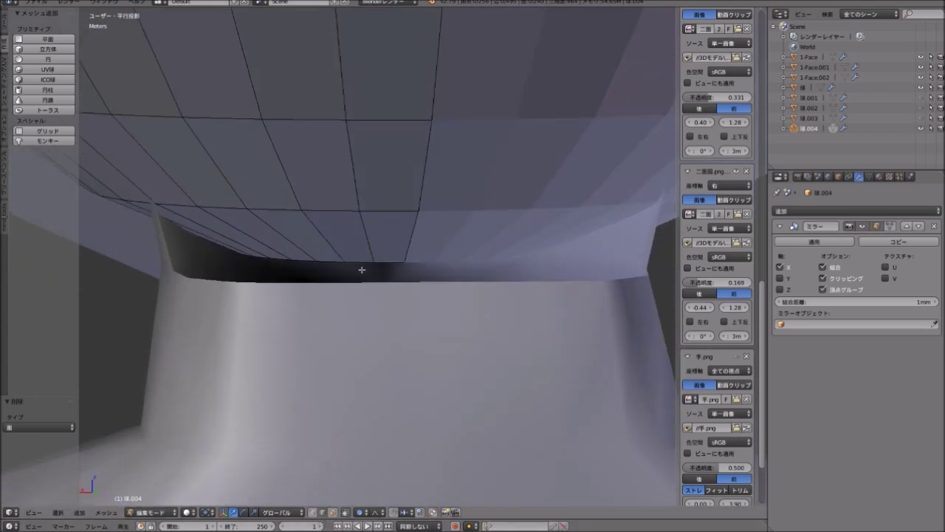
{"action": "scroll", "coordinate": [362, 270], "scroll_direction": "down", "scroll_amount": 3}
{"action": "mouse_move", "coordinate": [327, 274]}
{"action": "middle_mouse_down"}
{"action": "mouse_move", "coordinate": [401, 274]}
{"action": "mouse_move", "coordinate": [380, 289]}
{"action": "mouse_move", "coordinate": [345, 223]}
{"action": "mouse_move", "coordinate": [377, 218]}
{"action": "middle_mouse_up"}
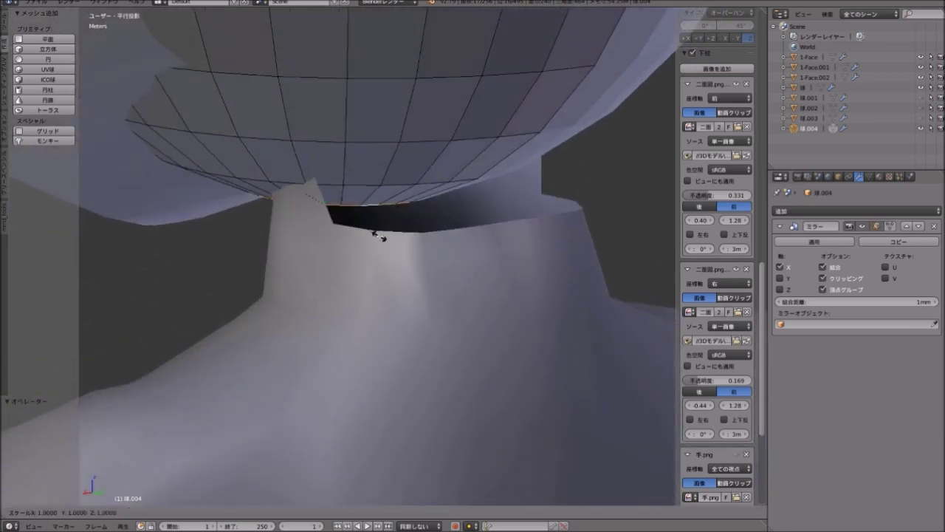
Enlarge the bottom rim loop, then scale it along the Y axis.
{"action": "left_click", "coordinate": [488, 240]}
{"action": "mouse_move", "coordinate": [488, 240]}
{"action": "middle_mouse_down"}
{"action": "mouse_move", "coordinate": [519, 253]}
{"action": "mouse_move", "coordinate": [456, 286]}
{"action": "middle_mouse_up"}
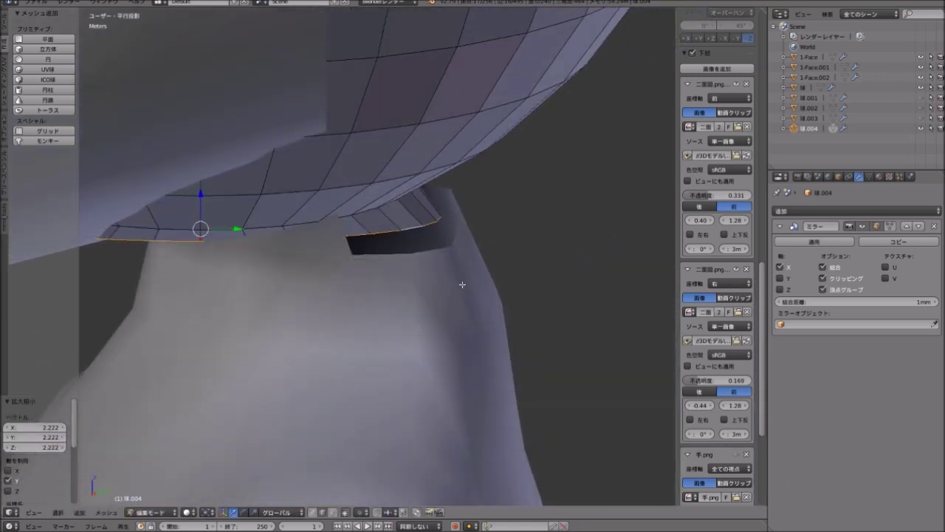
{"action": "key", "text": "s"}
{"action": "key", "text": "y"}
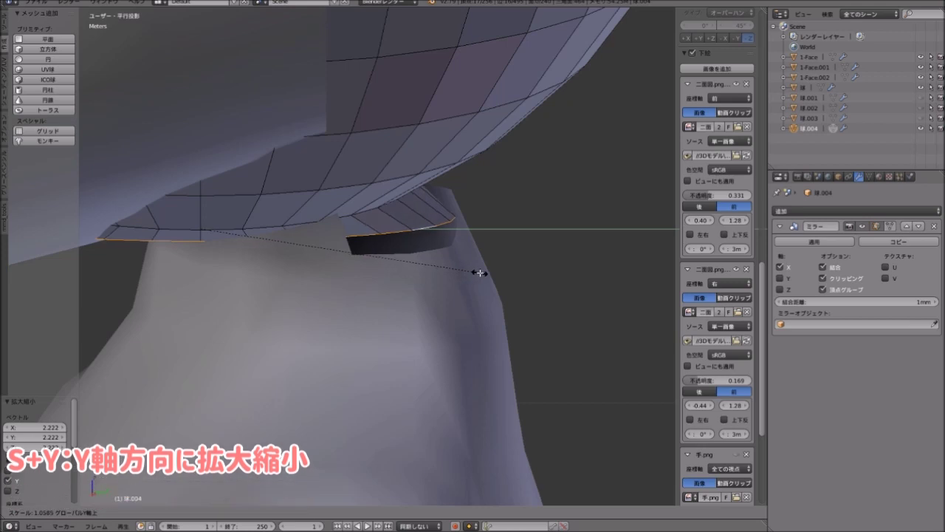
{"action": "left_click", "coordinate": [473, 260]}
{"action": "middle_click_drag", "start_coordinate": [468, 249], "coordinate": [480, 230]}
In Right ortho view, select the bottom edge loop and stretch it along Y by 1.265.
{"action": "key", "text": "KP_3"}
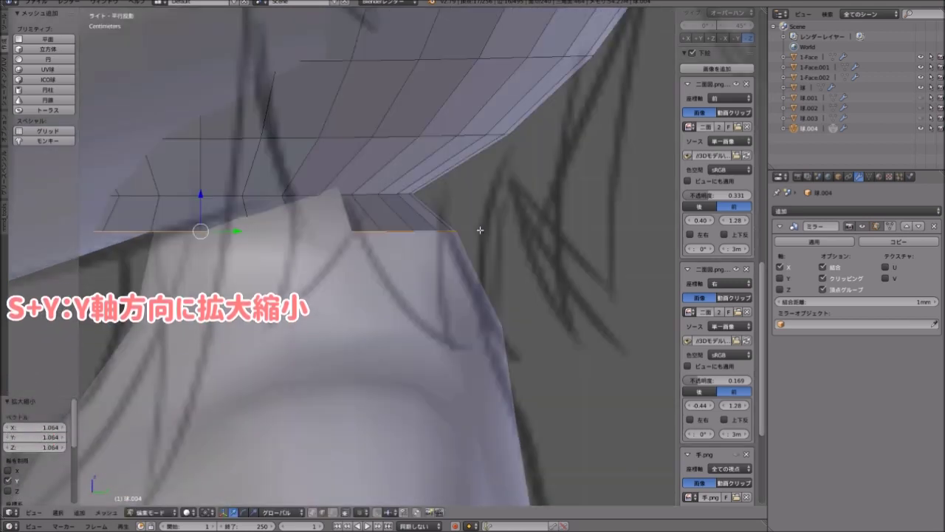
{"action": "left_click", "coordinate": [369, 195]}
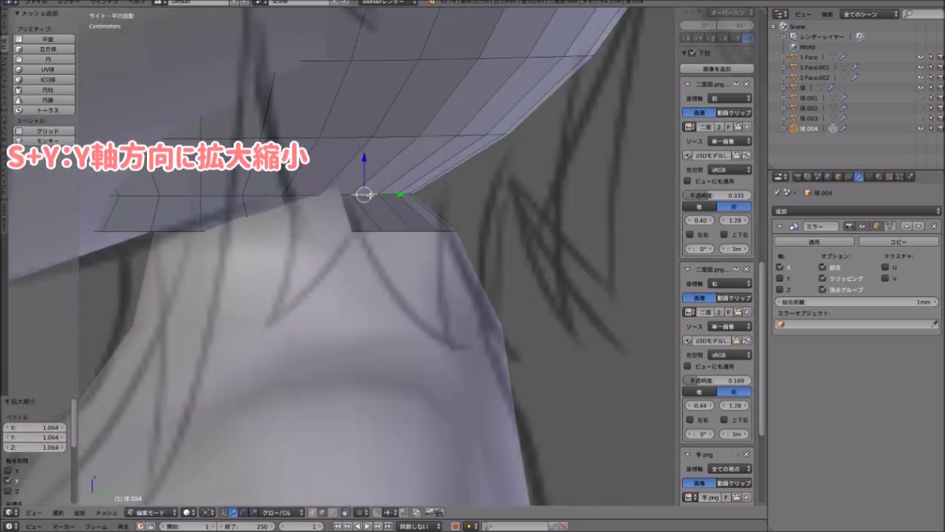
{"action": "left_click", "coordinate": [370, 195], "text": "alt"}
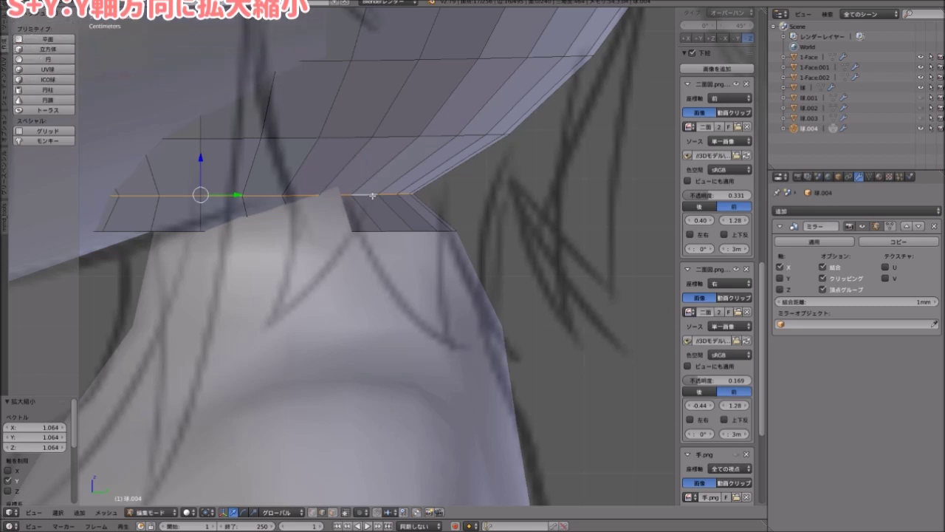
{"action": "left_click", "coordinate": [417, 200]}
{"action": "scroll", "coordinate": [421, 222], "scroll_direction": "down", "scroll_amount": 3}
{"action": "scroll", "coordinate": [431, 274], "scroll_direction": "down", "scroll_amount": 1}
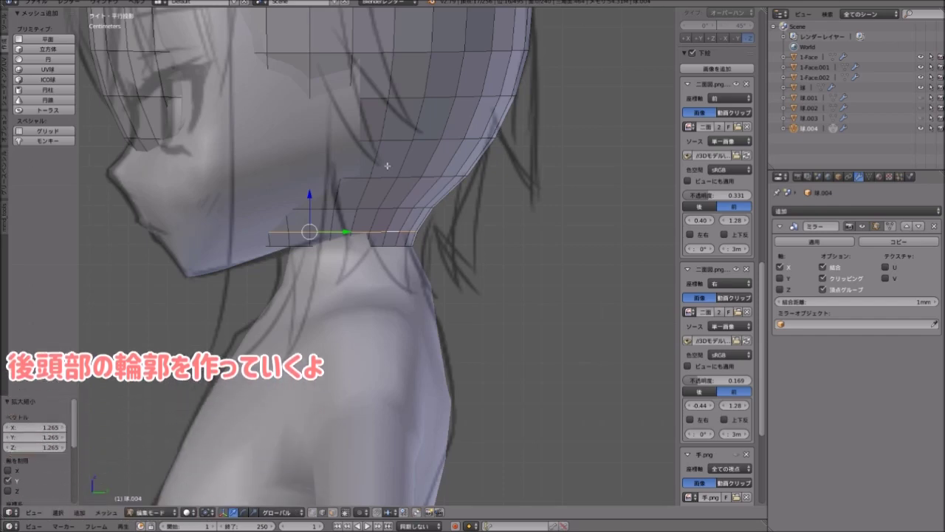
Select and widen a horizontal edge ring on the back of the head.
{"action": "scroll", "coordinate": [387, 166], "scroll_direction": "down", "scroll_amount": 2}
{"action": "scroll", "coordinate": [387, 166], "scroll_direction": "down", "scroll_amount": 1}
{"action": "scroll", "coordinate": [391, 177], "scroll_direction": "up", "scroll_amount": 2}
{"action": "scroll", "coordinate": [393, 180], "scroll_direction": "up", "scroll_amount": 2}
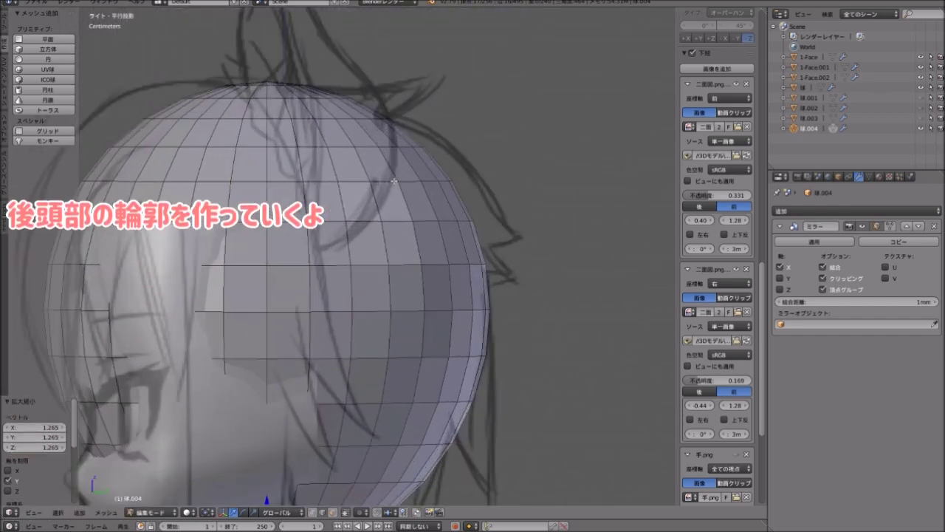
{"action": "scroll", "coordinate": [393, 180], "scroll_direction": "up", "scroll_amount": 1}
{"action": "scroll", "coordinate": [465, 118], "scroll_direction": "up", "scroll_amount": 2}
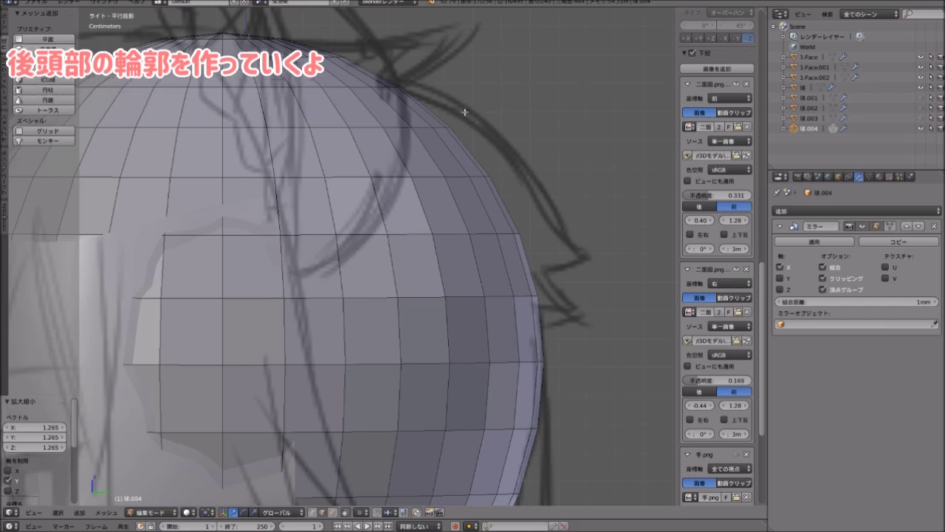
{"action": "right_click", "coordinate": [357, 126], "text": "alt"}
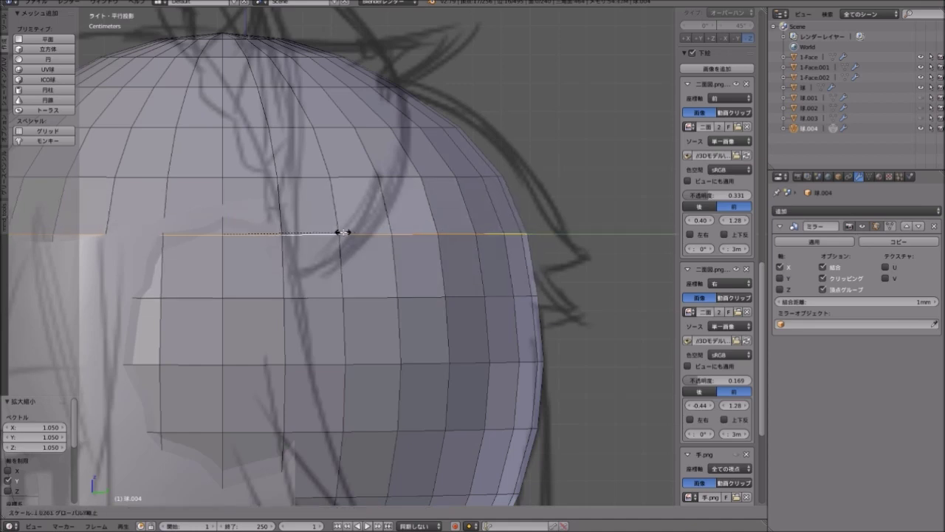
Raise the crown vertex 4.31 mm along Z with proportional editing.
{"action": "scroll", "coordinate": [380, 205], "scroll_direction": "down", "scroll_amount": 3}
{"action": "scroll", "coordinate": [331, 169], "scroll_direction": "up", "scroll_amount": 2}
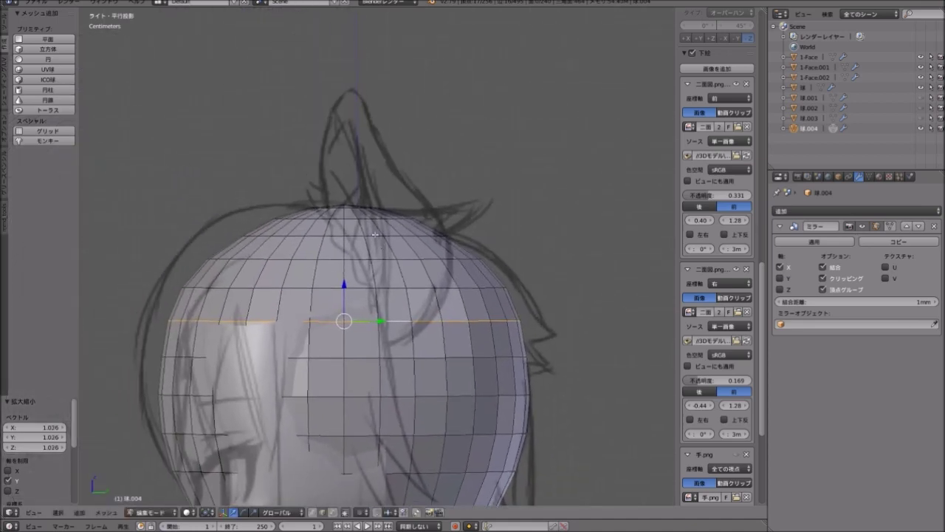
{"action": "scroll", "coordinate": [330, 170], "scroll_direction": "up", "scroll_amount": 1}
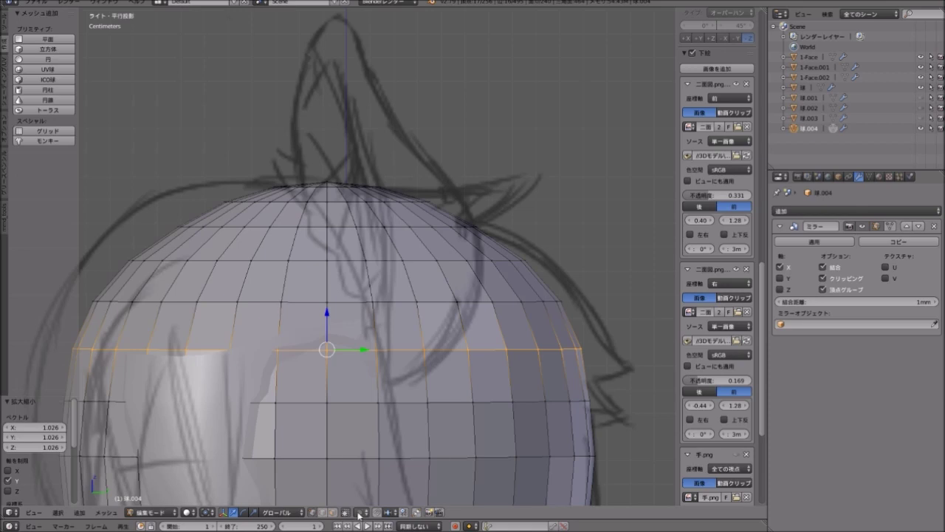
{"action": "right_click", "coordinate": [326, 183]}
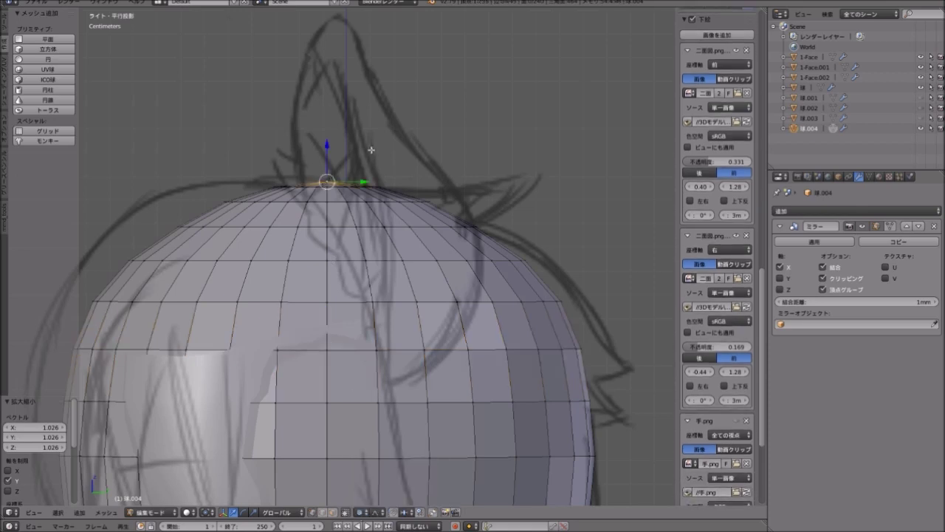
{"action": "key", "text": "g"}
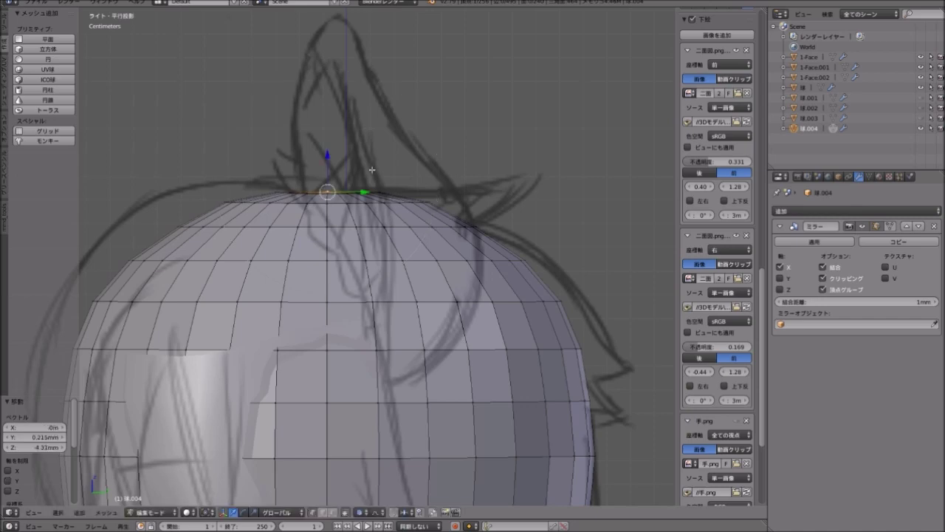
{"action": "scroll", "coordinate": [372, 170], "scroll_direction": "down", "scroll_amount": 4}
{"action": "mouse_move", "coordinate": [371, 170]}
{"action": "middle_mouse_down"}
{"action": "mouse_move", "coordinate": [288, 265]}
{"action": "mouse_move", "coordinate": [481, 175]}
{"action": "mouse_move", "coordinate": [515, 191]}
{"action": "mouse_move", "coordinate": [229, 261]}
{"action": "mouse_move", "coordinate": [337, 238]}
{"action": "mouse_move", "coordinate": [252, 229]}
{"action": "mouse_move", "coordinate": [276, 224]}
{"action": "middle_mouse_up"}
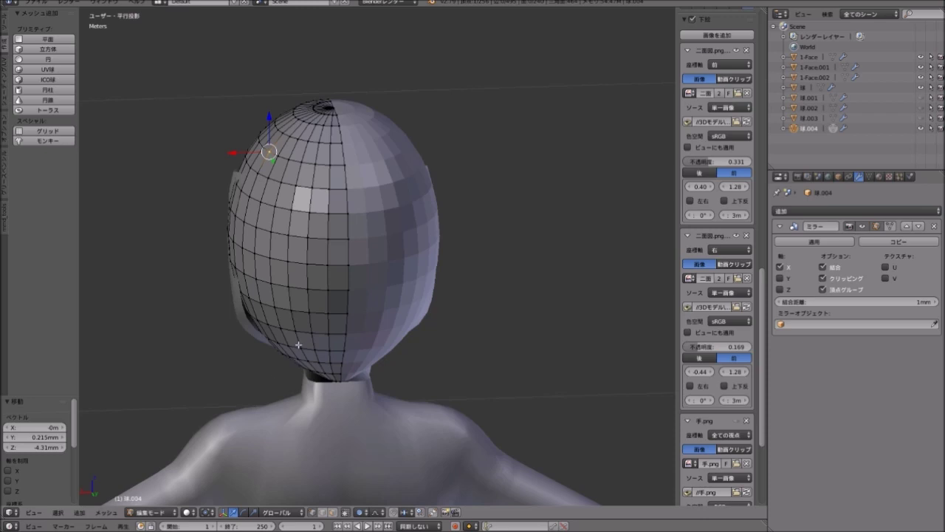
Confirm the raised top of the back-of-head mesh, then view the neck opening from below.
{"action": "mouse_move", "coordinate": [299, 344]}
{"action": "middle_mouse_down"}
{"action": "mouse_move", "coordinate": [394, 337]}
{"action": "mouse_move", "coordinate": [363, 344]}
{"action": "mouse_move", "coordinate": [311, 416]}
{"action": "middle_mouse_up"}
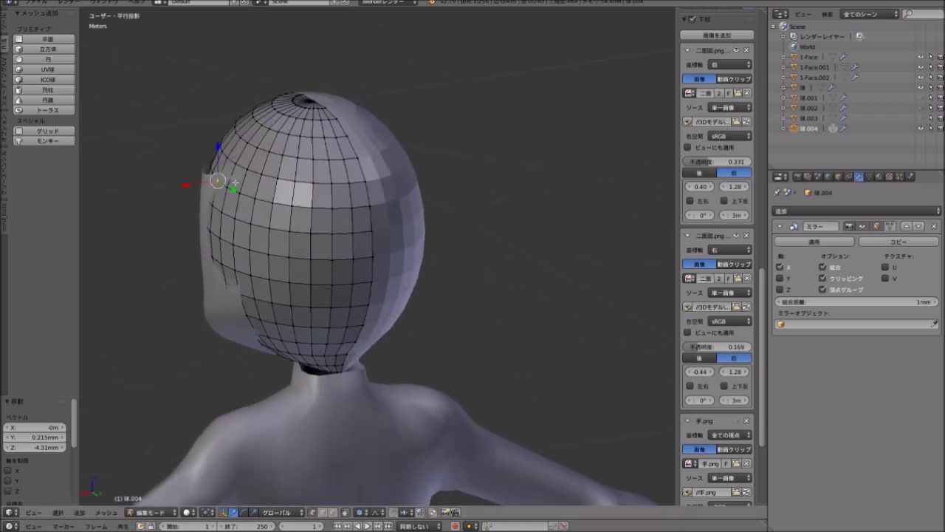
{"action": "middle_click_drag", "start_coordinate": [280, 222], "coordinate": [237, 217]}
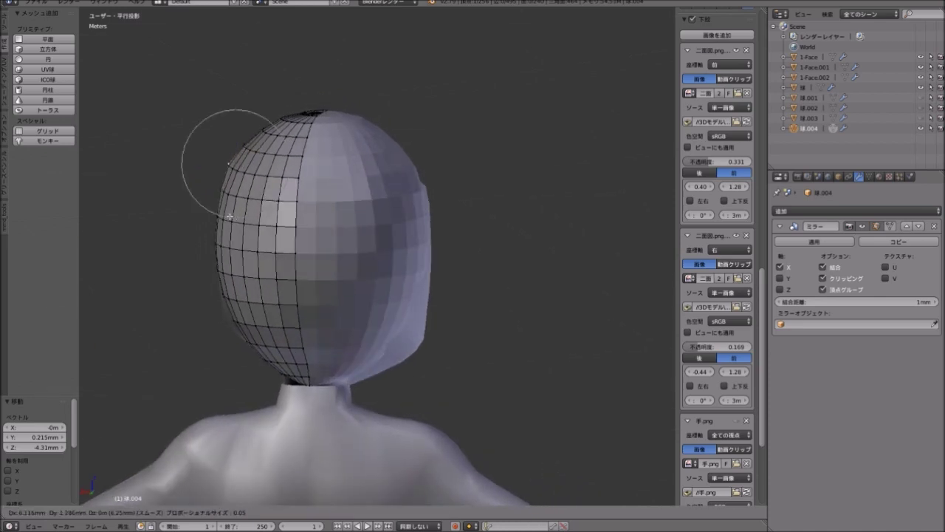
{"action": "left_click", "coordinate": [229, 216]}
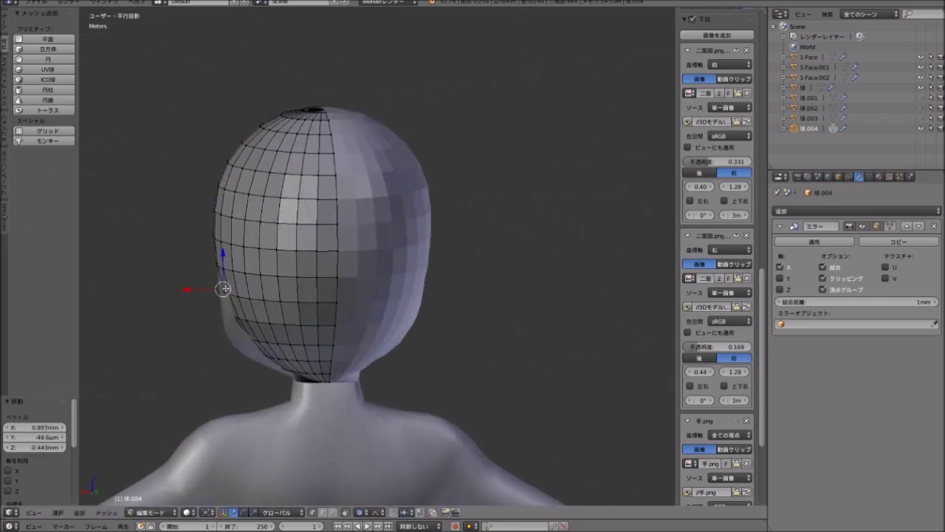
{"action": "middle_click_drag", "start_coordinate": [231, 339], "coordinate": [283, 222], "text": "shift"}
{"action": "scroll", "coordinate": [219, 219], "scroll_direction": "up", "scroll_amount": 5}
{"action": "mouse_move", "coordinate": [219, 219]}
{"action": "middle_mouse_down"}
{"action": "mouse_move", "coordinate": [305, 316]}
{"action": "mouse_move", "coordinate": [285, 280]}
{"action": "mouse_move", "coordinate": [295, 310]}
{"action": "middle_mouse_up"}
{"action": "scroll", "coordinate": [288, 301], "scroll_direction": "up", "scroll_amount": 3}
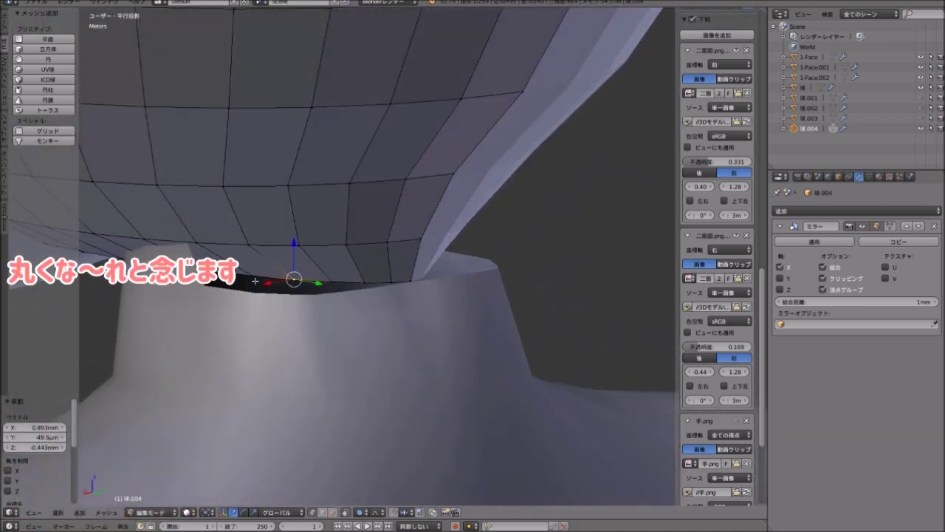
{"action": "middle_click_drag", "start_coordinate": [255, 281], "coordinate": [224, 299]}
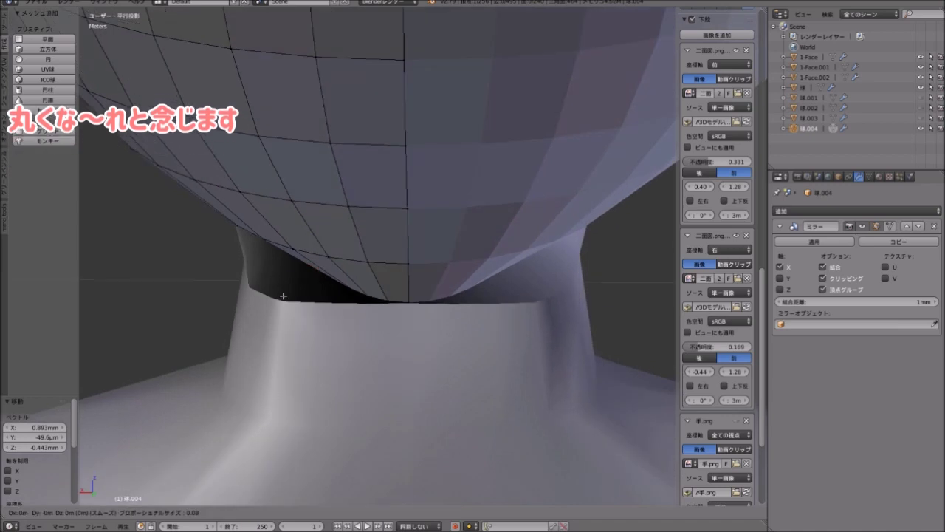
Pull several lower-edge vertices toward the neck with proportional-falloff moves.
{"action": "key", "text": "g"}
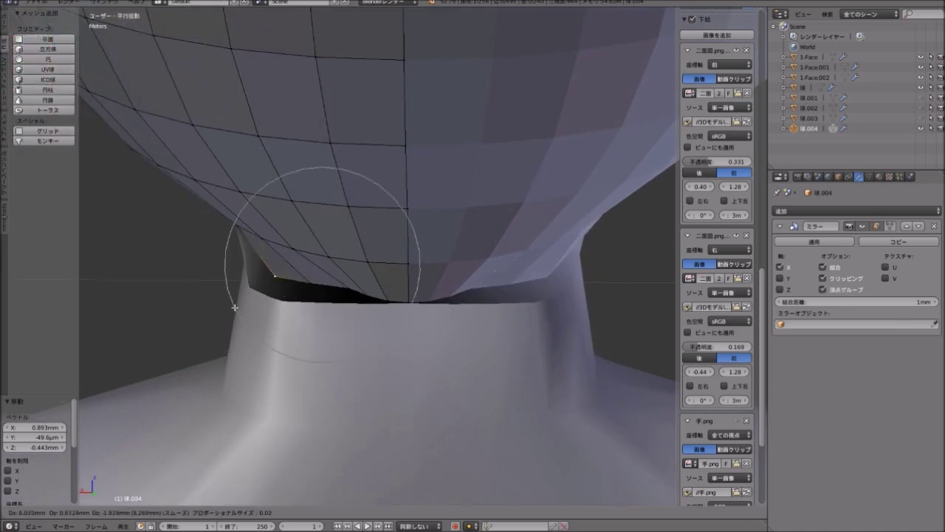
{"action": "middle_click_drag", "start_coordinate": [288, 309], "coordinate": [209, 299]}
{"action": "key", "text": "g"}
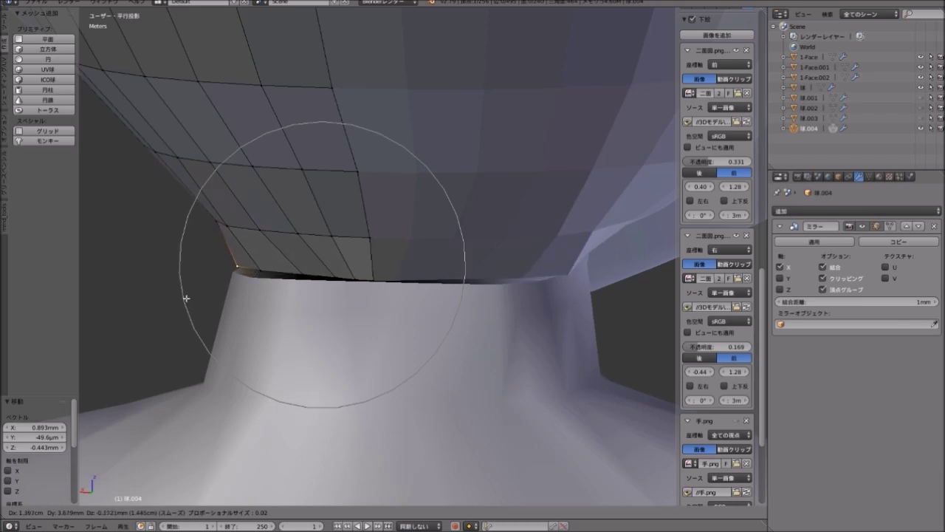
{"action": "left_click", "coordinate": [186, 297]}
{"action": "mouse_move", "coordinate": [186, 297]}
{"action": "middle_mouse_down"}
{"action": "mouse_move", "coordinate": [327, 308]}
{"action": "mouse_move", "coordinate": [312, 299]}
{"action": "mouse_move", "coordinate": [327, 274]}
{"action": "mouse_move", "coordinate": [300, 299]}
{"action": "mouse_move", "coordinate": [299, 273]}
{"action": "mouse_move", "coordinate": [277, 266]}
{"action": "mouse_move", "coordinate": [242, 291]}
{"action": "middle_mouse_up"}
{"action": "key", "text": "g"}
{"action": "left_click", "coordinate": [302, 296]}
{"action": "scroll", "coordinate": [302, 296], "scroll_direction": "down", "scroll_amount": 2}
{"action": "key", "text": "g"}
{"action": "left_click", "coordinate": [287, 299]}
Round off the remaining lower rim, the last move -0.179 mm X, -0.811 mm Y.
{"action": "key", "text": "g"}
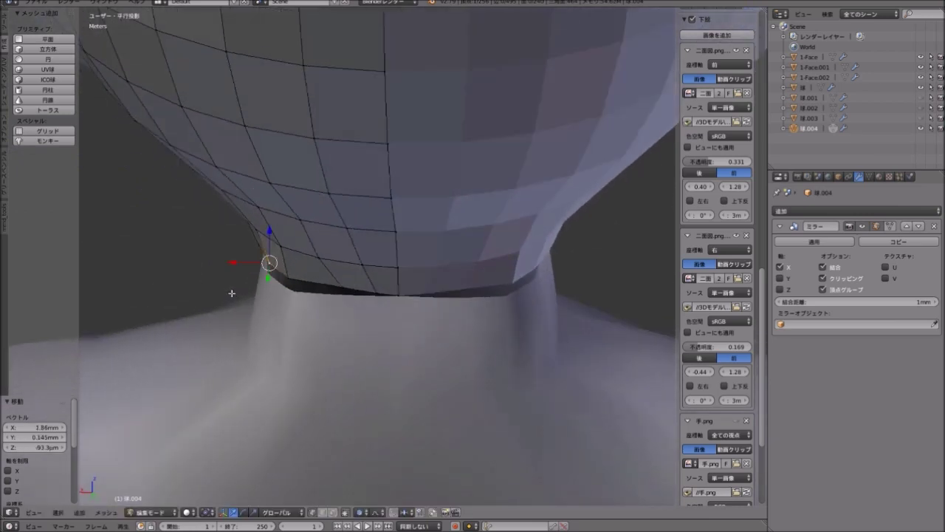
{"action": "mouse_move", "coordinate": [342, 288]}
{"action": "middle_mouse_down"}
{"action": "mouse_move", "coordinate": [337, 281]}
{"action": "mouse_move", "coordinate": [277, 294]}
{"action": "mouse_move", "coordinate": [280, 281]}
{"action": "mouse_move", "coordinate": [255, 297]}
{"action": "mouse_move", "coordinate": [372, 276]}
{"action": "mouse_move", "coordinate": [294, 302]}
{"action": "mouse_move", "coordinate": [392, 249]}
{"action": "mouse_move", "coordinate": [377, 253]}
{"action": "mouse_move", "coordinate": [345, 310]}
{"action": "mouse_move", "coordinate": [274, 270]}
{"action": "mouse_move", "coordinate": [321, 312]}
{"action": "mouse_move", "coordinate": [319, 273]}
{"action": "middle_mouse_up"}
{"action": "key", "text": "g"}
{"action": "key", "text": "g"}
{"action": "key", "text": "g"}
{"action": "left_click", "coordinate": [291, 302]}
{"action": "left_click", "coordinate": [341, 310]}
{"action": "scroll", "coordinate": [319, 273], "scroll_direction": "up", "scroll_amount": 2}
{"action": "right_click", "coordinate": [271, 222]}
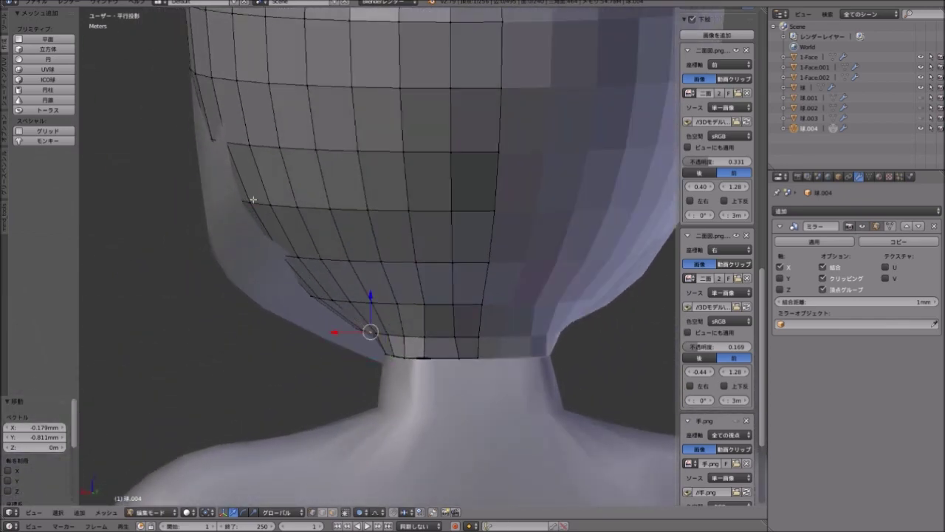
Push the first side vertices outward with proportional falloff to fit the head outline.
{"action": "key", "text": "g"}
{"action": "scroll", "coordinate": [247, 211], "scroll_direction": "down", "scroll_amount": 3}
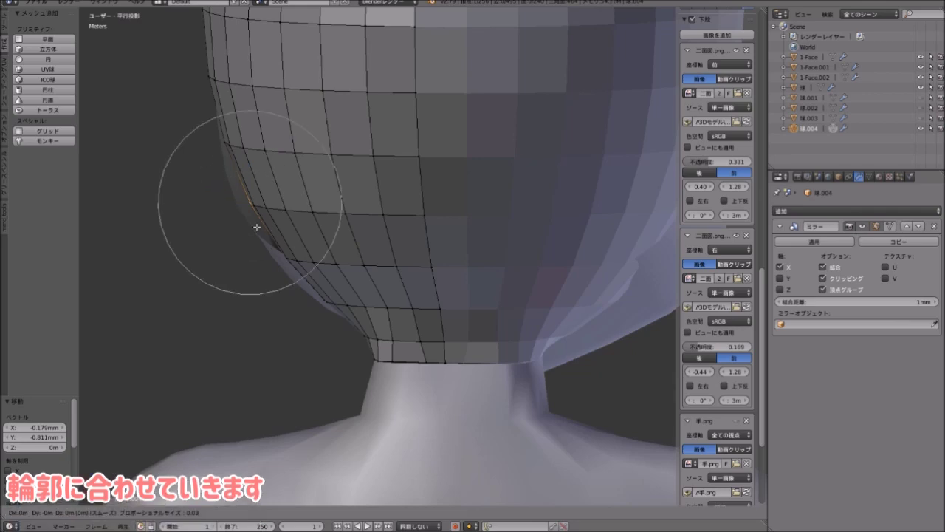
{"action": "scroll", "coordinate": [253, 226], "scroll_direction": "down", "scroll_amount": 4}
{"action": "scroll", "coordinate": [252, 227], "scroll_direction": "down", "scroll_amount": 2}
{"action": "left_click", "coordinate": [247, 226]}
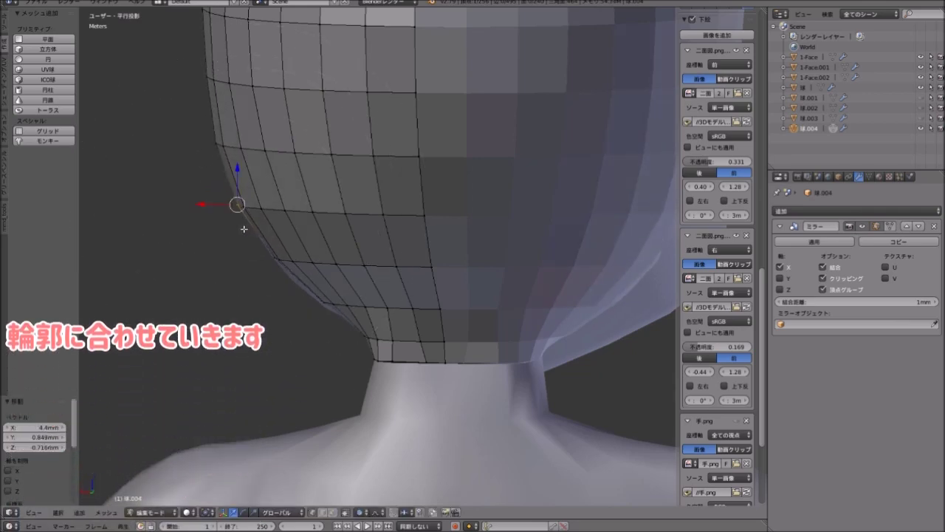
{"action": "mouse_move", "coordinate": [247, 226]}
{"action": "middle_mouse_down"}
{"action": "mouse_move", "coordinate": [369, 217]}
{"action": "mouse_move", "coordinate": [251, 214]}
{"action": "mouse_move", "coordinate": [359, 224]}
{"action": "mouse_move", "coordinate": [320, 219]}
{"action": "mouse_move", "coordinate": [350, 295]}
{"action": "mouse_move", "coordinate": [344, 275]}
{"action": "mouse_move", "coordinate": [317, 362]}
{"action": "middle_mouse_up"}
{"action": "key", "text": "g"}
{"action": "left_click", "coordinate": [255, 230]}
{"action": "scroll", "coordinate": [345, 281], "scroll_direction": "down", "scroll_amount": 2}
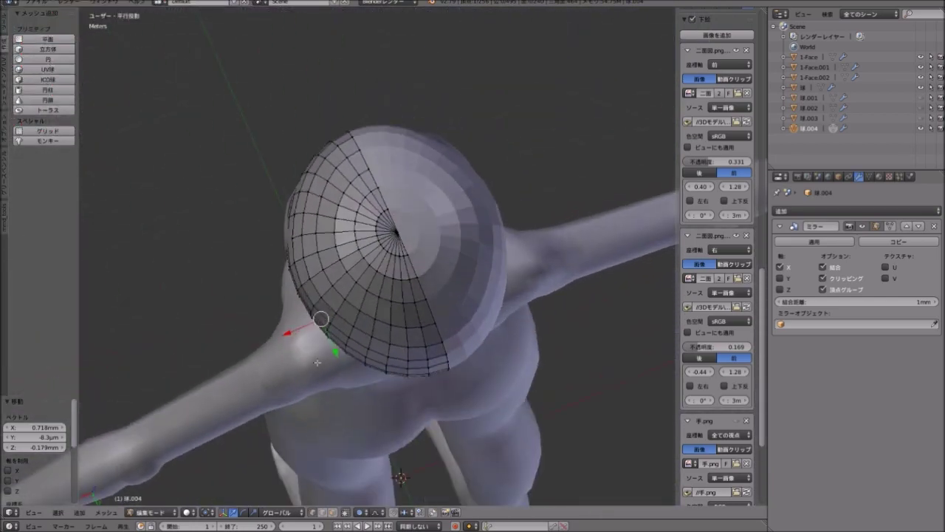
{"action": "mouse_move", "coordinate": [353, 334]}
{"action": "middle_mouse_down"}
{"action": "mouse_move", "coordinate": [338, 345]}
{"action": "mouse_move", "coordinate": [327, 285]}
{"action": "middle_mouse_up"}
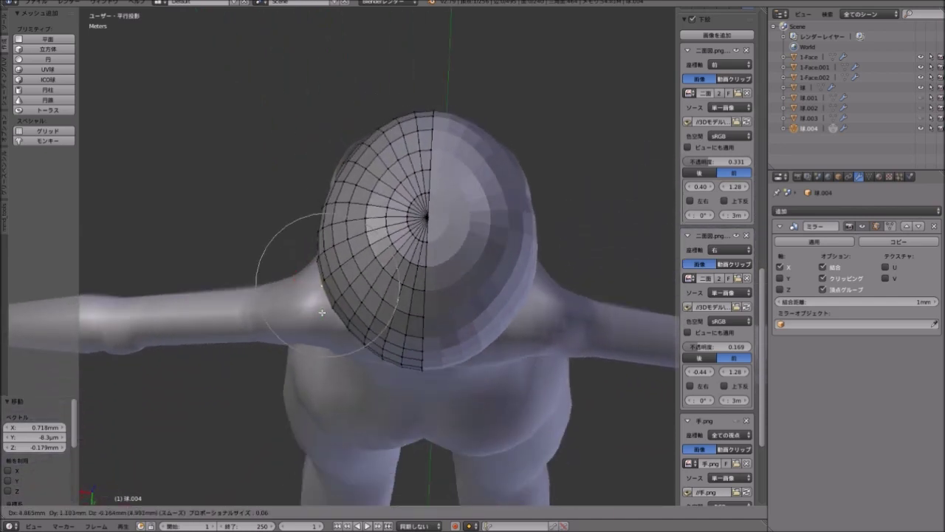
{"action": "middle_click_drag", "start_coordinate": [335, 310], "coordinate": [338, 226]}
Fit more side vertices to the silhouette, the last moved 1.04 mm X, 0.257 mm Y.
{"action": "key", "text": "g"}
{"action": "left_click", "coordinate": [327, 311]}
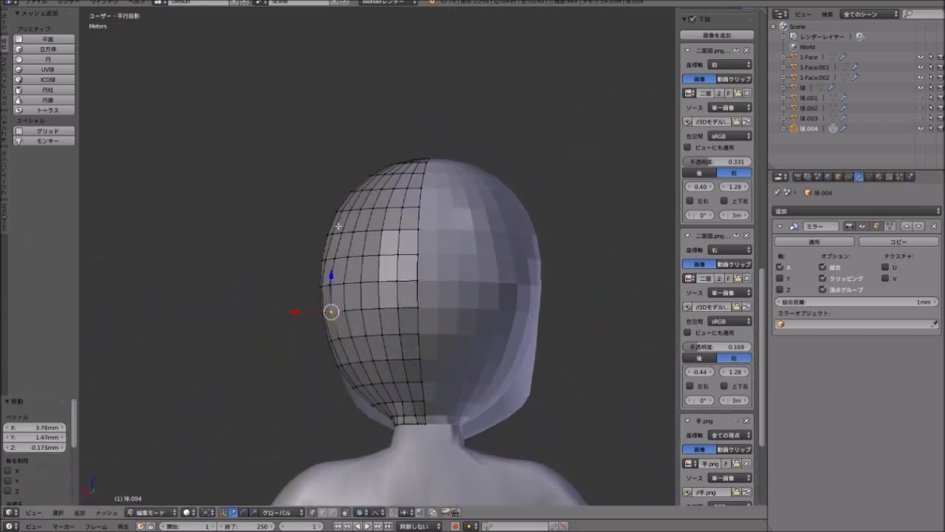
{"action": "middle_click_drag", "start_coordinate": [321, 259], "coordinate": [358, 266]}
{"action": "mouse_move", "coordinate": [298, 285]}
{"action": "middle_mouse_down"}
{"action": "mouse_move", "coordinate": [288, 337]}
{"action": "mouse_move", "coordinate": [278, 240]}
{"action": "mouse_move", "coordinate": [319, 173]}
{"action": "mouse_move", "coordinate": [192, 266]}
{"action": "mouse_move", "coordinate": [274, 168]}
{"action": "mouse_move", "coordinate": [268, 108]}
{"action": "mouse_move", "coordinate": [443, 197]}
{"action": "mouse_move", "coordinate": [264, 233]}
{"action": "mouse_move", "coordinate": [281, 221]}
{"action": "mouse_move", "coordinate": [382, 245]}
{"action": "mouse_move", "coordinate": [340, 229]}
{"action": "mouse_move", "coordinate": [381, 252]}
{"action": "middle_mouse_up"}
{"action": "key", "text": "g"}
{"action": "left_click", "coordinate": [278, 243]}
{"action": "key", "text": "g"}
{"action": "left_click", "coordinate": [273, 211]}
{"action": "scroll", "coordinate": [339, 226], "scroll_direction": "up", "scroll_amount": 4}
{"action": "key", "text": "KP_3"}
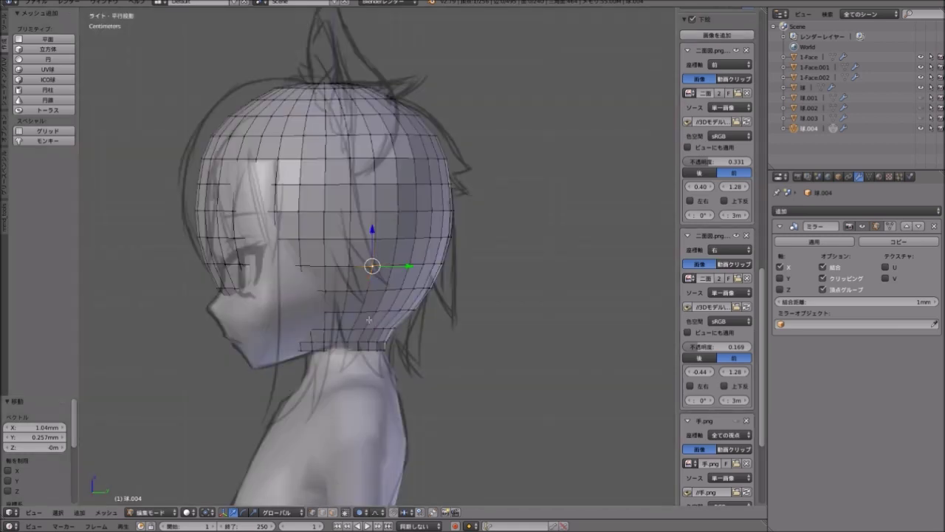
Knife-cut from the back-of-head bottom edge up along the sketch's back-of-head outline.
{"action": "scroll", "coordinate": [369, 319], "scroll_direction": "up", "scroll_amount": 1}
{"action": "scroll", "coordinate": [341, 374], "scroll_direction": "up", "scroll_amount": 1}
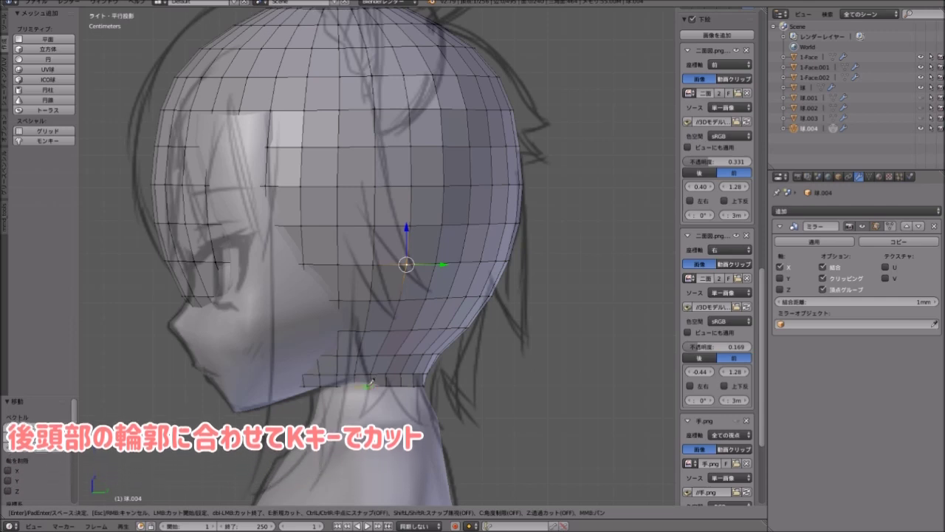
{"action": "left_click", "coordinate": [371, 384]}
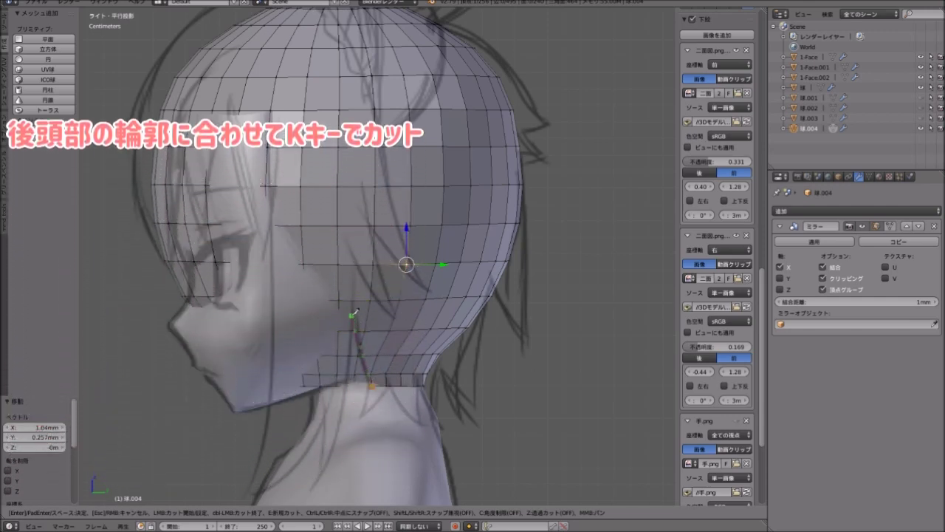
{"action": "left_click", "coordinate": [348, 300]}
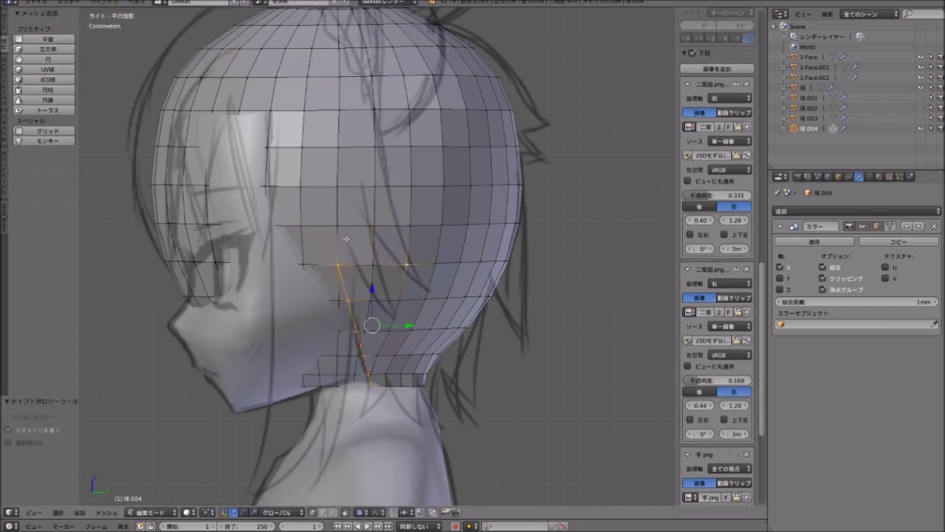
Commit the back-of-head knife cut and inspect it near the jaw.
{"action": "key", "text": "Return"}
{"action": "middle_click", "coordinate": [345, 240]}
{"action": "scroll", "coordinate": [364, 325], "scroll_direction": "up", "scroll_amount": 3}
{"action": "middle_click_drag", "start_coordinate": [364, 325], "coordinate": [363, 326]}
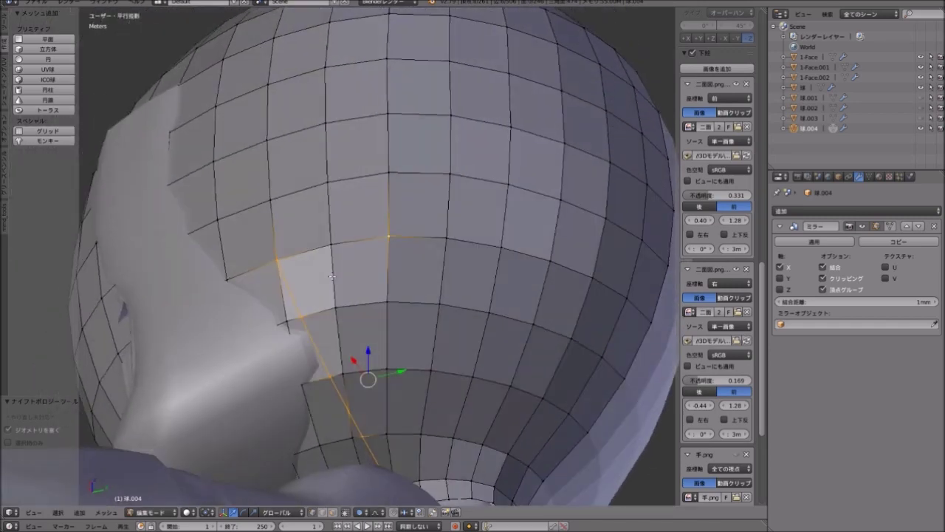
In Right view, knife-cut from the crown down the head's side to the neck and confirm.
{"action": "key", "text": "KP_3"}
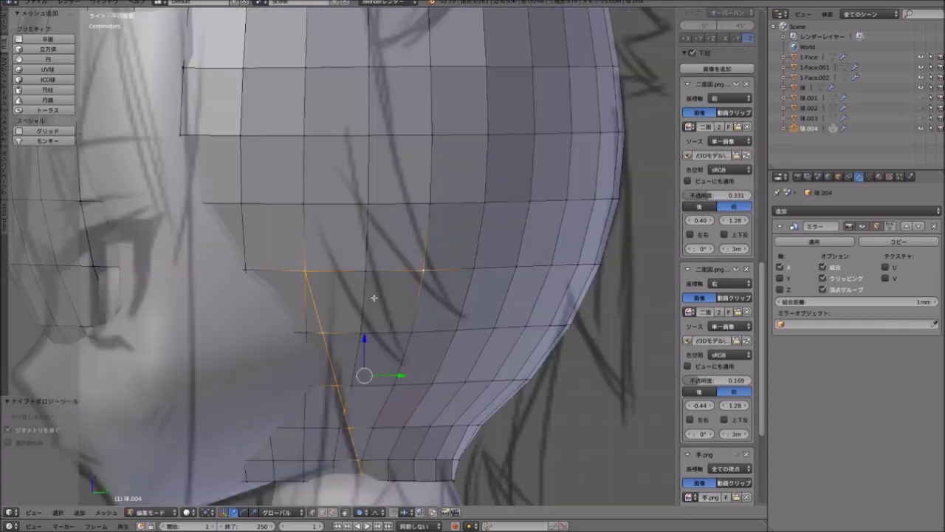
{"action": "scroll", "coordinate": [374, 298], "scroll_direction": "down", "scroll_amount": 5}
{"action": "scroll", "coordinate": [372, 288], "scroll_direction": "up", "scroll_amount": 2}
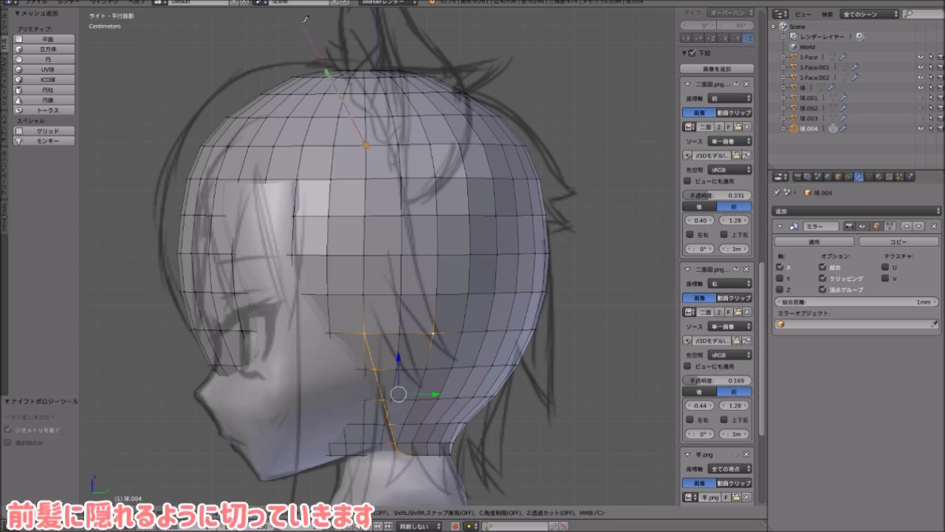
{"action": "left_click", "coordinate": [305, 25]}
{"action": "key", "text": "Return"}
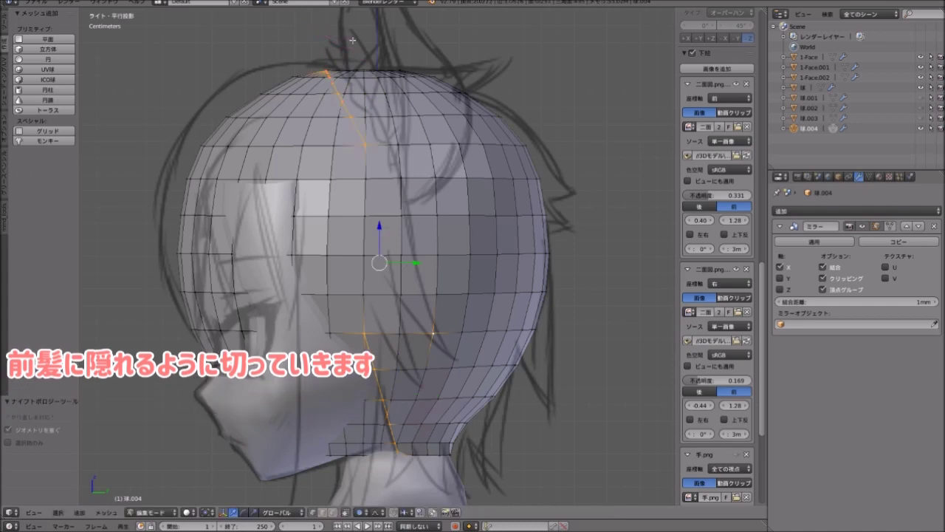
{"action": "mouse_move", "coordinate": [369, 54]}
{"action": "middle_mouse_down"}
{"action": "mouse_move", "coordinate": [406, 151]}
{"action": "mouse_move", "coordinate": [386, 155]}
{"action": "mouse_move", "coordinate": [369, 192]}
{"action": "middle_mouse_up"}
{"action": "scroll", "coordinate": [325, 128], "scroll_direction": "up", "scroll_amount": 4}
Merge the two stray crown knife-cut vertices into one, At Last.
{"action": "right_click", "coordinate": [325, 128]}
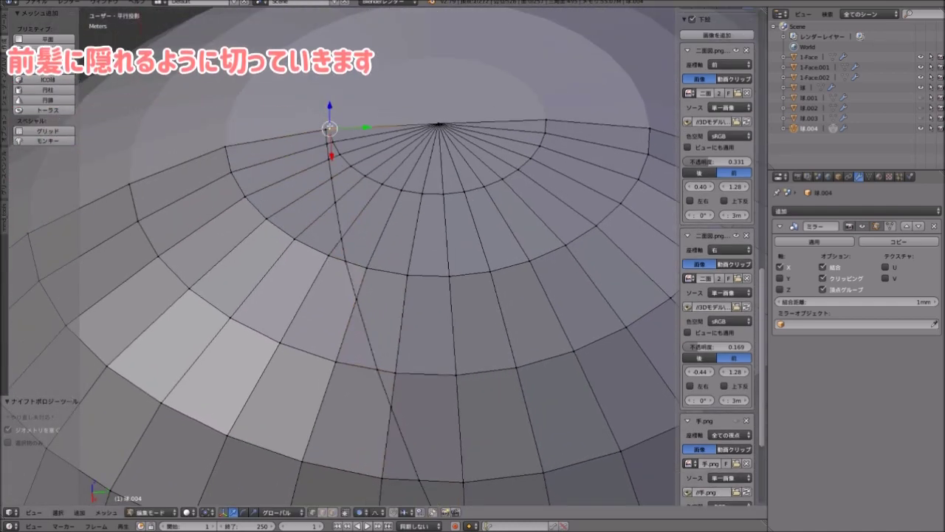
{"action": "right_click", "coordinate": [329, 128], "text": "shift"}
{"action": "key", "text": "alt+m"}
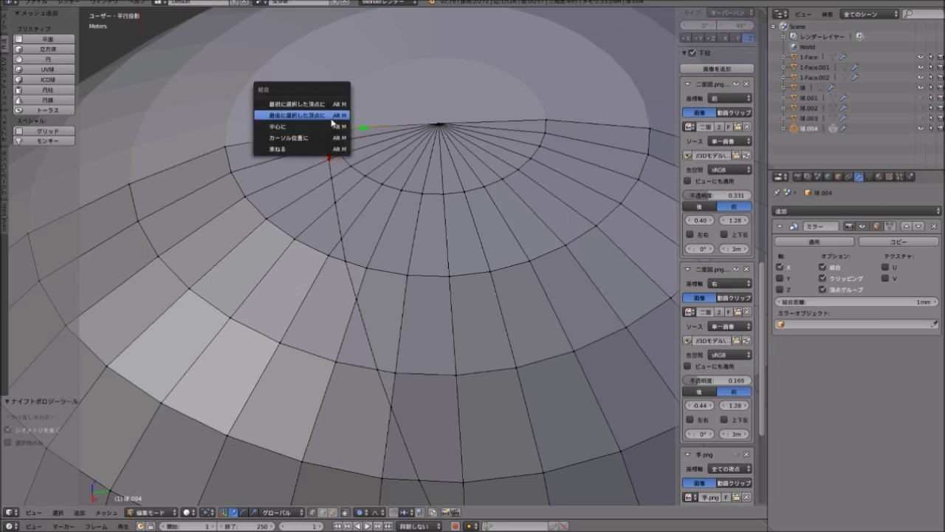
{"action": "left_click", "coordinate": [331, 116]}
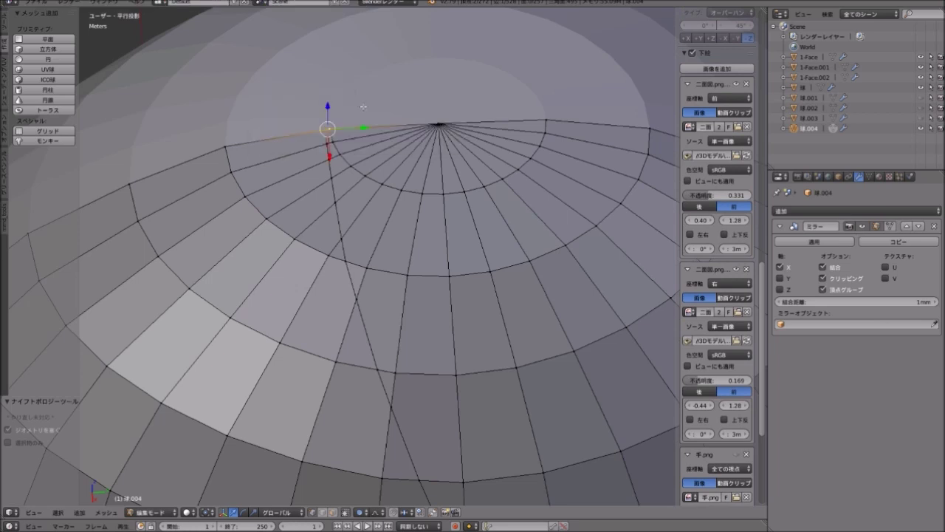
{"action": "key", "text": "alt+m"}
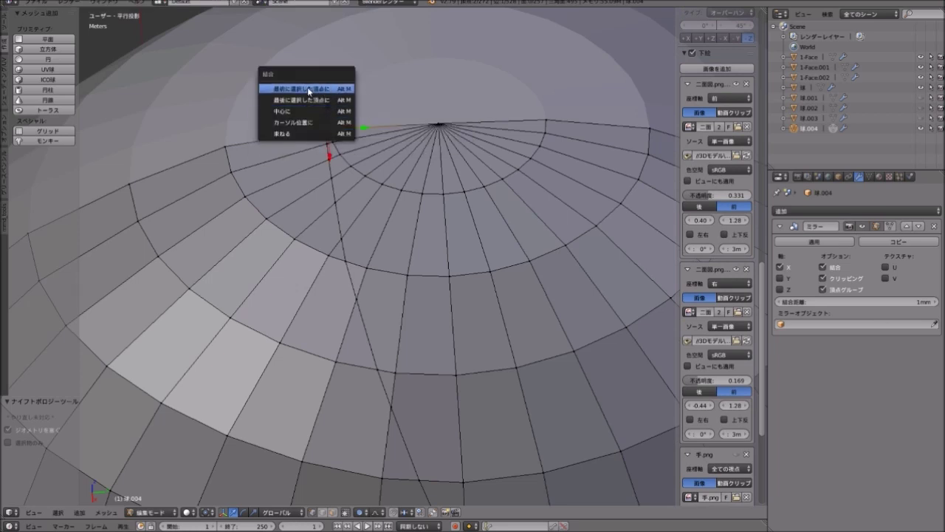
{"action": "left_click", "coordinate": [303, 100]}
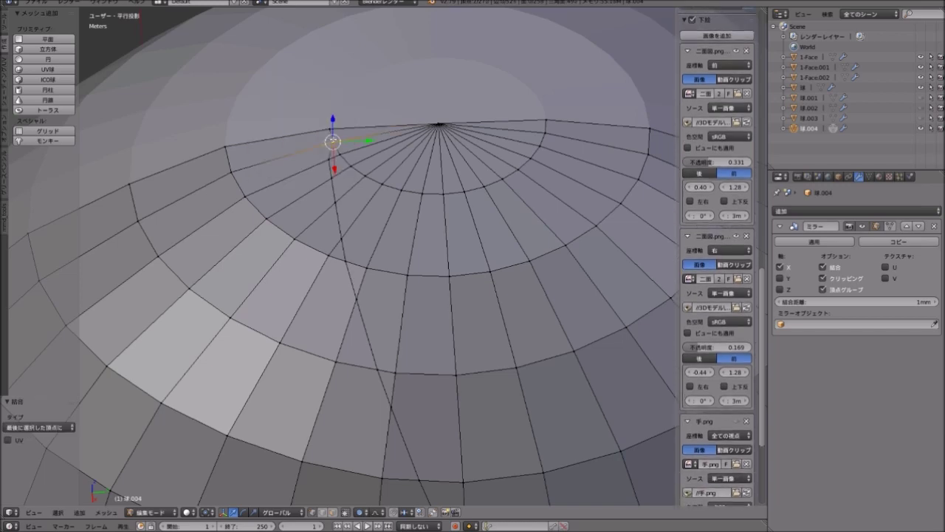
Vertex-slide the merged crown vertex along its edge by a factor of 0.356.
{"action": "mouse_move", "coordinate": [373, 221]}
{"action": "middle_mouse_down"}
{"action": "mouse_move", "coordinate": [374, 111]}
{"action": "mouse_move", "coordinate": [374, 221]}
{"action": "middle_mouse_up"}
{"action": "scroll", "coordinate": [716, 259], "scroll_direction": "up", "scroll_amount": 2}
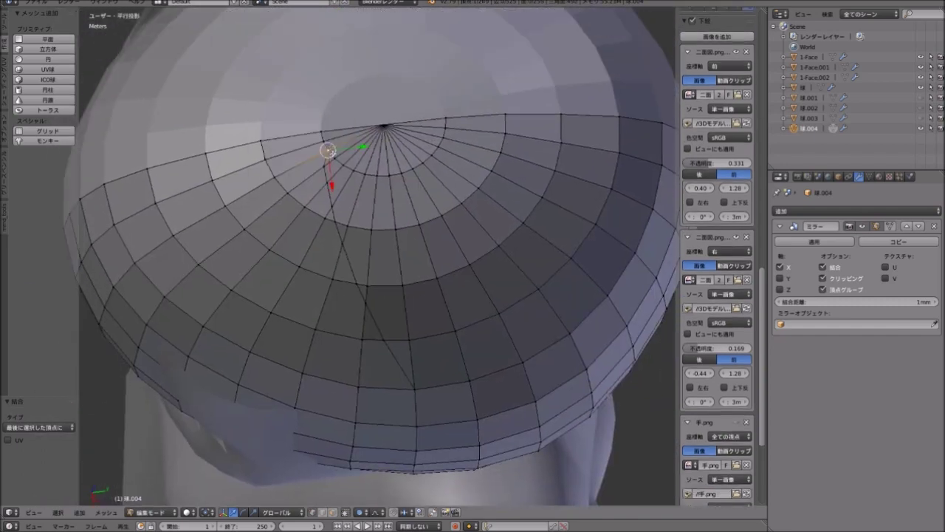
{"action": "middle_click_drag", "start_coordinate": [383, 173], "coordinate": [367, 171]}
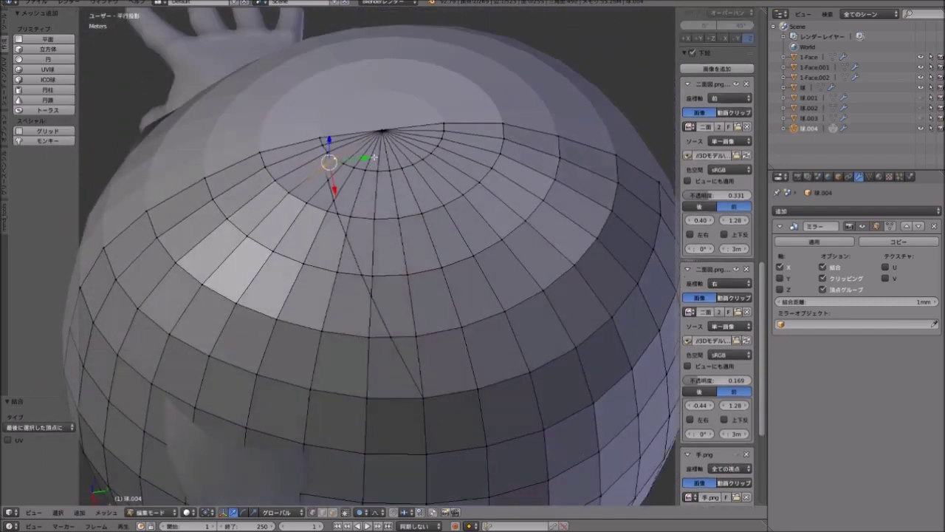
{"action": "key", "text": "g"}
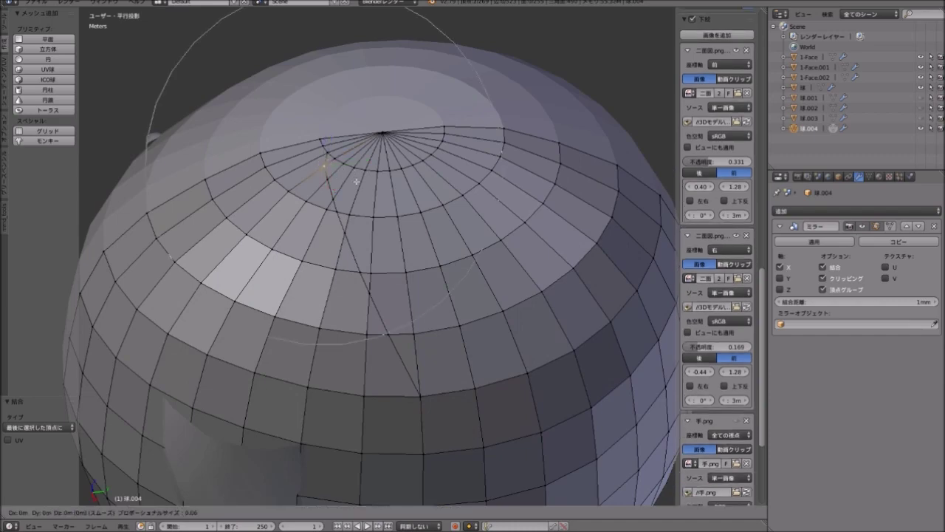
{"action": "left_click", "coordinate": [360, 178]}
{"action": "mouse_move", "coordinate": [360, 178]}
{"action": "middle_mouse_down"}
{"action": "mouse_move", "coordinate": [392, 185]}
{"action": "mouse_move", "coordinate": [362, 175]}
{"action": "middle_mouse_up"}
{"action": "scroll", "coordinate": [361, 175], "scroll_direction": "down", "scroll_amount": 3}
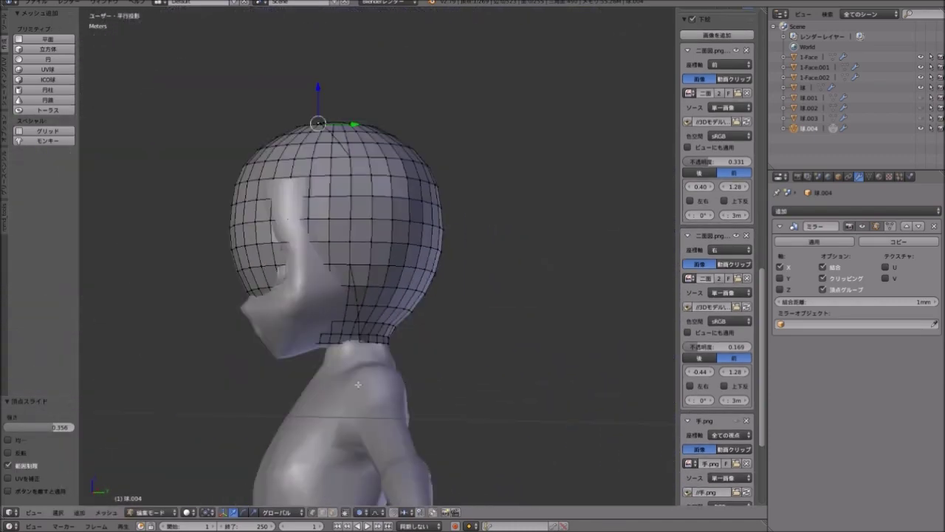
In face select, pick a face strip from the neck up the head and delete it.
{"action": "left_click", "coordinate": [244, 512]}
{"action": "right_click", "coordinate": [355, 338]}
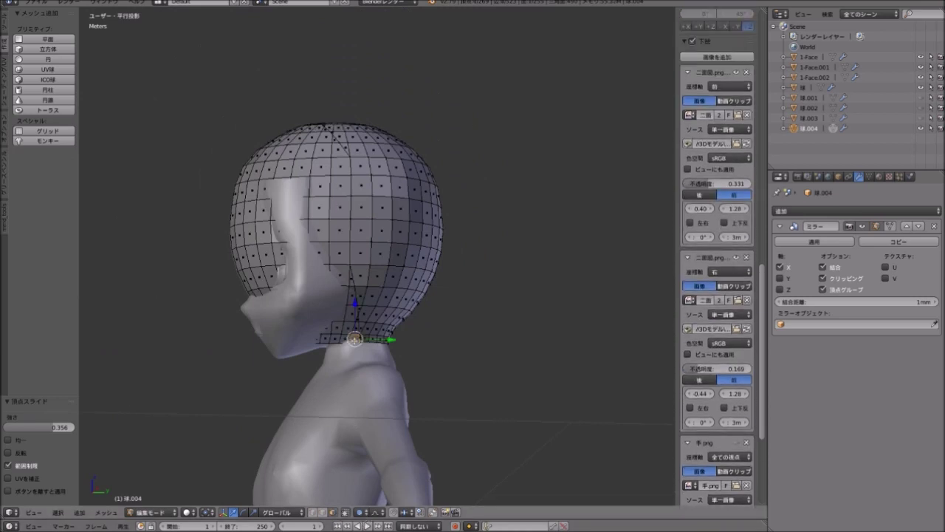
{"action": "middle_click_drag", "start_coordinate": [355, 338], "coordinate": [327, 178]}
{"action": "right_click", "coordinate": [341, 222], "text": "ctrl"}
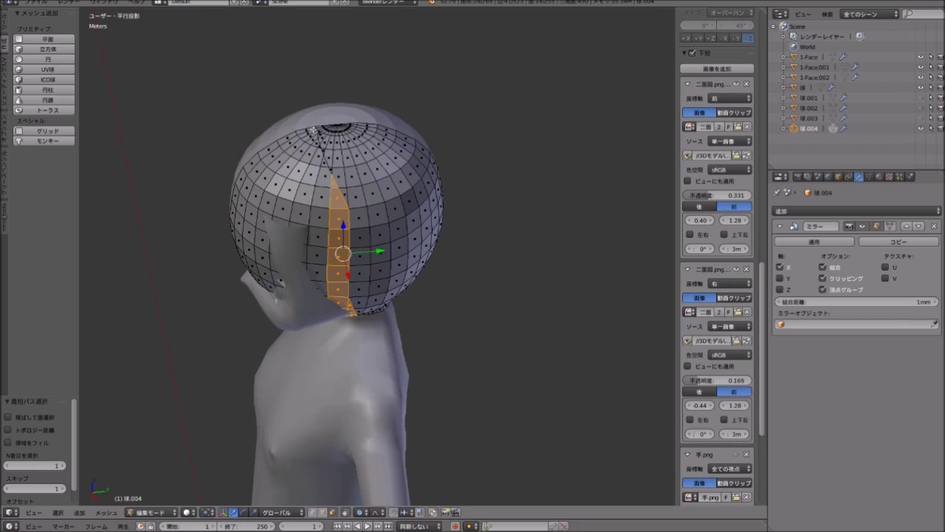
{"action": "mouse_move", "coordinate": [298, 147]}
{"action": "middle_mouse_down"}
{"action": "mouse_move", "coordinate": [291, 120]}
{"action": "mouse_move", "coordinate": [338, 258]}
{"action": "mouse_move", "coordinate": [303, 294]}
{"action": "middle_mouse_up"}
{"action": "key", "text": "x"}
{"action": "left_click", "coordinate": [356, 274]}
Select the connected front region of the head and delete its faces.
{"action": "key", "text": "l"}
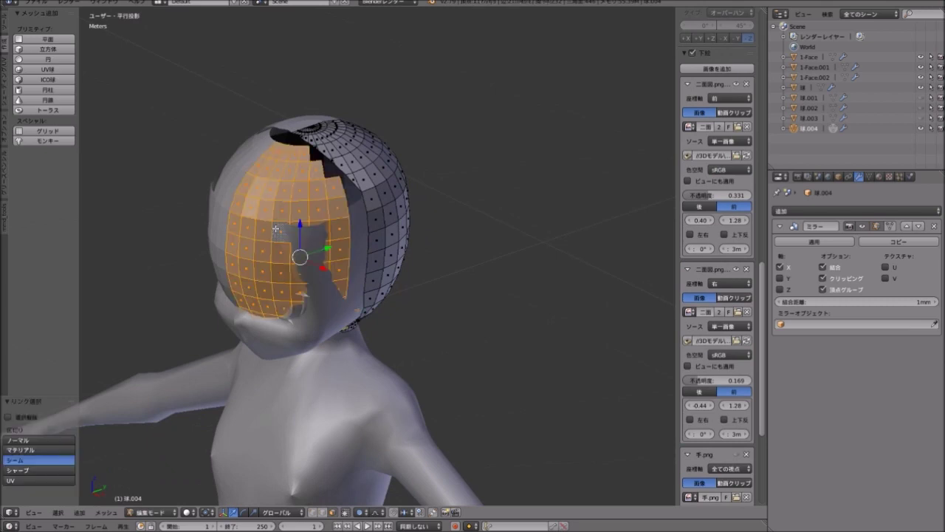
{"action": "key", "text": "x"}
{"action": "left_click", "coordinate": [281, 233]}
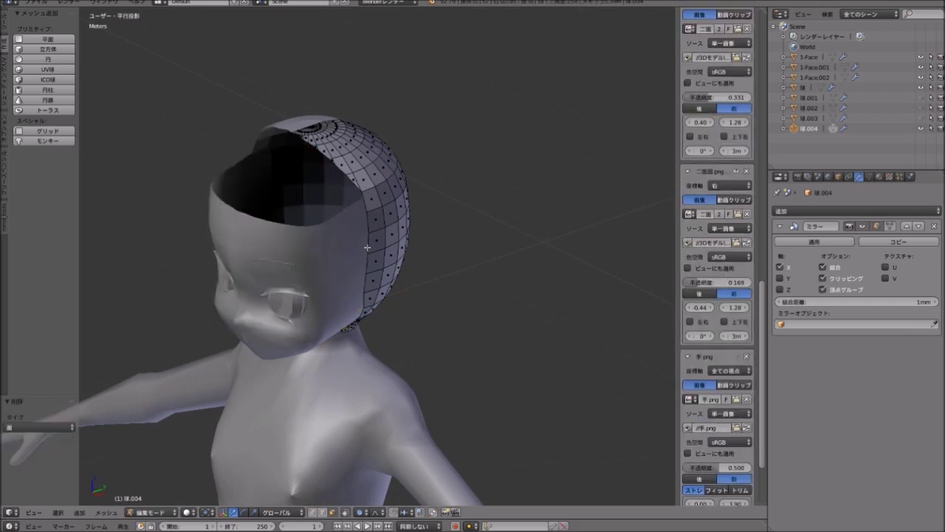
{"action": "mouse_move", "coordinate": [280, 233]}
{"action": "middle_mouse_down"}
{"action": "mouse_move", "coordinate": [296, 204]}
{"action": "mouse_move", "coordinate": [450, 271]}
{"action": "middle_mouse_up"}
{"action": "scroll", "coordinate": [450, 273], "scroll_direction": "up", "scroll_amount": 2}
{"action": "scroll", "coordinate": [450, 280], "scroll_direction": "up", "scroll_amount": 3}
Move the shell's upper and temple edge vertices with proportional editing.
{"action": "mouse_move", "coordinate": [391, 278]}
{"action": "middle_mouse_down"}
{"action": "mouse_move", "coordinate": [221, 262]}
{"action": "mouse_move", "coordinate": [380, 228]}
{"action": "mouse_move", "coordinate": [380, 248]}
{"action": "middle_mouse_up"}
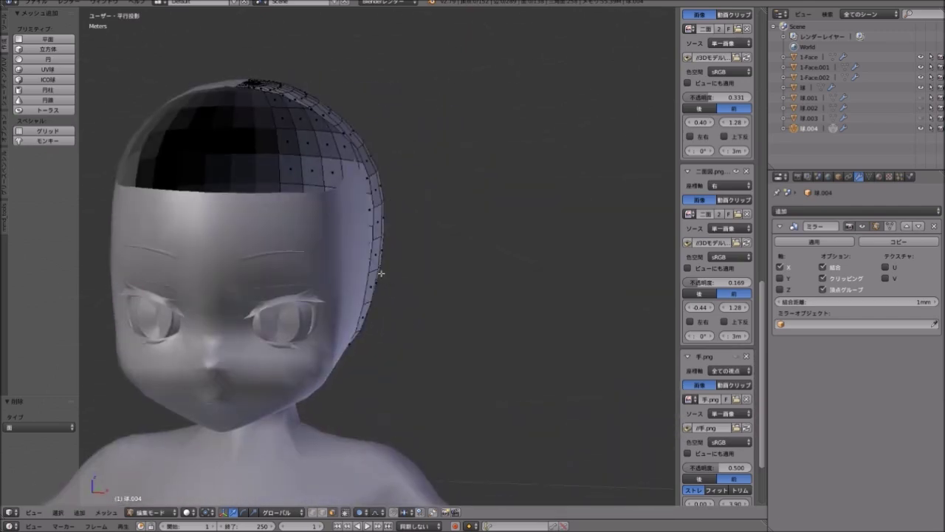
{"action": "scroll", "coordinate": [381, 262], "scroll_direction": "up", "scroll_amount": 2}
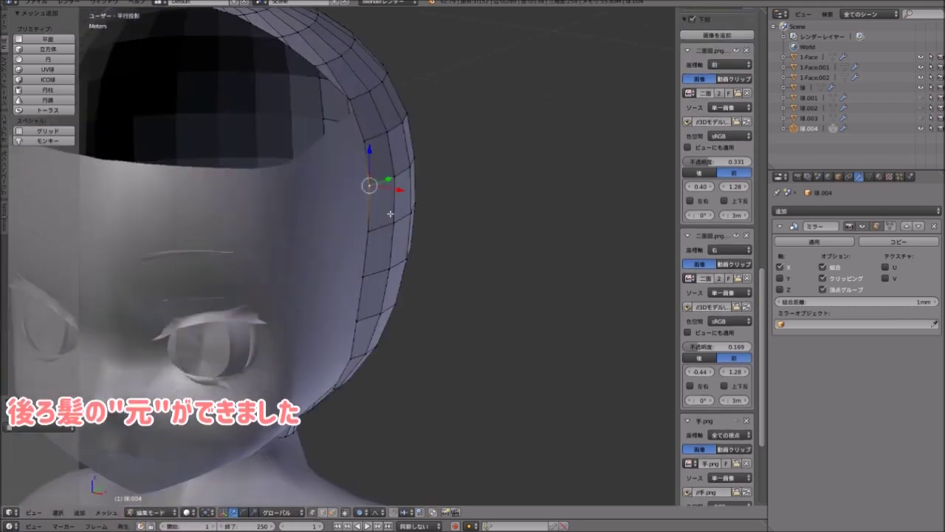
{"action": "middle_click_drag", "start_coordinate": [390, 214], "coordinate": [437, 205]}
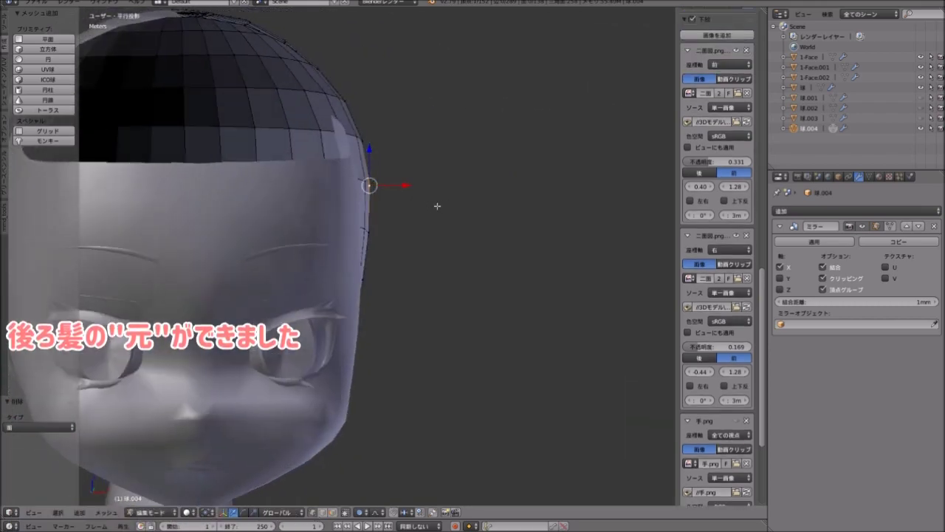
{"action": "key", "text": "g"}
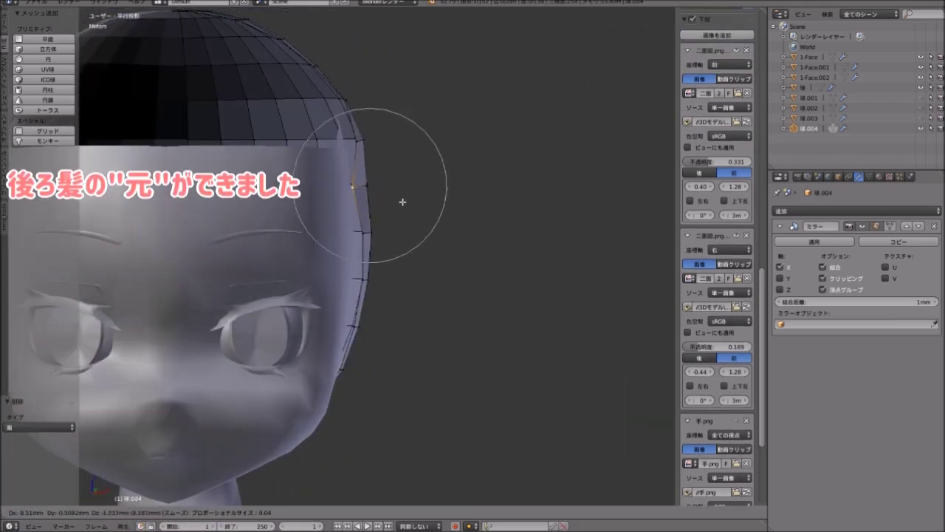
{"action": "left_click", "coordinate": [401, 198]}
{"action": "right_click", "coordinate": [363, 236]}
{"action": "key", "text": "g"}
{"action": "left_click", "coordinate": [362, 235]}
{"action": "right_click", "coordinate": [350, 280]}
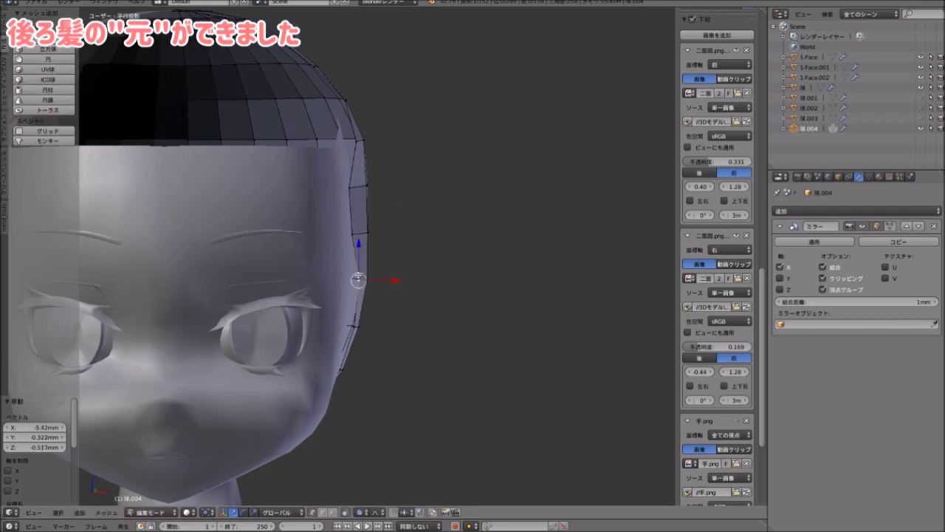
{"action": "left_click", "coordinate": [346, 325]}
{"action": "mouse_move", "coordinate": [346, 325]}
{"action": "middle_mouse_down"}
{"action": "mouse_move", "coordinate": [249, 312]}
{"action": "mouse_move", "coordinate": [200, 327]}
{"action": "mouse_move", "coordinate": [284, 339]}
{"action": "middle_mouse_up"}
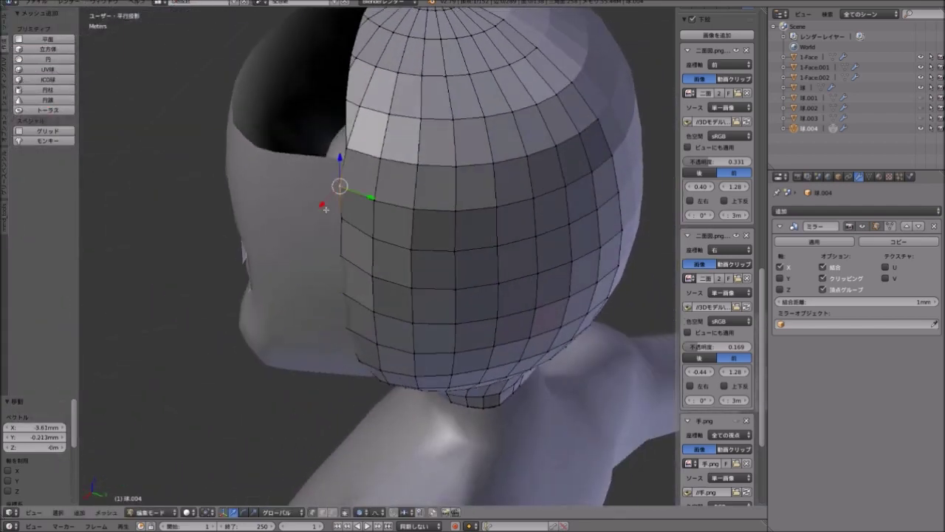
{"action": "mouse_move", "coordinate": [325, 209]}
{"action": "middle_mouse_down"}
{"action": "mouse_move", "coordinate": [433, 258]}
{"action": "mouse_move", "coordinate": [397, 246]}
{"action": "mouse_move", "coordinate": [355, 188]}
{"action": "middle_mouse_up"}
{"action": "left_click", "coordinate": [422, 258]}
Adjust a vertex on the shell's side edge near the face with soft falloff.
{"action": "mouse_move", "coordinate": [353, 221]}
{"action": "middle_mouse_down"}
{"action": "mouse_move", "coordinate": [367, 317]}
{"action": "mouse_move", "coordinate": [453, 284]}
{"action": "mouse_move", "coordinate": [407, 270]}
{"action": "mouse_move", "coordinate": [475, 213]}
{"action": "mouse_move", "coordinate": [487, 219]}
{"action": "mouse_move", "coordinate": [416, 199]}
{"action": "mouse_move", "coordinate": [348, 149]}
{"action": "middle_mouse_up"}
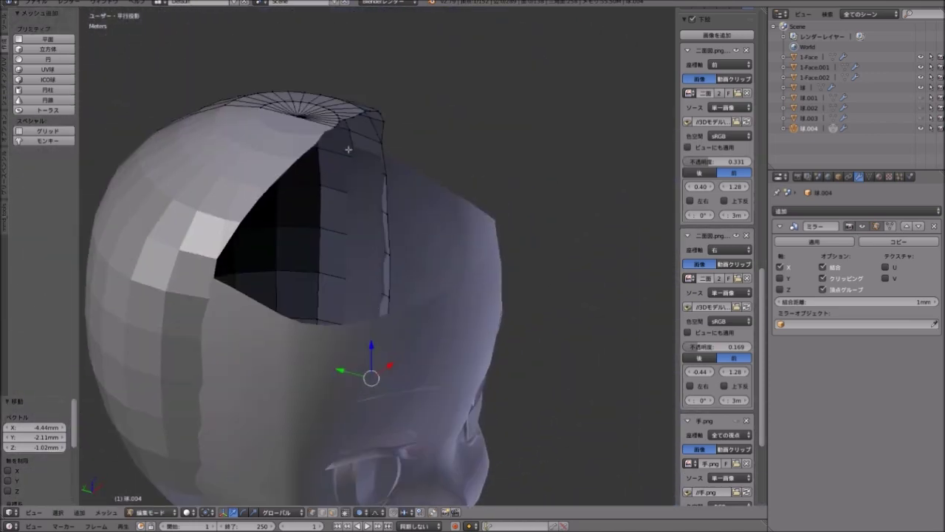
{"action": "mouse_move", "coordinate": [350, 211]}
{"action": "middle_mouse_down"}
{"action": "mouse_move", "coordinate": [331, 172]}
{"action": "mouse_move", "coordinate": [359, 248]}
{"action": "mouse_move", "coordinate": [241, 224]}
{"action": "mouse_move", "coordinate": [427, 67]}
{"action": "middle_mouse_up"}
{"action": "scroll", "coordinate": [433, 234], "scroll_direction": "down", "scroll_amount": 5}
{"action": "mouse_move", "coordinate": [407, 255]}
{"action": "middle_mouse_down"}
{"action": "mouse_move", "coordinate": [413, 285]}
{"action": "mouse_move", "coordinate": [483, 312]}
{"action": "mouse_move", "coordinate": [371, 311]}
{"action": "mouse_move", "coordinate": [327, 337]}
{"action": "middle_mouse_up"}
{"action": "scroll", "coordinate": [484, 313], "scroll_direction": "up", "scroll_amount": 3}
{"action": "key", "text": "g"}
{"action": "left_click", "coordinate": [480, 317]}
{"action": "scroll", "coordinate": [371, 311], "scroll_direction": "up", "scroll_amount": 4}
Pull the shell's neck-edge vertices into line with the sketched hair outline.
{"action": "key", "text": "g"}
{"action": "left_click", "coordinate": [350, 217]}
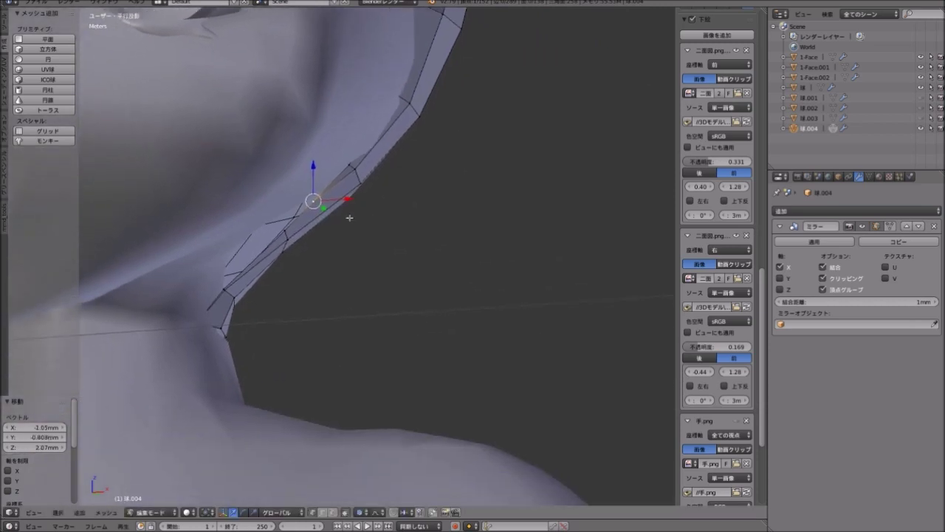
{"action": "middle_click_drag", "start_coordinate": [339, 273], "coordinate": [345, 281]}
{"action": "key", "text": "g"}
{"action": "scroll", "coordinate": [340, 279], "scroll_direction": "up", "scroll_amount": 5}
{"action": "left_click", "coordinate": [316, 275]}
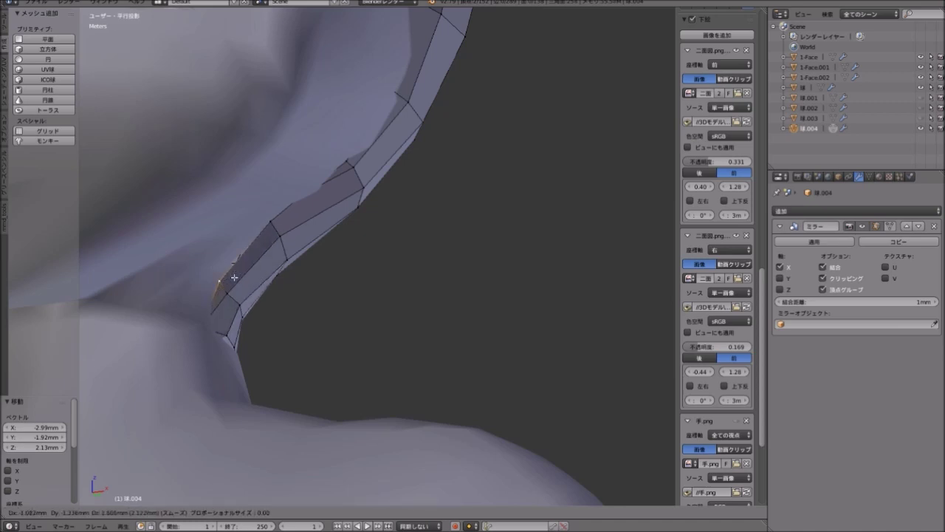
{"action": "left_click", "coordinate": [233, 277]}
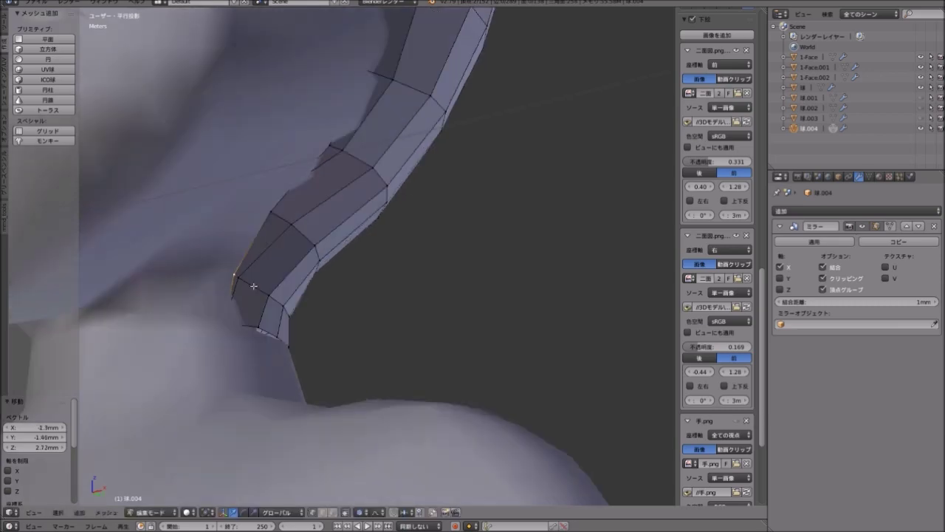
{"action": "middle_click_drag", "start_coordinate": [235, 277], "coordinate": [270, 305]}
{"action": "mouse_move", "coordinate": [238, 312]}
{"action": "middle_mouse_down"}
{"action": "mouse_move", "coordinate": [221, 306]}
{"action": "mouse_move", "coordinate": [354, 276]}
{"action": "mouse_move", "coordinate": [304, 320]}
{"action": "middle_mouse_up"}
{"action": "left_click", "coordinate": [210, 305]}
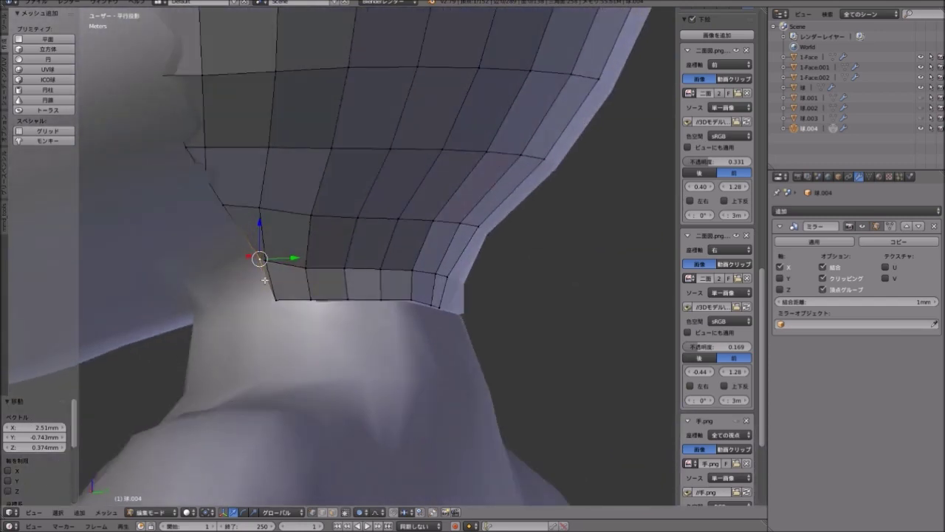
Move the crown-edge vertex by 0.951, 1.64, -2.58 mm, then check it in Right Ortho.
{"action": "scroll", "coordinate": [304, 320], "scroll_direction": "down", "scroll_amount": 3}
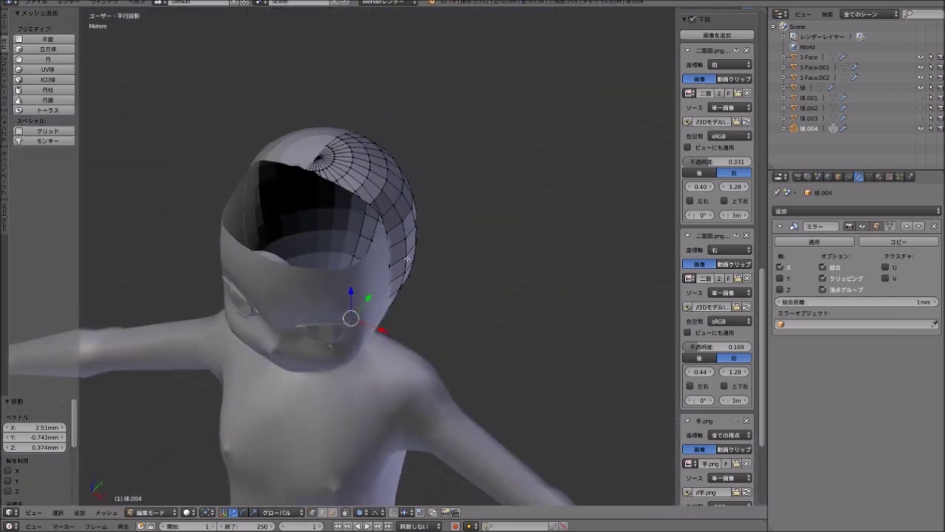
{"action": "middle_click_drag", "start_coordinate": [304, 319], "coordinate": [456, 290]}
{"action": "scroll", "coordinate": [325, 280], "scroll_direction": "up", "scroll_amount": 4}
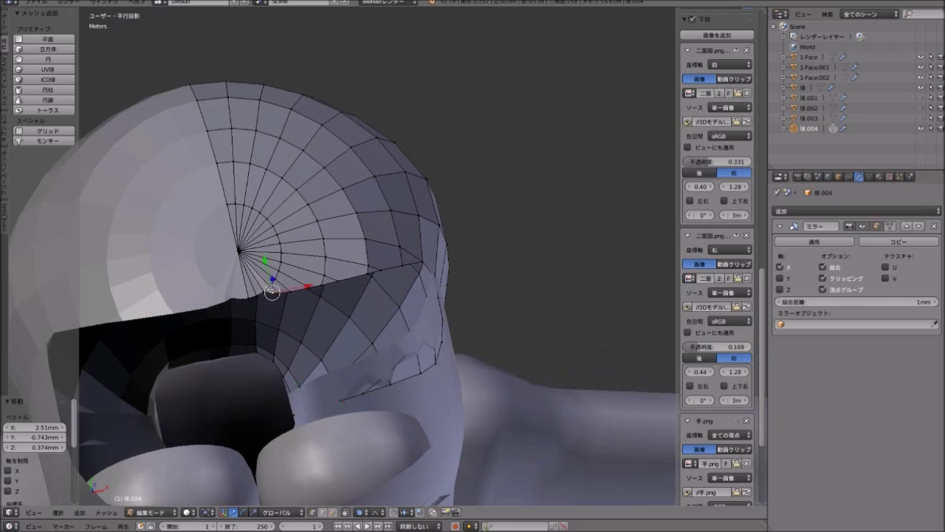
{"action": "scroll", "coordinate": [394, 293], "scroll_direction": "down", "scroll_amount": 3}
{"action": "mouse_move", "coordinate": [395, 293]}
{"action": "middle_mouse_down"}
{"action": "mouse_move", "coordinate": [363, 217]}
{"action": "mouse_move", "coordinate": [344, 214]}
{"action": "mouse_move", "coordinate": [311, 236]}
{"action": "mouse_move", "coordinate": [332, 281]}
{"action": "mouse_move", "coordinate": [331, 317]}
{"action": "middle_mouse_up"}
{"action": "scroll", "coordinate": [344, 213], "scroll_direction": "up", "scroll_amount": 5}
{"action": "left_click", "coordinate": [329, 250]}
{"action": "scroll", "coordinate": [379, 153], "scroll_direction": "down", "scroll_amount": 2}
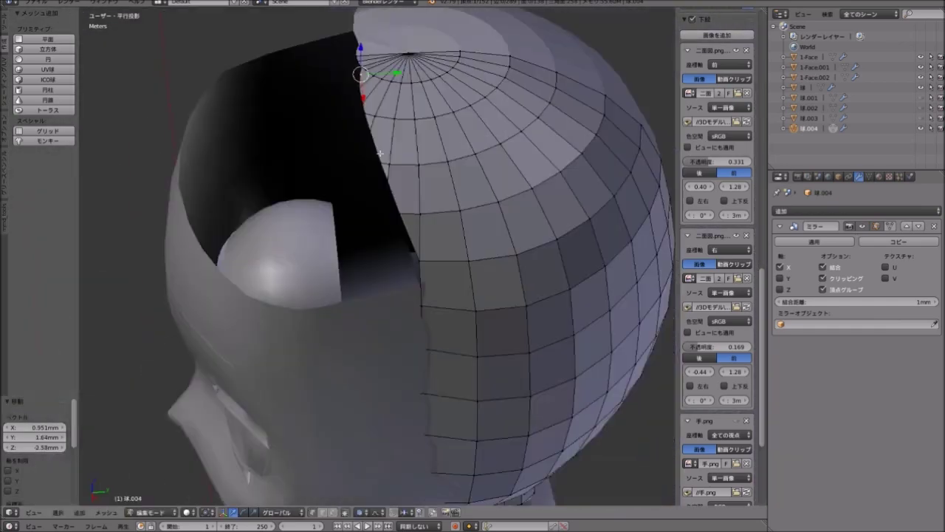
{"action": "scroll", "coordinate": [380, 153], "scroll_direction": "down", "scroll_amount": 2}
{"action": "mouse_move", "coordinate": [379, 152]}
{"action": "middle_mouse_down"}
{"action": "mouse_move", "coordinate": [376, 222]}
{"action": "mouse_move", "coordinate": [419, 280]}
{"action": "mouse_move", "coordinate": [488, 281]}
{"action": "mouse_move", "coordinate": [392, 294]}
{"action": "middle_mouse_up"}
{"action": "scroll", "coordinate": [376, 221], "scroll_direction": "down", "scroll_amount": 4}
{"action": "scroll", "coordinate": [387, 297], "scroll_direction": "up", "scroll_amount": 3}
{"action": "key", "text": "KP_3"}
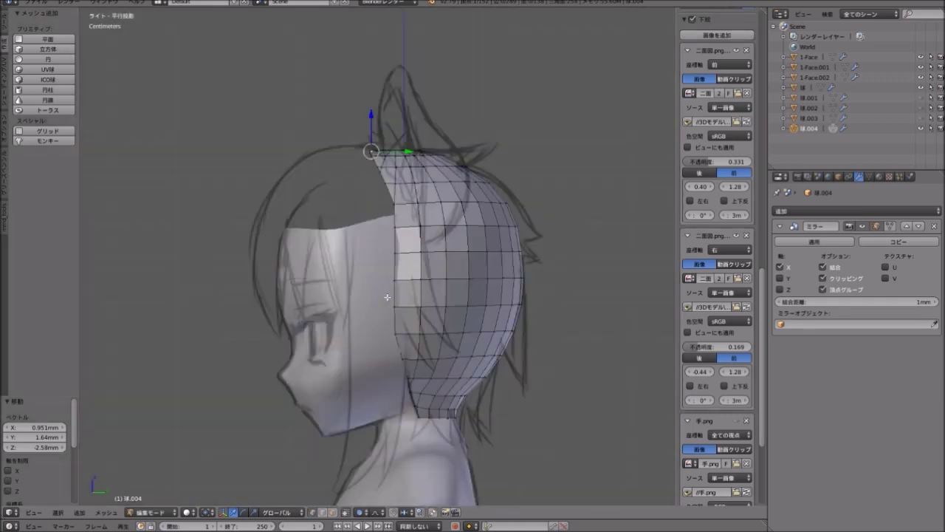
{"action": "scroll", "coordinate": [335, 265], "scroll_direction": "down", "scroll_amount": 5}
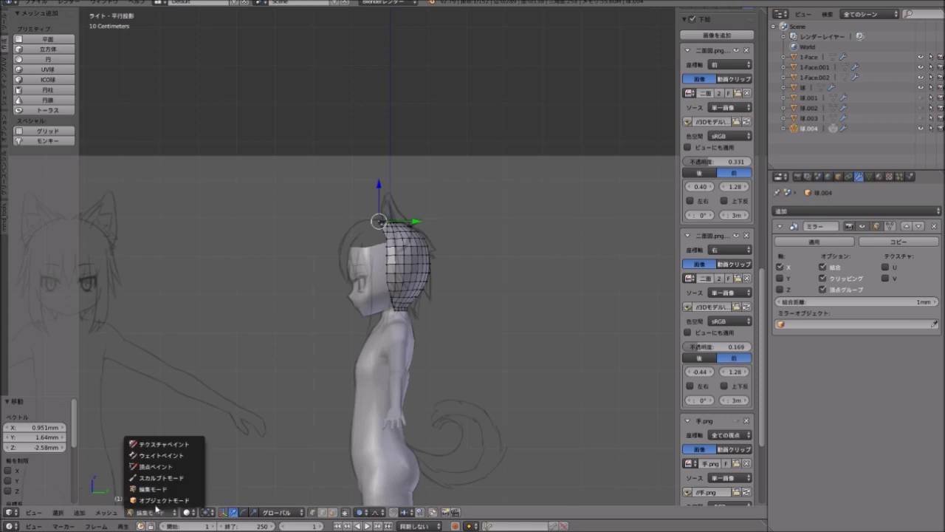
Return to Object Mode and add a UV sphere to the scene.
{"action": "left_click", "coordinate": [158, 501]}
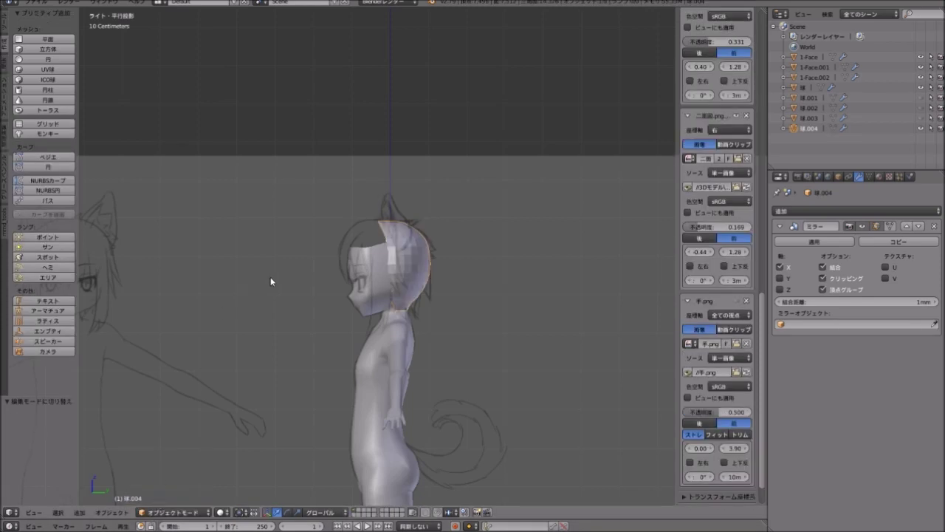
{"action": "key", "text": "Home"}
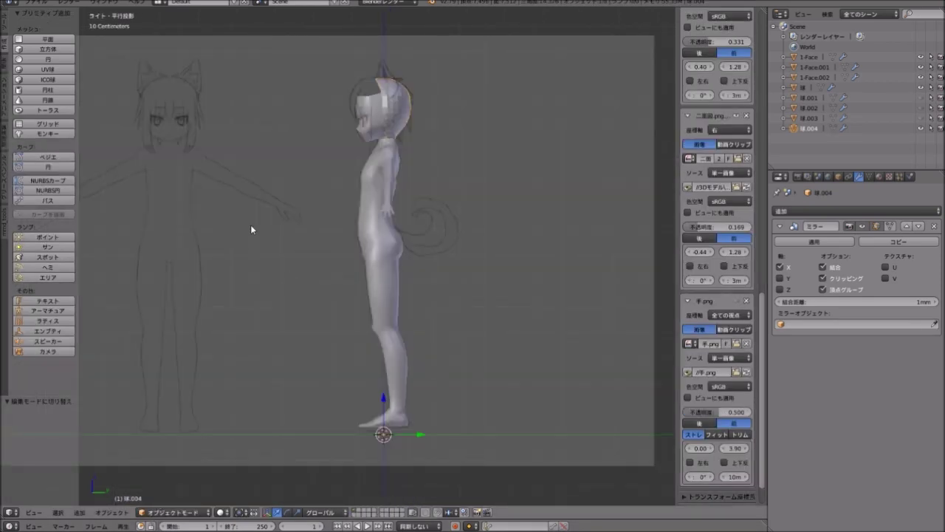
{"action": "left_click", "coordinate": [3, 28]}
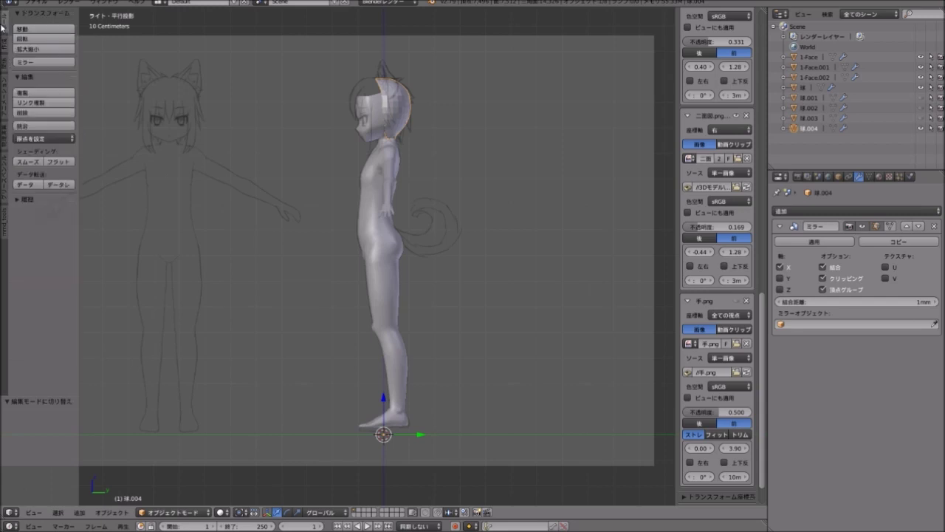
{"action": "left_click", "coordinate": [3, 44]}
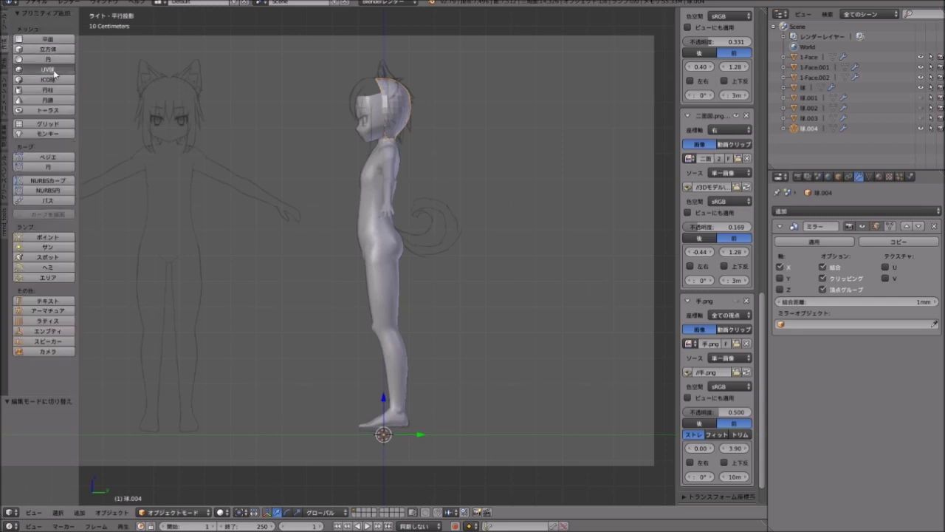
{"action": "left_click", "coordinate": [47, 69]}
In the right side view, raise the sphere onto the ground line and enter Edit Mode.
{"action": "middle_click_drag", "start_coordinate": [409, 189], "coordinate": [273, 230]}
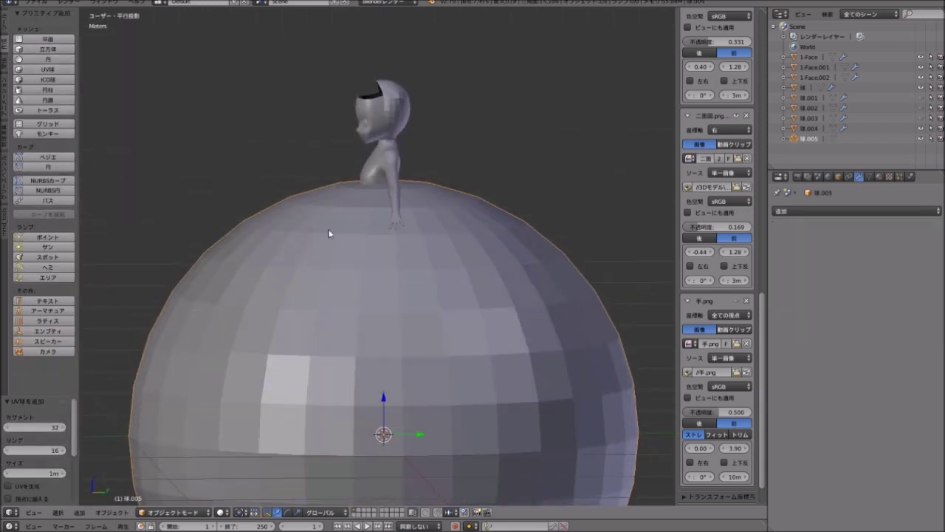
{"action": "scroll", "coordinate": [389, 266], "scroll_direction": "down", "scroll_amount": 5}
{"action": "middle_click_drag", "start_coordinate": [390, 266], "coordinate": [378, 275]}
{"action": "scroll", "coordinate": [377, 275], "scroll_direction": "up", "scroll_amount": 3}
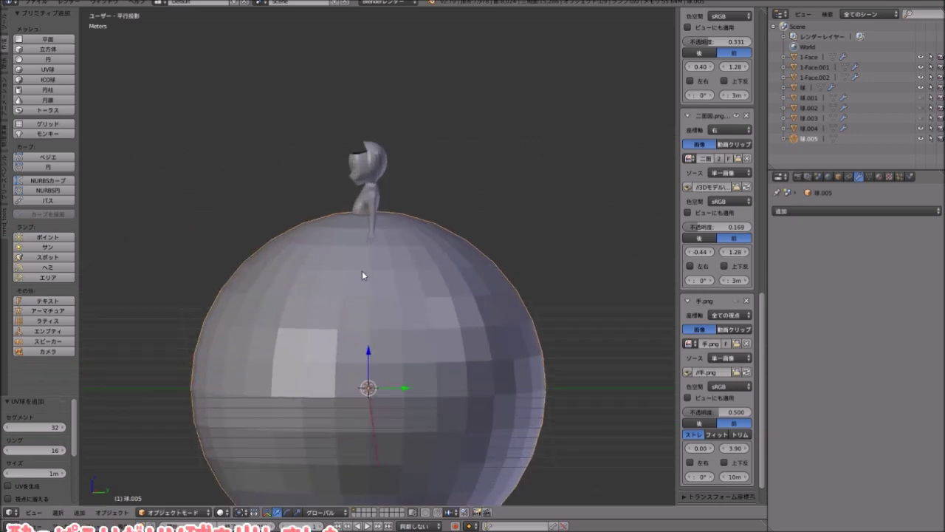
{"action": "key", "text": "KP_3"}
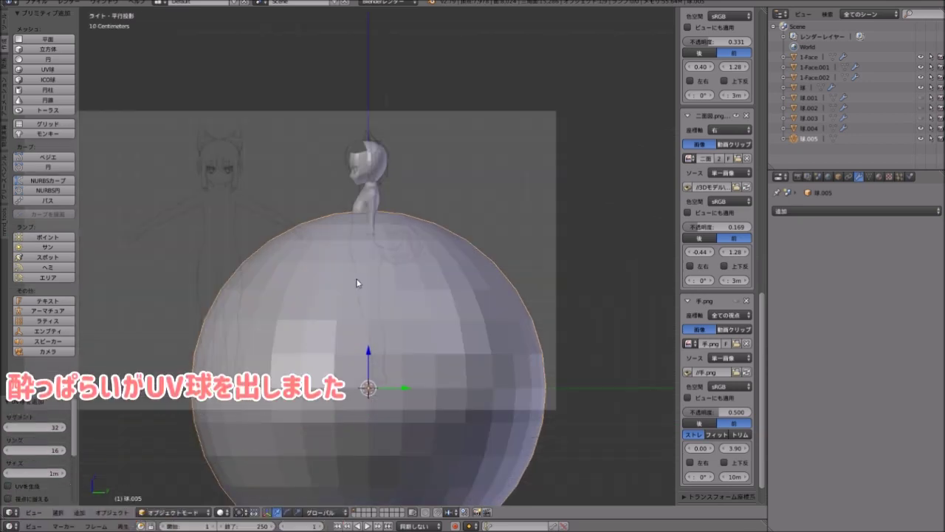
{"action": "key", "text": "g"}
{"action": "left_click", "coordinate": [392, 114]}
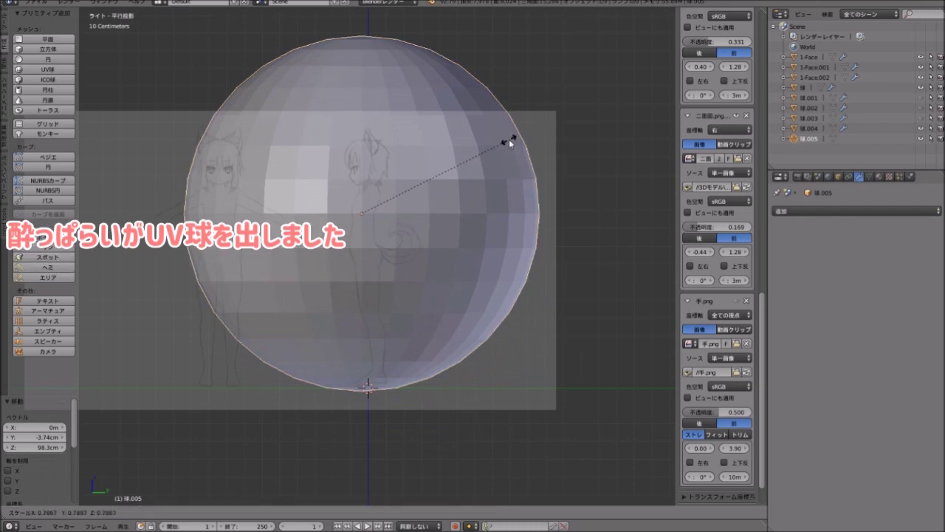
{"action": "scroll", "coordinate": [295, 469], "scroll_direction": "up", "scroll_amount": 5, "text": "shift"}
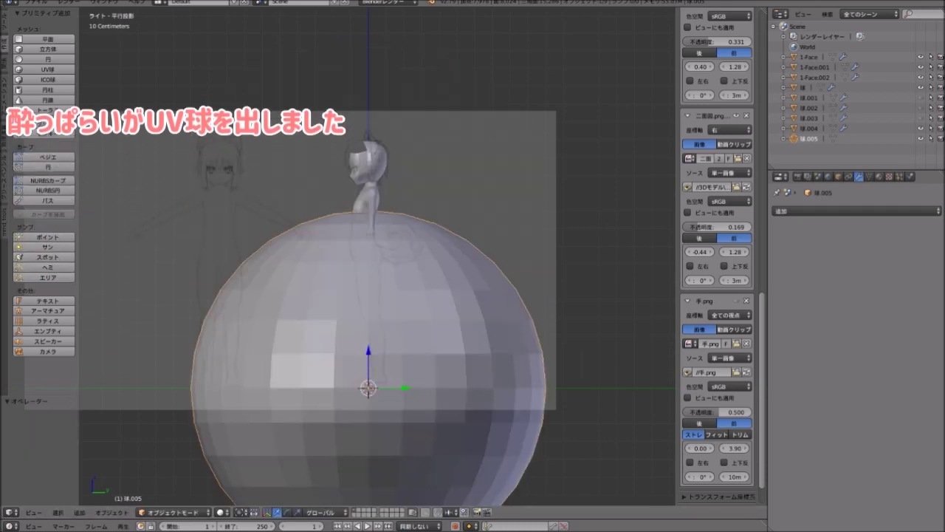
{"action": "left_click", "coordinate": [159, 512]}
{"action": "left_click", "coordinate": [162, 489]}
Move the sphere up to head height and shrink it to roughly head size.
{"action": "key", "text": "g"}
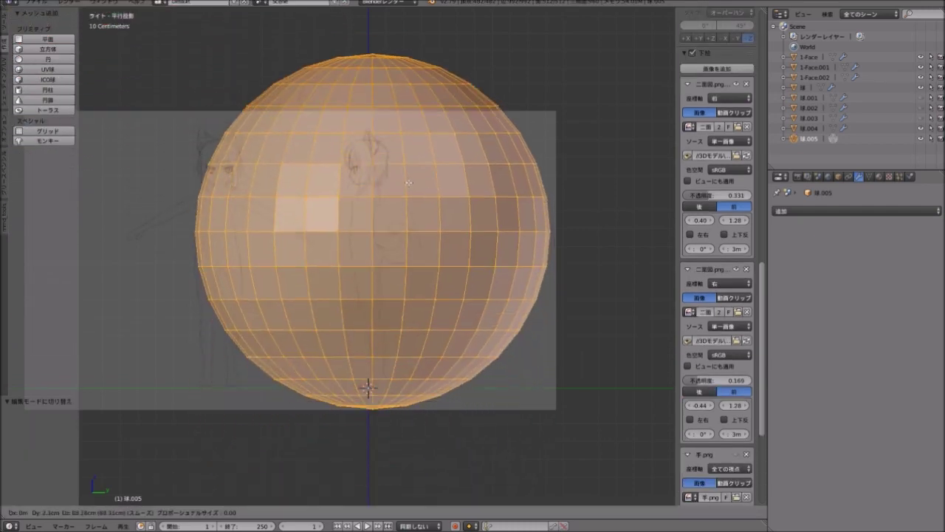
{"action": "left_click", "coordinate": [427, 123]}
{"action": "key", "text": "s"}
{"action": "left_click", "coordinate": [355, 134]}
{"action": "scroll", "coordinate": [356, 133], "scroll_direction": "up", "scroll_amount": 4}
{"action": "scroll", "coordinate": [386, 314], "scroll_direction": "up", "scroll_amount": 3}
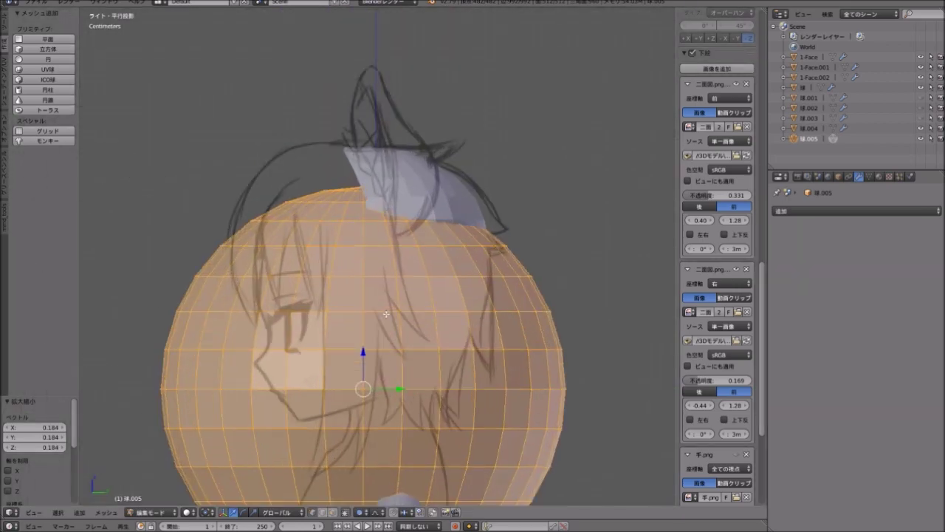
Scale the sphere to 0.545 and position it over the front of the head.
{"action": "key", "text": "g"}
{"action": "left_click", "coordinate": [427, 201]}
{"action": "key", "text": "s"}
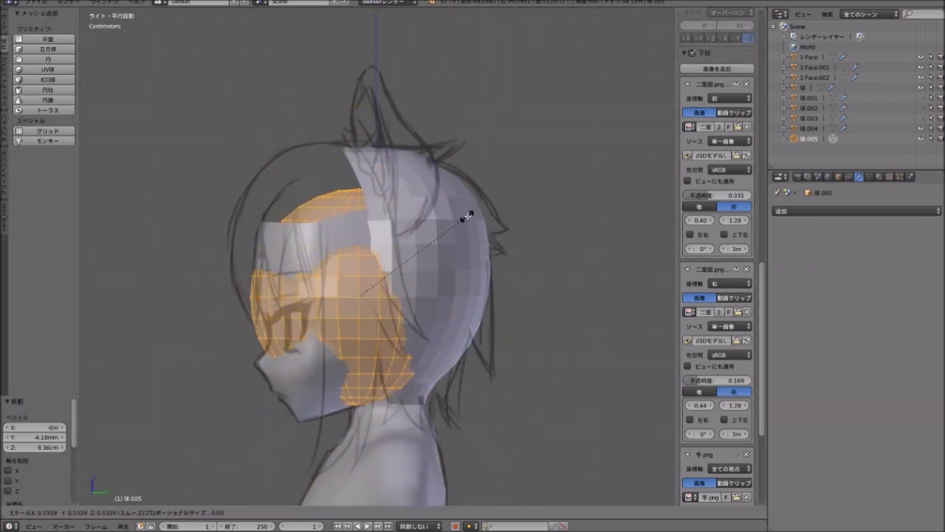
{"action": "left_click", "coordinate": [460, 211]}
{"action": "key", "text": "g"}
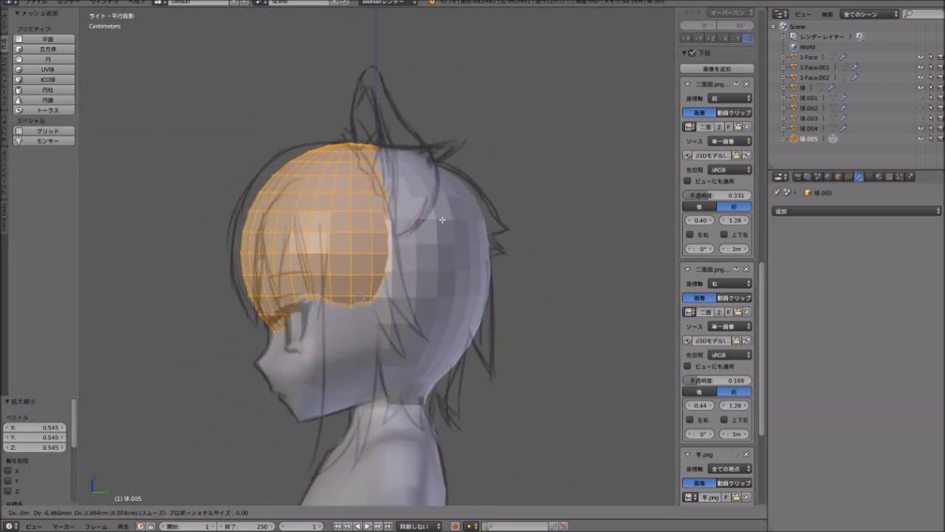
{"action": "left_click", "coordinate": [434, 219]}
{"action": "scroll", "coordinate": [278, 129], "scroll_direction": "up", "scroll_amount": 2}
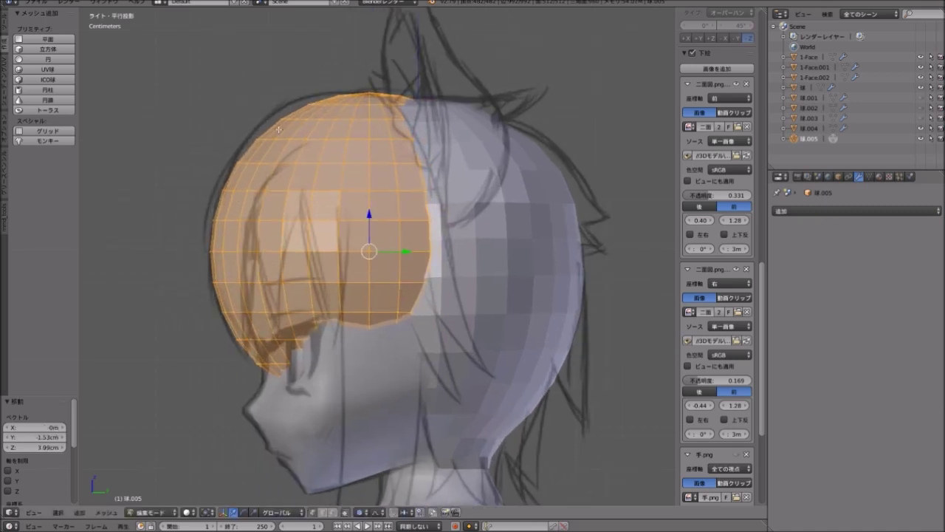
{"action": "left_click", "coordinate": [434, 183]}
{"action": "mouse_move", "coordinate": [434, 183]}
{"action": "middle_mouse_down"}
{"action": "mouse_move", "coordinate": [416, 78]}
{"action": "mouse_move", "coordinate": [404, 120]}
{"action": "mouse_move", "coordinate": [433, 114]}
{"action": "mouse_move", "coordinate": [284, 222]}
{"action": "middle_mouse_up"}
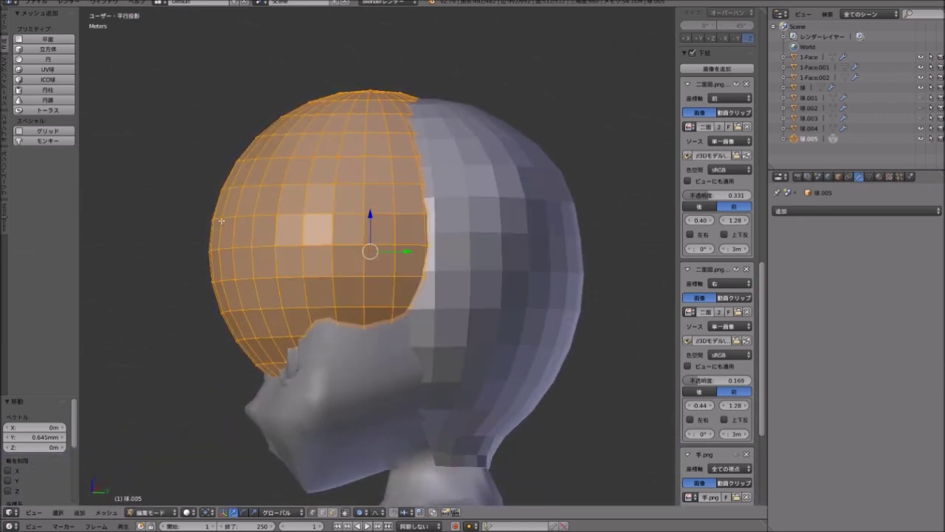
Try moving the sphere while inspecting its fit, then undo the move.
{"action": "middle_click_drag", "start_coordinate": [259, 313], "coordinate": [411, 265]}
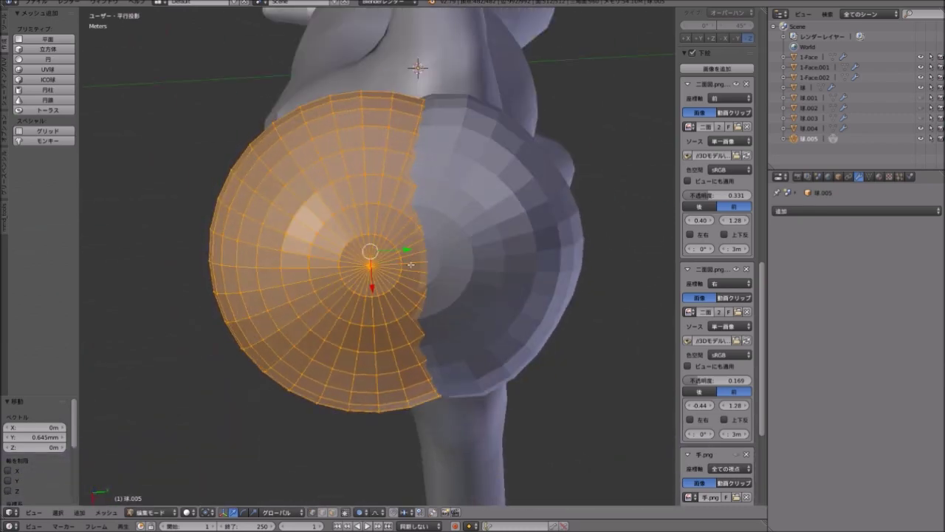
{"action": "middle_click_drag", "start_coordinate": [409, 269], "coordinate": [375, 249]}
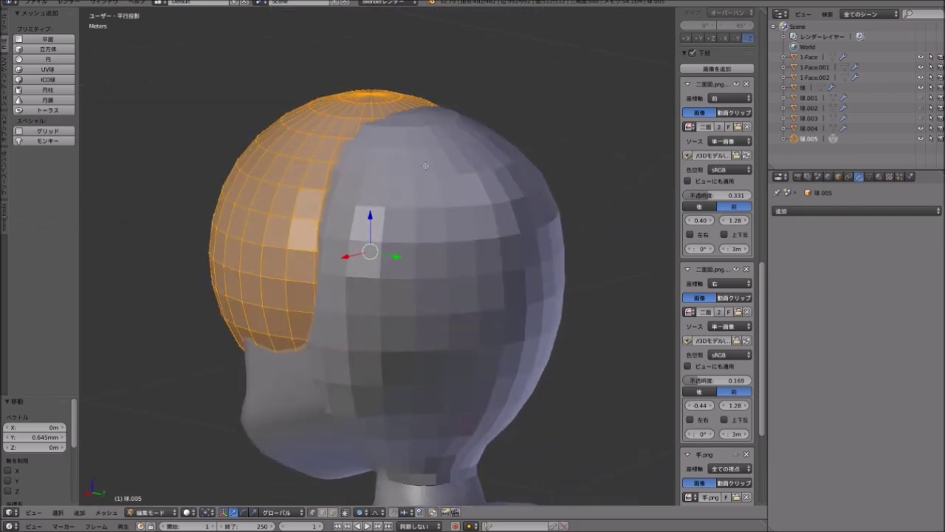
{"action": "key", "text": "g"}
{"action": "left_click", "coordinate": [346, 451]}
{"action": "mouse_move", "coordinate": [347, 451]}
{"action": "middle_mouse_down"}
{"action": "mouse_move", "coordinate": [378, 298]}
{"action": "mouse_move", "coordinate": [389, 135]}
{"action": "middle_mouse_up"}
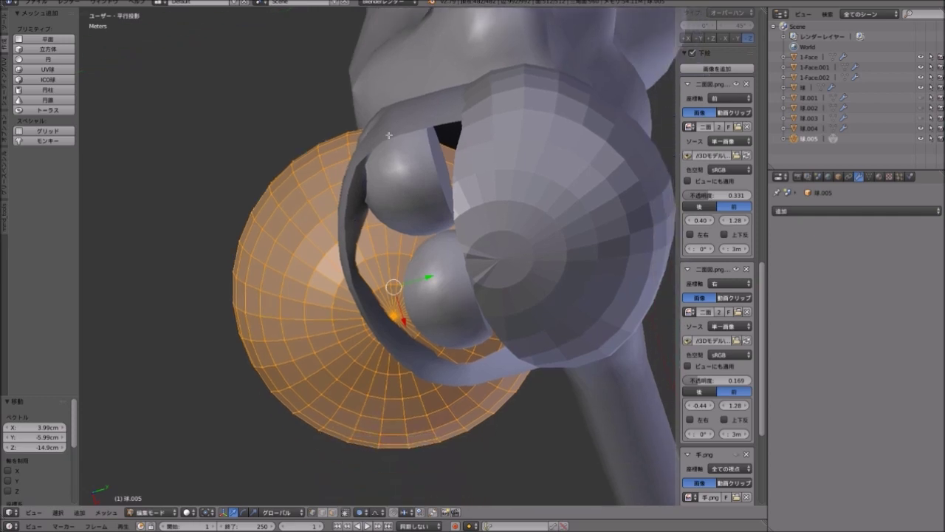
{"action": "middle_click_drag", "start_coordinate": [340, 234], "coordinate": [492, 341]}
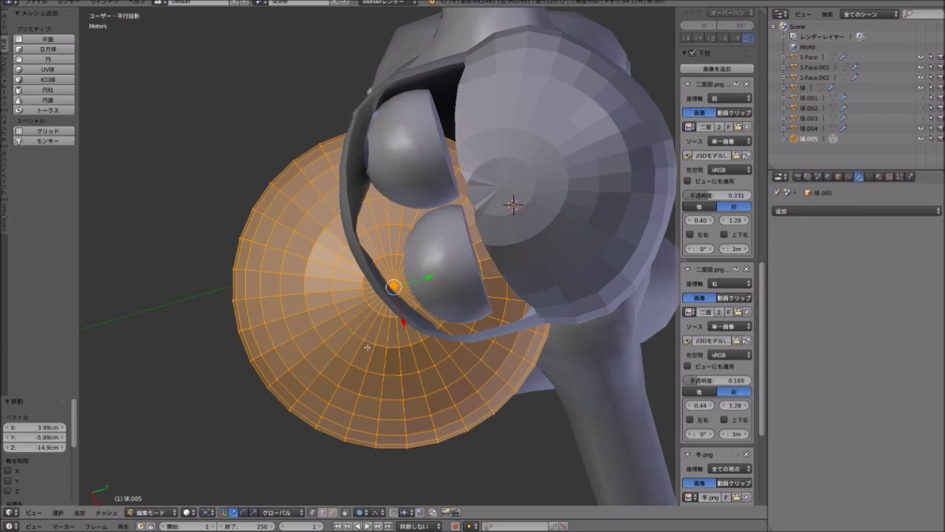
{"action": "key", "text": "ctrl+z"}
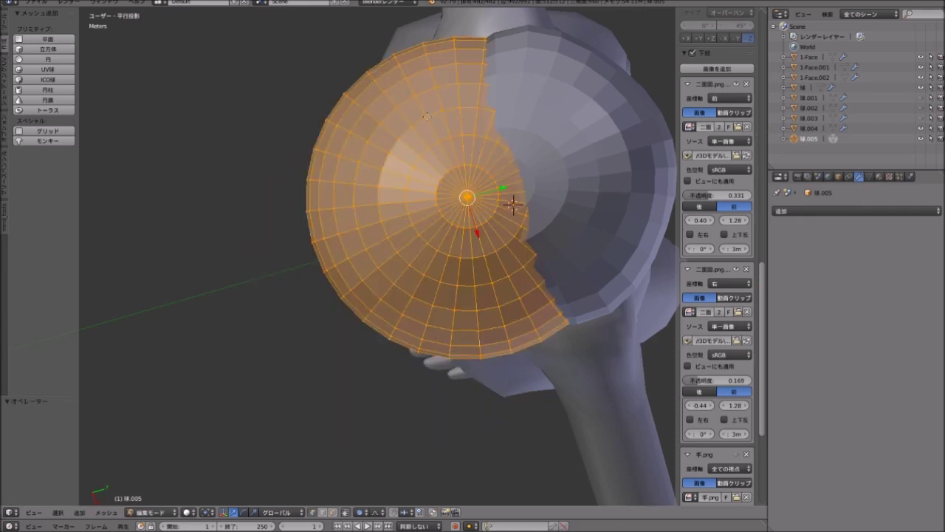
{"action": "middle_click_drag", "start_coordinate": [513, 205], "coordinate": [454, 186]}
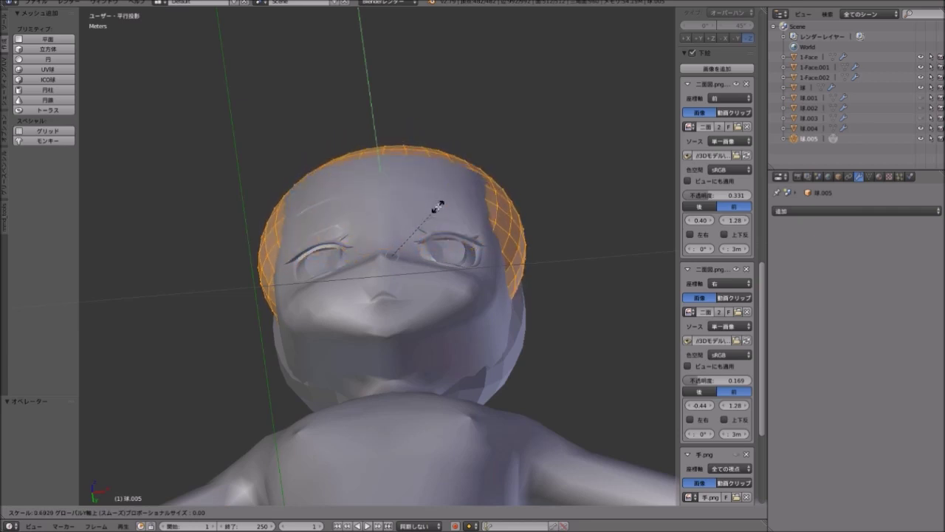
Squash the sphere along Y, to 0.730 then 0.881, to fit the face profile.
{"action": "left_click", "coordinate": [443, 207]}
{"action": "middle_click_drag", "start_coordinate": [443, 207], "coordinate": [417, 292]}
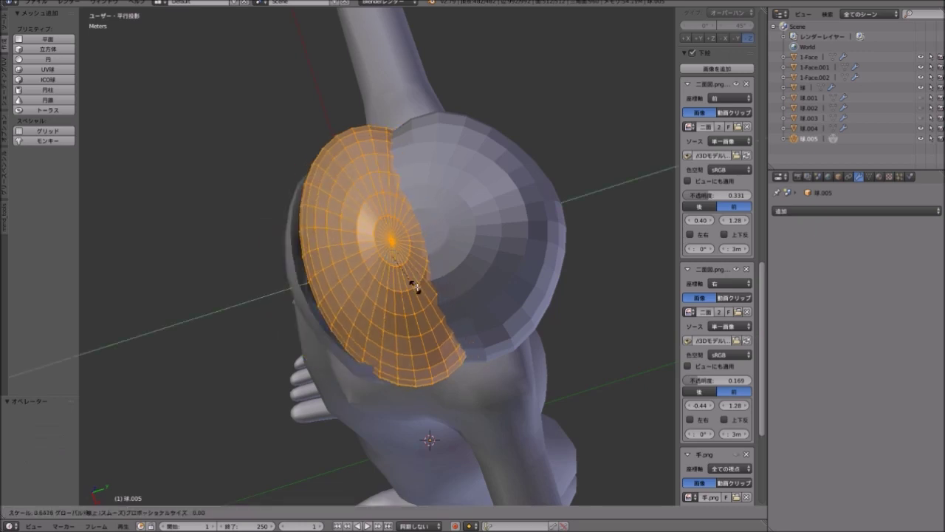
{"action": "key", "text": "y"}
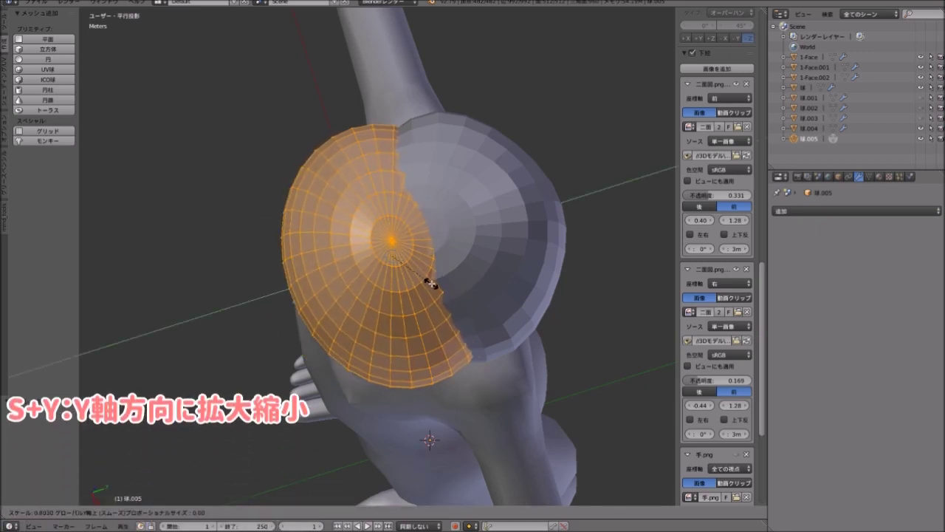
{"action": "left_click", "coordinate": [435, 283]}
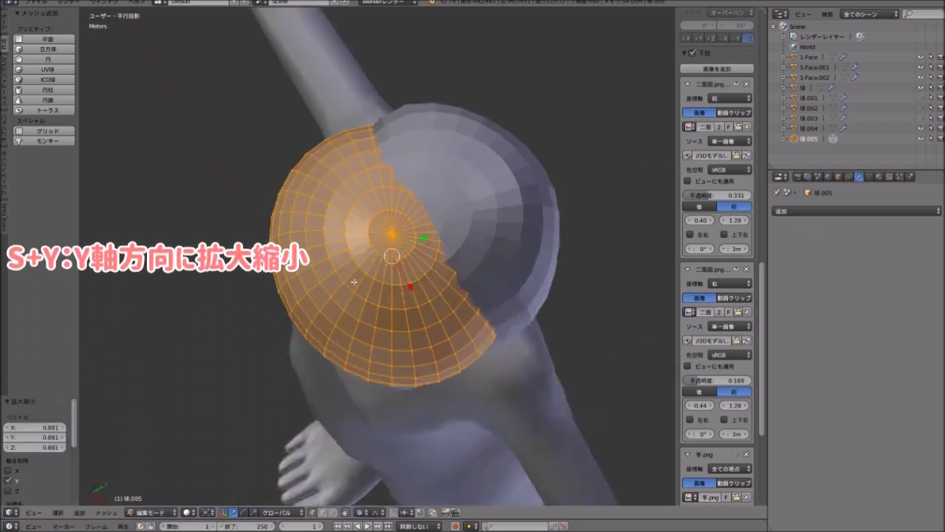
{"action": "middle_click_drag", "start_coordinate": [435, 283], "coordinate": [323, 164]}
In right side view, rescale the sphere to 0.957 and shift it -2.71 mm Y, 4.26 mm Z.
{"action": "key", "text": "KP_3"}
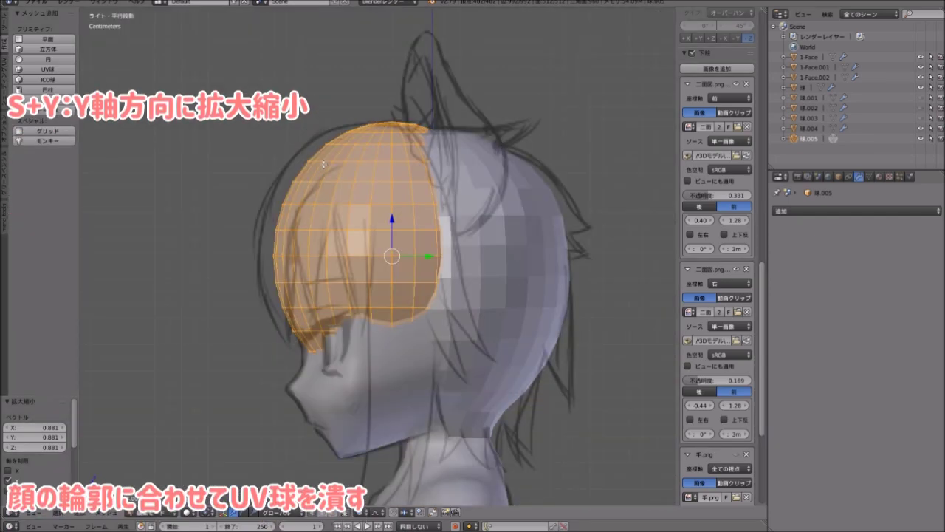
{"action": "key", "text": "g"}
{"action": "left_click", "coordinate": [311, 159]}
{"action": "key", "text": "s"}
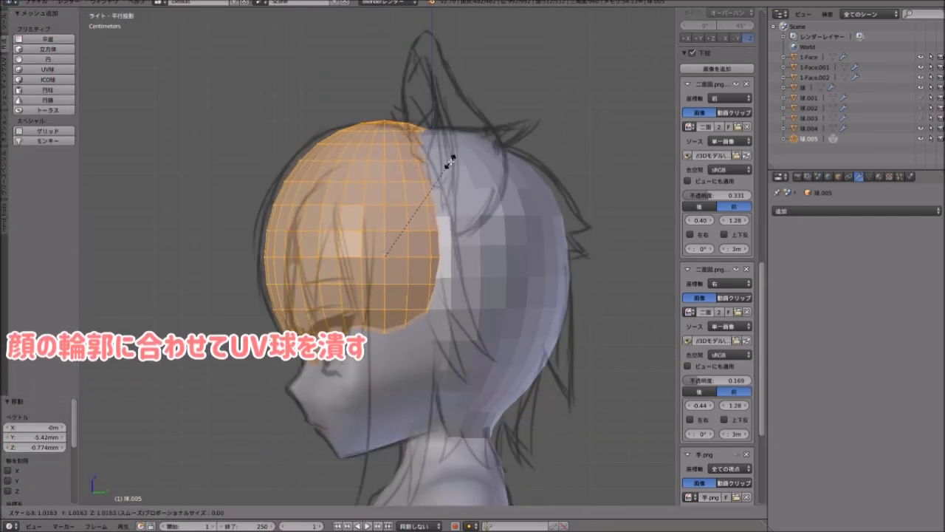
{"action": "left_click", "coordinate": [452, 160]}
{"action": "key", "text": "g"}
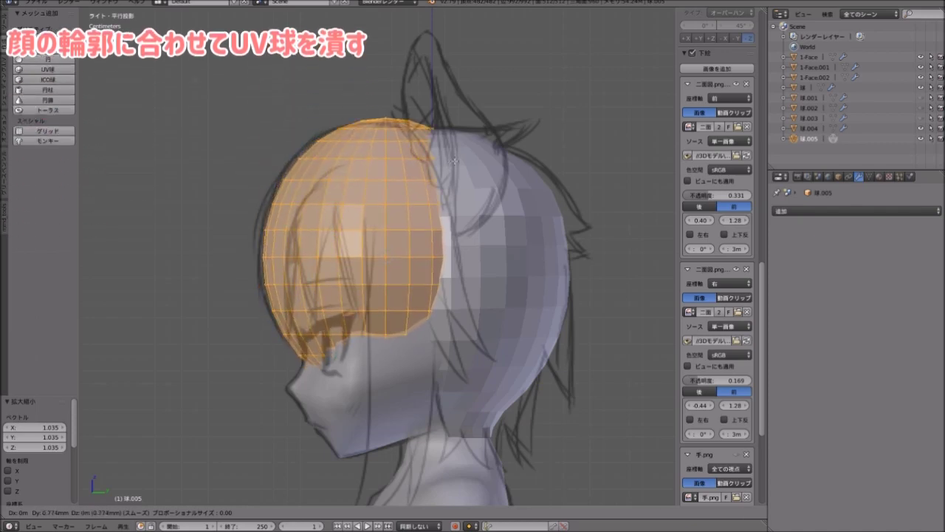
{"action": "middle_click_drag", "start_coordinate": [303, 219], "coordinate": [399, 191]}
{"action": "key", "text": "KP_3"}
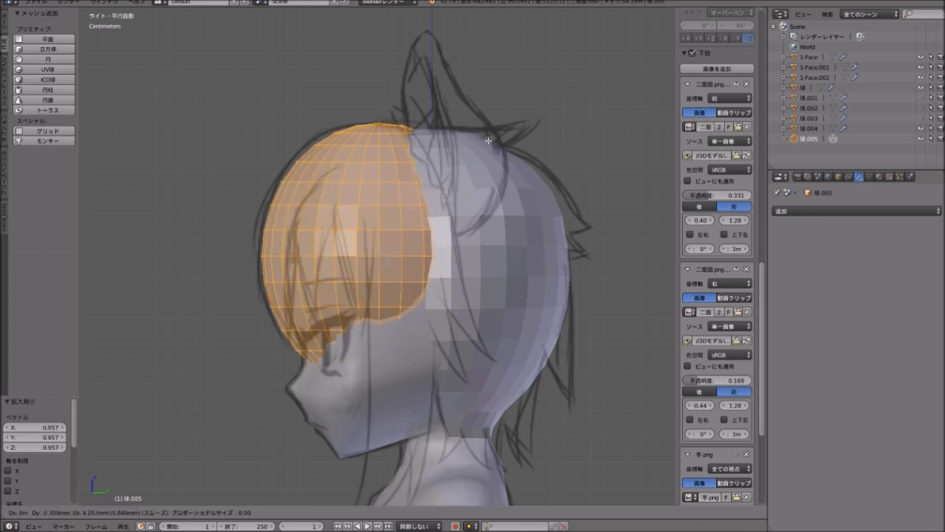
{"action": "mouse_move", "coordinate": [404, 176]}
{"action": "middle_mouse_down"}
{"action": "mouse_move", "coordinate": [497, 150]}
{"action": "mouse_move", "coordinate": [443, 207]}
{"action": "middle_mouse_up"}
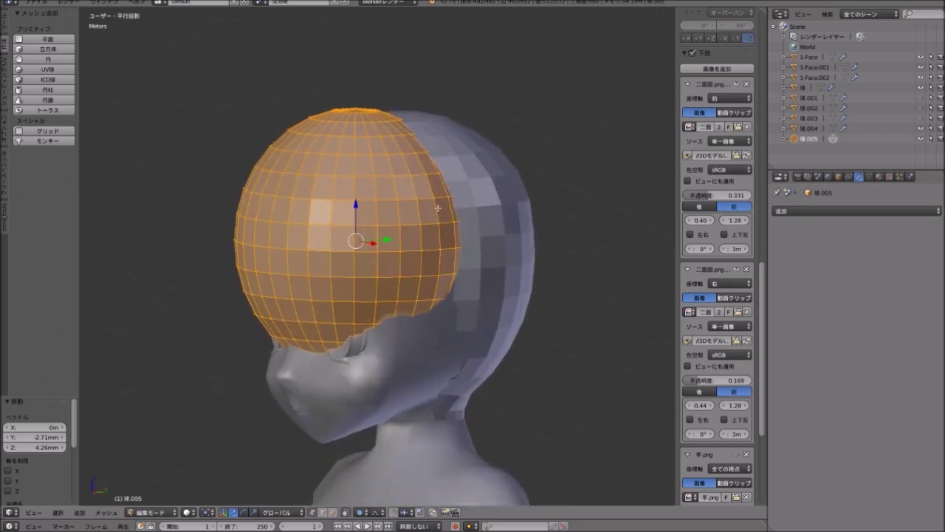
From the front view, narrow the hair sphere along X to 0.910.
{"action": "key", "text": "KP_1"}
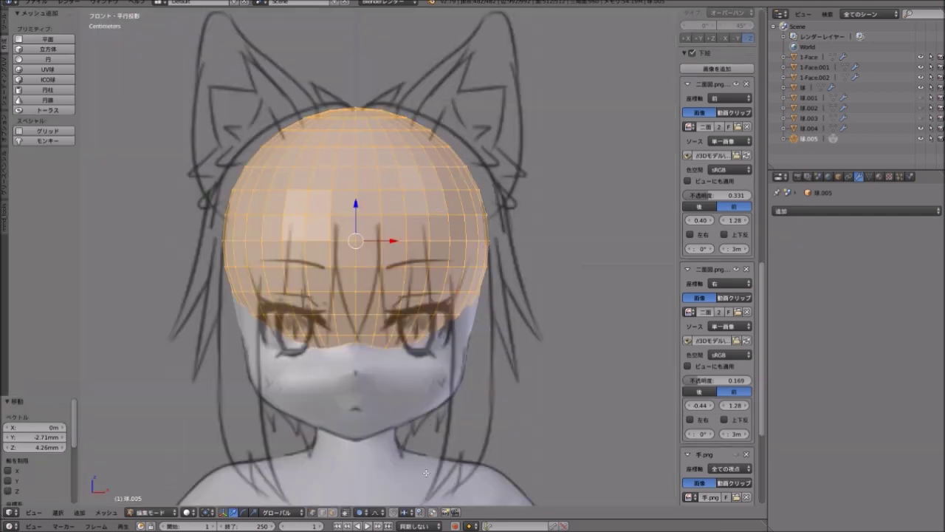
{"action": "mouse_move", "coordinate": [472, 237]}
{"action": "middle_mouse_down"}
{"action": "mouse_move", "coordinate": [439, 258]}
{"action": "mouse_move", "coordinate": [502, 151]}
{"action": "mouse_move", "coordinate": [461, 298]}
{"action": "middle_mouse_up"}
{"action": "scroll", "coordinate": [439, 258], "scroll_direction": "up", "scroll_amount": 3}
{"action": "scroll", "coordinate": [461, 297], "scroll_direction": "down", "scroll_amount": 3}
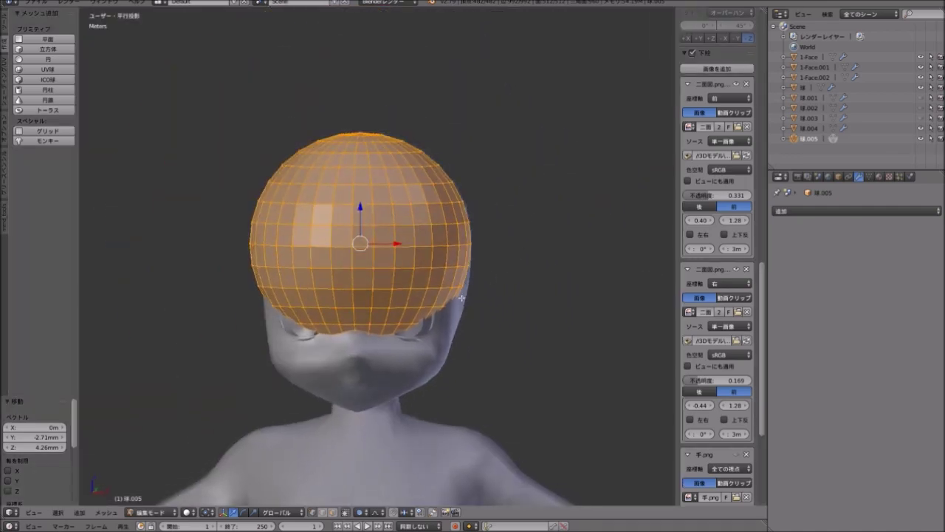
{"action": "middle_click_drag", "start_coordinate": [436, 145], "coordinate": [485, 244]}
{"action": "scroll", "coordinate": [473, 221], "scroll_direction": "up", "scroll_amount": 2}
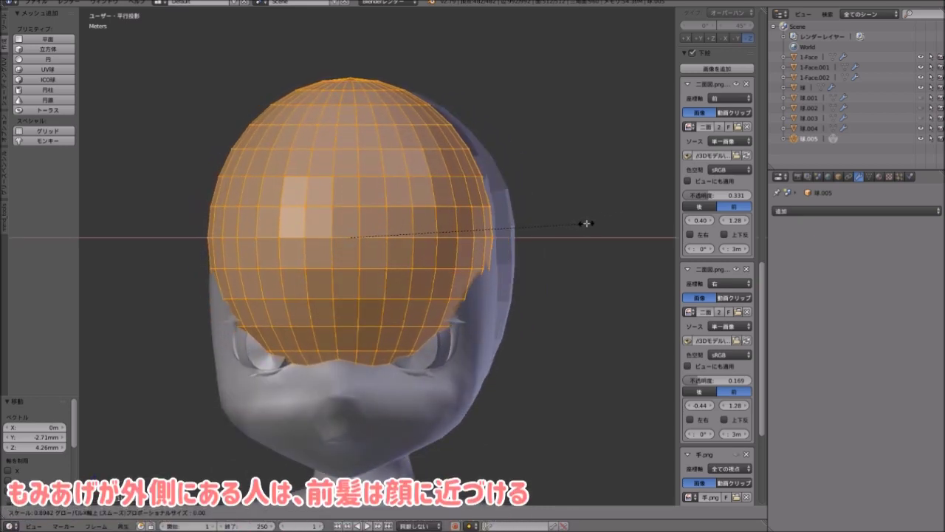
{"action": "left_click", "coordinate": [581, 223]}
{"action": "mouse_move", "coordinate": [581, 223]}
{"action": "middle_mouse_down"}
{"action": "mouse_move", "coordinate": [506, 205]}
{"action": "mouse_move", "coordinate": [367, 279]}
{"action": "mouse_move", "coordinate": [462, 257]}
{"action": "mouse_move", "coordinate": [476, 274]}
{"action": "middle_mouse_up"}
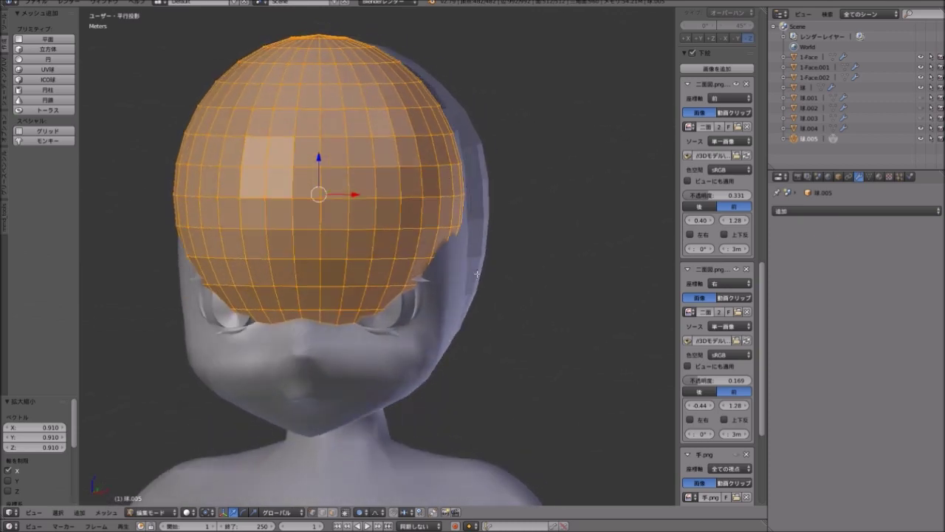
Turn the finished green-haired example model's head to front and side views.
{"action": "scroll", "coordinate": [461, 247], "scroll_direction": "down", "scroll_amount": 4}
{"action": "scroll", "coordinate": [462, 248], "scroll_direction": "up", "scroll_amount": 5}
{"action": "scroll", "coordinate": [461, 247], "scroll_direction": "down", "scroll_amount": 5}
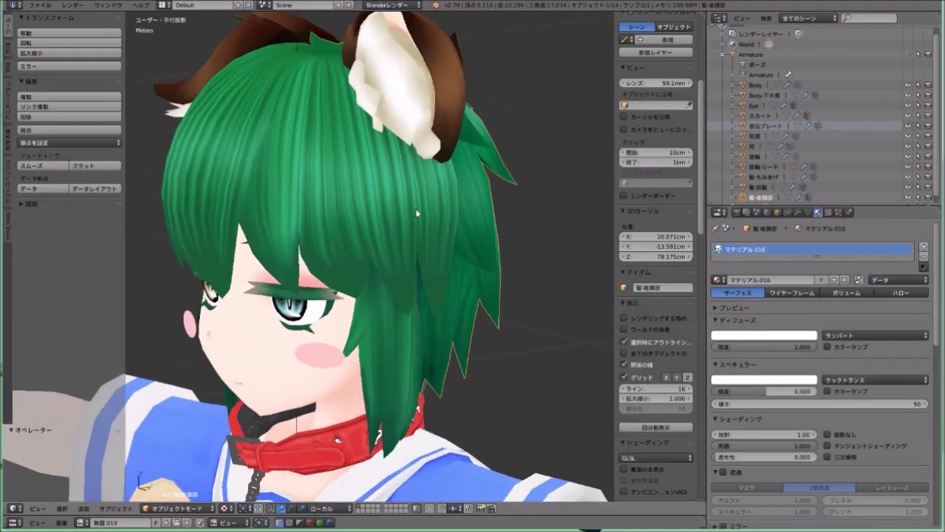
{"action": "mouse_move", "coordinate": [415, 208]}
{"action": "middle_mouse_down"}
{"action": "mouse_move", "coordinate": [490, 198]}
{"action": "mouse_move", "coordinate": [478, 187]}
{"action": "mouse_move", "coordinate": [430, 193]}
{"action": "mouse_move", "coordinate": [452, 184]}
{"action": "mouse_move", "coordinate": [457, 190]}
{"action": "mouse_move", "coordinate": [429, 214]}
{"action": "mouse_move", "coordinate": [453, 212]}
{"action": "middle_mouse_up"}
{"action": "mouse_move", "coordinate": [452, 247]}
{"action": "middle_mouse_down"}
{"action": "mouse_move", "coordinate": [426, 254]}
{"action": "mouse_move", "coordinate": [457, 174]}
{"action": "middle_mouse_up"}
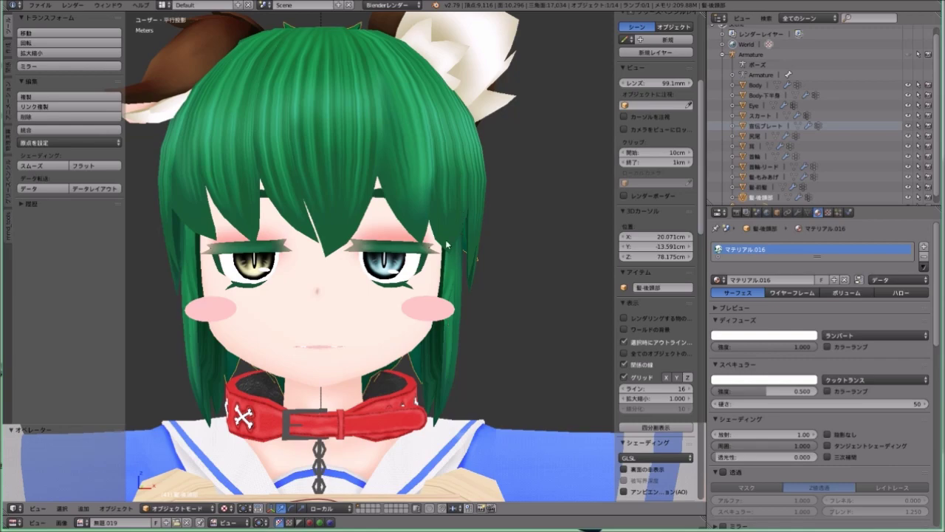
{"action": "middle_click_drag", "start_coordinate": [445, 231], "coordinate": [449, 133]}
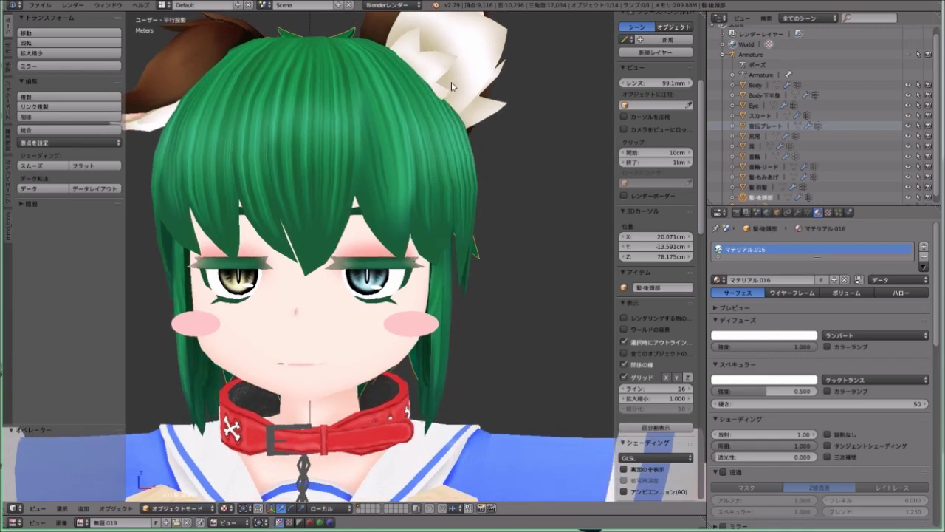
{"action": "mouse_move", "coordinate": [452, 86]}
{"action": "middle_mouse_down"}
{"action": "mouse_move", "coordinate": [433, 212]}
{"action": "mouse_move", "coordinate": [389, 179]}
{"action": "mouse_move", "coordinate": [484, 189]}
{"action": "mouse_move", "coordinate": [355, 222]}
{"action": "mouse_move", "coordinate": [430, 180]}
{"action": "mouse_move", "coordinate": [473, 177]}
{"action": "middle_mouse_up"}
{"action": "scroll", "coordinate": [880, 159], "scroll_direction": "down", "scroll_amount": 1}
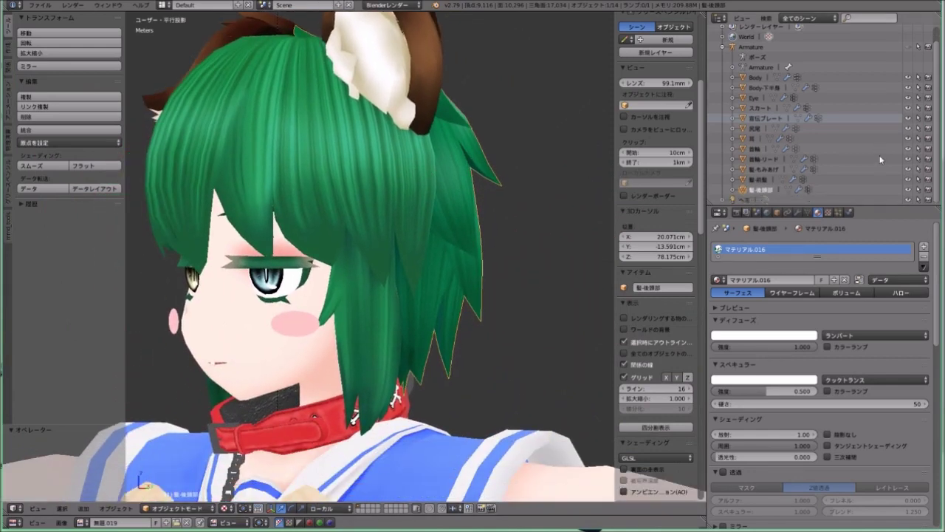
Orbit around the head and hair sphere to check the room for sideburns.
{"action": "mouse_move", "coordinate": [473, 237]}
{"action": "middle_mouse_down"}
{"action": "mouse_move", "coordinate": [405, 249]}
{"action": "mouse_move", "coordinate": [487, 187]}
{"action": "mouse_move", "coordinate": [450, 192]}
{"action": "middle_mouse_up"}
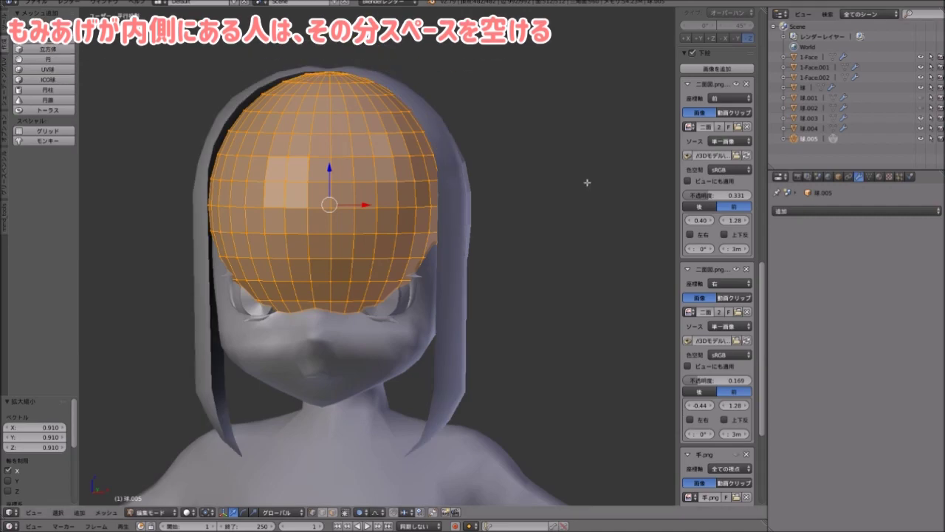
{"action": "mouse_move", "coordinate": [587, 181]}
{"action": "middle_mouse_down"}
{"action": "mouse_move", "coordinate": [359, 253]}
{"action": "mouse_move", "coordinate": [447, 238]}
{"action": "mouse_move", "coordinate": [466, 200]}
{"action": "mouse_move", "coordinate": [426, 148]}
{"action": "middle_mouse_up"}
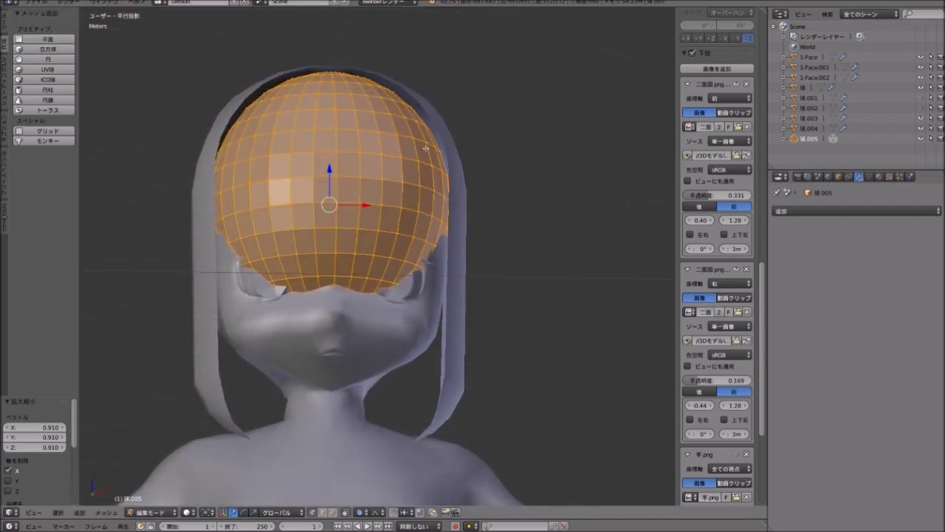
{"action": "scroll", "coordinate": [454, 248], "scroll_direction": "up", "scroll_amount": 2}
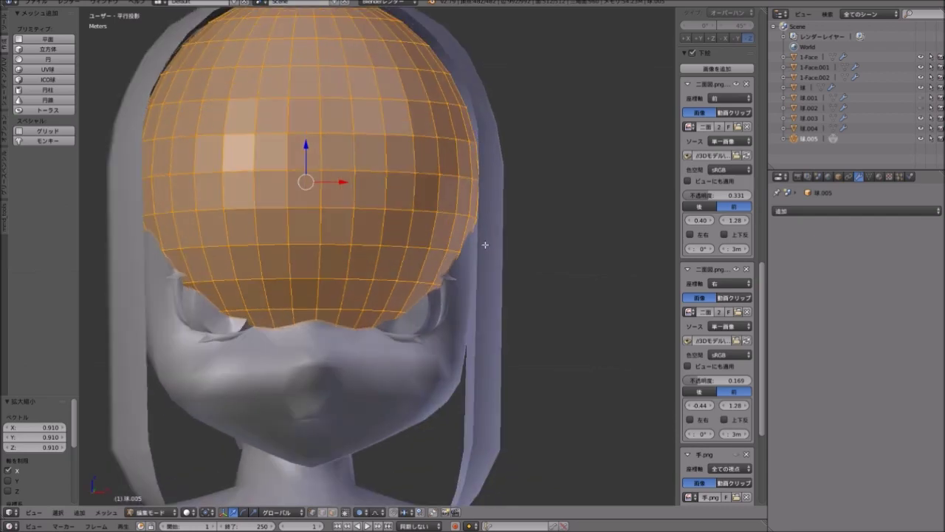
{"action": "middle_click_drag", "start_coordinate": [485, 245], "coordinate": [454, 129]}
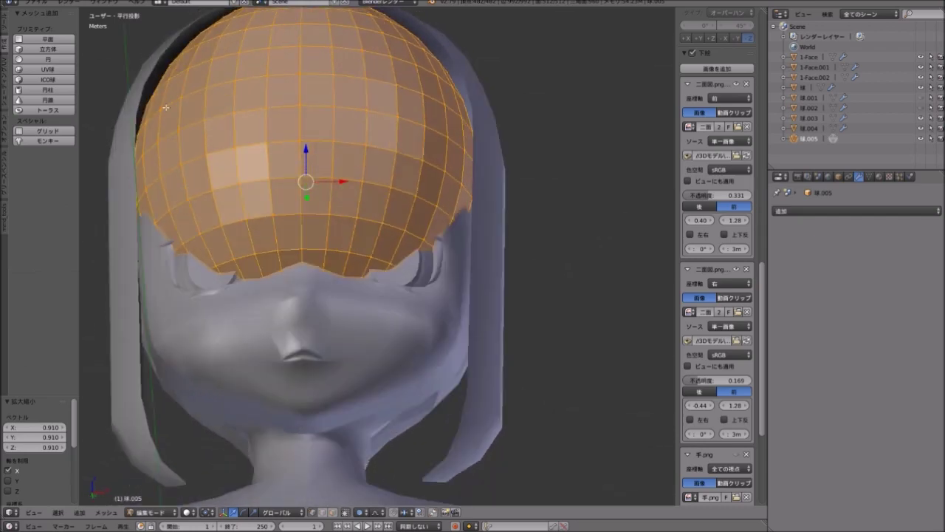
{"action": "middle_click_drag", "start_coordinate": [166, 107], "coordinate": [177, 177]}
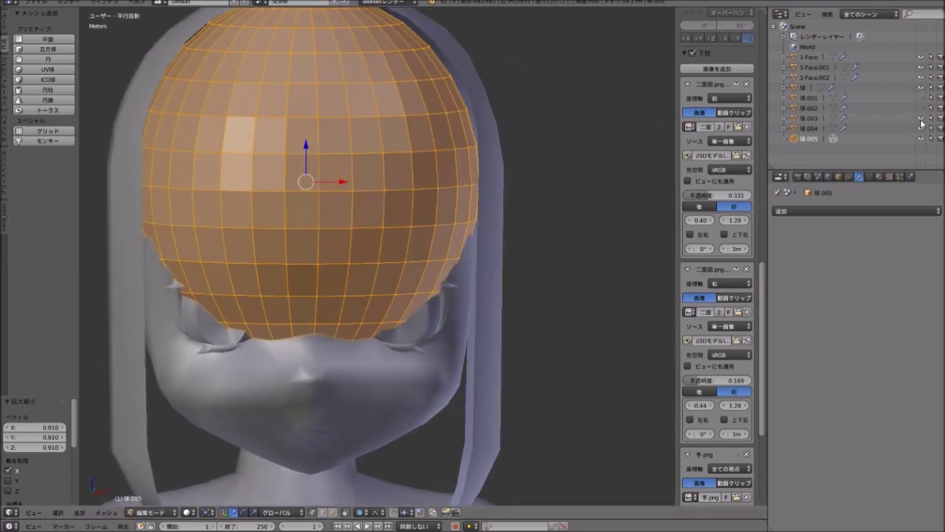
{"action": "mouse_move", "coordinate": [553, 146]}
{"action": "middle_mouse_down"}
{"action": "mouse_move", "coordinate": [508, 146]}
{"action": "mouse_move", "coordinate": [559, 141]}
{"action": "middle_mouse_up"}
Change the hair sphere's X scale from 0.910 to 1.010.
{"action": "key", "text": "s"}
{"action": "left_click", "coordinate": [468, 178]}
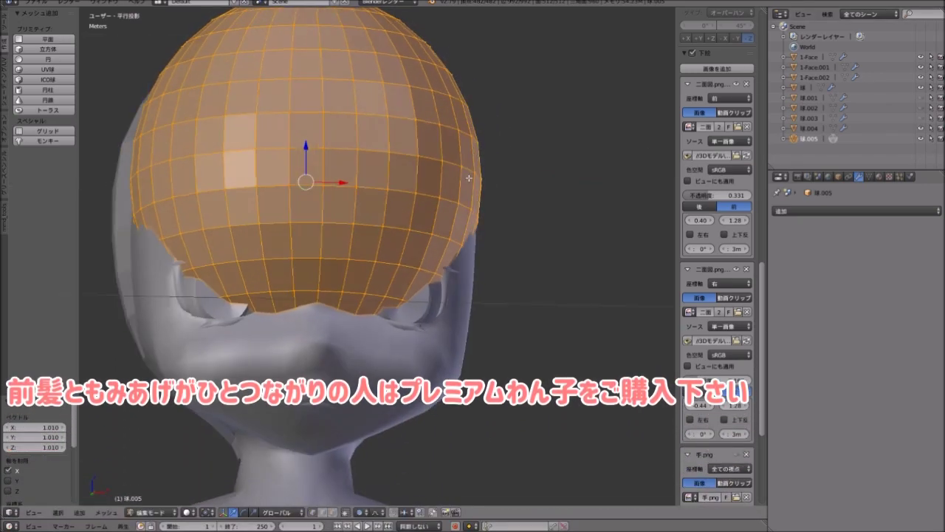
{"action": "mouse_move", "coordinate": [468, 178]}
{"action": "middle_mouse_down"}
{"action": "mouse_move", "coordinate": [410, 254]}
{"action": "mouse_move", "coordinate": [367, 215]}
{"action": "middle_mouse_up"}
{"action": "scroll", "coordinate": [382, 228], "scroll_direction": "down", "scroll_amount": 2}
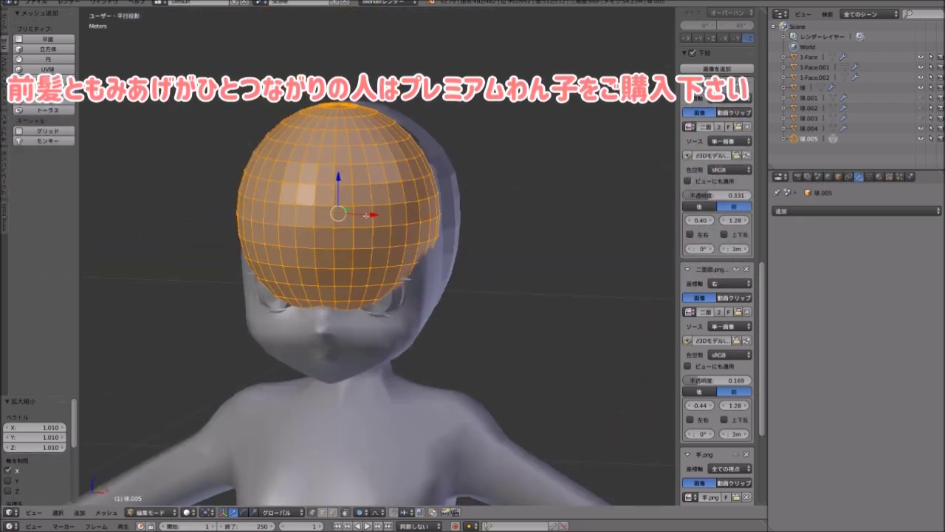
In face select mode, select and delete the hair sphere's centre face loop.
{"action": "key", "text": "3"}
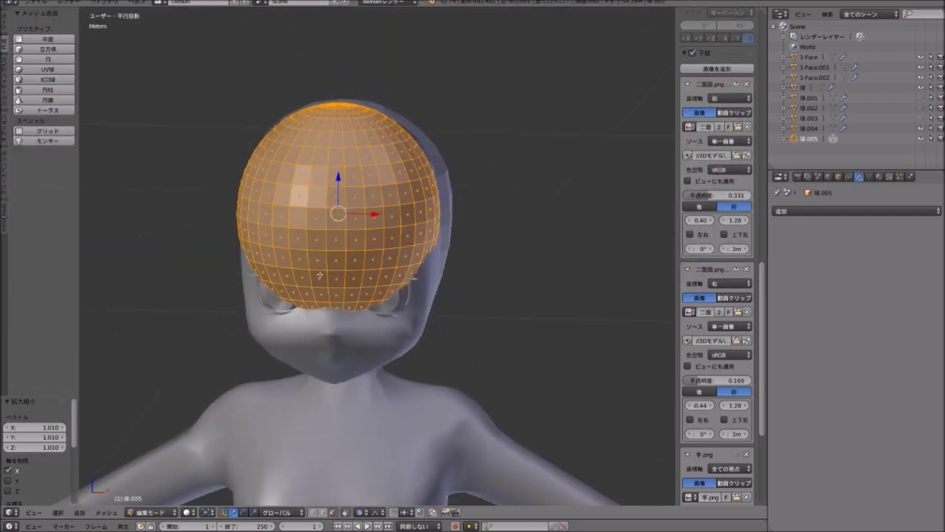
{"action": "right_click", "coordinate": [320, 275], "text": "alt"}
{"action": "middle_click_drag", "start_coordinate": [320, 275], "coordinate": [378, 284]}
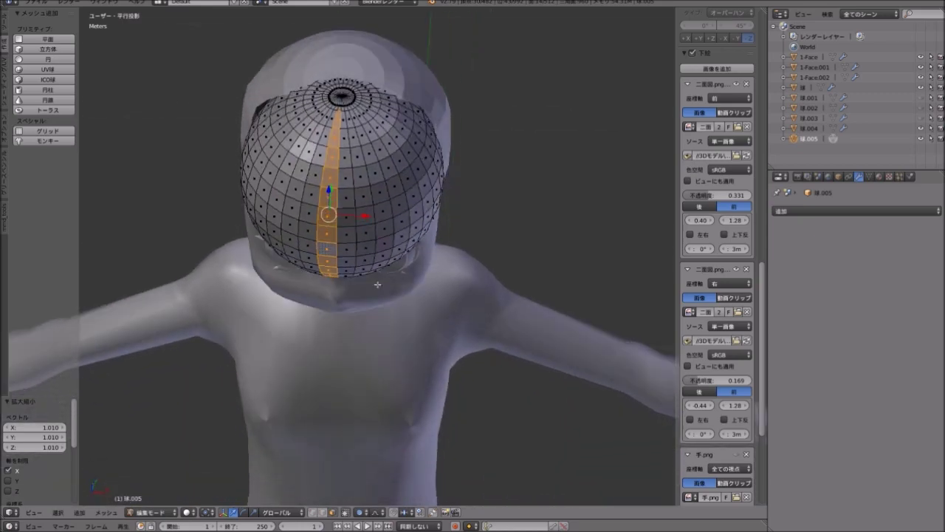
{"action": "left_click", "coordinate": [350, 231]}
{"action": "middle_click_drag", "start_coordinate": [350, 231], "coordinate": [360, 241]}
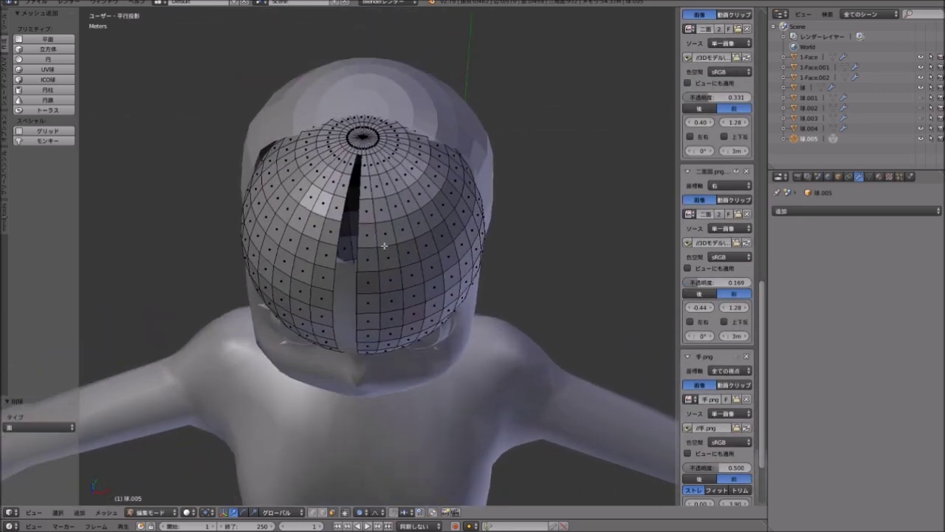
{"action": "scroll", "coordinate": [370, 252], "scroll_direction": "up", "scroll_amount": 3}
{"action": "key", "text": "ctrl+space"}
{"action": "scroll", "coordinate": [716, 296], "scroll_direction": "up", "scroll_amount": 3}
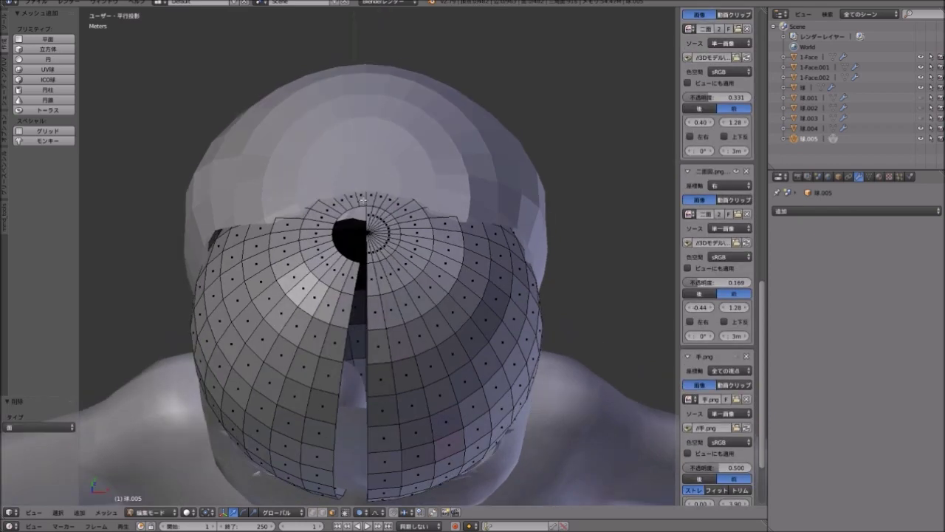
Select a vertical strip of faces and delete it.
{"action": "right_click", "coordinate": [353, 295], "text": "alt"}
{"action": "mouse_move", "coordinate": [353, 295]}
{"action": "middle_mouse_down"}
{"action": "mouse_move", "coordinate": [355, 222]}
{"action": "mouse_move", "coordinate": [380, 147]}
{"action": "middle_mouse_up"}
{"action": "key", "text": "x"}
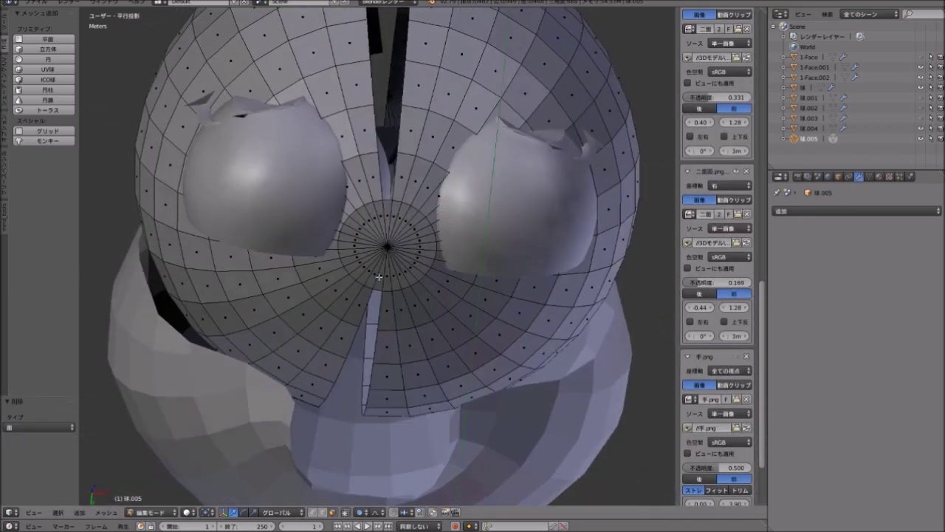
Select the bottom row of faces on the sphere's underside near the ear.
{"action": "right_click", "coordinate": [380, 214]}
{"action": "scroll", "coordinate": [716, 222], "scroll_direction": "up", "scroll_amount": 3}
{"action": "middle_click_drag", "start_coordinate": [380, 214], "coordinate": [287, 235]}
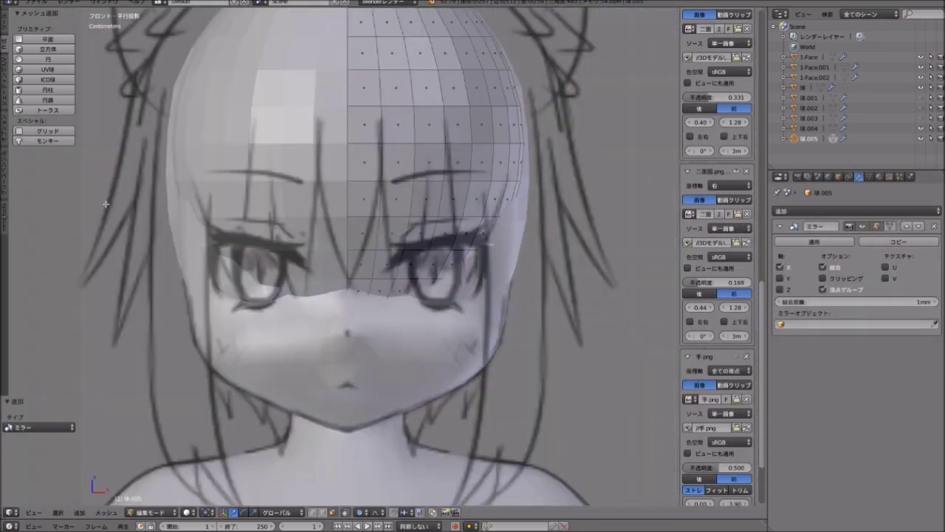
{"action": "scroll", "coordinate": [249, 277], "scroll_direction": "up", "scroll_amount": 3}
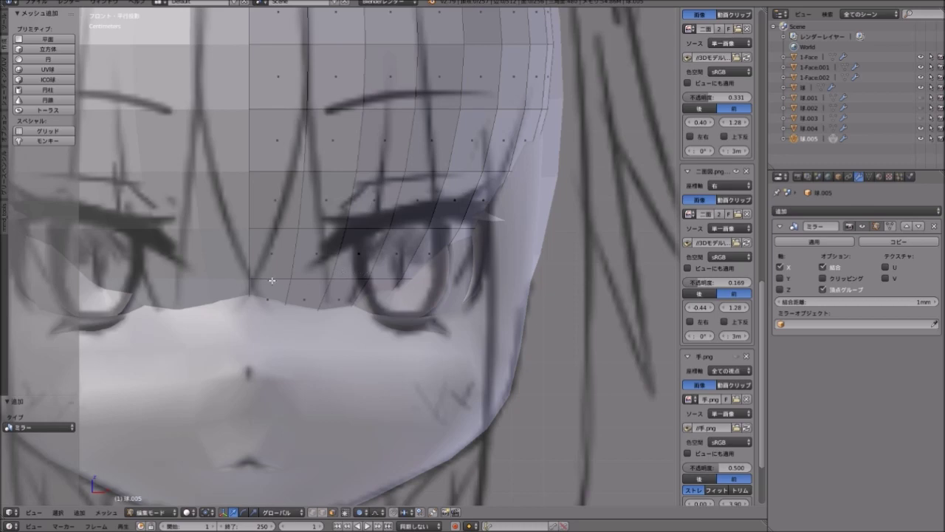
{"action": "right_click", "coordinate": [337, 291], "text": "alt"}
{"action": "middle_click_drag", "start_coordinate": [336, 291], "coordinate": [347, 295]}
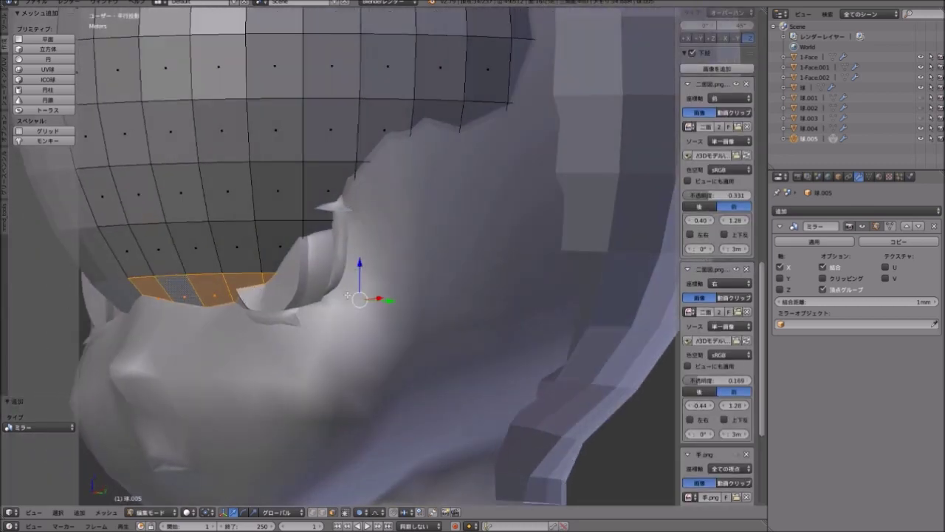
Delete the selected bottom faces and the linked inner wedge faces.
{"action": "scroll", "coordinate": [347, 295], "scroll_direction": "down", "scroll_amount": 5}
{"action": "key", "text": "x"}
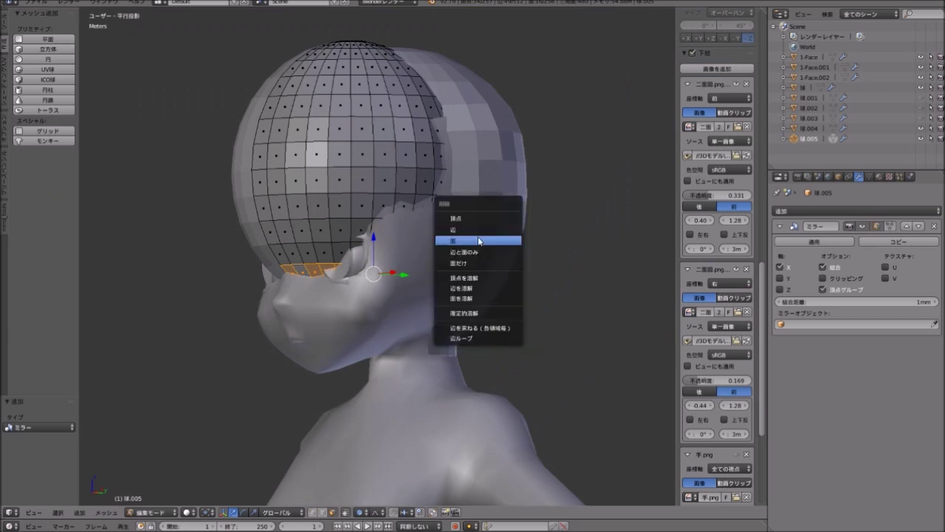
{"action": "left_click", "coordinate": [479, 241]}
{"action": "scroll", "coordinate": [716, 222], "scroll_direction": "down", "scroll_amount": 3}
{"action": "mouse_move", "coordinate": [478, 240]}
{"action": "middle_mouse_down"}
{"action": "mouse_move", "coordinate": [415, 280]}
{"action": "mouse_move", "coordinate": [414, 354]}
{"action": "middle_mouse_up"}
{"action": "scroll", "coordinate": [716, 295], "scroll_direction": "up", "scroll_amount": 3}
{"action": "key", "text": "l"}
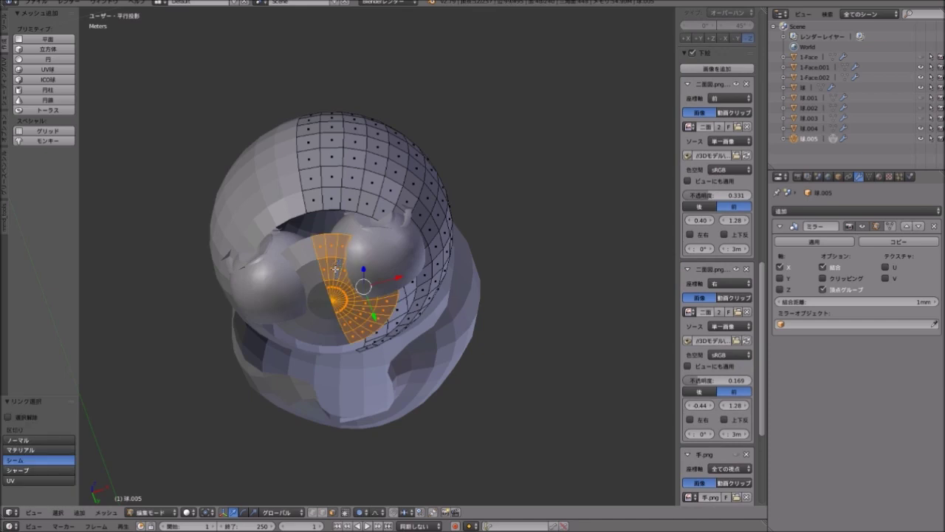
{"action": "key", "text": "x"}
{"action": "left_click", "coordinate": [338, 268]}
From the right side view, delete the face loop along the sphere's open edge.
{"action": "mouse_move", "coordinate": [338, 268]}
{"action": "middle_mouse_down"}
{"action": "mouse_move", "coordinate": [348, 262]}
{"action": "mouse_move", "coordinate": [276, 262]}
{"action": "mouse_move", "coordinate": [311, 268]}
{"action": "middle_mouse_up"}
{"action": "key", "text": "KP_3"}
{"action": "scroll", "coordinate": [351, 251], "scroll_direction": "up", "scroll_amount": 1}
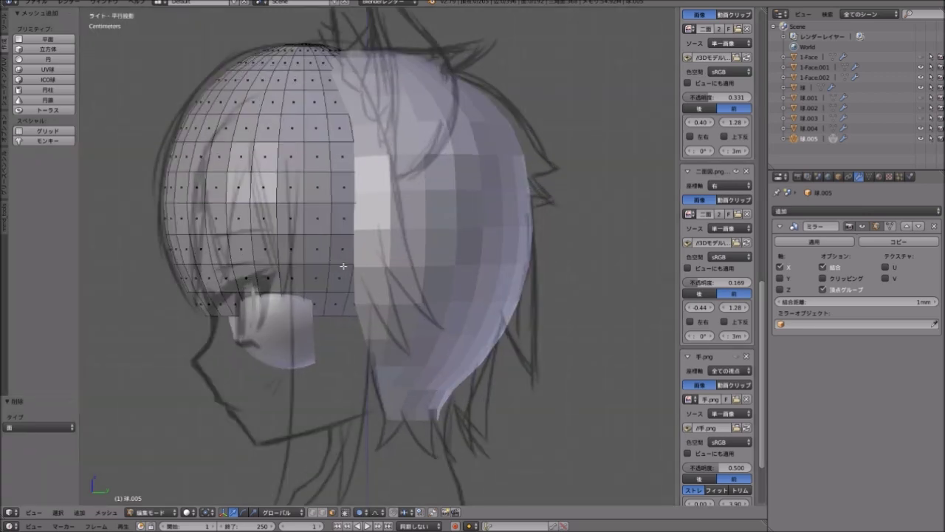
{"action": "scroll", "coordinate": [355, 247], "scroll_direction": "up", "scroll_amount": 1}
{"action": "scroll", "coordinate": [358, 240], "scroll_direction": "up", "scroll_amount": 1}
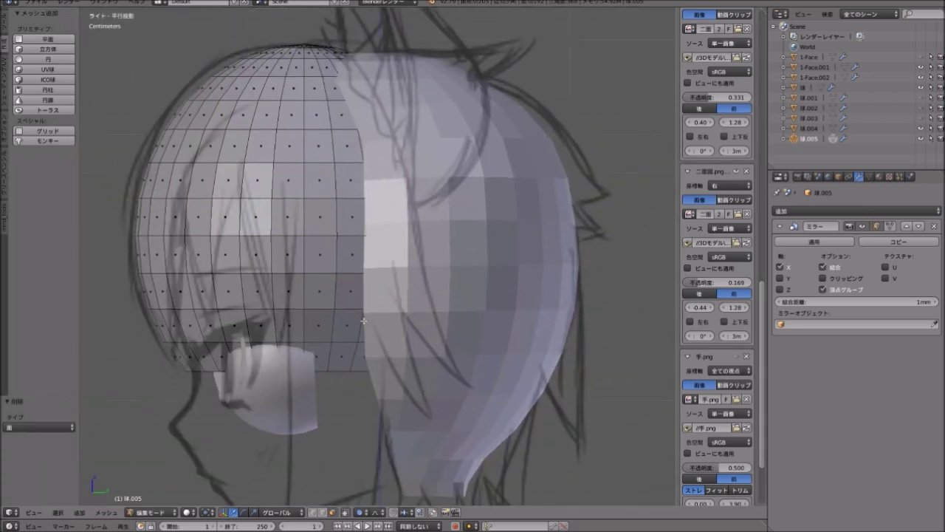
{"action": "right_click", "coordinate": [357, 233], "text": "alt"}
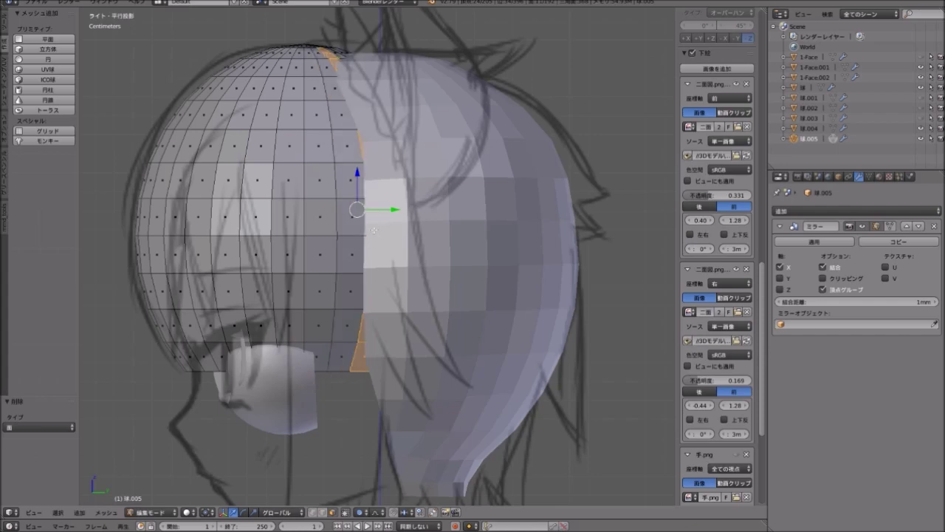
{"action": "mouse_move", "coordinate": [378, 240]}
{"action": "middle_mouse_down"}
{"action": "mouse_move", "coordinate": [355, 232]}
{"action": "mouse_move", "coordinate": [344, 265]}
{"action": "mouse_move", "coordinate": [352, 236]}
{"action": "mouse_move", "coordinate": [347, 310]}
{"action": "middle_mouse_up"}
{"action": "right_click", "coordinate": [344, 271], "text": "alt"}
{"action": "right_click", "coordinate": [347, 251], "text": "alt"}
{"action": "key", "text": "x"}
{"action": "left_click", "coordinate": [351, 236]}
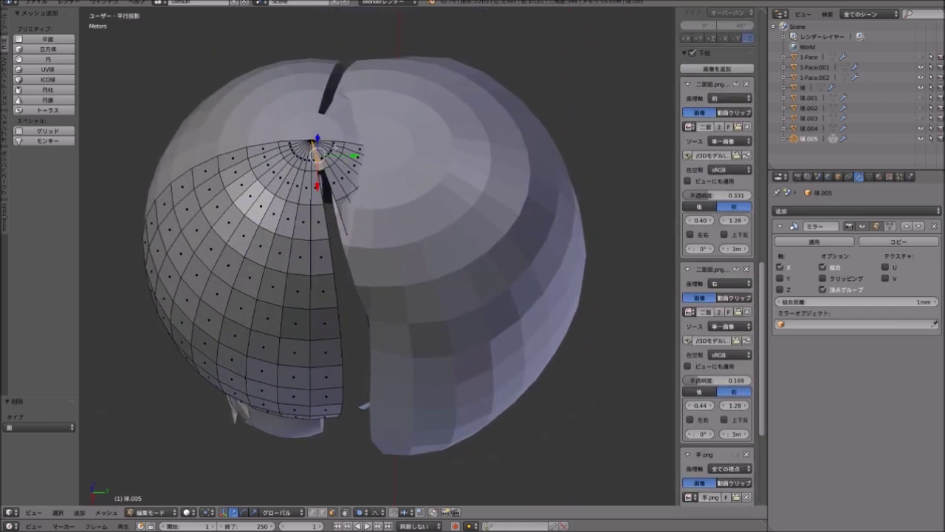
Delete the faces around the top pole and the connected leftover piece.
{"action": "right_click", "coordinate": [328, 143]}
{"action": "key", "text": "ctrl+KP_Add"}
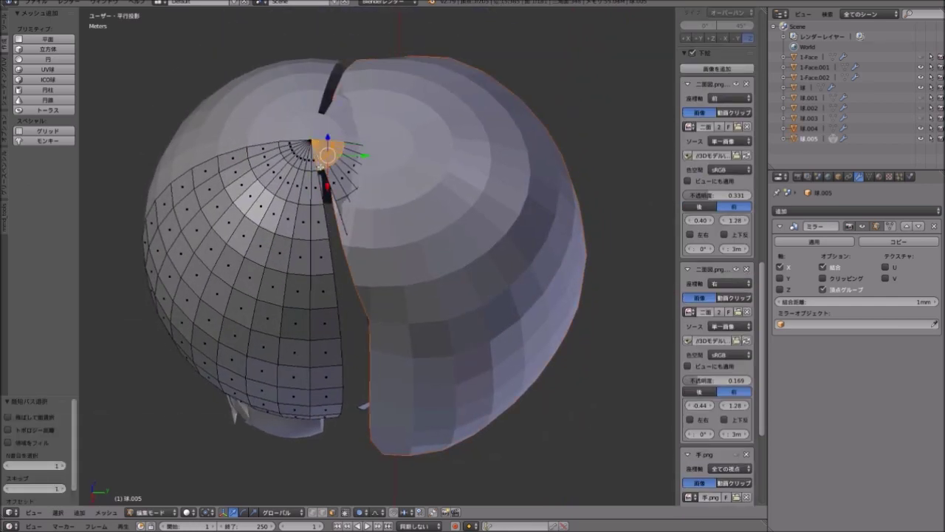
{"action": "key", "text": "x"}
{"action": "left_click", "coordinate": [329, 173]}
{"action": "right_click", "coordinate": [365, 175]}
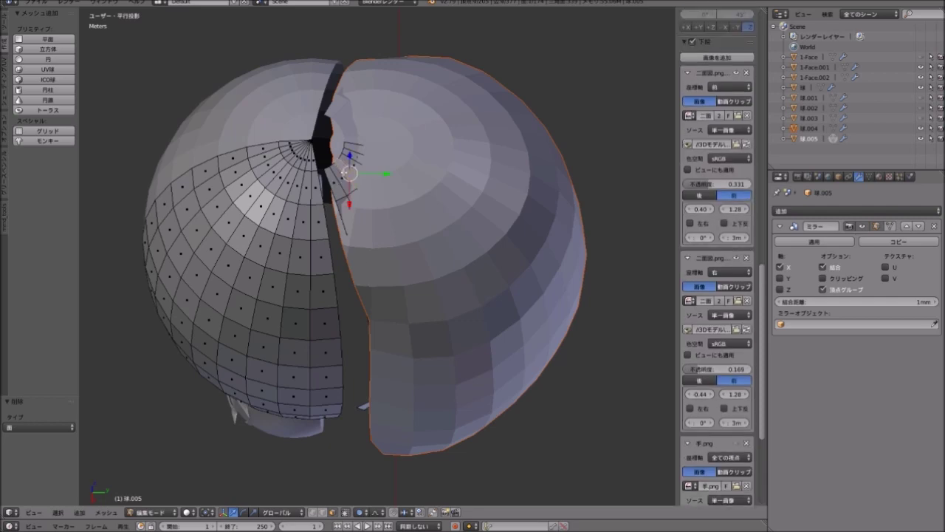
{"action": "key", "text": "ctrl+l"}
{"action": "key", "text": "x"}
{"action": "left_click", "coordinate": [344, 175]}
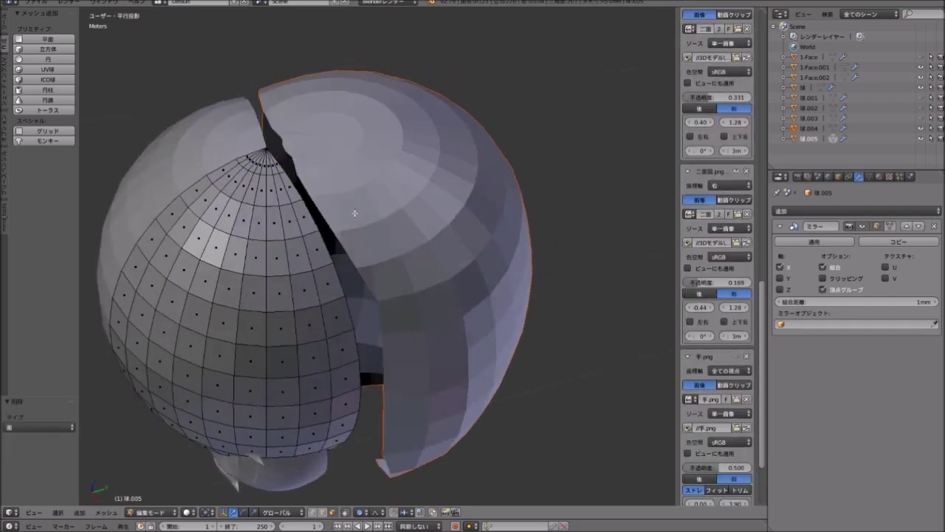
{"action": "mouse_move", "coordinate": [345, 175]}
{"action": "middle_mouse_down"}
{"action": "mouse_move", "coordinate": [340, 197]}
{"action": "mouse_move", "coordinate": [414, 201]}
{"action": "middle_mouse_up"}
{"action": "scroll", "coordinate": [340, 197], "scroll_direction": "down", "scroll_amount": 3}
Unhide the face and body and frame the head in front orthographic view.
{"action": "left_click", "coordinate": [921, 77]}
{"action": "left_click", "coordinate": [921, 57]}
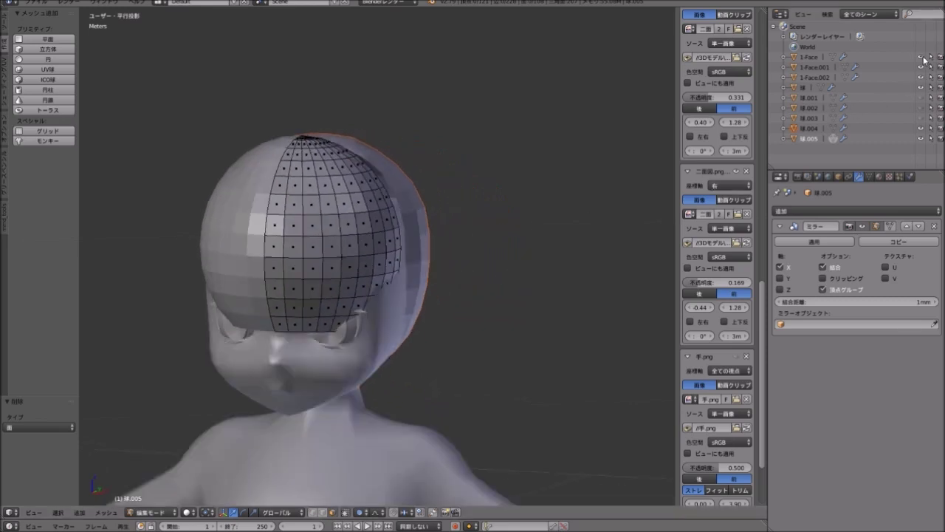
{"action": "mouse_move", "coordinate": [506, 253]}
{"action": "middle_mouse_down"}
{"action": "mouse_move", "coordinate": [460, 222]}
{"action": "mouse_move", "coordinate": [569, 217]}
{"action": "mouse_move", "coordinate": [511, 234]}
{"action": "middle_mouse_up"}
{"action": "key", "text": "KP_1"}
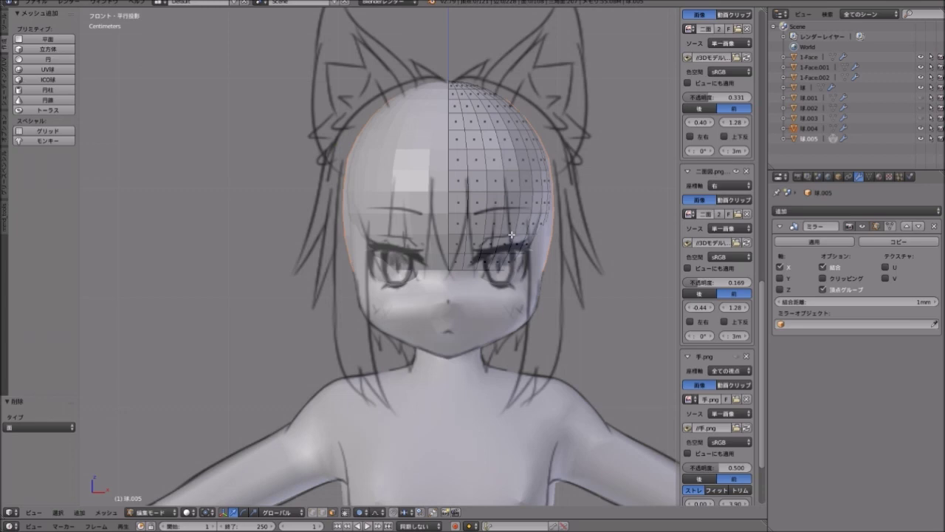
{"action": "scroll", "coordinate": [511, 234], "scroll_direction": "up", "scroll_amount": 2}
{"action": "scroll", "coordinate": [432, 187], "scroll_direction": "up", "scroll_amount": 2}
{"action": "middle_click_drag", "start_coordinate": [357, 195], "coordinate": [352, 270], "text": "shift"}
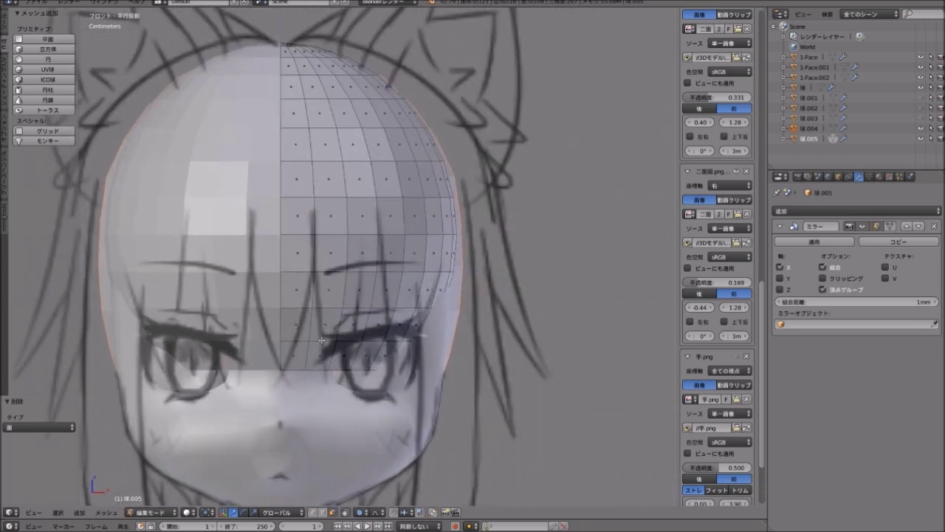
{"action": "key", "text": "KP_Decimal"}
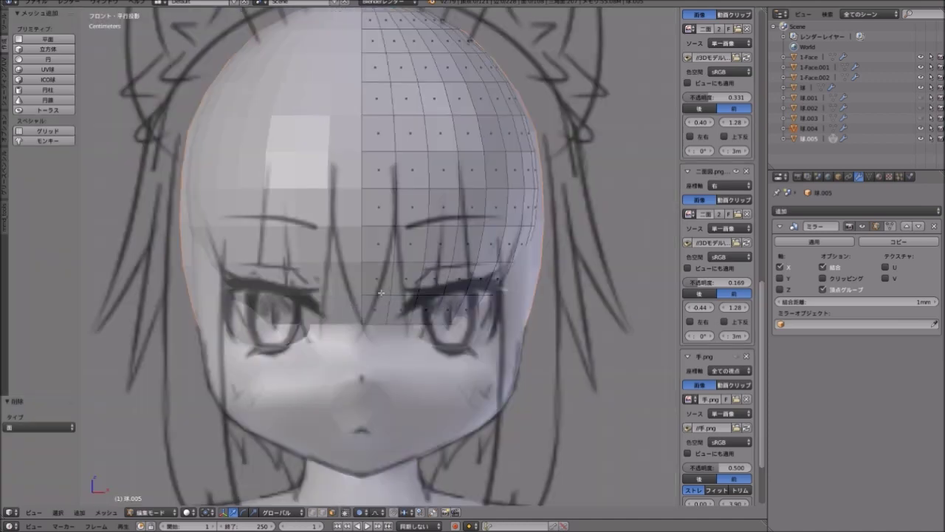
{"action": "middle_click_drag", "start_coordinate": [393, 183], "coordinate": [370, 248], "text": "shift"}
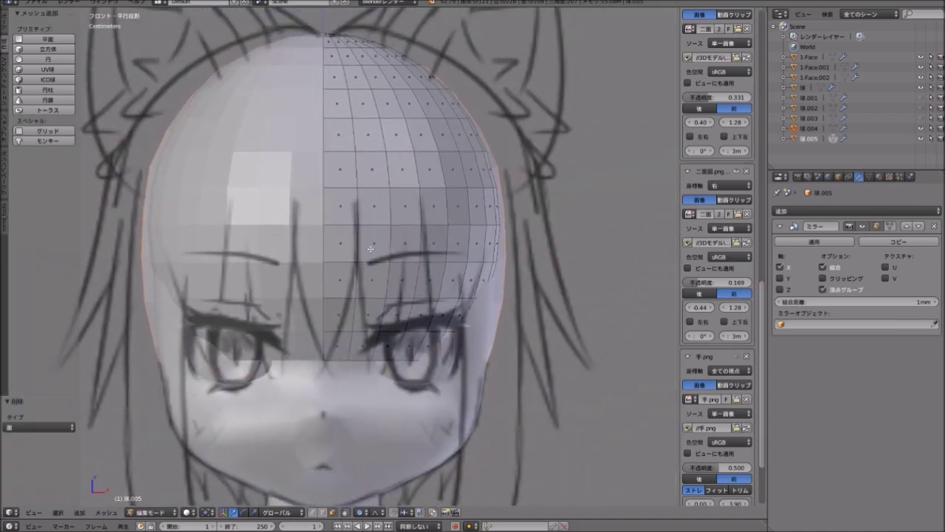
In edge select mode, pick a vertical edge loop of the shell and trial-slide it.
{"action": "right_click", "coordinate": [359, 214], "text": "alt"}
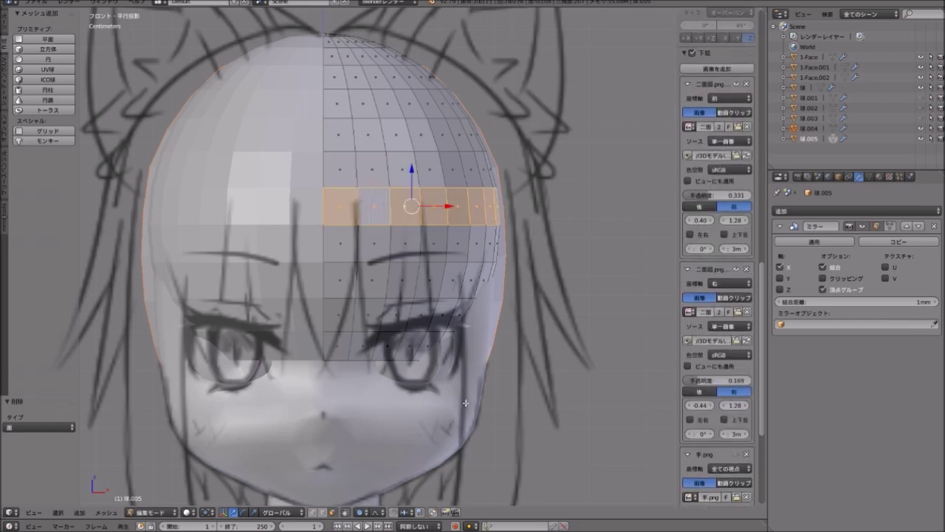
{"action": "left_click", "coordinate": [322, 512]}
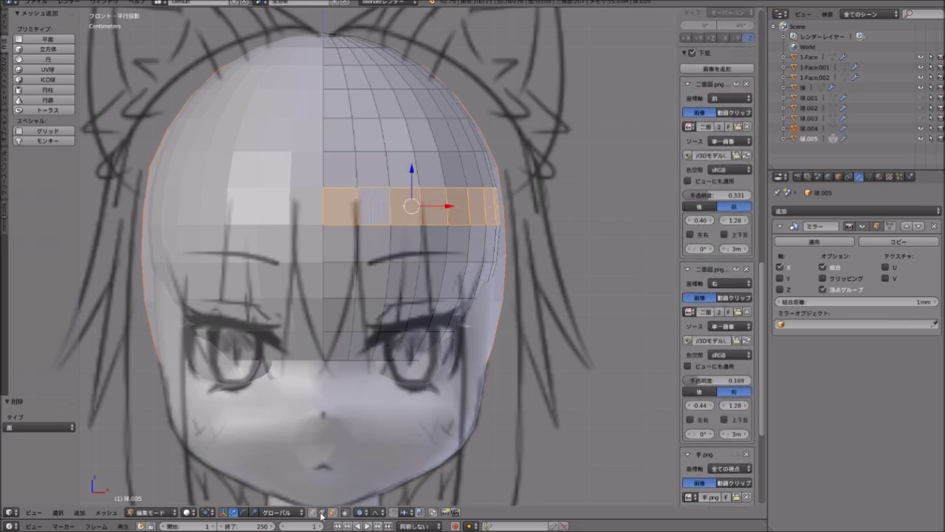
{"action": "right_click", "coordinate": [359, 239], "text": "alt"}
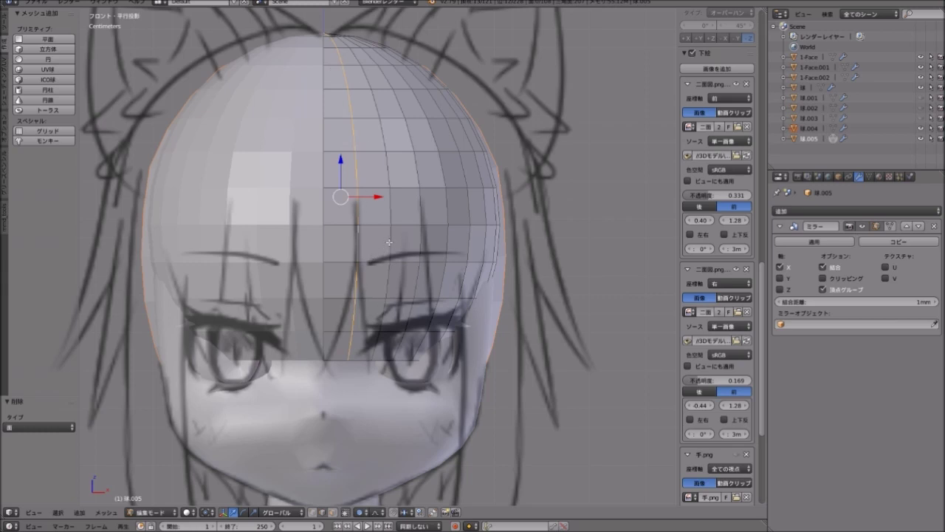
{"action": "left_click_drag", "start_coordinate": [390, 242], "coordinate": [421, 241]}
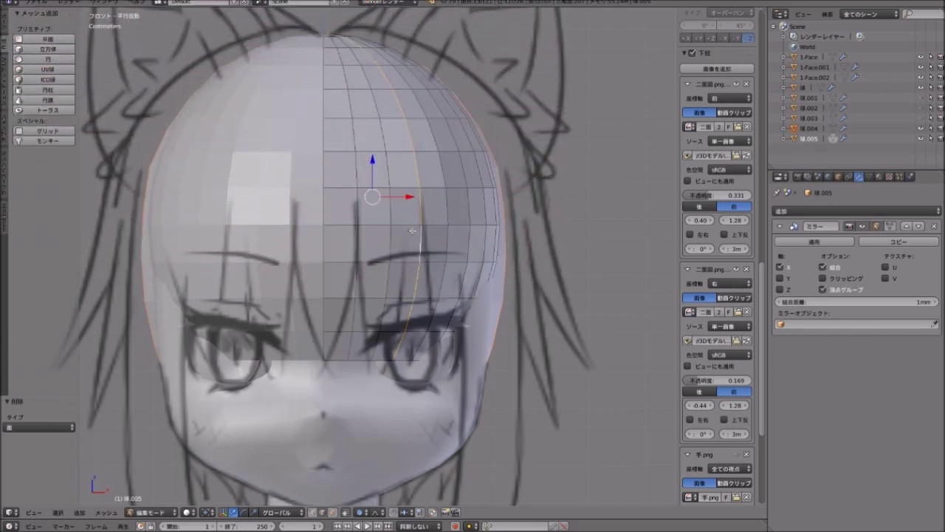
{"action": "key", "text": "g"}
{"action": "key", "text": "g"}
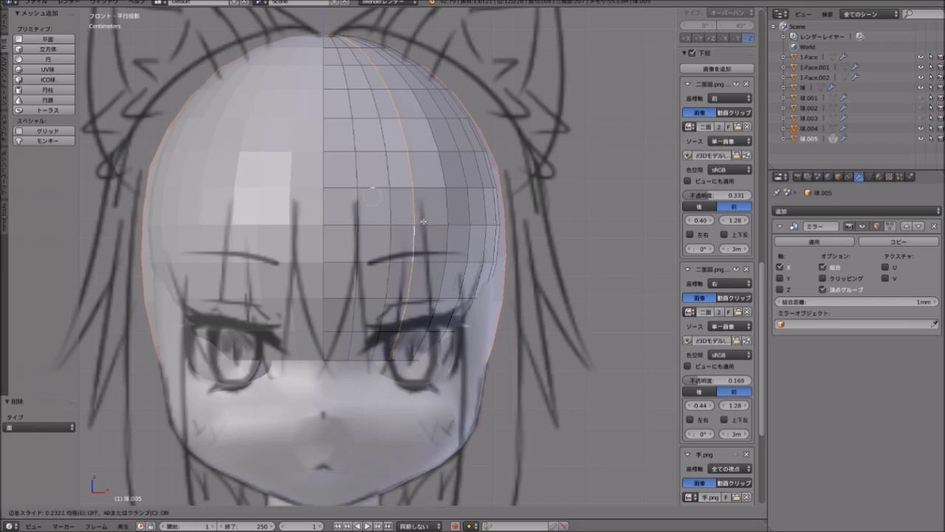
{"action": "left_click", "coordinate": [424, 221]}
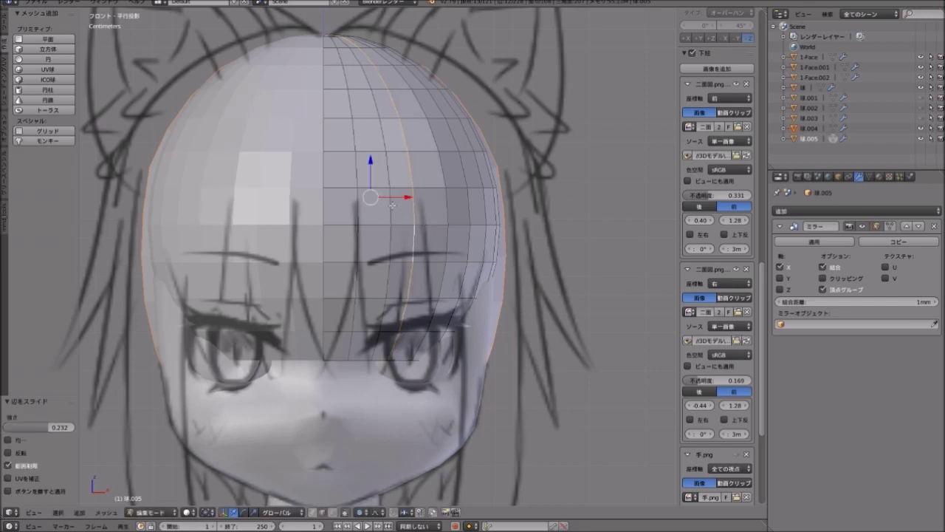
{"action": "key", "text": "ctrl+z"}
Edge-slide the vertical loop to factor 0.194 to line up with a sketch strand.
{"action": "key", "text": "g"}
{"action": "key", "text": "g"}
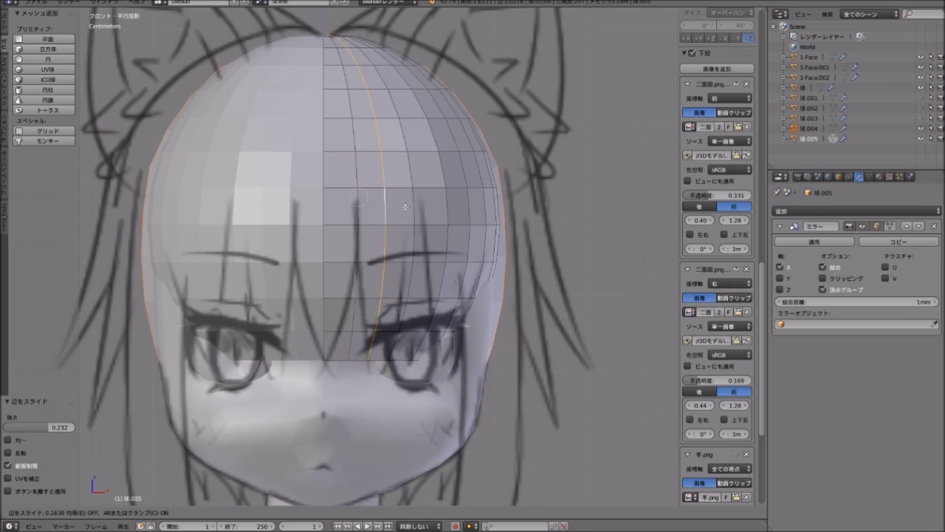
{"action": "left_click", "coordinate": [452, 230]}
{"action": "key", "text": "g"}
{"action": "key", "text": "g"}
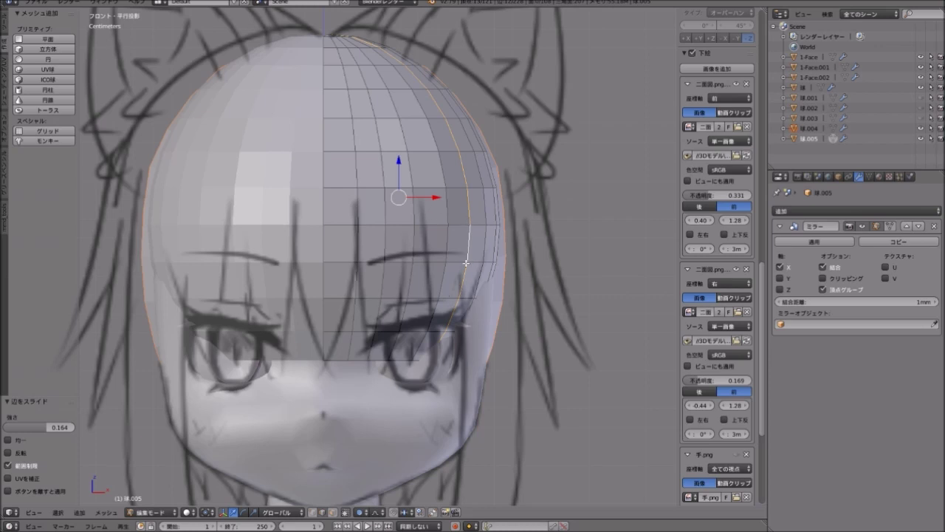
{"action": "key", "text": "g"}
{"action": "key", "text": "g"}
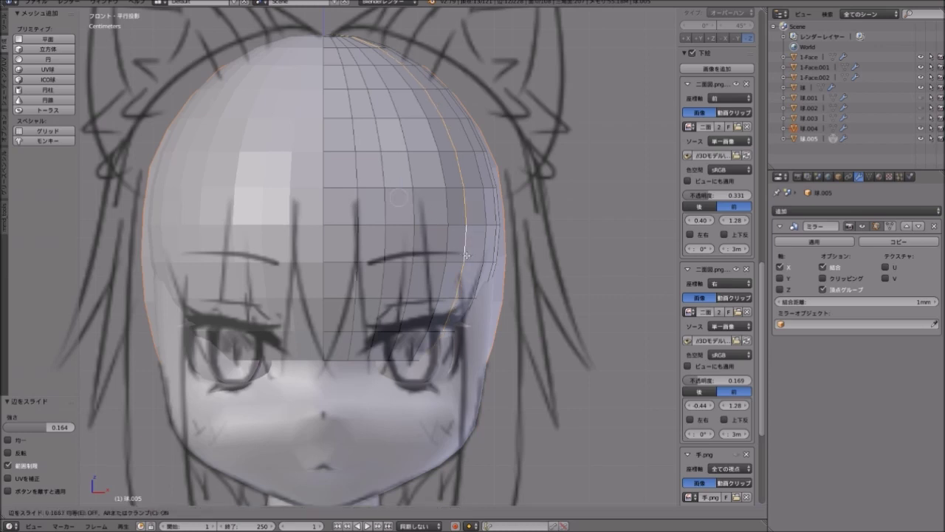
{"action": "left_click", "coordinate": [467, 255]}
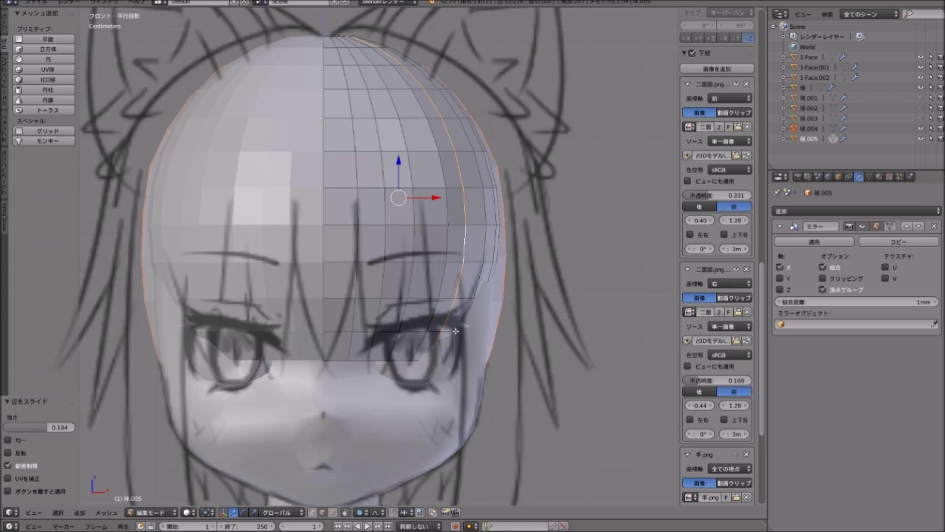
{"action": "mouse_move", "coordinate": [386, 382]}
{"action": "middle_mouse_down"}
{"action": "mouse_move", "coordinate": [369, 347]}
{"action": "mouse_move", "coordinate": [325, 318]}
{"action": "middle_mouse_up"}
{"action": "scroll", "coordinate": [352, 317], "scroll_direction": "up", "scroll_amount": 4}
Select the two vertical edges at the fringe's bottom and rip them apart with V.
{"action": "right_click", "coordinate": [313, 321]}
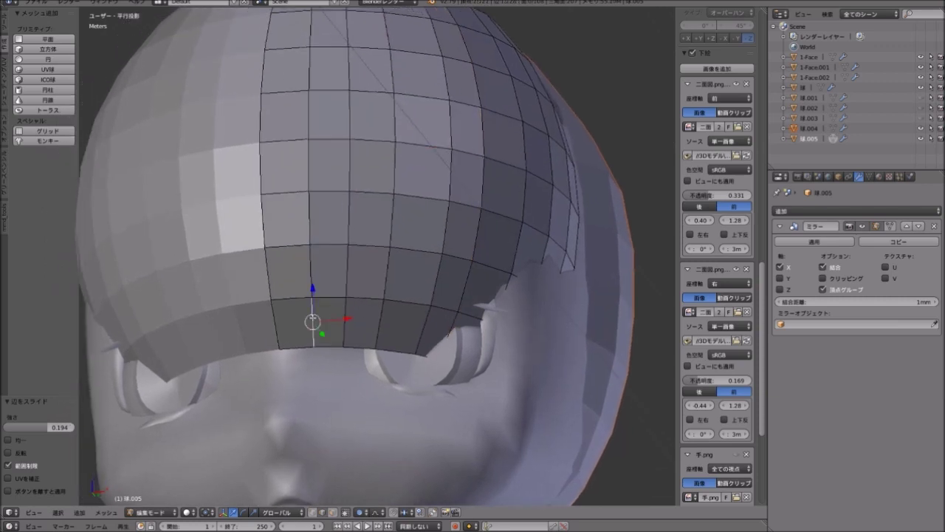
{"action": "right_click", "coordinate": [311, 281], "text": "shift"}
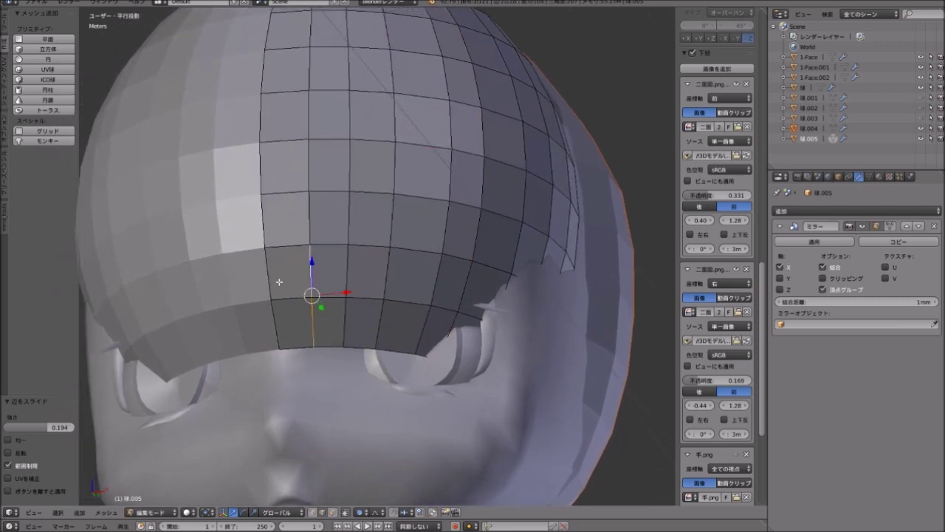
{"action": "mouse_move", "coordinate": [279, 282]}
{"action": "middle_mouse_down"}
{"action": "mouse_move", "coordinate": [327, 320]}
{"action": "mouse_move", "coordinate": [346, 298]}
{"action": "middle_mouse_up"}
{"action": "key", "text": "v"}
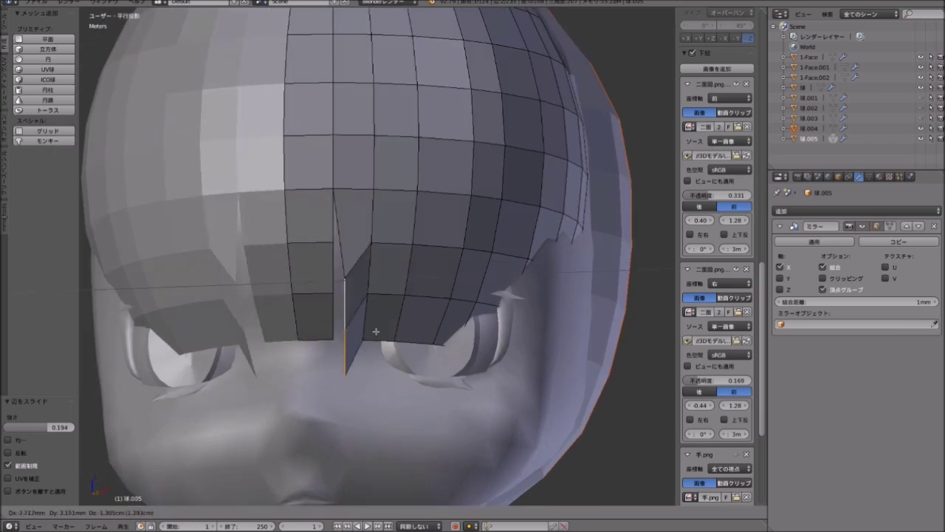
{"action": "left_click", "coordinate": [348, 300]}
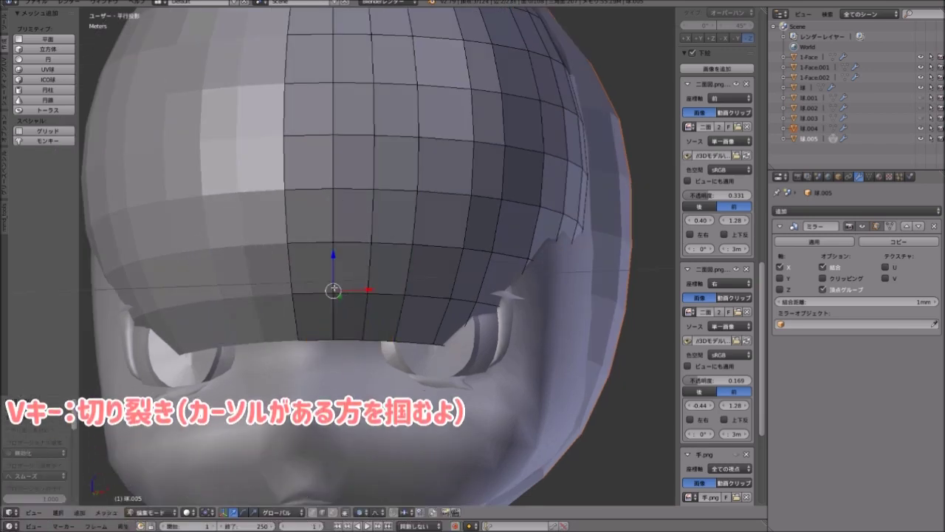
{"action": "mouse_move", "coordinate": [348, 299]}
{"action": "middle_mouse_down"}
{"action": "mouse_move", "coordinate": [385, 305]}
{"action": "mouse_move", "coordinate": [359, 316]}
{"action": "middle_mouse_up"}
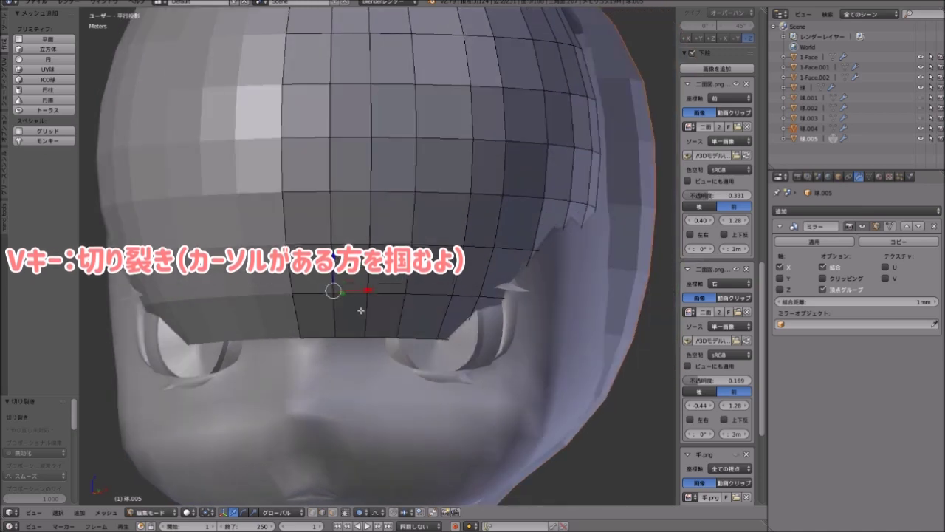
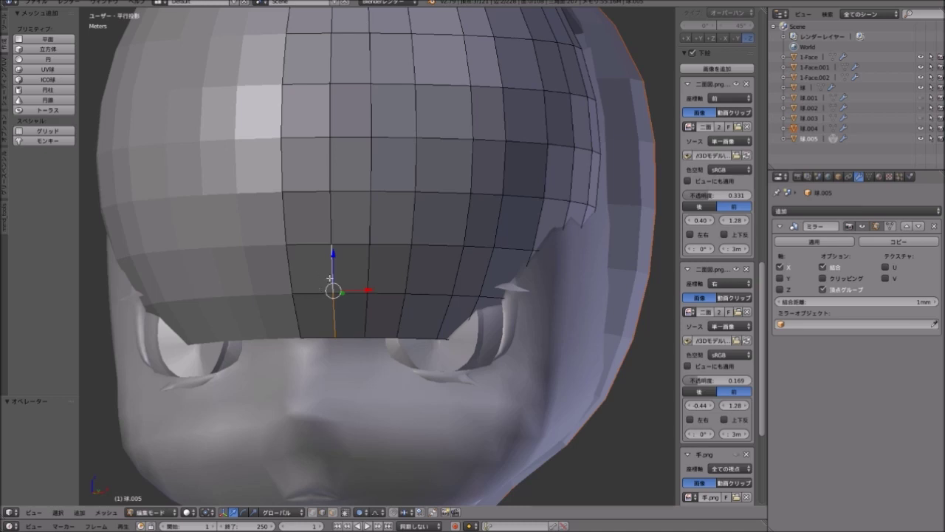
Rip the centre bangs edge with V to open a vertical seam, retrying once.
{"action": "key", "text": "v"}
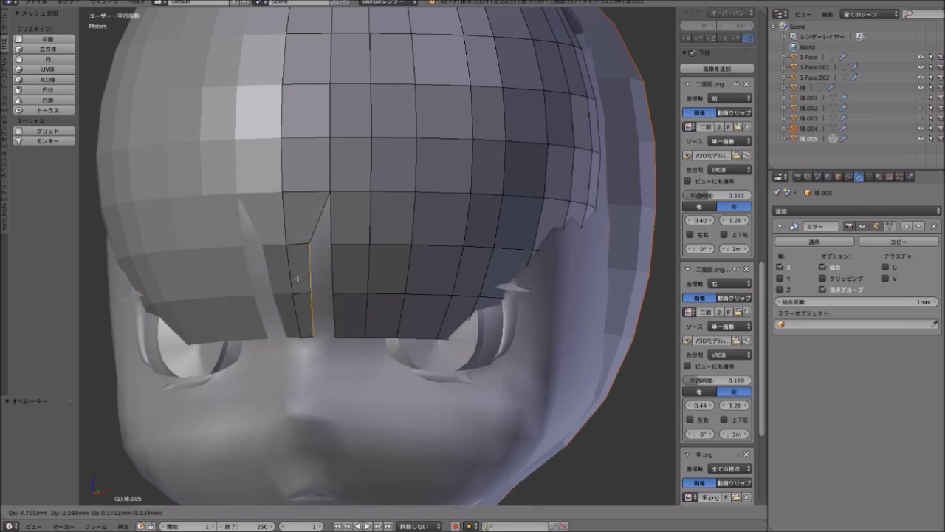
{"action": "right_click", "coordinate": [302, 275]}
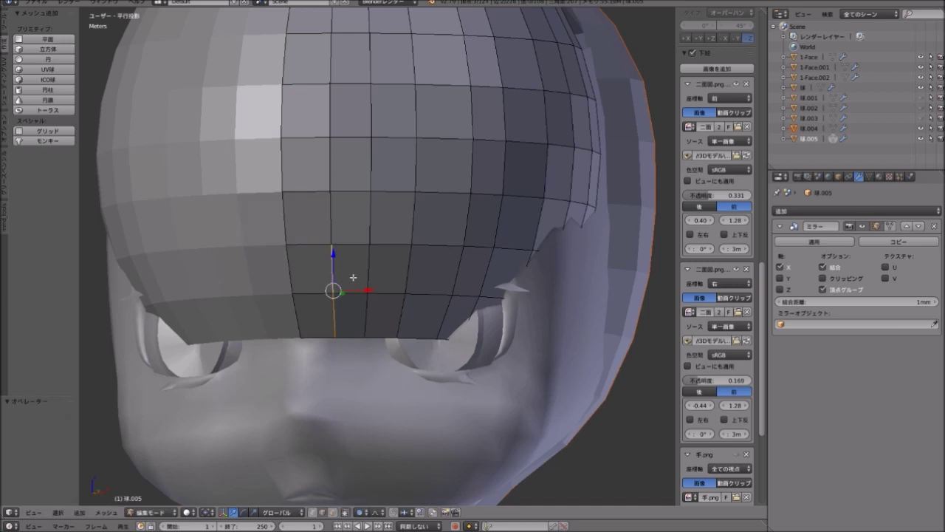
{"action": "key", "text": "v"}
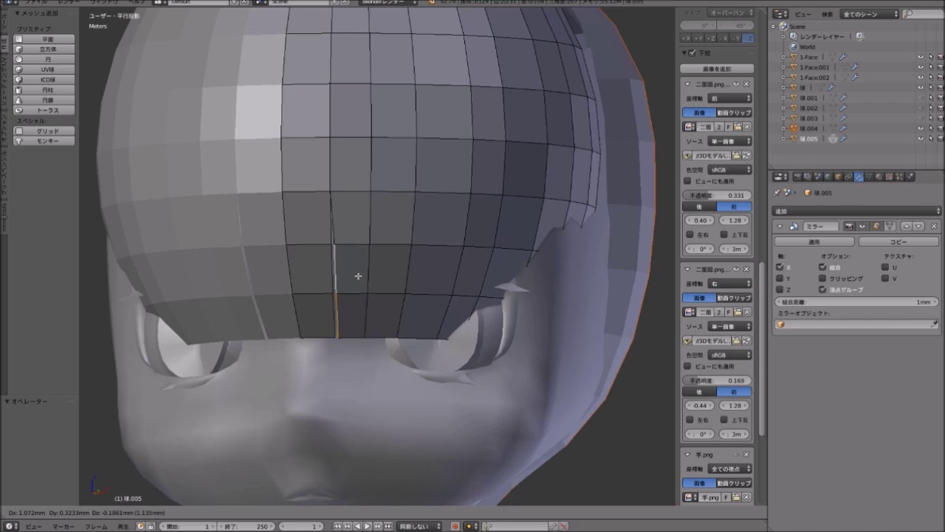
{"action": "left_click", "coordinate": [358, 276]}
{"action": "middle_click_drag", "start_coordinate": [359, 275], "coordinate": [357, 280]}
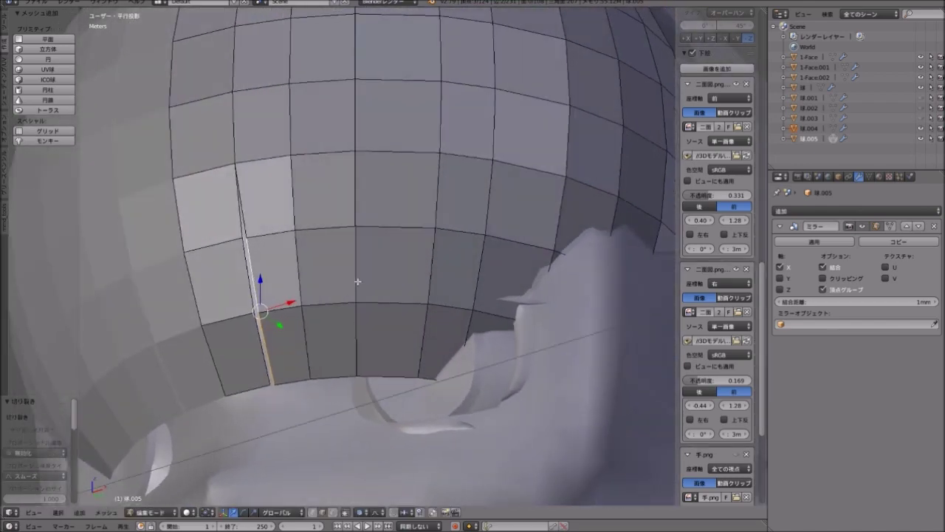
Select the lowest edges beside the seam and move the side edge into place.
{"action": "right_click", "coordinate": [357, 336]}
{"action": "right_click", "coordinate": [359, 272], "text": "alt"}
{"action": "right_click", "coordinate": [359, 329]}
{"action": "right_click", "coordinate": [358, 271], "text": "shift"}
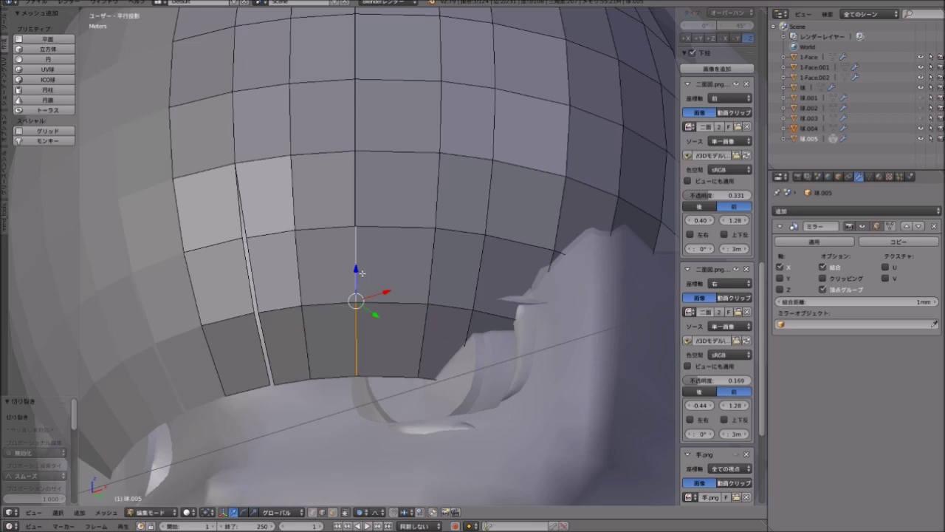
{"action": "mouse_move", "coordinate": [428, 281]}
{"action": "middle_mouse_down"}
{"action": "mouse_move", "coordinate": [417, 293]}
{"action": "mouse_move", "coordinate": [402, 292]}
{"action": "mouse_move", "coordinate": [409, 284]}
{"action": "mouse_move", "coordinate": [384, 291]}
{"action": "mouse_move", "coordinate": [416, 285]}
{"action": "mouse_move", "coordinate": [382, 281]}
{"action": "mouse_move", "coordinate": [365, 252]}
{"action": "middle_mouse_up"}
{"action": "right_click", "coordinate": [402, 292]}
{"action": "key", "text": "g"}
{"action": "left_click", "coordinate": [409, 284]}
{"action": "scroll", "coordinate": [416, 285], "scroll_direction": "down", "scroll_amount": 3}
Orbit to a three-quarter view of the face and turn on proportional editing.
{"action": "scroll", "coordinate": [366, 251], "scroll_direction": "up", "scroll_amount": 2}
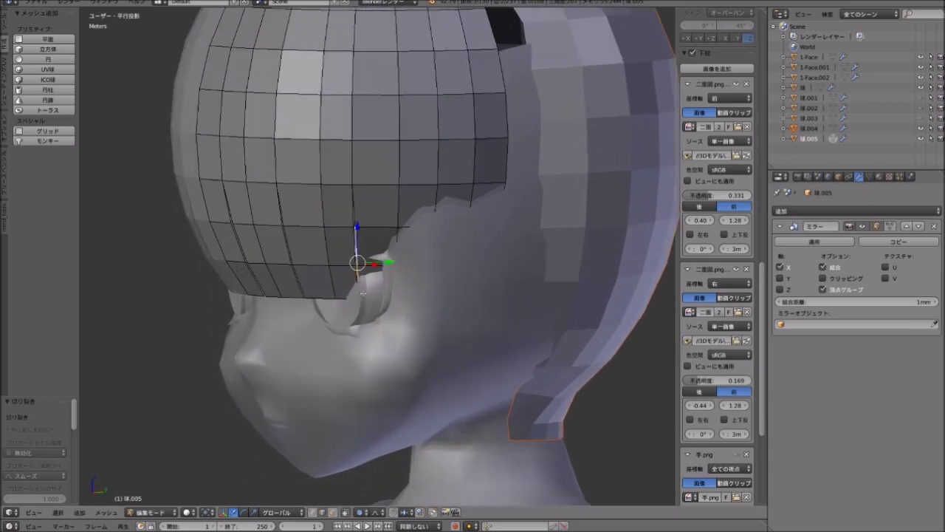
{"action": "scroll", "coordinate": [358, 210], "scroll_direction": "up", "scroll_amount": 2}
{"action": "mouse_move", "coordinate": [369, 301]}
{"action": "middle_mouse_down"}
{"action": "mouse_move", "coordinate": [336, 312]}
{"action": "mouse_move", "coordinate": [377, 294]}
{"action": "middle_mouse_up"}
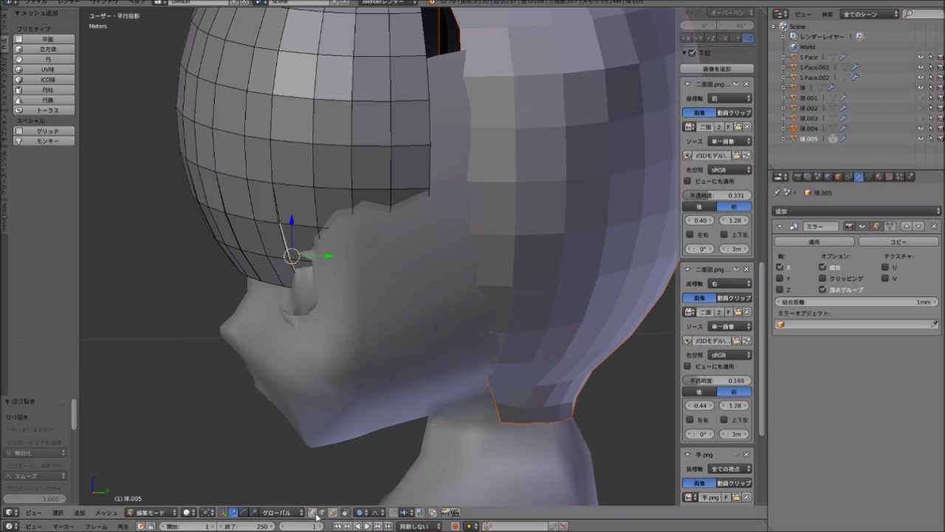
{"action": "middle_click_drag", "start_coordinate": [345, 297], "coordinate": [380, 297]}
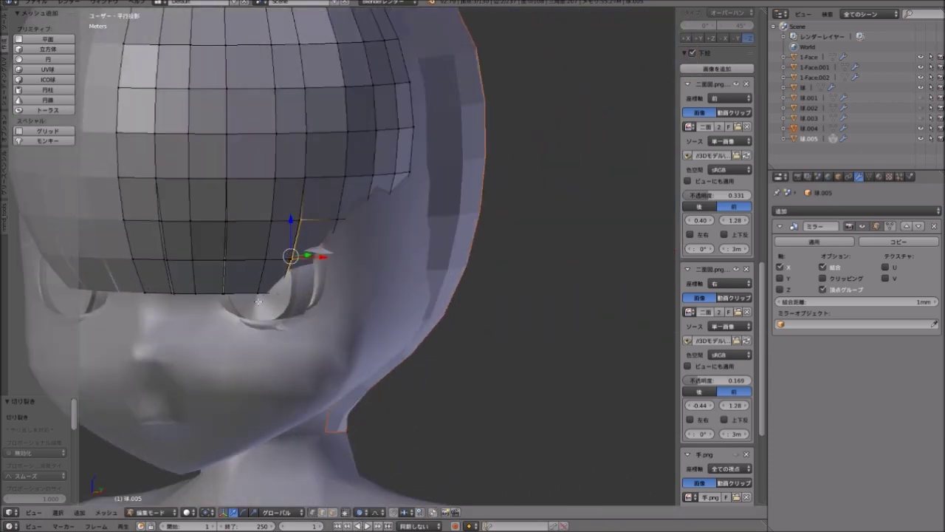
{"action": "middle_click_drag", "start_coordinate": [257, 301], "coordinate": [351, 492]}
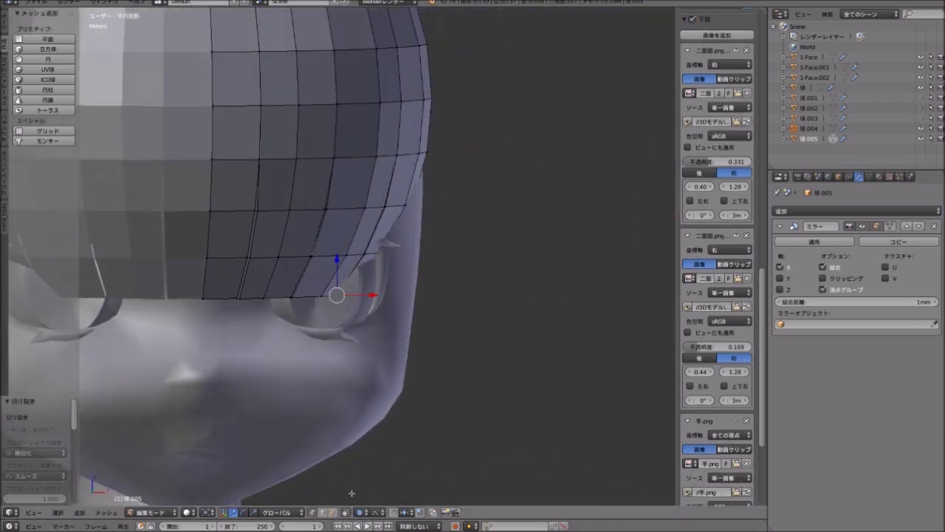
{"action": "left_click", "coordinate": [362, 511]}
{"action": "left_click", "coordinate": [369, 481]}
{"action": "middle_click_drag", "start_coordinate": [362, 317], "coordinate": [397, 303]}
Soft-move the hair's side and edge vertices to tighten them against the head.
{"action": "key", "text": "g"}
{"action": "scroll", "coordinate": [406, 305], "scroll_direction": "down", "scroll_amount": 4}
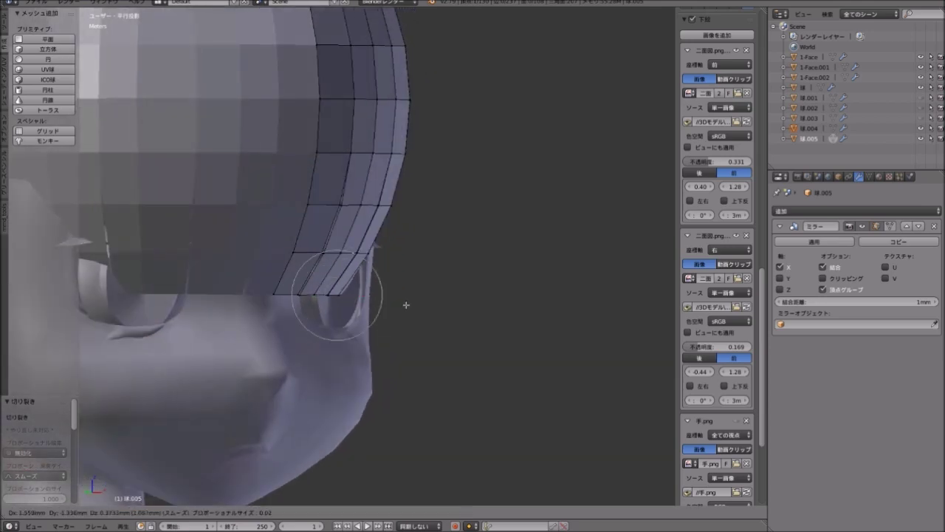
{"action": "scroll", "coordinate": [402, 303], "scroll_direction": "down", "scroll_amount": 3}
{"action": "scroll", "coordinate": [407, 302], "scroll_direction": "down", "scroll_amount": 3}
{"action": "left_click", "coordinate": [407, 302]}
{"action": "mouse_move", "coordinate": [407, 302]}
{"action": "middle_mouse_down"}
{"action": "mouse_move", "coordinate": [381, 308]}
{"action": "mouse_move", "coordinate": [424, 297]}
{"action": "mouse_move", "coordinate": [310, 309]}
{"action": "mouse_move", "coordinate": [414, 299]}
{"action": "middle_mouse_up"}
{"action": "key", "text": "g"}
{"action": "left_click", "coordinate": [435, 295]}
{"action": "scroll", "coordinate": [302, 309], "scroll_direction": "up", "scroll_amount": 3}
{"action": "key", "text": "g"}
{"action": "left_click", "coordinate": [290, 311]}
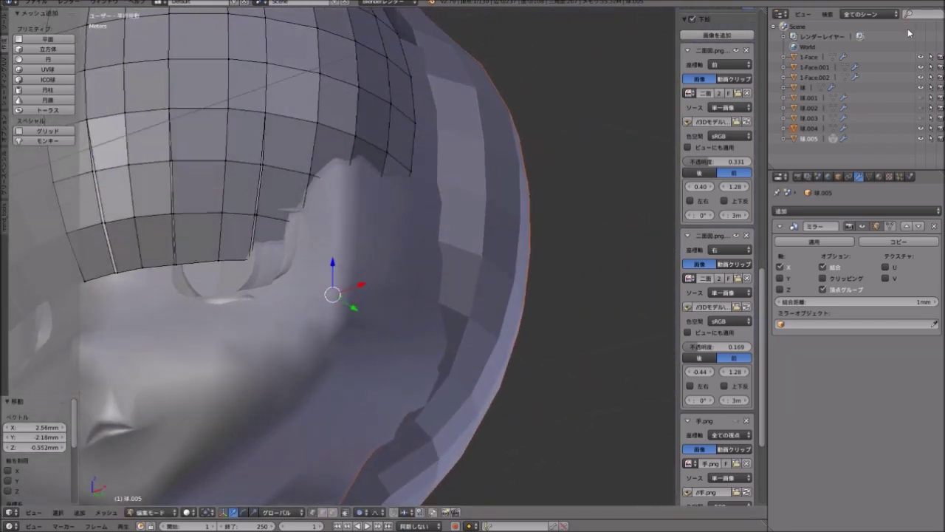
Move the vertices at the hair's side into place from the front and side views.
{"action": "mouse_move", "coordinate": [414, 221]}
{"action": "middle_mouse_down"}
{"action": "mouse_move", "coordinate": [392, 207]}
{"action": "mouse_move", "coordinate": [399, 214]}
{"action": "middle_mouse_up"}
{"action": "scroll", "coordinate": [392, 204], "scroll_direction": "up", "scroll_amount": 2}
{"action": "key", "text": "g"}
{"action": "left_click", "coordinate": [396, 219]}
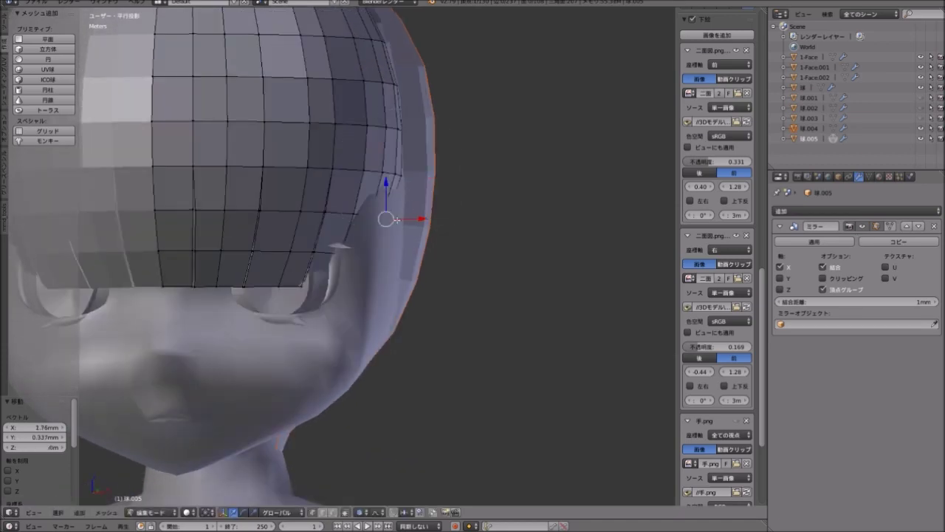
{"action": "scroll", "coordinate": [397, 219], "scroll_direction": "down", "scroll_amount": 1}
{"action": "key", "text": "g"}
{"action": "left_click", "coordinate": [424, 227]}
{"action": "middle_click_drag", "start_coordinate": [424, 228], "coordinate": [265, 253]}
{"action": "key", "text": "g"}
{"action": "left_click", "coordinate": [260, 253]}
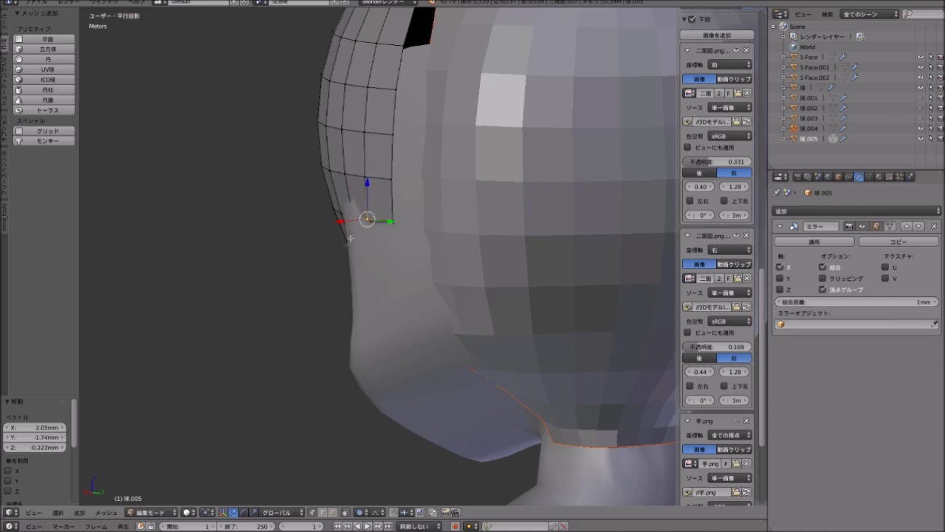
Move the vertices near the ear so the hair follows the head's contour there.
{"action": "middle_click_drag", "start_coordinate": [350, 238], "coordinate": [392, 262]}
{"action": "key", "text": "g"}
{"action": "left_click", "coordinate": [359, 181]}
{"action": "mouse_move", "coordinate": [359, 181]}
{"action": "middle_mouse_down"}
{"action": "mouse_move", "coordinate": [379, 276]}
{"action": "mouse_move", "coordinate": [339, 247]}
{"action": "middle_mouse_up"}
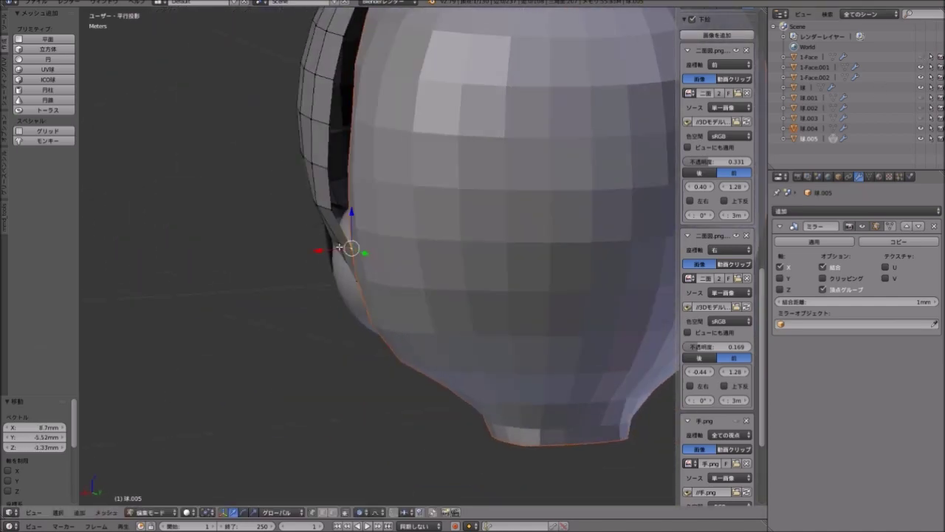
{"action": "key", "text": "g"}
{"action": "left_click", "coordinate": [359, 278]}
{"action": "mouse_move", "coordinate": [359, 279]}
{"action": "middle_mouse_down"}
{"action": "mouse_move", "coordinate": [401, 281]}
{"action": "mouse_move", "coordinate": [311, 273]}
{"action": "mouse_move", "coordinate": [301, 245]}
{"action": "middle_mouse_up"}
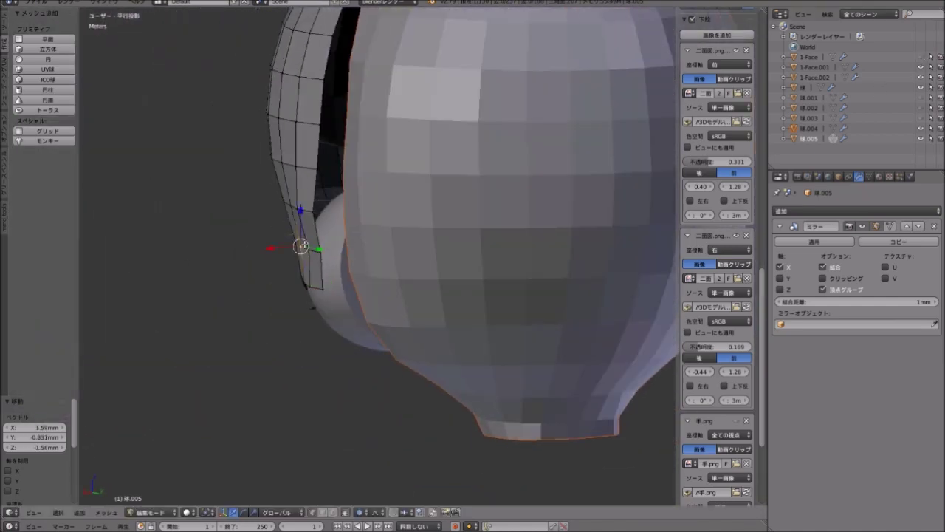
{"action": "key", "text": "g"}
{"action": "left_click", "coordinate": [274, 208]}
{"action": "mouse_move", "coordinate": [274, 208]}
{"action": "middle_mouse_down"}
{"action": "mouse_move", "coordinate": [391, 239]}
{"action": "mouse_move", "coordinate": [259, 209]}
{"action": "mouse_move", "coordinate": [325, 244]}
{"action": "middle_mouse_up"}
{"action": "key", "text": "g"}
Cancel an unwanted soft move and pick another vertex on the hair's lower edge.
{"action": "mouse_move", "coordinate": [354, 248]}
{"action": "middle_mouse_down"}
{"action": "mouse_move", "coordinate": [297, 254]}
{"action": "mouse_move", "coordinate": [430, 235]}
{"action": "mouse_move", "coordinate": [411, 150]}
{"action": "mouse_move", "coordinate": [405, 214]}
{"action": "mouse_move", "coordinate": [337, 211]}
{"action": "middle_mouse_up"}
{"action": "key", "text": "g"}
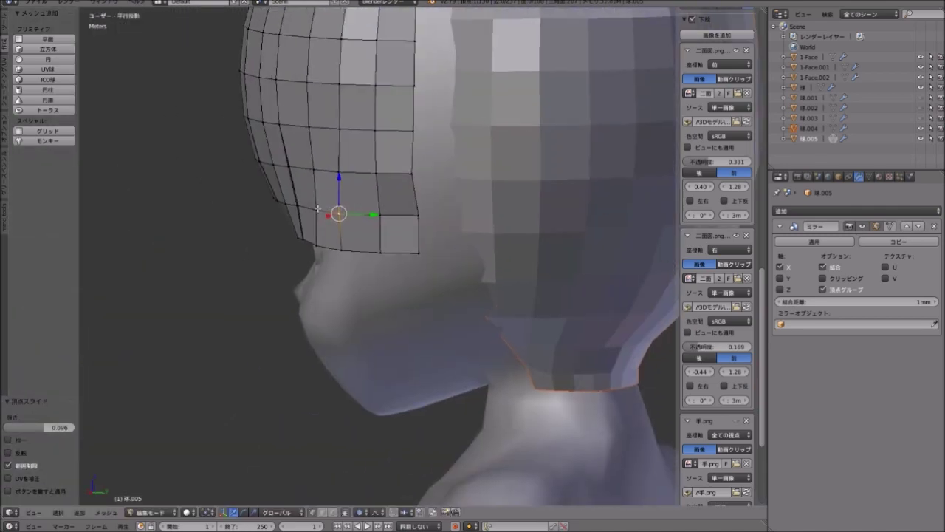
{"action": "key", "text": "g"}
{"action": "right_click", "coordinate": [301, 244]}
{"action": "mouse_move", "coordinate": [301, 244]}
{"action": "middle_mouse_down"}
{"action": "mouse_move", "coordinate": [347, 249]}
{"action": "mouse_move", "coordinate": [300, 291]}
{"action": "mouse_move", "coordinate": [385, 146]}
{"action": "middle_mouse_up"}
{"action": "key", "text": "g"}
{"action": "right_click", "coordinate": [347, 248]}
Move vertices along the hair's lower edge so it hugs the head.
{"action": "key", "text": "g"}
{"action": "left_click", "coordinate": [306, 244]}
{"action": "key", "text": "g"}
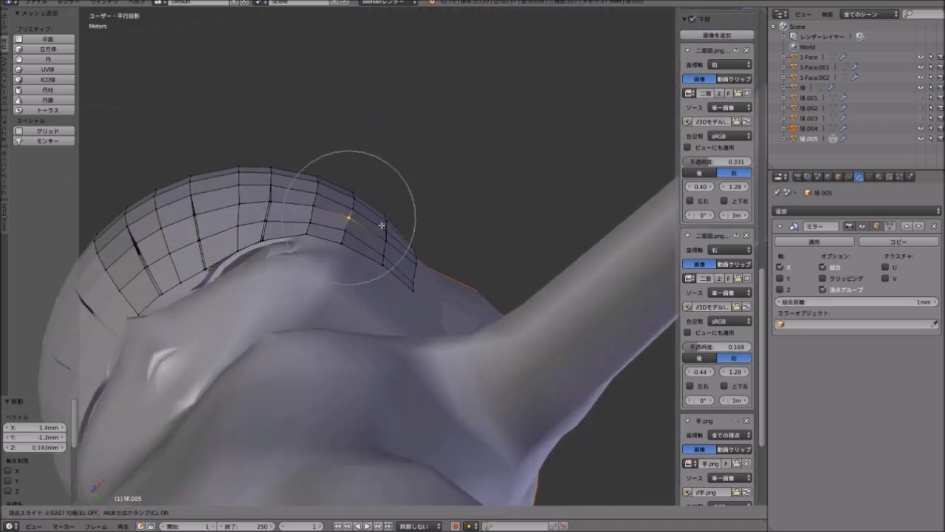
{"action": "left_click", "coordinate": [349, 220]}
{"action": "mouse_move", "coordinate": [349, 219]}
{"action": "middle_mouse_down"}
{"action": "mouse_move", "coordinate": [424, 171]}
{"action": "mouse_move", "coordinate": [349, 282]}
{"action": "mouse_move", "coordinate": [341, 218]}
{"action": "middle_mouse_up"}
{"action": "key", "text": "g"}
{"action": "left_click", "coordinate": [424, 171]}
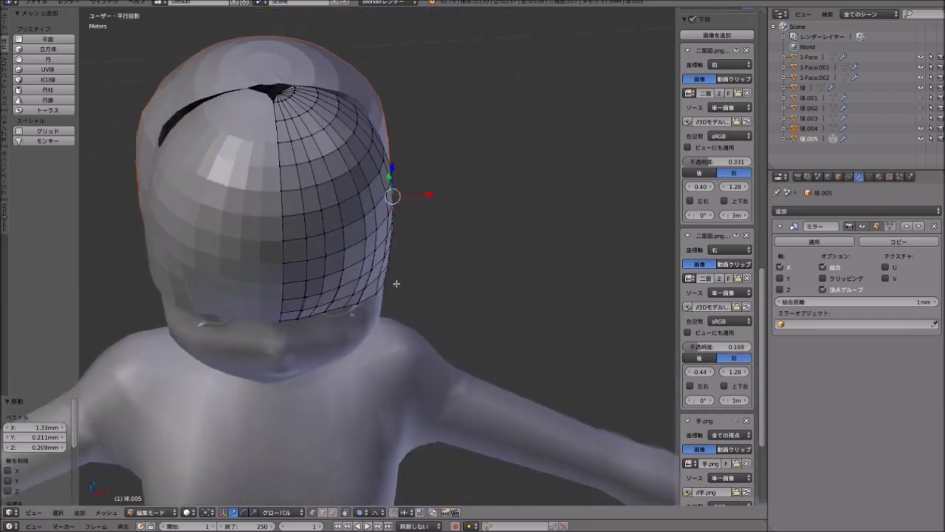
In front view, select a centre strand's bottom edge and change the proportional falloff.
{"action": "scroll", "coordinate": [341, 218], "scroll_direction": "up", "scroll_amount": 2}
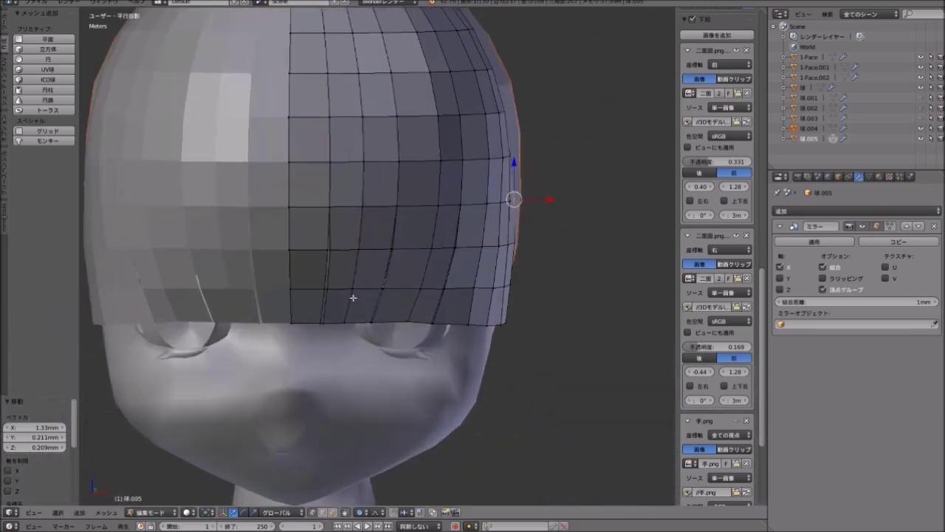
{"action": "scroll", "coordinate": [354, 298], "scroll_direction": "up", "scroll_amount": 2}
{"action": "scroll", "coordinate": [374, 274], "scroll_direction": "up", "scroll_amount": 2}
{"action": "key", "text": "KP_1"}
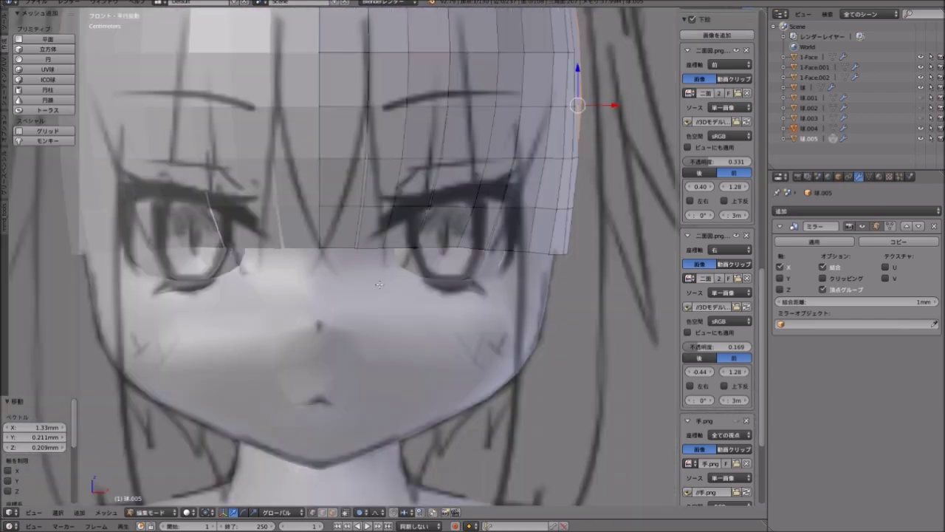
{"action": "scroll", "coordinate": [365, 281], "scroll_direction": "up", "scroll_amount": 3}
{"action": "scroll", "coordinate": [347, 266], "scroll_direction": "up", "scroll_amount": 2}
{"action": "right_click", "coordinate": [331, 254]}
{"action": "middle_click_drag", "start_coordinate": [332, 253], "coordinate": [422, 274], "text": "shift"}
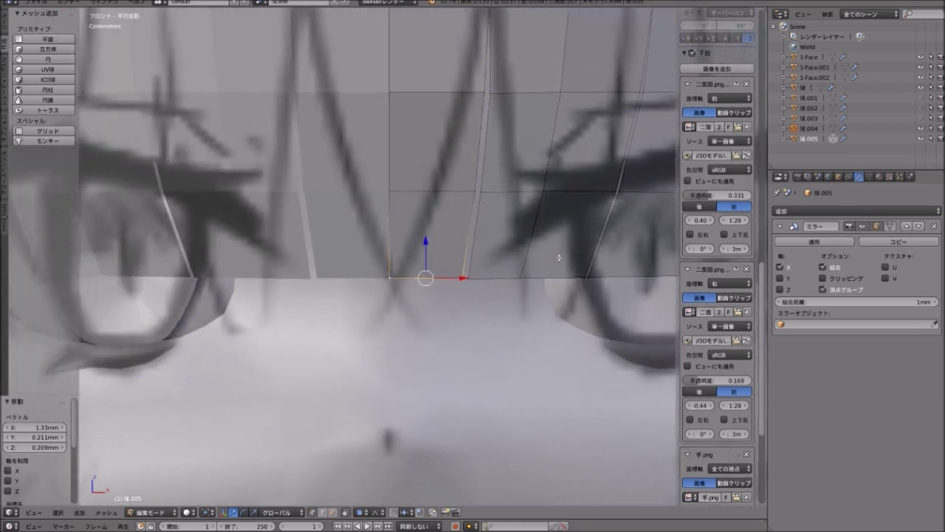
{"action": "key", "text": "c"}
{"action": "key", "text": "Escape"}
{"action": "key", "text": "ctrl+shift+Tab"}
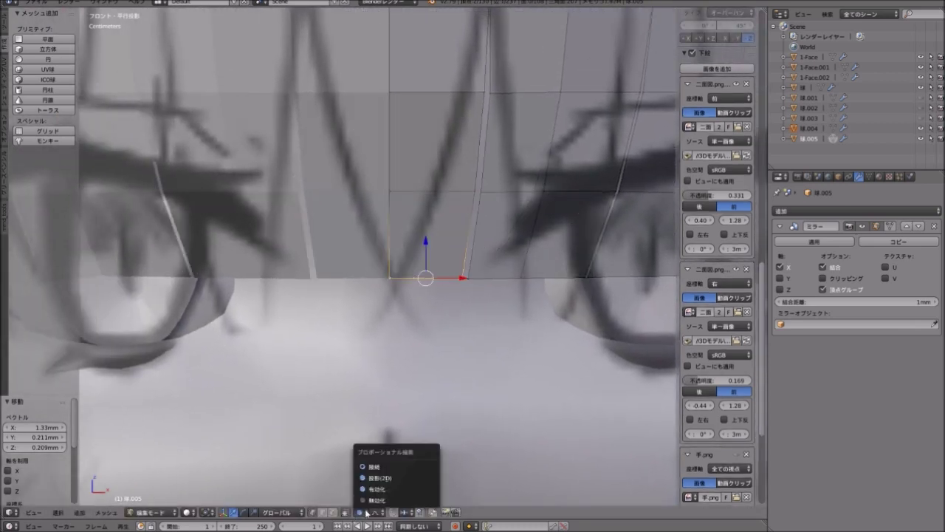
{"action": "left_click", "coordinate": [391, 462]}
Scale the strand's bottom edge down twice into a pointed bang tip.
{"action": "key", "text": "s"}
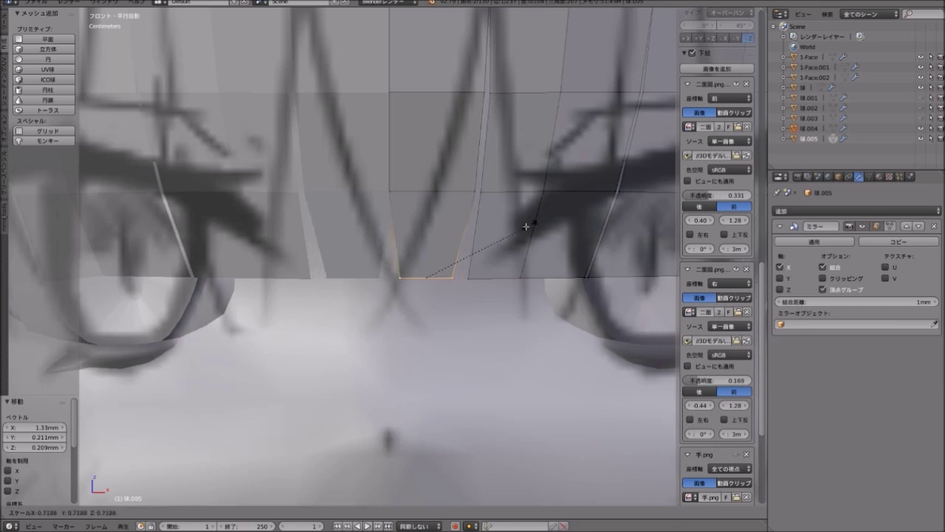
{"action": "key", "text": "Escape"}
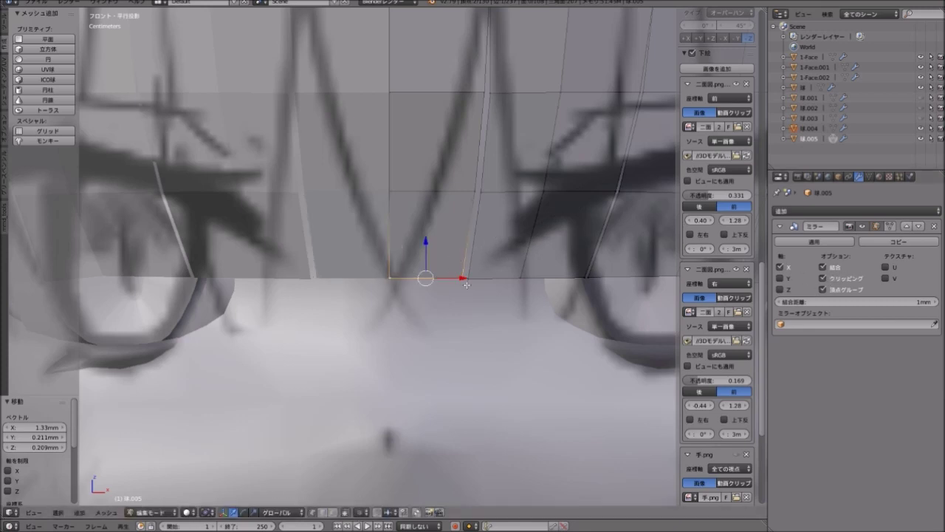
{"action": "key", "text": "s"}
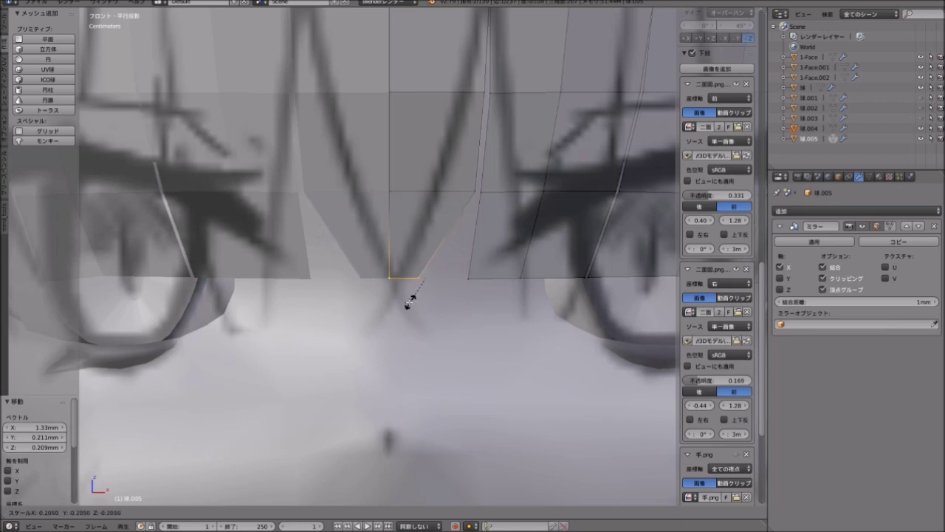
{"action": "left_click", "coordinate": [410, 301]}
{"action": "key", "text": "s"}
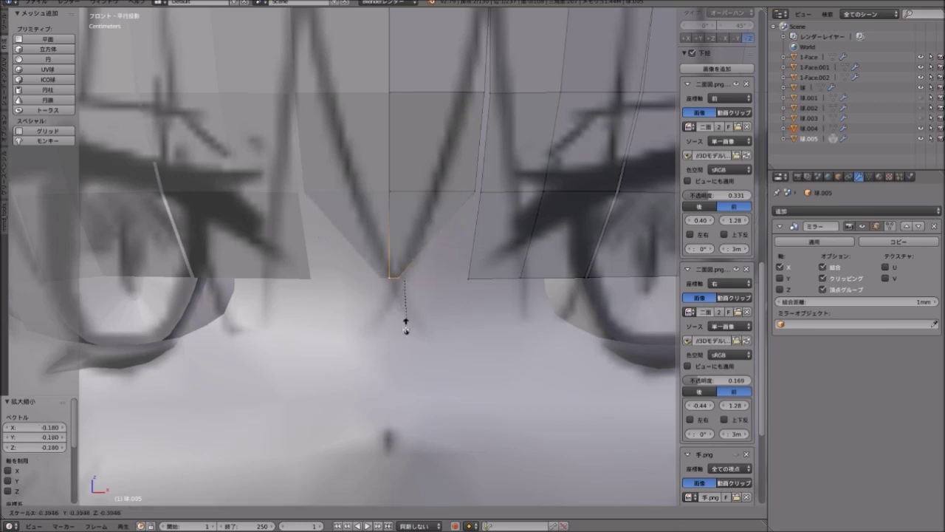
{"action": "left_click", "coordinate": [400, 354]}
{"action": "mouse_move", "coordinate": [347, 325]}
{"action": "middle_mouse_down"}
{"action": "mouse_move", "coordinate": [367, 303]}
{"action": "mouse_move", "coordinate": [441, 296]}
{"action": "mouse_move", "coordinate": [509, 255]}
{"action": "middle_mouse_up"}
Scale the next two bangs' bottom edges down into pointed tips.
{"action": "key", "text": "s"}
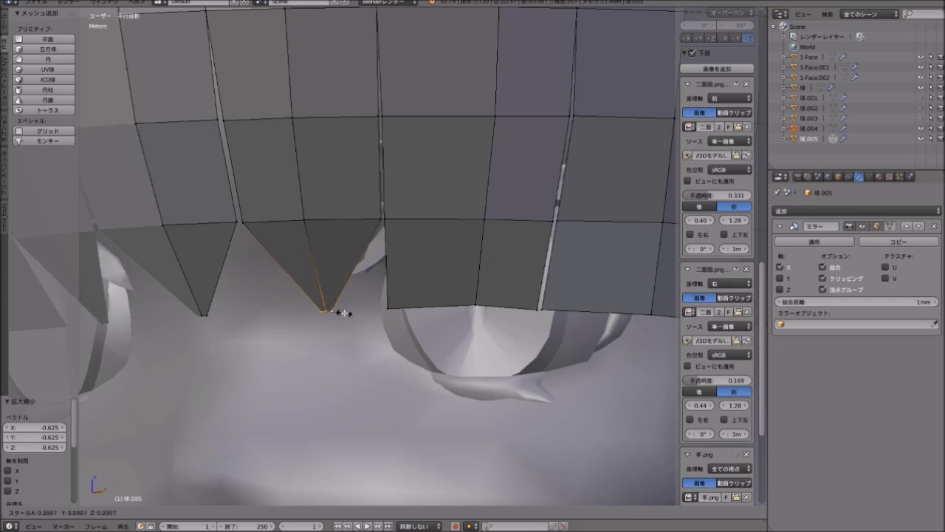
{"action": "left_click", "coordinate": [343, 312]}
{"action": "middle_click_drag", "start_coordinate": [343, 313], "coordinate": [389, 294]}
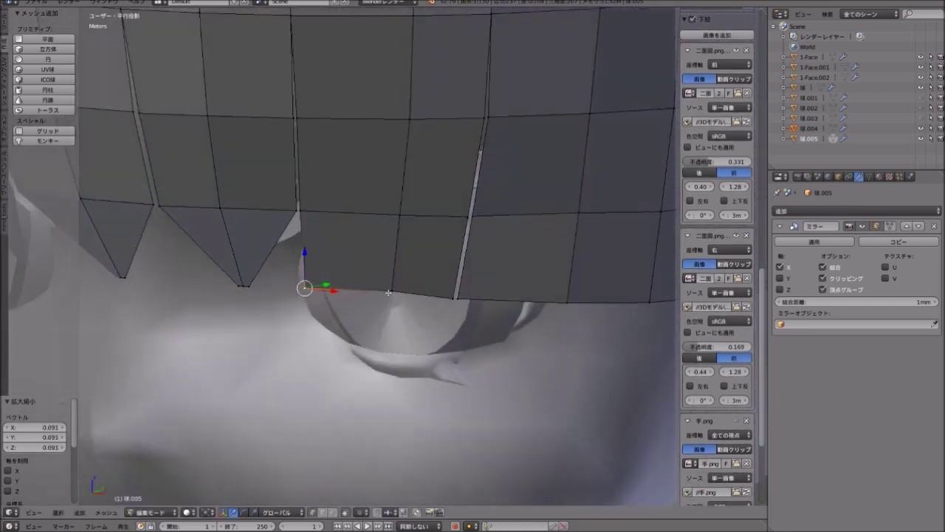
{"action": "right_click", "coordinate": [453, 300]}
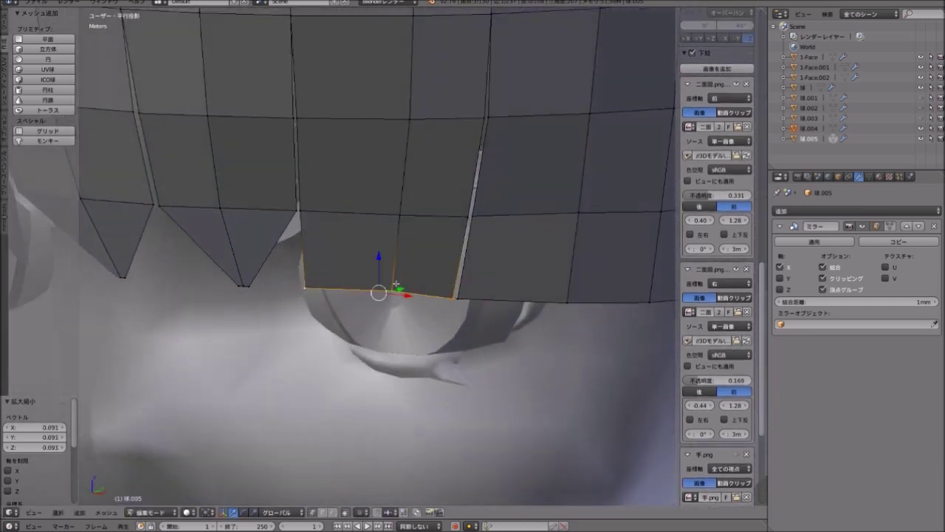
{"action": "key", "text": "s"}
{"action": "left_click", "coordinate": [383, 295]}
{"action": "middle_click_drag", "start_coordinate": [384, 294], "coordinate": [392, 254]}
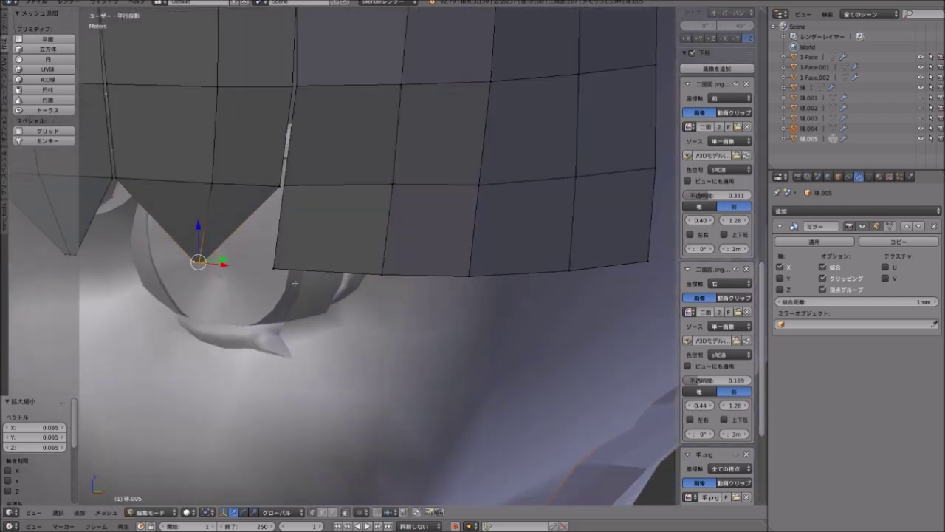
Select another bangs bottom edge and pinch it into a pointed tip.
{"action": "right_click", "coordinate": [395, 251], "text": "shift"}
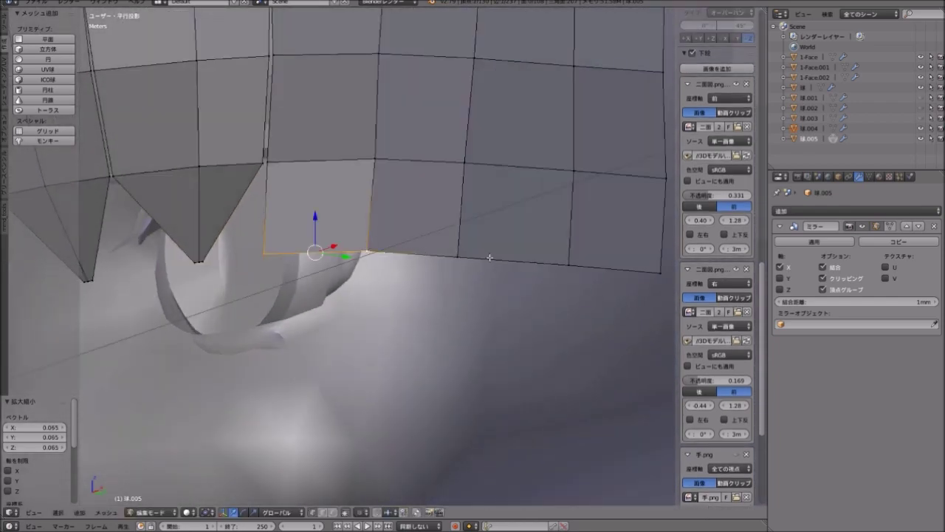
{"action": "middle_click_drag", "start_coordinate": [452, 261], "coordinate": [343, 502]}
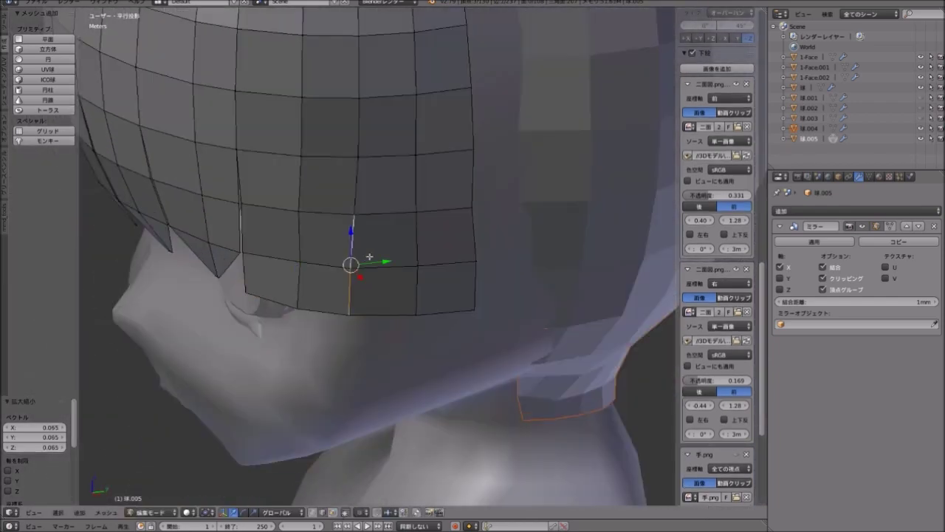
{"action": "mouse_move", "coordinate": [369, 256]}
{"action": "middle_mouse_down"}
{"action": "mouse_move", "coordinate": [283, 335]}
{"action": "mouse_move", "coordinate": [312, 221]}
{"action": "middle_mouse_up"}
{"action": "right_click", "coordinate": [400, 329]}
{"action": "key", "text": "s"}
{"action": "middle_click_drag", "start_coordinate": [418, 227], "coordinate": [407, 240]}
{"action": "key", "text": "s"}
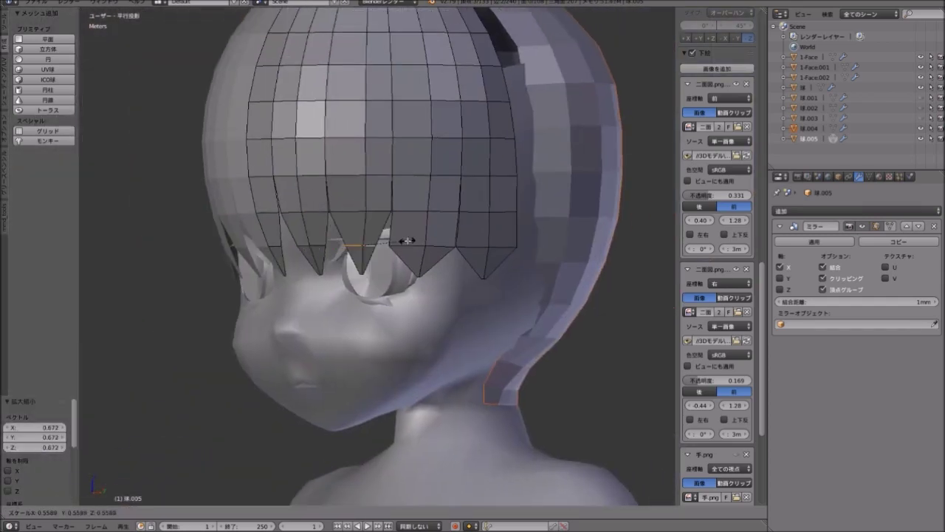
{"action": "mouse_move", "coordinate": [480, 239]}
{"action": "middle_mouse_down"}
{"action": "mouse_move", "coordinate": [410, 202]}
{"action": "mouse_move", "coordinate": [433, 221]}
{"action": "mouse_move", "coordinate": [370, 268]}
{"action": "mouse_move", "coordinate": [375, 236]}
{"action": "mouse_move", "coordinate": [333, 273]}
{"action": "middle_mouse_up"}
{"action": "left_click", "coordinate": [409, 204]}
Select the pole vertex at the top of the hair and move it toward the crown gap.
{"action": "middle_click_drag", "start_coordinate": [368, 241], "coordinate": [305, 287]}
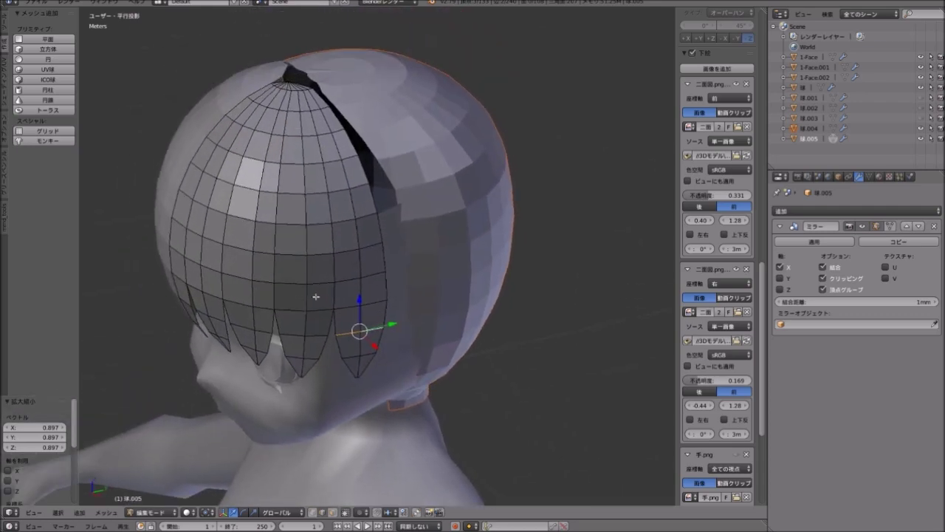
{"action": "scroll", "coordinate": [305, 286], "scroll_direction": "up", "scroll_amount": 1}
{"action": "scroll", "coordinate": [303, 289], "scroll_direction": "up", "scroll_amount": 3}
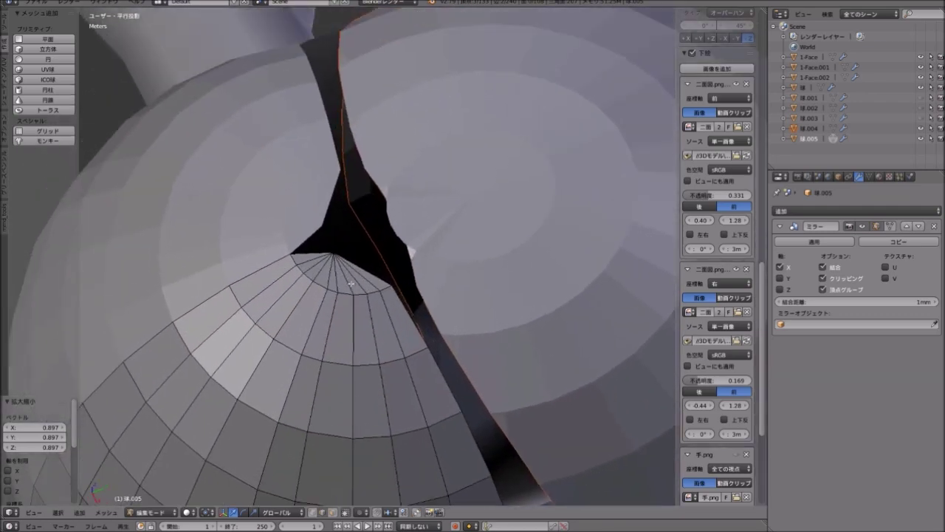
{"action": "scroll", "coordinate": [301, 292], "scroll_direction": "up", "scroll_amount": 2}
{"action": "scroll", "coordinate": [301, 293], "scroll_direction": "up", "scroll_amount": 2}
{"action": "mouse_move", "coordinate": [301, 293]}
{"action": "middle_mouse_down"}
{"action": "mouse_move", "coordinate": [498, 325]}
{"action": "mouse_move", "coordinate": [338, 468]}
{"action": "middle_mouse_up"}
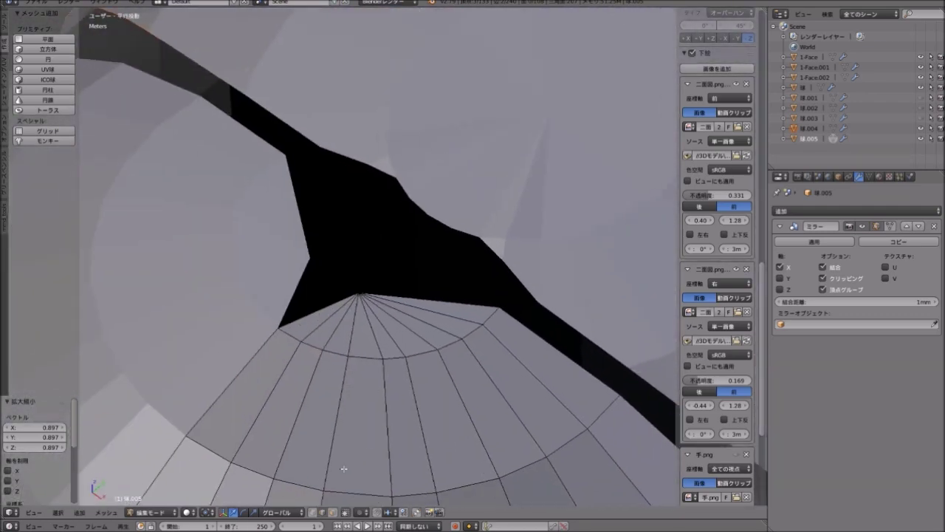
{"action": "right_click", "coordinate": [362, 297]}
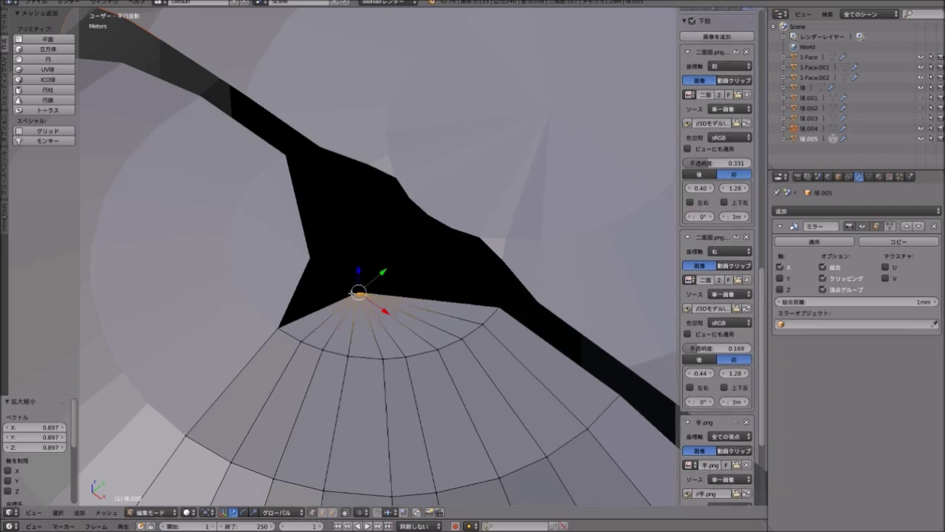
{"action": "mouse_move", "coordinate": [362, 297]}
{"action": "middle_mouse_down"}
{"action": "mouse_move", "coordinate": [386, 332]}
{"action": "mouse_move", "coordinate": [394, 382]}
{"action": "middle_mouse_up"}
{"action": "key", "text": "g"}
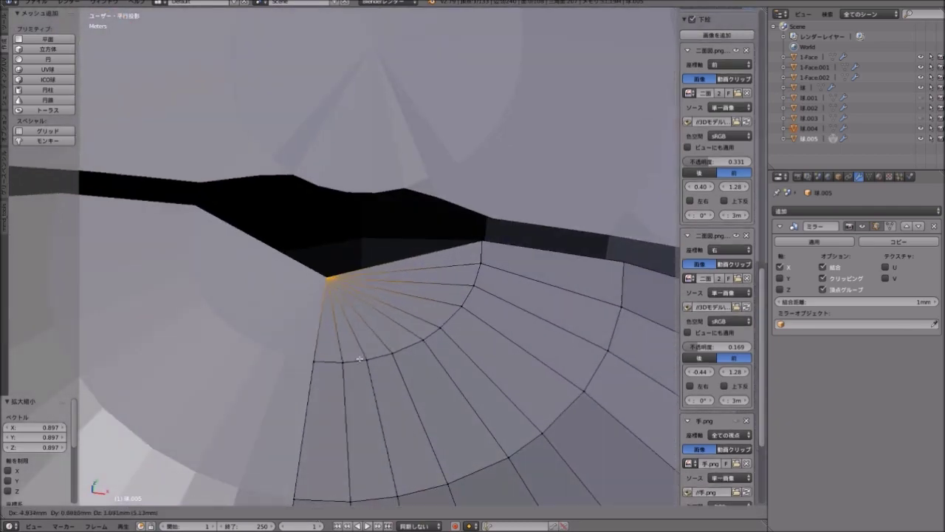
{"action": "left_click", "coordinate": [338, 306]}
Move the pole vertex again to close the gap, checking from the side and front.
{"action": "mouse_move", "coordinate": [338, 307]}
{"action": "middle_mouse_down"}
{"action": "mouse_move", "coordinate": [354, 327]}
{"action": "mouse_move", "coordinate": [317, 291]}
{"action": "middle_mouse_up"}
{"action": "key", "text": "g"}
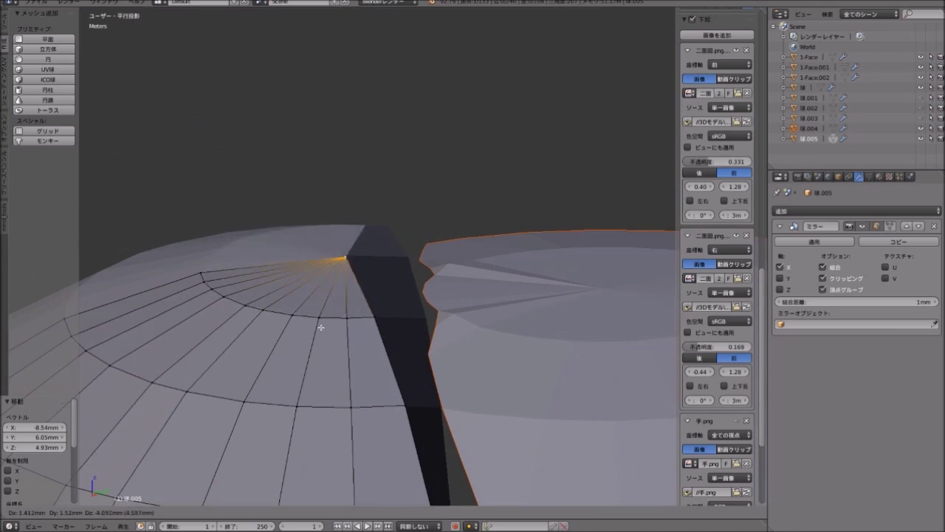
{"action": "scroll", "coordinate": [325, 337], "scroll_direction": "down", "scroll_amount": 3}
{"action": "scroll", "coordinate": [325, 337], "scroll_direction": "down", "scroll_amount": 1}
{"action": "scroll", "coordinate": [404, 306], "scroll_direction": "down", "scroll_amount": 3}
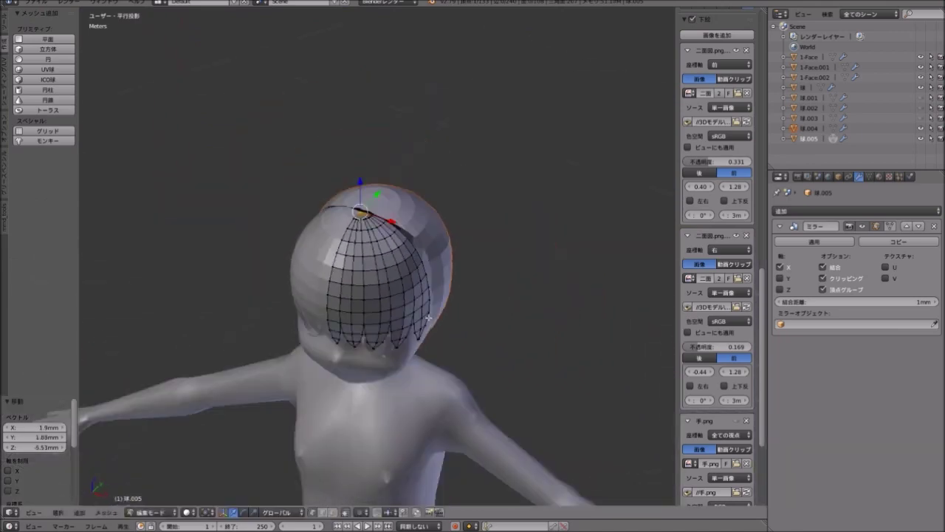
{"action": "scroll", "coordinate": [404, 306], "scroll_direction": "down", "scroll_amount": 1}
{"action": "scroll", "coordinate": [404, 307], "scroll_direction": "up", "scroll_amount": 3}
{"action": "mouse_move", "coordinate": [404, 307]}
{"action": "middle_mouse_down"}
{"action": "mouse_move", "coordinate": [316, 304]}
{"action": "mouse_move", "coordinate": [325, 317]}
{"action": "middle_mouse_up"}
{"action": "scroll", "coordinate": [325, 318], "scroll_direction": "down", "scroll_amount": 4}
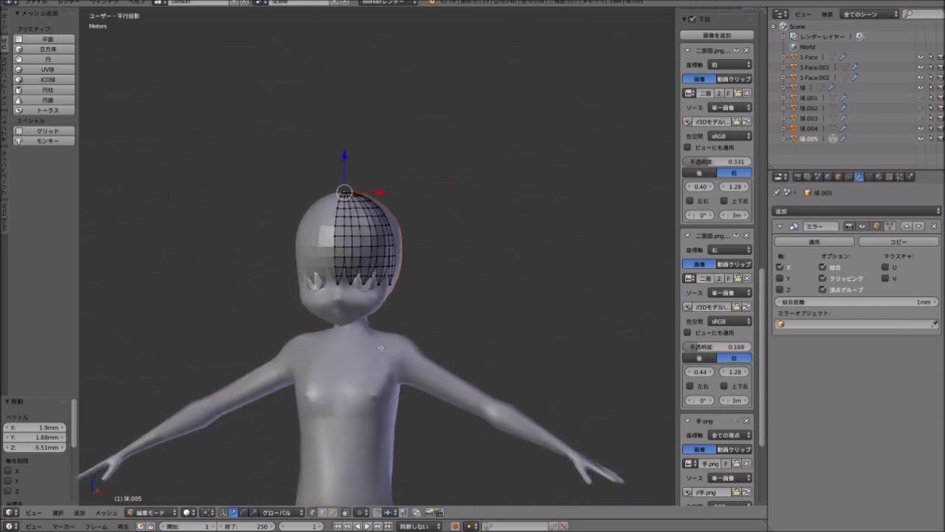
{"action": "scroll", "coordinate": [366, 283], "scroll_direction": "up", "scroll_amount": 4}
{"action": "middle_click_drag", "start_coordinate": [366, 283], "coordinate": [311, 302]}
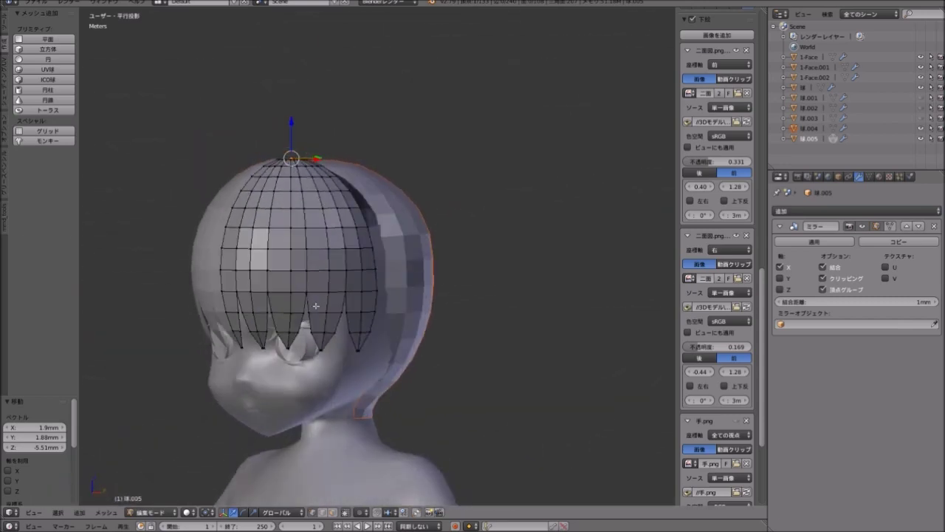
{"action": "scroll", "coordinate": [316, 305], "scroll_direction": "down", "scroll_amount": 5}
{"action": "scroll", "coordinate": [321, 334], "scroll_direction": "up", "scroll_amount": 2}
{"action": "key", "text": "KP_1"}
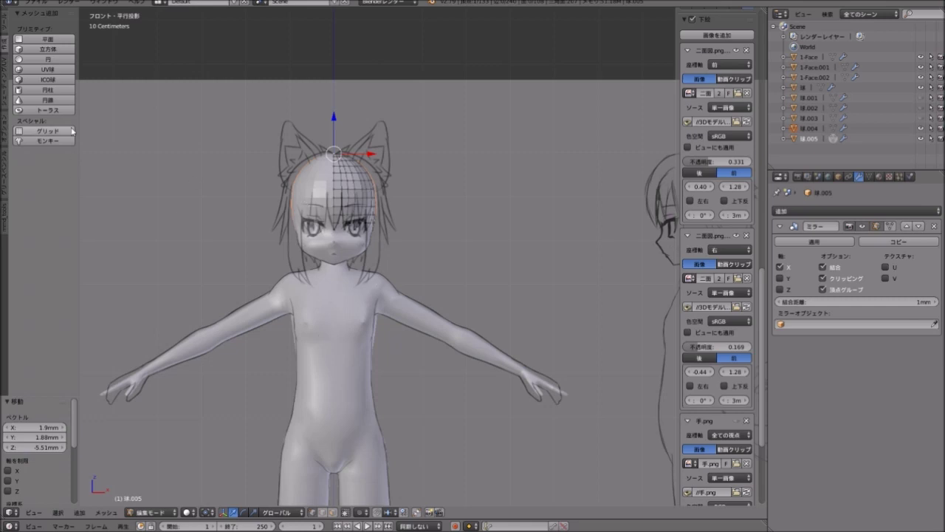
Add a UV sphere inside the hair mesh, then undo it.
{"action": "left_click", "coordinate": [6, 23]}
{"action": "left_click", "coordinate": [5, 40]}
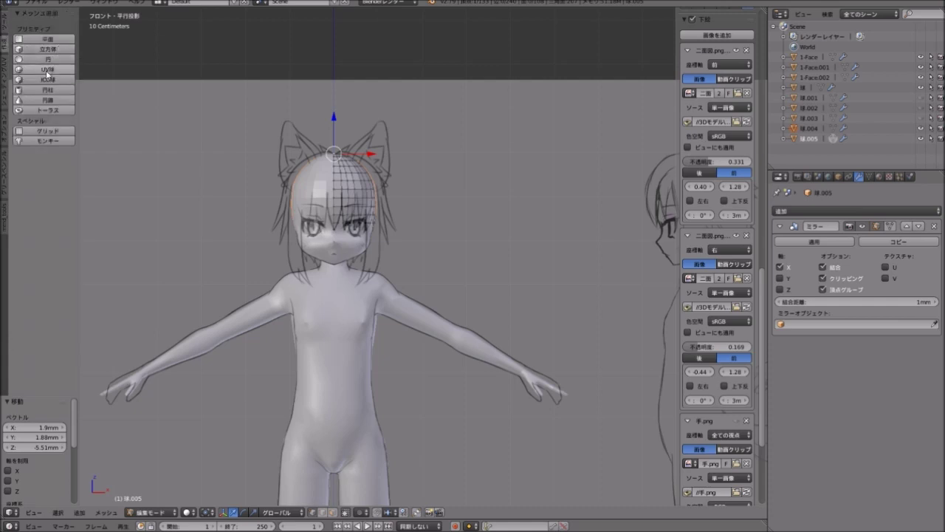
{"action": "left_click", "coordinate": [46, 70]}
{"action": "scroll", "coordinate": [408, 263], "scroll_direction": "down", "scroll_amount": 3}
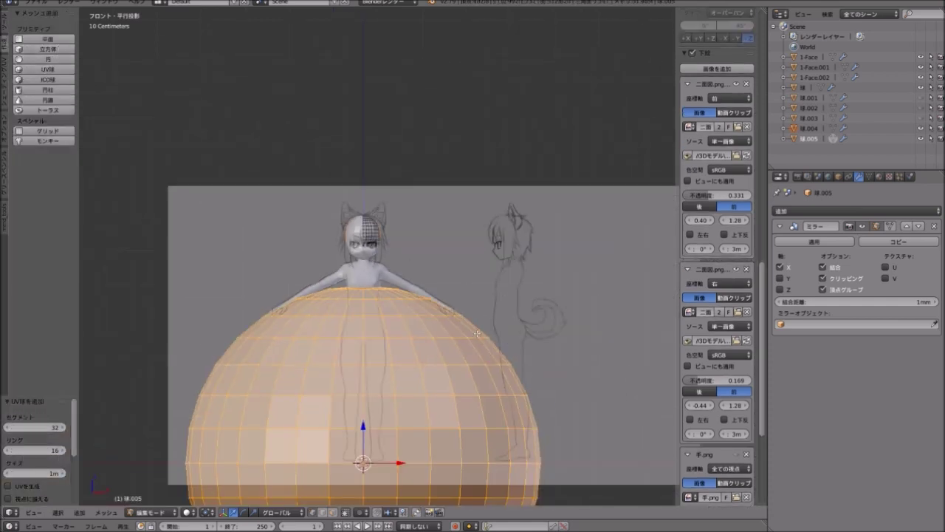
{"action": "key", "text": "ctrl+z"}
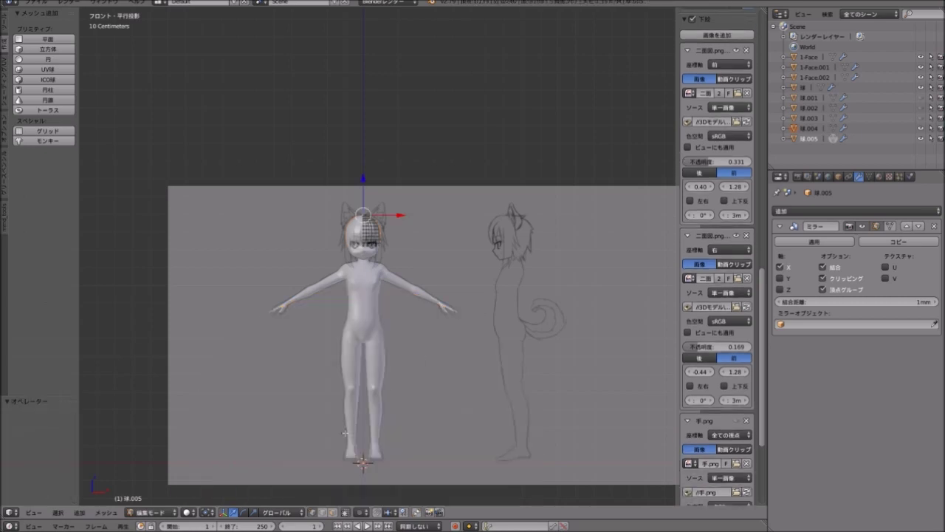
In Object Mode, add a separate UV sphere (32 segments, 16 rings, 1 m) and view it from the right side.
{"action": "left_click", "coordinate": [156, 513]}
{"action": "left_click", "coordinate": [159, 503]}
{"action": "mouse_move", "coordinate": [333, 376]}
{"action": "middle_mouse_down"}
{"action": "mouse_move", "coordinate": [396, 330]}
{"action": "mouse_move", "coordinate": [386, 343]}
{"action": "middle_mouse_up"}
{"action": "scroll", "coordinate": [399, 349], "scroll_direction": "up", "scroll_amount": 2}
{"action": "scroll", "coordinate": [347, 343], "scroll_direction": "up", "scroll_amount": 2}
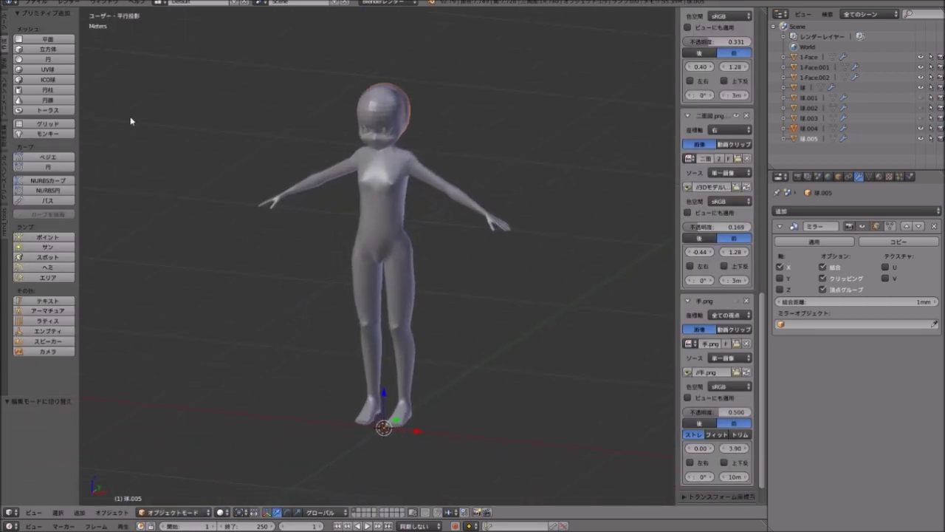
{"action": "left_click", "coordinate": [46, 68]}
{"action": "scroll", "coordinate": [293, 263], "scroll_direction": "down", "scroll_amount": 3}
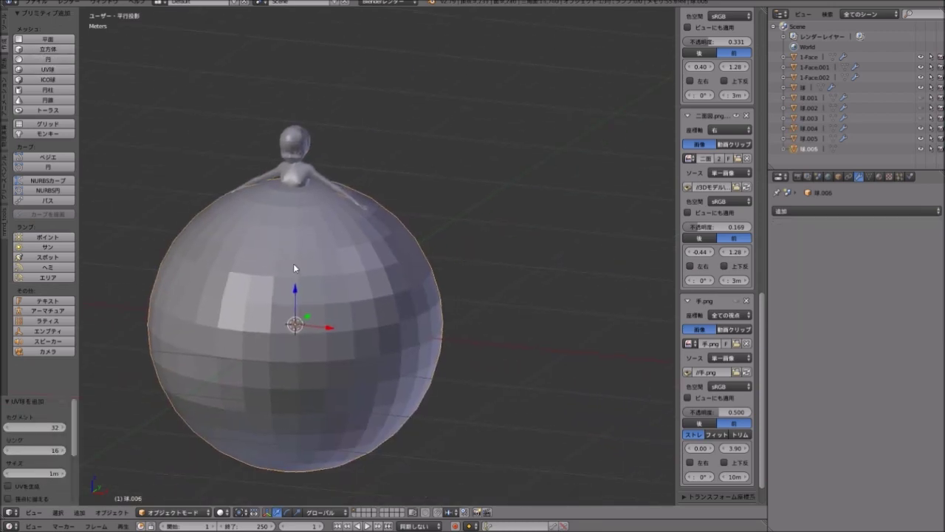
{"action": "mouse_move", "coordinate": [293, 263]}
{"action": "middle_mouse_down"}
{"action": "mouse_move", "coordinate": [295, 276]}
{"action": "mouse_move", "coordinate": [317, 275]}
{"action": "mouse_move", "coordinate": [371, 383]}
{"action": "middle_mouse_up"}
{"action": "key", "text": "KP_3"}
{"action": "left_click", "coordinate": [175, 512]}
In Edit Mode, raise the sphere and shrink it to fit around the head.
{"action": "left_click", "coordinate": [170, 483]}
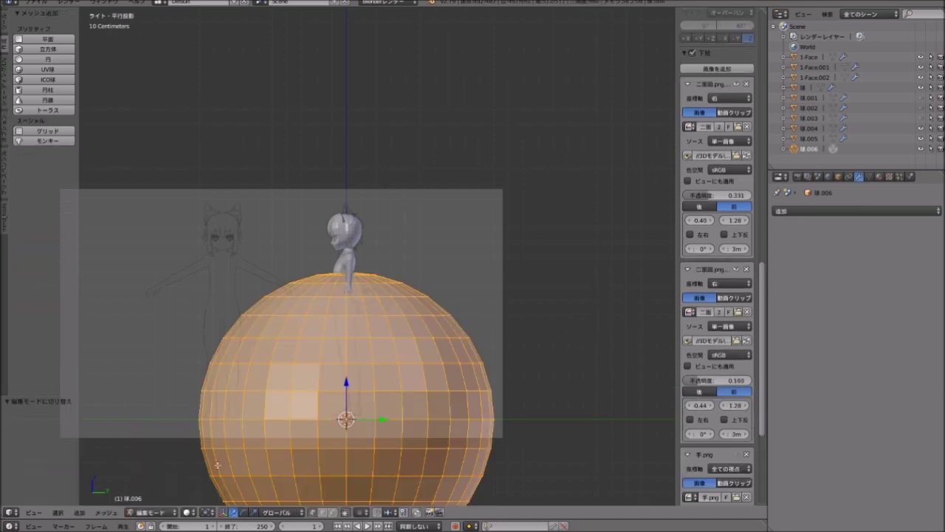
{"action": "key", "text": "g"}
{"action": "left_click", "coordinate": [348, 413]}
{"action": "key", "text": "s"}
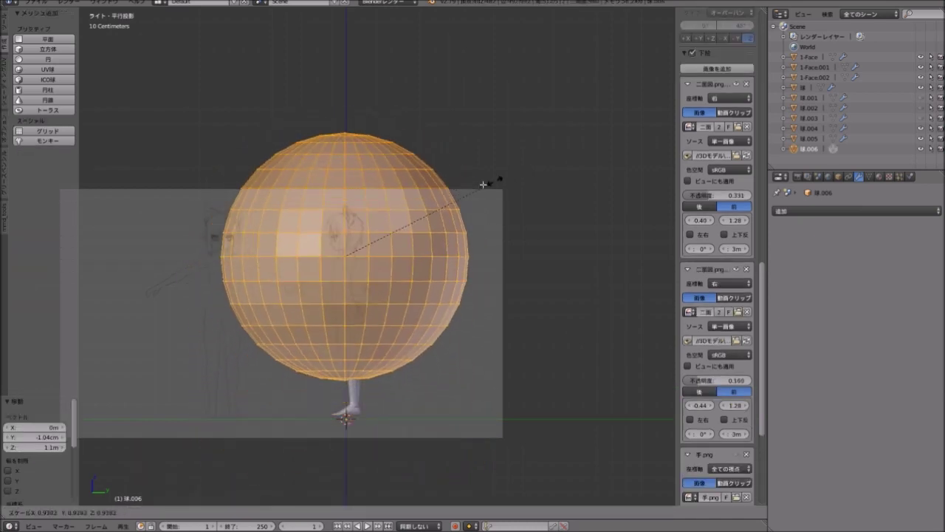
{"action": "left_click", "coordinate": [362, 258]}
{"action": "scroll", "coordinate": [278, 237], "scroll_direction": "up", "scroll_amount": 3}
{"action": "scroll", "coordinate": [295, 206], "scroll_direction": "up", "scroll_amount": 2}
{"action": "key", "text": "g"}
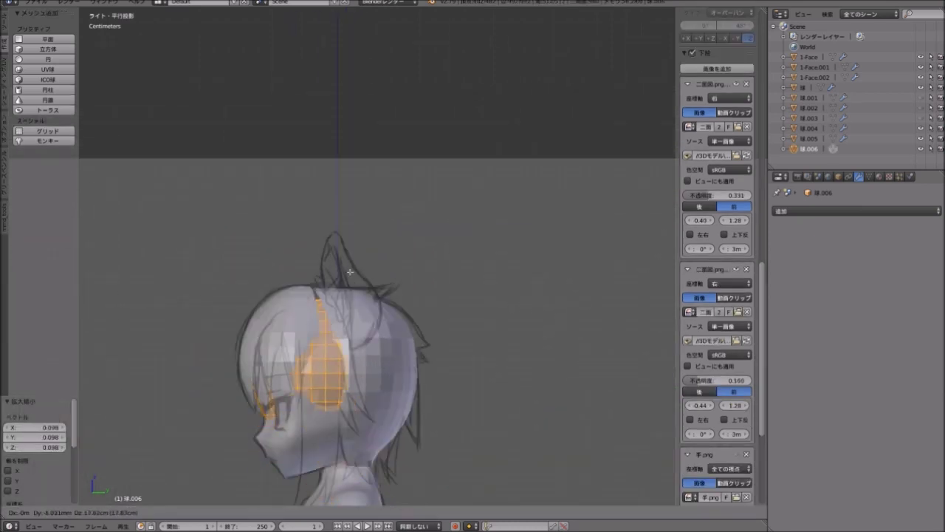
{"action": "left_click", "coordinate": [362, 207]}
Enlarge the hair sphere to 1.108, shift it over the forehead, and return to Object Mode.
{"action": "scroll", "coordinate": [362, 208], "scroll_direction": "up", "scroll_amount": 2}
{"action": "key", "text": "s"}
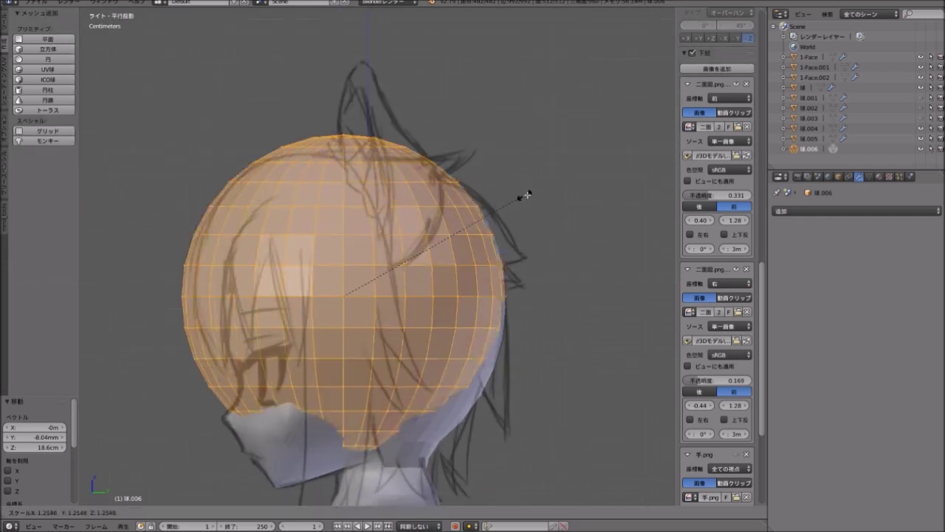
{"action": "left_click", "coordinate": [499, 200]}
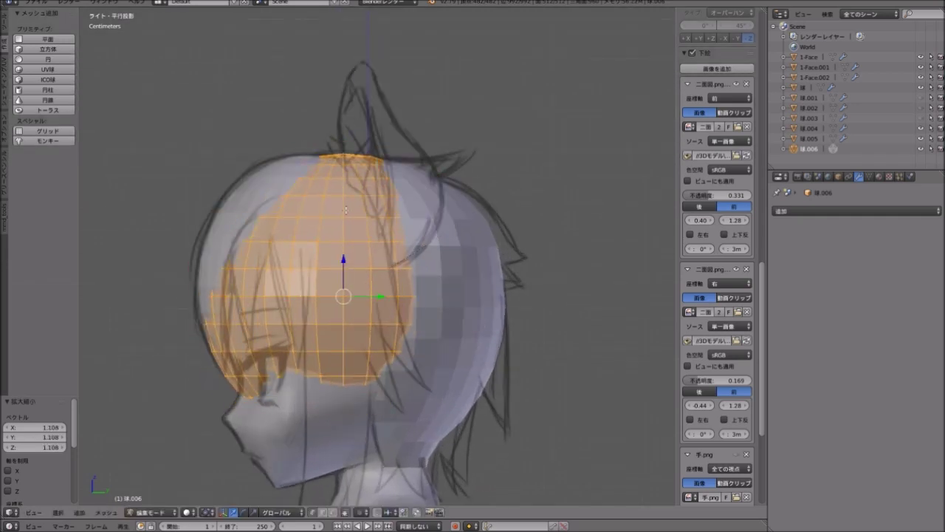
{"action": "middle_click_drag", "start_coordinate": [346, 359], "coordinate": [351, 142], "text": "shift"}
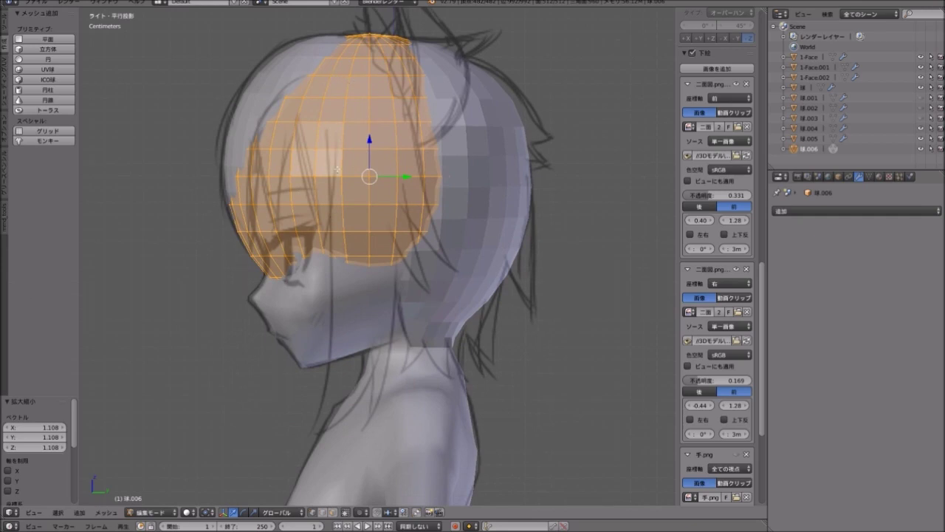
{"action": "middle_click_drag", "start_coordinate": [386, 189], "coordinate": [376, 235], "text": "shift"}
{"action": "key", "text": "g"}
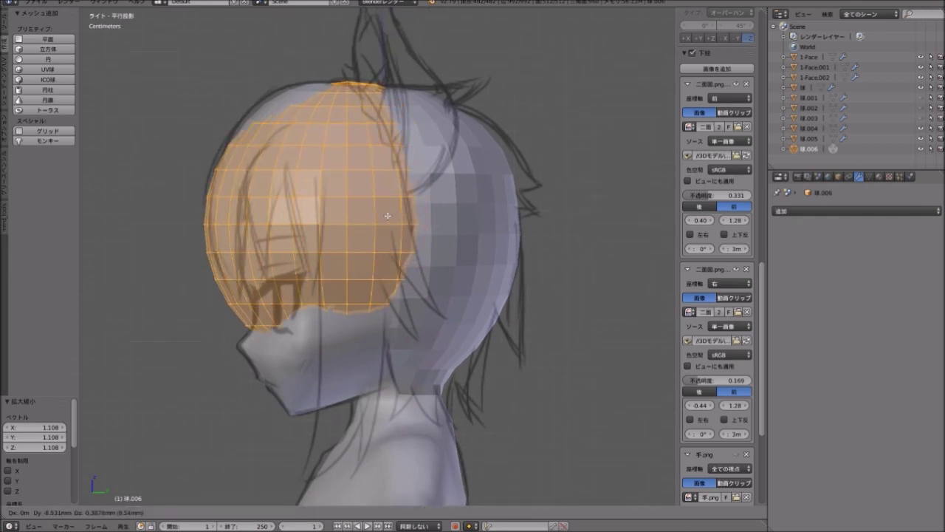
{"action": "left_click", "coordinate": [391, 215]}
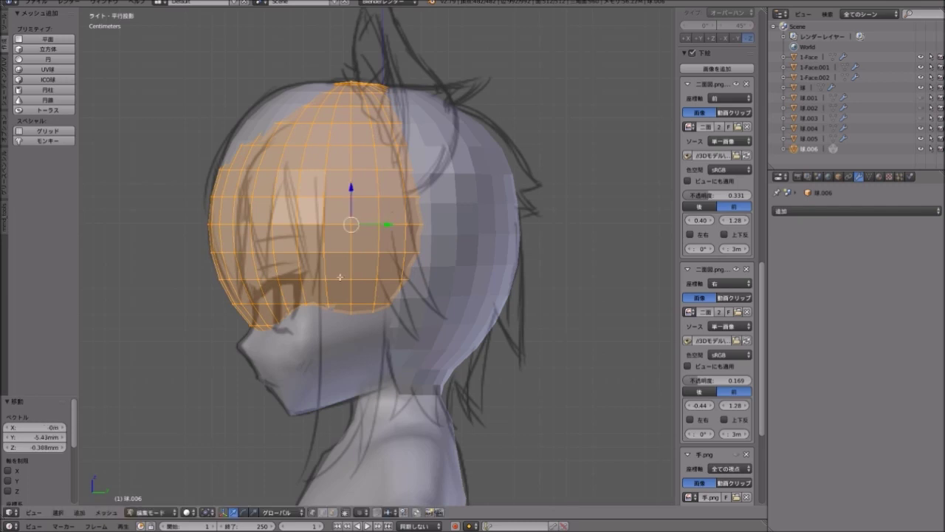
{"action": "middle_click_drag", "start_coordinate": [314, 322], "coordinate": [346, 310], "text": "shift"}
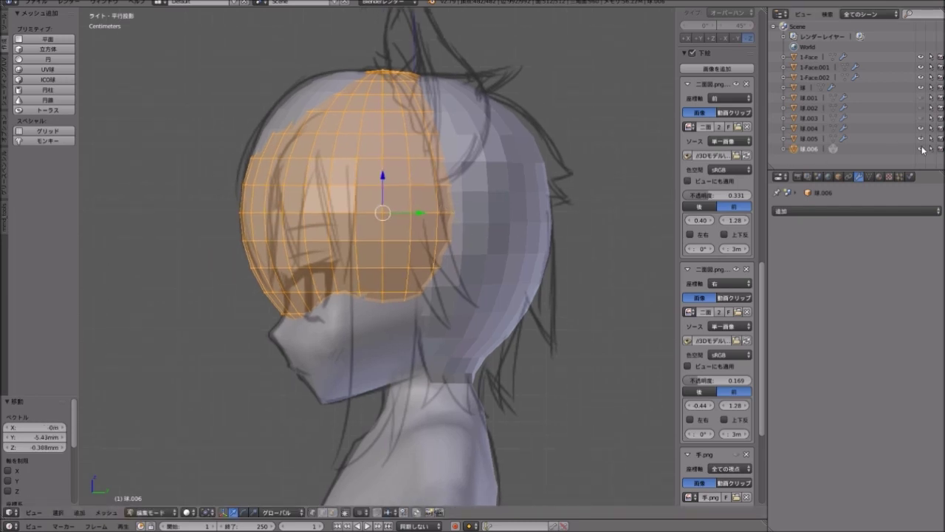
{"action": "left_click", "coordinate": [152, 511]}
{"action": "left_click", "coordinate": [162, 502]}
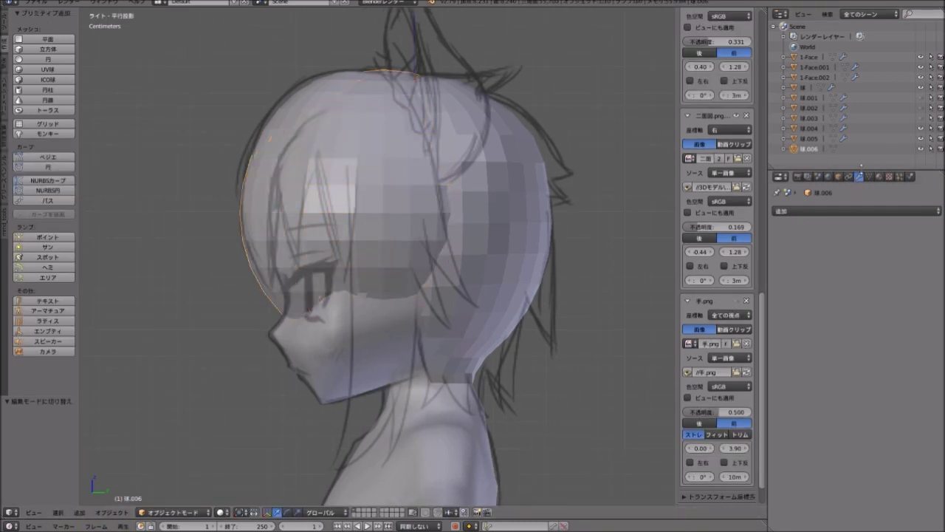
Hide the hair sphere 球.006 in the outliner and inspect the face beneath.
{"action": "left_click", "coordinate": [920, 150]}
{"action": "scroll", "coordinate": [319, 297], "scroll_direction": "up", "scroll_amount": 4}
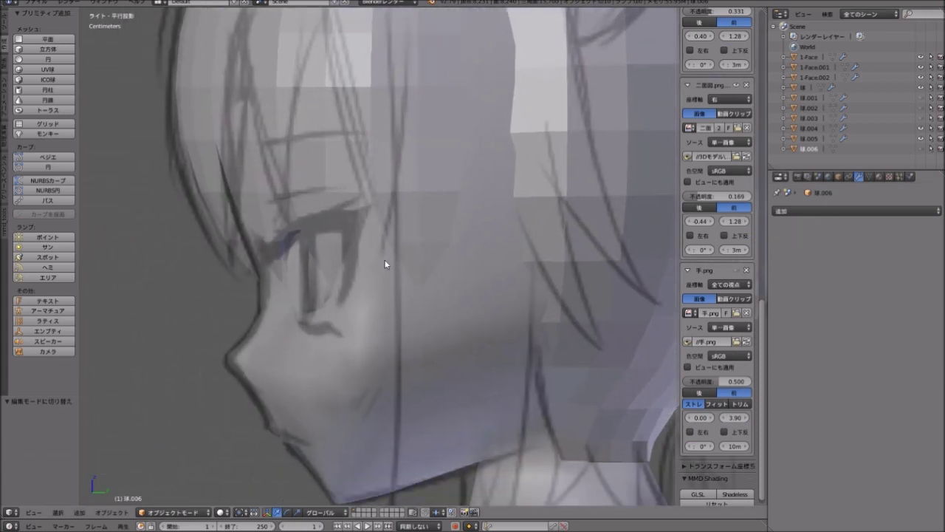
{"action": "scroll", "coordinate": [386, 261], "scroll_direction": "up", "scroll_amount": 8}
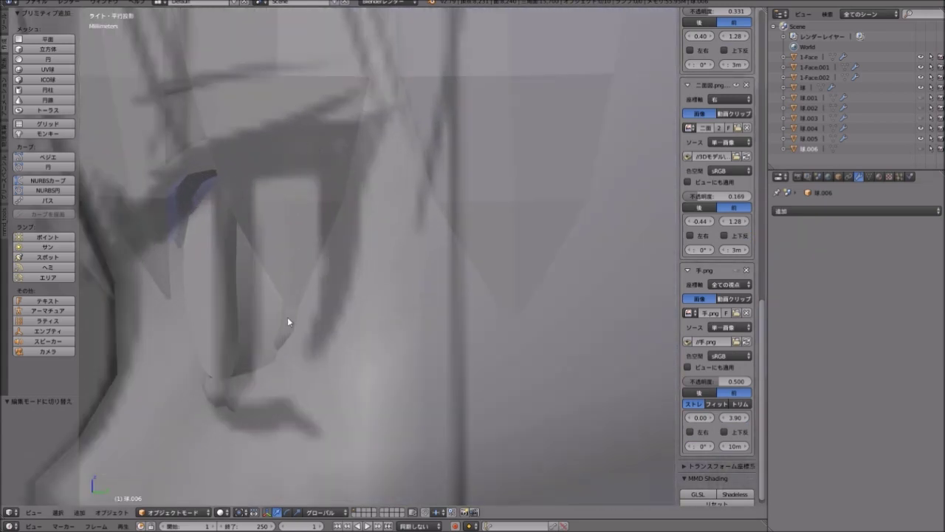
{"action": "scroll", "coordinate": [361, 243], "scroll_direction": "up", "scroll_amount": 5}
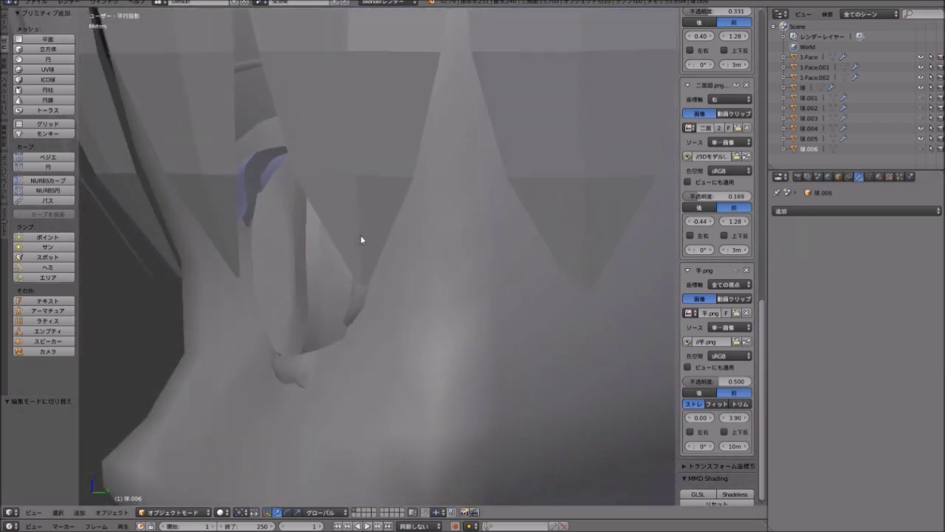
{"action": "scroll", "coordinate": [361, 244], "scroll_direction": "down", "scroll_amount": 5}
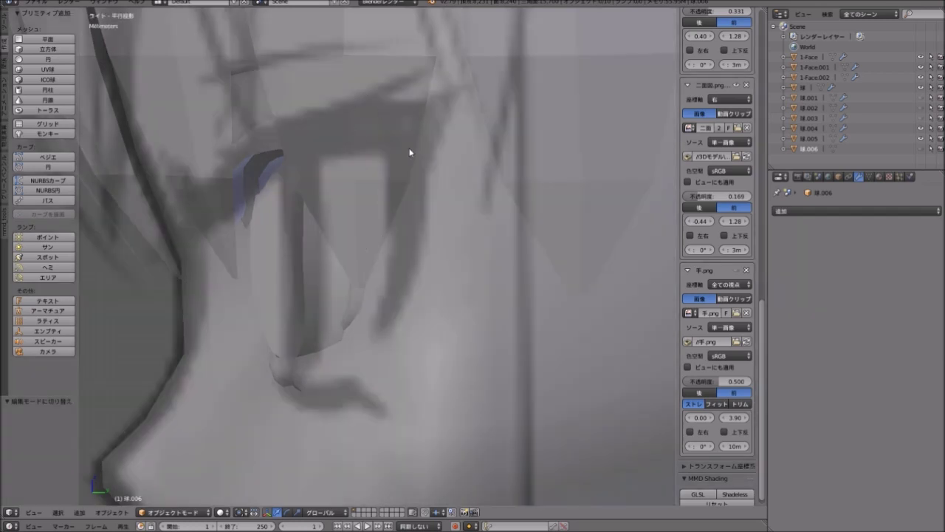
{"action": "scroll", "coordinate": [373, 303], "scroll_direction": "down", "scroll_amount": 5}
{"action": "scroll", "coordinate": [390, 254], "scroll_direction": "down", "scroll_amount": 3}
{"action": "scroll", "coordinate": [391, 251], "scroll_direction": "up", "scroll_amount": 1}
{"action": "scroll", "coordinate": [378, 291], "scroll_direction": "up", "scroll_amount": 1}
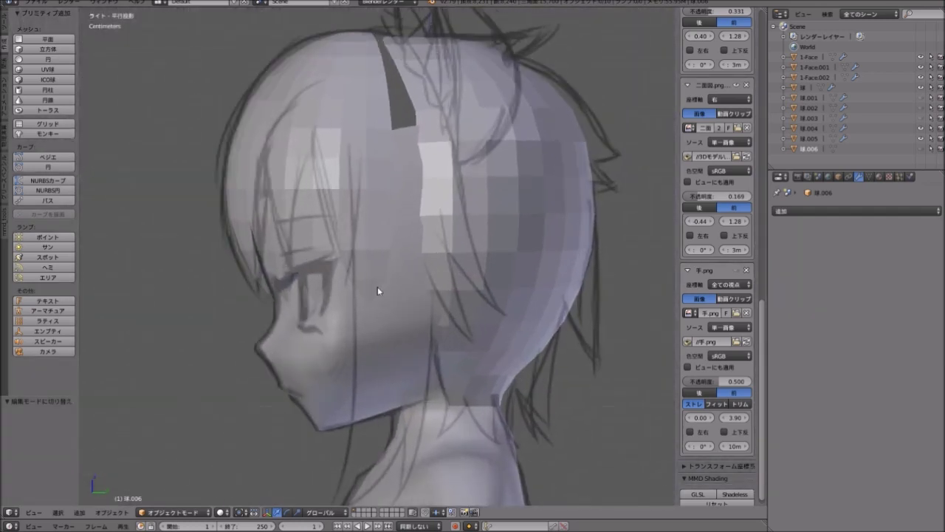
Show the hair sphere again and return to Edit Mode on its mesh.
{"action": "left_click", "coordinate": [921, 148]}
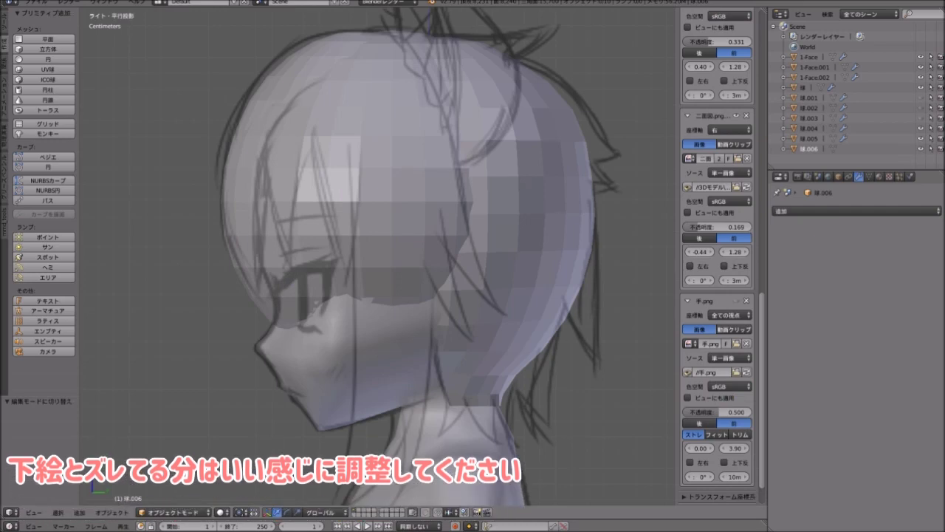
{"action": "left_click", "coordinate": [174, 512]}
{"action": "left_click", "coordinate": [189, 458]}
{"action": "scroll", "coordinate": [366, 311], "scroll_direction": "down", "scroll_amount": 2}
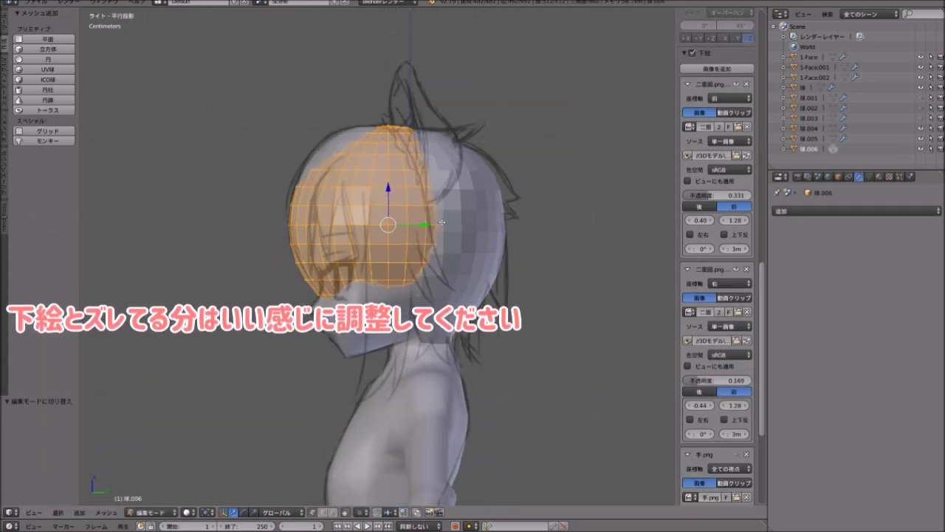
Nudge the hair sphere lower toward the face, then raise it slightly to match the sketch.
{"action": "key", "text": "g"}
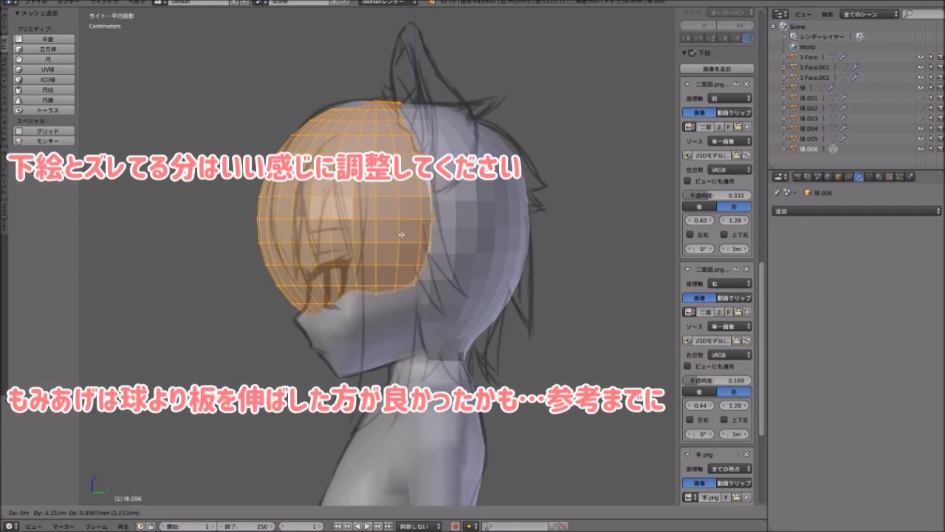
{"action": "left_click", "coordinate": [373, 302]}
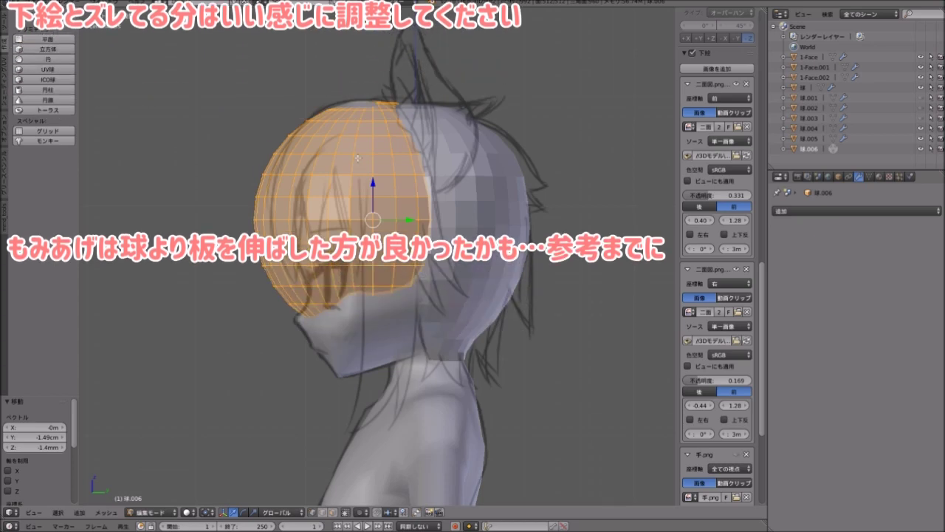
{"action": "scroll", "coordinate": [368, 312], "scroll_direction": "up", "scroll_amount": 2}
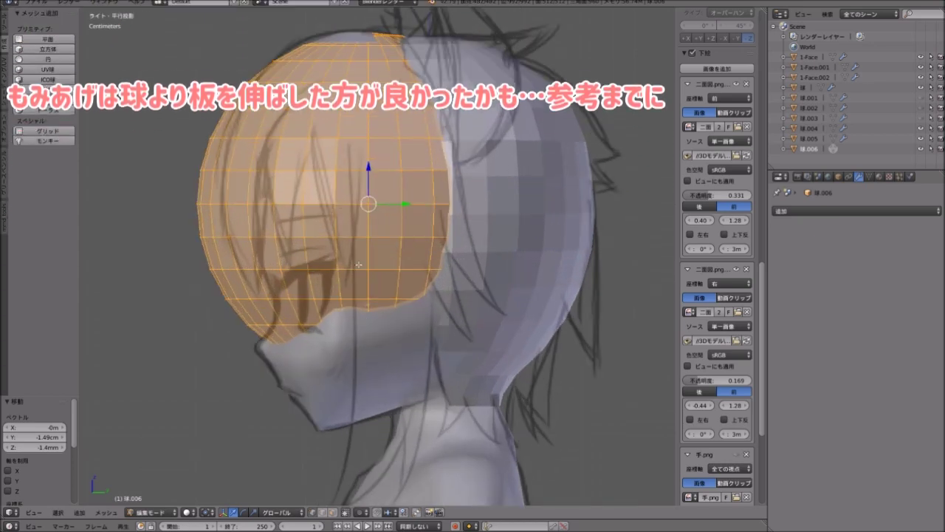
{"action": "key", "text": "g"}
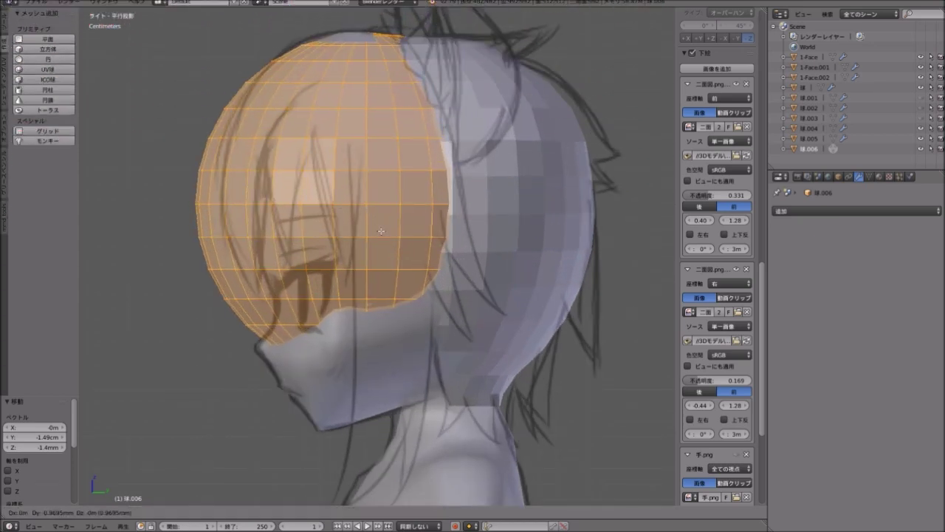
{"action": "left_click", "coordinate": [381, 231]}
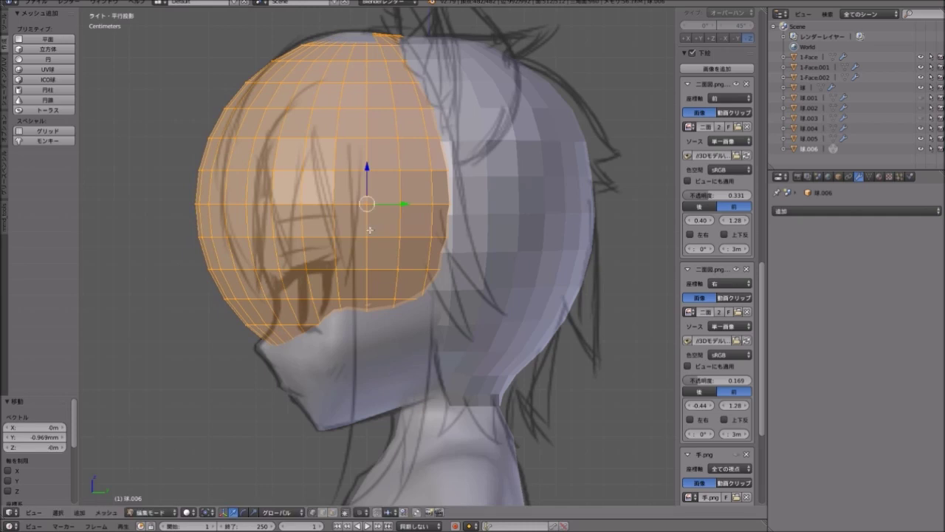
{"action": "key", "text": "g"}
{"action": "left_click", "coordinate": [370, 225]}
In front view, scale the sphere's width along X to 1.019.
{"action": "key", "text": "KP_1"}
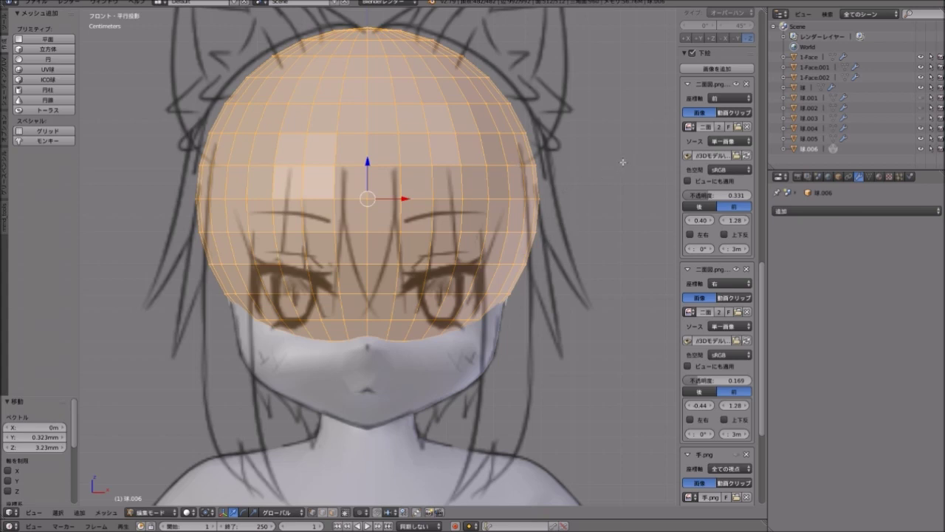
{"action": "key", "text": "s"}
{"action": "key", "text": "x"}
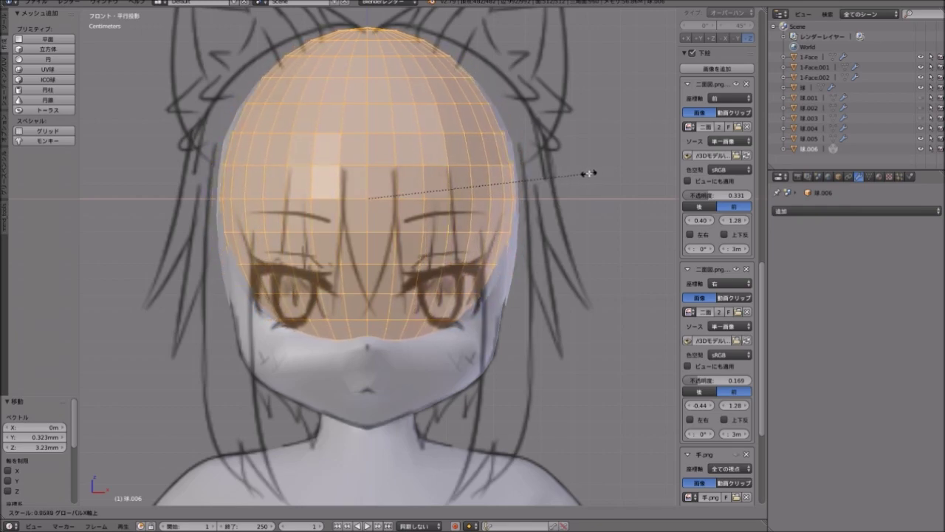
{"action": "left_click", "coordinate": [597, 171]}
{"action": "mouse_move", "coordinate": [597, 171]}
{"action": "middle_mouse_down"}
{"action": "mouse_move", "coordinate": [464, 191]}
{"action": "mouse_move", "coordinate": [565, 200]}
{"action": "middle_mouse_up"}
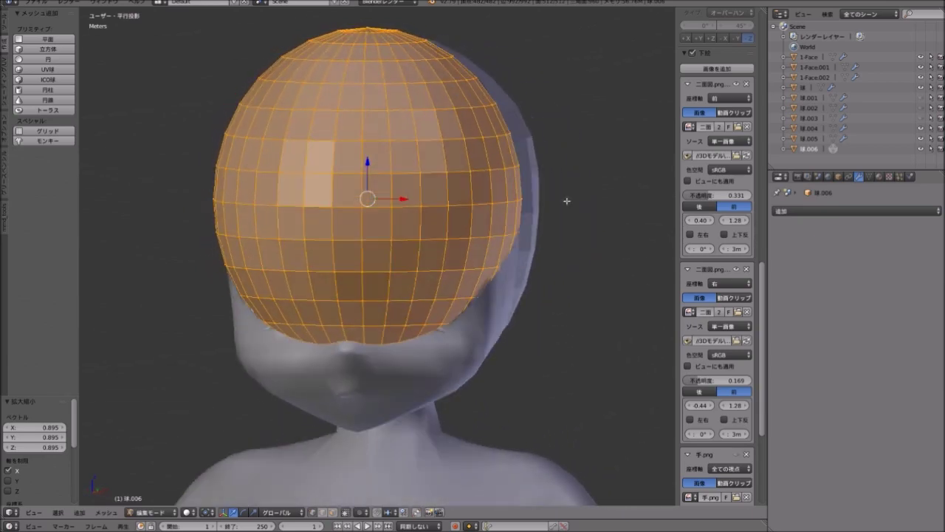
{"action": "key", "text": "s"}
{"action": "key", "text": "x"}
{"action": "left_click", "coordinate": [571, 200]}
In side view, knife a new cut line into the sphere mesh.
{"action": "key", "text": "KP_3"}
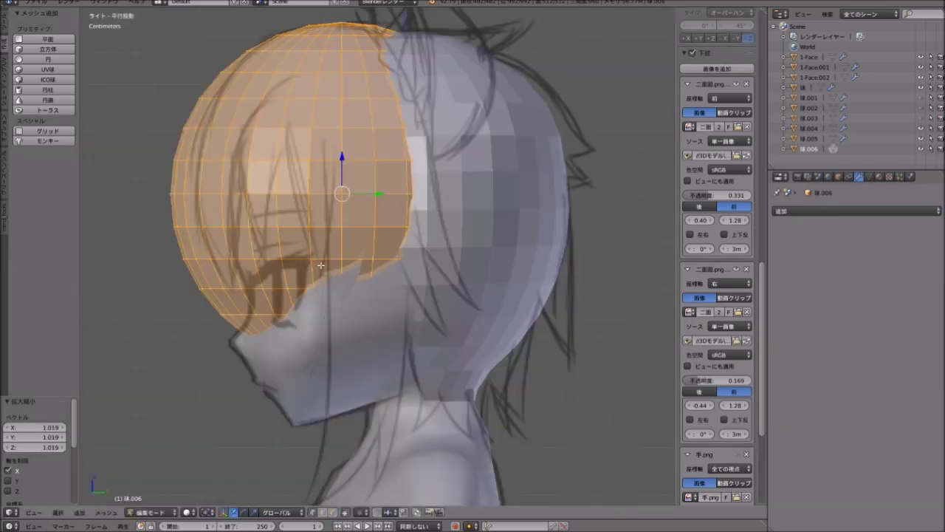
{"action": "scroll", "coordinate": [325, 269], "scroll_direction": "up", "scroll_amount": 2, "text": "shift"}
{"action": "scroll", "coordinate": [333, 280], "scroll_direction": "up", "scroll_amount": 3, "text": "shift"}
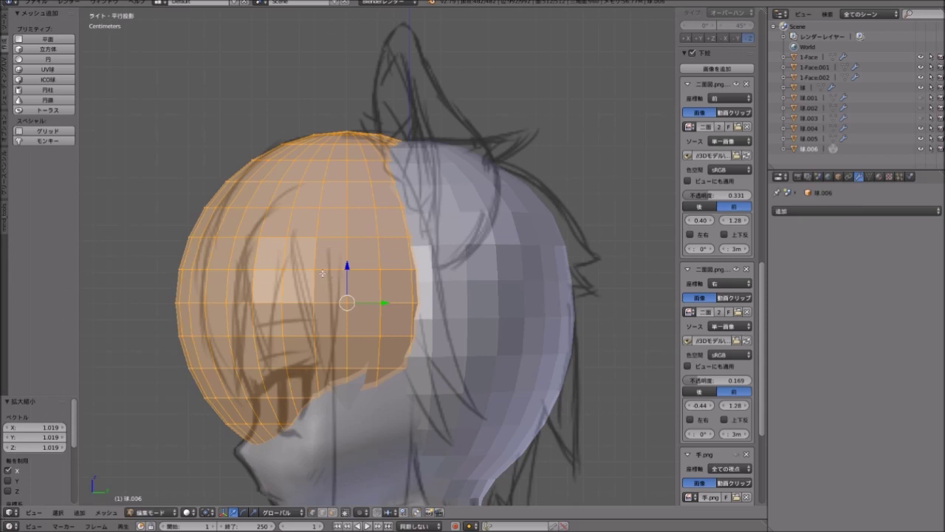
{"action": "key", "text": "k"}
{"action": "middle_click_drag", "start_coordinate": [303, 407], "coordinate": [387, 170], "text": "shift"}
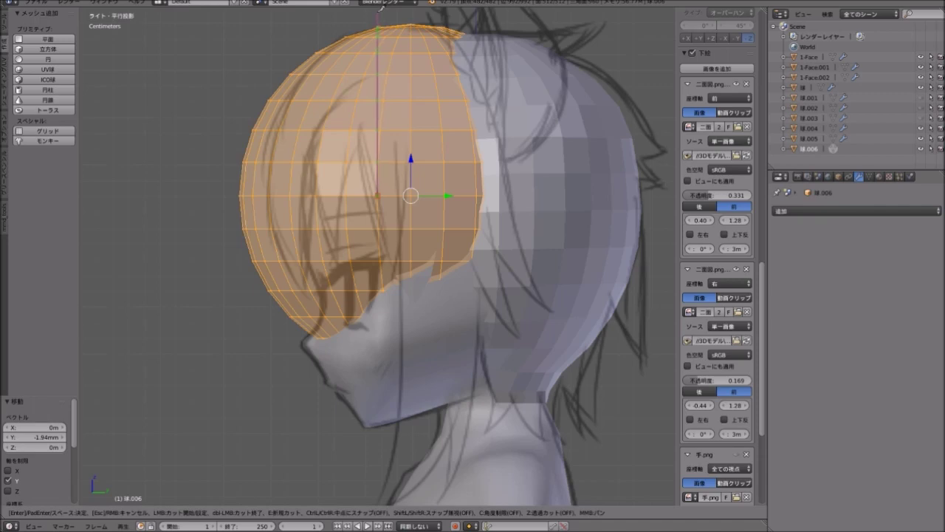
{"action": "key", "text": "Return"}
Vertex-slide a vertex near the sphere's top pole to adjust it.
{"action": "mouse_move", "coordinate": [378, 11]}
{"action": "middle_mouse_down"}
{"action": "mouse_move", "coordinate": [386, 77]}
{"action": "mouse_move", "coordinate": [353, 167]}
{"action": "mouse_move", "coordinate": [343, 135]}
{"action": "mouse_move", "coordinate": [384, 140]}
{"action": "mouse_move", "coordinate": [306, 264]}
{"action": "mouse_move", "coordinate": [363, 240]}
{"action": "mouse_move", "coordinate": [397, 198]}
{"action": "middle_mouse_up"}
{"action": "scroll", "coordinate": [385, 77], "scroll_direction": "up", "scroll_amount": 4}
{"action": "scroll", "coordinate": [353, 167], "scroll_direction": "up", "scroll_amount": 4}
{"action": "key", "text": "a"}
{"action": "key", "text": "shift+v"}
{"action": "left_click", "coordinate": [362, 127]}
{"action": "scroll", "coordinate": [384, 140], "scroll_direction": "down", "scroll_amount": 3}
{"action": "scroll", "coordinate": [389, 137], "scroll_direction": "up", "scroll_amount": 3}
{"action": "scroll", "coordinate": [389, 137], "scroll_direction": "down", "scroll_amount": 5}
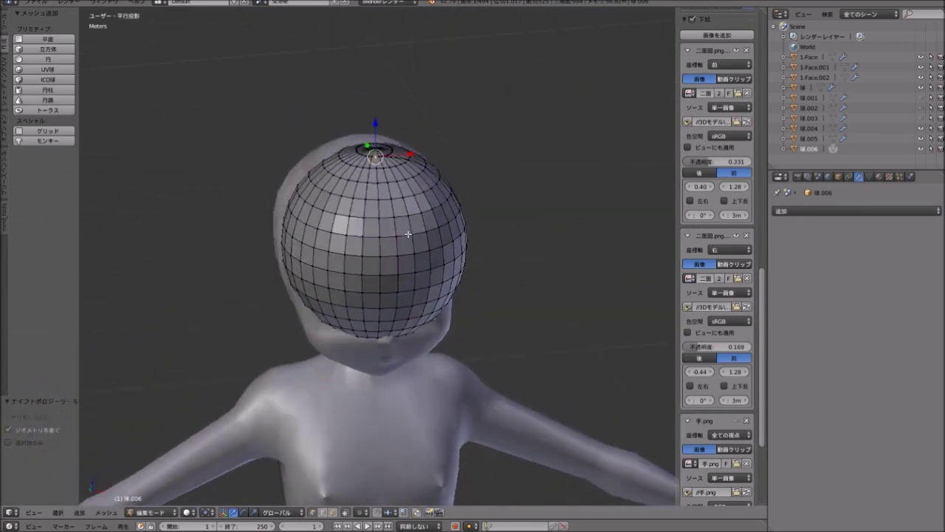
In face select mode, delete the vertical middle face loop to halve the sphere.
{"action": "scroll", "coordinate": [394, 361], "scroll_direction": "up", "scroll_amount": 3}
{"action": "left_click", "coordinate": [334, 511]}
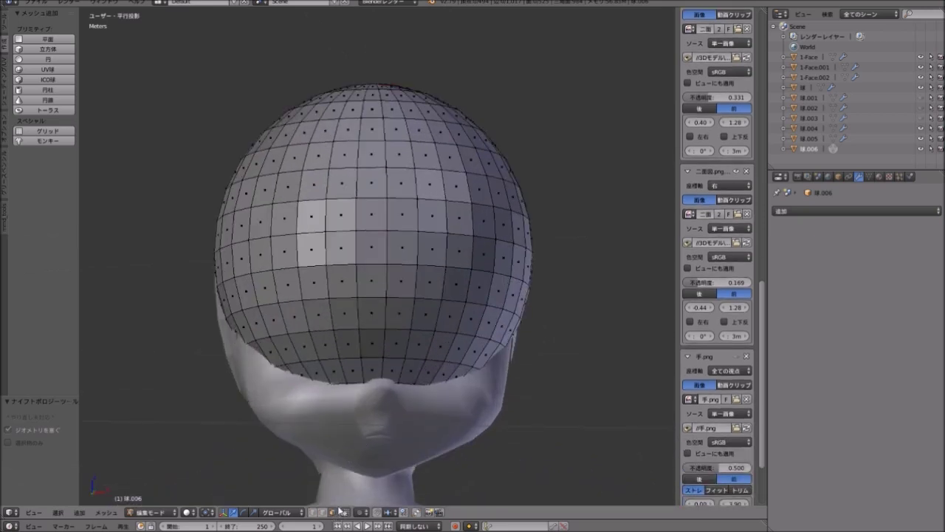
{"action": "middle_click_drag", "start_coordinate": [386, 238], "coordinate": [386, 271]}
{"action": "right_click", "coordinate": [369, 258], "text": "alt"}
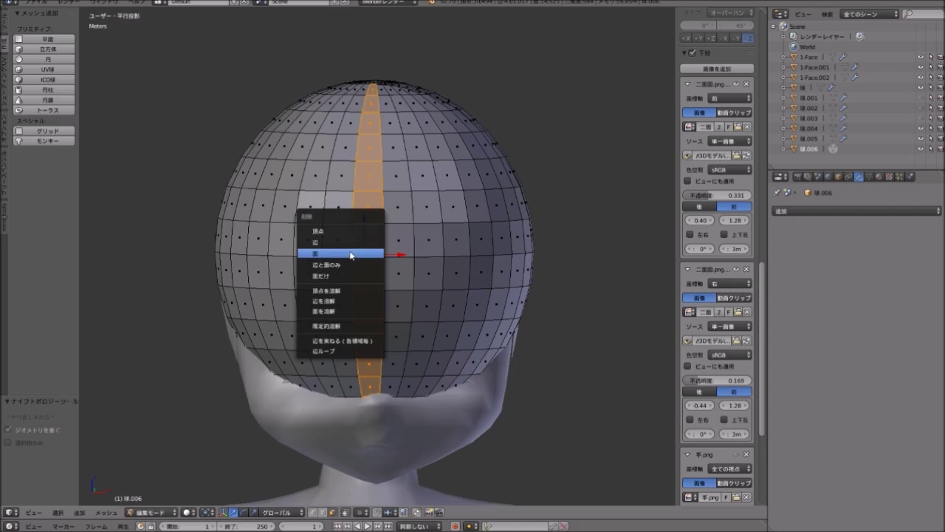
{"action": "left_click", "coordinate": [321, 252]}
Select faces around the poles and add an X-axis Mirror modifier.
{"action": "middle_click_drag", "start_coordinate": [322, 252], "coordinate": [373, 231]}
{"action": "left_click", "coordinate": [338, 190]}
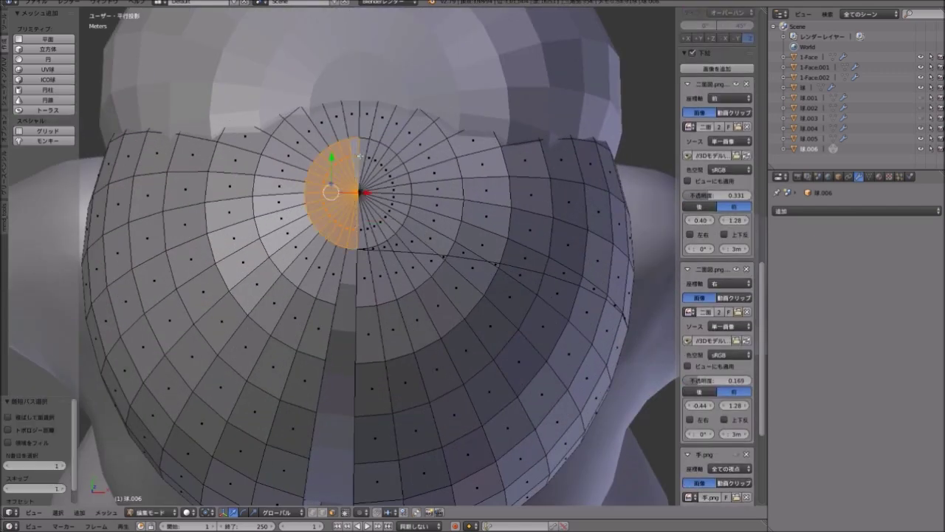
{"action": "mouse_move", "coordinate": [360, 185]}
{"action": "middle_mouse_down"}
{"action": "mouse_move", "coordinate": [359, 124]}
{"action": "mouse_move", "coordinate": [337, 165]}
{"action": "mouse_move", "coordinate": [397, 178]}
{"action": "middle_mouse_up"}
{"action": "left_click", "coordinate": [338, 165]}
{"action": "left_click", "coordinate": [856, 210]}
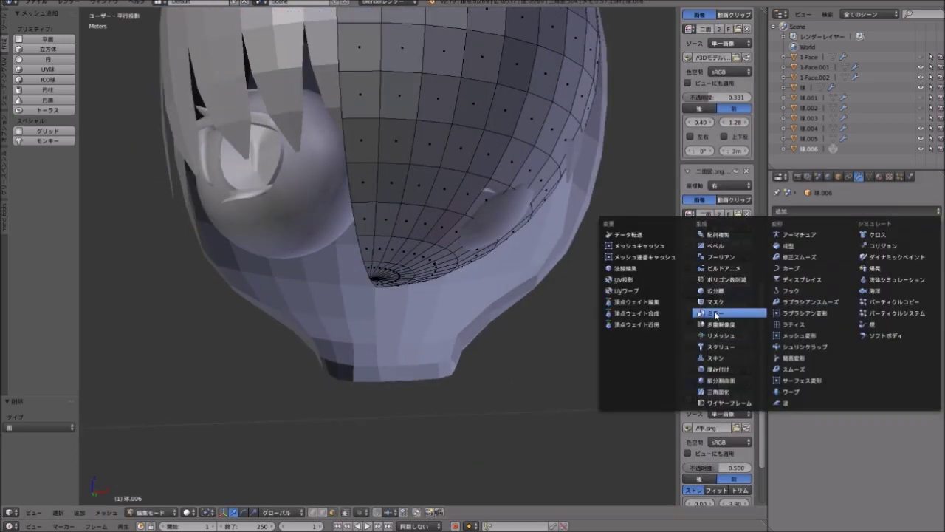
{"action": "left_click", "coordinate": [717, 310]}
In front view, delete a horizontal face row and all connected faces below it.
{"action": "key", "text": "KP_1"}
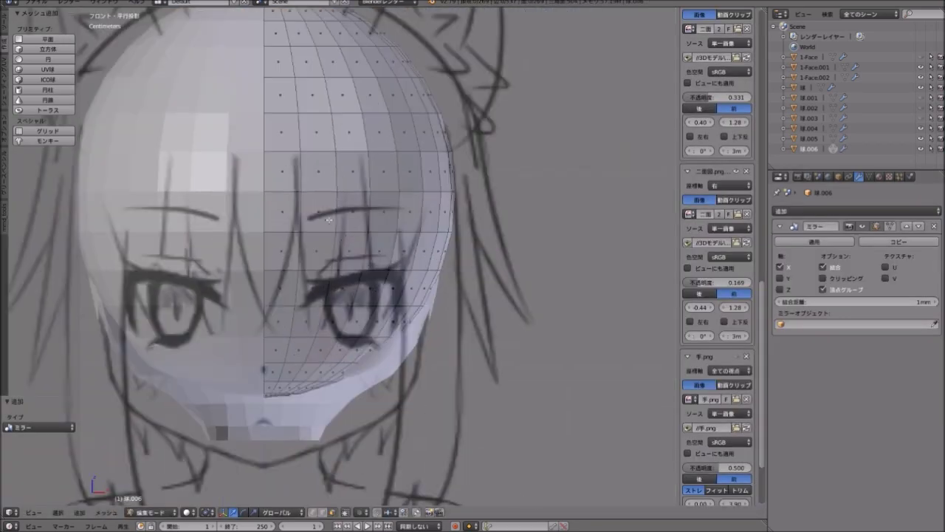
{"action": "left_click", "coordinate": [328, 219], "text": "alt"}
{"action": "key", "text": "x"}
{"action": "left_click", "coordinate": [348, 214]}
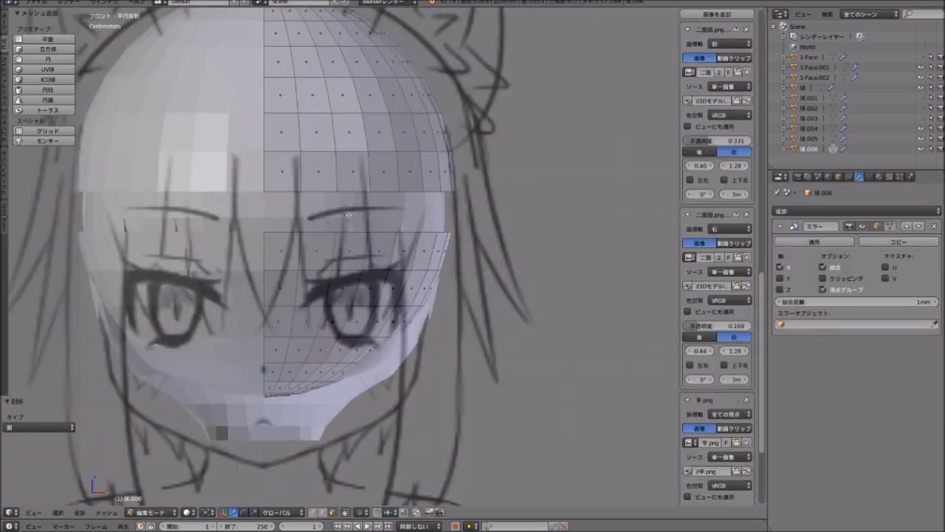
{"action": "key", "text": "l"}
{"action": "key", "text": "x"}
{"action": "left_click", "coordinate": [353, 259]}
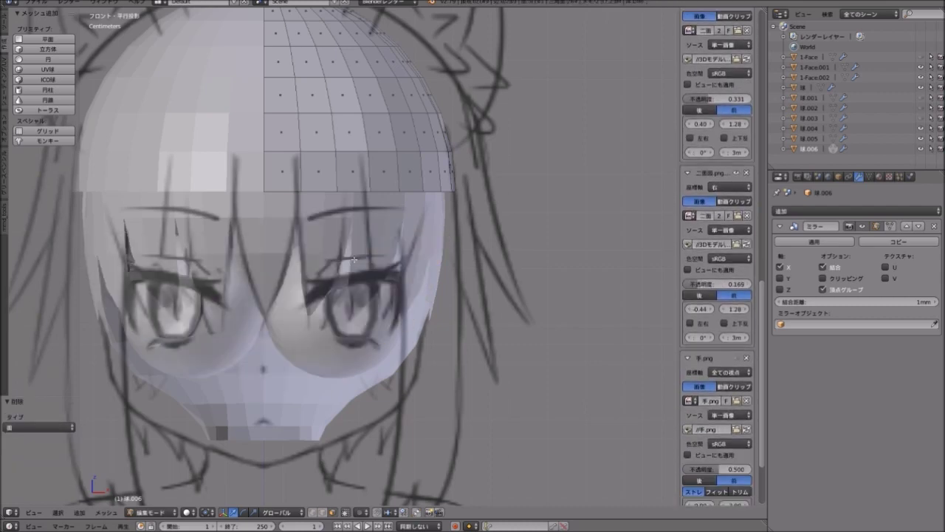
{"action": "mouse_move", "coordinate": [354, 258]}
{"action": "middle_mouse_down"}
{"action": "mouse_move", "coordinate": [335, 122]}
{"action": "mouse_move", "coordinate": [314, 94]}
{"action": "middle_mouse_up"}
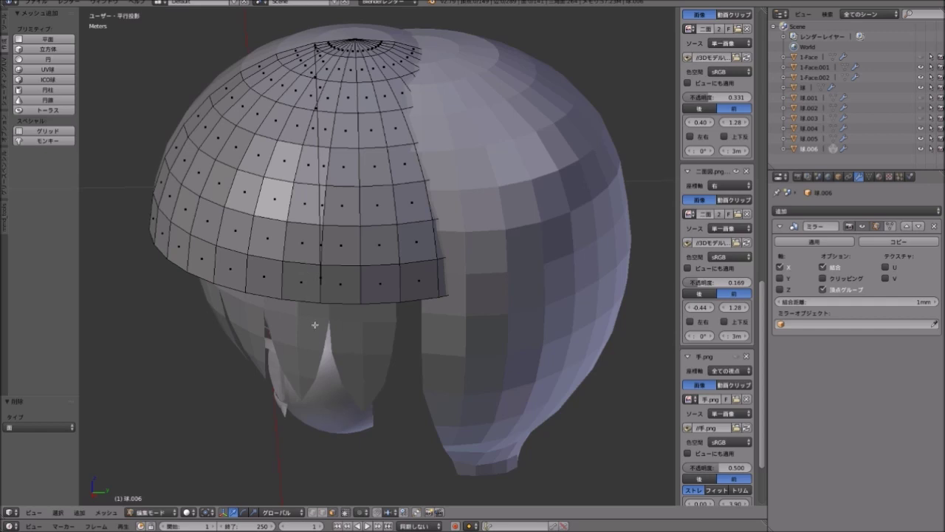
Delete a strip of faces running down from the dome's pole.
{"action": "right_click", "coordinate": [304, 295]}
{"action": "mouse_move", "coordinate": [303, 295]}
{"action": "middle_mouse_down"}
{"action": "mouse_move", "coordinate": [334, 282]}
{"action": "mouse_move", "coordinate": [354, 296]}
{"action": "middle_mouse_up"}
{"action": "right_click", "coordinate": [353, 122], "text": "ctrl"}
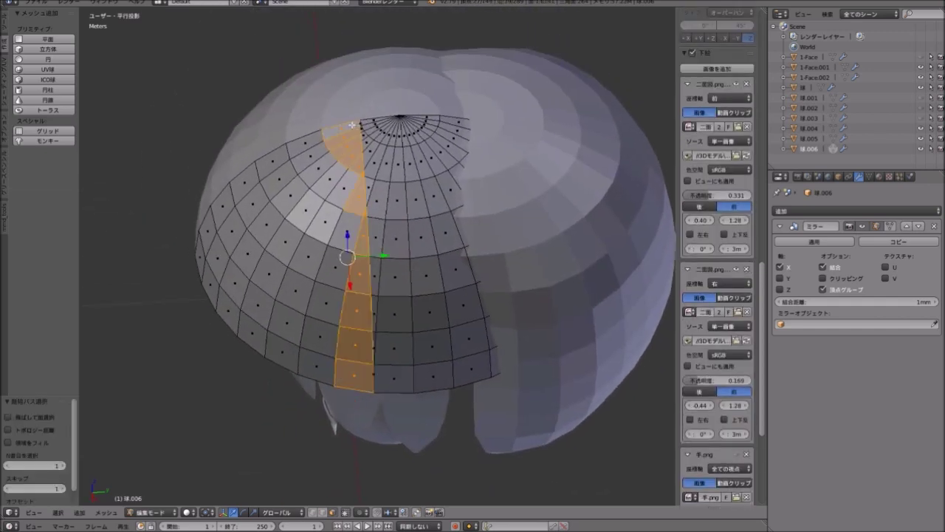
{"action": "key", "text": "x"}
{"action": "left_click", "coordinate": [357, 184]}
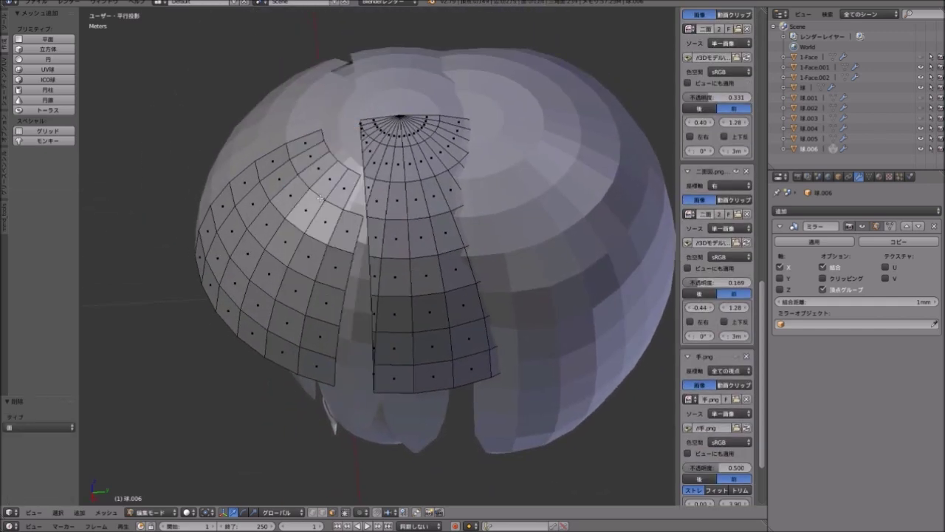
Delete the connected left face patch leaving one narrow strip, then start a knife cut in right view.
{"action": "right_click", "coordinate": [292, 198]}
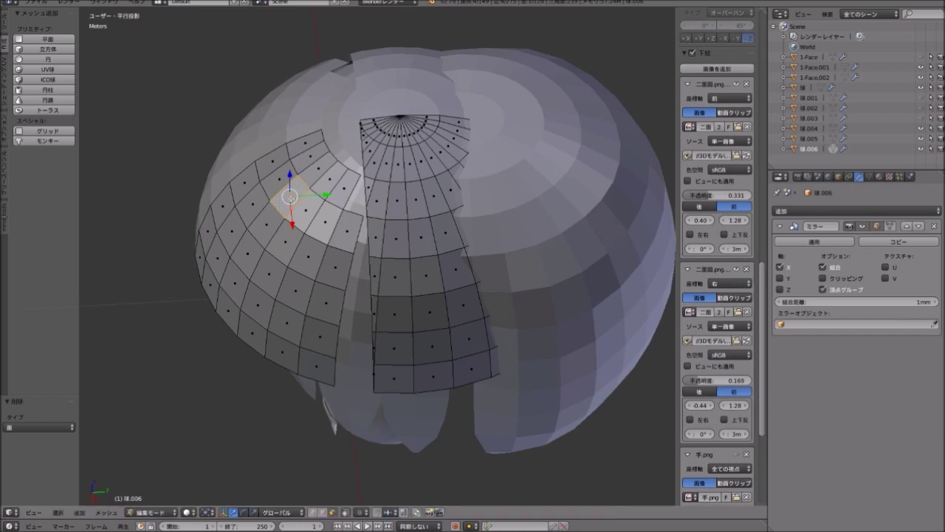
{"action": "key", "text": "l"}
{"action": "key", "text": "x"}
{"action": "left_click", "coordinate": [292, 200]}
{"action": "mouse_move", "coordinate": [292, 200]}
{"action": "middle_mouse_down"}
{"action": "mouse_move", "coordinate": [343, 202]}
{"action": "mouse_move", "coordinate": [347, 178]}
{"action": "mouse_move", "coordinate": [431, 168]}
{"action": "mouse_move", "coordinate": [365, 203]}
{"action": "mouse_move", "coordinate": [382, 275]}
{"action": "mouse_move", "coordinate": [366, 329]}
{"action": "middle_mouse_up"}
{"action": "scroll", "coordinate": [431, 168], "scroll_direction": "up", "scroll_amount": 2}
{"action": "key", "text": "KP_3"}
{"action": "scroll", "coordinate": [382, 275], "scroll_direction": "up", "scroll_amount": 3}
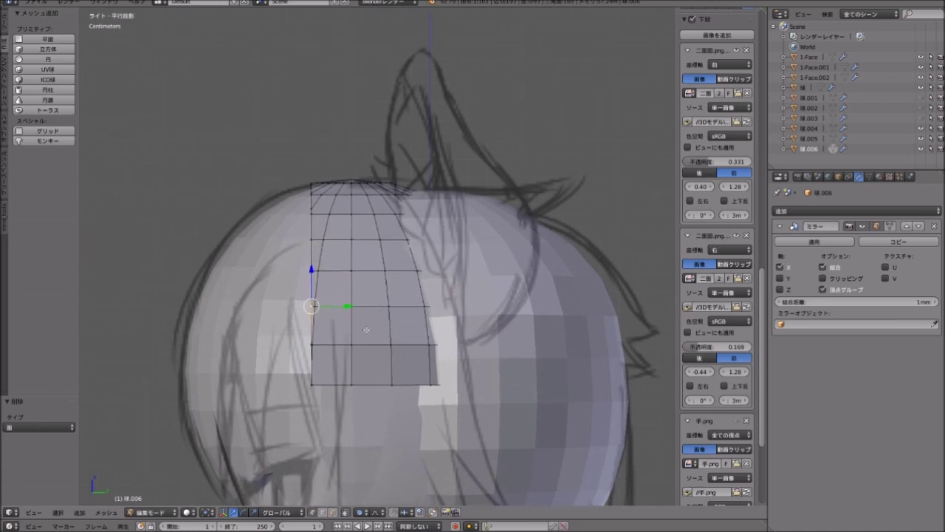
{"action": "key", "text": "k"}
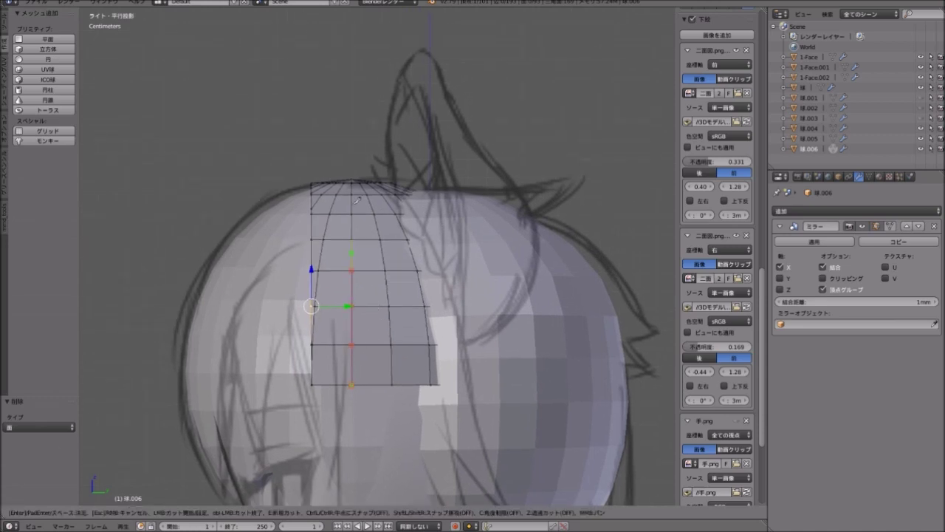
Knife two vertical cuts down the hair strip.
{"action": "right_click", "coordinate": [353, 87]}
{"action": "key", "text": "Return"}
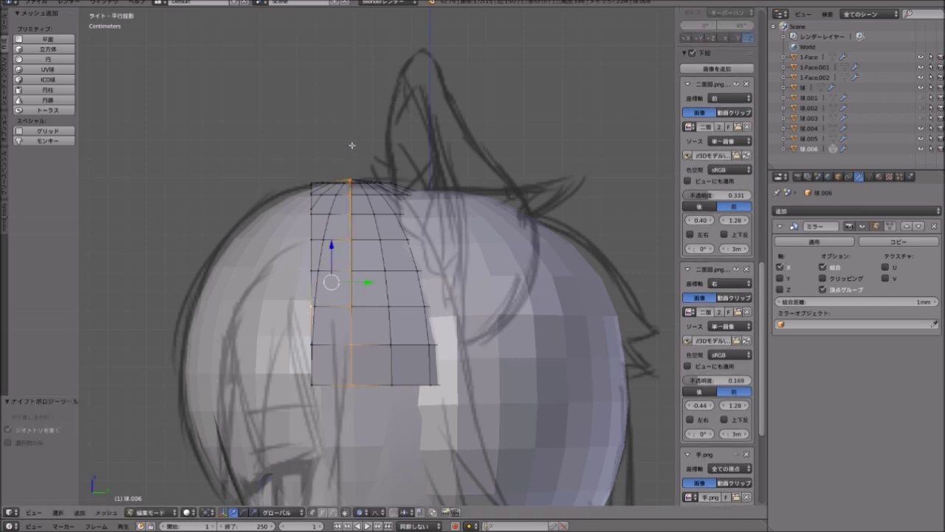
{"action": "key", "text": "k"}
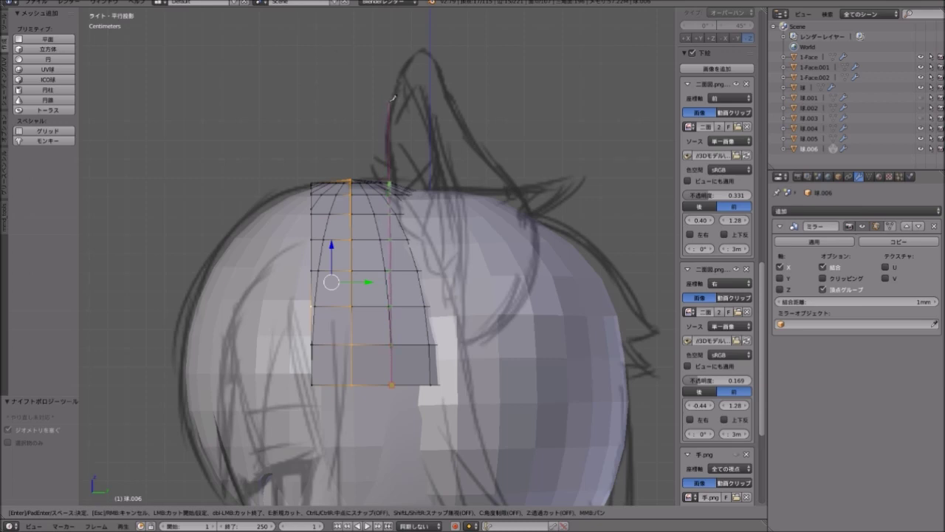
{"action": "key", "text": "Return"}
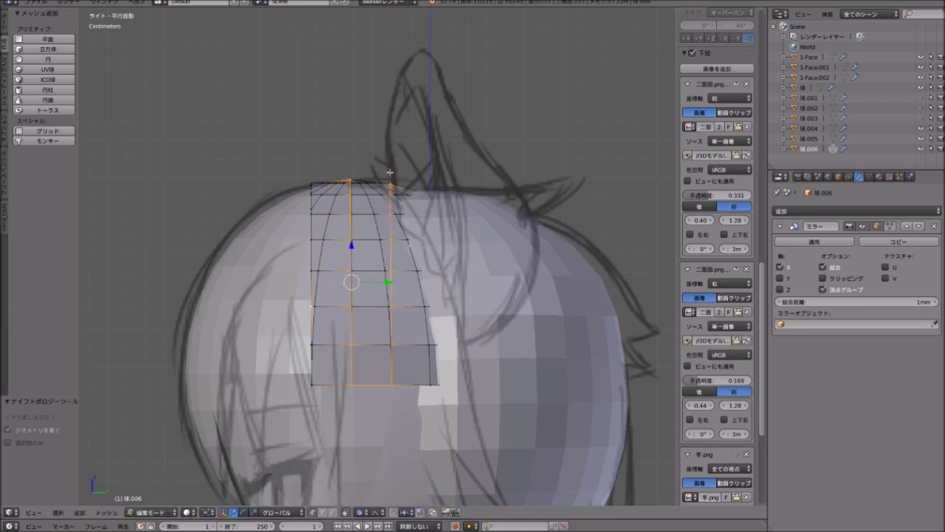
Select the edge column along the strip's left side toward the pole.
{"action": "mouse_move", "coordinate": [390, 194]}
{"action": "middle_mouse_down"}
{"action": "mouse_move", "coordinate": [392, 312]}
{"action": "mouse_move", "coordinate": [365, 298]}
{"action": "mouse_move", "coordinate": [328, 371]}
{"action": "middle_mouse_up"}
{"action": "scroll", "coordinate": [327, 371], "scroll_direction": "up", "scroll_amount": 2}
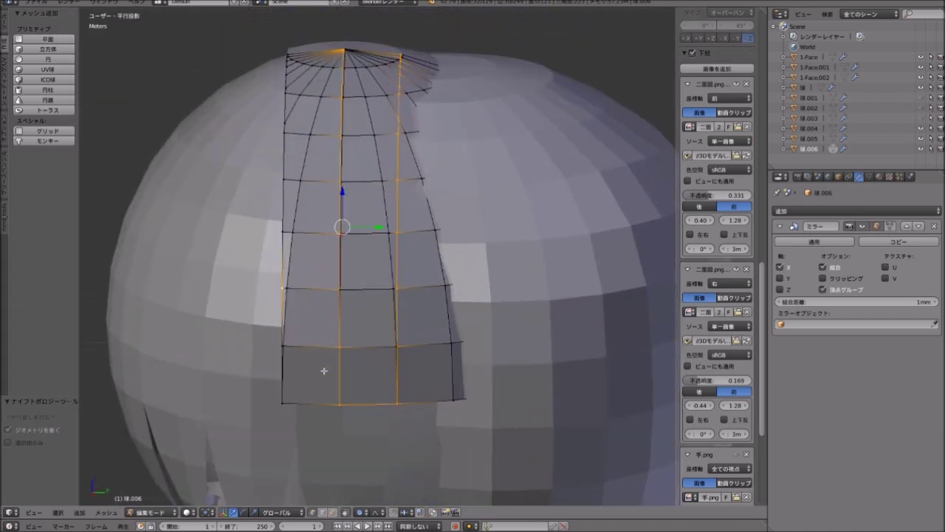
{"action": "right_click", "coordinate": [288, 341], "text": "shift"}
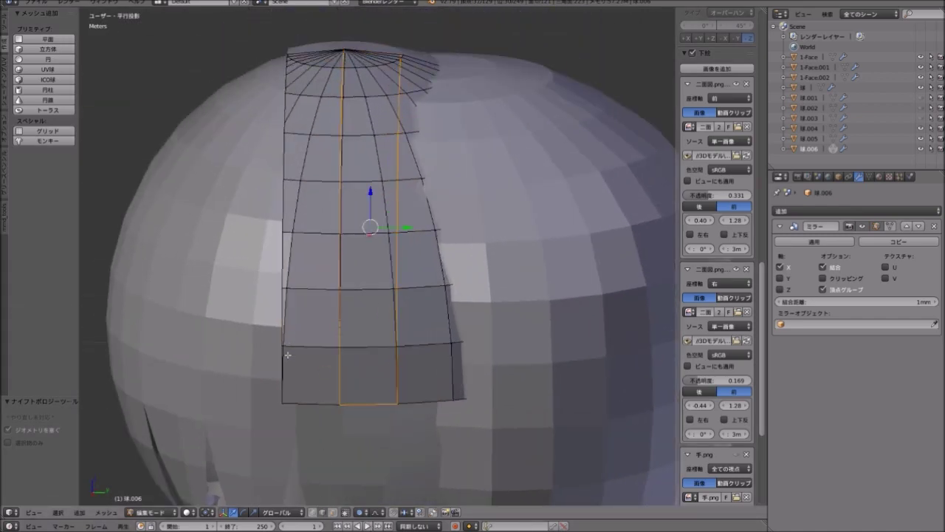
{"action": "right_click", "coordinate": [287, 355]}
{"action": "middle_click_drag", "start_coordinate": [296, 208], "coordinate": [303, 221]}
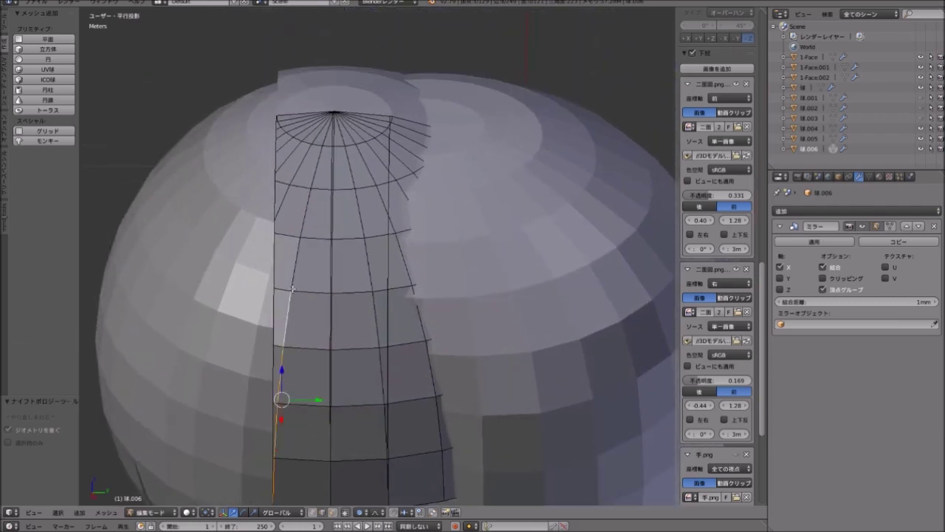
{"action": "right_click", "coordinate": [306, 214], "text": "shift"}
{"action": "right_click", "coordinate": [330, 139], "text": "shift"}
{"action": "right_click", "coordinate": [326, 137], "text": "shift"}
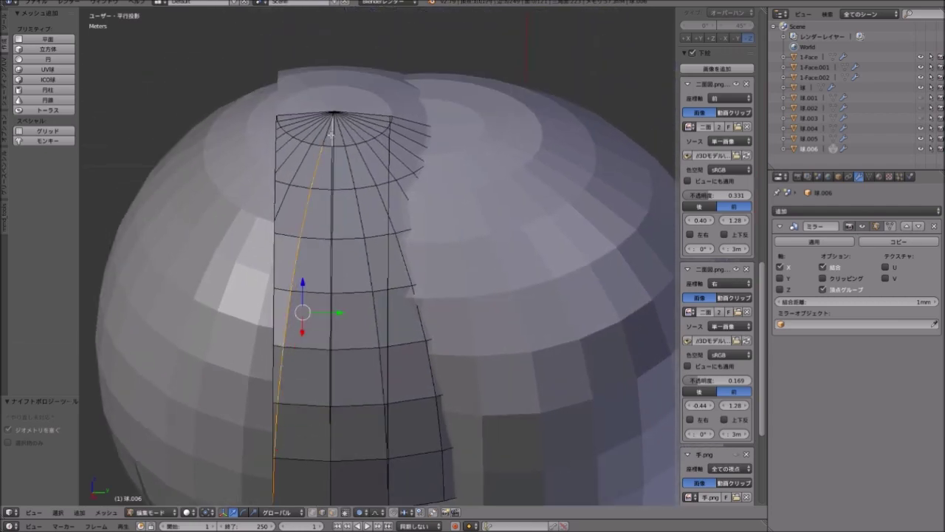
Refine the left edge selection up to the pole and bring up the delete options to dissolve them.
{"action": "mouse_move", "coordinate": [332, 133]}
{"action": "middle_mouse_down"}
{"action": "mouse_move", "coordinate": [333, 120]}
{"action": "mouse_move", "coordinate": [332, 131]}
{"action": "middle_mouse_up"}
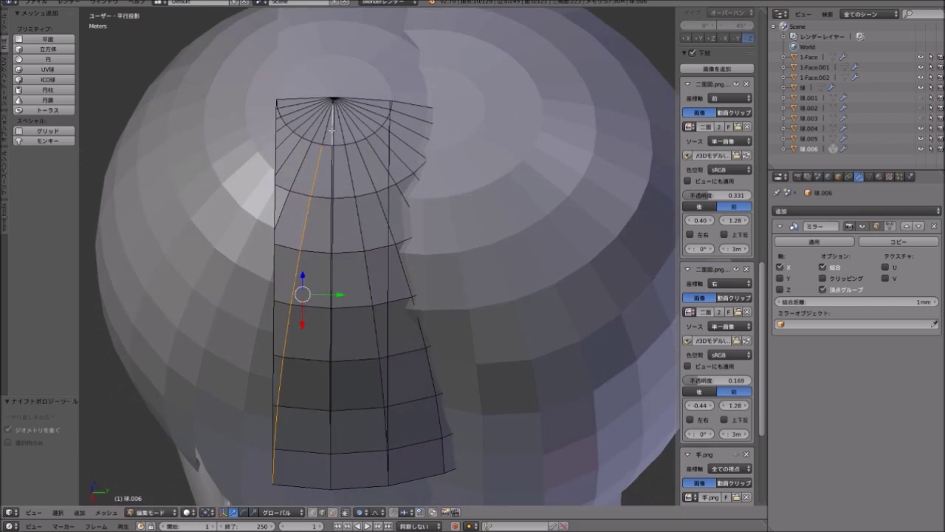
{"action": "right_click", "coordinate": [317, 169], "text": "shift"}
{"action": "right_click", "coordinate": [319, 121], "text": "shift"}
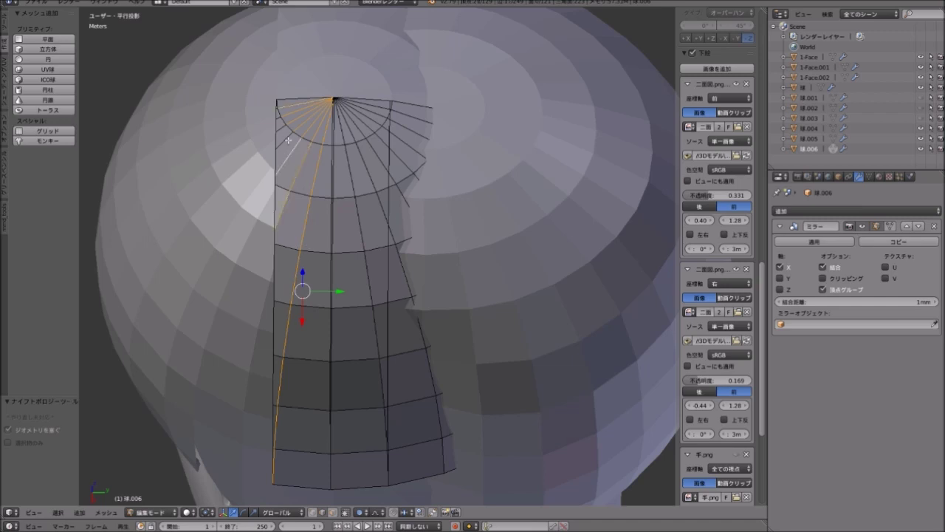
{"action": "scroll", "coordinate": [279, 118], "scroll_direction": "up", "scroll_amount": 2}
{"action": "scroll", "coordinate": [256, 135], "scroll_direction": "up", "scroll_amount": 2}
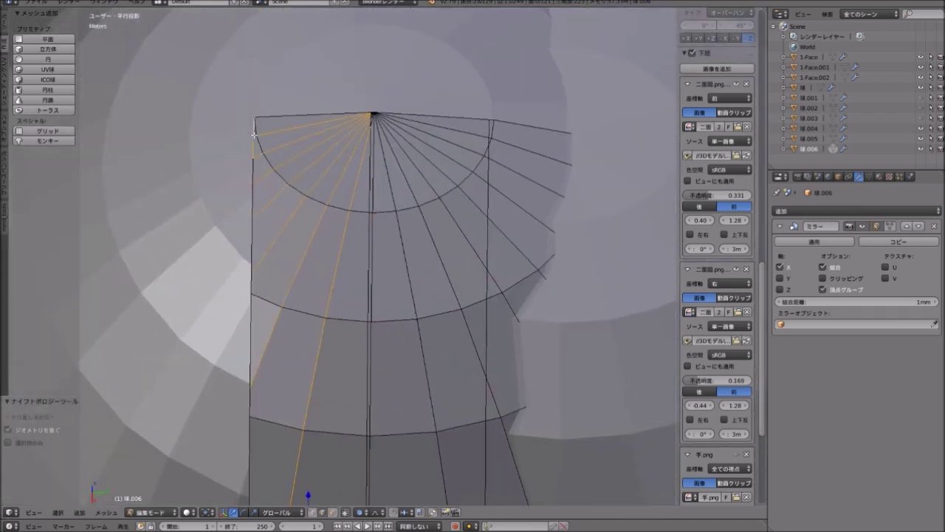
{"action": "scroll", "coordinate": [274, 138], "scroll_direction": "down", "scroll_amount": 5}
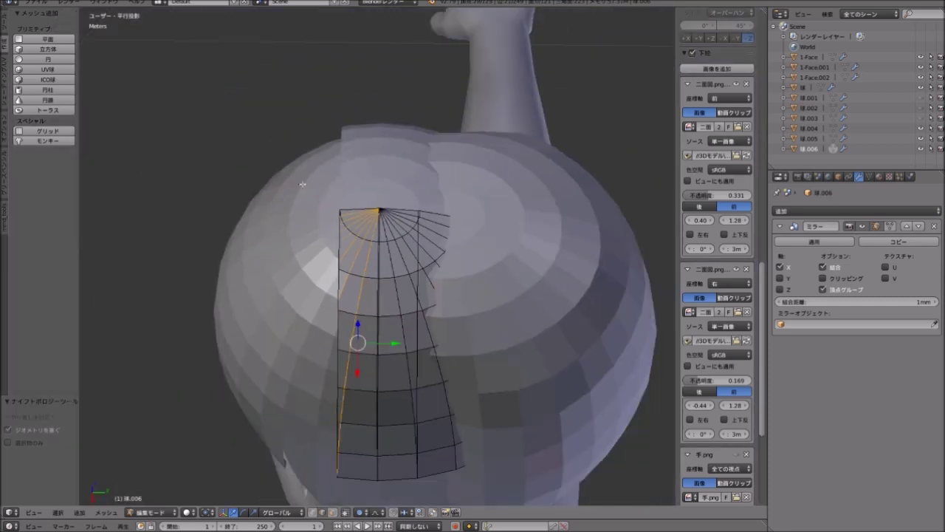
{"action": "key", "text": "x"}
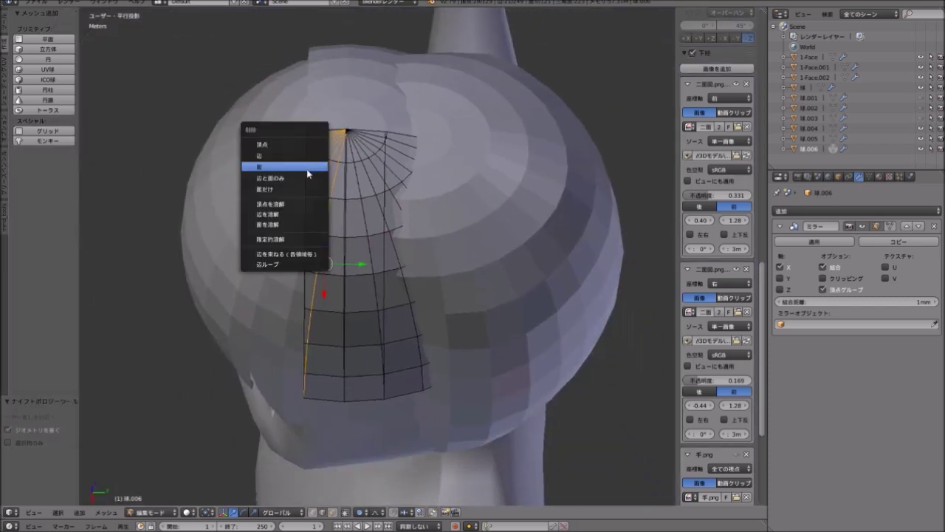
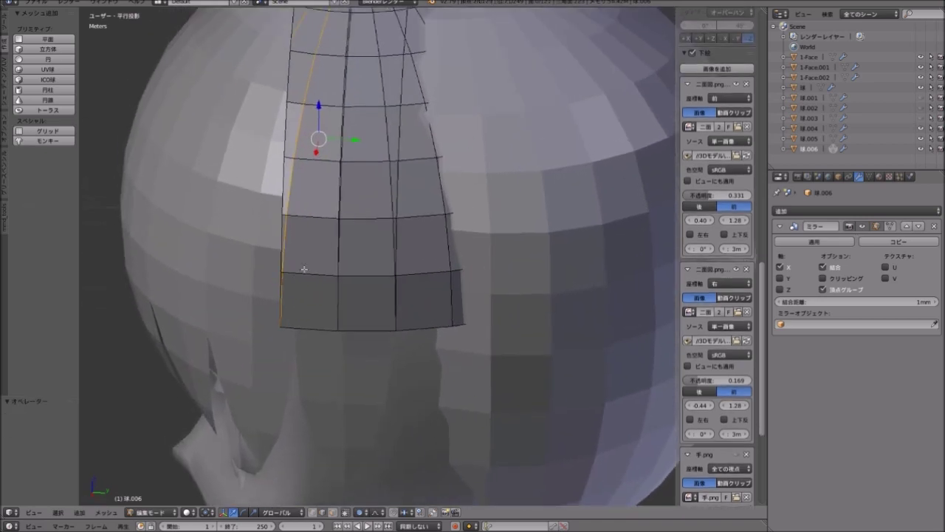
{"action": "key", "text": "KP_8"}
{"action": "key", "text": "KP_8"}
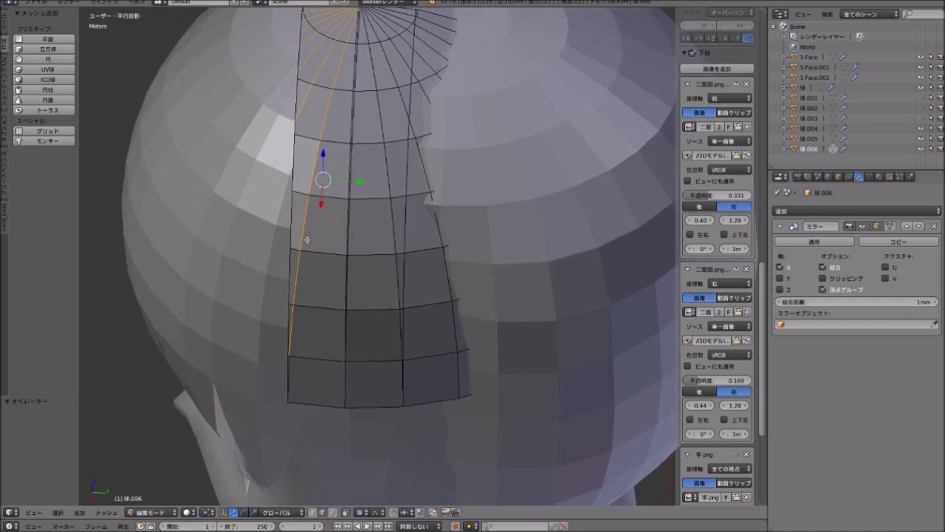
Dissolve the extra vertical edge from the back-hair sheet.
{"action": "scroll", "coordinate": [307, 239], "scroll_direction": "down", "scroll_amount": 2}
{"action": "scroll", "coordinate": [310, 241], "scroll_direction": "down", "scroll_amount": 1}
{"action": "scroll", "coordinate": [318, 242], "scroll_direction": "down", "scroll_amount": 2}
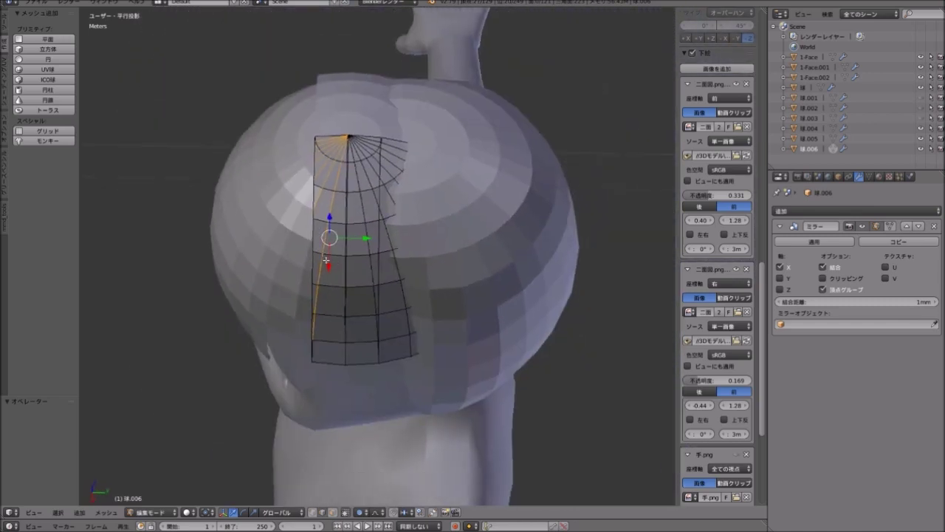
{"action": "key", "text": "x"}
{"action": "left_click", "coordinate": [336, 265]}
Select the edges of the sheet's centre column from bottom to top.
{"action": "middle_click_drag", "start_coordinate": [325, 296], "coordinate": [335, 312]}
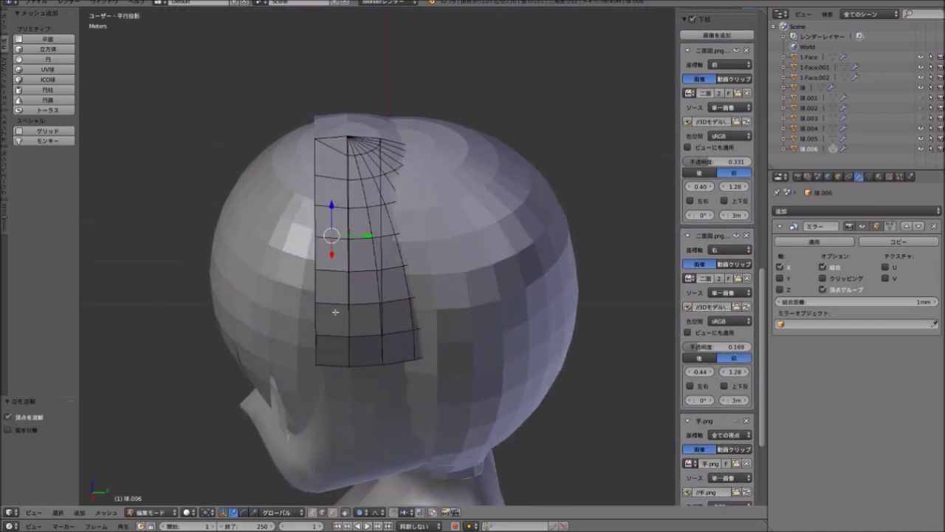
{"action": "key", "text": "KP_2"}
{"action": "key", "text": "KP_2"}
{"action": "key", "text": "KP_2"}
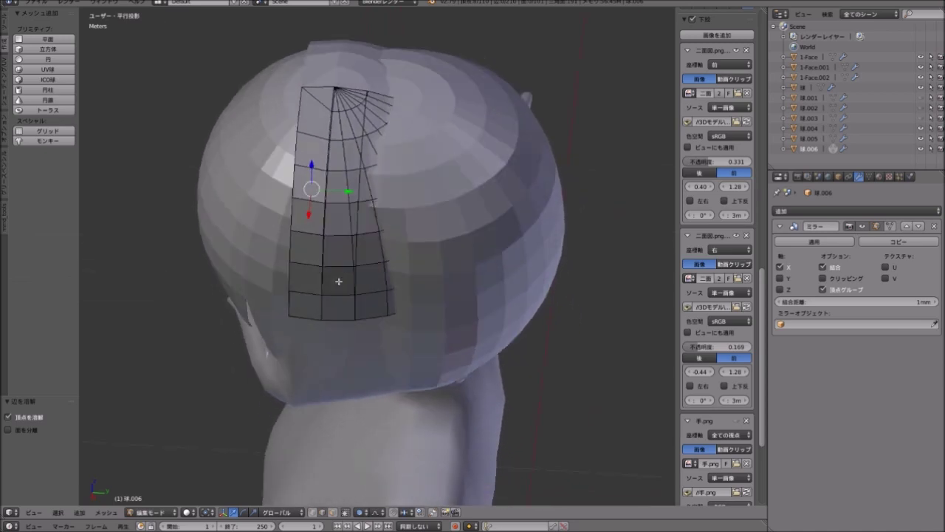
{"action": "scroll", "coordinate": [328, 262], "scroll_direction": "up", "scroll_amount": 2}
{"action": "scroll", "coordinate": [327, 285], "scroll_direction": "up", "scroll_amount": 2}
{"action": "right_click", "coordinate": [327, 284]}
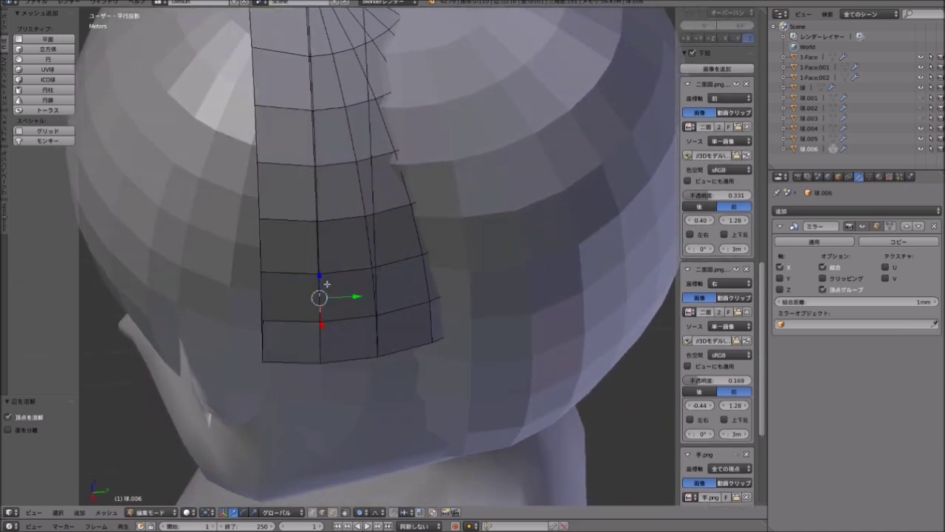
{"action": "middle_click_drag", "start_coordinate": [327, 213], "coordinate": [316, 288]}
{"action": "right_click", "coordinate": [316, 289], "text": "shift"}
{"action": "right_click", "coordinate": [310, 232], "text": "shift"}
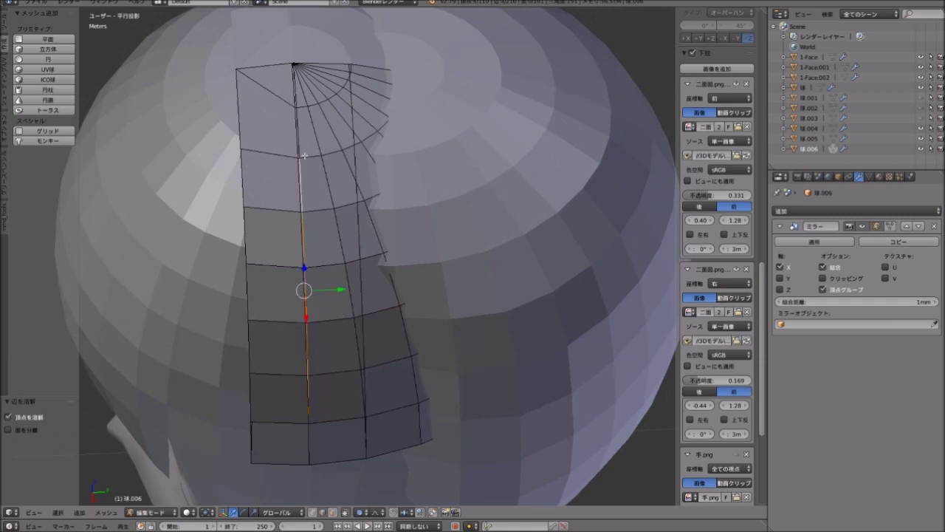
{"action": "right_click", "coordinate": [308, 154], "text": "shift"}
{"action": "right_click", "coordinate": [300, 98], "text": "shift"}
Add the fan edges at the top pole to the selection.
{"action": "middle_click_drag", "start_coordinate": [300, 98], "coordinate": [310, 95]}
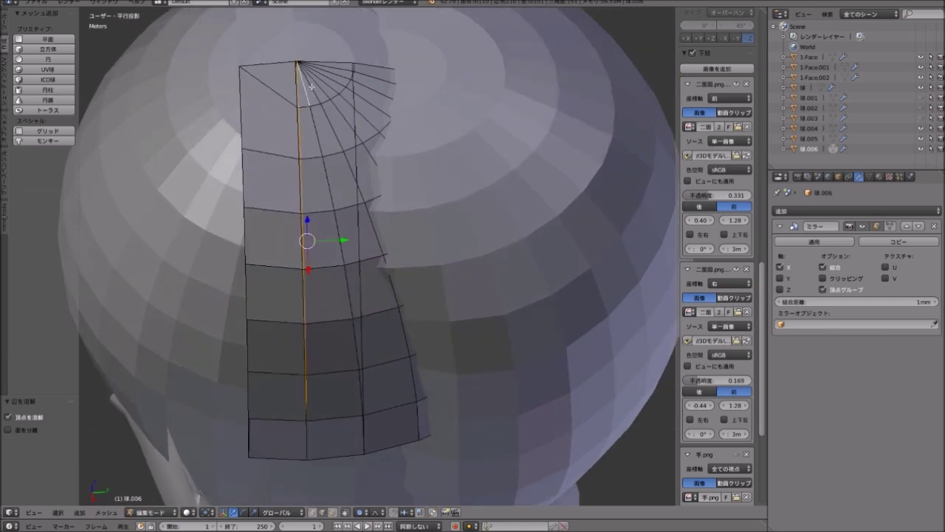
{"action": "right_click", "coordinate": [316, 83], "text": "shift"}
{"action": "right_click", "coordinate": [322, 80], "text": "shift"}
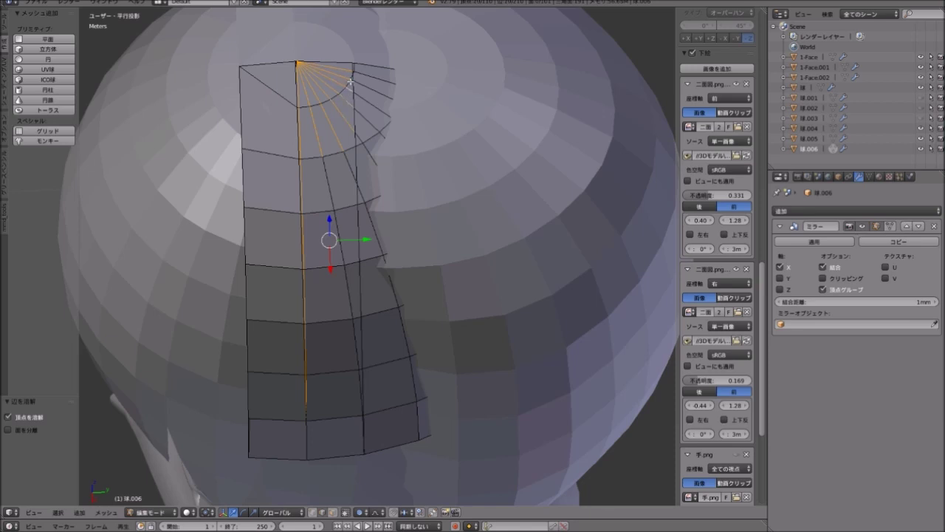
Dissolve the fan of edges at the sheet's top pole.
{"action": "scroll", "coordinate": [362, 421], "scroll_direction": "up", "scroll_amount": 4}
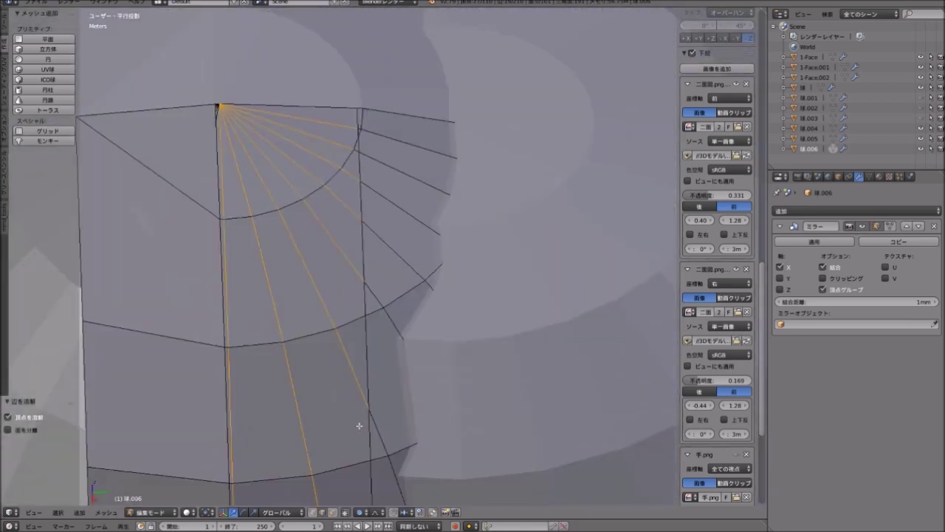
{"action": "key", "text": "ctrl+x"}
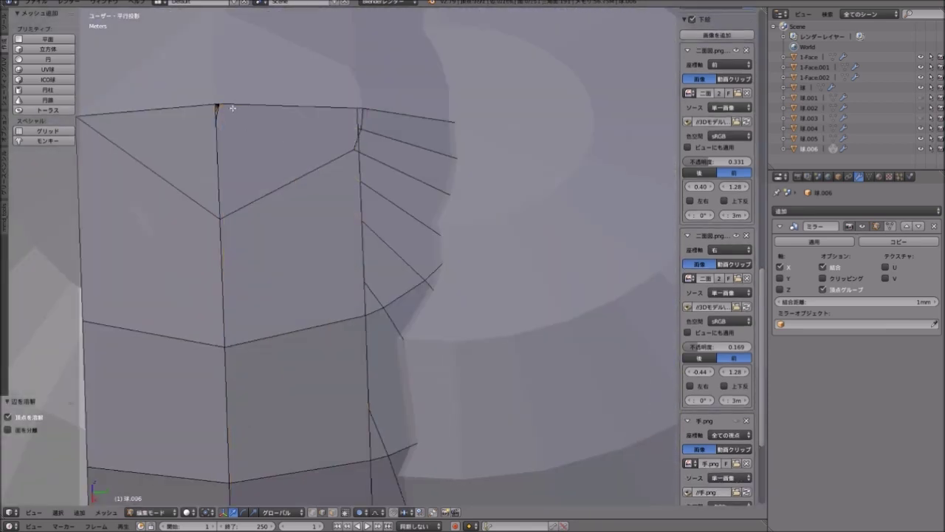
{"action": "key", "text": "KP_Decimal"}
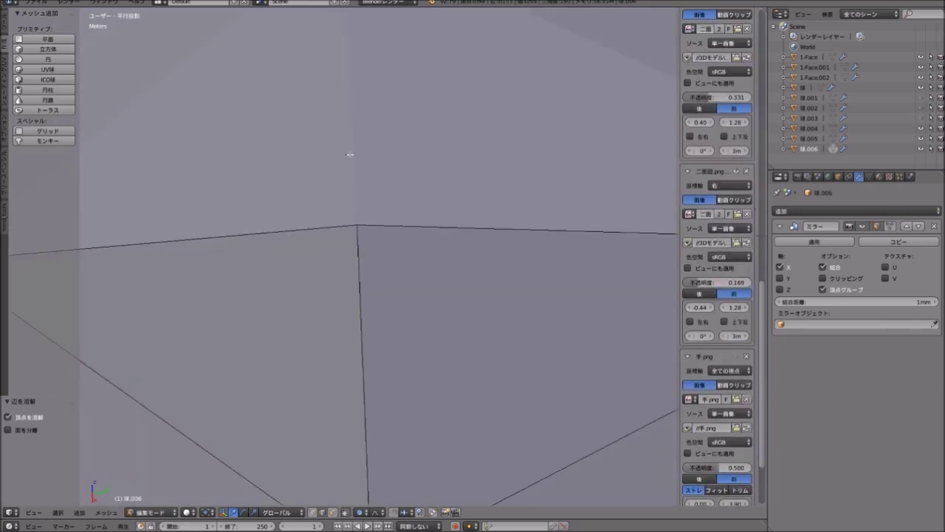
{"action": "scroll", "coordinate": [350, 155], "scroll_direction": "down", "scroll_amount": 5}
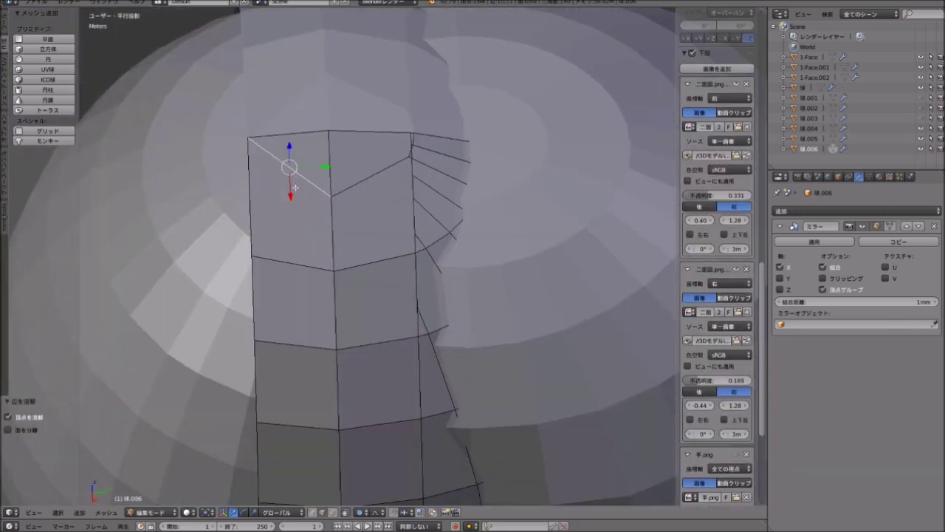
Knife-cut a new edge across the top face to the corner vertex.
{"action": "key", "text": "k"}
{"action": "left_click", "coordinate": [248, 137]}
{"action": "left_click", "coordinate": [331, 197]}
{"action": "key", "text": "Return"}
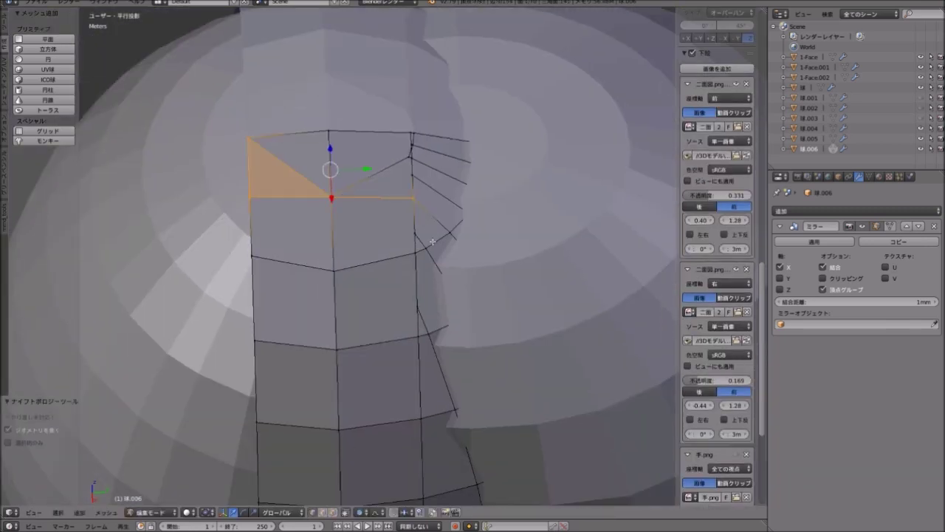
{"action": "middle_click_drag", "start_coordinate": [434, 238], "coordinate": [411, 116]}
Bring up the Merge menu for the top vertices with Alt+M.
{"action": "key", "text": "shift+s"}
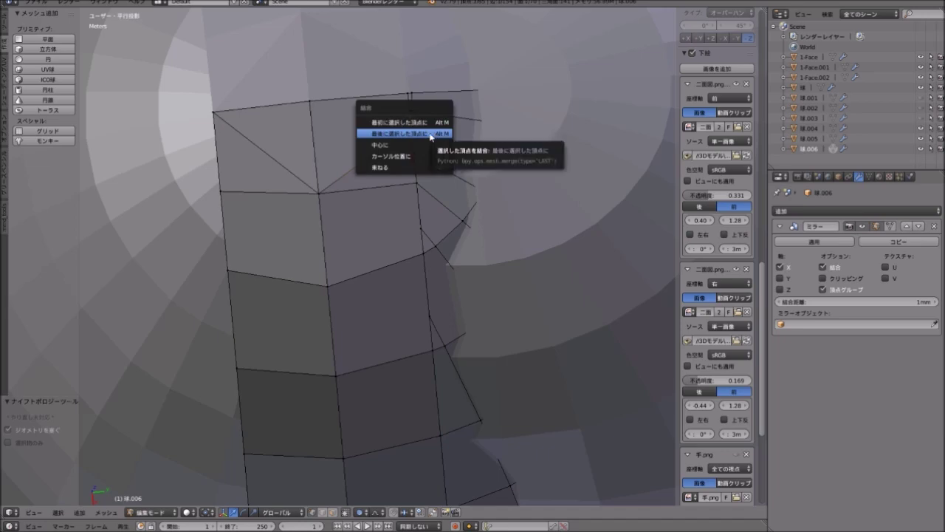
{"action": "left_click", "coordinate": [411, 119]}
{"action": "scroll", "coordinate": [396, 212], "scroll_direction": "down", "scroll_amount": 5}
{"action": "middle_click_drag", "start_coordinate": [412, 147], "coordinate": [381, 310]}
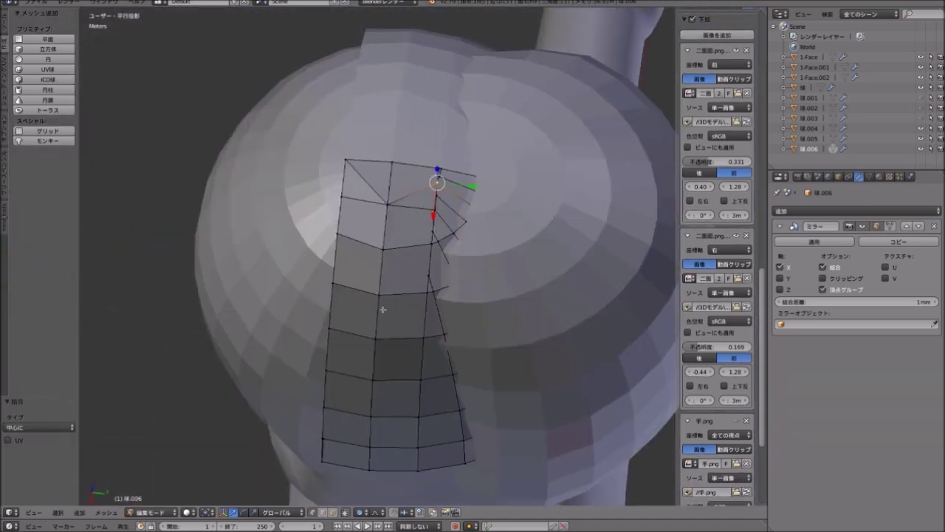
{"action": "scroll", "coordinate": [411, 371], "scroll_direction": "up", "scroll_amount": 5}
{"action": "key", "text": "alt+m"}
Merge the top vertices at the last-selected vertex.
{"action": "left_click", "coordinate": [280, 116]}
{"action": "scroll", "coordinate": [310, 147], "scroll_direction": "down", "scroll_amount": 6}
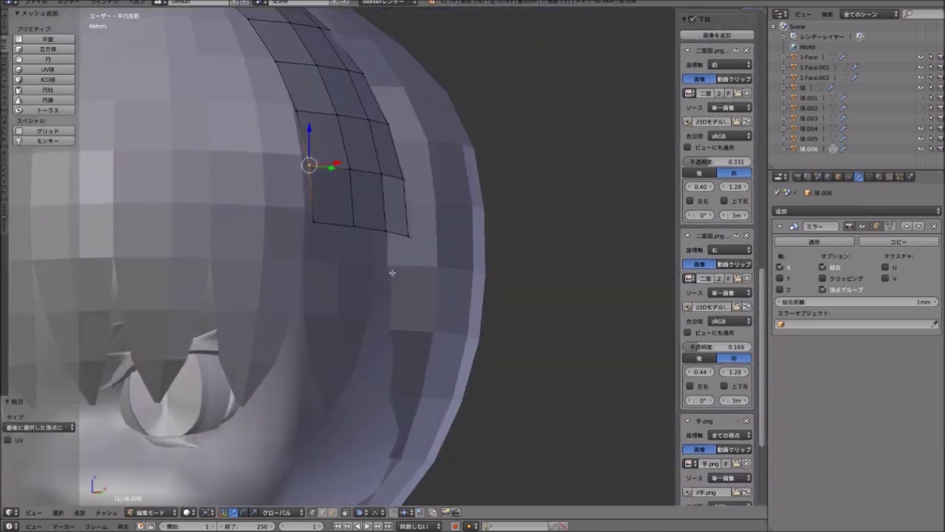
{"action": "mouse_move", "coordinate": [490, 222]}
{"action": "middle_mouse_down"}
{"action": "mouse_move", "coordinate": [379, 255]}
{"action": "mouse_move", "coordinate": [417, 248]}
{"action": "mouse_move", "coordinate": [405, 243]}
{"action": "mouse_move", "coordinate": [408, 265]}
{"action": "middle_mouse_up"}
Move strip vertices with proportional falloff so the strip hugs the crown.
{"action": "key", "text": "g"}
{"action": "left_click", "coordinate": [422, 251]}
{"action": "key", "text": "g"}
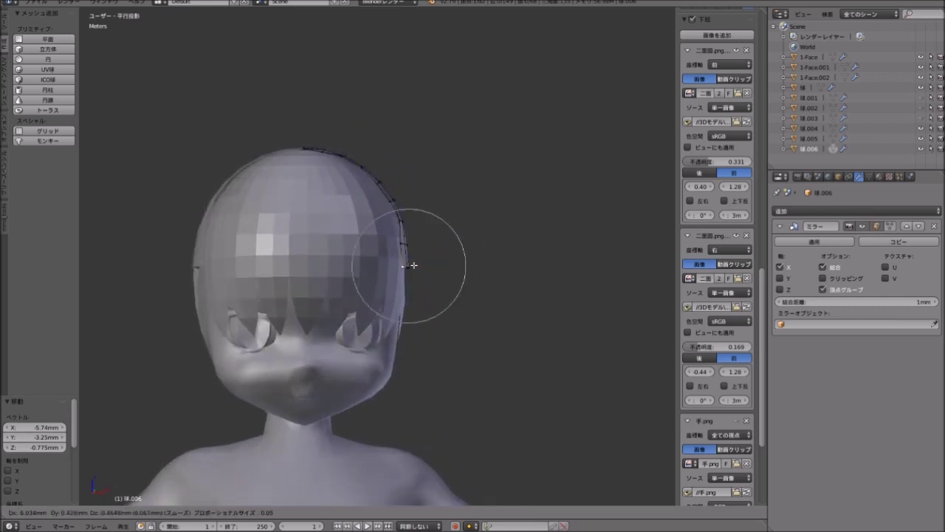
{"action": "left_click", "coordinate": [411, 264]}
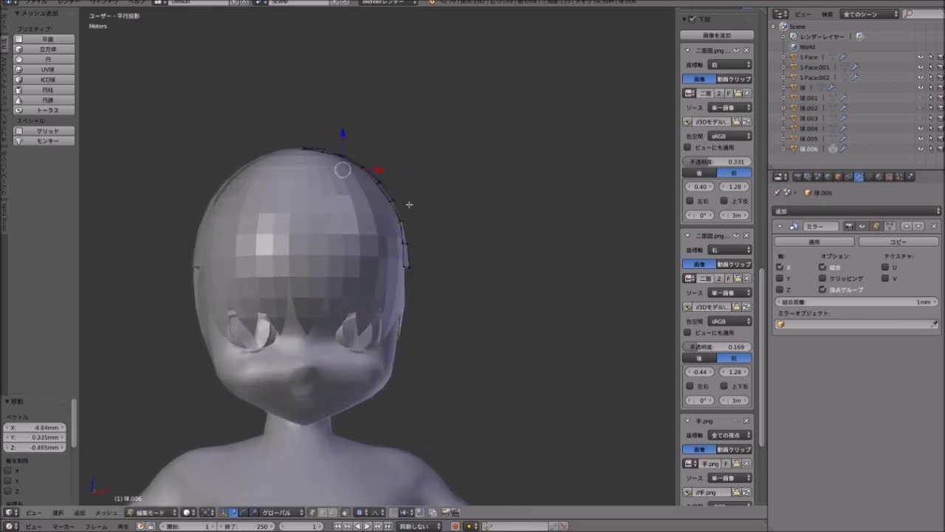
{"action": "scroll", "coordinate": [395, 200], "scroll_direction": "up", "scroll_amount": 2}
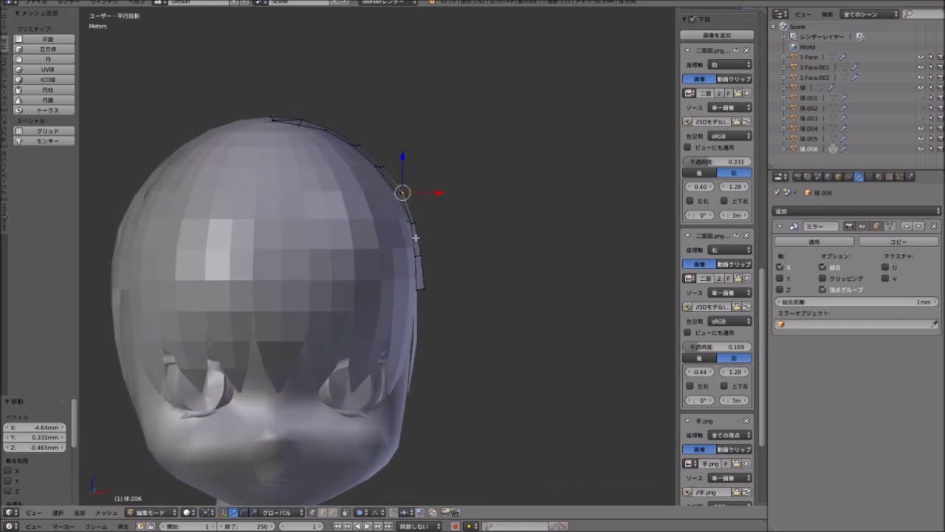
{"action": "middle_click_drag", "start_coordinate": [403, 193], "coordinate": [401, 194]}
{"action": "key", "text": "g"}
{"action": "left_click", "coordinate": [397, 207]}
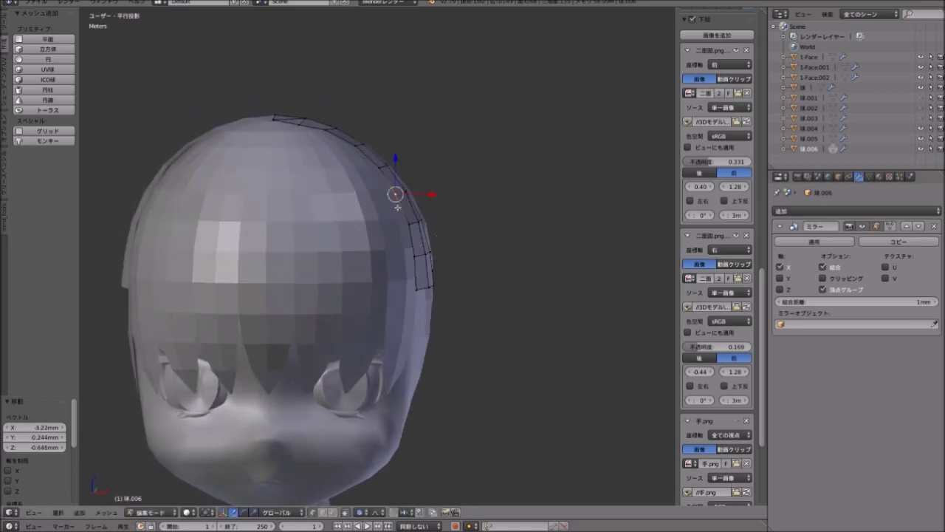
{"action": "key", "text": "g"}
{"action": "left_click", "coordinate": [378, 166]}
Nudge the strip further from other angles so it follows the head's side.
{"action": "mouse_move", "coordinate": [378, 166]}
{"action": "middle_mouse_down"}
{"action": "mouse_move", "coordinate": [349, 160]}
{"action": "mouse_move", "coordinate": [306, 93]}
{"action": "mouse_move", "coordinate": [337, 142]}
{"action": "middle_mouse_up"}
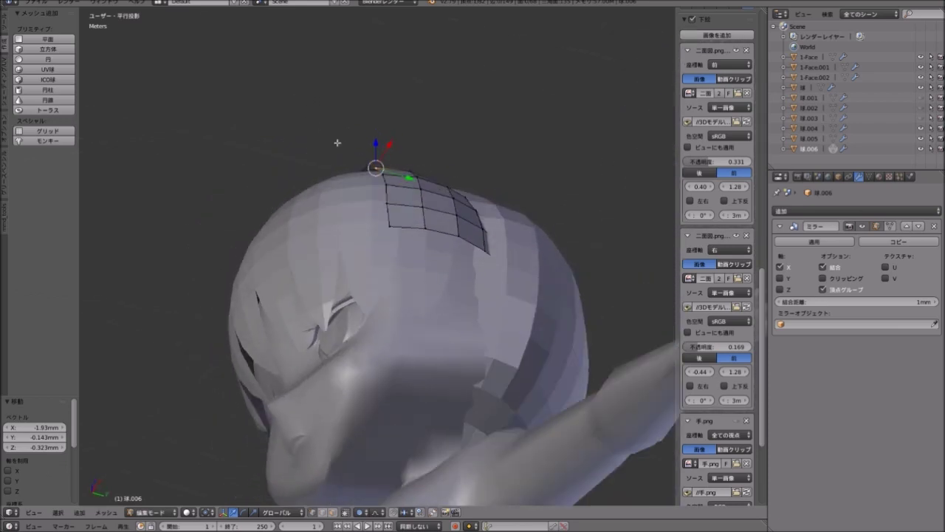
{"action": "mouse_move", "coordinate": [386, 185]}
{"action": "middle_mouse_down"}
{"action": "mouse_move", "coordinate": [454, 204]}
{"action": "mouse_move", "coordinate": [364, 210]}
{"action": "mouse_move", "coordinate": [384, 181]}
{"action": "mouse_move", "coordinate": [369, 224]}
{"action": "mouse_move", "coordinate": [377, 155]}
{"action": "mouse_move", "coordinate": [410, 363]}
{"action": "middle_mouse_up"}
{"action": "key", "text": "g"}
{"action": "left_click", "coordinate": [453, 205]}
{"action": "key", "text": "g"}
{"action": "left_click", "coordinate": [389, 206]}
{"action": "scroll", "coordinate": [369, 224], "scroll_direction": "up", "scroll_amount": 3}
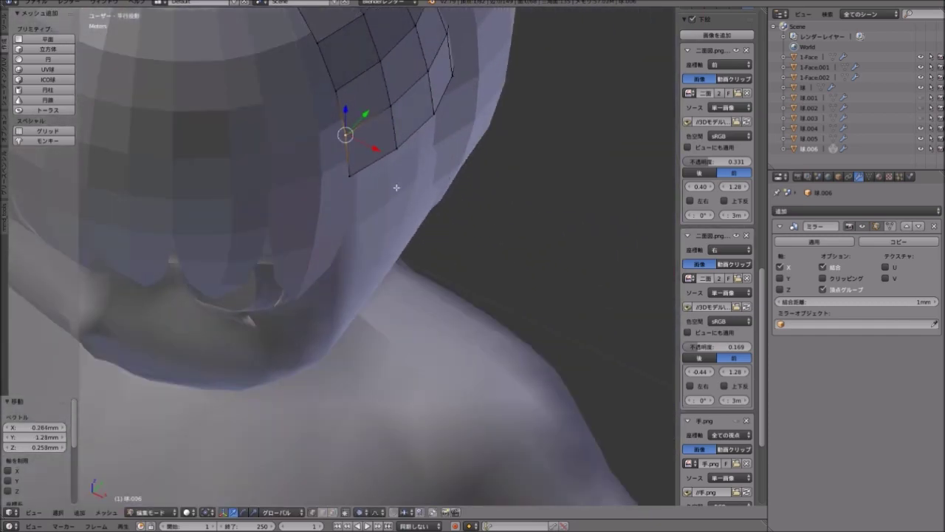
{"action": "mouse_move", "coordinate": [396, 187]}
{"action": "middle_mouse_down"}
{"action": "mouse_move", "coordinate": [420, 217]}
{"action": "mouse_move", "coordinate": [389, 241]}
{"action": "mouse_move", "coordinate": [370, 184]}
{"action": "middle_mouse_up"}
Extrude the strand's bottom edge a long way straight down along Z.
{"action": "middle_click_drag", "start_coordinate": [491, 197], "coordinate": [466, 185]}
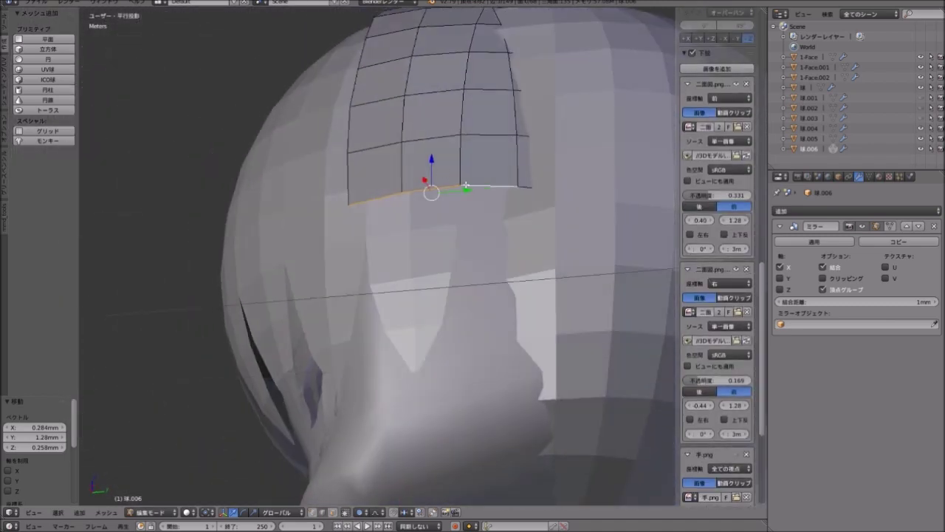
{"action": "key", "text": "KP_3"}
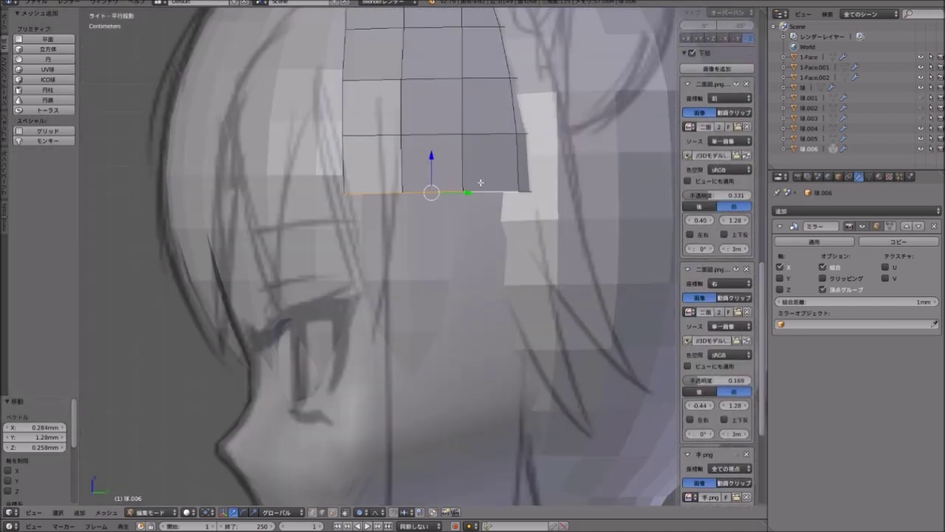
{"action": "scroll", "coordinate": [481, 182], "scroll_direction": "down", "scroll_amount": 4}
{"action": "scroll", "coordinate": [479, 192], "scroll_direction": "down", "scroll_amount": 2}
{"action": "mouse_move", "coordinate": [476, 200]}
{"action": "middle_mouse_down"}
{"action": "mouse_move", "coordinate": [471, 218]}
{"action": "mouse_move", "coordinate": [475, 192]}
{"action": "middle_mouse_up"}
{"action": "key", "text": "e"}
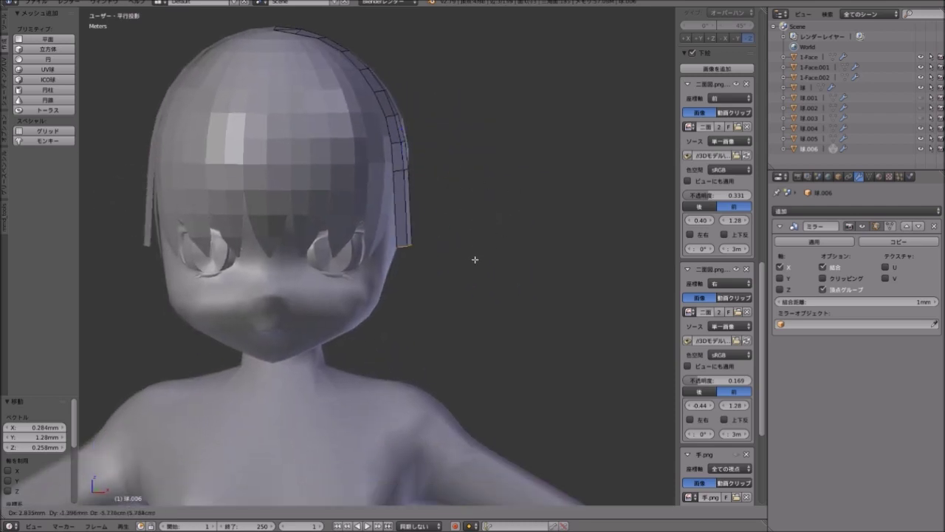
{"action": "key", "text": "z"}
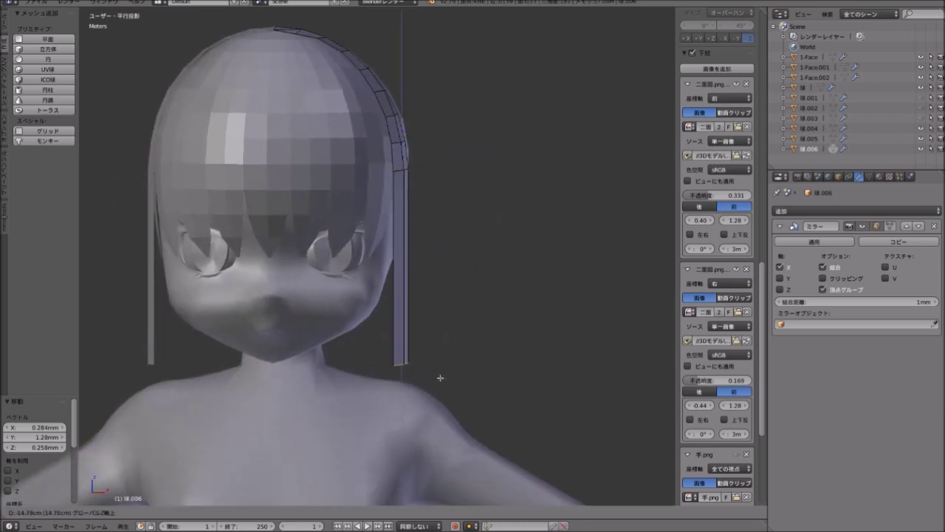
{"action": "left_click", "coordinate": [440, 377]}
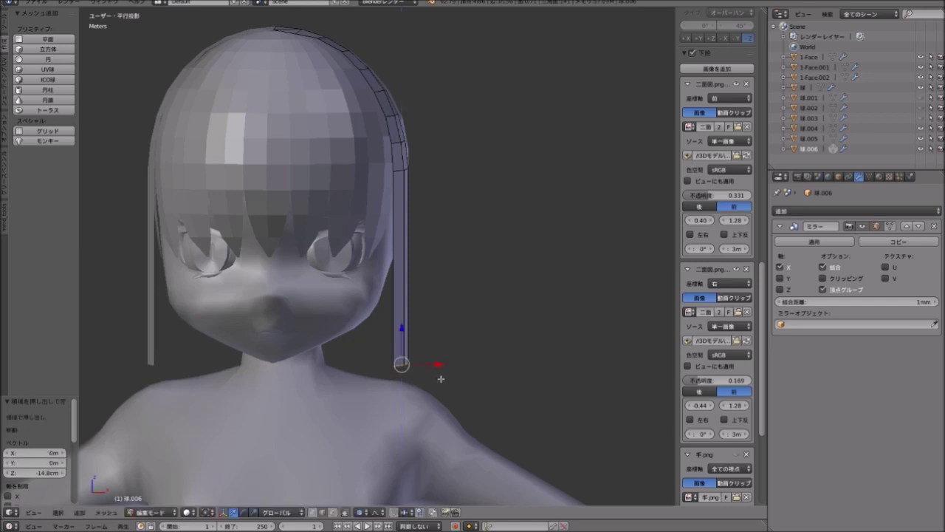
In front view, raise the strand end 1.78 cm along Z and adjust proportional editing.
{"action": "key", "text": "KP_1"}
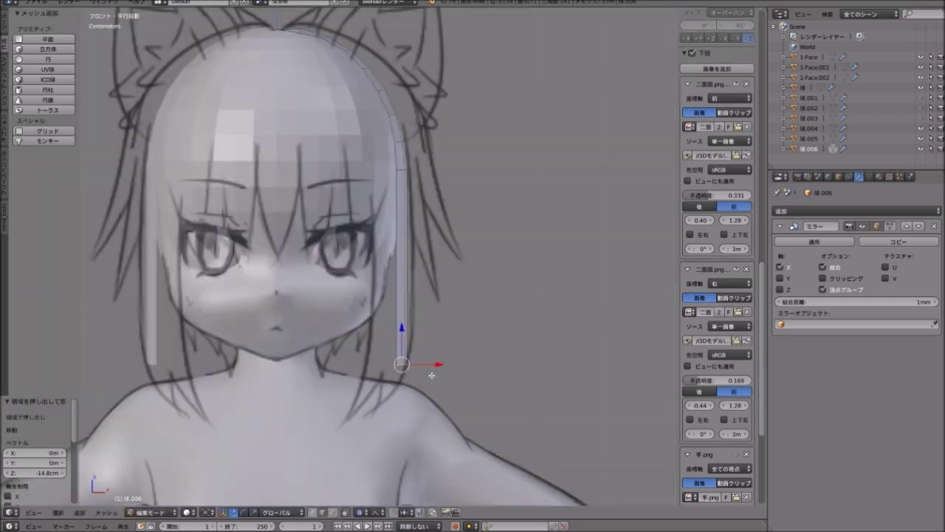
{"action": "key", "text": "g"}
{"action": "key", "text": "z"}
{"action": "left_click", "coordinate": [432, 352]}
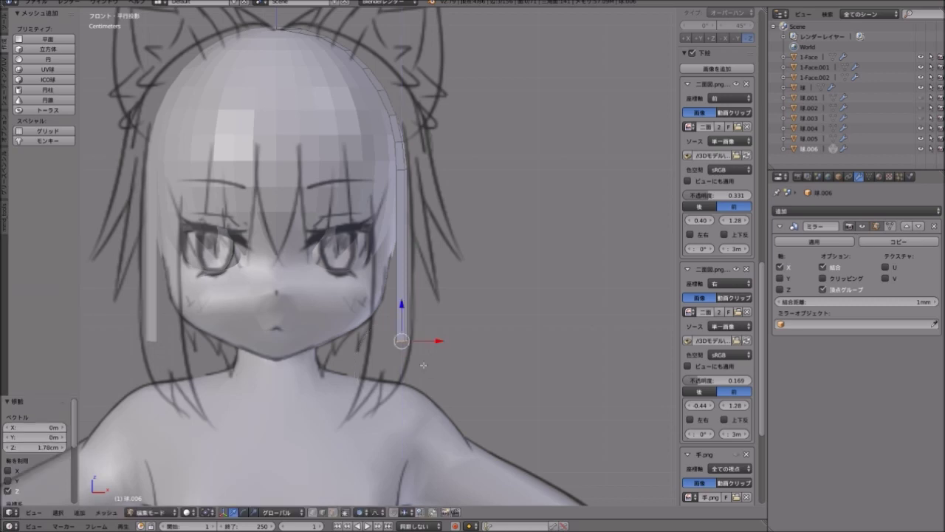
{"action": "left_click", "coordinate": [373, 512]}
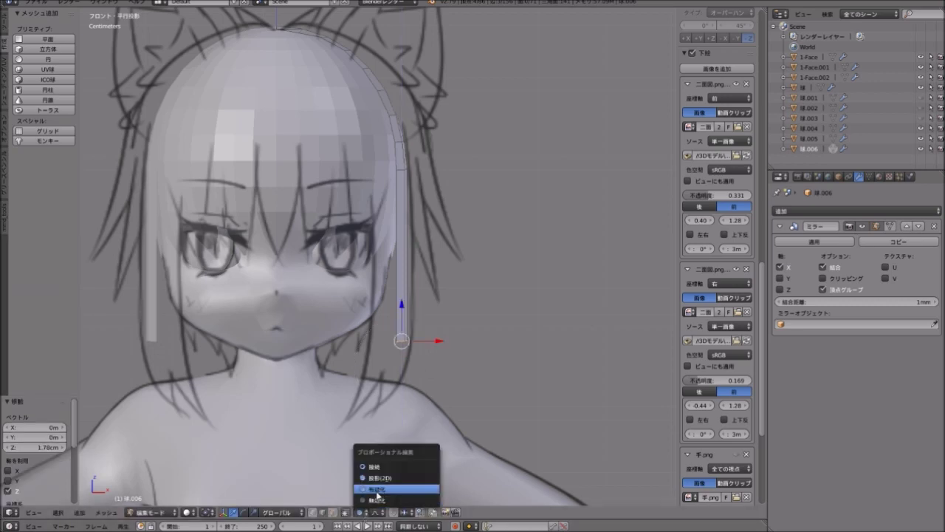
{"action": "left_click", "coordinate": [384, 493]}
Extrude another segment down and left and position it near the shoulder.
{"action": "key", "text": "e"}
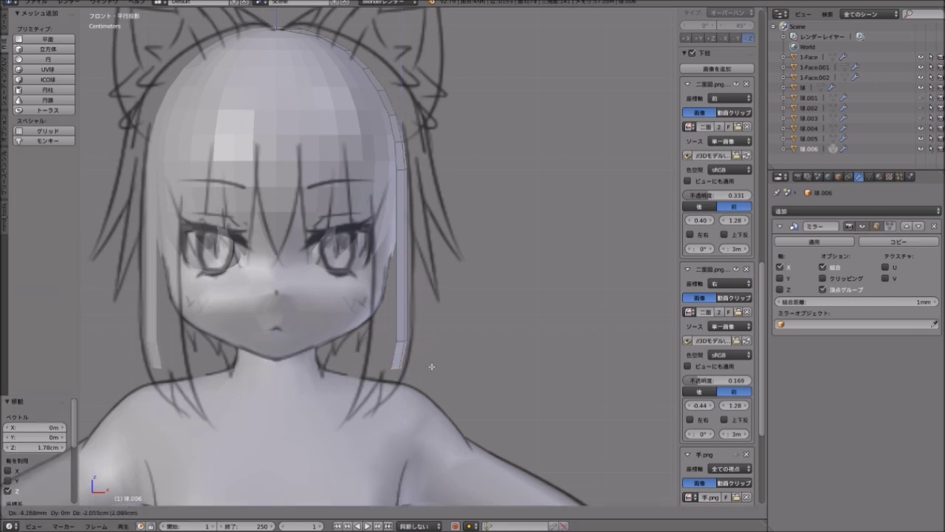
{"action": "left_click", "coordinate": [432, 368]}
{"action": "key", "text": "g"}
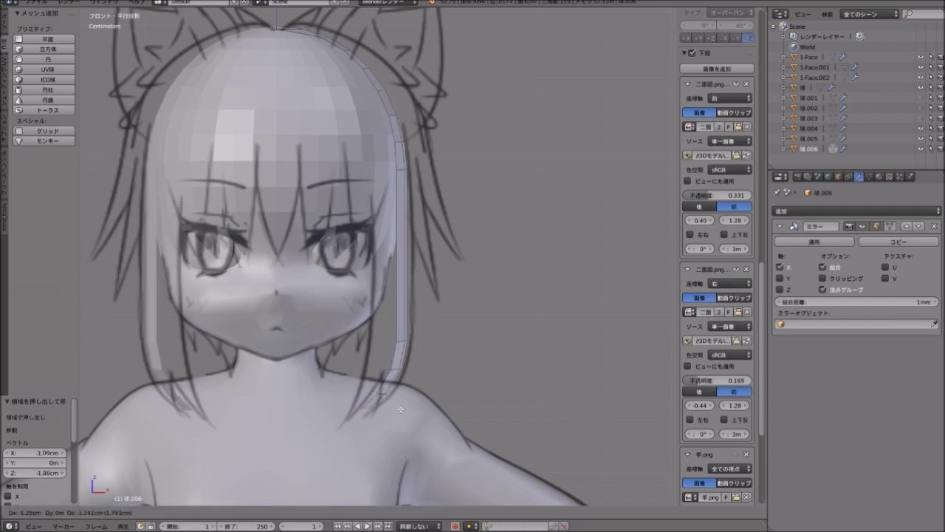
{"action": "left_click", "coordinate": [395, 416]}
{"action": "mouse_move", "coordinate": [458, 370]}
{"action": "middle_mouse_down"}
{"action": "mouse_move", "coordinate": [433, 363]}
{"action": "mouse_move", "coordinate": [481, 348]}
{"action": "mouse_move", "coordinate": [413, 342]}
{"action": "middle_mouse_up"}
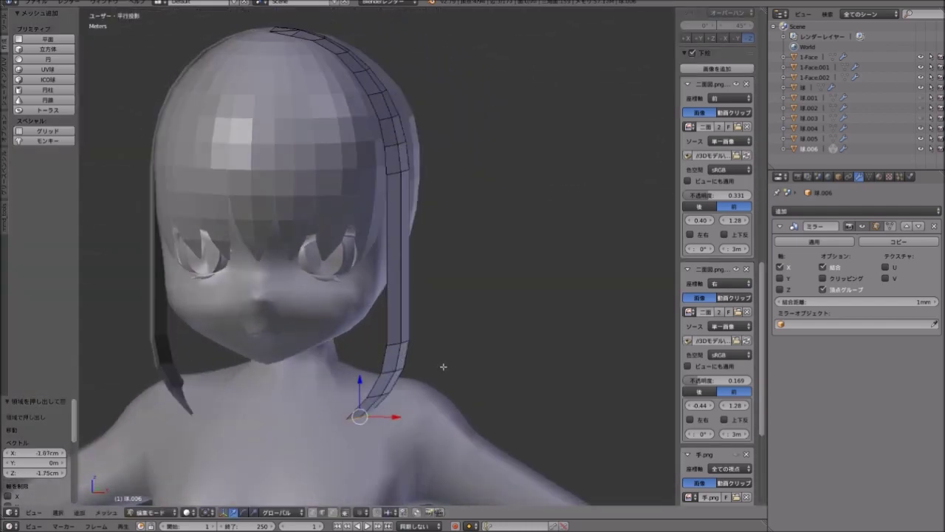
{"action": "scroll", "coordinate": [403, 338], "scroll_direction": "up", "scroll_amount": 5}
Scale the strand's bottom end to a point and narrow the edge ring above it.
{"action": "key", "text": "s"}
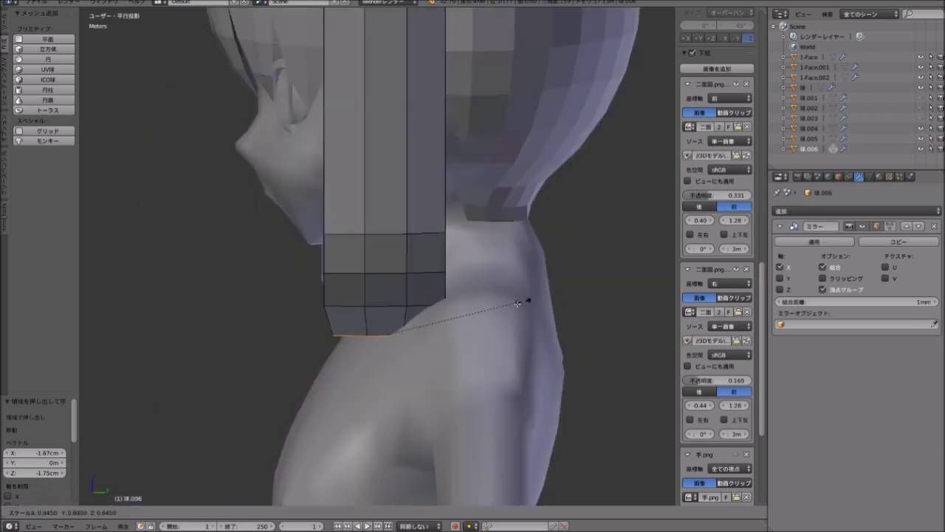
{"action": "left_click", "coordinate": [396, 336]}
{"action": "key", "text": "g"}
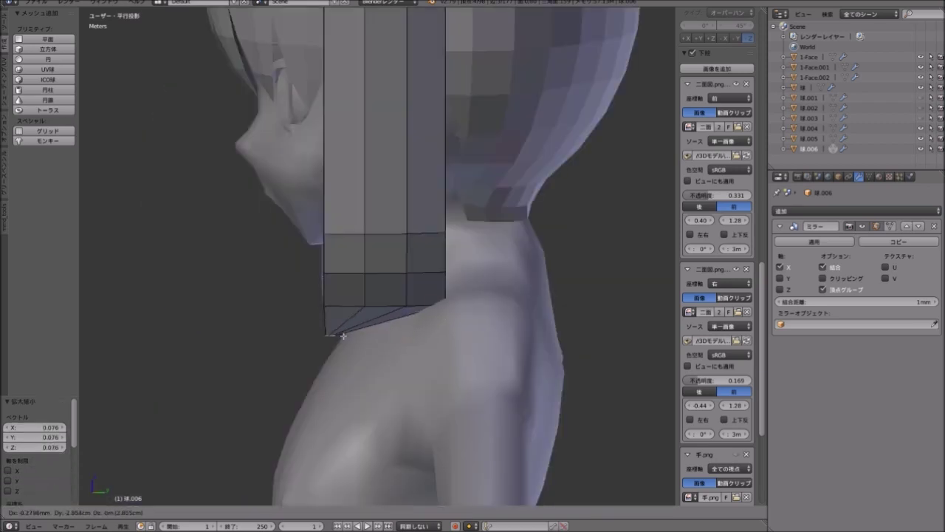
{"action": "left_click", "coordinate": [353, 332]}
{"action": "key", "text": "s"}
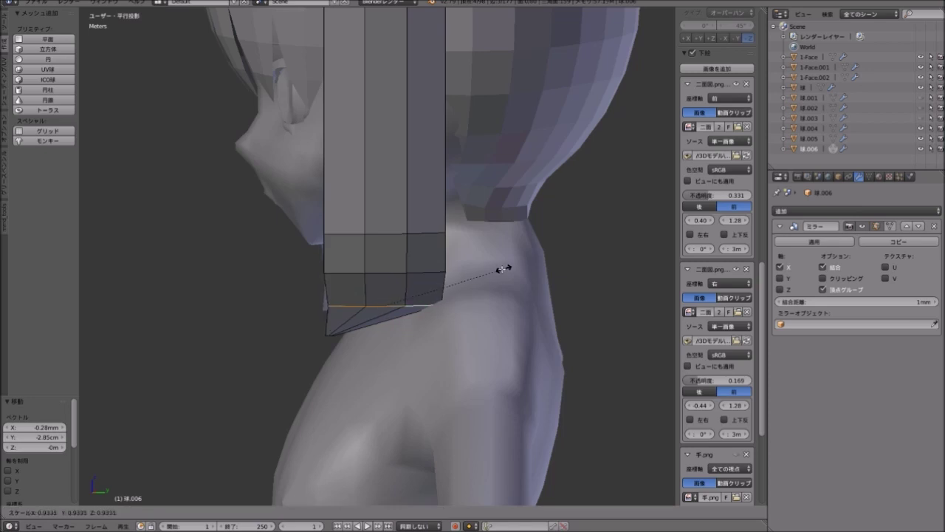
{"action": "left_click", "coordinate": [476, 273]}
{"action": "key", "text": "g"}
{"action": "left_click", "coordinate": [456, 277]}
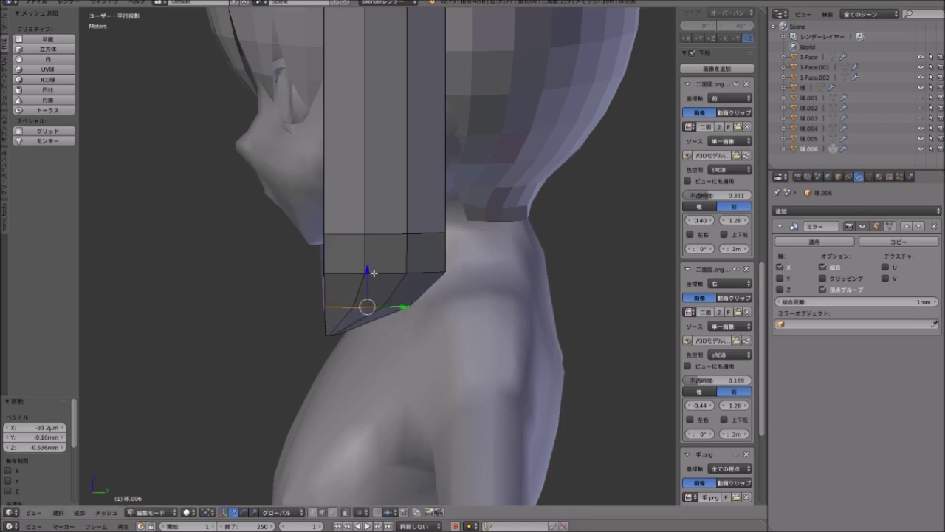
Rescale and reposition the lower edge ring to refine the taper above the shoulder.
{"action": "key", "text": "s"}
{"action": "left_click", "coordinate": [499, 259]}
{"action": "key", "text": "g"}
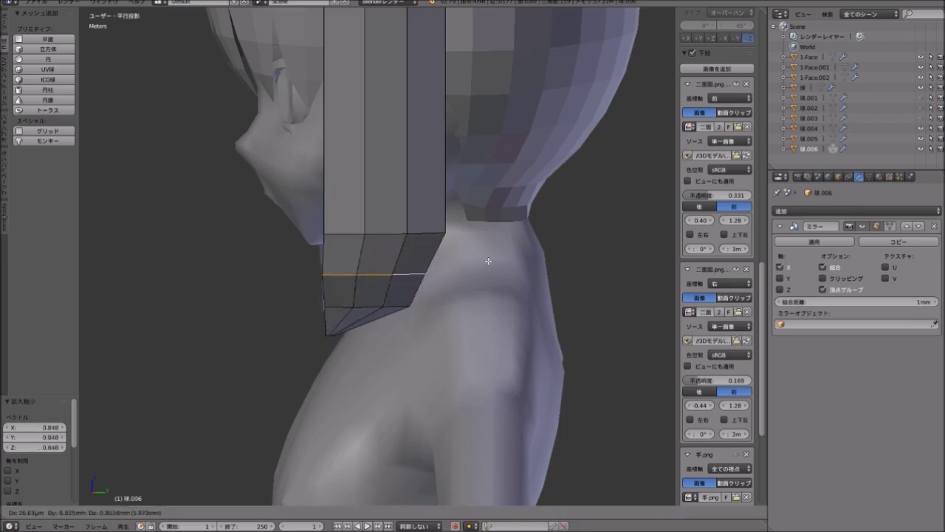
{"action": "left_click", "coordinate": [489, 260]}
{"action": "key", "text": "s"}
{"action": "left_click", "coordinate": [502, 257]}
{"action": "key", "text": "g"}
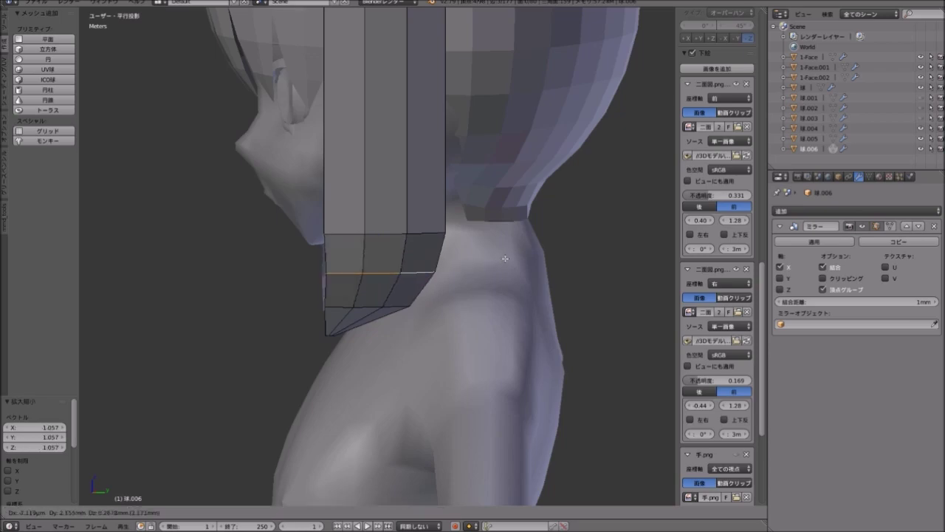
{"action": "left_click", "coordinate": [504, 258]}
{"action": "mouse_move", "coordinate": [495, 257]}
{"action": "middle_mouse_down"}
{"action": "mouse_move", "coordinate": [432, 306]}
{"action": "mouse_move", "coordinate": [517, 320]}
{"action": "mouse_move", "coordinate": [522, 337]}
{"action": "mouse_move", "coordinate": [413, 310]}
{"action": "mouse_move", "coordinate": [333, 309]}
{"action": "mouse_move", "coordinate": [336, 325]}
{"action": "mouse_move", "coordinate": [339, 332]}
{"action": "mouse_move", "coordinate": [477, 302]}
{"action": "mouse_move", "coordinate": [403, 299]}
{"action": "middle_mouse_up"}
{"action": "scroll", "coordinate": [449, 304], "scroll_direction": "down", "scroll_amount": 5}
{"action": "scroll", "coordinate": [394, 303], "scroll_direction": "up", "scroll_amount": 5}
{"action": "scroll", "coordinate": [402, 299], "scroll_direction": "down", "scroll_amount": 5}
Check against the front sketch and shift the whole strand 6.79 mm along Y.
{"action": "scroll", "coordinate": [394, 277], "scroll_direction": "up", "scroll_amount": 4}
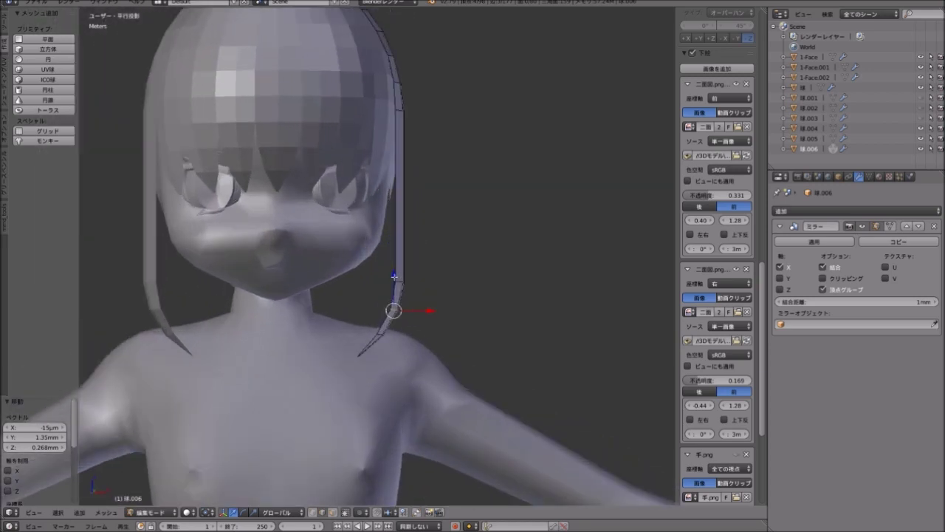
{"action": "key", "text": "KP_1"}
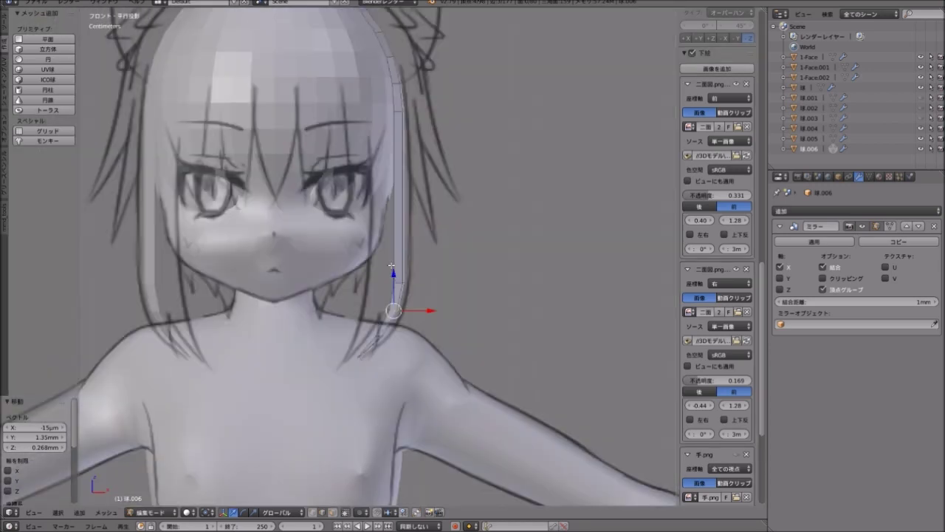
{"action": "scroll", "coordinate": [421, 238], "scroll_direction": "up", "scroll_amount": 2}
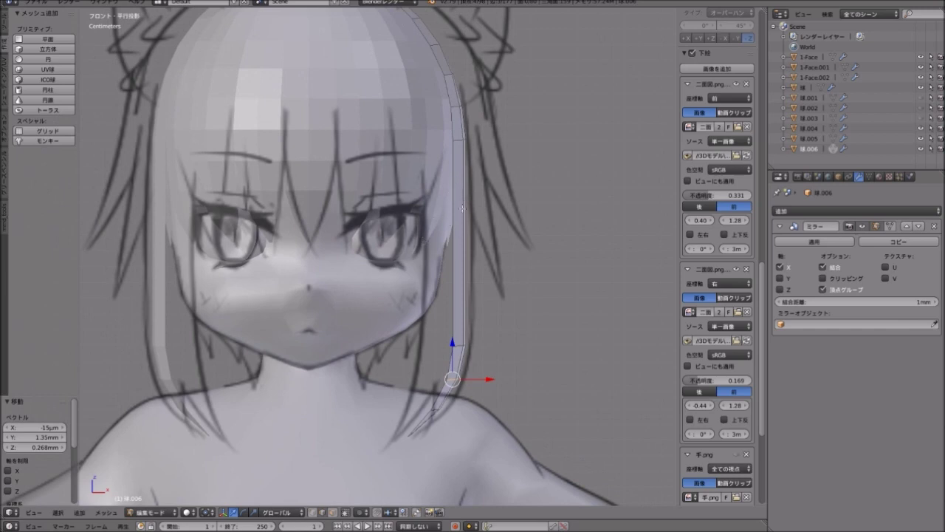
{"action": "scroll", "coordinate": [462, 208], "scroll_direction": "down", "scroll_amount": 2}
{"action": "mouse_move", "coordinate": [462, 209]}
{"action": "middle_mouse_down", "text": "shift"}
{"action": "mouse_move", "coordinate": [458, 184]}
{"action": "mouse_move", "coordinate": [416, 209]}
{"action": "mouse_move", "coordinate": [475, 158]}
{"action": "mouse_move", "coordinate": [500, 172]}
{"action": "mouse_move", "coordinate": [395, 209]}
{"action": "mouse_move", "coordinate": [316, 212]}
{"action": "middle_mouse_up", "text": "shift"}
{"action": "scroll", "coordinate": [450, 184], "scroll_direction": "down", "scroll_amount": 2}
{"action": "scroll", "coordinate": [317, 212], "scroll_direction": "down", "scroll_amount": 2}
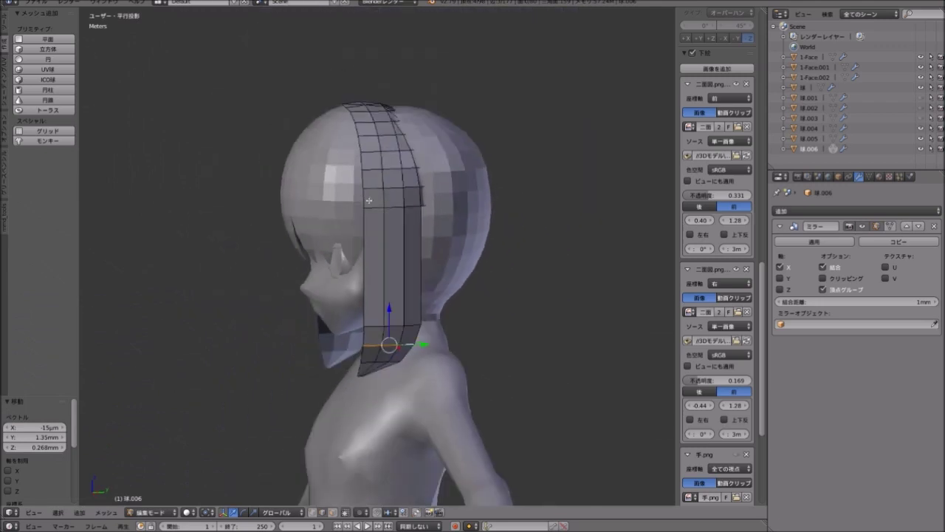
{"action": "key", "text": "a"}
{"action": "key", "text": "a"}
{"action": "middle_click_drag", "start_coordinate": [378, 198], "coordinate": [371, 217]}
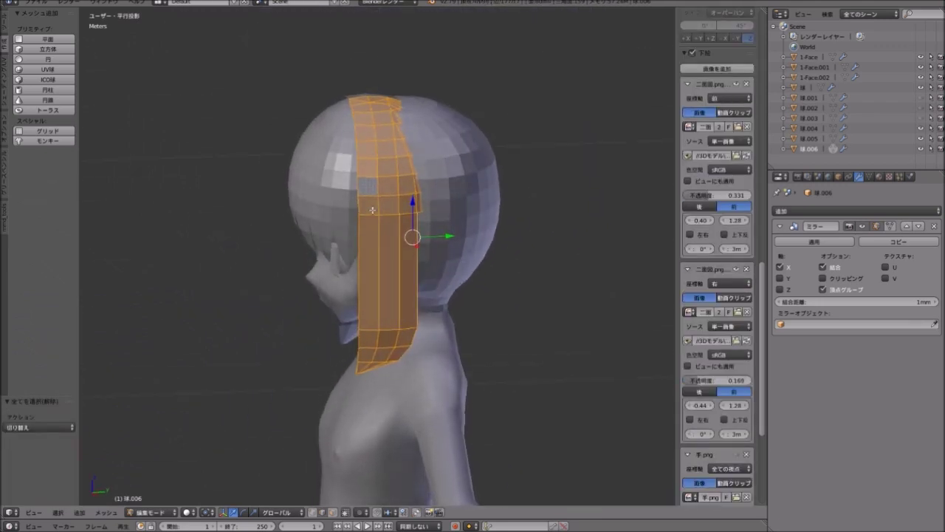
{"action": "key", "text": "g"}
{"action": "key", "text": "y"}
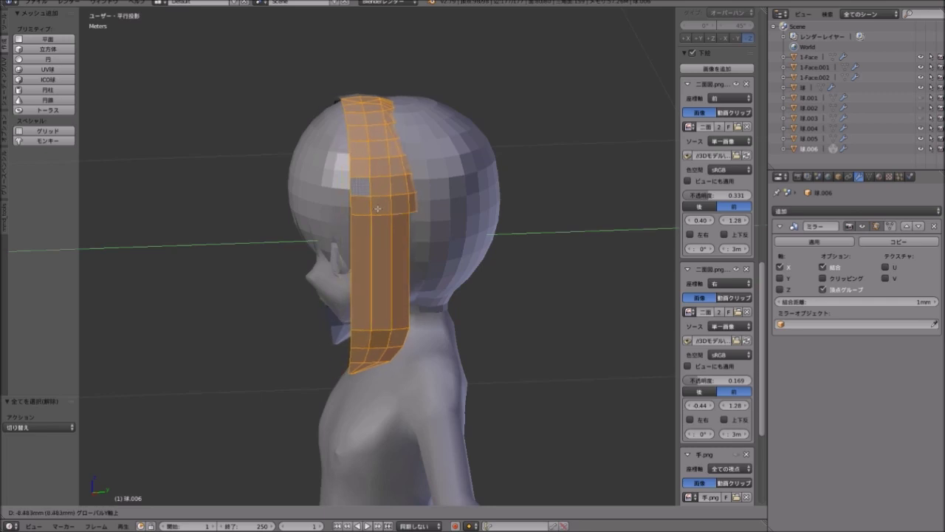
{"action": "left_click", "coordinate": [379, 208]}
Reselect the whole strand from a side view and start moving it along X.
{"action": "mouse_move", "coordinate": [379, 208]}
{"action": "middle_mouse_down"}
{"action": "mouse_move", "coordinate": [363, 203]}
{"action": "mouse_move", "coordinate": [473, 170]}
{"action": "mouse_move", "coordinate": [494, 180]}
{"action": "middle_mouse_up"}
{"action": "scroll", "coordinate": [363, 204], "scroll_direction": "up", "scroll_amount": 3}
{"action": "right_click", "coordinate": [475, 148]}
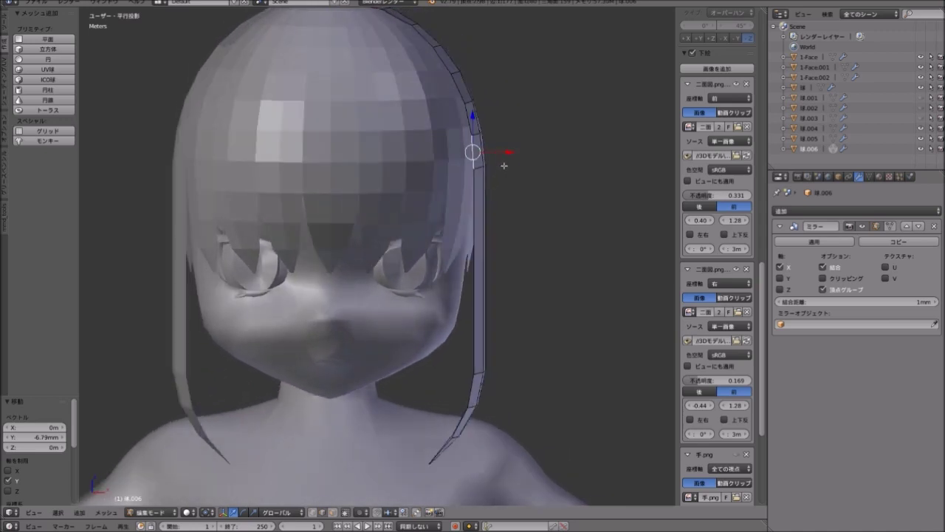
{"action": "scroll", "coordinate": [494, 180], "scroll_direction": "down", "scroll_amount": 2}
{"action": "scroll", "coordinate": [467, 206], "scroll_direction": "down", "scroll_amount": 1}
{"action": "key", "text": "a"}
{"action": "key", "text": "a"}
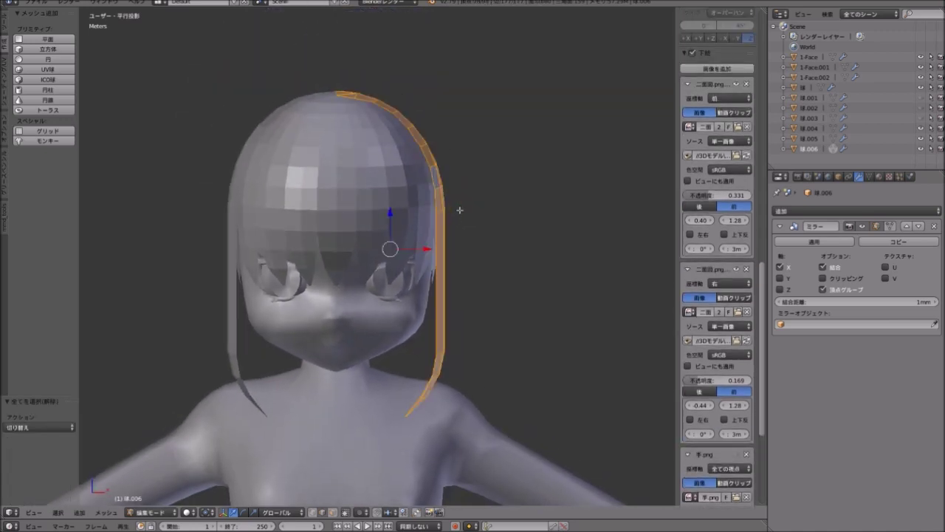
{"action": "middle_click_drag", "start_coordinate": [460, 210], "coordinate": [464, 207]}
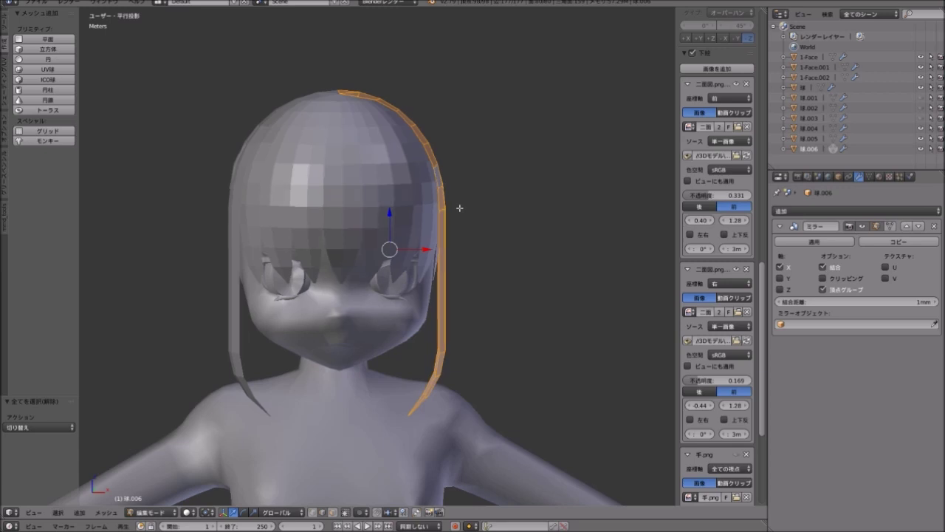
{"action": "key", "text": "g"}
{"action": "key", "text": "x"}
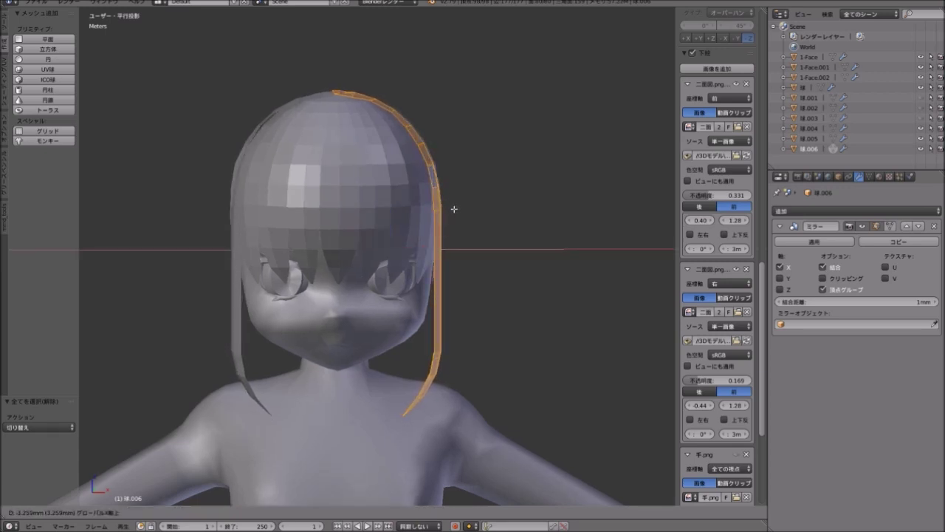
Shift the strand sideways along X in two moves so it sits against the head.
{"action": "left_click", "coordinate": [456, 209]}
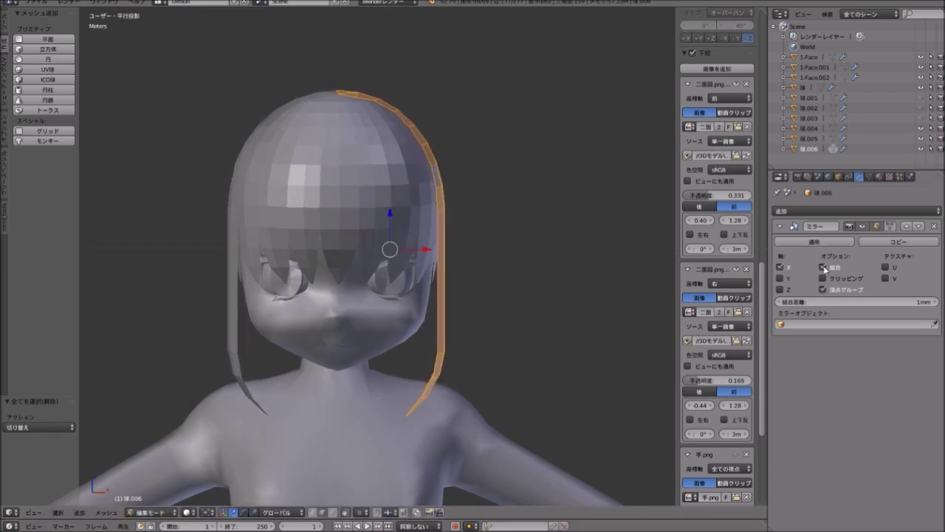
{"action": "middle_click_drag", "start_coordinate": [443, 221], "coordinate": [431, 176]}
{"action": "key", "text": "g"}
{"action": "key", "text": "x"}
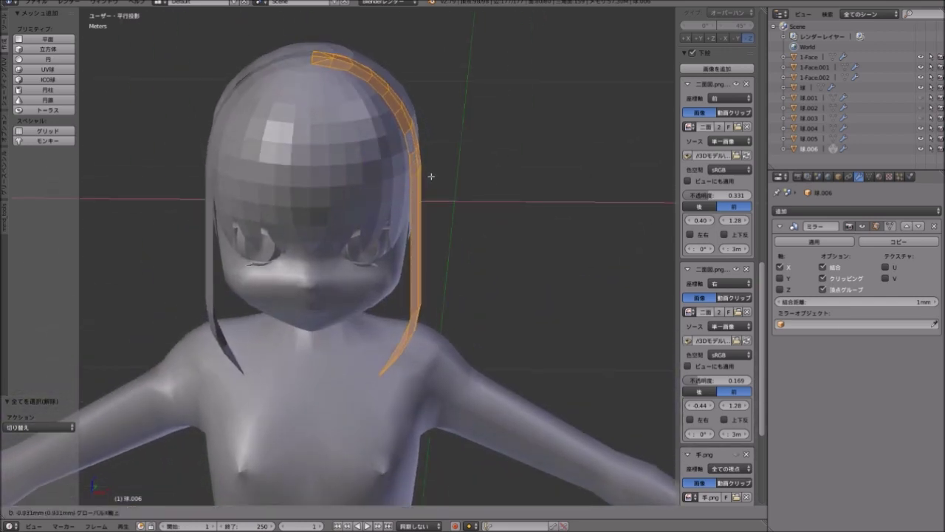
{"action": "left_click", "coordinate": [429, 176]}
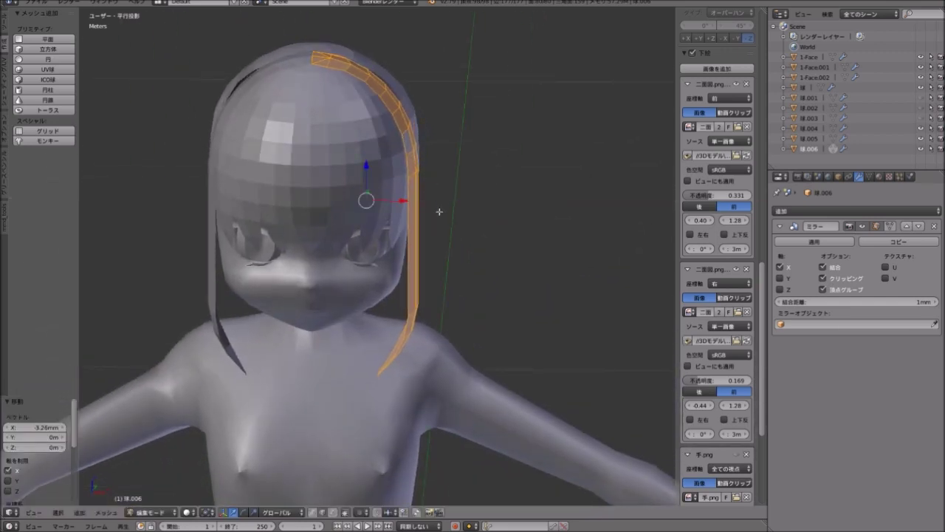
{"action": "mouse_move", "coordinate": [439, 211]}
{"action": "middle_mouse_down"}
{"action": "mouse_move", "coordinate": [401, 204]}
{"action": "mouse_move", "coordinate": [392, 220]}
{"action": "mouse_move", "coordinate": [421, 209]}
{"action": "mouse_move", "coordinate": [400, 211]}
{"action": "mouse_move", "coordinate": [403, 243]}
{"action": "middle_mouse_up"}
Select the strand's lower vertex and move it outward to follow the crown's curve.
{"action": "key", "text": "Tab"}
{"action": "scroll", "coordinate": [400, 185], "scroll_direction": "up", "scroll_amount": 2}
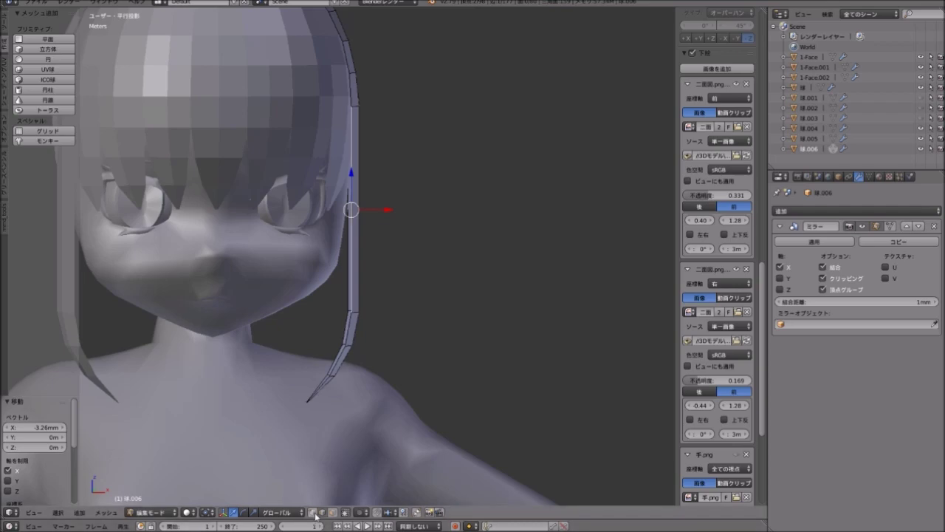
{"action": "middle_click_drag", "start_coordinate": [327, 443], "coordinate": [318, 340]}
{"action": "right_click", "coordinate": [351, 315]}
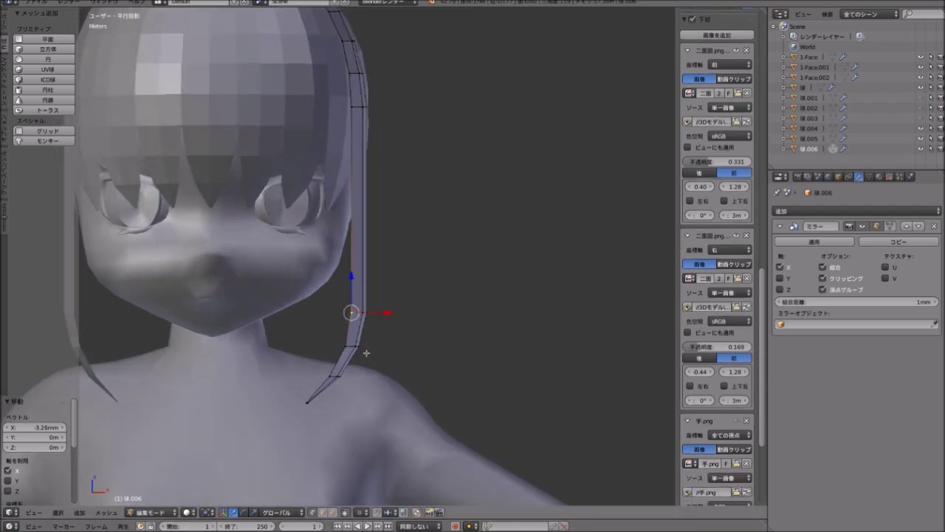
{"action": "mouse_move", "coordinate": [358, 193]}
{"action": "middle_mouse_down"}
{"action": "mouse_move", "coordinate": [258, 195]}
{"action": "mouse_move", "coordinate": [466, 213]}
{"action": "mouse_move", "coordinate": [422, 281]}
{"action": "mouse_move", "coordinate": [350, 348]}
{"action": "middle_mouse_up"}
{"action": "scroll", "coordinate": [465, 213], "scroll_direction": "down", "scroll_amount": 2}
{"action": "scroll", "coordinate": [369, 324], "scroll_direction": "up", "scroll_amount": 2}
{"action": "mouse_move", "coordinate": [407, 355]}
{"action": "middle_mouse_down"}
{"action": "mouse_move", "coordinate": [421, 347]}
{"action": "mouse_move", "coordinate": [399, 342]}
{"action": "mouse_move", "coordinate": [453, 341]}
{"action": "mouse_move", "coordinate": [421, 341]}
{"action": "mouse_move", "coordinate": [481, 322]}
{"action": "mouse_move", "coordinate": [454, 322]}
{"action": "mouse_move", "coordinate": [502, 317]}
{"action": "mouse_move", "coordinate": [443, 295]}
{"action": "mouse_move", "coordinate": [455, 270]}
{"action": "mouse_move", "coordinate": [350, 286]}
{"action": "mouse_move", "coordinate": [443, 290]}
{"action": "mouse_move", "coordinate": [433, 291]}
{"action": "middle_mouse_up"}
{"action": "left_click", "coordinate": [462, 341]}
Nudge the selected vertex into place and inspect the head from several sides.
{"action": "scroll", "coordinate": [432, 291], "scroll_direction": "up", "scroll_amount": 4}
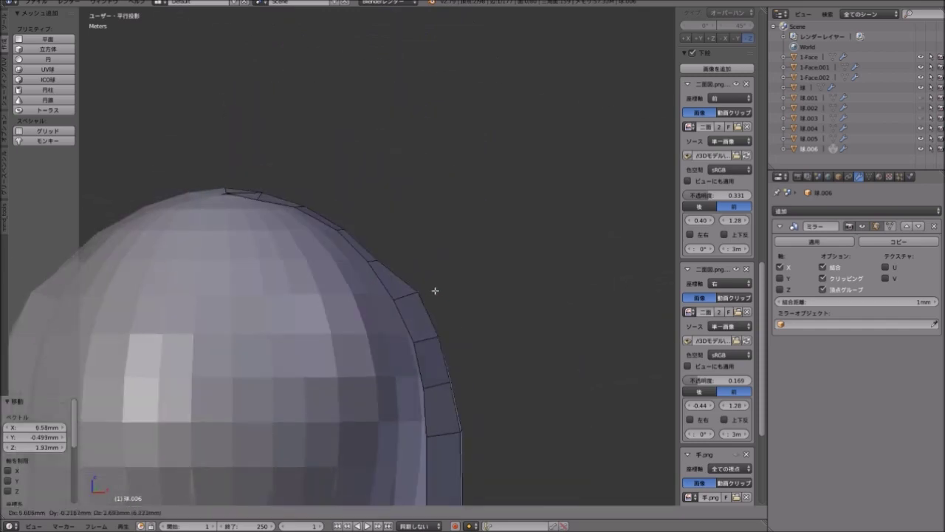
{"action": "key", "text": "g"}
{"action": "left_click", "coordinate": [451, 255]}
{"action": "mouse_move", "coordinate": [450, 255]}
{"action": "middle_mouse_down"}
{"action": "mouse_move", "coordinate": [369, 242]}
{"action": "mouse_move", "coordinate": [433, 156]}
{"action": "middle_mouse_up"}
{"action": "mouse_move", "coordinate": [431, 192]}
{"action": "middle_mouse_down"}
{"action": "mouse_move", "coordinate": [384, 266]}
{"action": "mouse_move", "coordinate": [377, 251]}
{"action": "middle_mouse_up"}
{"action": "scroll", "coordinate": [397, 234], "scroll_direction": "down", "scroll_amount": 3}
{"action": "scroll", "coordinate": [384, 266], "scroll_direction": "up", "scroll_amount": 4}
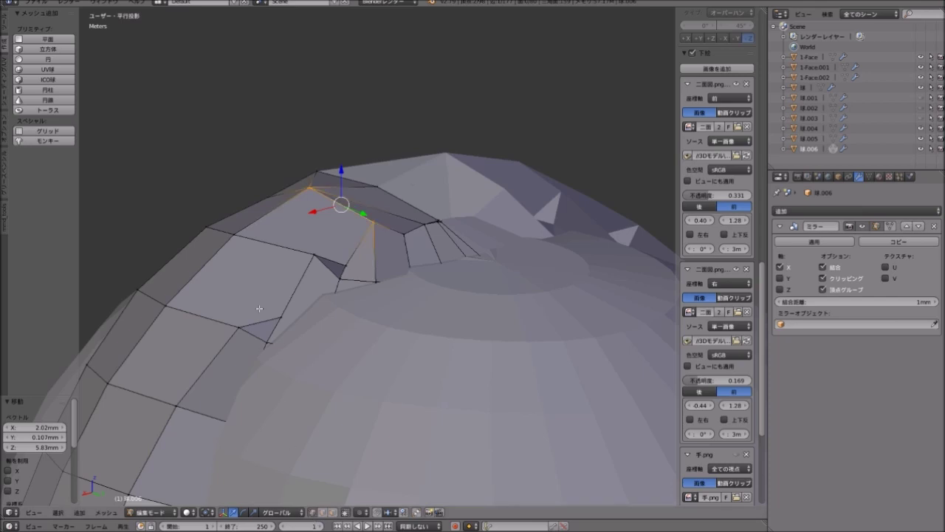
Merge two vertex pairs at the crown seam using Merge At Last.
{"action": "right_click", "coordinate": [280, 316]}
{"action": "middle_click_drag", "start_coordinate": [280, 318], "coordinate": [313, 355]}
{"action": "right_click", "coordinate": [267, 344], "text": "shift"}
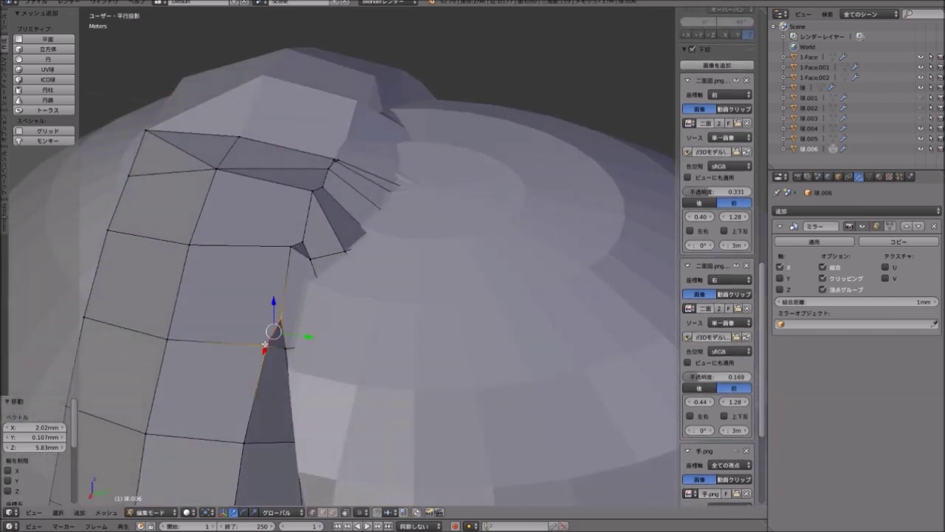
{"action": "left_click", "coordinate": [268, 345]}
{"action": "scroll", "coordinate": [320, 296], "scroll_direction": "down", "scroll_amount": 3}
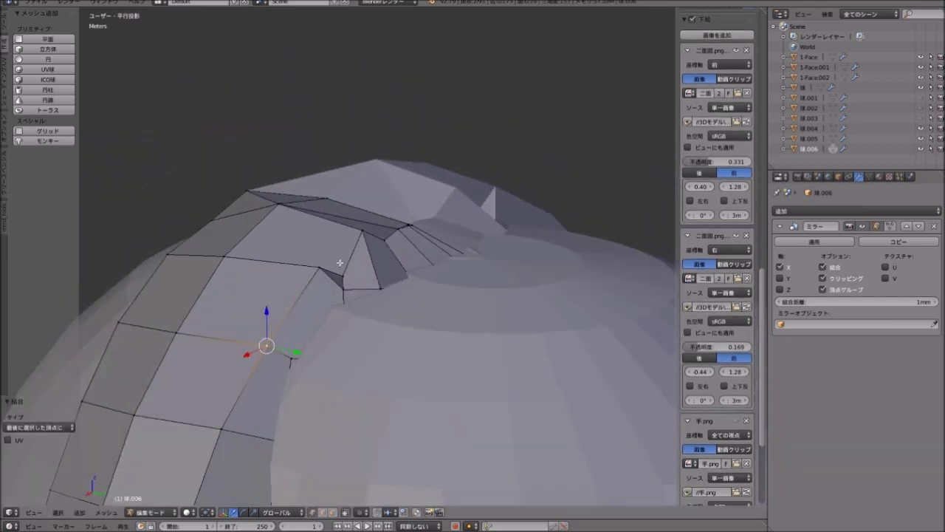
{"action": "right_click", "coordinate": [327, 270]}
{"action": "right_click", "coordinate": [333, 275], "text": "shift"}
{"action": "key", "text": "alt+m"}
{"action": "left_click", "coordinate": [319, 271]}
{"action": "scroll", "coordinate": [367, 324], "scroll_direction": "up", "scroll_amount": 2}
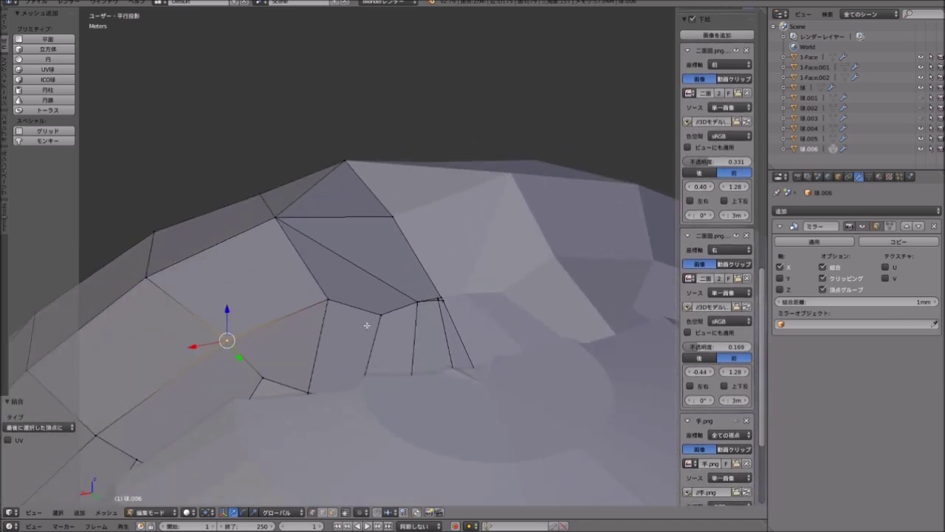
{"action": "mouse_move", "coordinate": [352, 315]}
{"action": "middle_mouse_down"}
{"action": "mouse_move", "coordinate": [369, 363]}
{"action": "mouse_move", "coordinate": [372, 336]}
{"action": "mouse_move", "coordinate": [413, 325]}
{"action": "middle_mouse_up"}
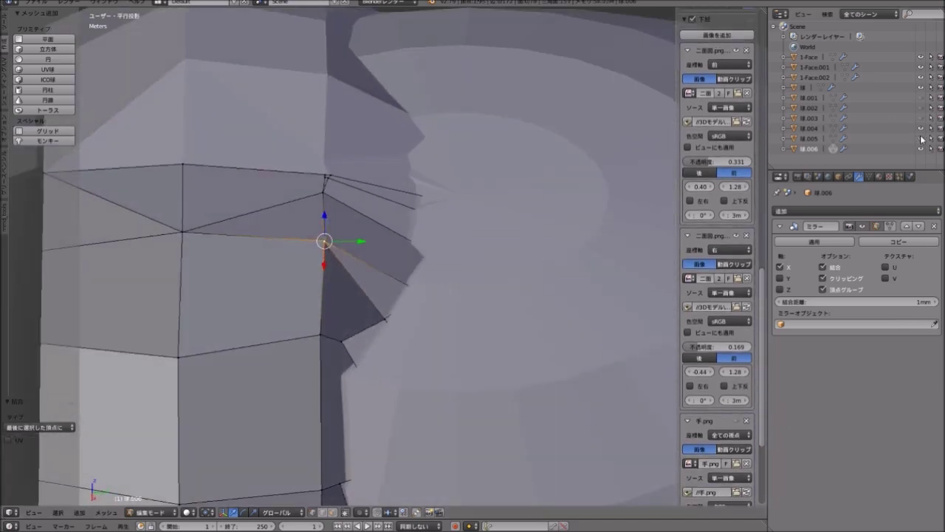
Unhide the dome-shaped back hair mesh in the Outliner and begin a knife cut across it.
{"action": "left_click", "coordinate": [922, 129]}
{"action": "scroll", "coordinate": [507, 190], "scroll_direction": "down", "scroll_amount": 5}
{"action": "mouse_move", "coordinate": [506, 190]}
{"action": "middle_mouse_down"}
{"action": "mouse_move", "coordinate": [453, 228]}
{"action": "mouse_move", "coordinate": [401, 152]}
{"action": "mouse_move", "coordinate": [365, 144]}
{"action": "mouse_move", "coordinate": [372, 101]}
{"action": "mouse_move", "coordinate": [443, 153]}
{"action": "mouse_move", "coordinate": [379, 140]}
{"action": "mouse_move", "coordinate": [380, 184]}
{"action": "mouse_move", "coordinate": [339, 262]}
{"action": "mouse_move", "coordinate": [344, 253]}
{"action": "middle_mouse_up"}
{"action": "scroll", "coordinate": [386, 147], "scroll_direction": "up", "scroll_amount": 2}
{"action": "scroll", "coordinate": [385, 147], "scroll_direction": "down", "scroll_amount": 2}
{"action": "key", "text": "k"}
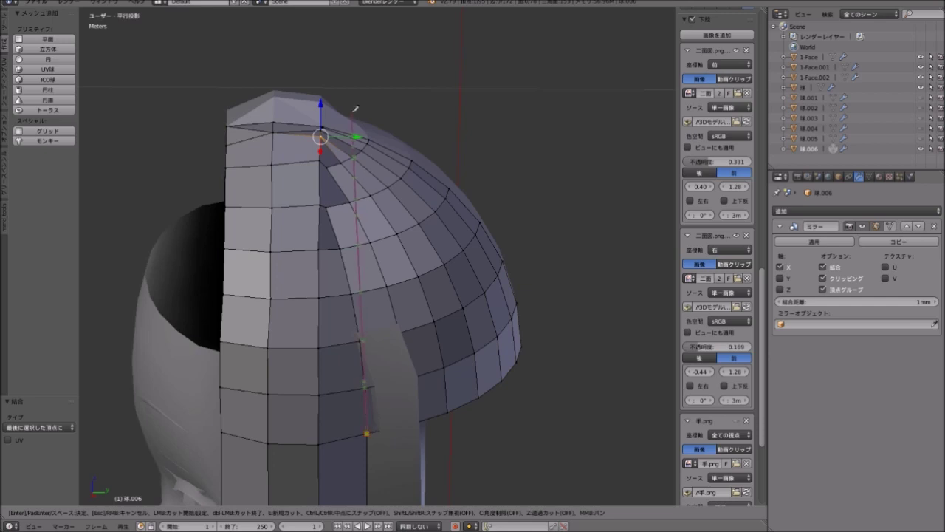
Commit the knife cut, then select the fan of dome faces in face select mode.
{"action": "key", "text": "Return"}
{"action": "middle_click_drag", "start_coordinate": [356, 88], "coordinate": [375, 356]}
{"action": "left_click", "coordinate": [244, 512]}
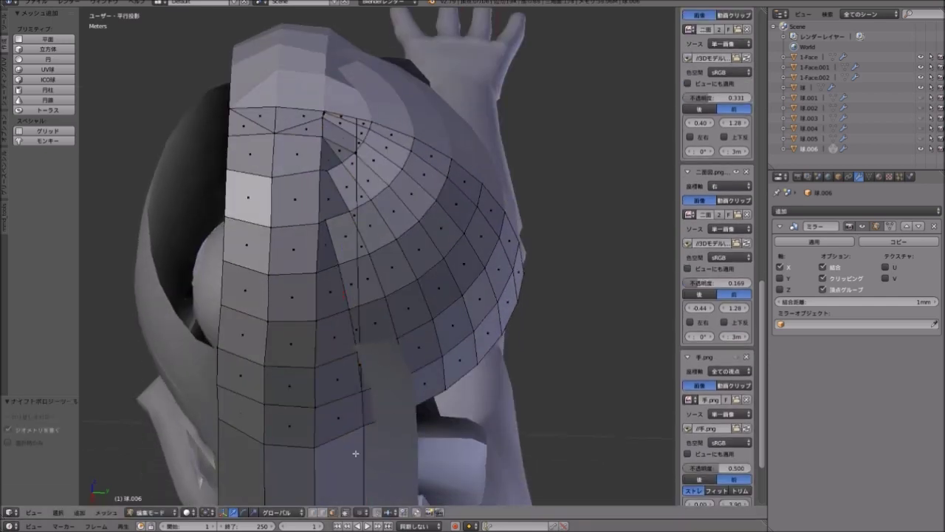
{"action": "right_click", "coordinate": [382, 401]}
{"action": "right_click", "coordinate": [365, 121], "text": "ctrl"}
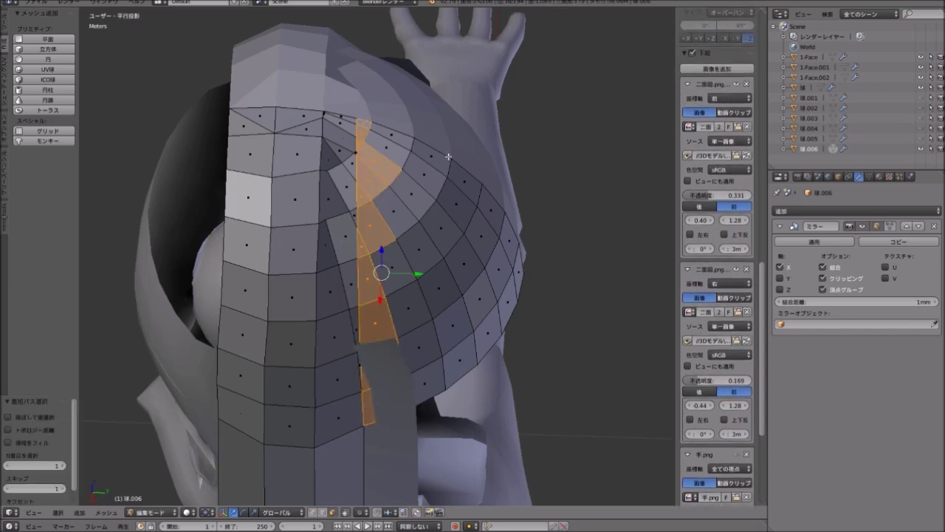
{"action": "right_click", "coordinate": [517, 273], "text": "ctrl"}
{"action": "right_click", "coordinate": [405, 270], "text": "ctrl"}
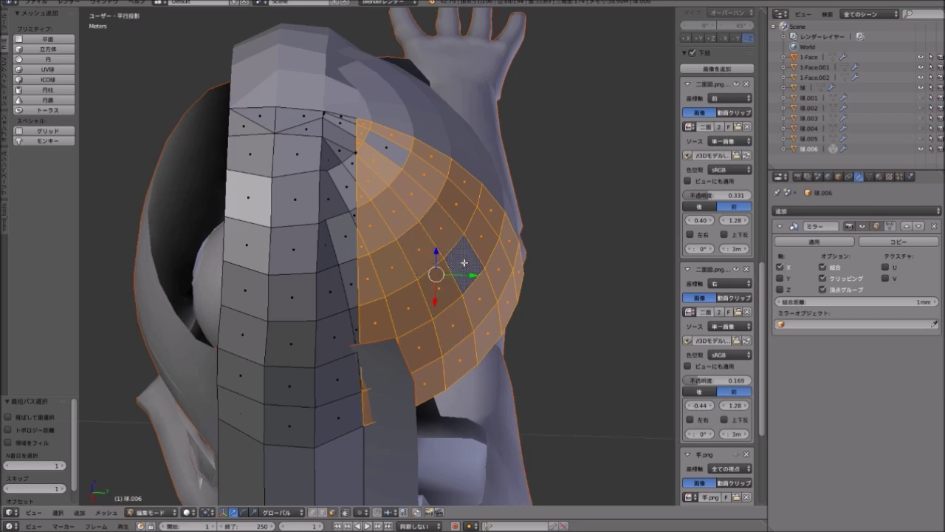
Delete the selected fan of faces beside the side lock, undoing an accidental dissolve first.
{"action": "key", "text": "x"}
{"action": "left_click", "coordinate": [388, 150]}
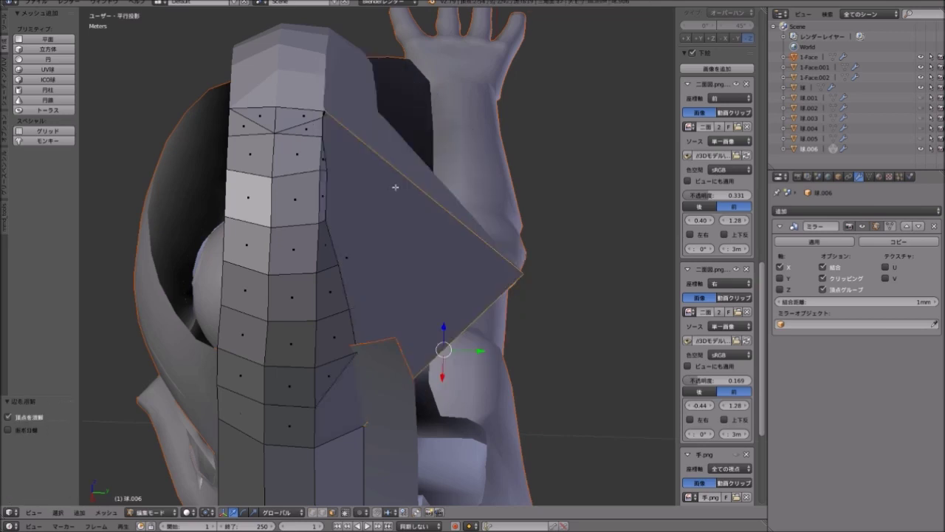
{"action": "key", "text": "ctrl+z"}
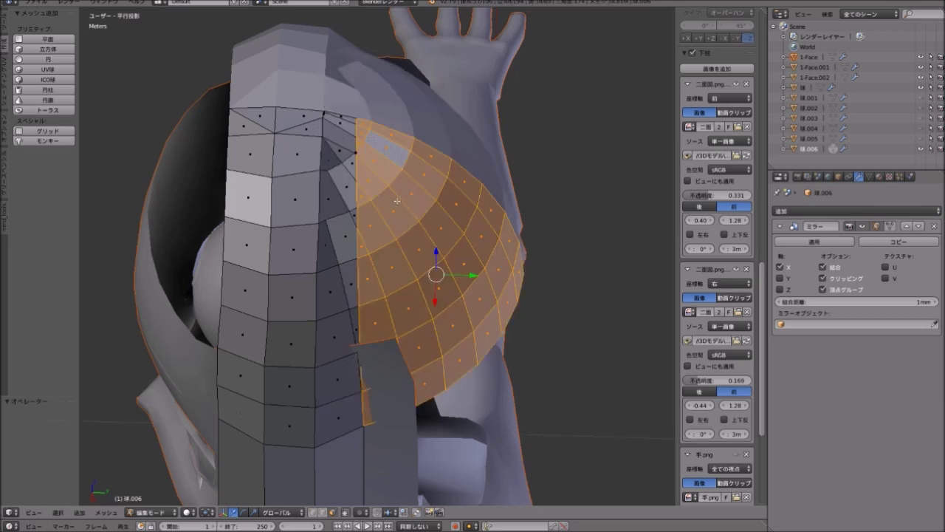
{"action": "key", "text": "x"}
{"action": "left_click", "coordinate": [347, 158]}
{"action": "middle_click_drag", "start_coordinate": [347, 158], "coordinate": [446, 173]}
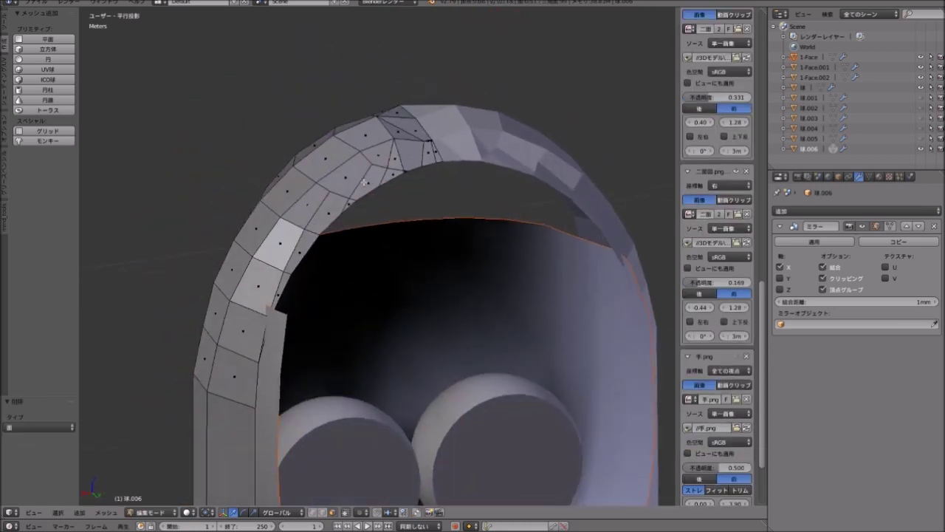
{"action": "middle_click_drag", "start_coordinate": [367, 308], "coordinate": [323, 495]}
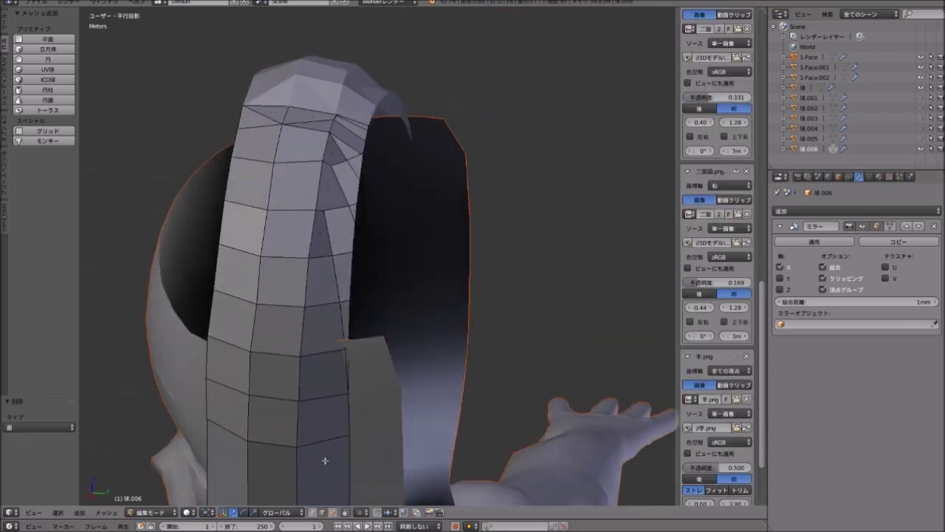
{"action": "middle_click_drag", "start_coordinate": [325, 461], "coordinate": [338, 315]}
Select the stray edge near the side lock's top and dissolve it with X > Dissolve Edges.
{"action": "right_click", "coordinate": [347, 388]}
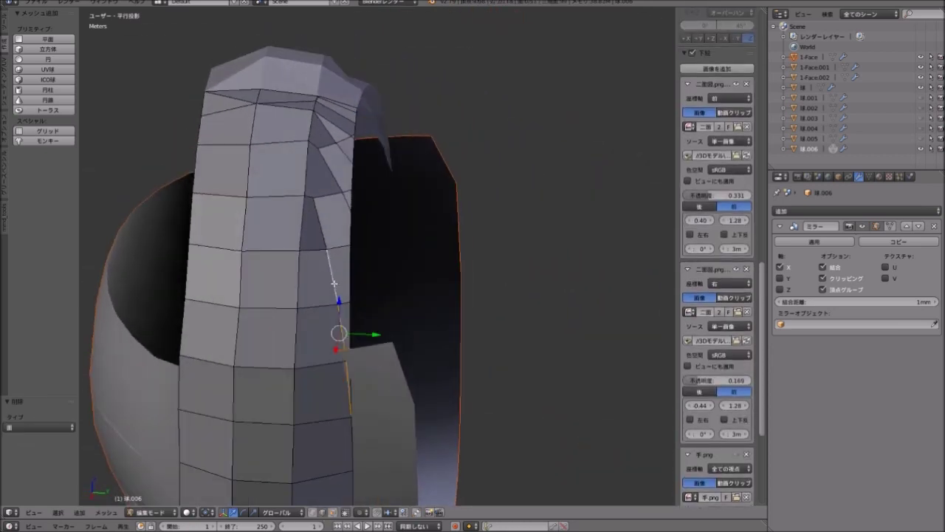
{"action": "mouse_move", "coordinate": [337, 182]}
{"action": "middle_mouse_down"}
{"action": "mouse_move", "coordinate": [327, 248]}
{"action": "mouse_move", "coordinate": [319, 239]}
{"action": "middle_mouse_up"}
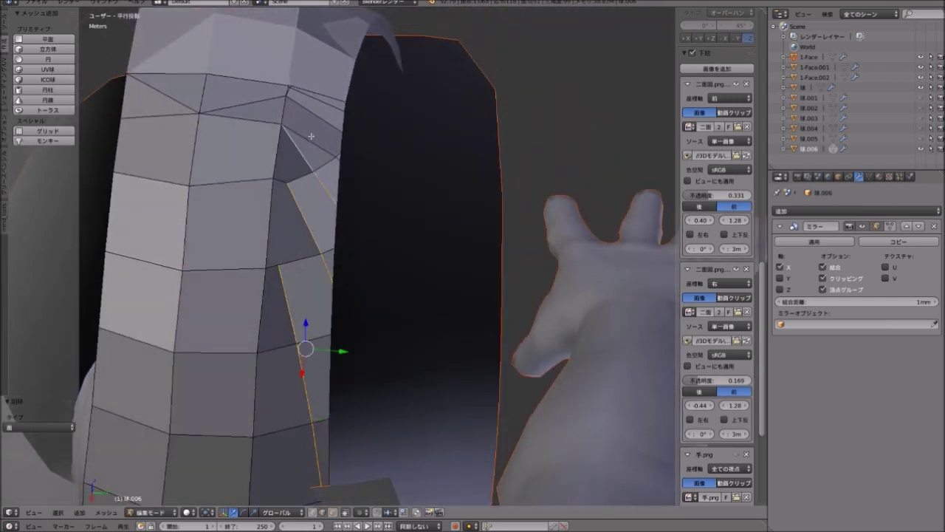
{"action": "middle_click_drag", "start_coordinate": [307, 108], "coordinate": [315, 198]}
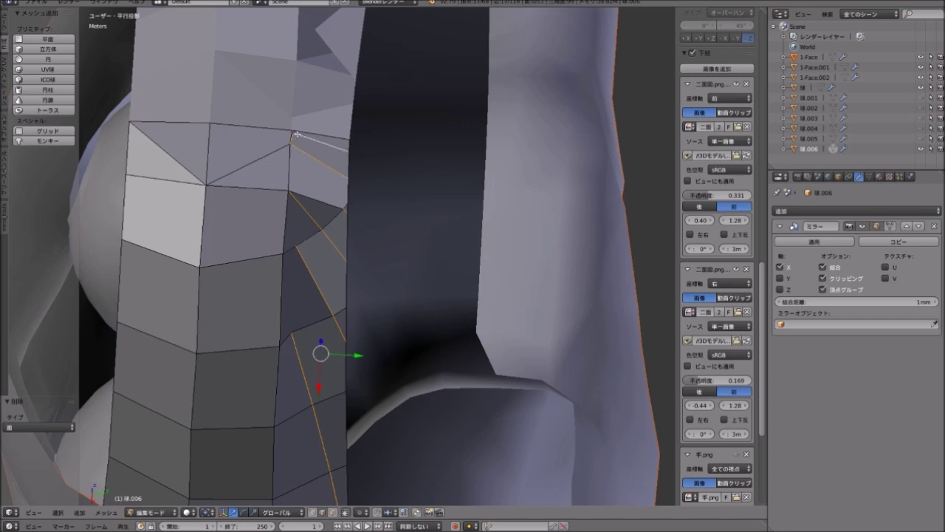
{"action": "scroll", "coordinate": [320, 141], "scroll_direction": "up", "scroll_amount": 2}
{"action": "scroll", "coordinate": [281, 155], "scroll_direction": "up", "scroll_amount": 3}
{"action": "scroll", "coordinate": [248, 165], "scroll_direction": "up", "scroll_amount": 2}
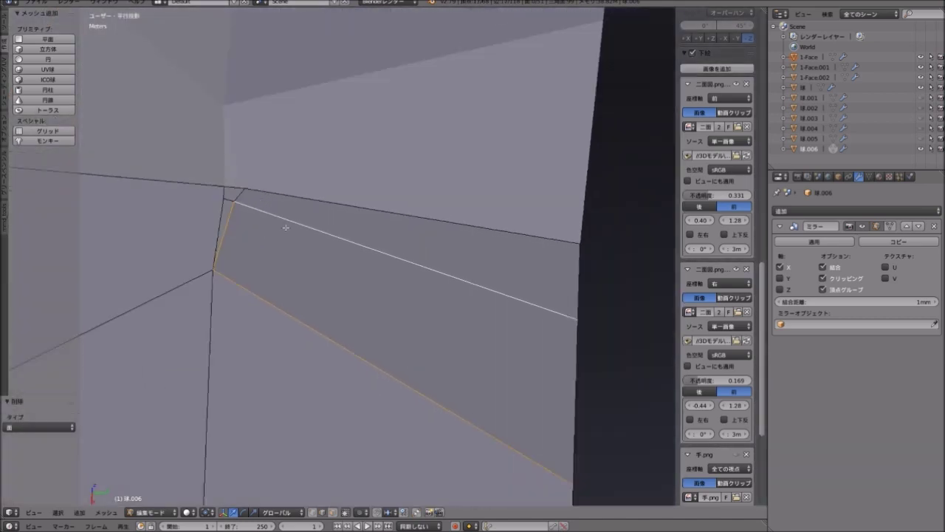
{"action": "scroll", "coordinate": [196, 191], "scroll_direction": "up", "scroll_amount": 2}
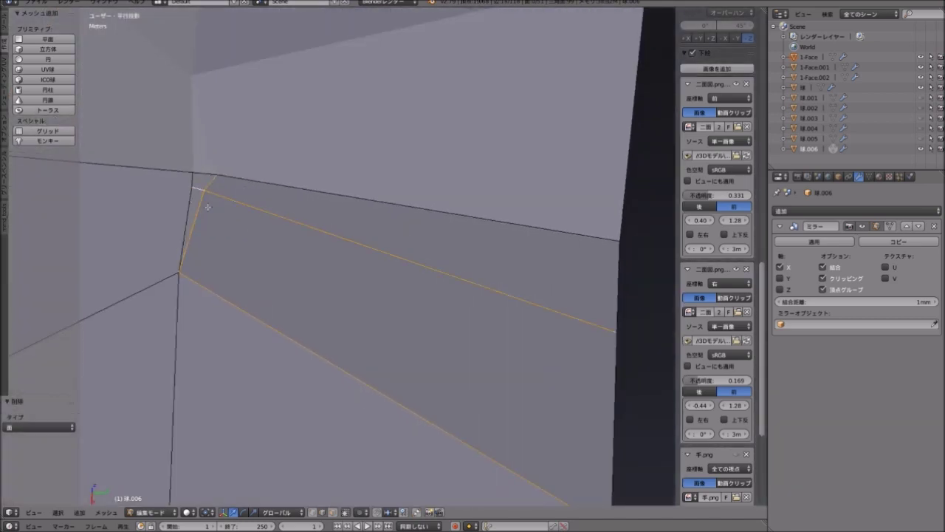
{"action": "key", "text": "x"}
{"action": "left_click", "coordinate": [164, 254]}
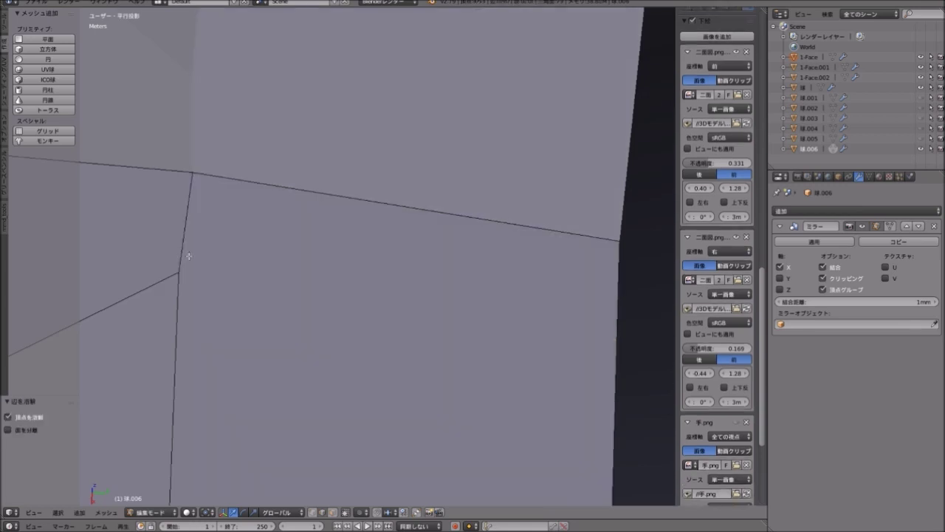
{"action": "scroll", "coordinate": [362, 232], "scroll_direction": "down", "scroll_amount": 10}
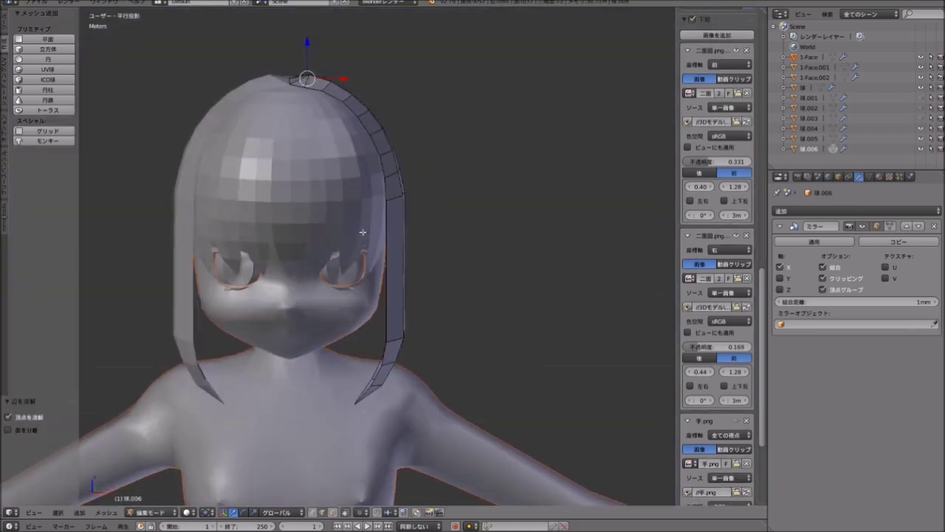
{"action": "mouse_move", "coordinate": [362, 232]}
{"action": "middle_mouse_down"}
{"action": "mouse_move", "coordinate": [365, 222]}
{"action": "mouse_move", "coordinate": [478, 191]}
{"action": "middle_mouse_up"}
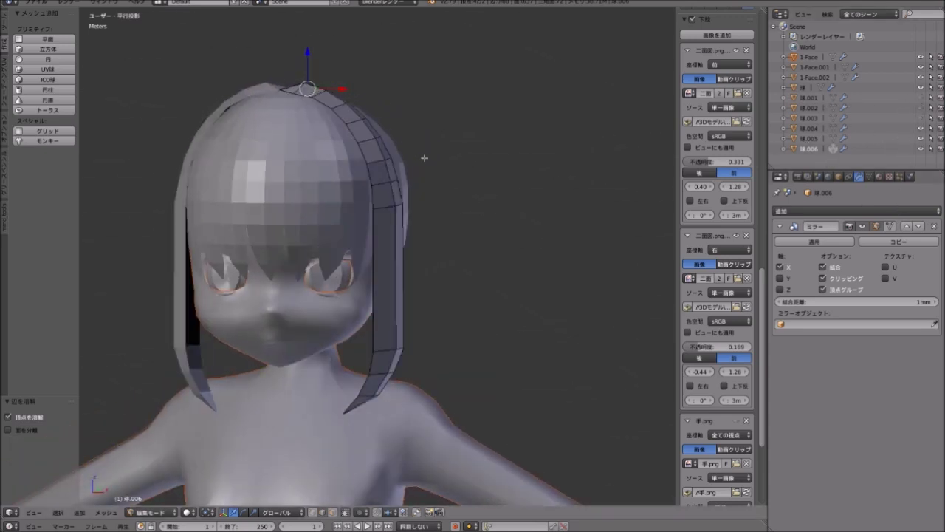
Switch from Object Mode into Edit Mode on the bangs mesh, viewing its crown.
{"action": "left_click", "coordinate": [148, 513]}
{"action": "left_click", "coordinate": [155, 503]}
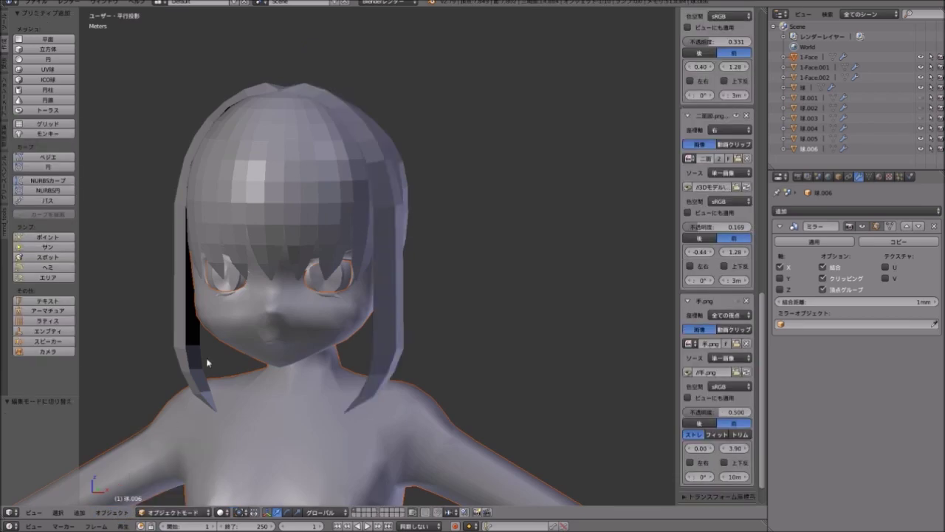
{"action": "left_click", "coordinate": [162, 512]}
{"action": "left_click", "coordinate": [159, 486]}
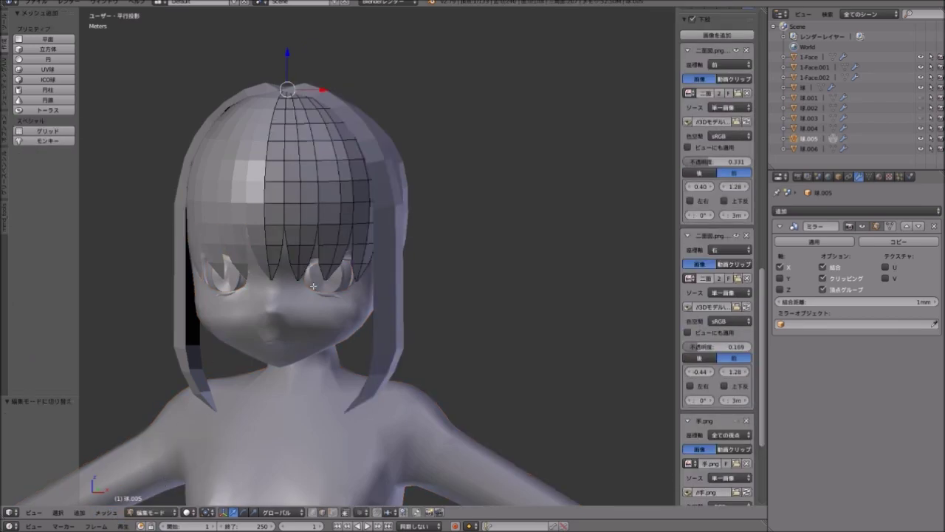
{"action": "mouse_move", "coordinate": [280, 310]}
{"action": "middle_mouse_down"}
{"action": "mouse_move", "coordinate": [274, 292]}
{"action": "mouse_move", "coordinate": [312, 297]}
{"action": "middle_mouse_up"}
{"action": "scroll", "coordinate": [274, 292], "scroll_direction": "up", "scroll_amount": 3}
{"action": "scroll", "coordinate": [274, 292], "scroll_direction": "down", "scroll_amount": 3}
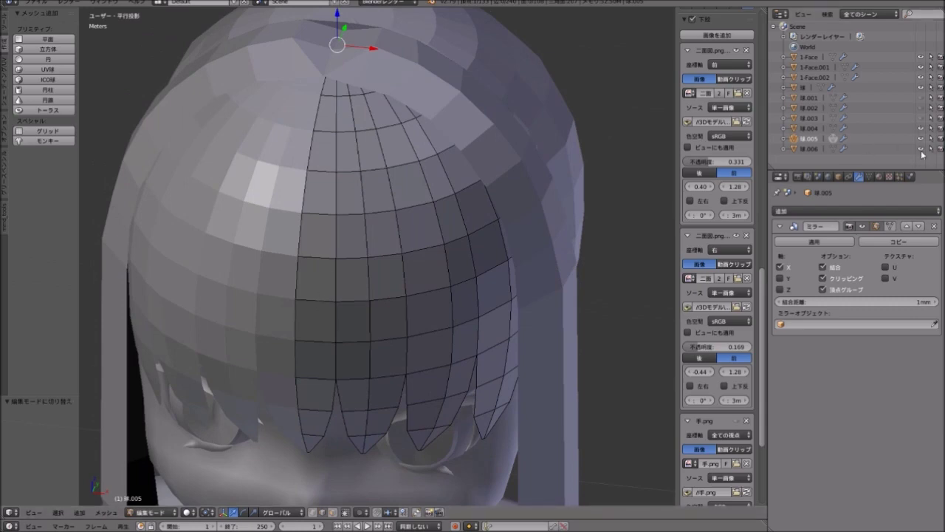
{"action": "mouse_move", "coordinate": [347, 229]}
{"action": "middle_mouse_down"}
{"action": "mouse_move", "coordinate": [379, 217]}
{"action": "mouse_move", "coordinate": [327, 250]}
{"action": "mouse_move", "coordinate": [330, 258]}
{"action": "mouse_move", "coordinate": [296, 244]}
{"action": "middle_mouse_up"}
{"action": "scroll", "coordinate": [330, 258], "scroll_direction": "up", "scroll_amount": 3}
{"action": "scroll", "coordinate": [332, 265], "scroll_direction": "up", "scroll_amount": 2}
Knife-cut new edges across the crown fan of the bangs mesh.
{"action": "key", "text": "k"}
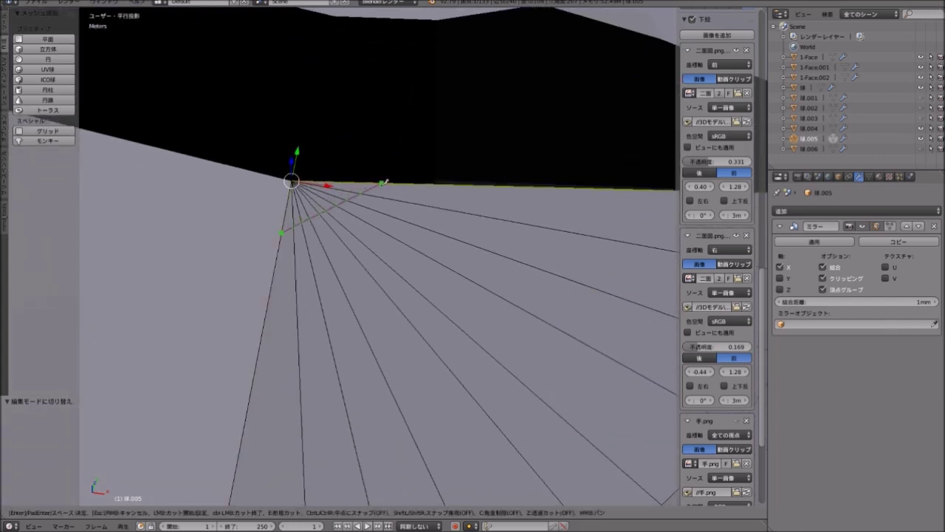
{"action": "mouse_move", "coordinate": [382, 182]}
{"action": "middle_mouse_down"}
{"action": "mouse_move", "coordinate": [354, 205]}
{"action": "mouse_move", "coordinate": [327, 202]}
{"action": "middle_mouse_up"}
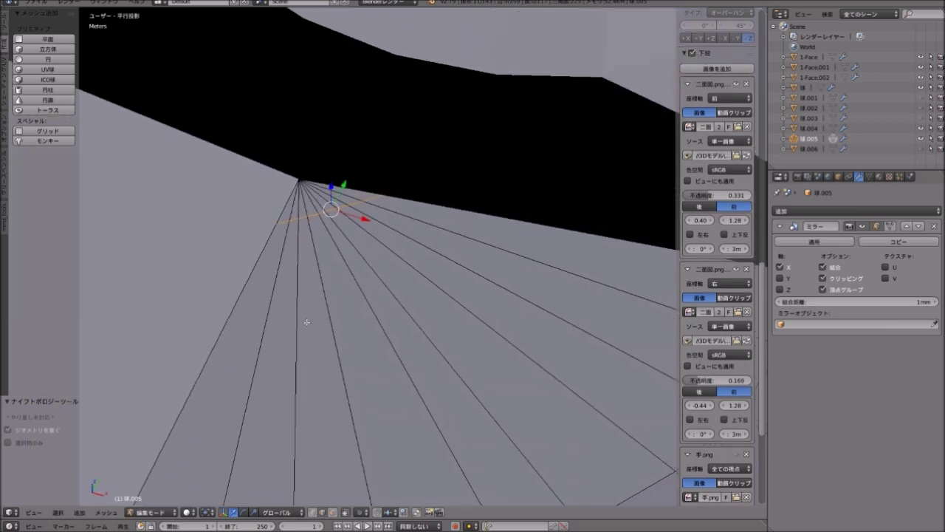
{"action": "key", "text": "Return"}
{"action": "key", "text": "ctrl+z"}
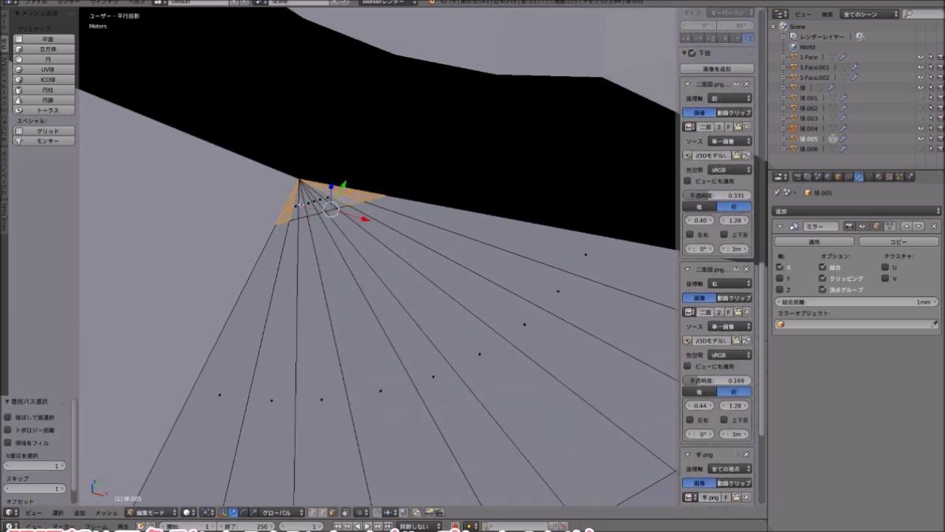
Delete the tiny faces at the crown's top pole and check the result from the side.
{"action": "key", "text": "x"}
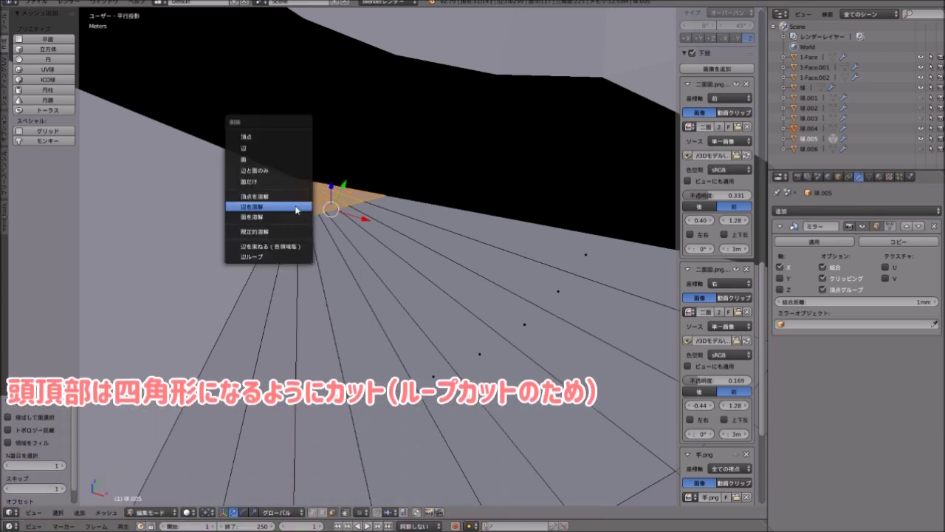
{"action": "left_click", "coordinate": [244, 158]}
{"action": "scroll", "coordinate": [390, 362], "scroll_direction": "up", "scroll_amount": 3}
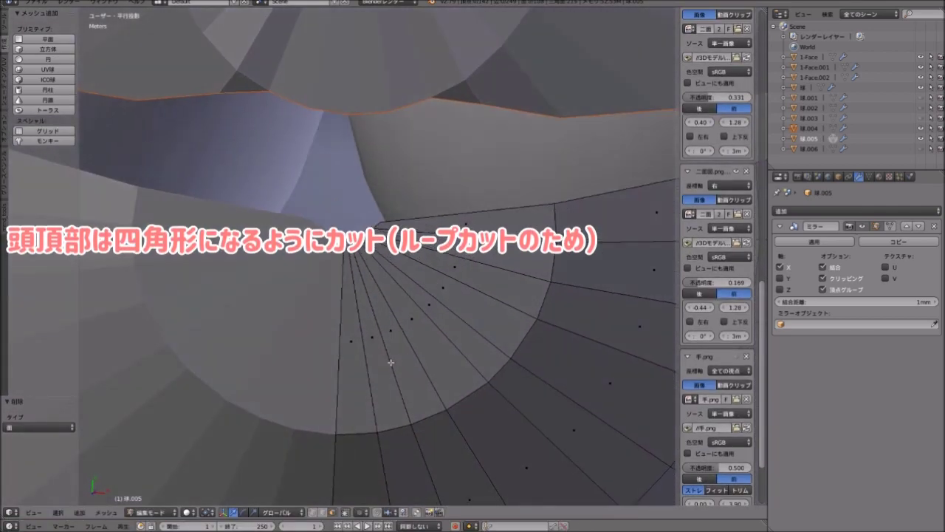
{"action": "scroll", "coordinate": [391, 362], "scroll_direction": "down", "scroll_amount": 2}
{"action": "mouse_move", "coordinate": [391, 362]}
{"action": "middle_mouse_down"}
{"action": "mouse_move", "coordinate": [346, 185]}
{"action": "mouse_move", "coordinate": [323, 258]}
{"action": "middle_mouse_up"}
{"action": "scroll", "coordinate": [331, 255], "scroll_direction": "down", "scroll_amount": 1}
{"action": "scroll", "coordinate": [344, 262], "scroll_direction": "up", "scroll_amount": 1}
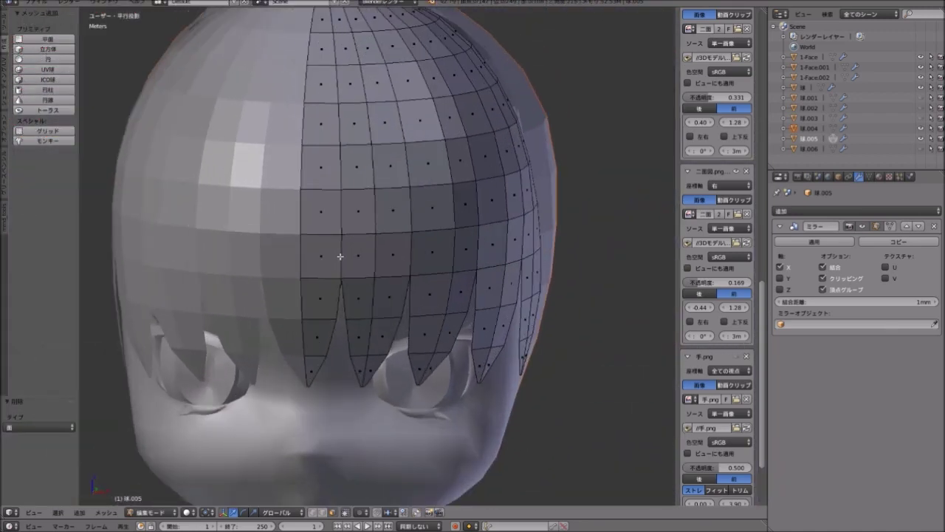
Add edge loops beside the centre strand and turn off the Mirror modifier's Clipping.
{"action": "left_click", "coordinate": [324, 233]}
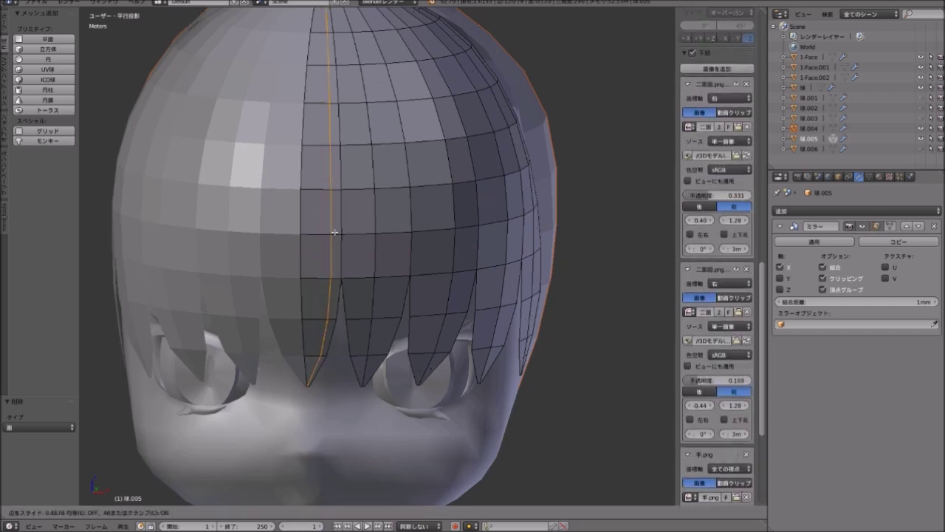
{"action": "left_click", "coordinate": [339, 231]}
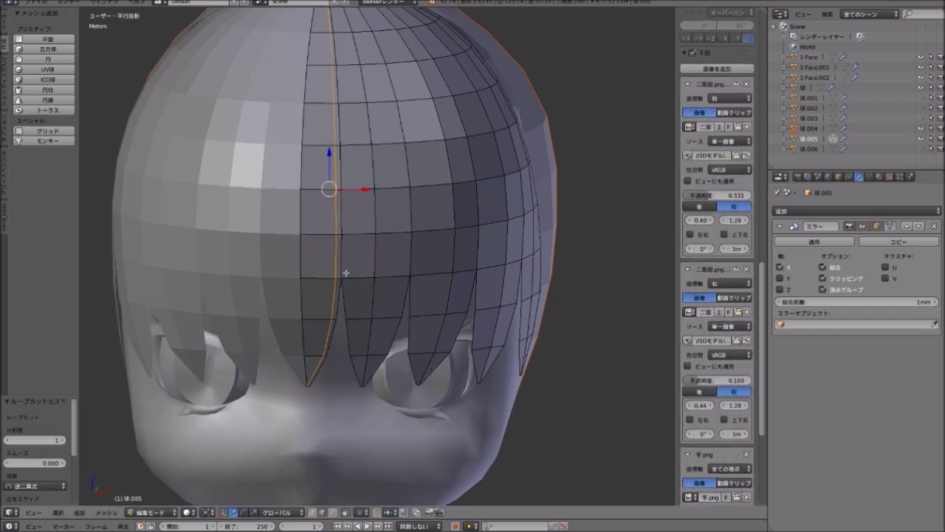
{"action": "key", "text": "3"}
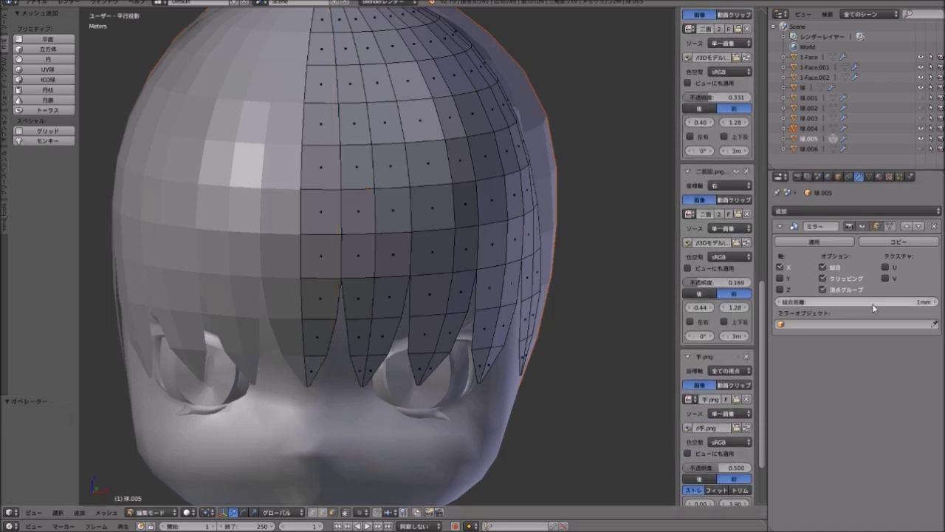
{"action": "left_click", "coordinate": [824, 279]}
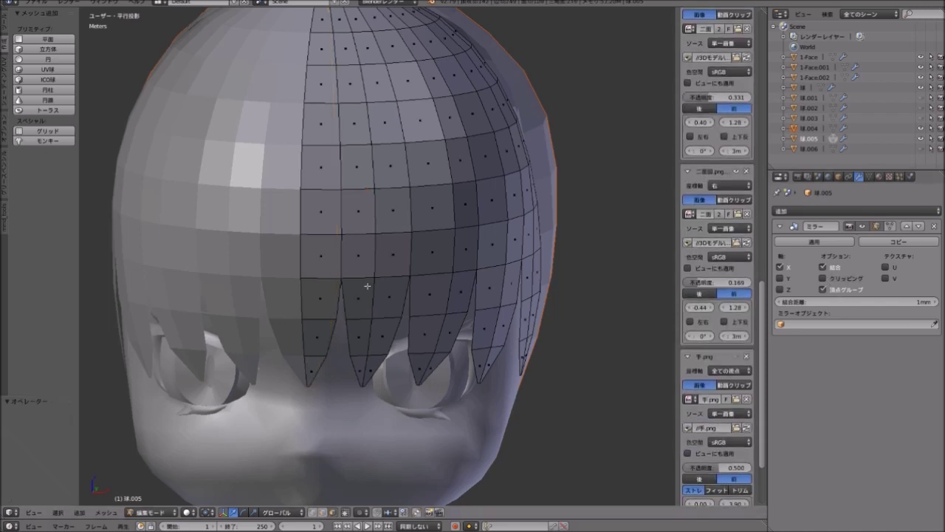
{"action": "left_click", "coordinate": [328, 231]}
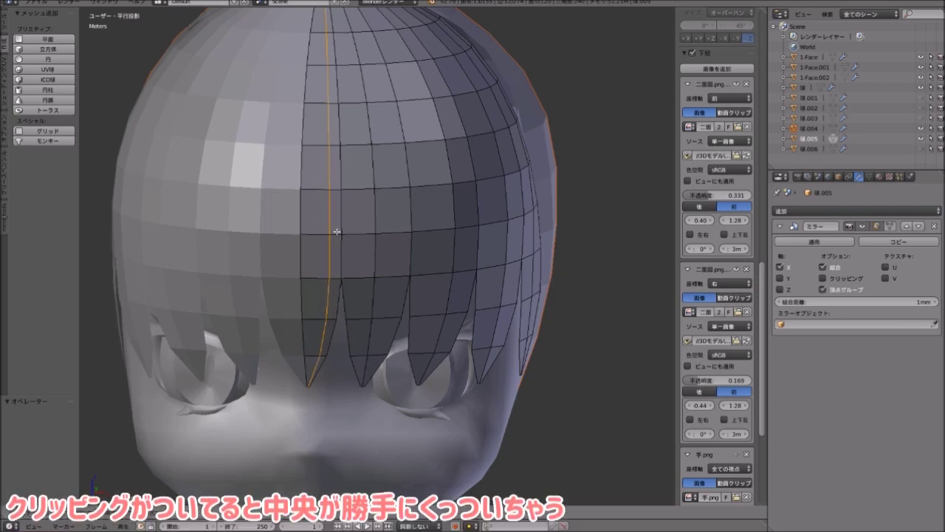
{"action": "left_click", "coordinate": [350, 281]}
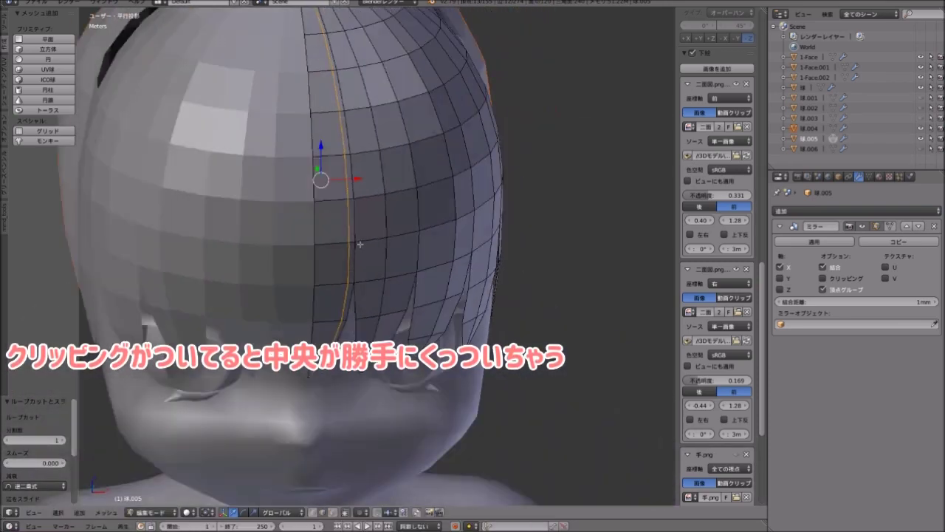
Add a Ctrl+R loop cut along the side of a left bang strand.
{"action": "scroll", "coordinate": [307, 333], "scroll_direction": "up", "scroll_amount": 4}
{"action": "scroll", "coordinate": [307, 333], "scroll_direction": "up", "scroll_amount": 2}
{"action": "scroll", "coordinate": [307, 333], "scroll_direction": "up", "scroll_amount": 1}
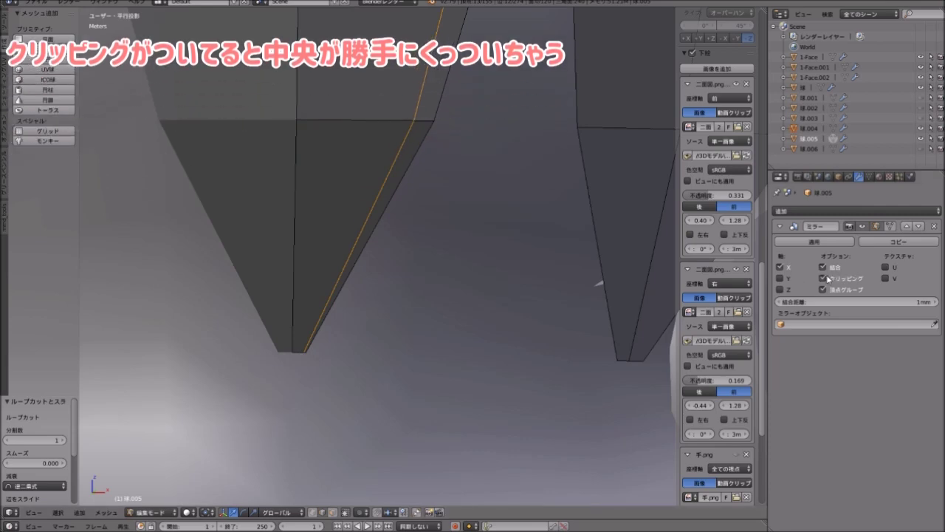
{"action": "scroll", "coordinate": [395, 261], "scroll_direction": "down", "scroll_amount": 4}
{"action": "middle_click_drag", "start_coordinate": [439, 175], "coordinate": [351, 321], "text": "shift"}
{"action": "scroll", "coordinate": [350, 321], "scroll_direction": "down", "scroll_amount": 4}
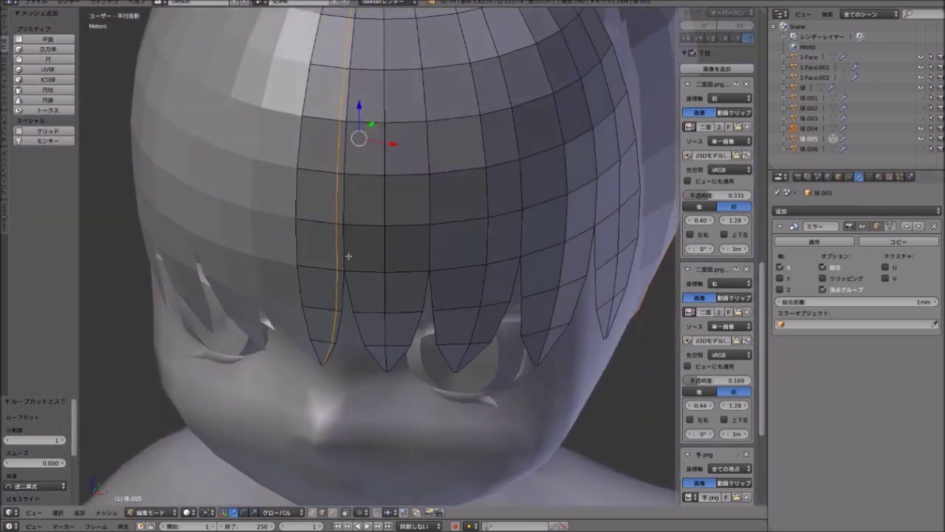
{"action": "middle_click_drag", "start_coordinate": [354, 178], "coordinate": [359, 212], "text": "shift"}
{"action": "scroll", "coordinate": [359, 213], "scroll_direction": "up", "scroll_amount": 2}
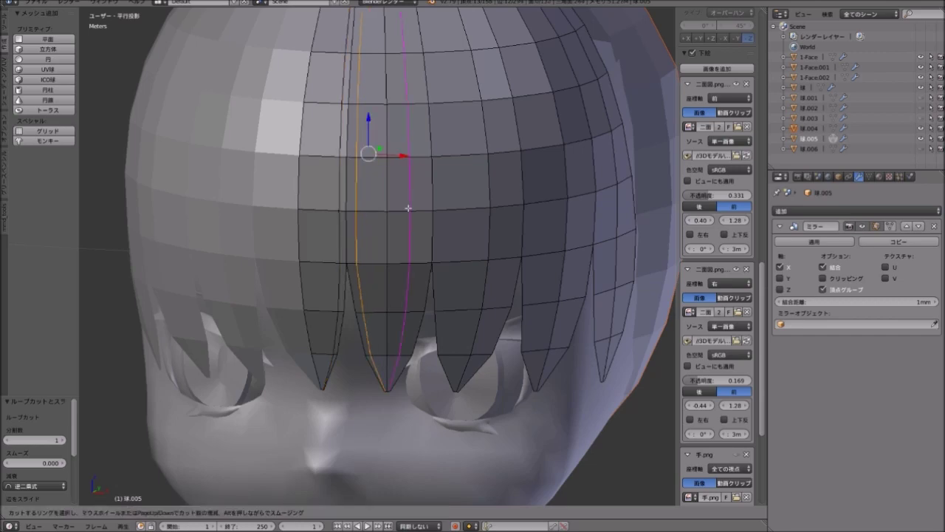
{"action": "mouse_move", "coordinate": [453, 219]}
{"action": "middle_mouse_down"}
{"action": "mouse_move", "coordinate": [291, 260]}
{"action": "mouse_move", "coordinate": [327, 243]}
{"action": "middle_mouse_up"}
{"action": "key", "text": "ctrl+r"}
{"action": "left_click", "coordinate": [350, 235]}
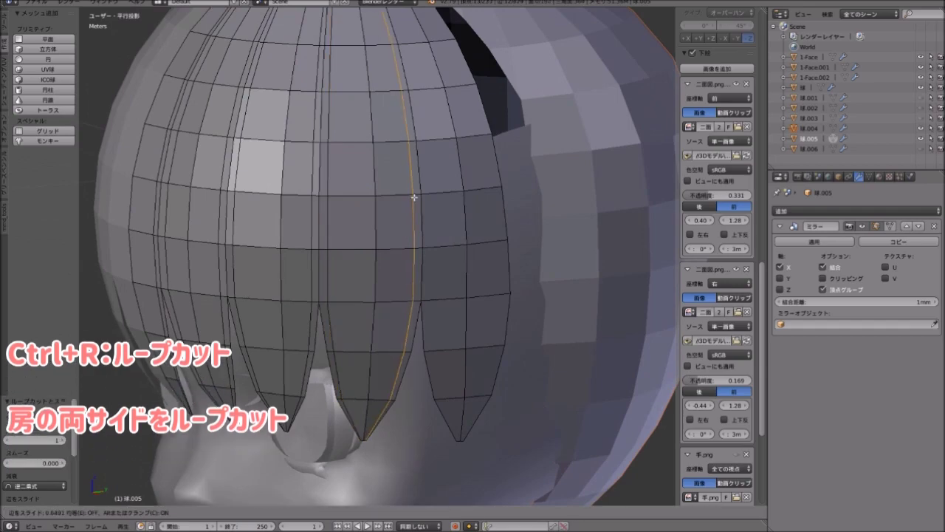
{"action": "left_click", "coordinate": [414, 198]}
{"action": "scroll", "coordinate": [399, 206], "scroll_direction": "down", "scroll_amount": 3}
{"action": "scroll", "coordinate": [312, 272], "scroll_direction": "up", "scroll_amount": 5}
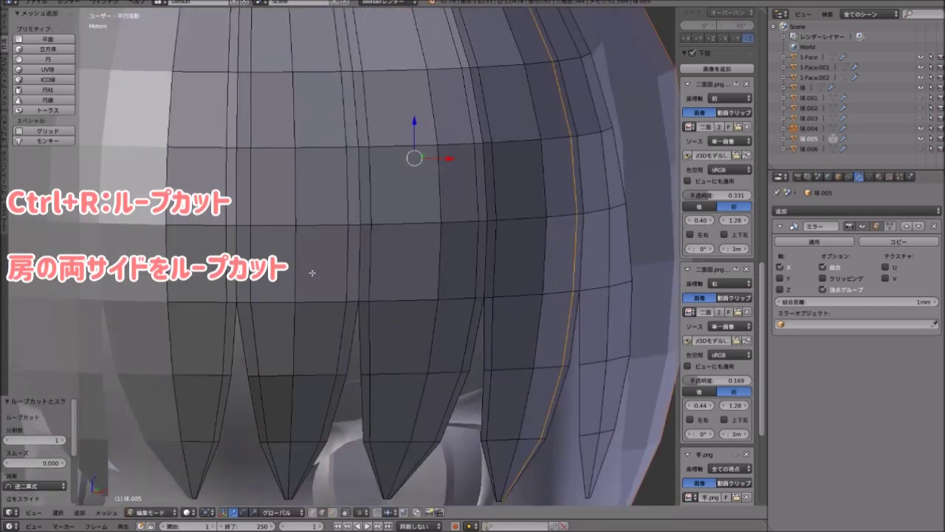
{"action": "scroll", "coordinate": [312, 272], "scroll_direction": "down", "scroll_amount": 3}
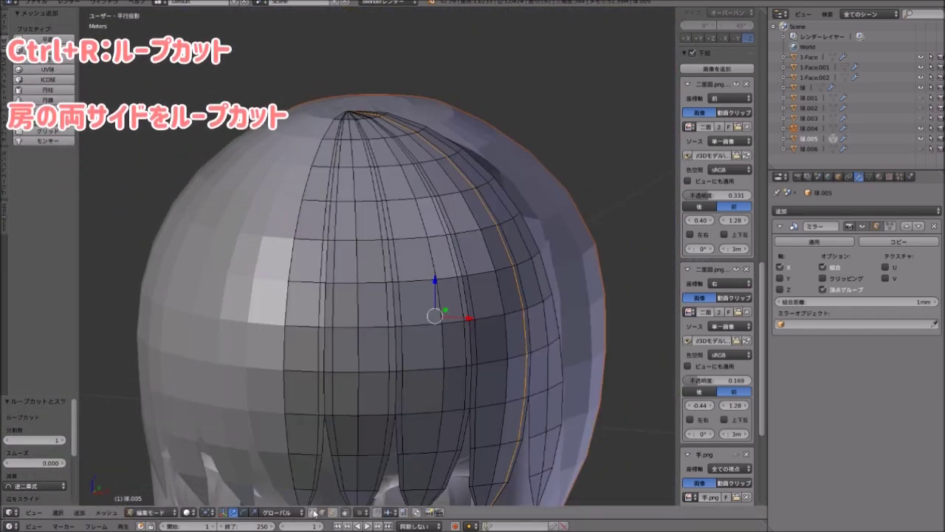
{"action": "mouse_move", "coordinate": [338, 286]}
{"action": "middle_mouse_down"}
{"action": "mouse_move", "coordinate": [329, 305]}
{"action": "mouse_move", "coordinate": [316, 217]}
{"action": "middle_mouse_up"}
{"action": "scroll", "coordinate": [329, 305], "scroll_direction": "up", "scroll_amount": 3}
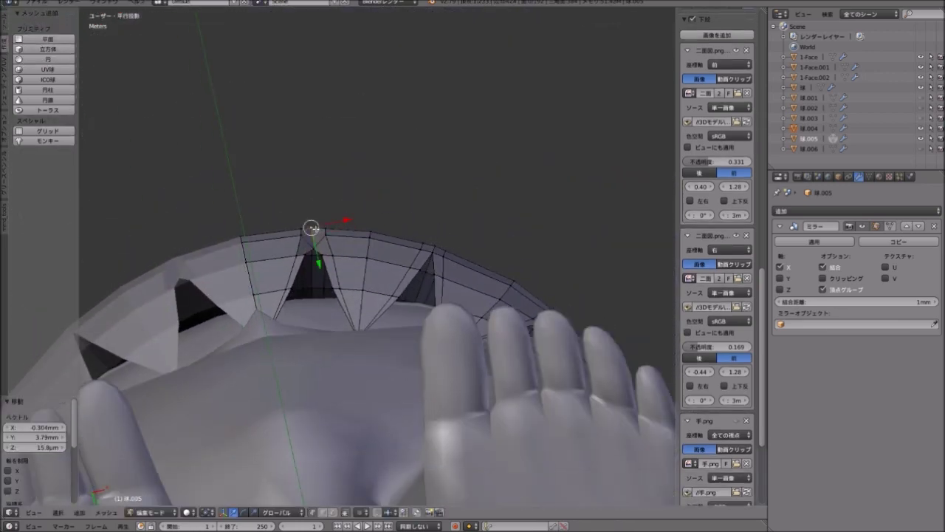
Push the centre seam vertices inward with G, forming a groove from fringe to crown.
{"action": "middle_click_drag", "start_coordinate": [315, 238], "coordinate": [367, 256]}
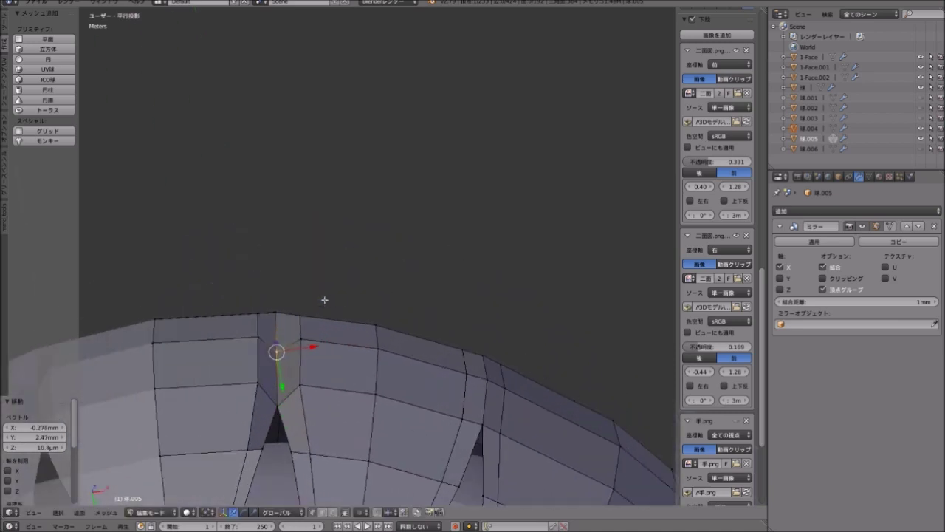
{"action": "scroll", "coordinate": [367, 257], "scroll_direction": "up", "scroll_amount": 3}
{"action": "key", "text": "g"}
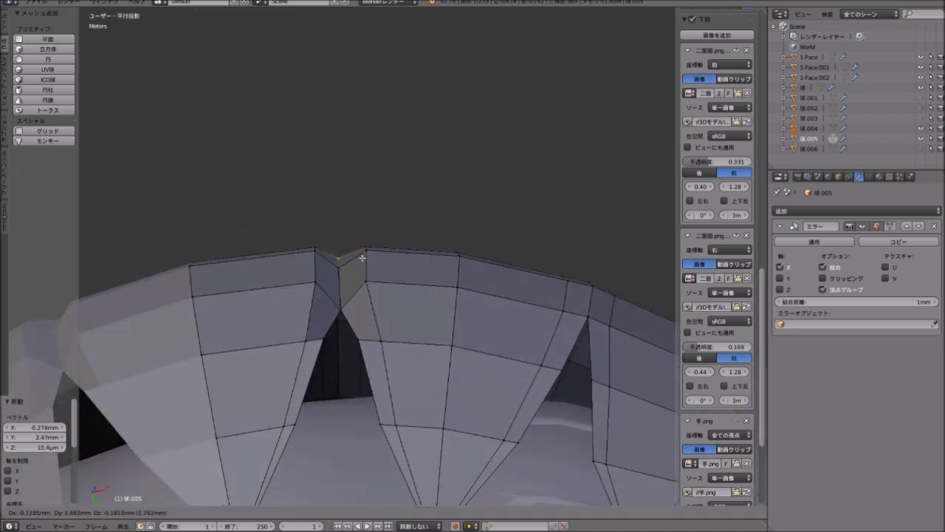
{"action": "mouse_move", "coordinate": [364, 249]}
{"action": "middle_mouse_down"}
{"action": "mouse_move", "coordinate": [350, 143]}
{"action": "mouse_move", "coordinate": [367, 177]}
{"action": "mouse_move", "coordinate": [366, 142]}
{"action": "mouse_move", "coordinate": [364, 218]}
{"action": "mouse_move", "coordinate": [329, 298]}
{"action": "mouse_move", "coordinate": [272, 308]}
{"action": "middle_mouse_up"}
{"action": "key", "text": "g"}
{"action": "left_click", "coordinate": [369, 175]}
{"action": "left_click", "coordinate": [368, 157]}
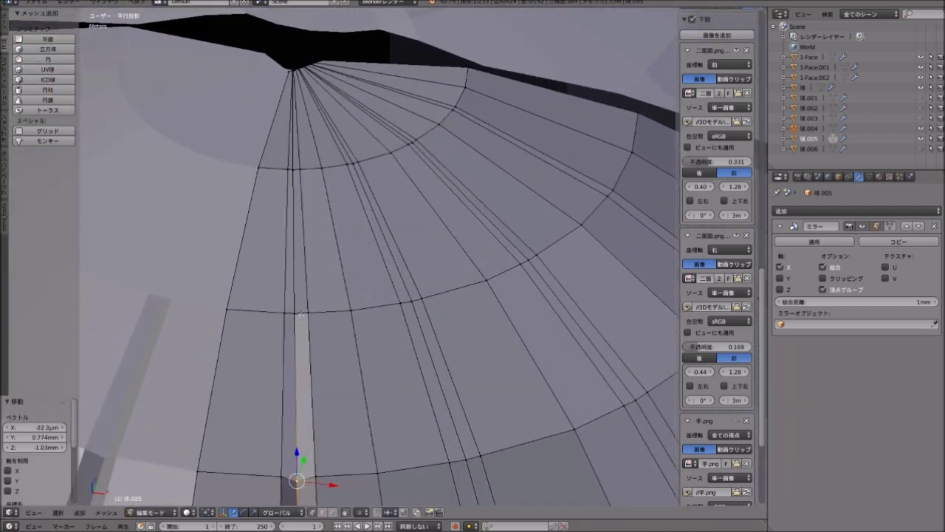
Merge the centre strand's split vertices At Center, then reposition the crown apex vertex.
{"action": "left_click", "coordinate": [307, 312], "text": "alt+shift"}
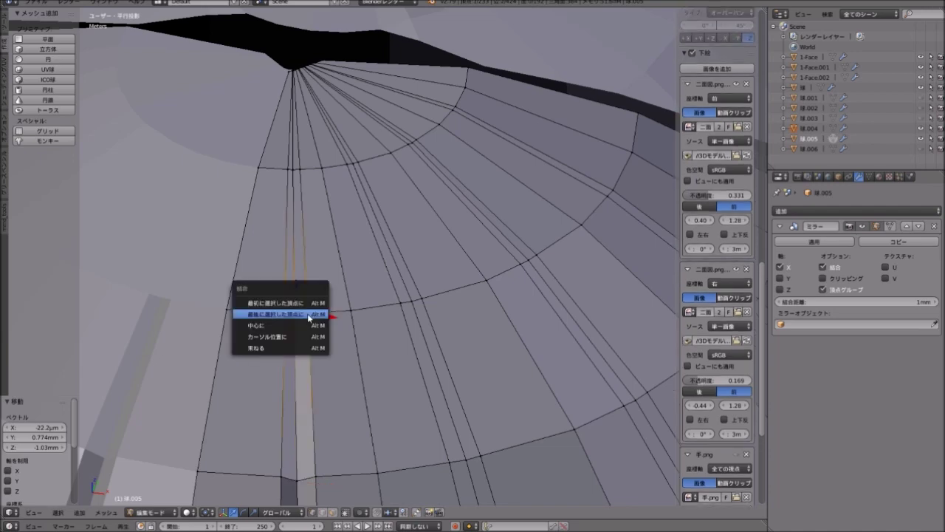
{"action": "left_click", "coordinate": [280, 326]}
{"action": "middle_click_drag", "start_coordinate": [280, 326], "coordinate": [296, 207]}
{"action": "right_click", "coordinate": [295, 201]}
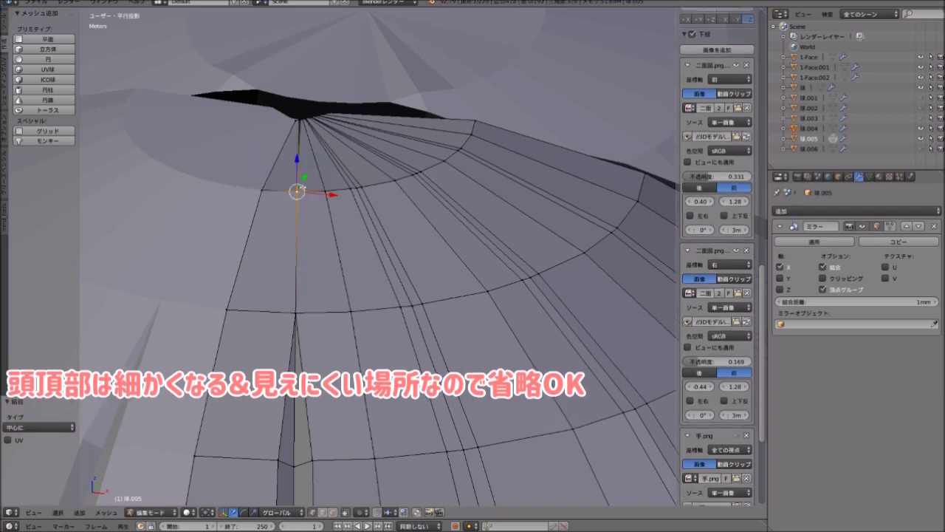
{"action": "mouse_move", "coordinate": [298, 120]}
{"action": "middle_mouse_down"}
{"action": "mouse_move", "coordinate": [315, 178]}
{"action": "mouse_move", "coordinate": [316, 137]}
{"action": "mouse_move", "coordinate": [331, 106]}
{"action": "mouse_move", "coordinate": [353, 200]}
{"action": "middle_mouse_up"}
{"action": "key", "text": "g"}
{"action": "left_click", "coordinate": [339, 135]}
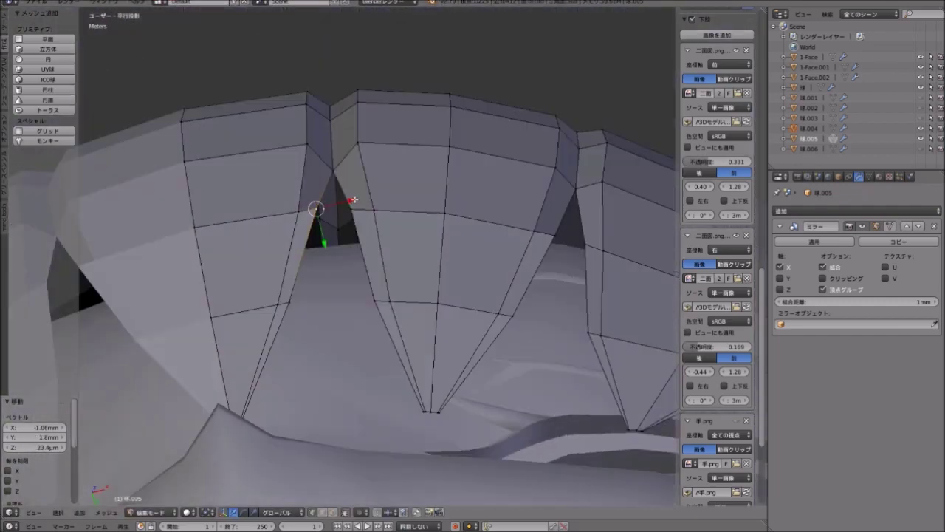
Merge more seam vertices At Center and slide the vertical edge loop along the strand.
{"action": "middle_click_drag", "start_coordinate": [365, 292], "coordinate": [441, 212]}
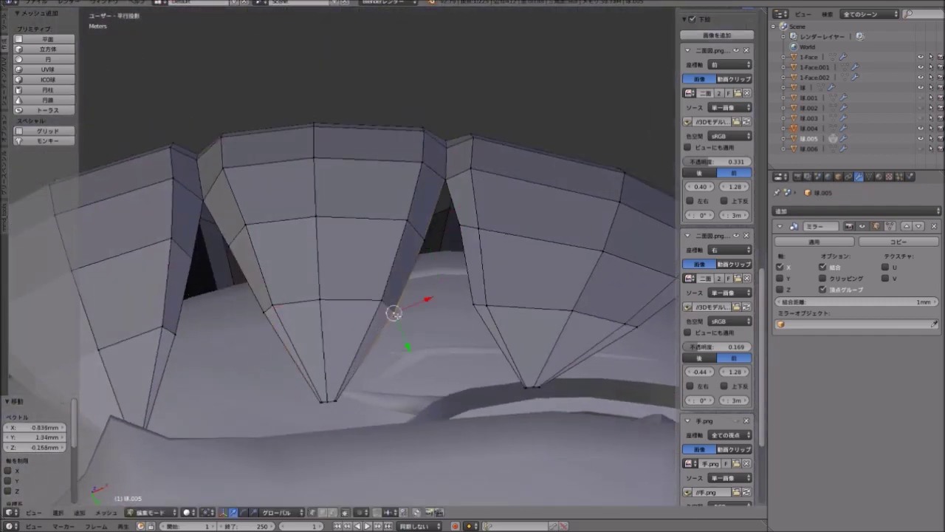
{"action": "left_click", "coordinate": [482, 316]}
{"action": "mouse_move", "coordinate": [482, 315]}
{"action": "middle_mouse_down"}
{"action": "mouse_move", "coordinate": [406, 251]}
{"action": "mouse_move", "coordinate": [362, 239]}
{"action": "mouse_move", "coordinate": [348, 122]}
{"action": "mouse_move", "coordinate": [315, 204]}
{"action": "mouse_move", "coordinate": [313, 235]}
{"action": "middle_mouse_up"}
{"action": "key", "text": "alt+m"}
{"action": "left_click", "coordinate": [347, 116]}
{"action": "right_click", "coordinate": [332, 165], "text": "alt"}
{"action": "key", "text": "g"}
{"action": "key", "text": "g"}
{"action": "left_click", "coordinate": [315, 186]}
{"action": "mouse_move", "coordinate": [315, 198]}
{"action": "middle_mouse_down"}
{"action": "mouse_move", "coordinate": [327, 190]}
{"action": "mouse_move", "coordinate": [332, 211]}
{"action": "mouse_move", "coordinate": [334, 193]}
{"action": "mouse_move", "coordinate": [375, 211]}
{"action": "middle_mouse_up"}
Merge the selected vertices At Center and move a bang-tip vertex under the fringe.
{"action": "key", "text": "alt+m"}
{"action": "left_click", "coordinate": [330, 194]}
{"action": "scroll", "coordinate": [347, 188], "scroll_direction": "down", "scroll_amount": 4}
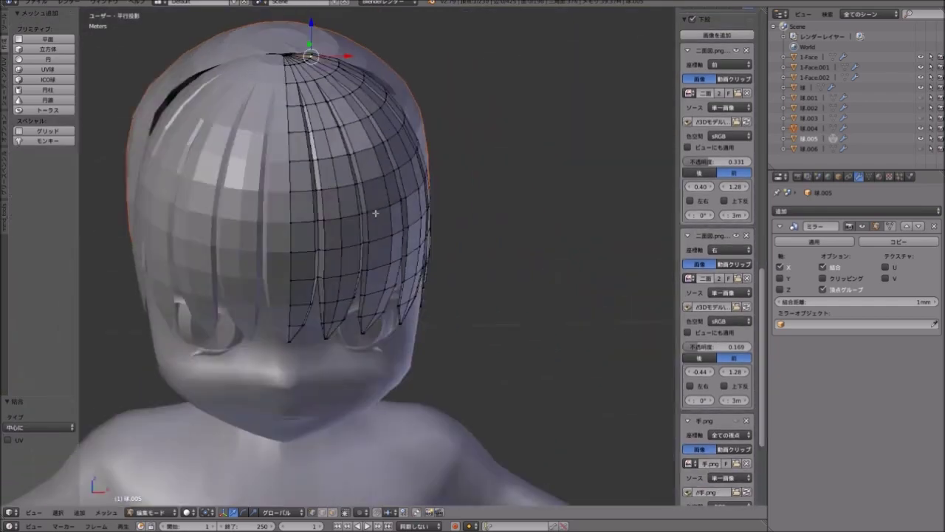
{"action": "scroll", "coordinate": [346, 200], "scroll_direction": "down", "scroll_amount": 2}
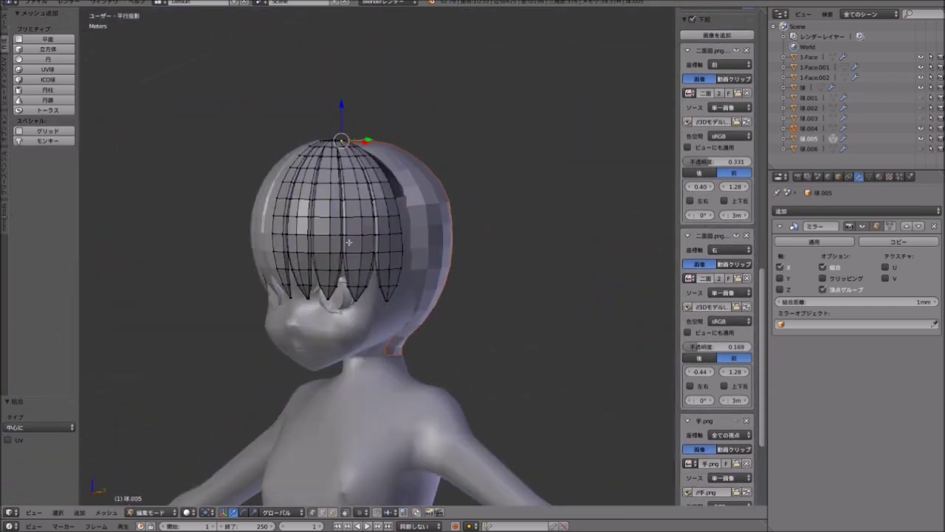
{"action": "mouse_move", "coordinate": [349, 242]}
{"action": "middle_mouse_down"}
{"action": "mouse_move", "coordinate": [370, 221]}
{"action": "mouse_move", "coordinate": [384, 236]}
{"action": "mouse_move", "coordinate": [401, 263]}
{"action": "mouse_move", "coordinate": [404, 307]}
{"action": "mouse_move", "coordinate": [387, 293]}
{"action": "middle_mouse_up"}
{"action": "scroll", "coordinate": [369, 221], "scroll_direction": "up", "scroll_amount": 4}
{"action": "key", "text": "g"}
{"action": "left_click", "coordinate": [415, 217]}
Inspect the bangs from several angles, then select the edge path up from a bang tip.
{"action": "scroll", "coordinate": [396, 292], "scroll_direction": "down", "scroll_amount": 3}
{"action": "scroll", "coordinate": [396, 293], "scroll_direction": "down", "scroll_amount": 3}
{"action": "scroll", "coordinate": [403, 303], "scroll_direction": "up", "scroll_amount": 4}
{"action": "scroll", "coordinate": [410, 311], "scroll_direction": "down", "scroll_amount": 3}
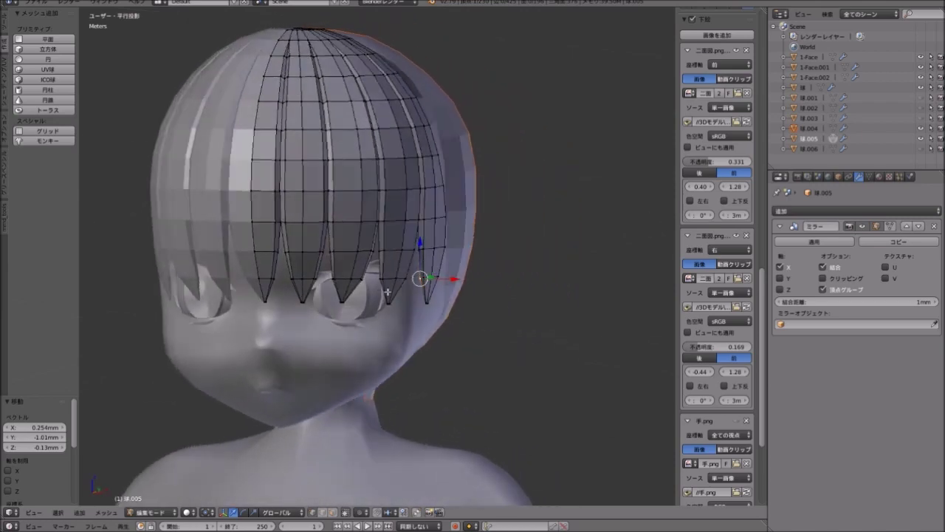
{"action": "scroll", "coordinate": [330, 260], "scroll_direction": "up", "scroll_amount": 2}
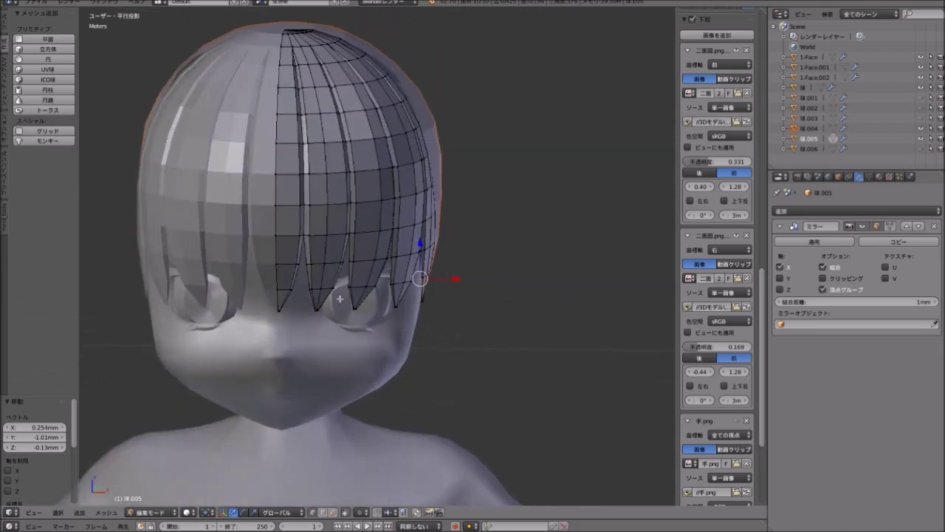
{"action": "middle_click_drag", "start_coordinate": [340, 299], "coordinate": [348, 268]}
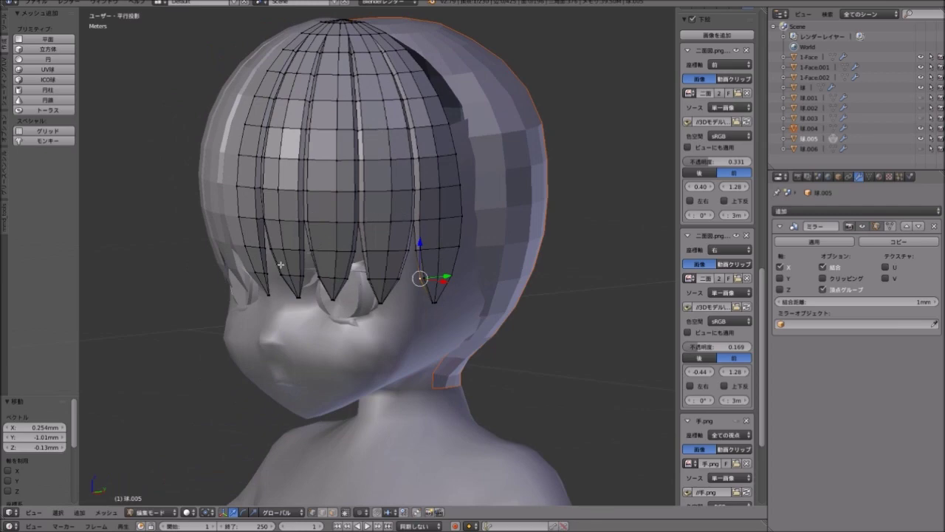
{"action": "mouse_move", "coordinate": [281, 264]}
{"action": "middle_mouse_down"}
{"action": "mouse_move", "coordinate": [328, 228]}
{"action": "mouse_move", "coordinate": [312, 265]}
{"action": "mouse_move", "coordinate": [353, 278]}
{"action": "mouse_move", "coordinate": [285, 215]}
{"action": "middle_mouse_up"}
{"action": "middle_click_drag", "start_coordinate": [304, 246], "coordinate": [261, 183]}
{"action": "scroll", "coordinate": [318, 214], "scroll_direction": "up", "scroll_amount": 2}
{"action": "scroll", "coordinate": [317, 255], "scroll_direction": "up", "scroll_amount": 1}
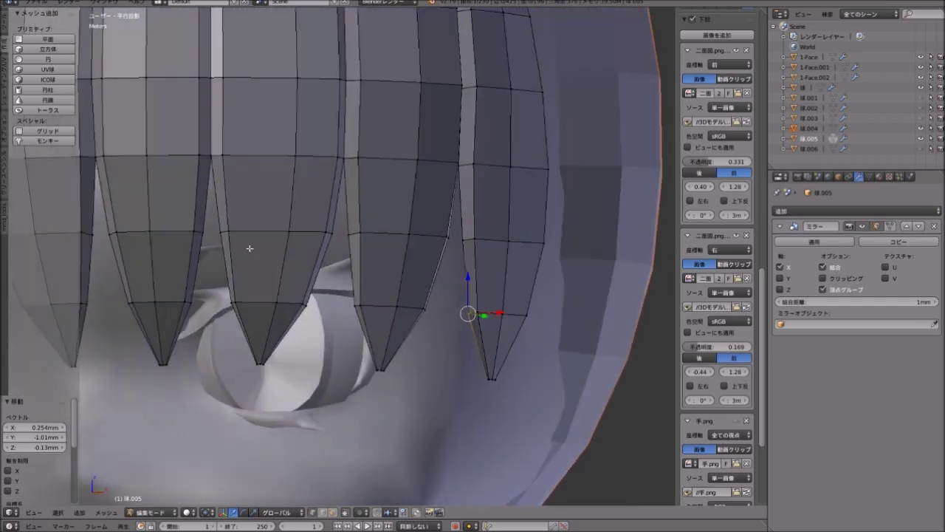
{"action": "scroll", "coordinate": [249, 249], "scroll_direction": "down", "scroll_amount": 2}
{"action": "scroll", "coordinate": [306, 232], "scroll_direction": "down", "scroll_amount": 1}
{"action": "middle_click_drag", "start_coordinate": [306, 232], "coordinate": [293, 249]}
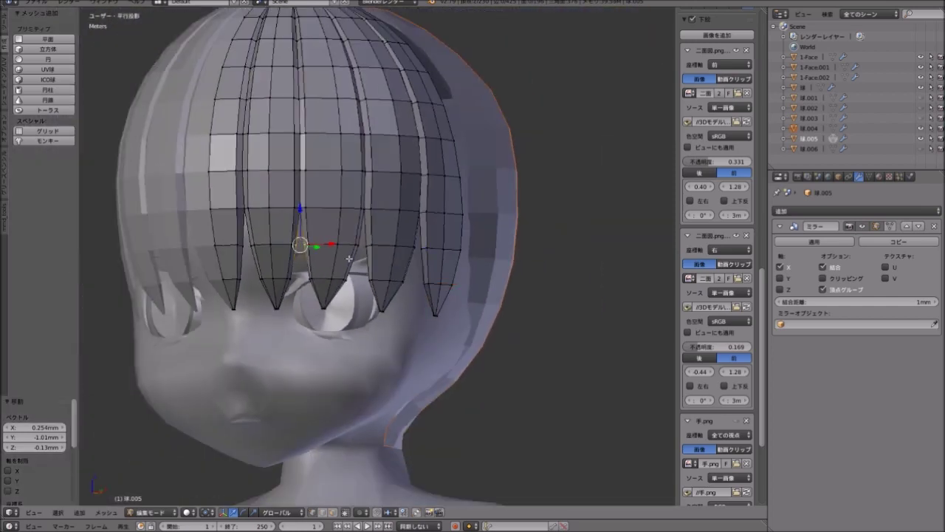
{"action": "mouse_move", "coordinate": [349, 257]}
{"action": "middle_mouse_down"}
{"action": "mouse_move", "coordinate": [320, 245]}
{"action": "mouse_move", "coordinate": [287, 275]}
{"action": "middle_mouse_up"}
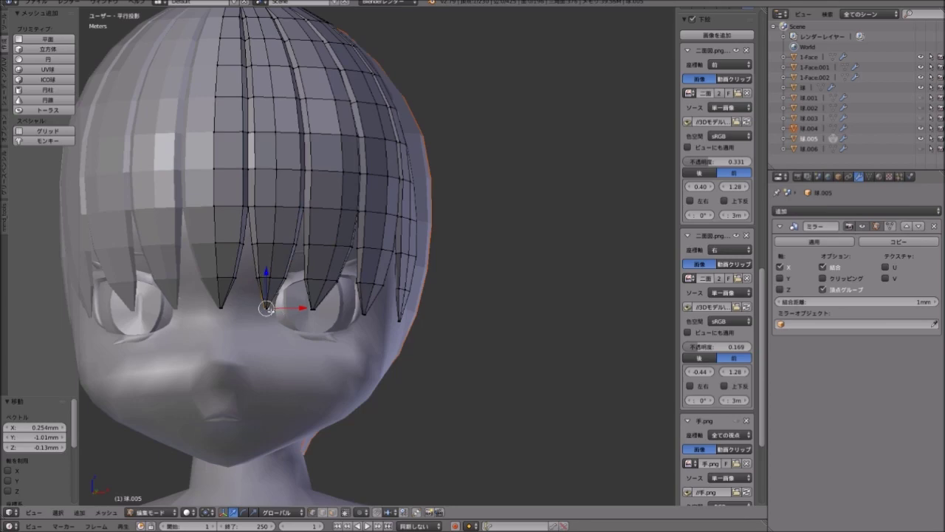
{"action": "right_click", "coordinate": [266, 308], "text": "ctrl"}
Frame the whole face and orbit around the selected bang tip.
{"action": "scroll", "coordinate": [272, 313], "scroll_direction": "up", "scroll_amount": 1}
{"action": "key", "text": "g"}
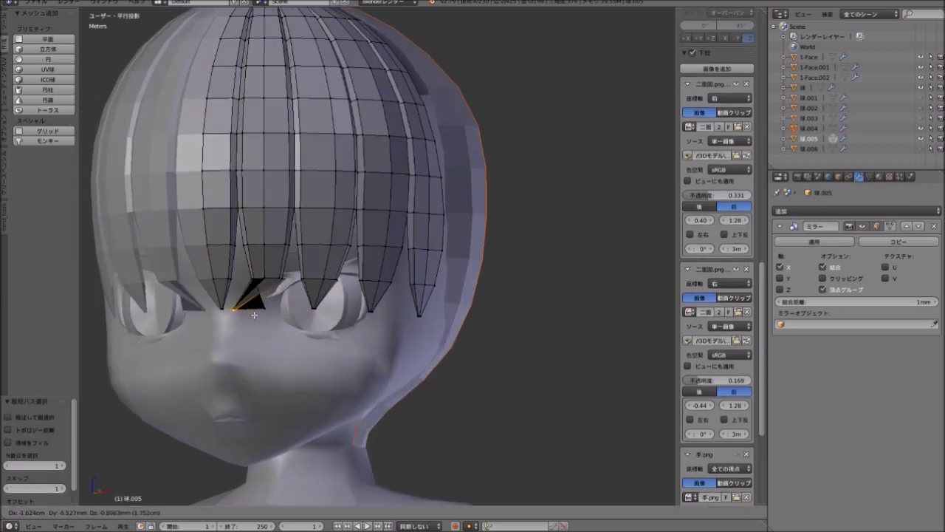
{"action": "scroll", "coordinate": [265, 310], "scroll_direction": "up", "scroll_amount": 2}
{"action": "scroll", "coordinate": [266, 332], "scroll_direction": "up", "scroll_amount": 2}
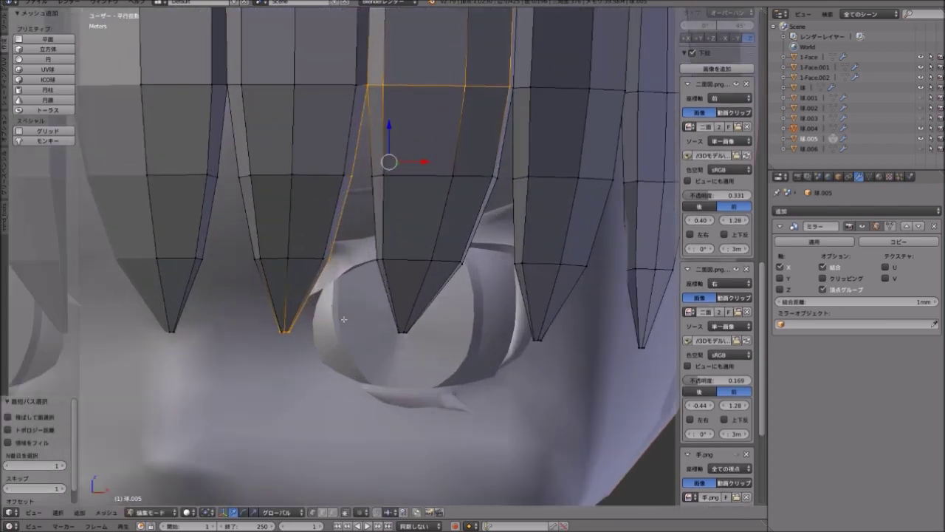
{"action": "scroll", "coordinate": [267, 362], "scroll_direction": "up", "scroll_amount": 2}
{"action": "scroll", "coordinate": [268, 363], "scroll_direction": "down", "scroll_amount": 1}
{"action": "scroll", "coordinate": [268, 363], "scroll_direction": "down", "scroll_amount": 2}
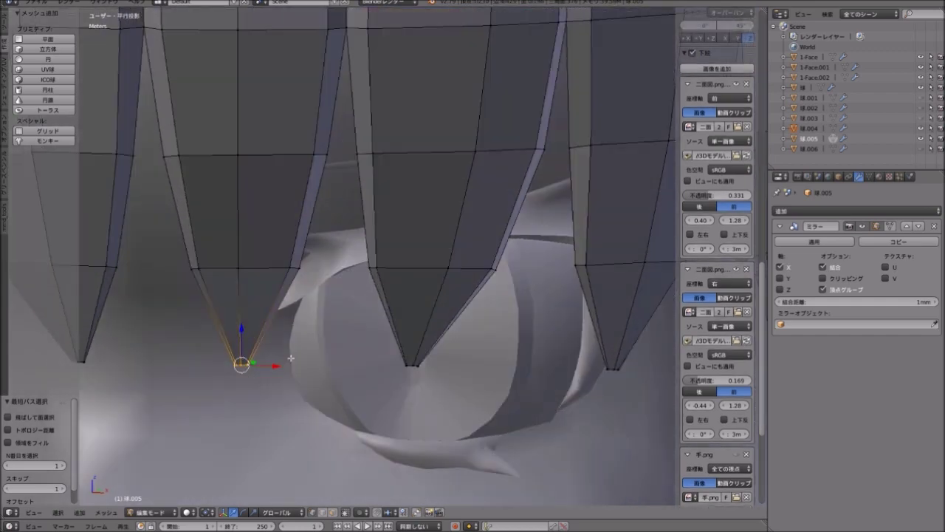
{"action": "middle_click_drag", "start_coordinate": [268, 363], "coordinate": [392, 333], "text": "shift"}
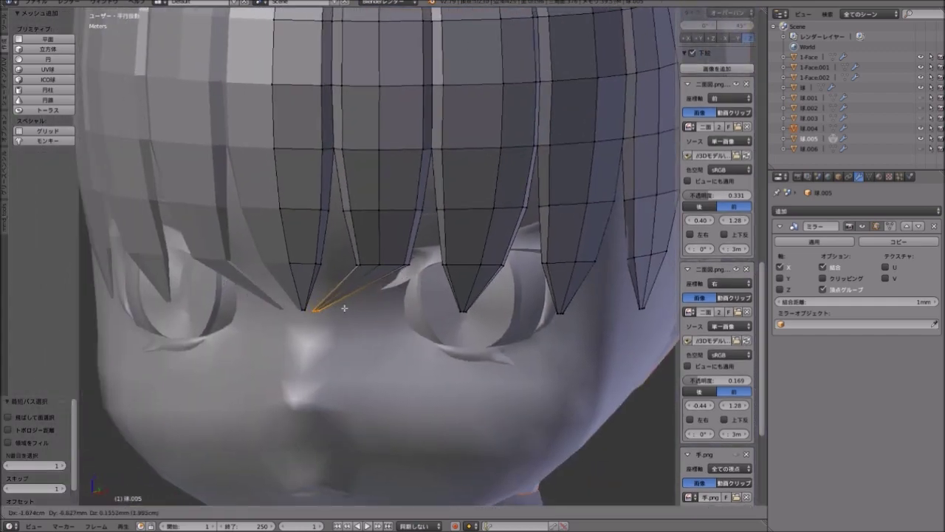
{"action": "scroll", "coordinate": [350, 313], "scroll_direction": "down", "scroll_amount": 1}
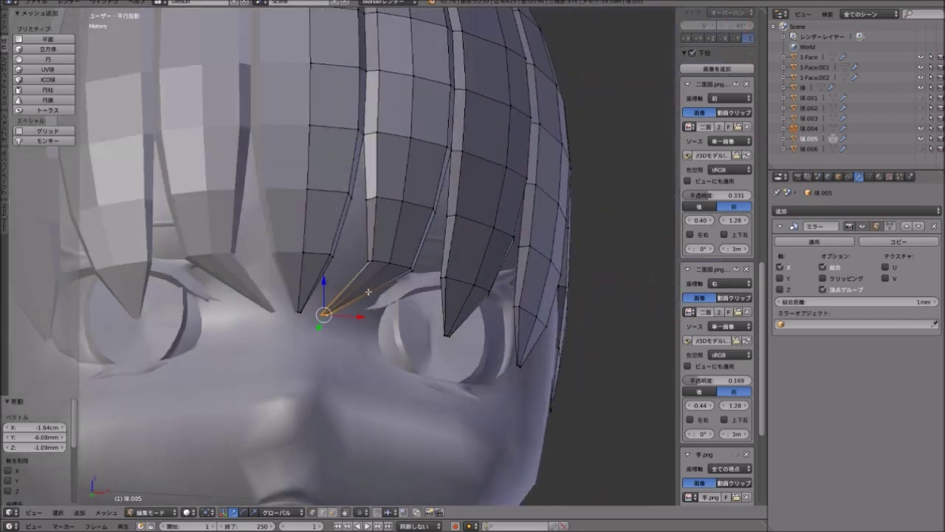
{"action": "scroll", "coordinate": [362, 303], "scroll_direction": "down", "scroll_amount": 3}
{"action": "scroll", "coordinate": [389, 288], "scroll_direction": "up", "scroll_amount": 2}
{"action": "scroll", "coordinate": [399, 278], "scroll_direction": "up", "scroll_amount": 2}
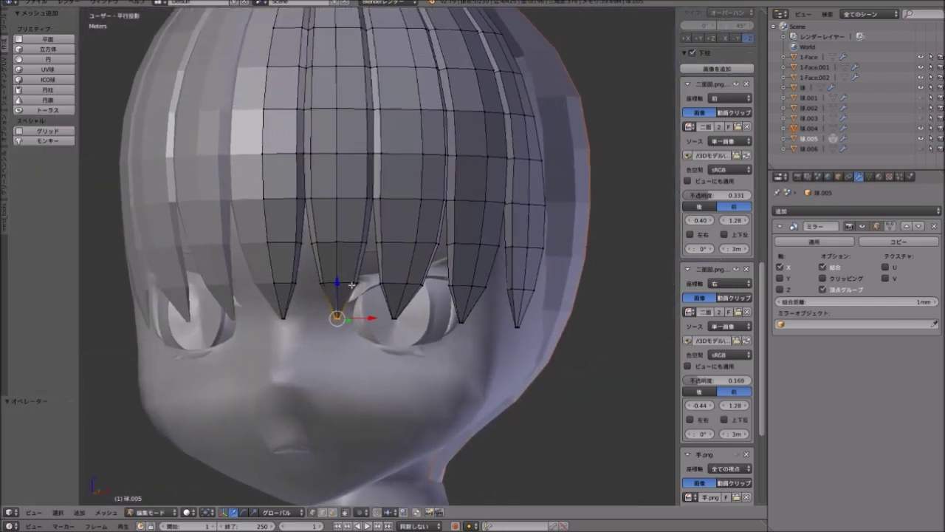
{"action": "scroll", "coordinate": [399, 278], "scroll_direction": "up", "scroll_amount": 1}
{"action": "scroll", "coordinate": [399, 279], "scroll_direction": "up", "scroll_amount": 1}
{"action": "scroll", "coordinate": [399, 278], "scroll_direction": "up", "scroll_amount": 1}
{"action": "middle_click_drag", "start_coordinate": [398, 278], "coordinate": [346, 337]}
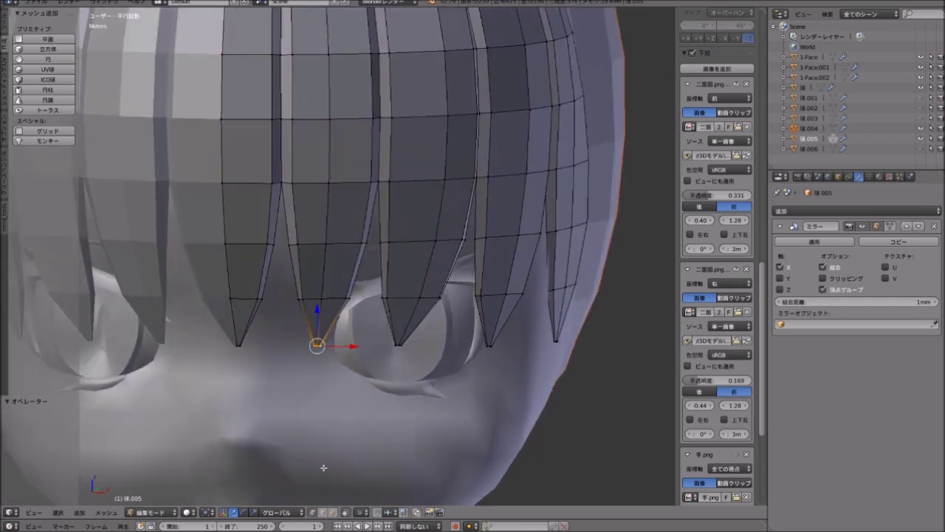
{"action": "scroll", "coordinate": [331, 394], "scroll_direction": "up", "scroll_amount": 3}
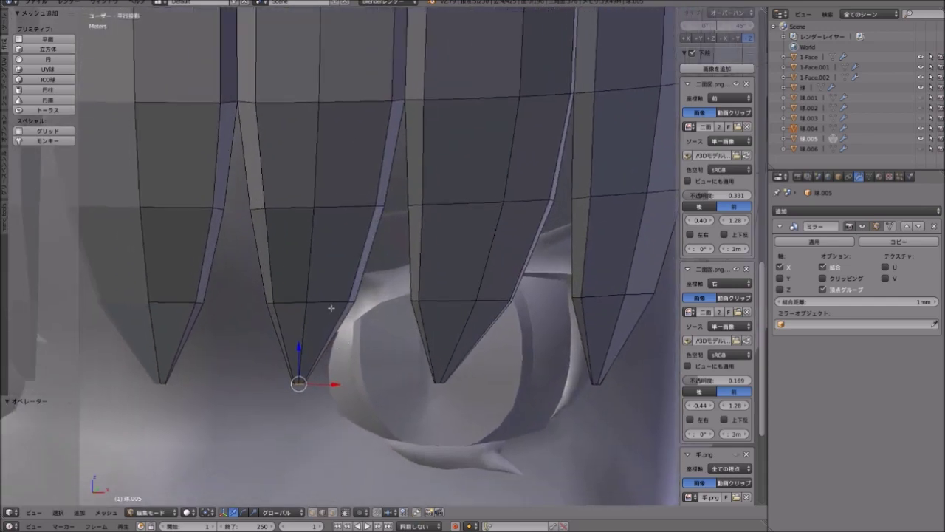
{"action": "mouse_move", "coordinate": [347, 313]}
{"action": "middle_mouse_down"}
{"action": "mouse_move", "coordinate": [314, 306]}
{"action": "mouse_move", "coordinate": [315, 400]}
{"action": "mouse_move", "coordinate": [368, 345]}
{"action": "middle_mouse_up"}
Move the selected bang tip edge vertically into a narrower point.
{"action": "key", "text": "g"}
{"action": "scroll", "coordinate": [304, 405], "scroll_direction": "down", "scroll_amount": 3}
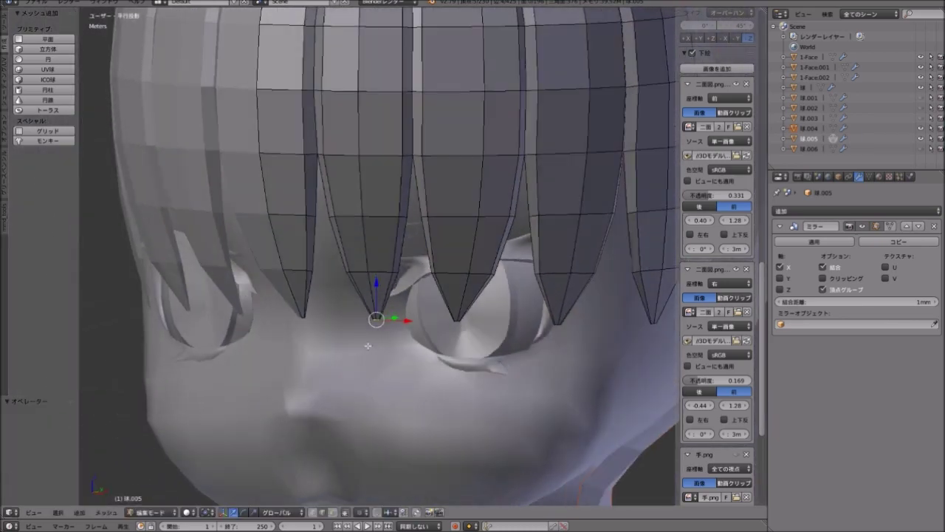
{"action": "scroll", "coordinate": [370, 337], "scroll_direction": "down", "scroll_amount": 4}
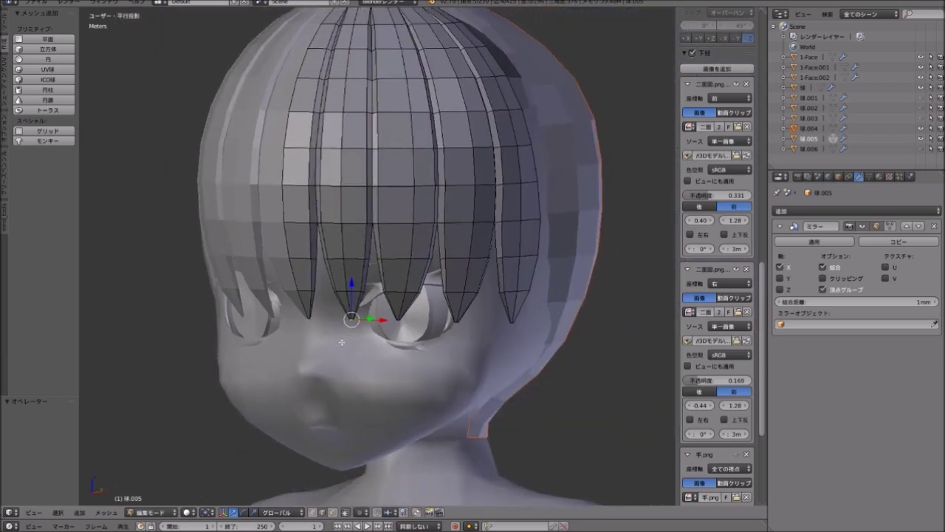
{"action": "scroll", "coordinate": [304, 319], "scroll_direction": "down", "scroll_amount": 2}
{"action": "scroll", "coordinate": [333, 310], "scroll_direction": "up", "scroll_amount": 6}
{"action": "key", "text": "g"}
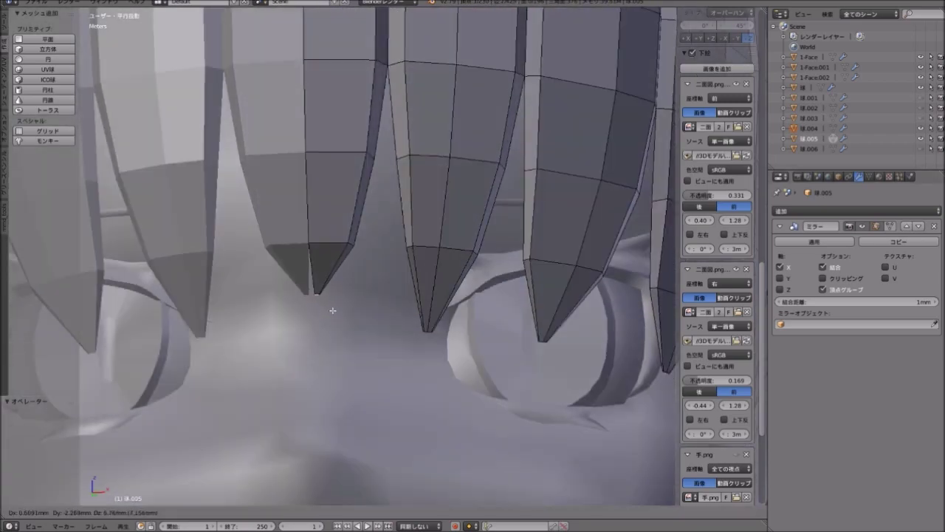
{"action": "left_click", "coordinate": [331, 303]}
{"action": "middle_click_drag", "start_coordinate": [331, 302], "coordinate": [344, 270]}
{"action": "scroll", "coordinate": [344, 271], "scroll_direction": "down", "scroll_amount": 3}
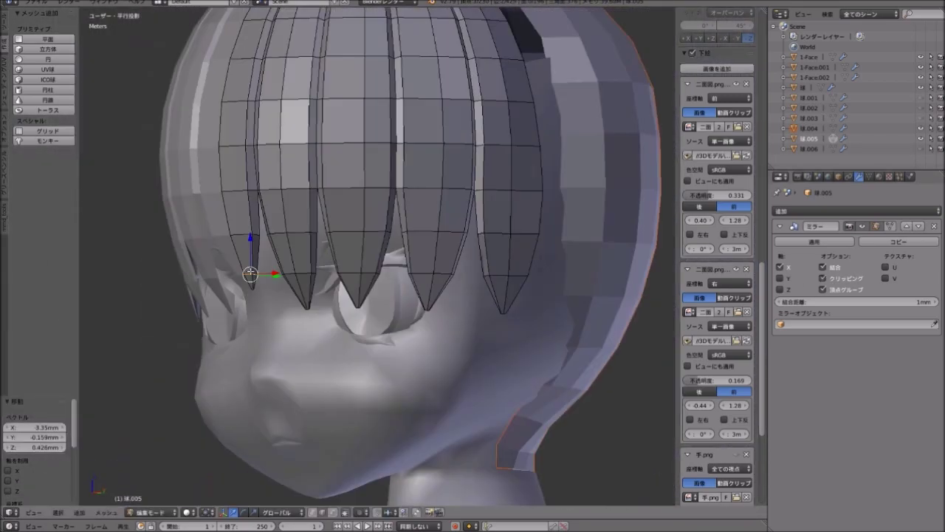
{"action": "scroll", "coordinate": [330, 278], "scroll_direction": "down", "scroll_amount": 2}
{"action": "scroll", "coordinate": [330, 278], "scroll_direction": "up", "scroll_amount": 3}
{"action": "scroll", "coordinate": [347, 295], "scroll_direction": "up", "scroll_amount": 3}
{"action": "scroll", "coordinate": [369, 310], "scroll_direction": "up", "scroll_amount": 2}
Edge-slide along another bang strand and reposition its tip.
{"action": "key", "text": "g"}
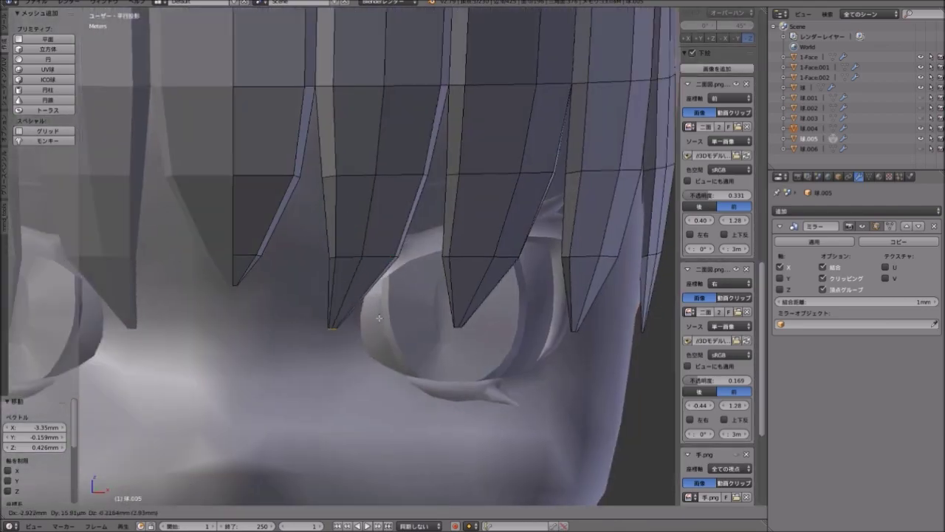
{"action": "scroll", "coordinate": [438, 215], "scroll_direction": "down", "scroll_amount": 3}
{"action": "mouse_move", "coordinate": [438, 215]}
{"action": "middle_mouse_down"}
{"action": "mouse_move", "coordinate": [333, 296]}
{"action": "mouse_move", "coordinate": [276, 295]}
{"action": "mouse_move", "coordinate": [295, 280]}
{"action": "mouse_move", "coordinate": [290, 353]}
{"action": "mouse_move", "coordinate": [294, 184]}
{"action": "mouse_move", "coordinate": [322, 316]}
{"action": "mouse_move", "coordinate": [318, 243]}
{"action": "mouse_move", "coordinate": [325, 295]}
{"action": "middle_mouse_up"}
{"action": "scroll", "coordinate": [308, 319], "scroll_direction": "up", "scroll_amount": 3}
{"action": "key", "text": "g"}
{"action": "key", "text": "g"}
{"action": "left_click", "coordinate": [309, 271]}
{"action": "scroll", "coordinate": [327, 211], "scroll_direction": "down", "scroll_amount": 2}
{"action": "scroll", "coordinate": [354, 296], "scroll_direction": "up", "scroll_amount": 2}
{"action": "key", "text": "g"}
{"action": "left_click", "coordinate": [329, 323]}
Slide a tip vertex along its strand and bring the outermost lock's tip down beside the cheek.
{"action": "scroll", "coordinate": [325, 288], "scroll_direction": "up", "scroll_amount": 4}
{"action": "key", "text": "g"}
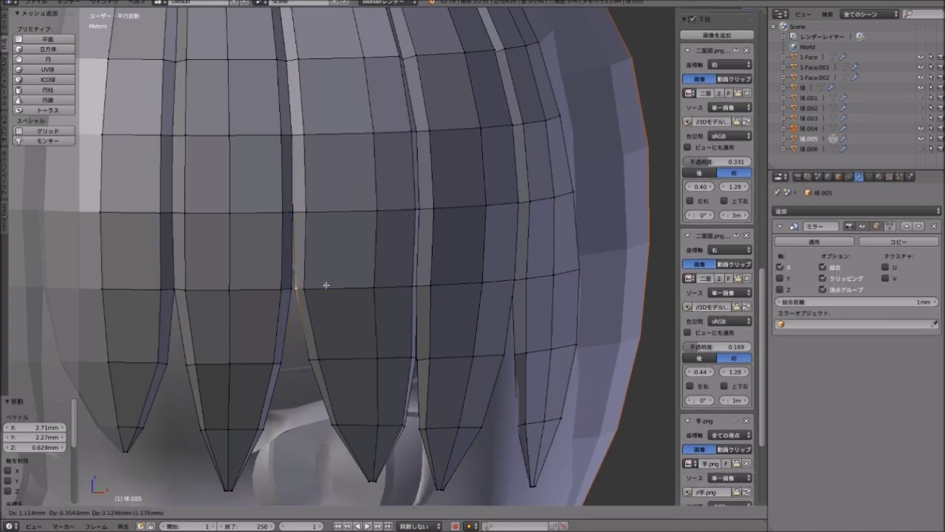
{"action": "left_click", "coordinate": [325, 288]}
{"action": "scroll", "coordinate": [325, 288], "scroll_direction": "down", "scroll_amount": 4}
{"action": "mouse_move", "coordinate": [285, 327]}
{"action": "middle_mouse_down"}
{"action": "mouse_move", "coordinate": [327, 316]}
{"action": "mouse_move", "coordinate": [299, 267]}
{"action": "mouse_move", "coordinate": [309, 326]}
{"action": "middle_mouse_up"}
{"action": "key", "text": "g"}
{"action": "left_click", "coordinate": [309, 325]}
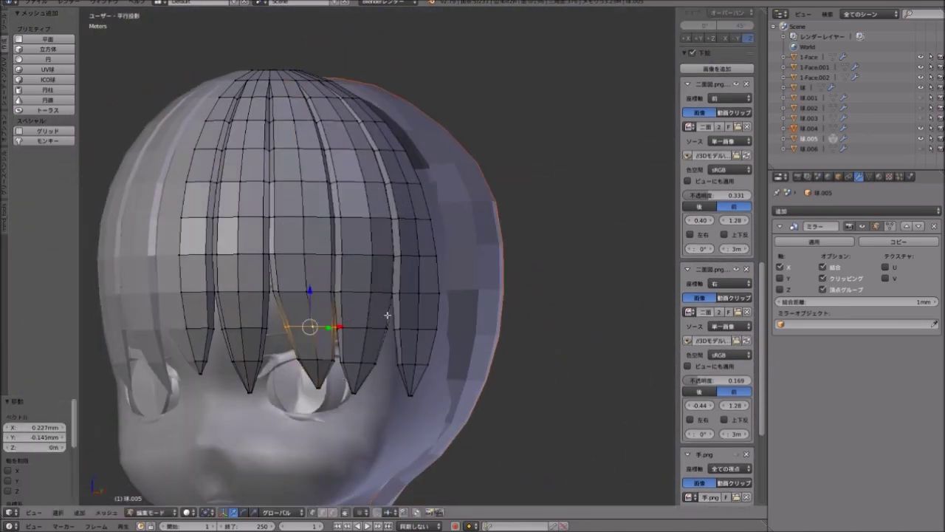
{"action": "left_click", "coordinate": [389, 285]}
{"action": "middle_click_drag", "start_coordinate": [389, 285], "coordinate": [333, 271]}
{"action": "scroll", "coordinate": [332, 272], "scroll_direction": "up", "scroll_amount": 2}
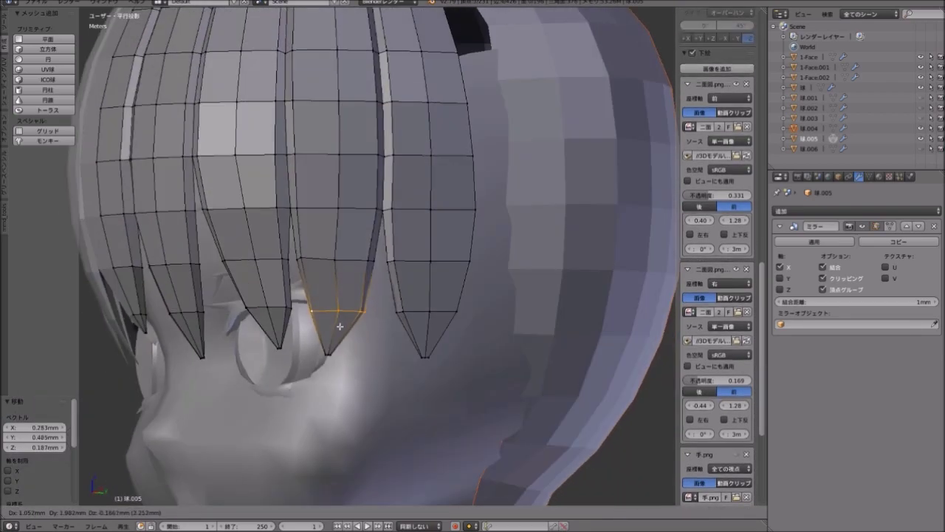
{"action": "middle_click_drag", "start_coordinate": [327, 161], "coordinate": [226, 310]}
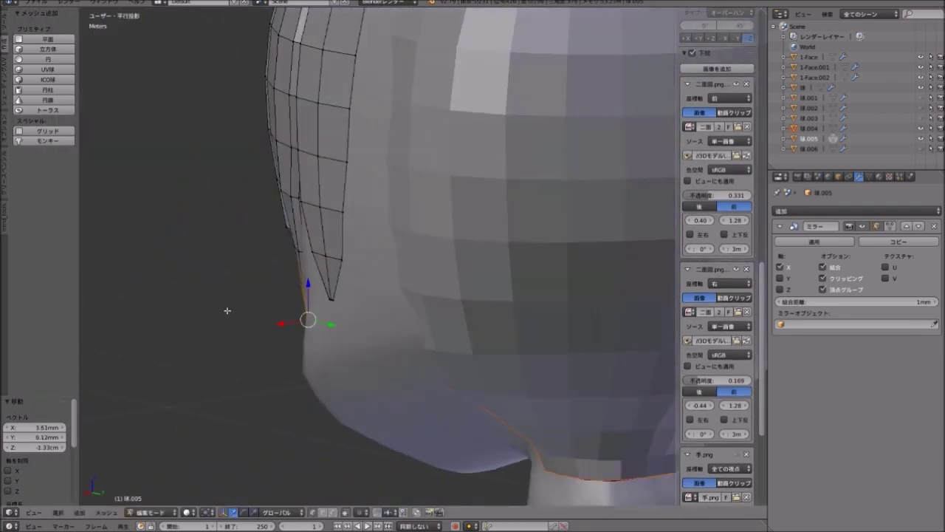
Pull a bang tip vertex, then proportionally drag the side lock tip down toward the neck.
{"action": "key", "text": "g"}
{"action": "left_click", "coordinate": [335, 224]}
{"action": "mouse_move", "coordinate": [334, 224]}
{"action": "middle_mouse_down"}
{"action": "mouse_move", "coordinate": [437, 317]}
{"action": "mouse_move", "coordinate": [312, 180]}
{"action": "middle_mouse_up"}
{"action": "key", "text": "g"}
{"action": "left_click", "coordinate": [384, 274]}
{"action": "key", "text": "g"}
{"action": "left_click", "coordinate": [344, 266]}
{"action": "scroll", "coordinate": [344, 265], "scroll_direction": "down", "scroll_amount": 3}
{"action": "scroll", "coordinate": [312, 179], "scroll_direction": "up", "scroll_amount": 2}
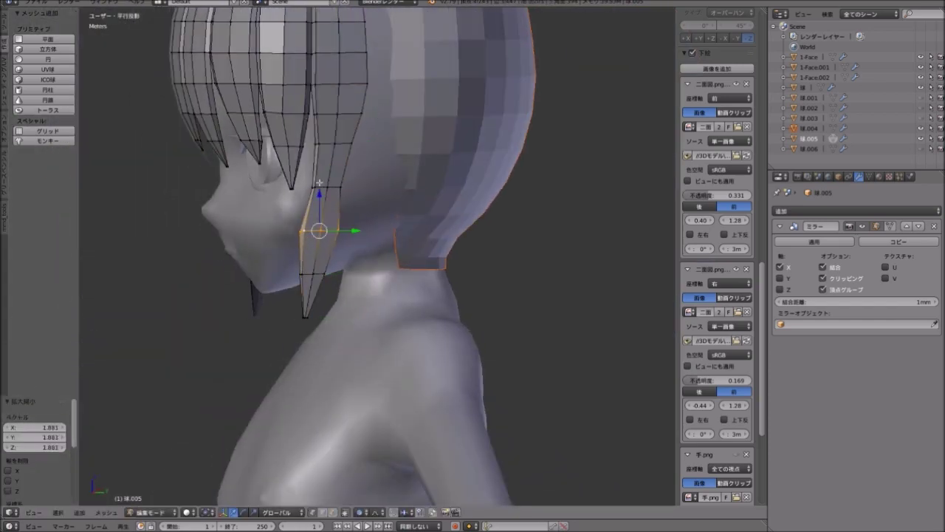
{"action": "mouse_move", "coordinate": [305, 276]}
{"action": "middle_mouse_down"}
{"action": "mouse_move", "coordinate": [253, 268]}
{"action": "mouse_move", "coordinate": [296, 295]}
{"action": "mouse_move", "coordinate": [373, 246]}
{"action": "mouse_move", "coordinate": [260, 244]}
{"action": "mouse_move", "coordinate": [333, 251]}
{"action": "mouse_move", "coordinate": [377, 273]}
{"action": "mouse_move", "coordinate": [401, 328]}
{"action": "middle_mouse_up"}
Reshape a side lock vertex, slide a bang edge, and nudge a bang tip into place.
{"action": "key", "text": "g"}
{"action": "left_click", "coordinate": [260, 244]}
{"action": "key", "text": "g"}
{"action": "key", "text": "g"}
{"action": "left_click", "coordinate": [376, 274]}
{"action": "scroll", "coordinate": [401, 327], "scroll_direction": "down", "scroll_amount": 2}
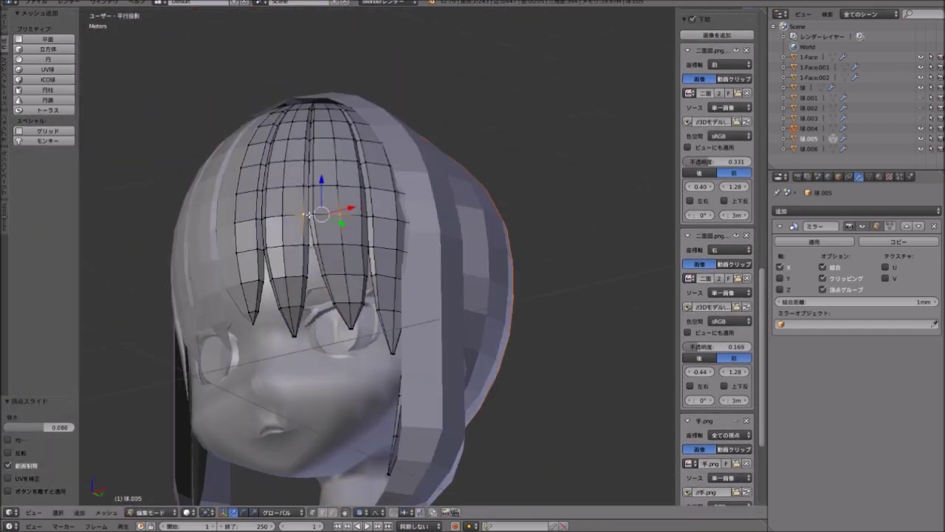
{"action": "scroll", "coordinate": [401, 327], "scroll_direction": "up", "scroll_amount": 3}
{"action": "key", "text": "g"}
{"action": "left_click", "coordinate": [370, 232]}
{"action": "middle_click_drag", "start_coordinate": [371, 233], "coordinate": [365, 274]}
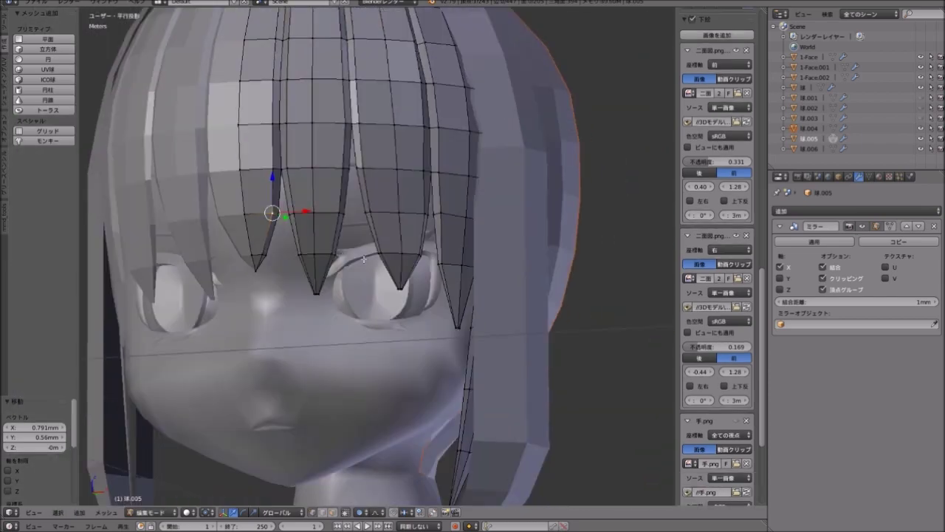
{"action": "scroll", "coordinate": [366, 275], "scroll_direction": "down", "scroll_amount": 1}
{"action": "scroll", "coordinate": [366, 275], "scroll_direction": "up", "scroll_amount": 4}
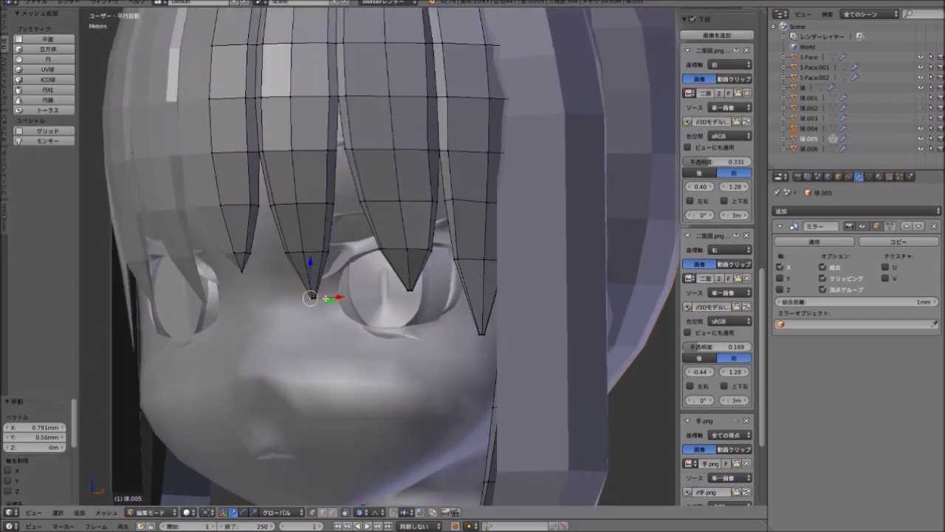
Select the edge path down to the centre bang's tip vertex and view it close up.
{"action": "right_click", "coordinate": [325, 297], "text": "ctrl"}
{"action": "mouse_move", "coordinate": [325, 298]}
{"action": "middle_mouse_down"}
{"action": "mouse_move", "coordinate": [346, 262]}
{"action": "mouse_move", "coordinate": [360, 304]}
{"action": "middle_mouse_up"}
{"action": "scroll", "coordinate": [336, 284], "scroll_direction": "up", "scroll_amount": 3}
{"action": "mouse_move", "coordinate": [370, 364]}
{"action": "middle_mouse_down"}
{"action": "mouse_move", "coordinate": [356, 359]}
{"action": "mouse_move", "coordinate": [348, 291]}
{"action": "middle_mouse_up"}
{"action": "scroll", "coordinate": [356, 360], "scroll_direction": "down", "scroll_amount": 2}
{"action": "scroll", "coordinate": [357, 360], "scroll_direction": "down", "scroll_amount": 2}
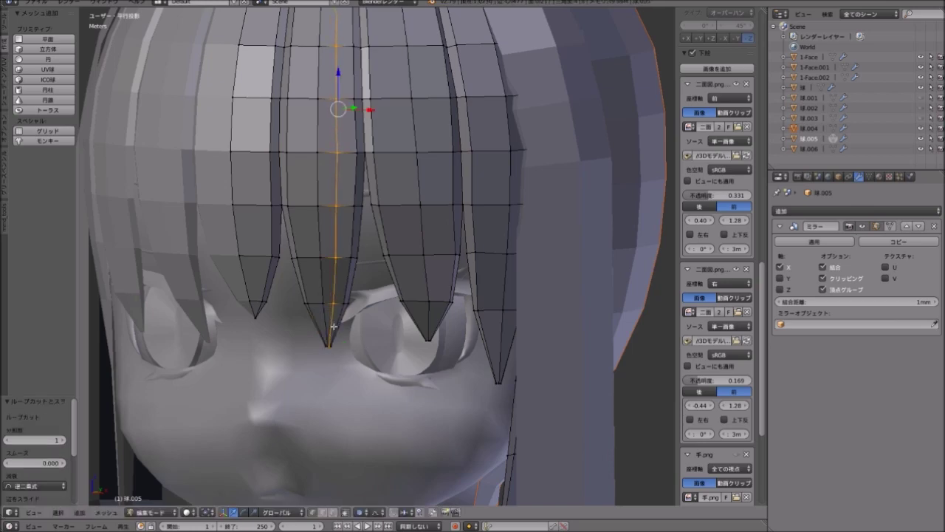
Add a loop cut near the strand tip and widen the tip in two passes.
{"action": "middle_click_drag", "start_coordinate": [355, 345], "coordinate": [365, 323]}
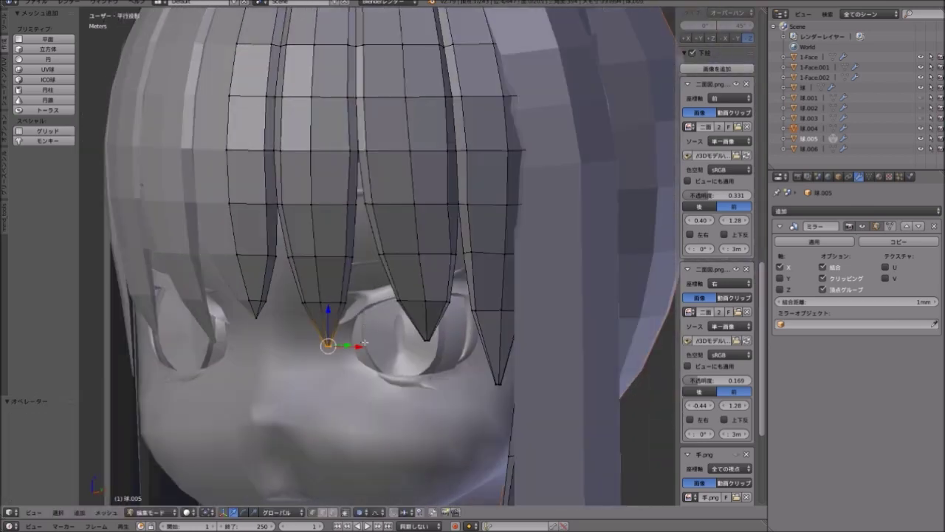
{"action": "scroll", "coordinate": [352, 315], "scroll_direction": "up", "scroll_amount": 2}
{"action": "scroll", "coordinate": [325, 284], "scroll_direction": "up", "scroll_amount": 2}
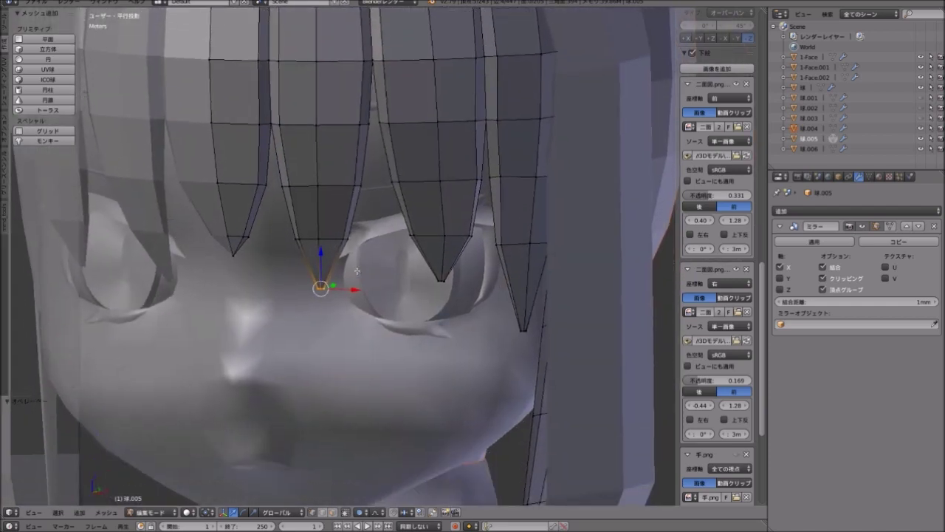
{"action": "scroll", "coordinate": [294, 248], "scroll_direction": "up", "scroll_amount": 1}
{"action": "scroll", "coordinate": [362, 262], "scroll_direction": "down", "scroll_amount": 3}
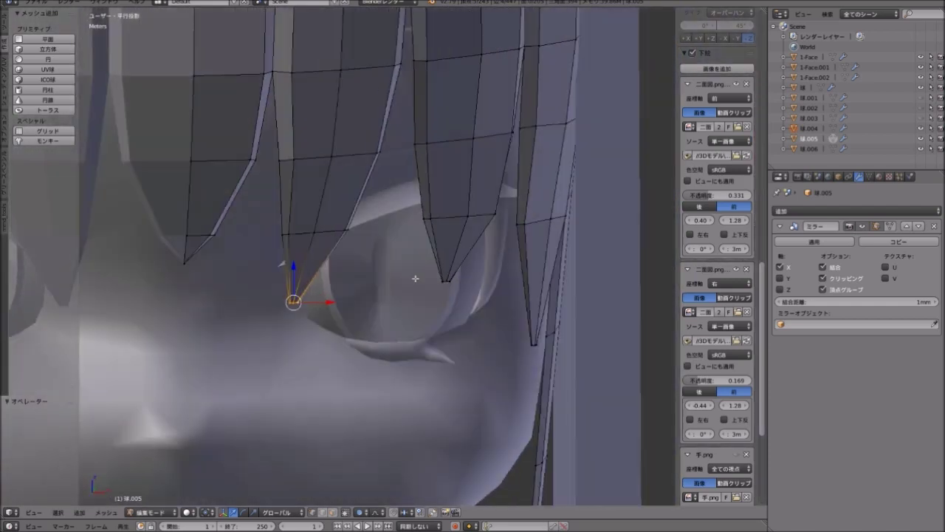
{"action": "scroll", "coordinate": [364, 266], "scroll_direction": "down", "scroll_amount": 2}
{"action": "scroll", "coordinate": [365, 268], "scroll_direction": "down", "scroll_amount": 2}
{"action": "scroll", "coordinate": [366, 269], "scroll_direction": "down", "scroll_amount": 2}
{"action": "scroll", "coordinate": [367, 272], "scroll_direction": "up", "scroll_amount": 3}
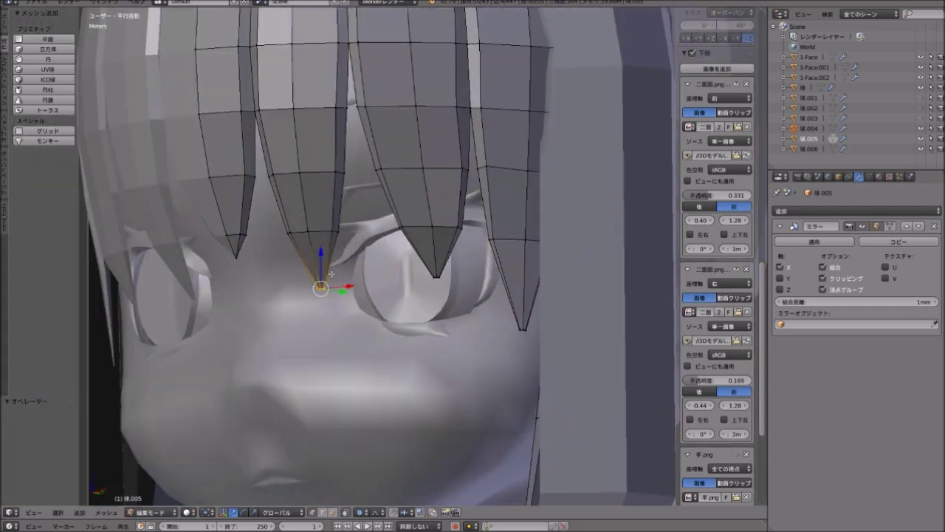
{"action": "scroll", "coordinate": [331, 239], "scroll_direction": "up", "scroll_amount": 1}
{"action": "scroll", "coordinate": [349, 225], "scroll_direction": "up", "scroll_amount": 2}
{"action": "scroll", "coordinate": [351, 244], "scroll_direction": "up", "scroll_amount": 1}
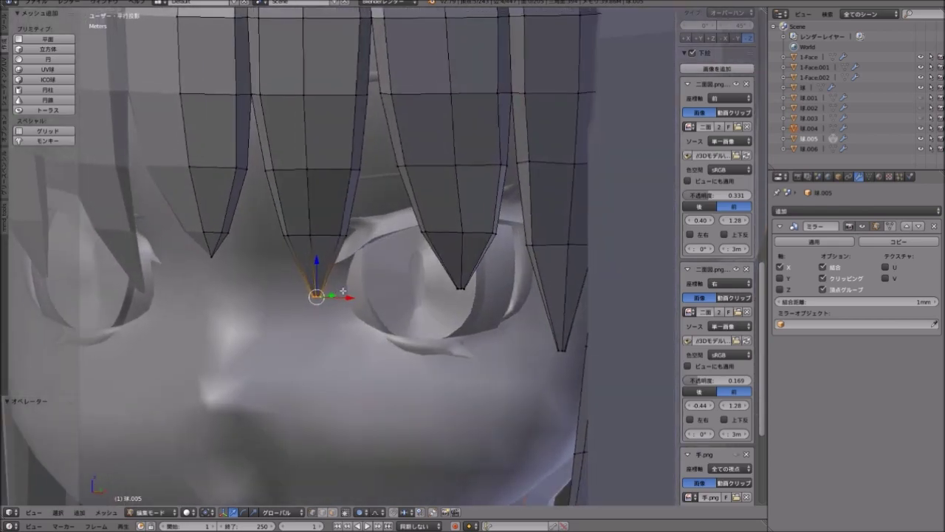
{"action": "scroll", "coordinate": [352, 266], "scroll_direction": "up", "scroll_amount": 2}
{"action": "key", "text": "ctrl+r"}
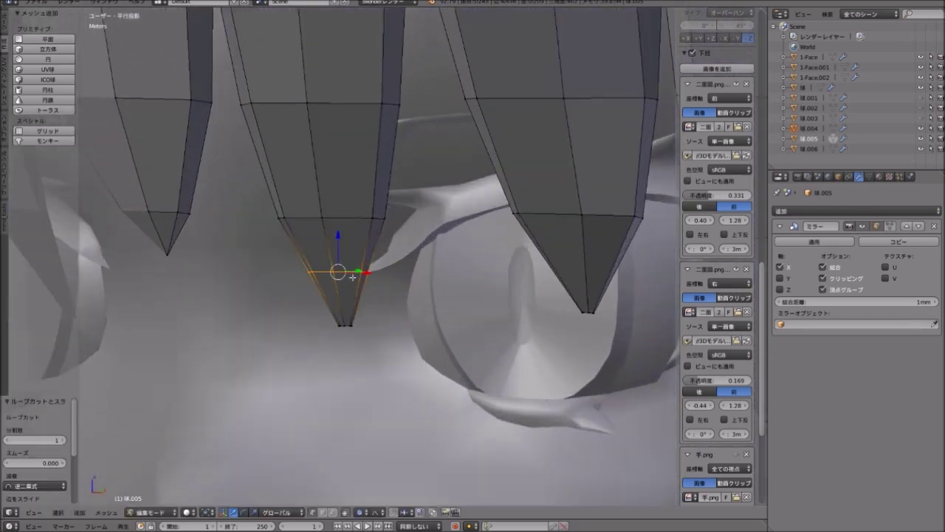
{"action": "mouse_move", "coordinate": [353, 277]}
{"action": "middle_mouse_down"}
{"action": "mouse_move", "coordinate": [405, 272]}
{"action": "mouse_move", "coordinate": [266, 273]}
{"action": "middle_mouse_up"}
{"action": "left_click", "coordinate": [428, 264]}
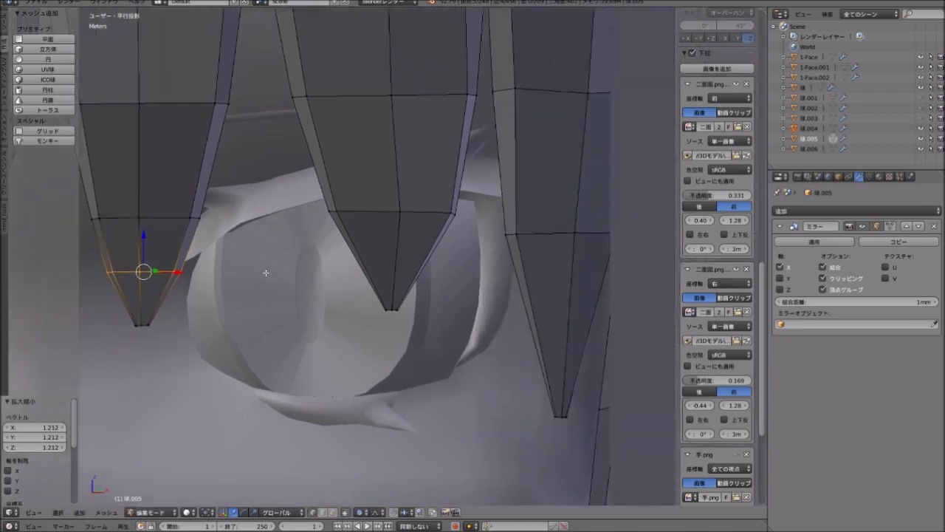
{"action": "left_click", "coordinate": [466, 266]}
Inspect the finished bangs from front and three-quarter views, then select the object 髪.006.
{"action": "scroll", "coordinate": [414, 273], "scroll_direction": "down", "scroll_amount": 5}
{"action": "middle_click_drag", "start_coordinate": [414, 273], "coordinate": [386, 264]}
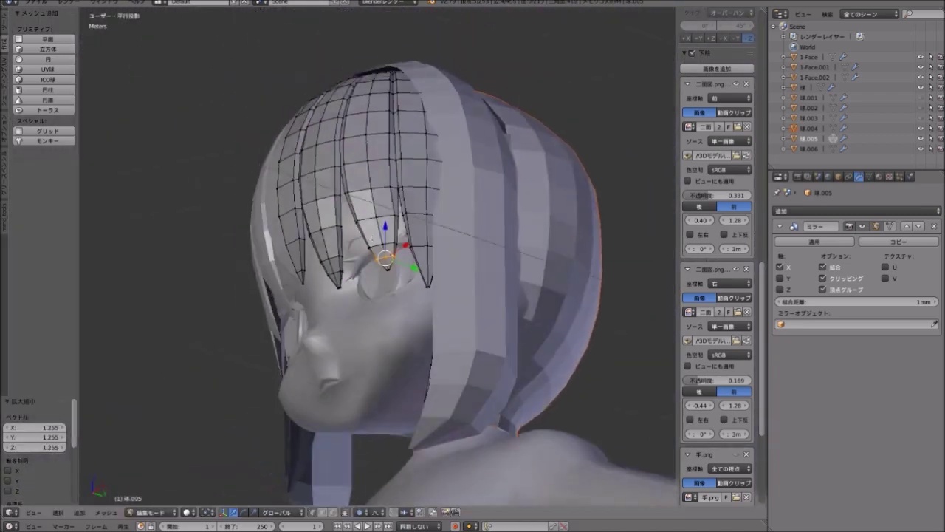
{"action": "scroll", "coordinate": [385, 263], "scroll_direction": "up", "scroll_amount": 4}
{"action": "scroll", "coordinate": [313, 254], "scroll_direction": "up", "scroll_amount": 2}
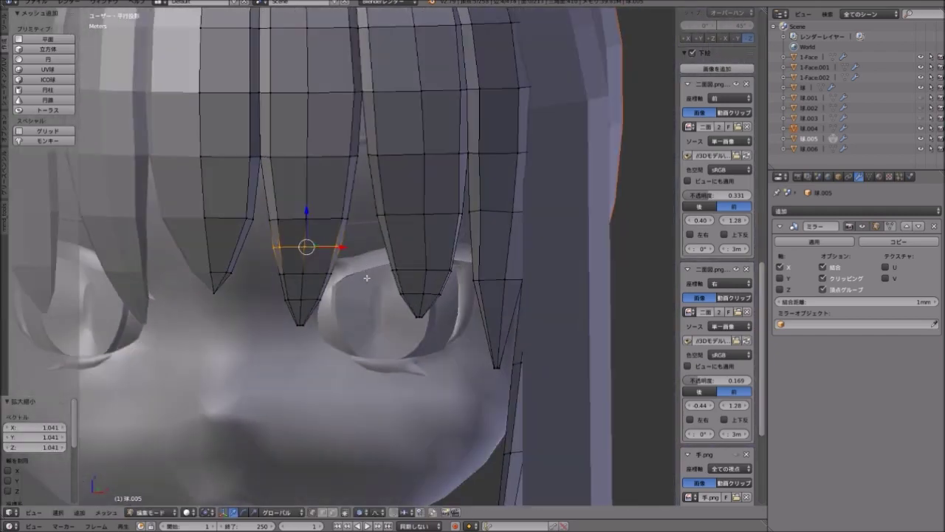
{"action": "middle_click_drag", "start_coordinate": [373, 246], "coordinate": [301, 288], "text": "shift"}
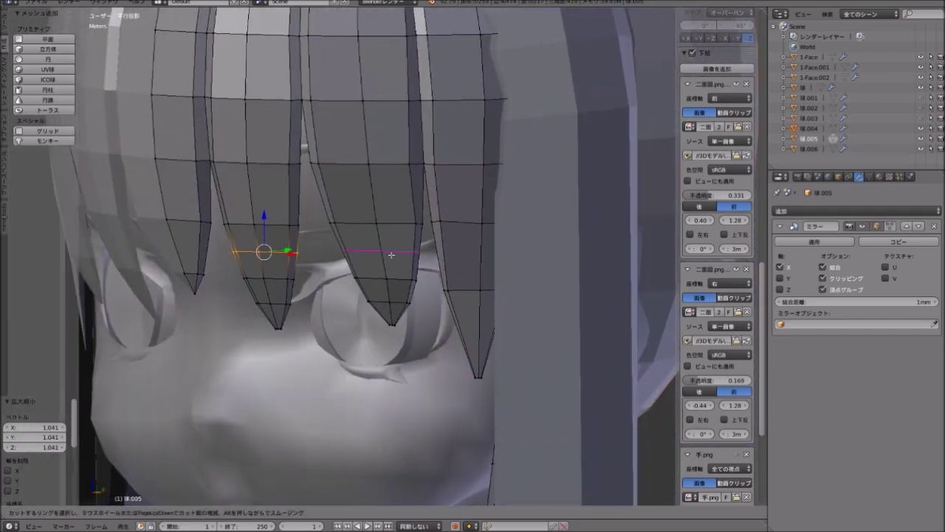
{"action": "middle_click_drag", "start_coordinate": [438, 251], "coordinate": [385, 256]}
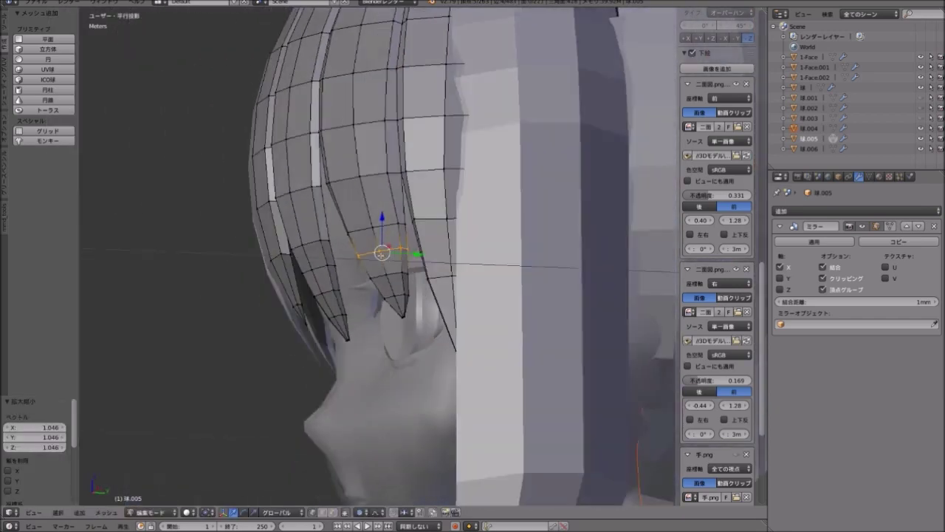
{"action": "scroll", "coordinate": [385, 256], "scroll_direction": "up", "scroll_amount": 4}
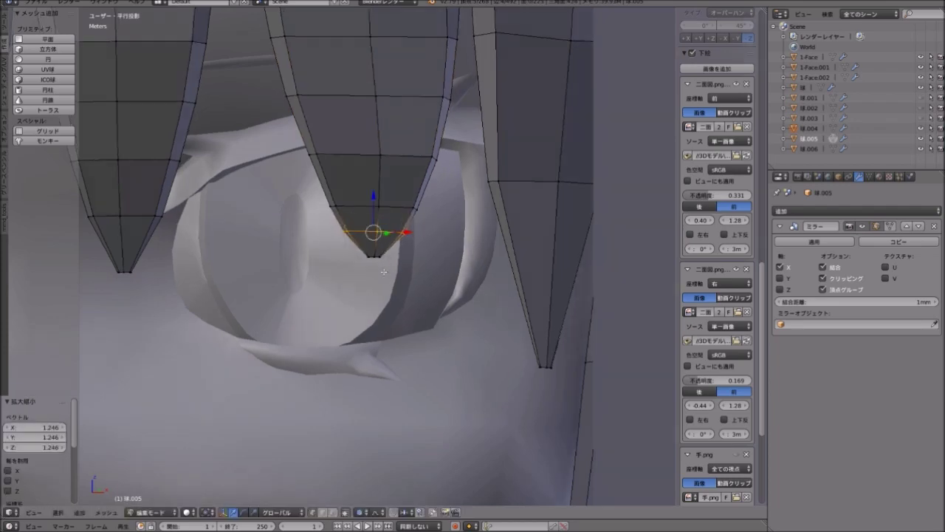
{"action": "mouse_move", "coordinate": [383, 272]}
{"action": "middle_mouse_down"}
{"action": "mouse_move", "coordinate": [373, 263]}
{"action": "mouse_move", "coordinate": [402, 274]}
{"action": "mouse_move", "coordinate": [387, 290]}
{"action": "middle_mouse_up"}
{"action": "scroll", "coordinate": [376, 259], "scroll_direction": "down", "scroll_amount": 5}
{"action": "scroll", "coordinate": [380, 251], "scroll_direction": "up", "scroll_amount": 5}
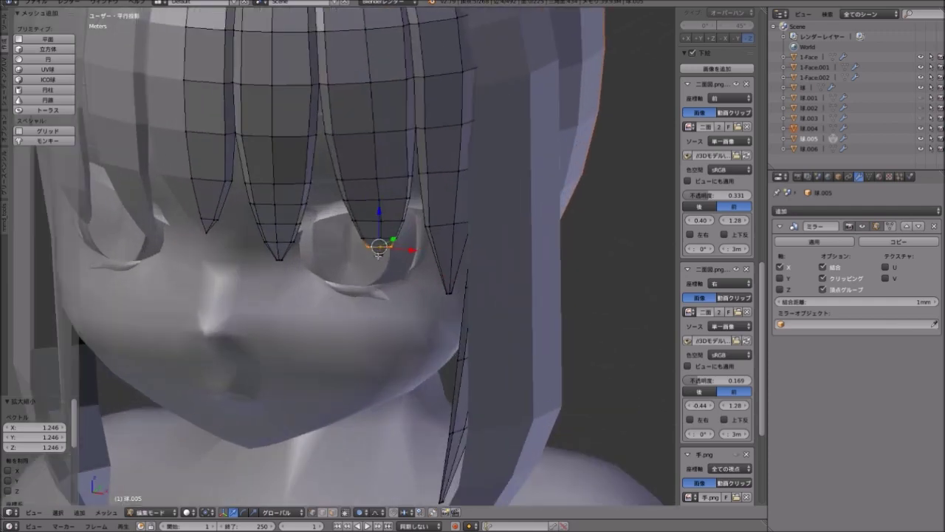
{"action": "middle_click_drag", "start_coordinate": [373, 252], "coordinate": [375, 259]}
{"action": "scroll", "coordinate": [326, 205], "scroll_direction": "down", "scroll_amount": 5}
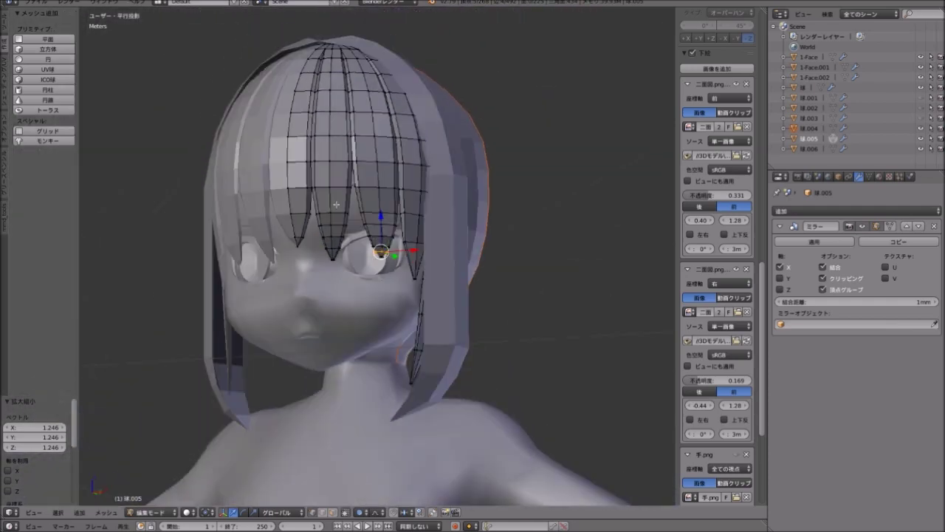
{"action": "middle_click_drag", "start_coordinate": [353, 205], "coordinate": [470, 289]}
{"action": "mouse_move", "coordinate": [396, 256]}
{"action": "middle_mouse_down"}
{"action": "mouse_move", "coordinate": [376, 253]}
{"action": "mouse_move", "coordinate": [400, 275]}
{"action": "mouse_move", "coordinate": [369, 280]}
{"action": "mouse_move", "coordinate": [369, 249]}
{"action": "mouse_move", "coordinate": [337, 234]}
{"action": "mouse_move", "coordinate": [324, 267]}
{"action": "mouse_move", "coordinate": [350, 263]}
{"action": "mouse_move", "coordinate": [396, 298]}
{"action": "middle_mouse_up"}
{"action": "scroll", "coordinate": [363, 248], "scroll_direction": "up", "scroll_amount": 3}
{"action": "scroll", "coordinate": [347, 240], "scroll_direction": "down", "scroll_amount": 5}
{"action": "scroll", "coordinate": [343, 267], "scroll_direction": "down", "scroll_amount": 3}
{"action": "scroll", "coordinate": [344, 267], "scroll_direction": "up", "scroll_amount": 4}
{"action": "scroll", "coordinate": [343, 267], "scroll_direction": "up", "scroll_amount": 3}
{"action": "scroll", "coordinate": [350, 264], "scroll_direction": "down", "scroll_amount": 4}
{"action": "scroll", "coordinate": [370, 280], "scroll_direction": "up", "scroll_amount": 2}
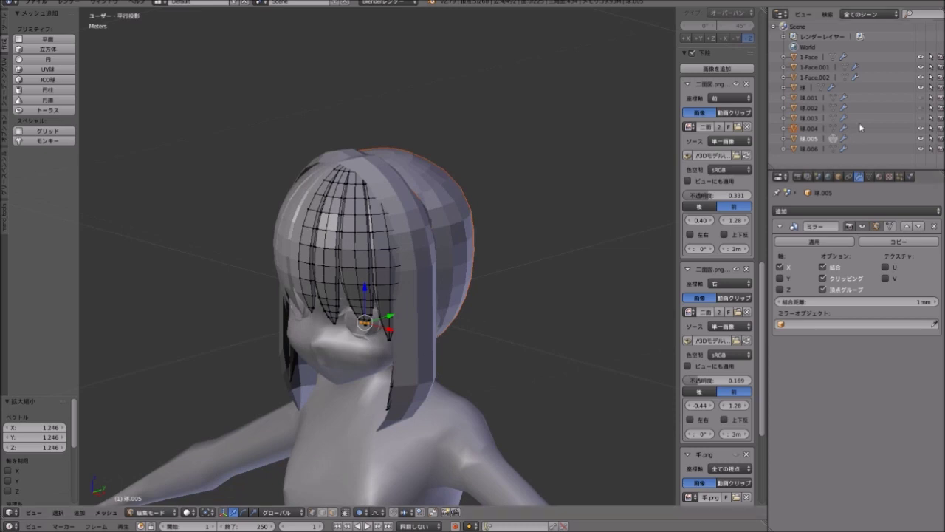
{"action": "left_click", "coordinate": [809, 149]}
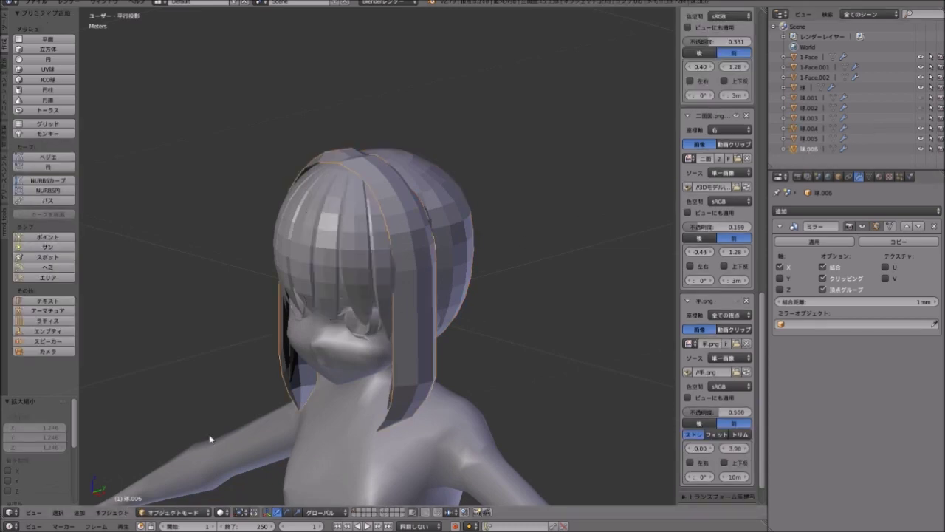
Enter Edit Mode on 髪.006 and move one strand edge closer to the head.
{"action": "left_click", "coordinate": [169, 511]}
{"action": "left_click", "coordinate": [177, 476]}
{"action": "scroll", "coordinate": [375, 262], "scroll_direction": "up", "scroll_amount": 5}
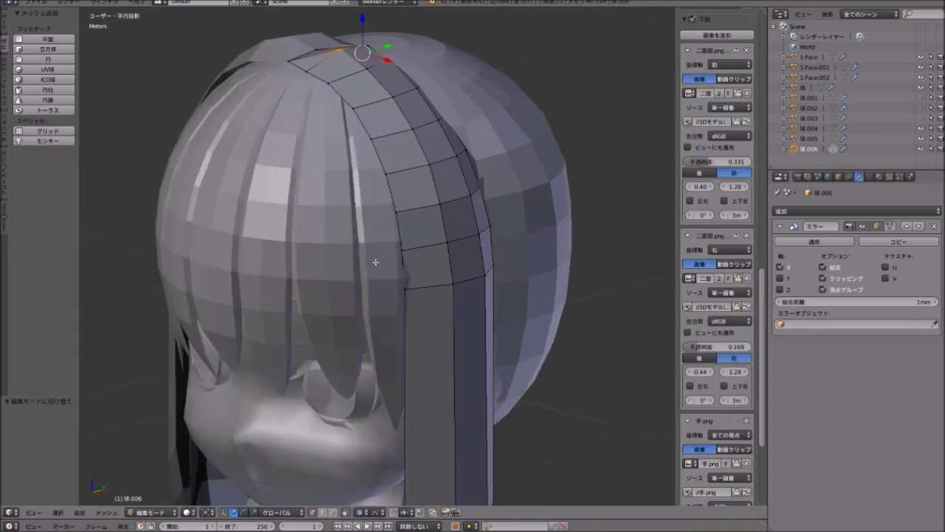
{"action": "scroll", "coordinate": [376, 262], "scroll_direction": "down", "scroll_amount": 2}
{"action": "middle_click_drag", "start_coordinate": [325, 142], "coordinate": [403, 231]}
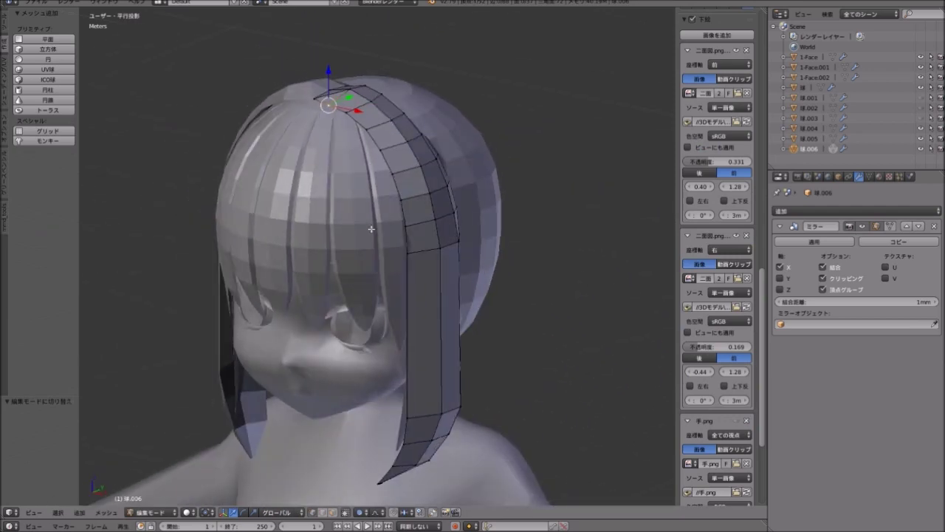
{"action": "scroll", "coordinate": [403, 230], "scroll_direction": "up", "scroll_amount": 2}
{"action": "mouse_move", "coordinate": [394, 213]}
{"action": "middle_mouse_down"}
{"action": "mouse_move", "coordinate": [419, 172]}
{"action": "mouse_move", "coordinate": [408, 201]}
{"action": "mouse_move", "coordinate": [446, 210]}
{"action": "mouse_move", "coordinate": [475, 237]}
{"action": "mouse_move", "coordinate": [435, 200]}
{"action": "mouse_move", "coordinate": [468, 183]}
{"action": "middle_mouse_up"}
{"action": "key", "text": "g"}
{"action": "left_click", "coordinate": [481, 237]}
Nudge a crown strand vertex toward the head and select the strand's left edge loop.
{"action": "key", "text": "g"}
{"action": "left_click", "coordinate": [471, 181]}
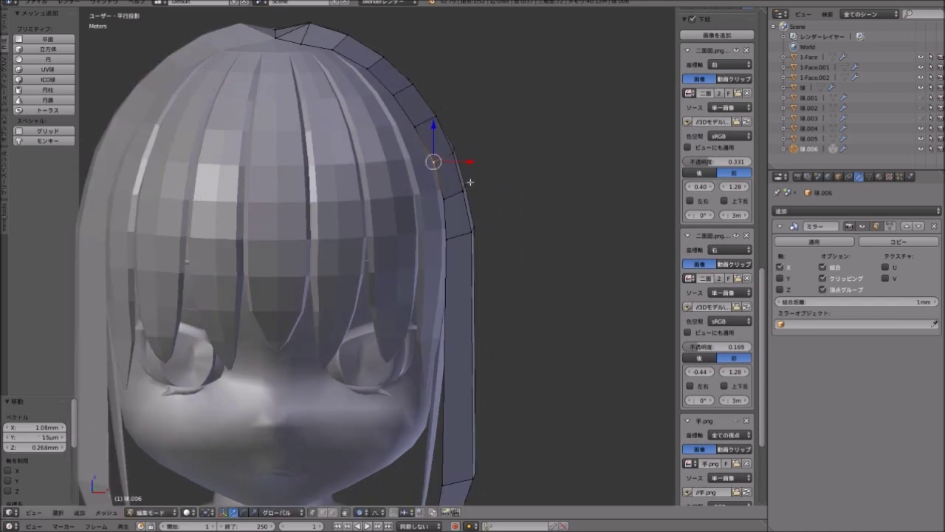
{"action": "middle_click_drag", "start_coordinate": [409, 124], "coordinate": [370, 273]}
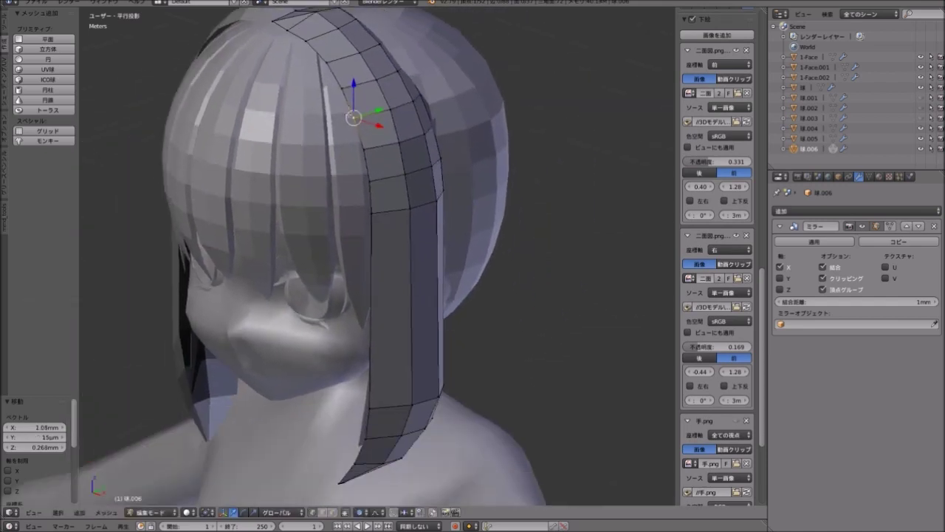
{"action": "left_click", "coordinate": [365, 222], "text": "alt"}
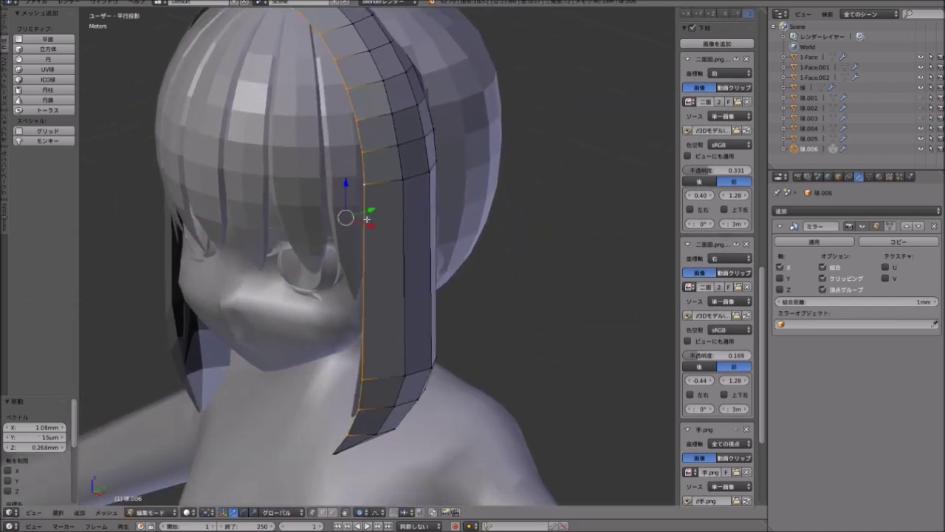
{"action": "middle_click_drag", "start_coordinate": [365, 222], "coordinate": [331, 266]}
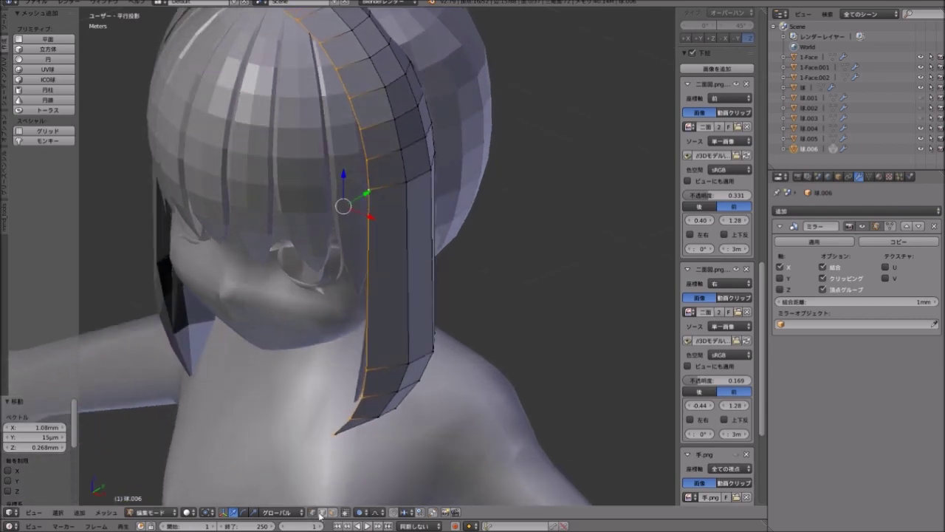
Select the edge chain along the strand's side and start moving it about 1 mm toward the head.
{"action": "middle_click_drag", "start_coordinate": [365, 378], "coordinate": [375, 284]}
{"action": "middle_click_drag", "start_coordinate": [366, 161], "coordinate": [654, 215]}
{"action": "mouse_move", "coordinate": [265, 90]}
{"action": "middle_mouse_down"}
{"action": "mouse_move", "coordinate": [310, 185]}
{"action": "mouse_move", "coordinate": [345, 318]}
{"action": "middle_mouse_up"}
{"action": "scroll", "coordinate": [345, 317], "scroll_direction": "up", "scroll_amount": 2}
{"action": "right_click", "coordinate": [288, 393], "text": "ctrl"}
{"action": "mouse_move", "coordinate": [288, 393]}
{"action": "middle_mouse_down"}
{"action": "mouse_move", "coordinate": [311, 262]}
{"action": "mouse_move", "coordinate": [299, 225]}
{"action": "middle_mouse_up"}
{"action": "key", "text": "g"}
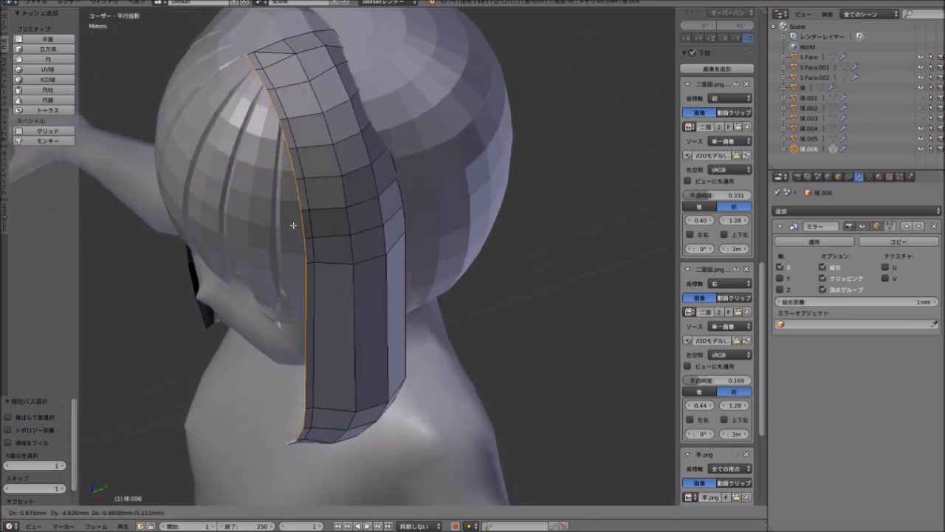
Scale the side band's edge chain down slightly, to 0.969.
{"action": "left_click", "coordinate": [293, 225]}
{"action": "mouse_move", "coordinate": [293, 225]}
{"action": "middle_mouse_down"}
{"action": "mouse_move", "coordinate": [342, 243]}
{"action": "mouse_move", "coordinate": [401, 219]}
{"action": "mouse_move", "coordinate": [277, 173]}
{"action": "middle_mouse_up"}
{"action": "key", "text": "s"}
{"action": "left_click", "coordinate": [364, 233]}
{"action": "key", "text": "g"}
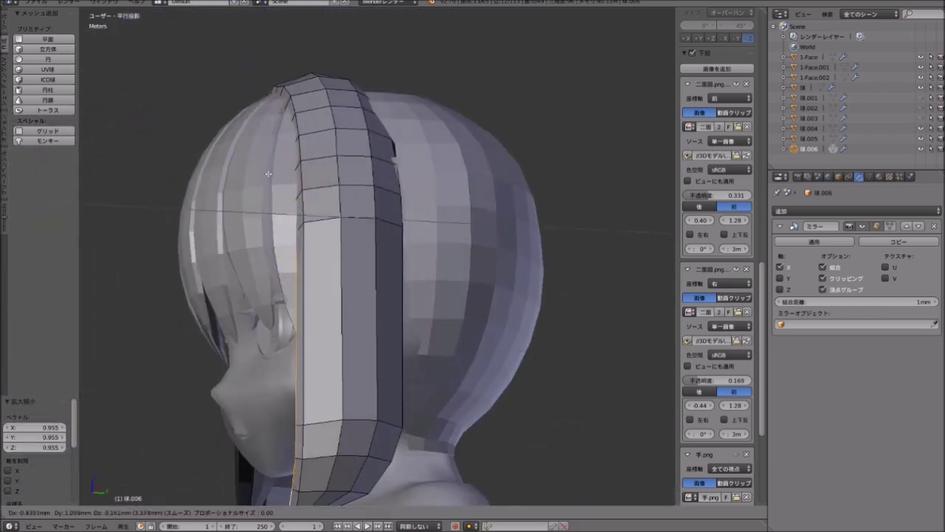
Reposition the strand edge and shrink it slightly.
{"action": "mouse_move", "coordinate": [267, 178]}
{"action": "middle_mouse_down"}
{"action": "mouse_move", "coordinate": [386, 211]}
{"action": "mouse_move", "coordinate": [248, 189]}
{"action": "mouse_move", "coordinate": [253, 167]}
{"action": "mouse_move", "coordinate": [312, 178]}
{"action": "mouse_move", "coordinate": [324, 196]}
{"action": "middle_mouse_up"}
{"action": "left_click", "coordinate": [253, 169]}
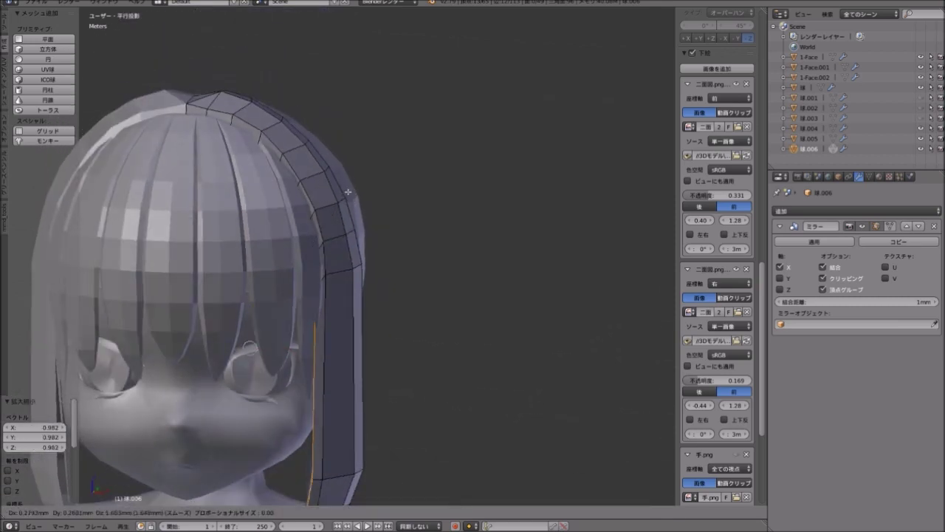
{"action": "left_click", "coordinate": [348, 180]}
{"action": "key", "text": "s"}
{"action": "mouse_move", "coordinate": [348, 179]}
{"action": "middle_mouse_down"}
{"action": "mouse_move", "coordinate": [373, 167]}
{"action": "mouse_move", "coordinate": [256, 203]}
{"action": "middle_mouse_up"}
{"action": "left_click", "coordinate": [374, 167]}
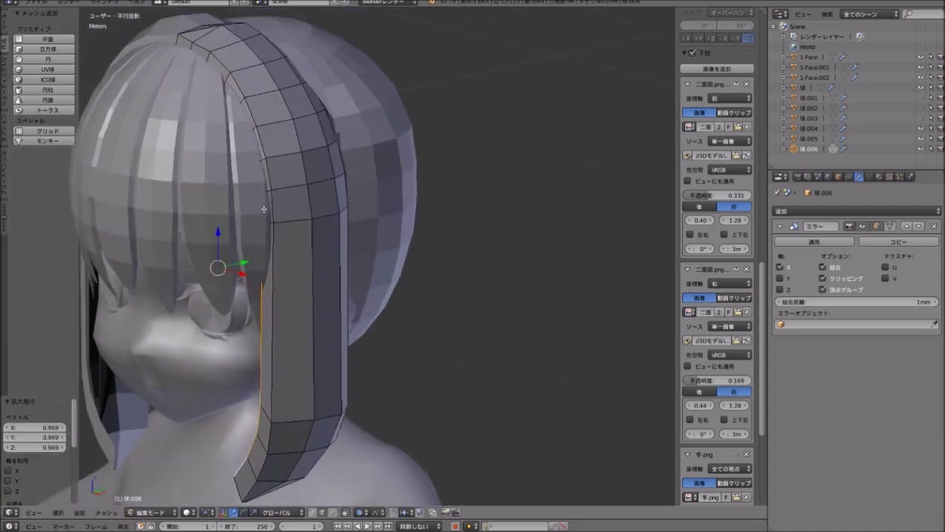
Raise the band's top edge about 4.67 mm toward the crown and orbit to check the fit.
{"action": "scroll", "coordinate": [256, 203], "scroll_direction": "up", "scroll_amount": 3}
{"action": "middle_click_drag", "start_coordinate": [253, 237], "coordinate": [254, 283]}
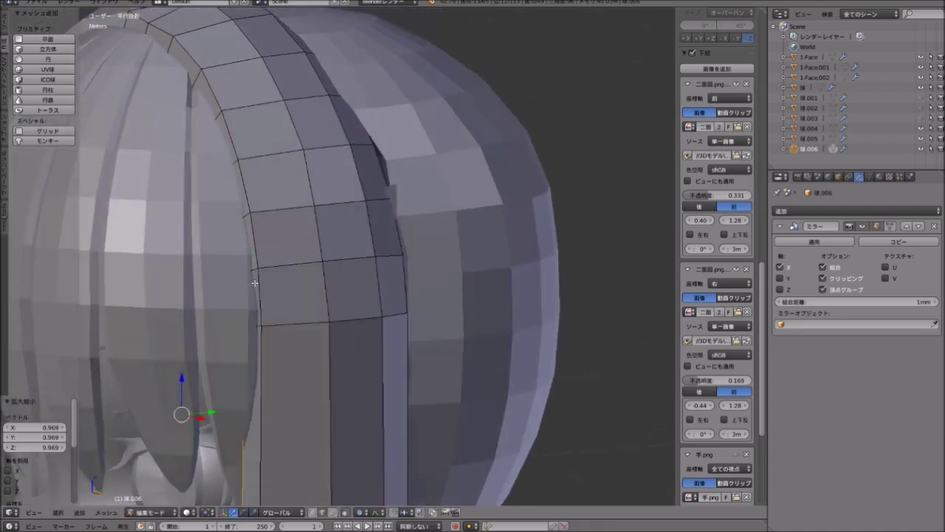
{"action": "middle_click_drag", "start_coordinate": [245, 175], "coordinate": [272, 198]}
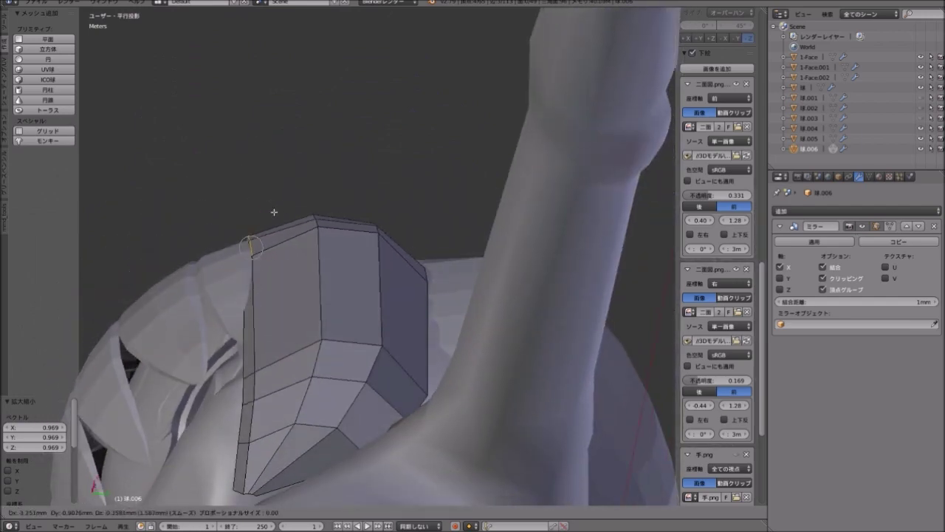
{"action": "mouse_move", "coordinate": [219, 220]}
{"action": "middle_mouse_down"}
{"action": "mouse_move", "coordinate": [272, 138]}
{"action": "mouse_move", "coordinate": [323, 194]}
{"action": "middle_mouse_up"}
{"action": "scroll", "coordinate": [272, 138], "scroll_direction": "up", "scroll_amount": 3}
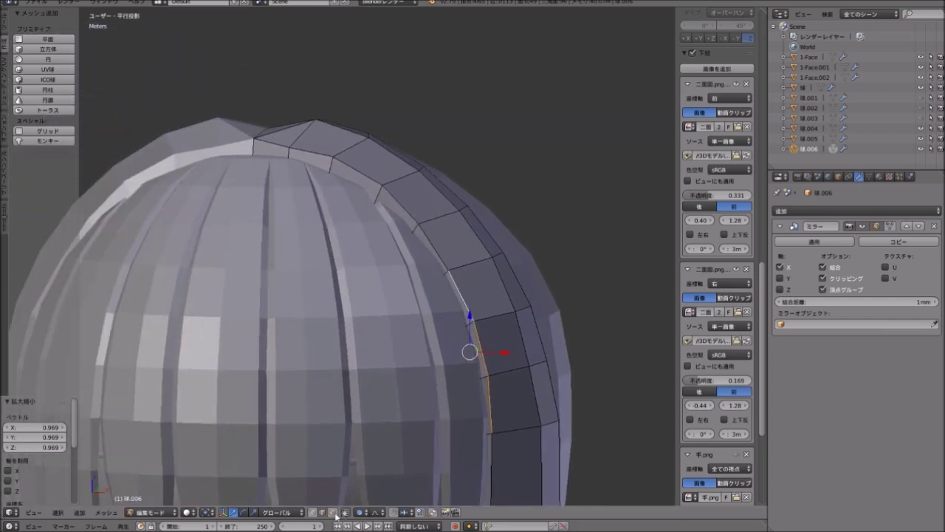
{"action": "right_click_drag", "start_coordinate": [302, 144], "coordinate": [313, 212]}
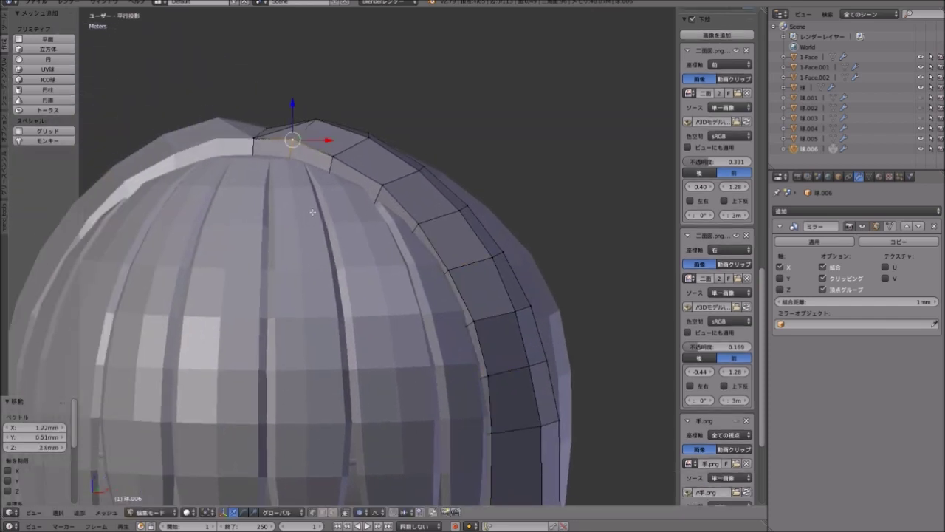
{"action": "middle_click_drag", "start_coordinate": [312, 212], "coordinate": [349, 164]}
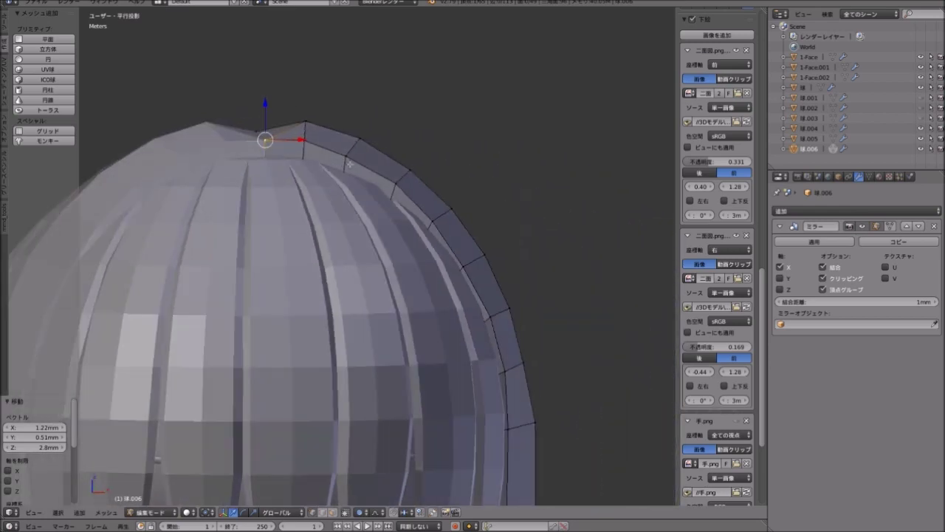
{"action": "mouse_move", "coordinate": [349, 198]}
{"action": "middle_mouse_down"}
{"action": "mouse_move", "coordinate": [273, 285]}
{"action": "mouse_move", "coordinate": [228, 288]}
{"action": "middle_mouse_up"}
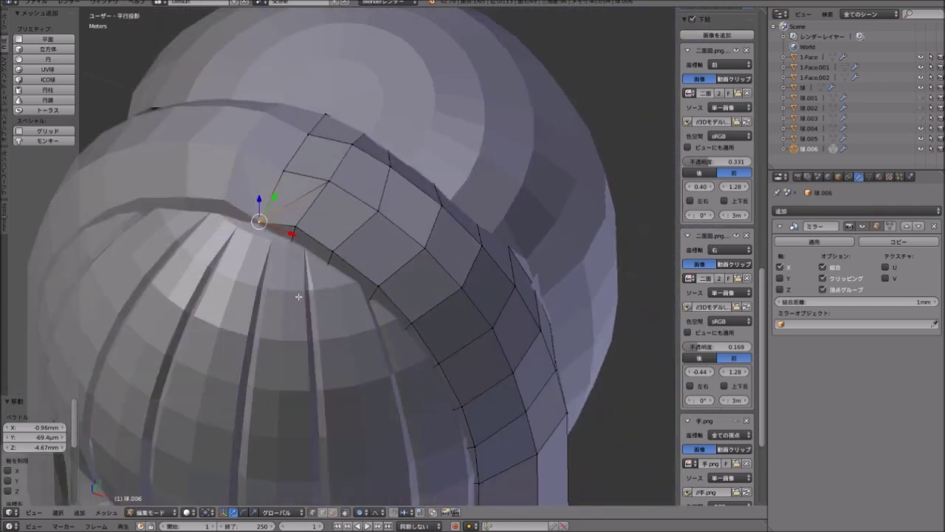
{"action": "mouse_move", "coordinate": [299, 296]}
{"action": "middle_mouse_down"}
{"action": "mouse_move", "coordinate": [249, 231]}
{"action": "mouse_move", "coordinate": [349, 249]}
{"action": "mouse_move", "coordinate": [258, 316]}
{"action": "middle_mouse_up"}
Select the hair lock's tip vertex and move it twice to form the point.
{"action": "scroll", "coordinate": [200, 313], "scroll_direction": "up", "scroll_amount": 3}
{"action": "right_click", "coordinate": [200, 313]}
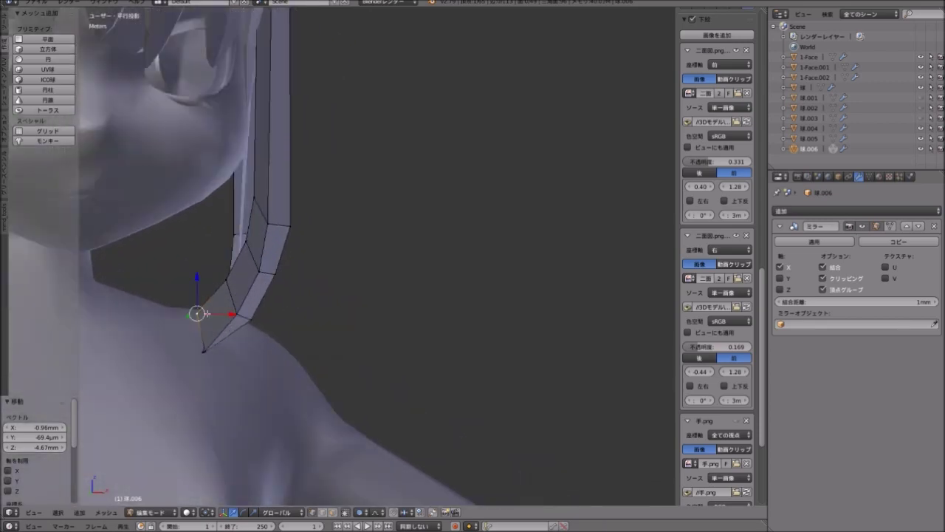
{"action": "middle_click_drag", "start_coordinate": [200, 313], "coordinate": [197, 312]}
{"action": "key", "text": "g"}
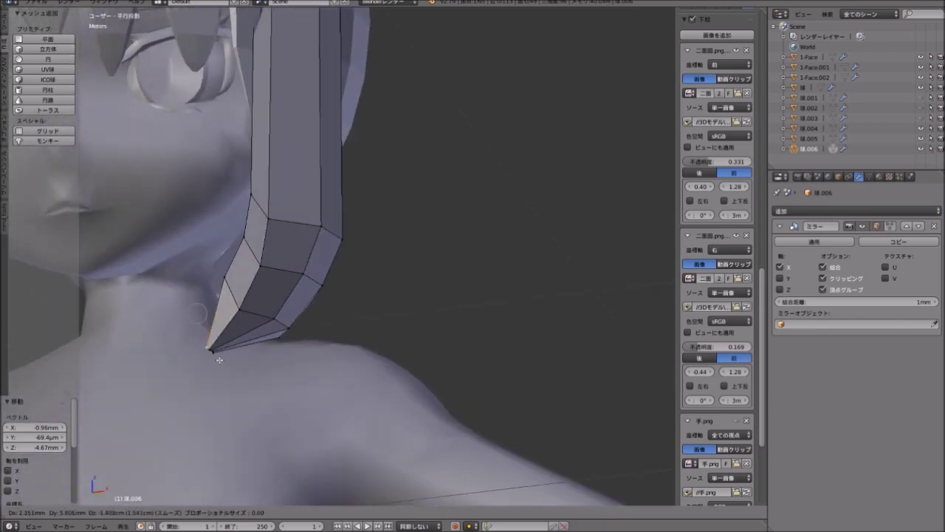
{"action": "left_click", "coordinate": [219, 360]}
{"action": "mouse_move", "coordinate": [219, 360]}
{"action": "middle_mouse_down"}
{"action": "mouse_move", "coordinate": [339, 362]}
{"action": "mouse_move", "coordinate": [244, 310]}
{"action": "mouse_move", "coordinate": [241, 275]}
{"action": "middle_mouse_up"}
{"action": "key", "text": "g"}
{"action": "left_click", "coordinate": [345, 360]}
Slide three vertices near the tip, then check against the Right Ortho sketch.
{"action": "key", "text": "g"}
{"action": "key", "text": "g"}
{"action": "left_click", "coordinate": [233, 316]}
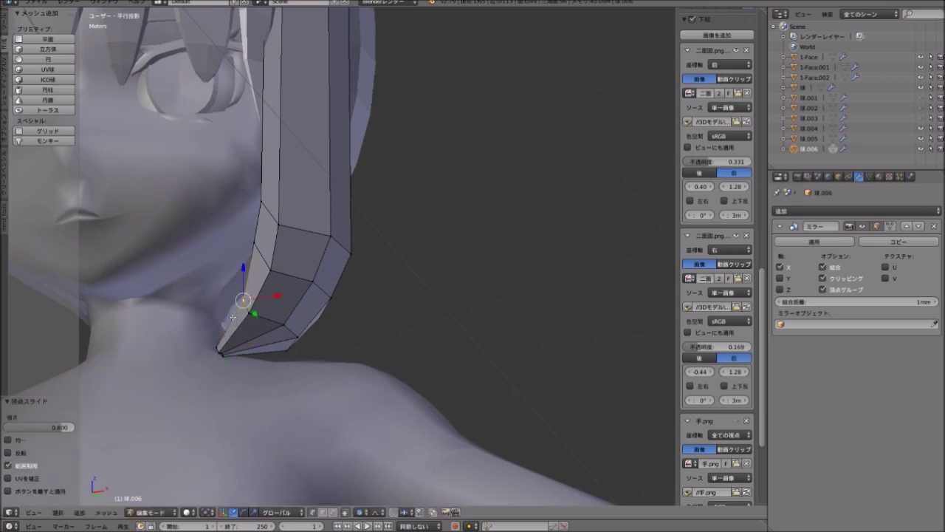
{"action": "key", "text": "g"}
{"action": "key", "text": "g"}
{"action": "left_click", "coordinate": [215, 348]}
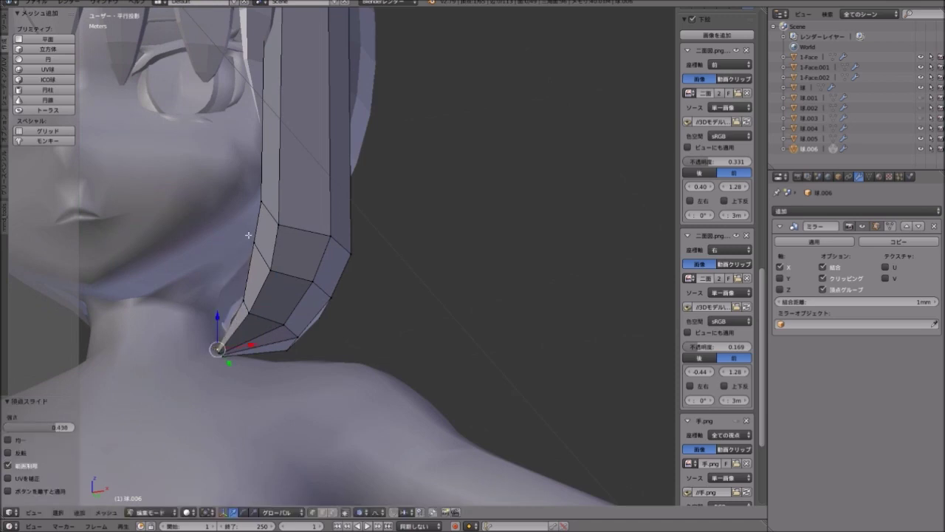
{"action": "key", "text": "g"}
{"action": "key", "text": "g"}
{"action": "left_click", "coordinate": [257, 251]}
{"action": "middle_click_drag", "start_coordinate": [257, 251], "coordinate": [358, 254]}
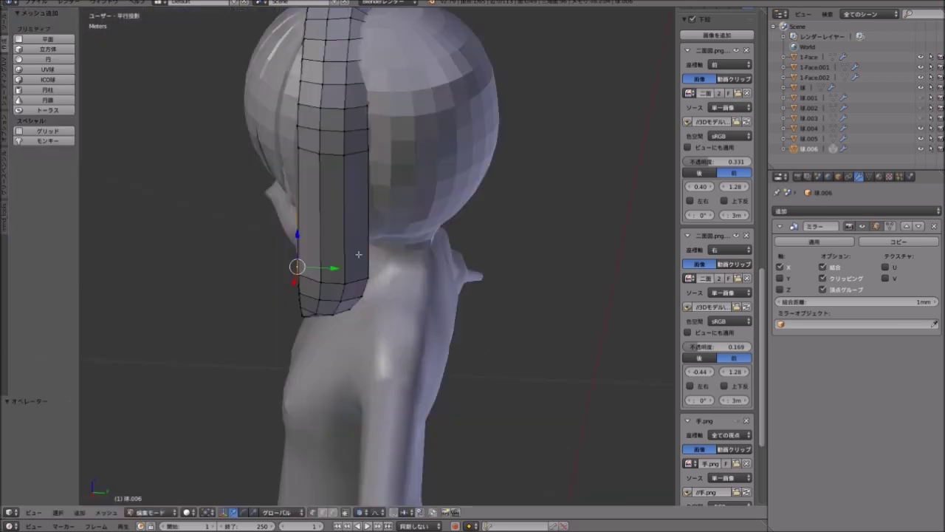
{"action": "key", "text": "KP_3"}
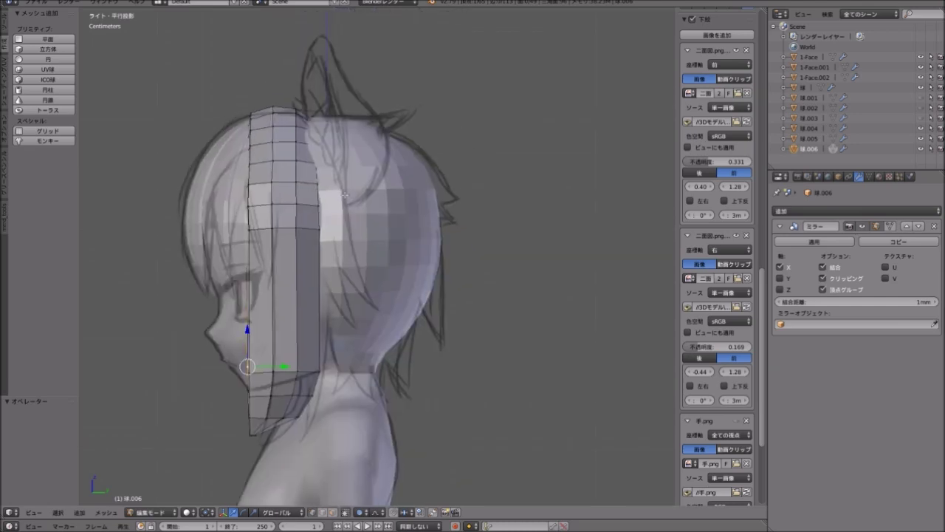
Zoom and orbit from the side view back toward the hair strip.
{"action": "scroll", "coordinate": [398, 117], "scroll_direction": "up", "scroll_amount": 3}
{"action": "mouse_move", "coordinate": [398, 116]}
{"action": "middle_mouse_down"}
{"action": "mouse_move", "coordinate": [348, 250]}
{"action": "mouse_move", "coordinate": [362, 207]}
{"action": "middle_mouse_up"}
{"action": "scroll", "coordinate": [348, 249], "scroll_direction": "down", "scroll_amount": 4}
{"action": "scroll", "coordinate": [350, 233], "scroll_direction": "up", "scroll_amount": 4}
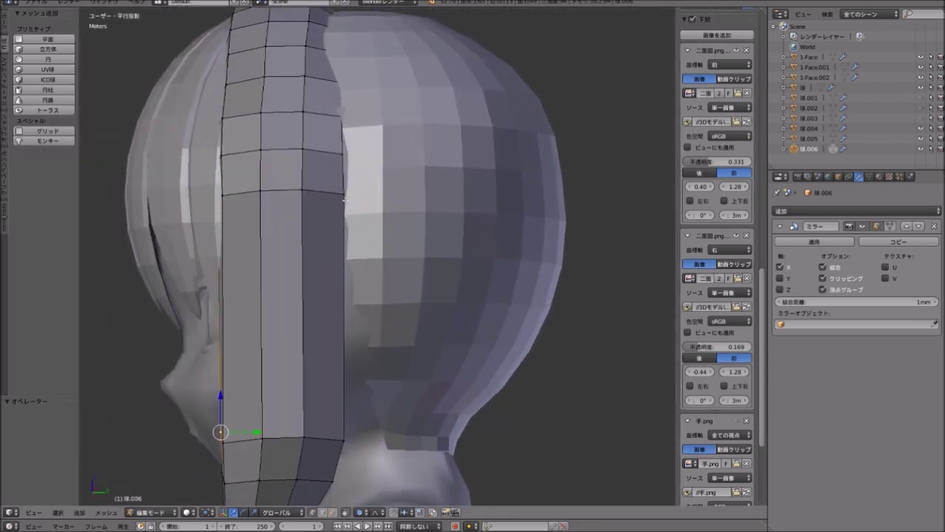
{"action": "scroll", "coordinate": [369, 192], "scroll_direction": "up", "scroll_amount": 1}
{"action": "scroll", "coordinate": [378, 175], "scroll_direction": "up", "scroll_amount": 1}
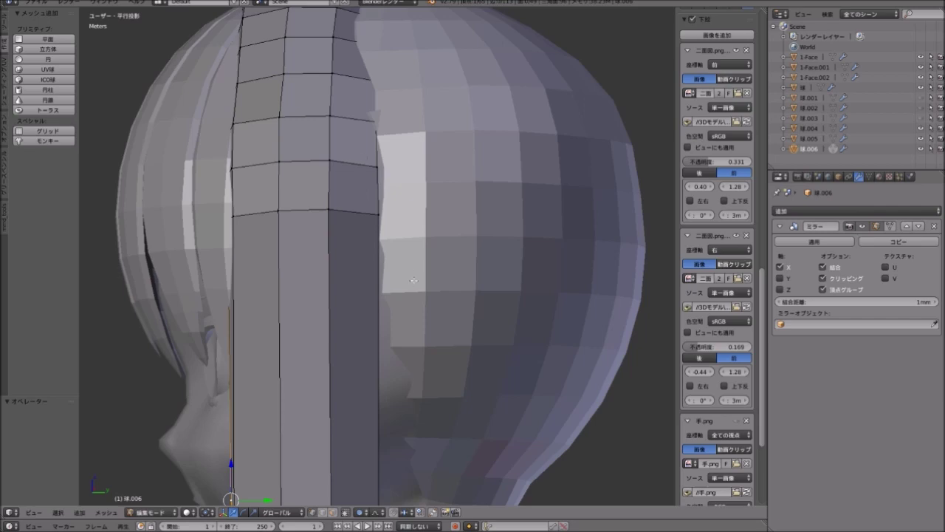
{"action": "scroll", "coordinate": [414, 279], "scroll_direction": "up", "scroll_amount": 1}
{"action": "mouse_move", "coordinate": [407, 283]}
{"action": "middle_mouse_down"}
{"action": "mouse_move", "coordinate": [358, 180]}
{"action": "mouse_move", "coordinate": [381, 252]}
{"action": "mouse_move", "coordinate": [429, 214]}
{"action": "middle_mouse_up"}
In face select mode, extrude a face off the side of the hair band.
{"action": "left_click", "coordinate": [325, 513]}
{"action": "right_click", "coordinate": [352, 201]}
{"action": "key", "text": "e"}
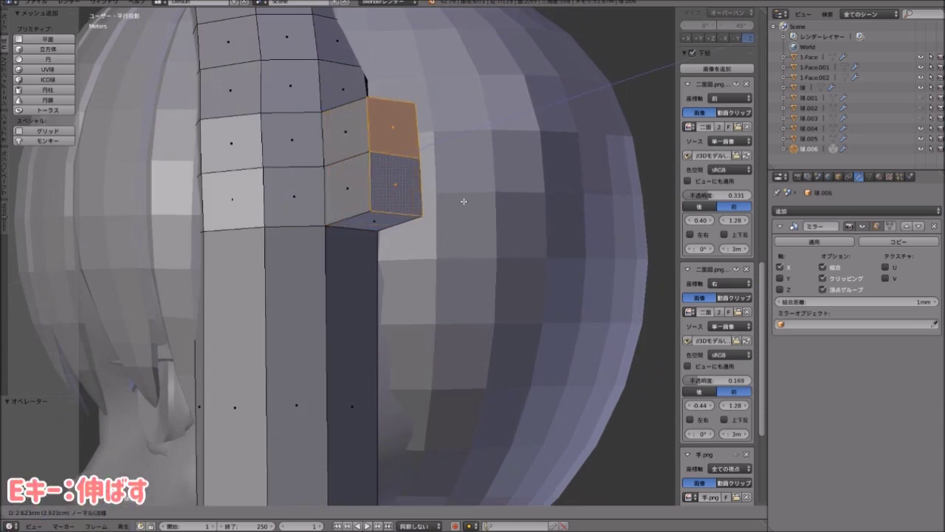
{"action": "left_click", "coordinate": [457, 199]}
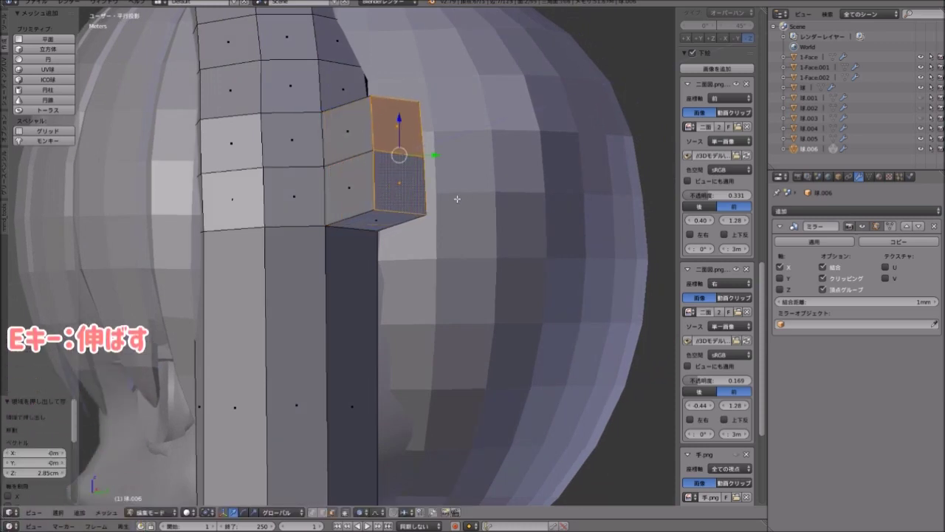
{"action": "scroll", "coordinate": [475, 214], "scroll_direction": "down", "scroll_amount": 5}
{"action": "scroll", "coordinate": [487, 218], "scroll_direction": "down", "scroll_amount": 1}
Shrink the extruded face and move the strand tip to match the front sketch.
{"action": "key", "text": "s"}
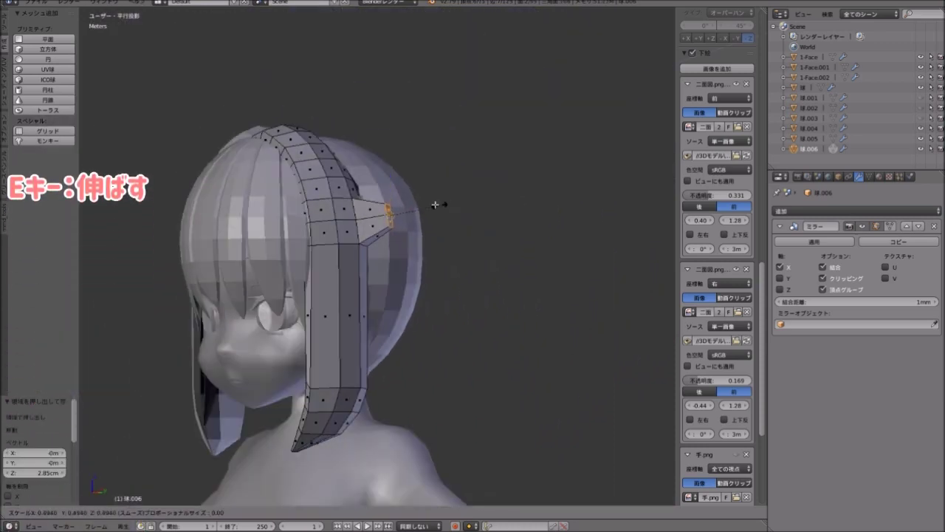
{"action": "left_click", "coordinate": [408, 204]}
{"action": "middle_click_drag", "start_coordinate": [408, 205], "coordinate": [413, 215]}
{"action": "key", "text": "g"}
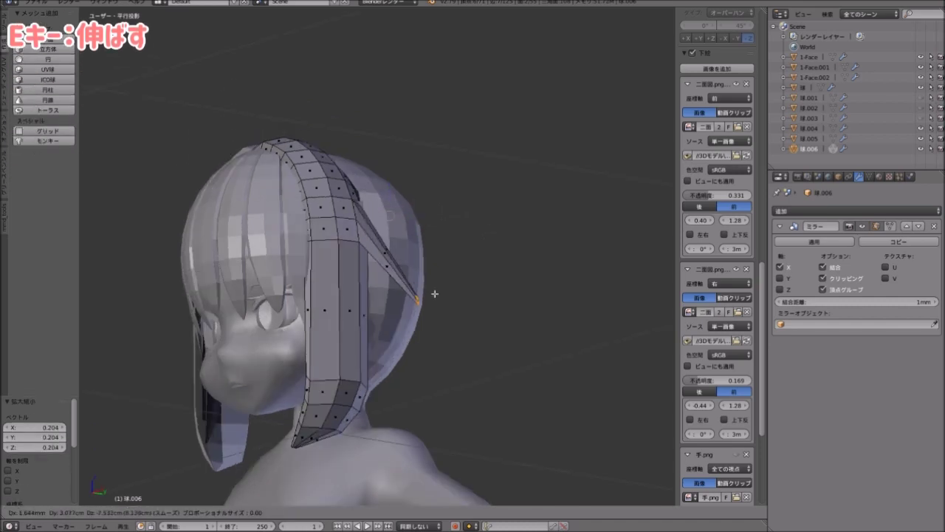
{"action": "left_click", "coordinate": [432, 283]}
{"action": "key", "text": "KP_1"}
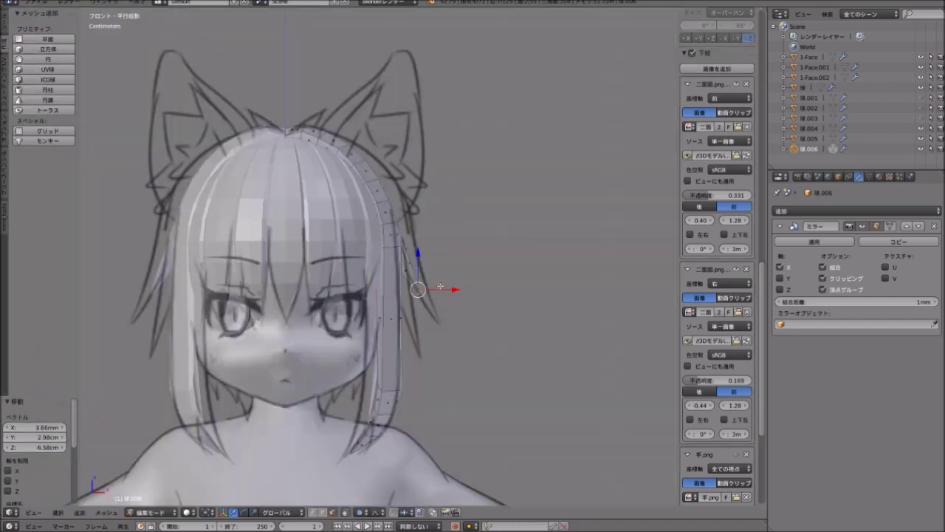
{"action": "key", "text": "g"}
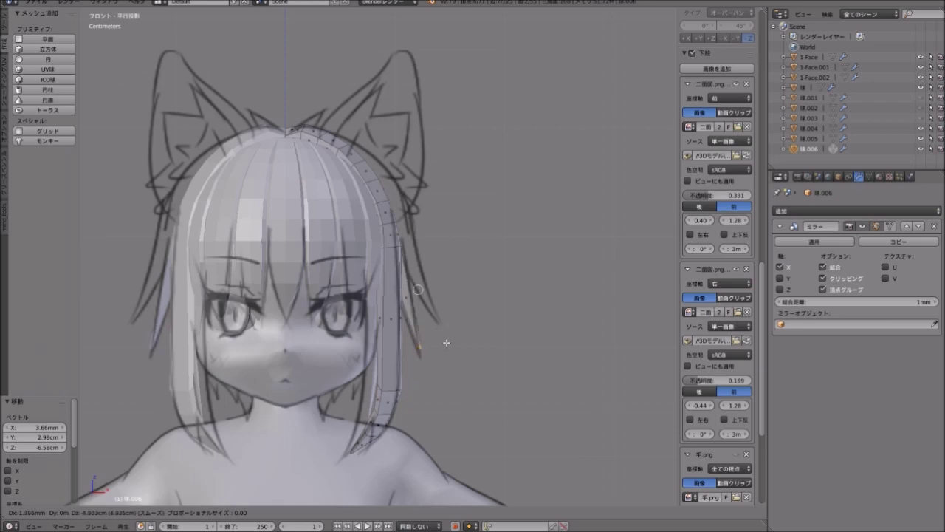
{"action": "left_click", "coordinate": [446, 340]}
Check the strand in Right Ortho and shrink its tip to a point behind the ear.
{"action": "key", "text": "KP_3"}
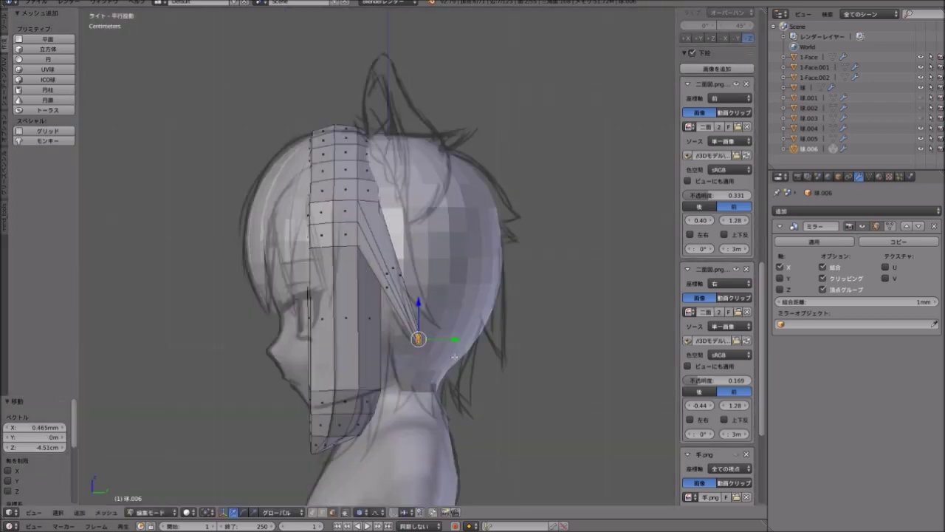
{"action": "scroll", "coordinate": [455, 358], "scroll_direction": "up", "scroll_amount": 2}
{"action": "mouse_move", "coordinate": [455, 389]}
{"action": "middle_mouse_down"}
{"action": "mouse_move", "coordinate": [308, 301]}
{"action": "mouse_move", "coordinate": [414, 399]}
{"action": "middle_mouse_up"}
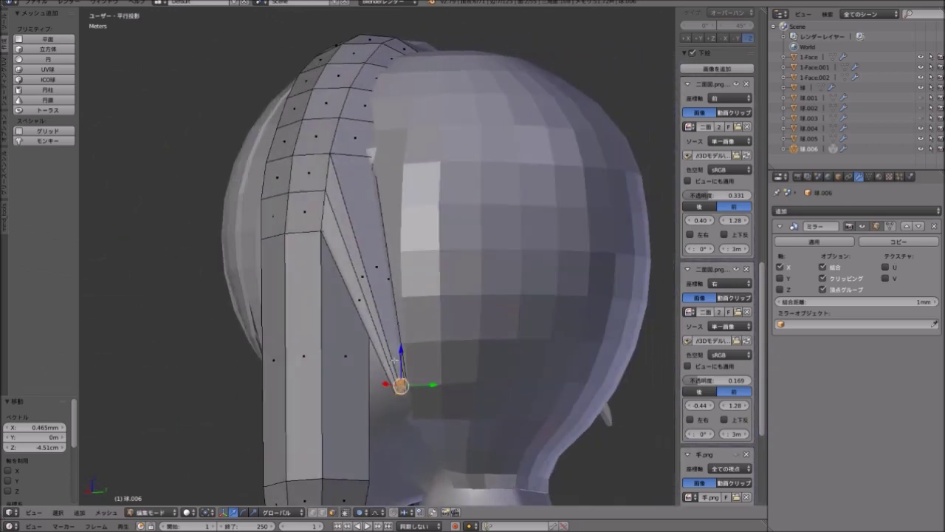
{"action": "scroll", "coordinate": [414, 400], "scroll_direction": "down", "scroll_amount": 2}
{"action": "key", "text": "s"}
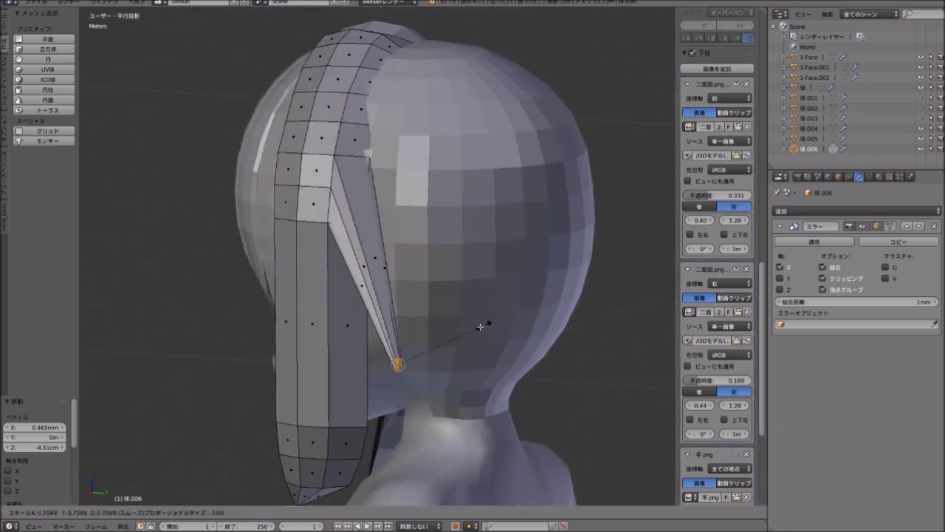
{"action": "left_click", "coordinate": [399, 317]}
{"action": "scroll", "coordinate": [375, 317], "scroll_direction": "up", "scroll_amount": 3}
{"action": "mouse_move", "coordinate": [375, 316]}
{"action": "middle_mouse_down"}
{"action": "mouse_move", "coordinate": [361, 261]}
{"action": "mouse_move", "coordinate": [357, 276]}
{"action": "middle_mouse_up"}
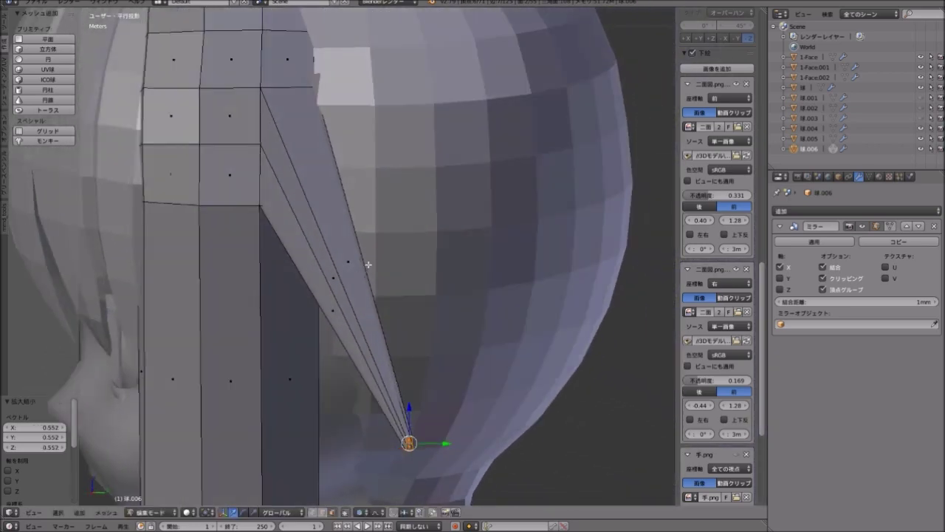
Add evenly spaced loop cuts along the strand and across the side hair band.
{"action": "key", "text": "ctrl+r"}
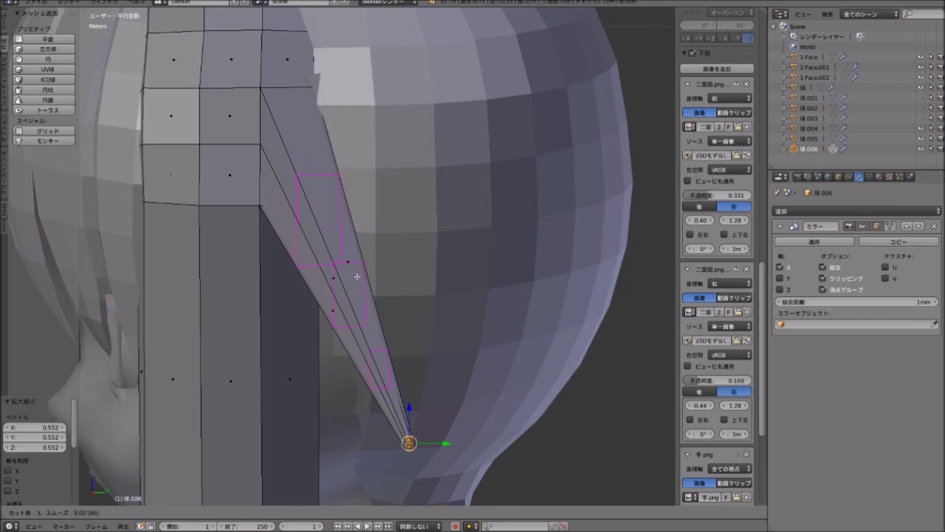
{"action": "left_click", "coordinate": [356, 276]}
{"action": "right_click", "coordinate": [357, 276]}
{"action": "mouse_move", "coordinate": [357, 276]}
{"action": "middle_mouse_down"}
{"action": "mouse_move", "coordinate": [321, 276]}
{"action": "mouse_move", "coordinate": [359, 223]}
{"action": "middle_mouse_up"}
{"action": "key", "text": "ctrl+r"}
{"action": "left_click", "coordinate": [320, 275]}
{"action": "right_click", "coordinate": [321, 276]}
{"action": "scroll", "coordinate": [322, 266], "scroll_direction": "up", "scroll_amount": 2}
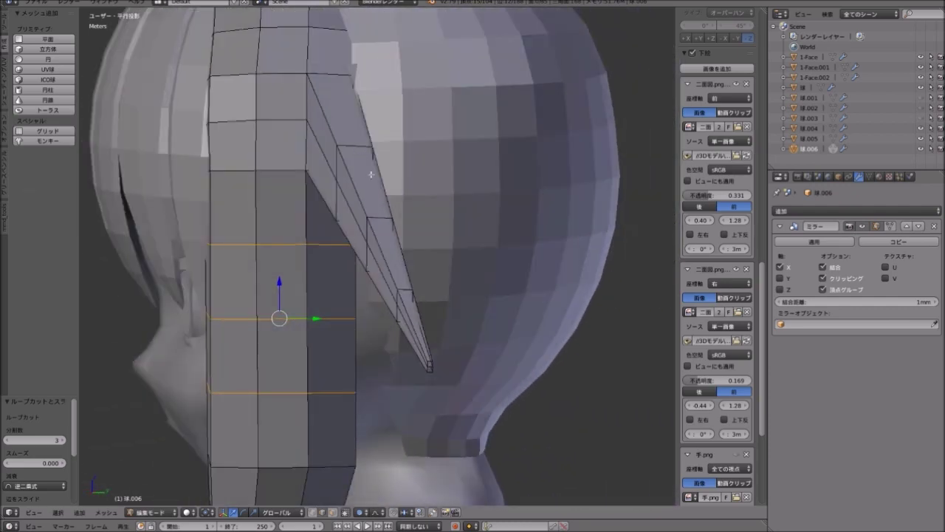
{"action": "mouse_move", "coordinate": [371, 175]}
{"action": "middle_mouse_down"}
{"action": "mouse_move", "coordinate": [359, 206]}
{"action": "mouse_move", "coordinate": [373, 209]}
{"action": "mouse_move", "coordinate": [372, 201]}
{"action": "middle_mouse_up"}
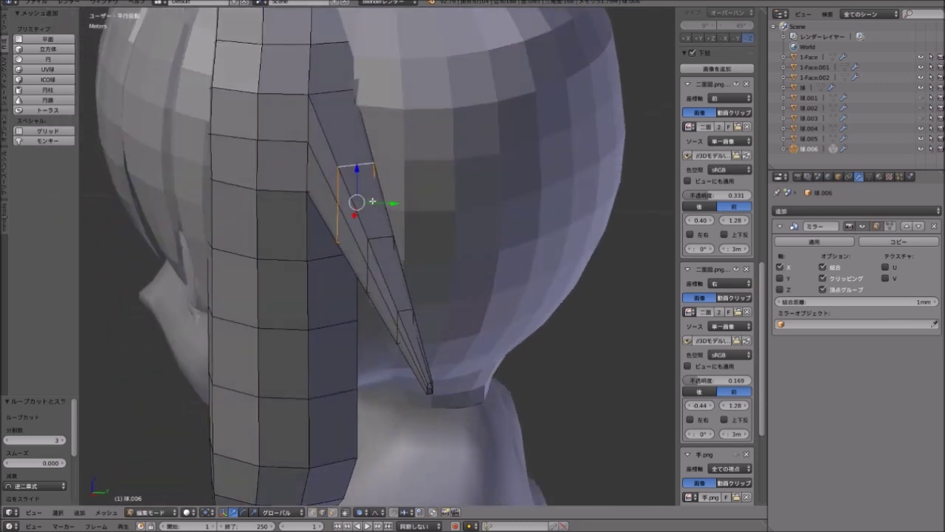
Move a strand edge loop down to a new position.
{"action": "key", "text": "g"}
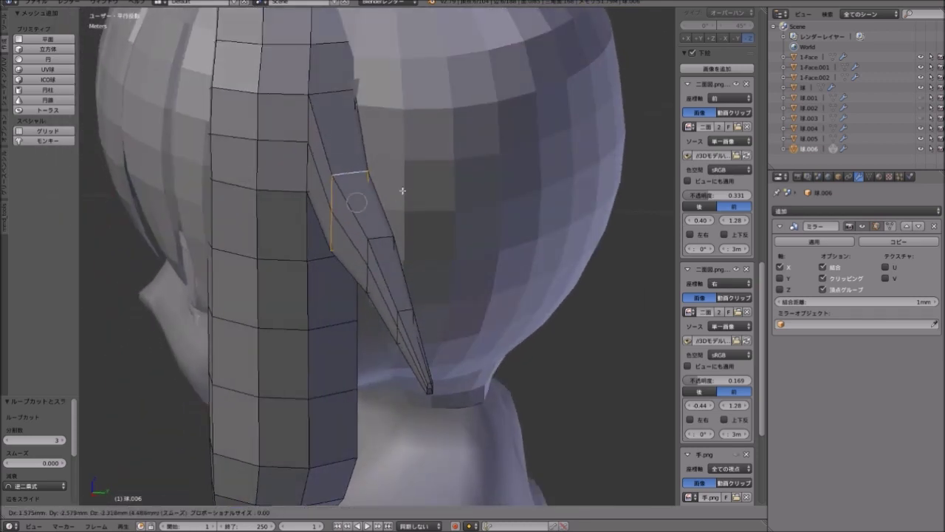
{"action": "left_click", "coordinate": [402, 191]}
{"action": "key", "text": "g"}
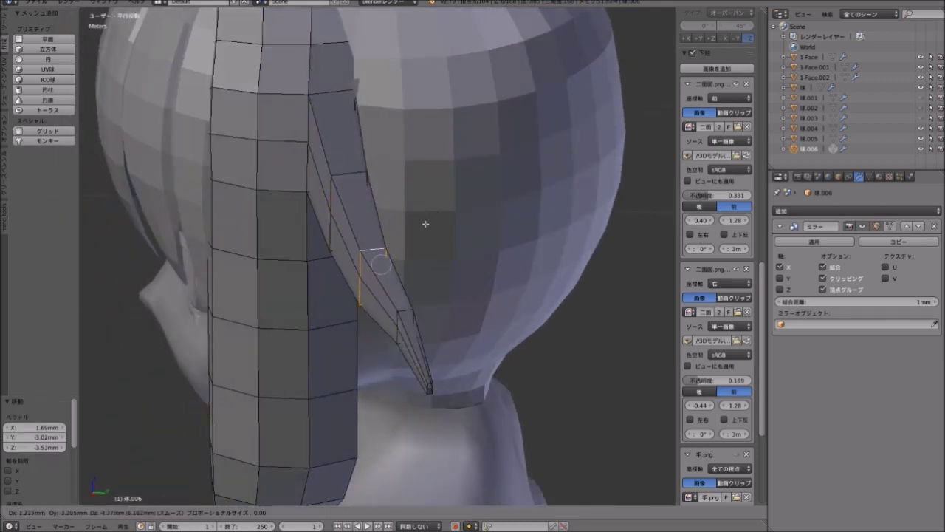
{"action": "left_click", "coordinate": [427, 223]}
{"action": "key", "text": "g"}
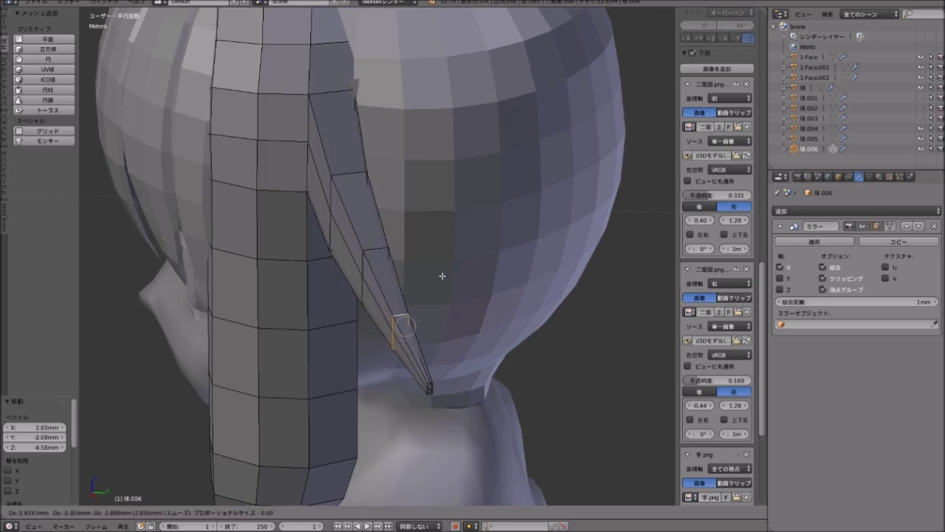
{"action": "left_click", "coordinate": [442, 276]}
Widen that edge loop and the loop above it.
{"action": "key", "text": "s"}
{"action": "left_click", "coordinate": [442, 276]}
{"action": "right_click", "coordinate": [375, 266], "text": "alt"}
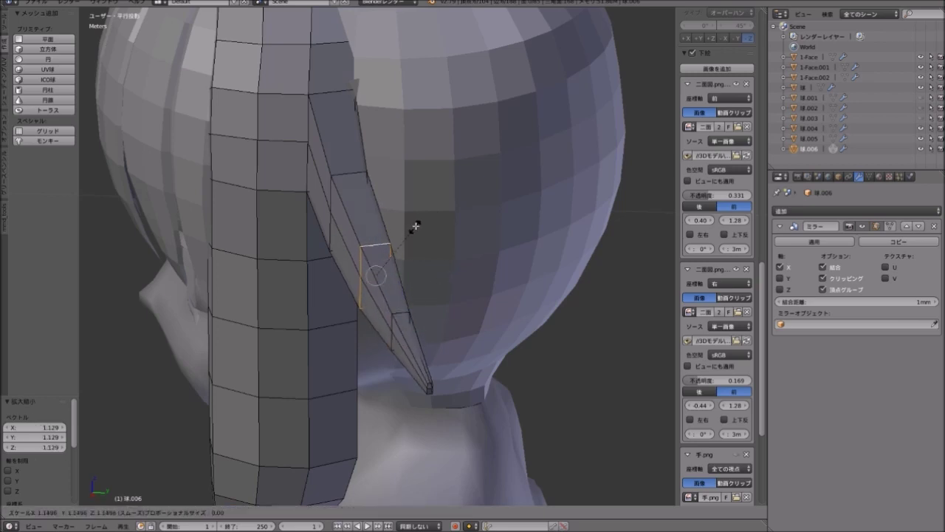
{"action": "key", "text": "s"}
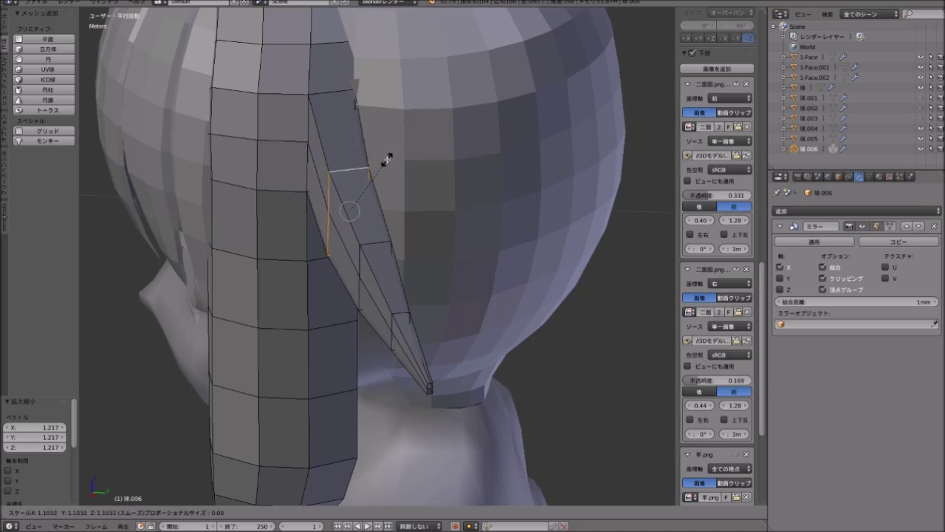
{"action": "left_click", "coordinate": [386, 159]}
Compare the strand with the side and front sketches and nudge a vertex.
{"action": "key", "text": "KP_3"}
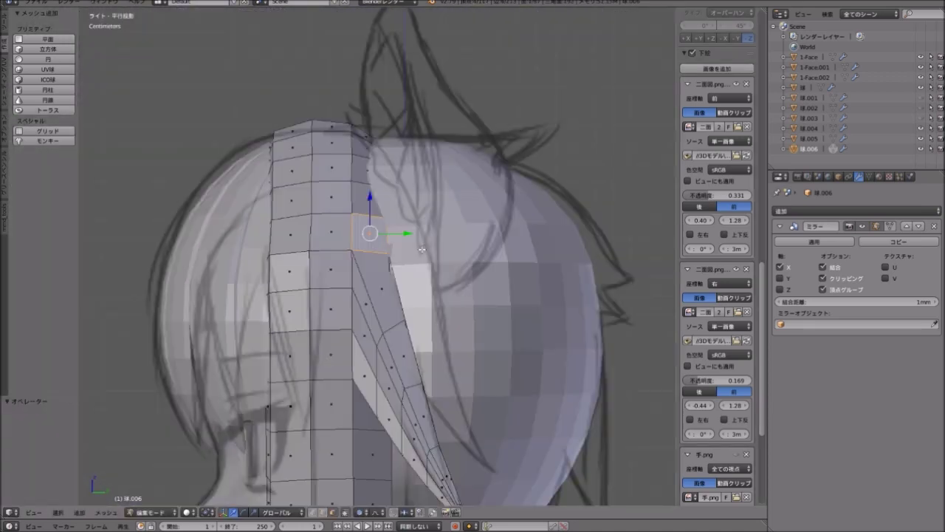
{"action": "key", "text": "KP_1"}
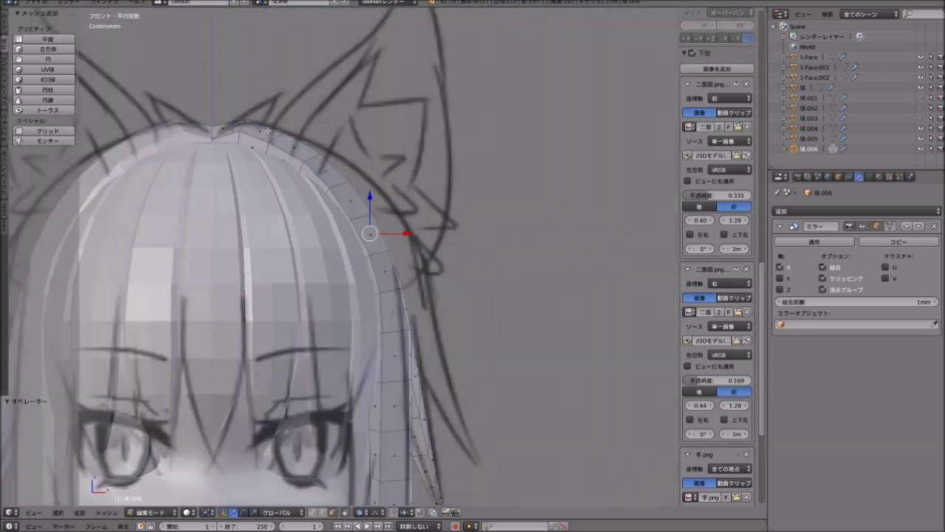
{"action": "middle_click_drag", "start_coordinate": [484, 447], "coordinate": [316, 495]}
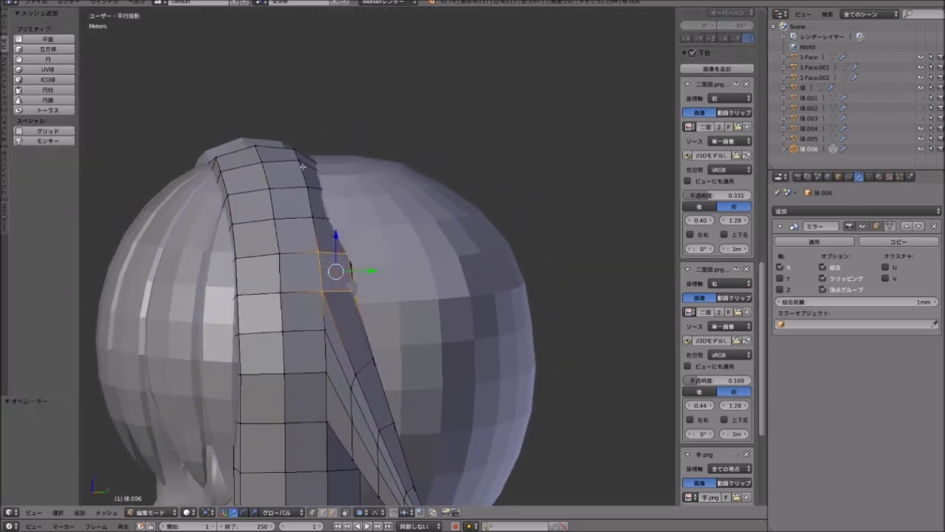
{"action": "scroll", "coordinate": [716, 259], "scroll_direction": "down", "scroll_amount": 2}
{"action": "mouse_move", "coordinate": [369, 221]}
{"action": "middle_mouse_down"}
{"action": "mouse_move", "coordinate": [327, 135]}
{"action": "mouse_move", "coordinate": [351, 129]}
{"action": "mouse_move", "coordinate": [314, 118]}
{"action": "mouse_move", "coordinate": [285, 141]}
{"action": "mouse_move", "coordinate": [258, 128]}
{"action": "middle_mouse_up"}
{"action": "left_click", "coordinate": [351, 110]}
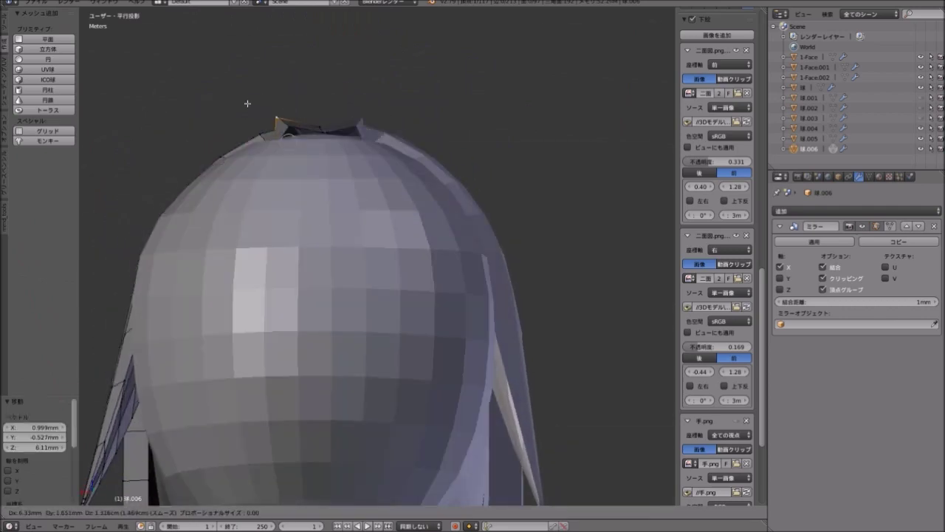
Move the strand's top vertices outward near the crown to follow the front sketch.
{"action": "key", "text": "g"}
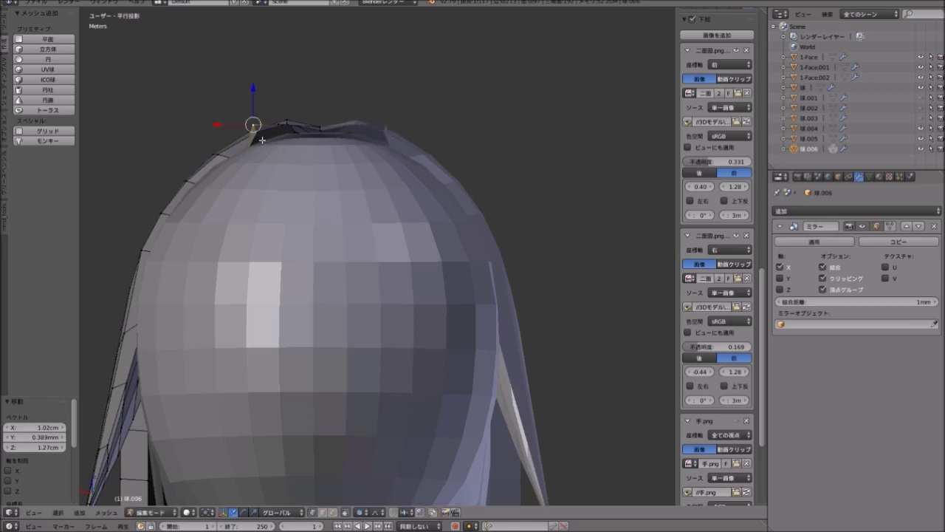
{"action": "left_click", "coordinate": [211, 175]}
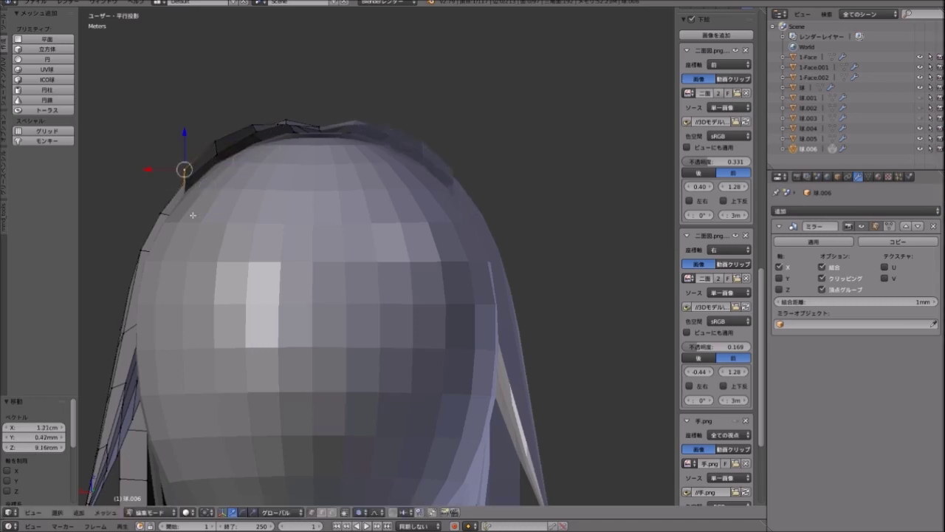
{"action": "mouse_move", "coordinate": [212, 175]}
{"action": "middle_mouse_down"}
{"action": "mouse_move", "coordinate": [263, 236]}
{"action": "mouse_move", "coordinate": [299, 244]}
{"action": "mouse_move", "coordinate": [301, 212]}
{"action": "middle_mouse_up"}
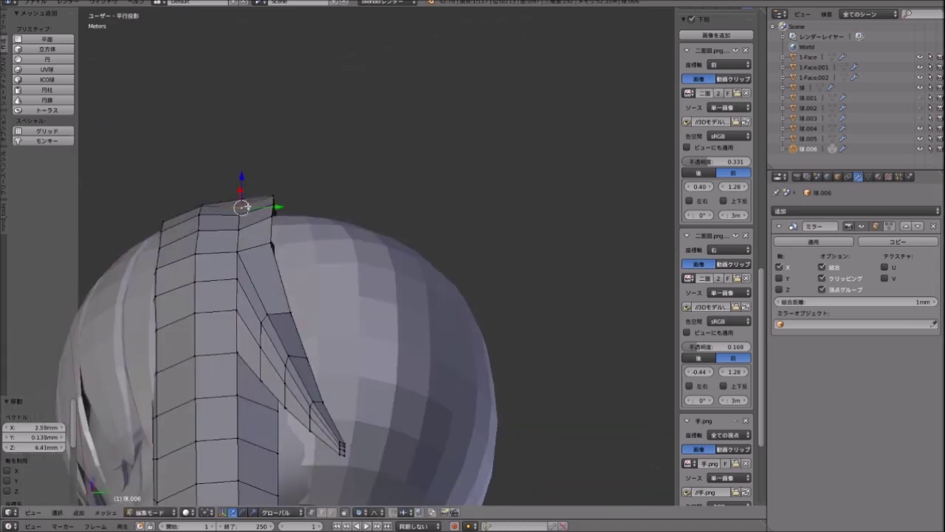
{"action": "key", "text": "KP_1"}
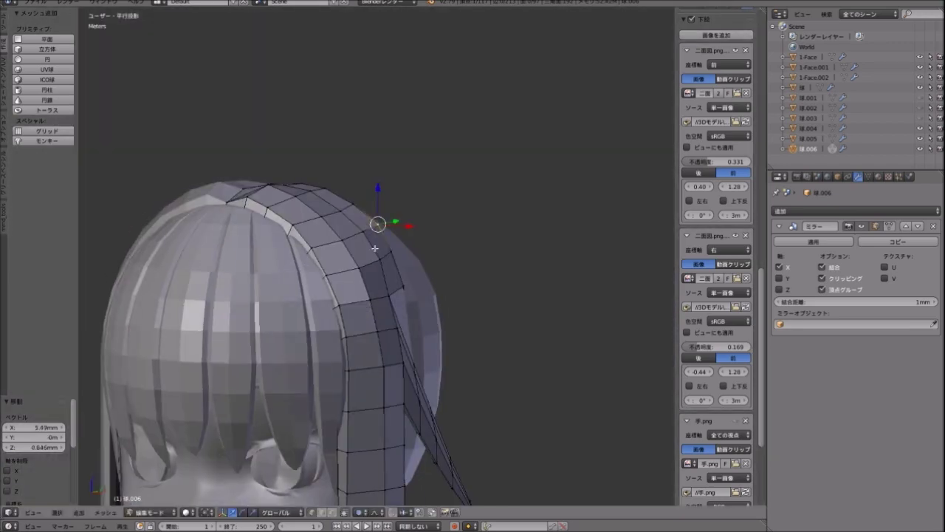
{"action": "key", "text": "g"}
{"action": "mouse_move", "coordinate": [435, 281]}
{"action": "middle_mouse_down"}
{"action": "mouse_move", "coordinate": [485, 316]}
{"action": "mouse_move", "coordinate": [376, 260]}
{"action": "mouse_move", "coordinate": [352, 236]}
{"action": "mouse_move", "coordinate": [370, 201]}
{"action": "middle_mouse_up"}
{"action": "key", "text": "KP_1"}
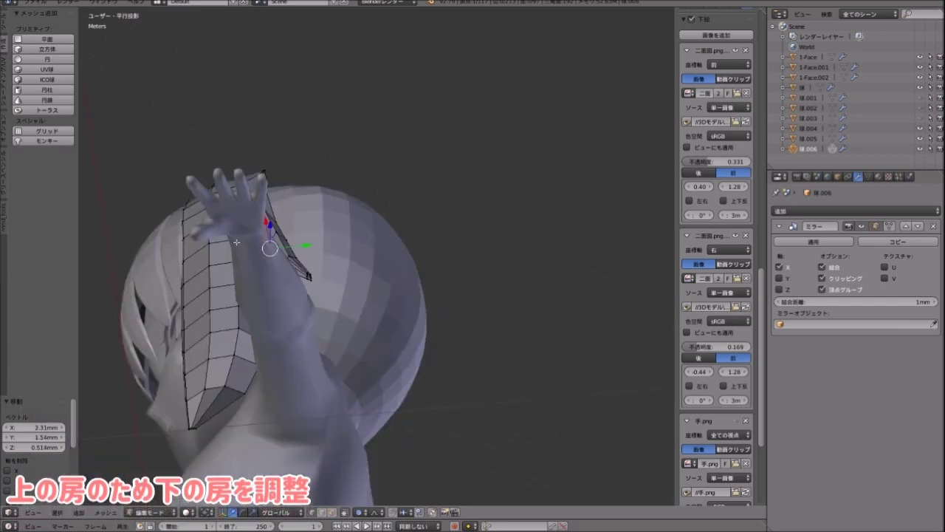
Zoom in on the strand's selected vertex and nudge it into place.
{"action": "middle_click_drag", "start_coordinate": [275, 232], "coordinate": [262, 262]}
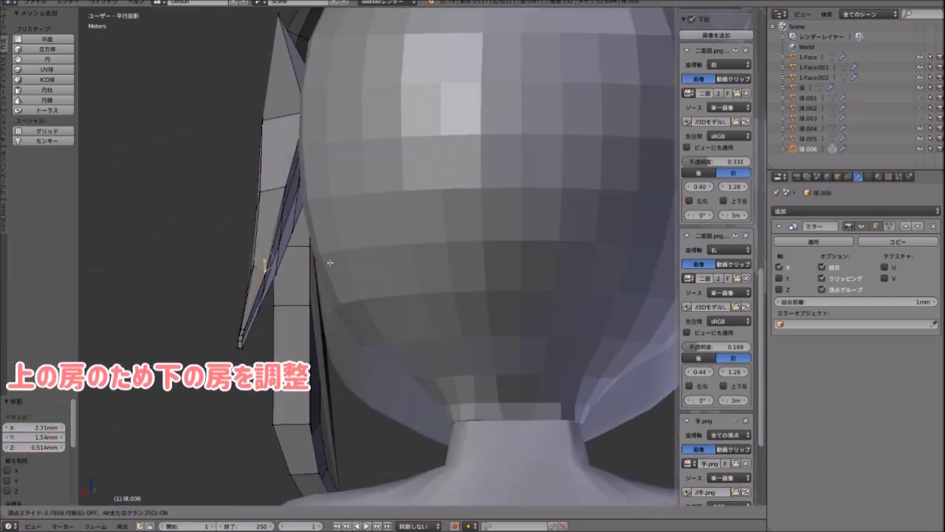
{"action": "middle_click_drag", "start_coordinate": [329, 262], "coordinate": [151, 204]}
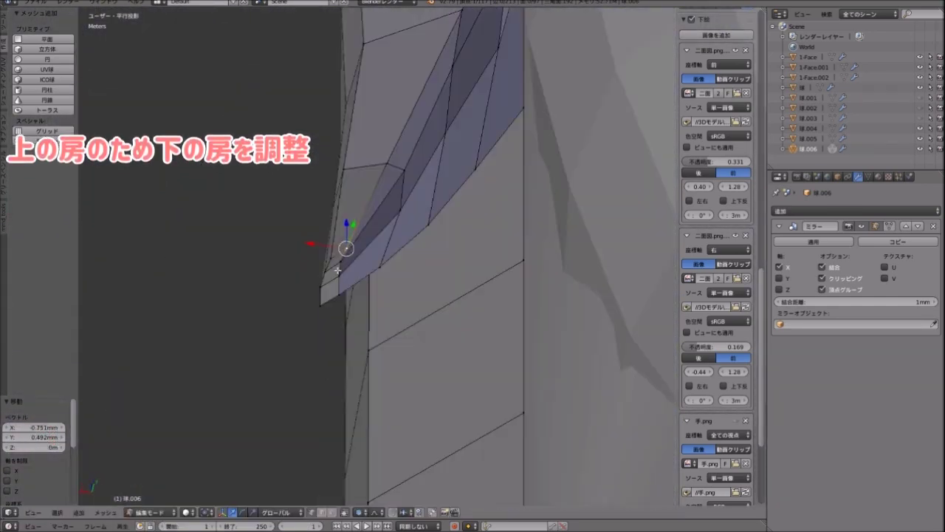
{"action": "mouse_move", "coordinate": [254, 275]}
{"action": "middle_mouse_down"}
{"action": "mouse_move", "coordinate": [396, 234]}
{"action": "mouse_move", "coordinate": [412, 135]}
{"action": "middle_mouse_up"}
{"action": "middle_click_drag", "start_coordinate": [411, 169], "coordinate": [421, 144]}
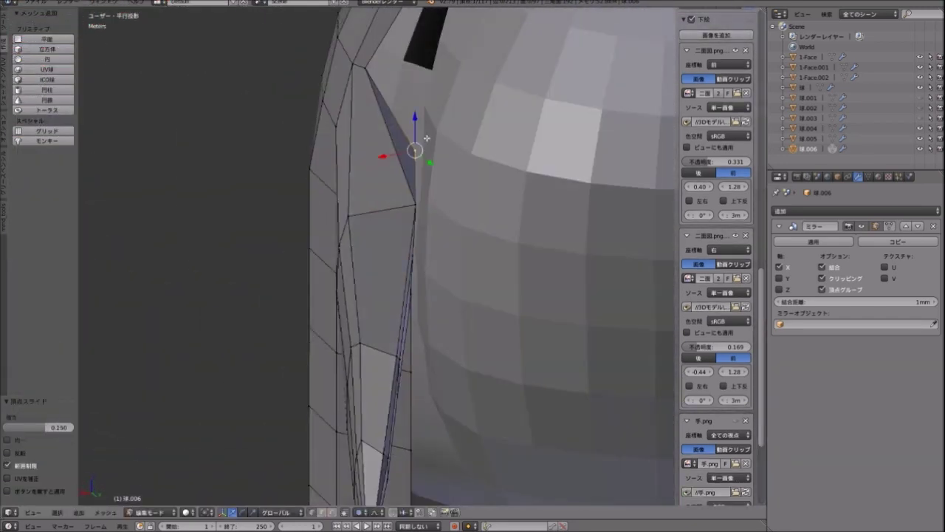
{"action": "key", "text": "g"}
{"action": "left_click", "coordinate": [436, 169]}
Cut a new edge across the strand and move the resulting vertex.
{"action": "mouse_move", "coordinate": [401, 201]}
{"action": "middle_mouse_down"}
{"action": "mouse_move", "coordinate": [394, 193]}
{"action": "mouse_move", "coordinate": [433, 256]}
{"action": "middle_mouse_up"}
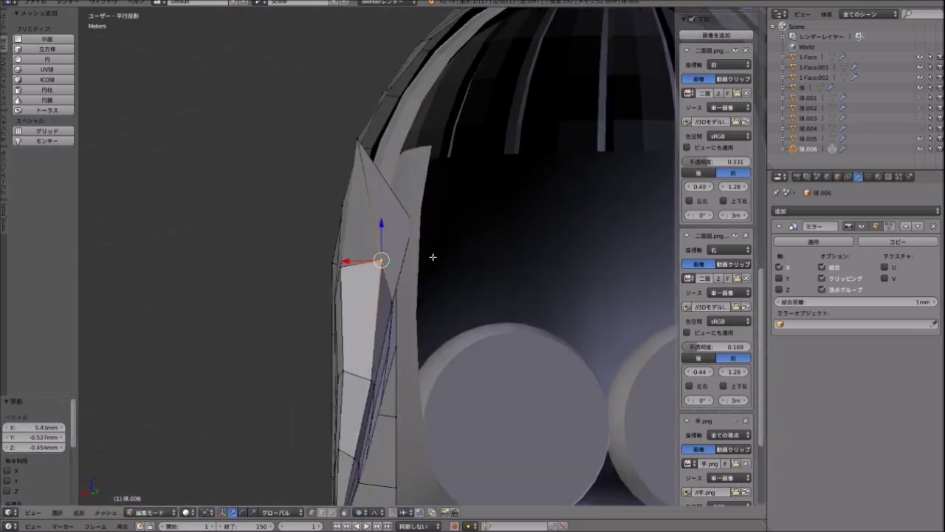
{"action": "mouse_move", "coordinate": [424, 312]}
{"action": "middle_mouse_down"}
{"action": "mouse_move", "coordinate": [369, 295]}
{"action": "mouse_move", "coordinate": [337, 263]}
{"action": "mouse_move", "coordinate": [354, 238]}
{"action": "middle_mouse_up"}
{"action": "mouse_move", "coordinate": [348, 288]}
{"action": "middle_mouse_down"}
{"action": "mouse_move", "coordinate": [325, 281]}
{"action": "mouse_move", "coordinate": [355, 244]}
{"action": "mouse_move", "coordinate": [373, 315]}
{"action": "mouse_move", "coordinate": [362, 378]}
{"action": "middle_mouse_up"}
{"action": "key", "text": "Return"}
{"action": "key", "text": "g"}
{"action": "left_click", "coordinate": [362, 378]}
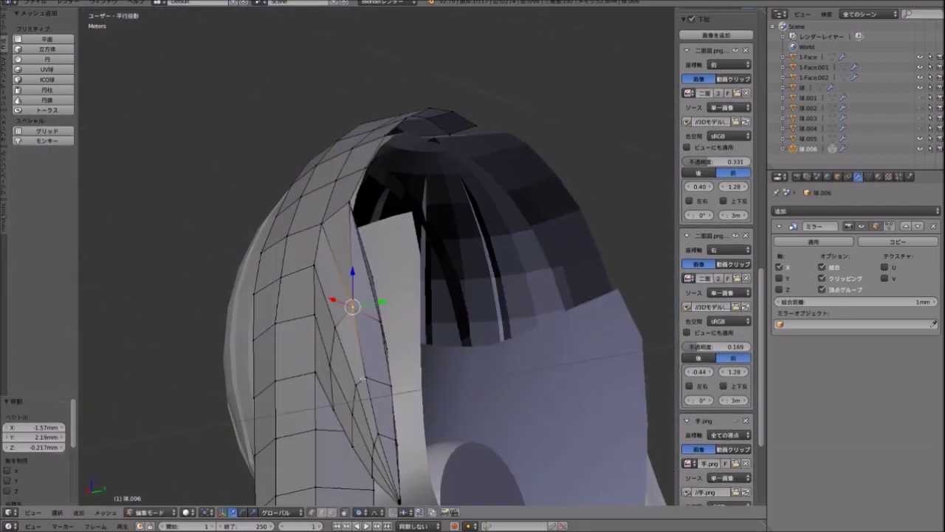
Check the strand's fit against the front sketch from several angles.
{"action": "mouse_move", "coordinate": [337, 337]}
{"action": "middle_mouse_down"}
{"action": "mouse_move", "coordinate": [306, 359]}
{"action": "mouse_move", "coordinate": [371, 313]}
{"action": "mouse_move", "coordinate": [219, 270]}
{"action": "mouse_move", "coordinate": [340, 155]}
{"action": "mouse_move", "coordinate": [488, 232]}
{"action": "mouse_move", "coordinate": [440, 253]}
{"action": "middle_mouse_up"}
{"action": "key", "text": "KP_1"}
{"action": "scroll", "coordinate": [488, 233], "scroll_direction": "down", "scroll_amount": 3}
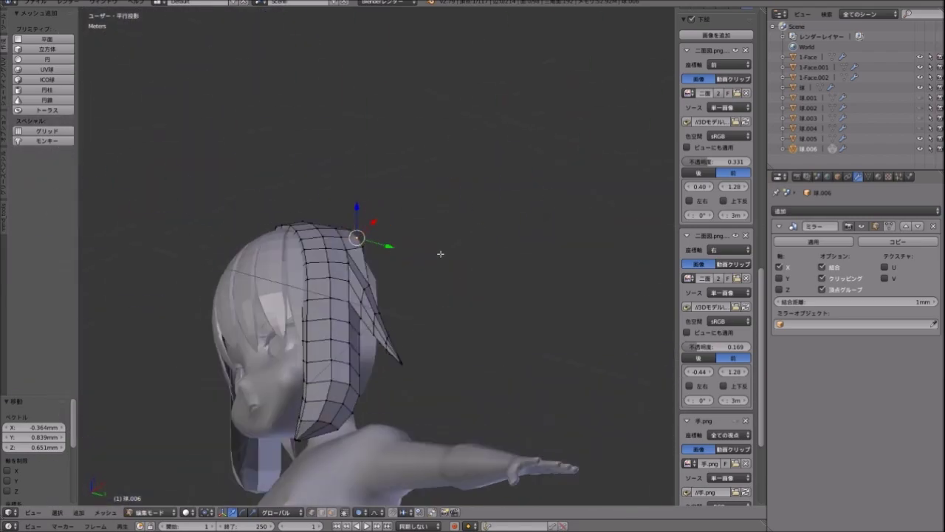
{"action": "scroll", "coordinate": [360, 294], "scroll_direction": "up", "scroll_amount": 3}
{"action": "mouse_move", "coordinate": [433, 337]}
{"action": "middle_mouse_down"}
{"action": "mouse_move", "coordinate": [384, 296]}
{"action": "mouse_move", "coordinate": [414, 251]}
{"action": "mouse_move", "coordinate": [394, 294]}
{"action": "mouse_move", "coordinate": [351, 287]}
{"action": "middle_mouse_up"}
{"action": "scroll", "coordinate": [717, 222], "scroll_direction": "up", "scroll_amount": 3}
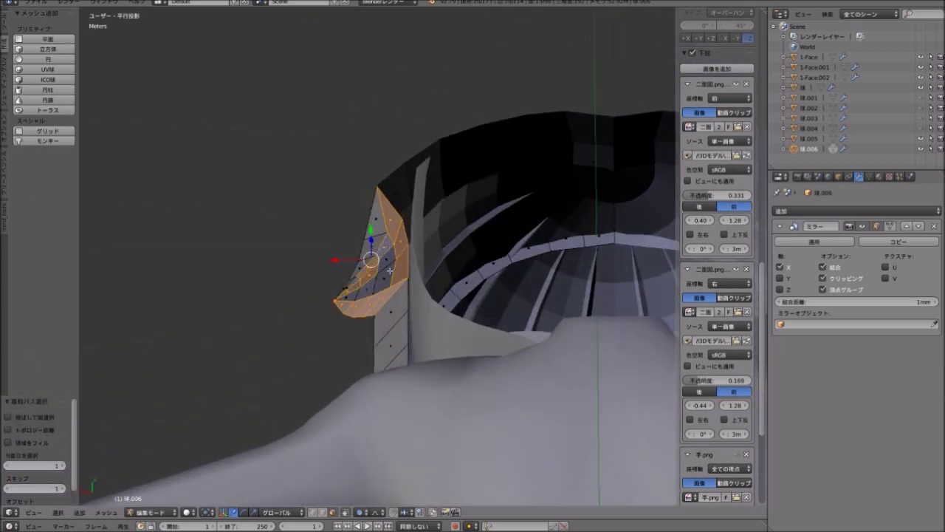
Delete the selected faces at the strand's top and select a corner vertex.
{"action": "mouse_move", "coordinate": [370, 293]}
{"action": "middle_mouse_down"}
{"action": "mouse_move", "coordinate": [378, 256]}
{"action": "mouse_move", "coordinate": [454, 255]}
{"action": "mouse_move", "coordinate": [397, 224]}
{"action": "mouse_move", "coordinate": [367, 313]}
{"action": "mouse_move", "coordinate": [443, 303]}
{"action": "mouse_move", "coordinate": [345, 264]}
{"action": "mouse_move", "coordinate": [370, 364]}
{"action": "mouse_move", "coordinate": [391, 298]}
{"action": "middle_mouse_up"}
{"action": "key", "text": "x"}
{"action": "left_click", "coordinate": [447, 301]}
{"action": "right_click", "coordinate": [393, 304]}
{"action": "middle_click_drag", "start_coordinate": [385, 264], "coordinate": [366, 296]}
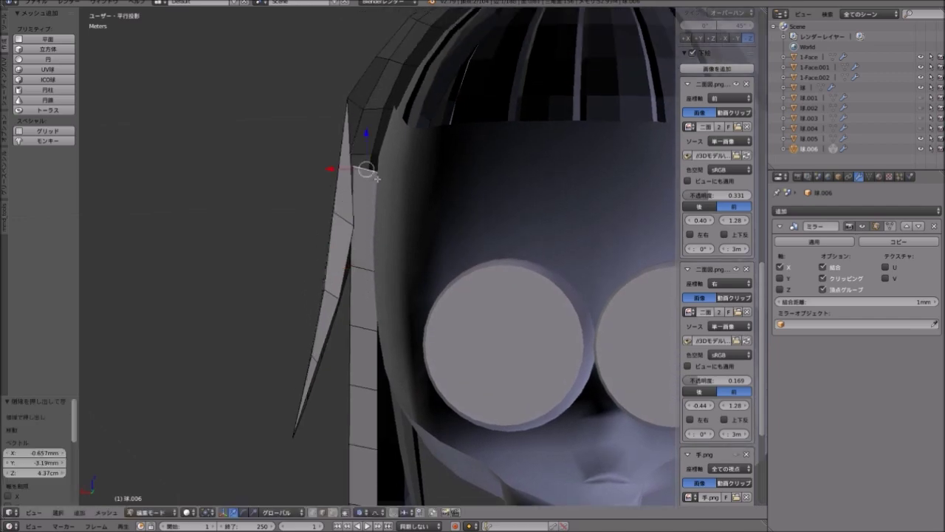
{"action": "mouse_move", "coordinate": [376, 178]}
{"action": "middle_mouse_down"}
{"action": "mouse_move", "coordinate": [494, 190]}
{"action": "mouse_move", "coordinate": [440, 229]}
{"action": "mouse_move", "coordinate": [451, 233]}
{"action": "mouse_move", "coordinate": [483, 169]}
{"action": "mouse_move", "coordinate": [456, 152]}
{"action": "mouse_move", "coordinate": [390, 261]}
{"action": "mouse_move", "coordinate": [366, 201]}
{"action": "middle_mouse_up"}
In Right Ortho, pull the strand's top corner vertex out to match the sketch.
{"action": "scroll", "coordinate": [366, 207], "scroll_direction": "up", "scroll_amount": 1}
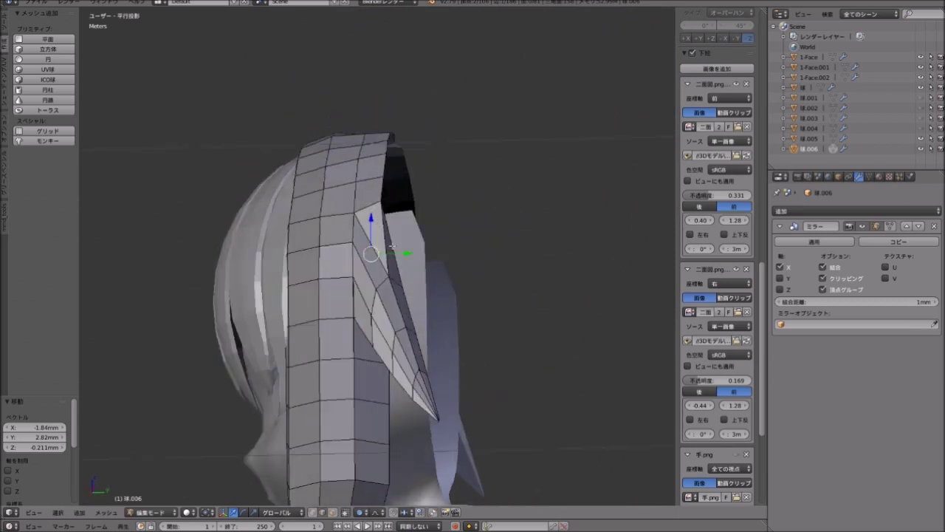
{"action": "scroll", "coordinate": [362, 229], "scroll_direction": "up", "scroll_amount": 1}
{"action": "scroll", "coordinate": [358, 255], "scroll_direction": "up", "scroll_amount": 1}
{"action": "scroll", "coordinate": [353, 288], "scroll_direction": "up", "scroll_amount": 2}
{"action": "scroll", "coordinate": [353, 295], "scroll_direction": "down", "scroll_amount": 1}
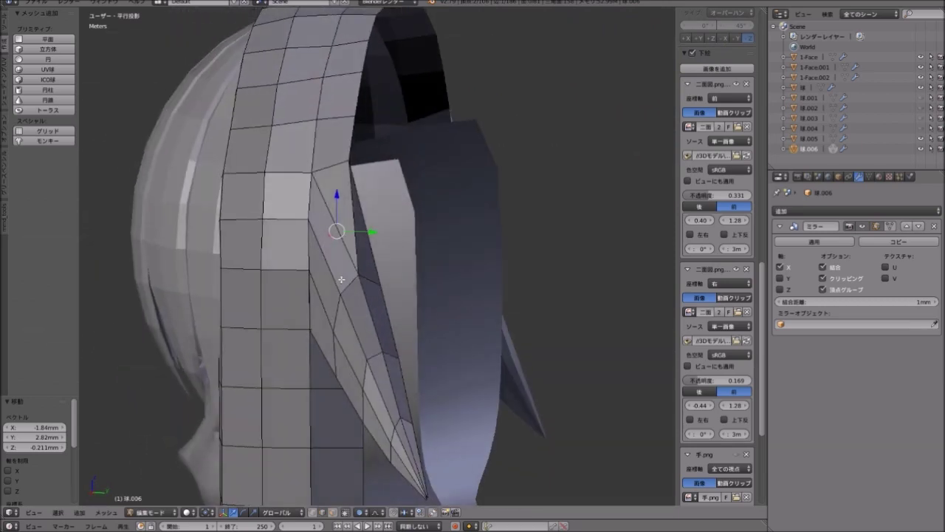
{"action": "scroll", "coordinate": [361, 291], "scroll_direction": "down", "scroll_amount": 1}
{"action": "scroll", "coordinate": [369, 289], "scroll_direction": "down", "scroll_amount": 1}
{"action": "scroll", "coordinate": [376, 288], "scroll_direction": "down", "scroll_amount": 1}
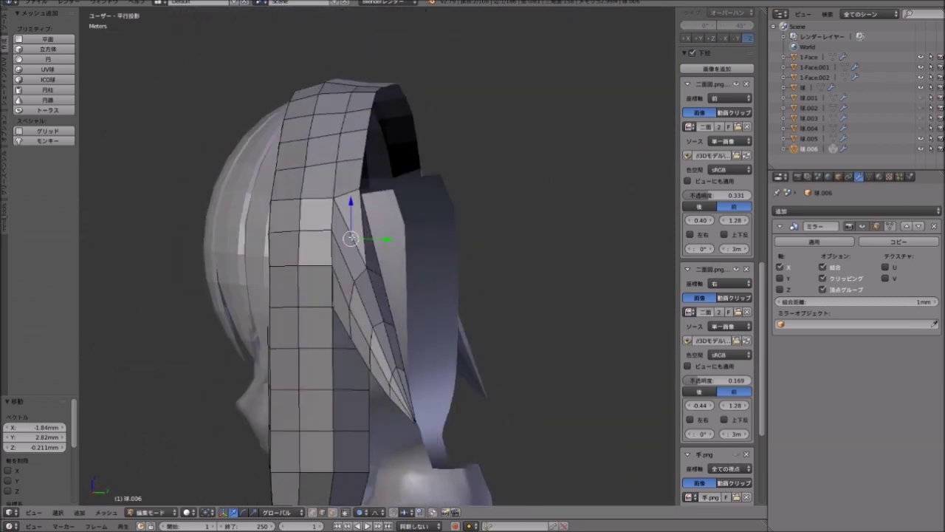
{"action": "middle_click_drag", "start_coordinate": [362, 222], "coordinate": [353, 170]}
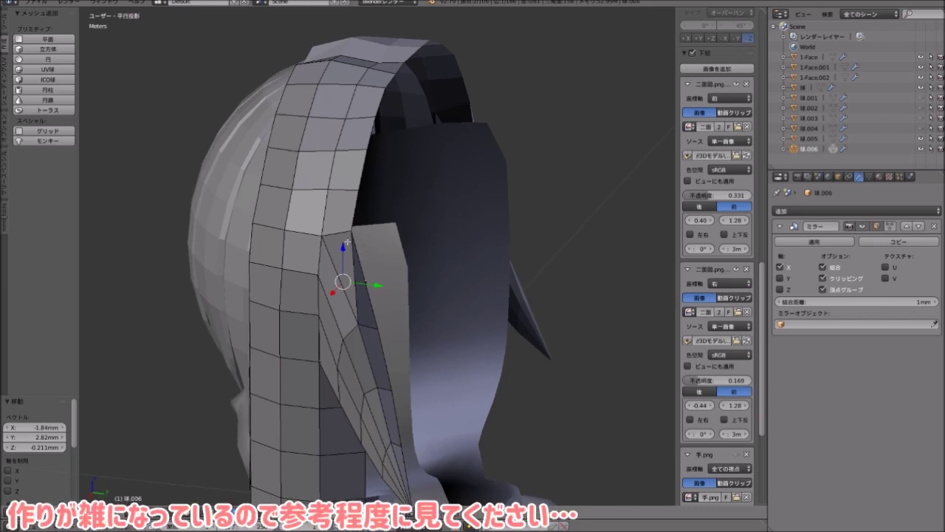
{"action": "key", "text": "KP_3"}
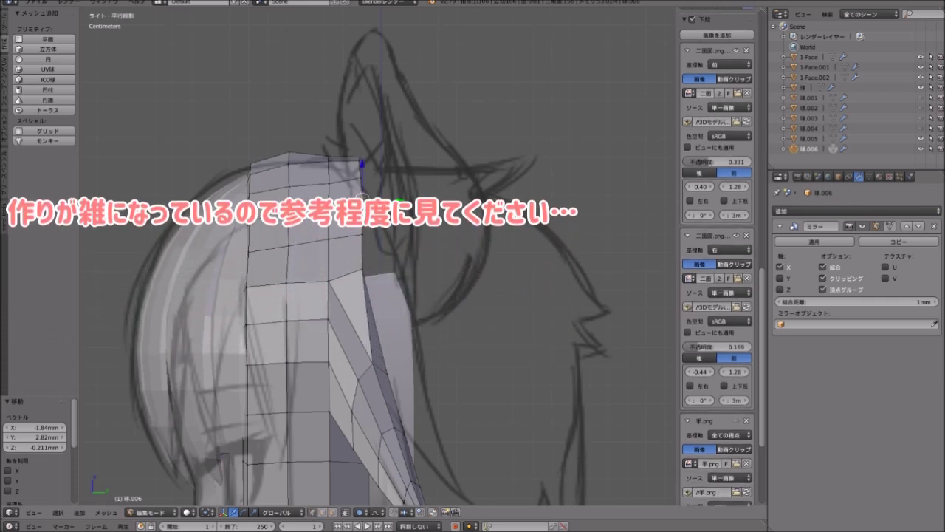
{"action": "key", "text": "g"}
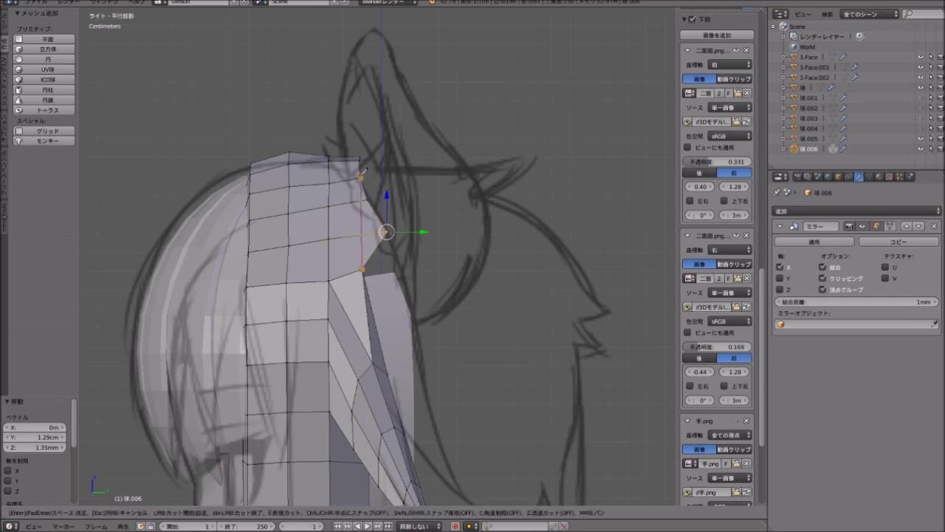
Commit the knife cut and delete the newly cut face at the strand's top.
{"action": "key", "text": "Return"}
{"action": "middle_click_drag", "start_coordinate": [383, 282], "coordinate": [384, 343]}
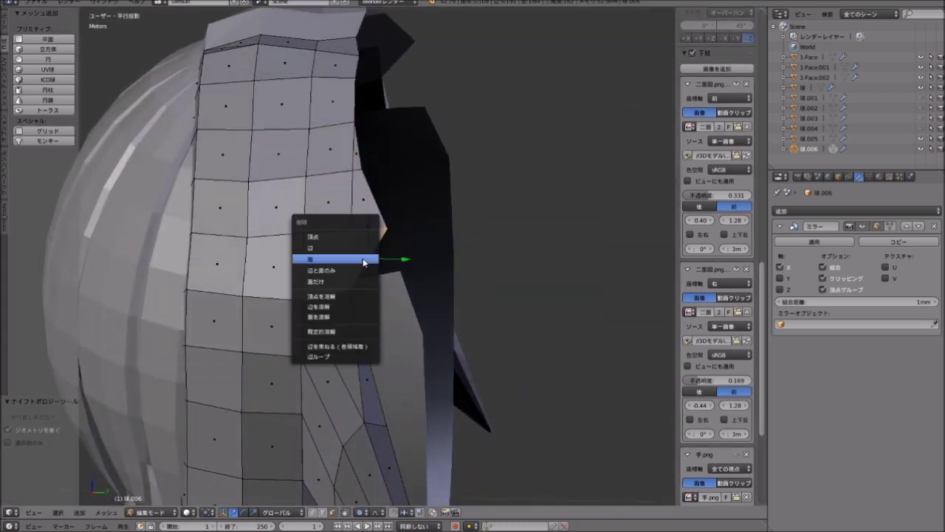
{"action": "left_click", "coordinate": [363, 260]}
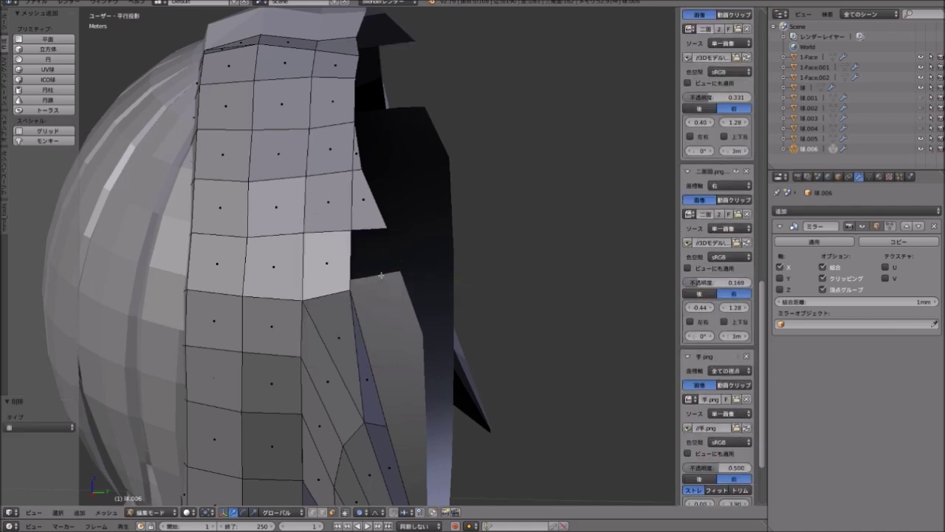
{"action": "mouse_move", "coordinate": [381, 276]}
{"action": "middle_mouse_down"}
{"action": "mouse_move", "coordinate": [382, 220]}
{"action": "mouse_move", "coordinate": [367, 347]}
{"action": "middle_mouse_up"}
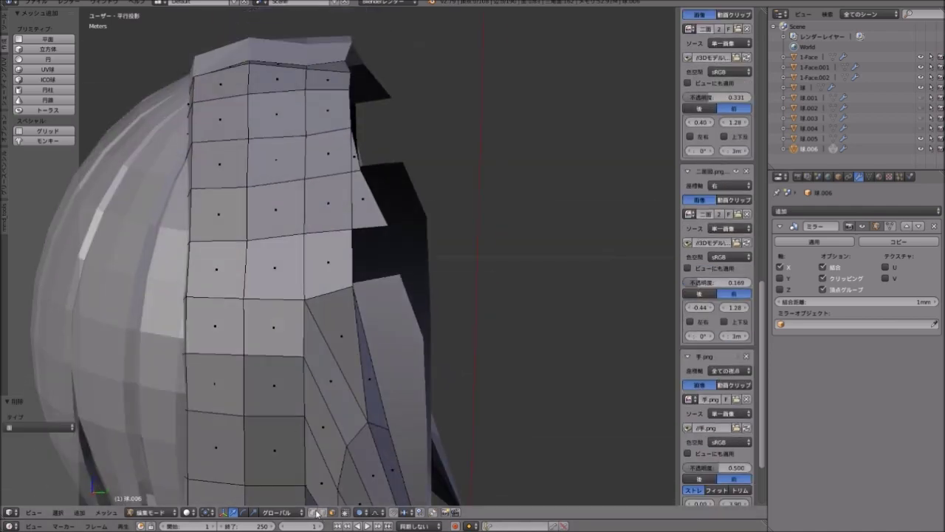
In right view, snap the strand's top vertex onto the mesh corner, then switch to edge select.
{"action": "right_click", "coordinate": [366, 225]}
{"action": "middle_click_drag", "start_coordinate": [370, 229], "coordinate": [384, 240]}
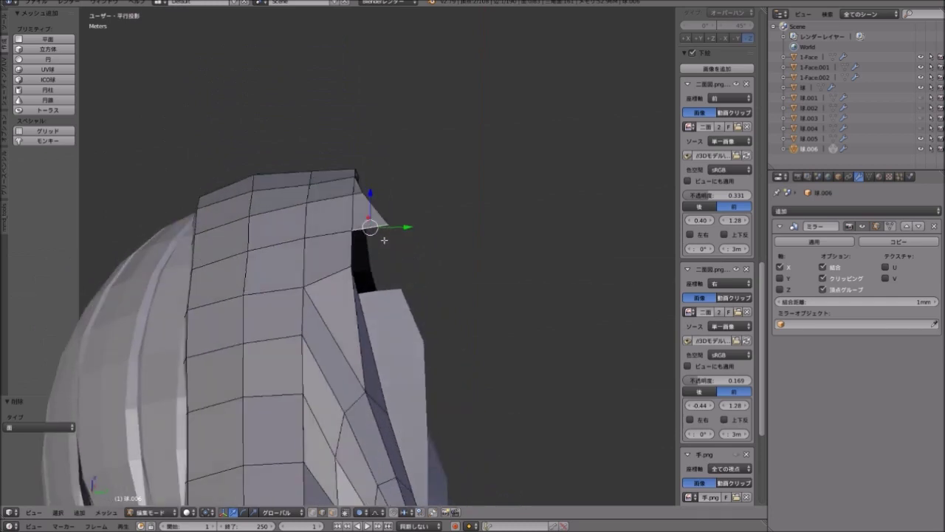
{"action": "key", "text": "KP_3"}
{"action": "scroll", "coordinate": [384, 240], "scroll_direction": "up", "scroll_amount": 3}
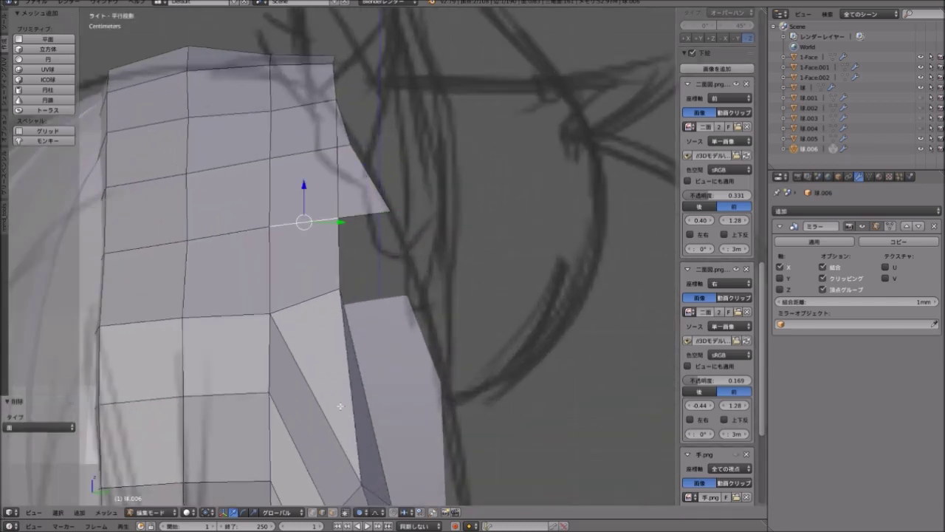
{"action": "key", "text": "g"}
{"action": "left_click", "coordinate": [355, 245]}
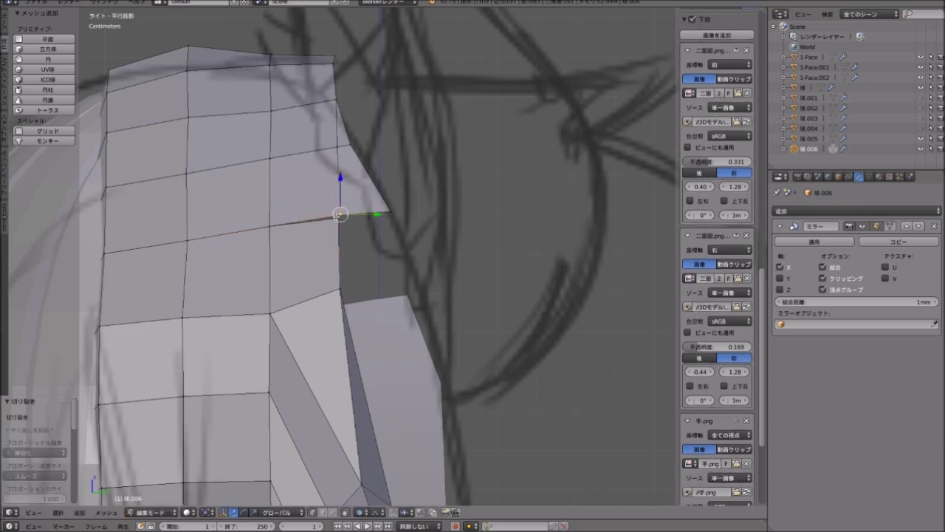
{"action": "left_click", "coordinate": [331, 513]}
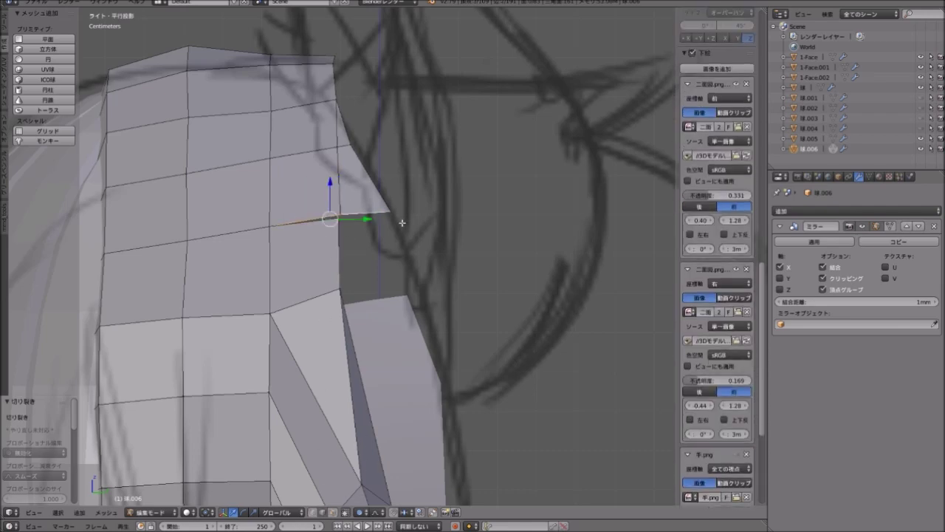
{"action": "middle_click_drag", "start_coordinate": [402, 222], "coordinate": [276, 269]}
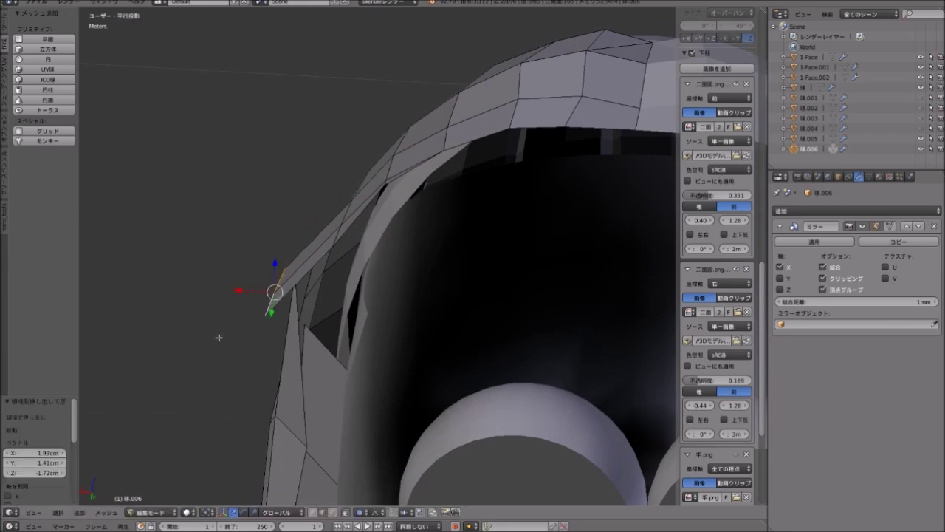
In front view, lower the strand 1 cm and shrink it to 0.877.
{"action": "mouse_move", "coordinate": [219, 337]}
{"action": "middle_mouse_down"}
{"action": "mouse_move", "coordinate": [369, 308]}
{"action": "mouse_move", "coordinate": [295, 251]}
{"action": "middle_mouse_up"}
{"action": "key", "text": "KP_1"}
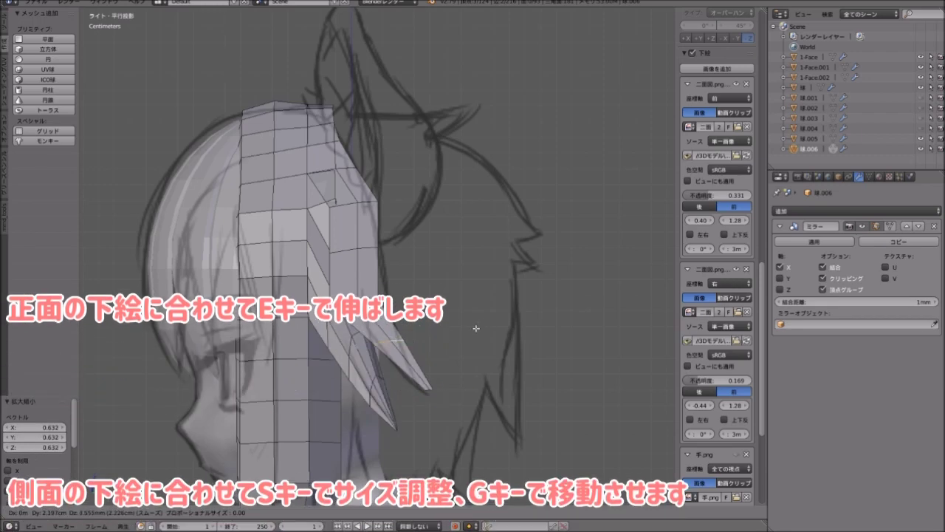
{"action": "left_click", "coordinate": [421, 295]}
{"action": "key", "text": "s"}
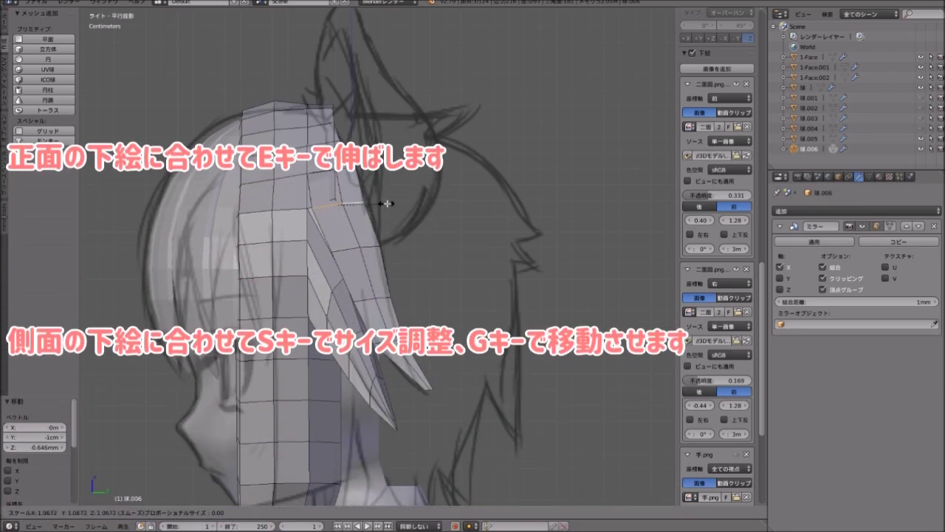
{"action": "left_click", "coordinate": [378, 203]}
Shift the strand sideways and reposition a hair vertex in side view.
{"action": "mouse_move", "coordinate": [378, 203]}
{"action": "middle_mouse_down"}
{"action": "mouse_move", "coordinate": [419, 304]}
{"action": "mouse_move", "coordinate": [292, 197]}
{"action": "mouse_move", "coordinate": [494, 247]}
{"action": "mouse_move", "coordinate": [369, 276]}
{"action": "mouse_move", "coordinate": [384, 296]}
{"action": "mouse_move", "coordinate": [373, 336]}
{"action": "middle_mouse_up"}
{"action": "key", "text": "g"}
{"action": "left_click", "coordinate": [293, 197]}
{"action": "key", "text": "KP_1"}
{"action": "key", "text": "KP_3"}
{"action": "key", "text": "g"}
{"action": "left_click", "coordinate": [373, 336]}
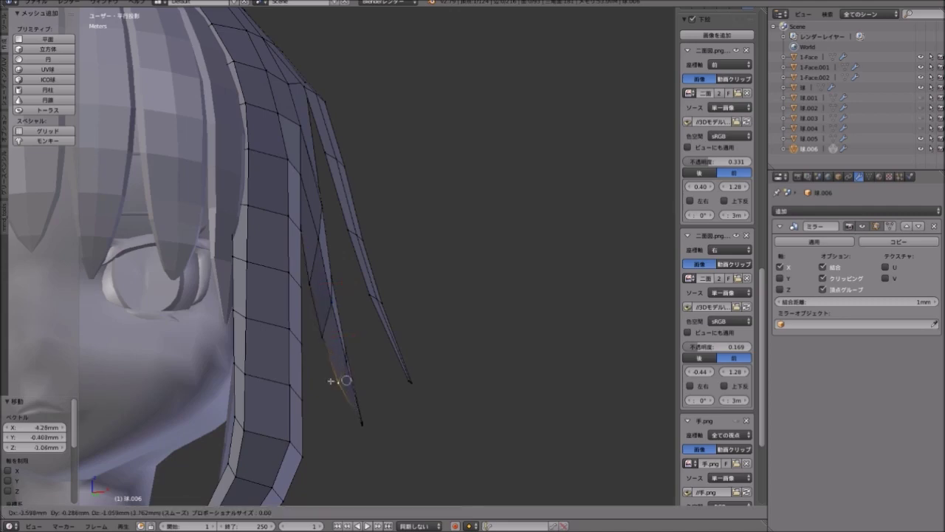
{"action": "left_click", "coordinate": [331, 381]}
{"action": "mouse_move", "coordinate": [331, 380]}
{"action": "middle_mouse_down"}
{"action": "mouse_move", "coordinate": [362, 211]}
{"action": "mouse_move", "coordinate": [312, 101]}
{"action": "middle_mouse_up"}
Add an edge loop across the side lock strand.
{"action": "key", "text": "ctrl+r"}
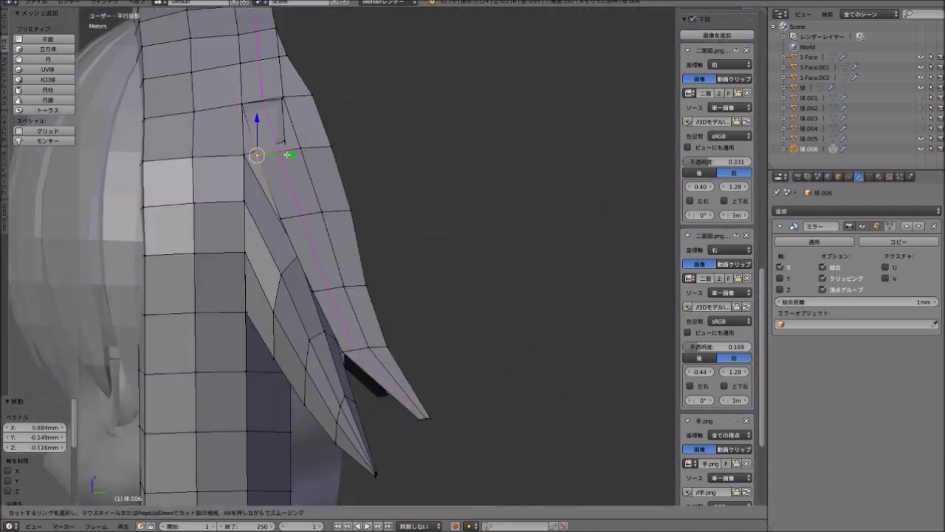
{"action": "left_click", "coordinate": [287, 155]}
{"action": "left_click", "coordinate": [355, 179]}
{"action": "scroll", "coordinate": [355, 179], "scroll_direction": "down", "scroll_amount": 2}
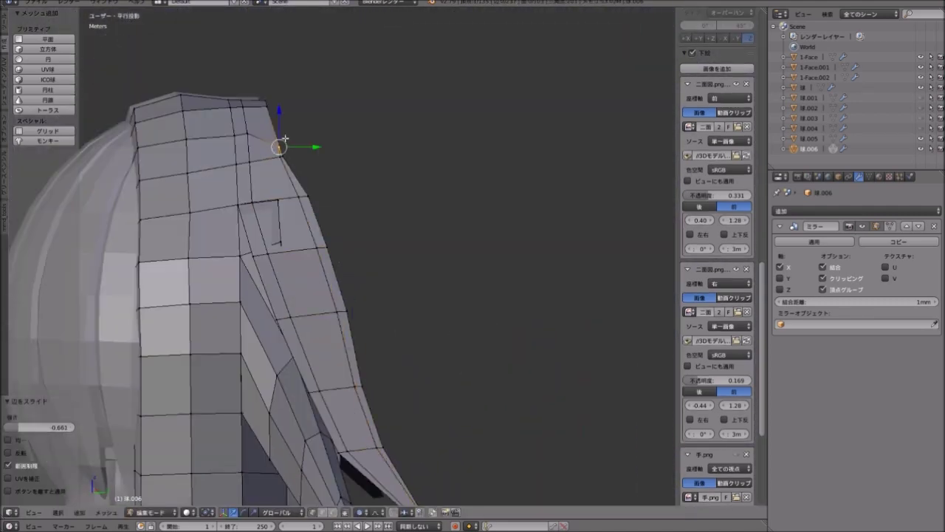
In front view, pull a lower strand vertex outward to give the strand thickness.
{"action": "mouse_move", "coordinate": [333, 190]}
{"action": "middle_mouse_down"}
{"action": "mouse_move", "coordinate": [246, 257]}
{"action": "mouse_move", "coordinate": [295, 221]}
{"action": "mouse_move", "coordinate": [317, 158]}
{"action": "mouse_move", "coordinate": [358, 263]}
{"action": "middle_mouse_up"}
{"action": "key", "text": "KP_1"}
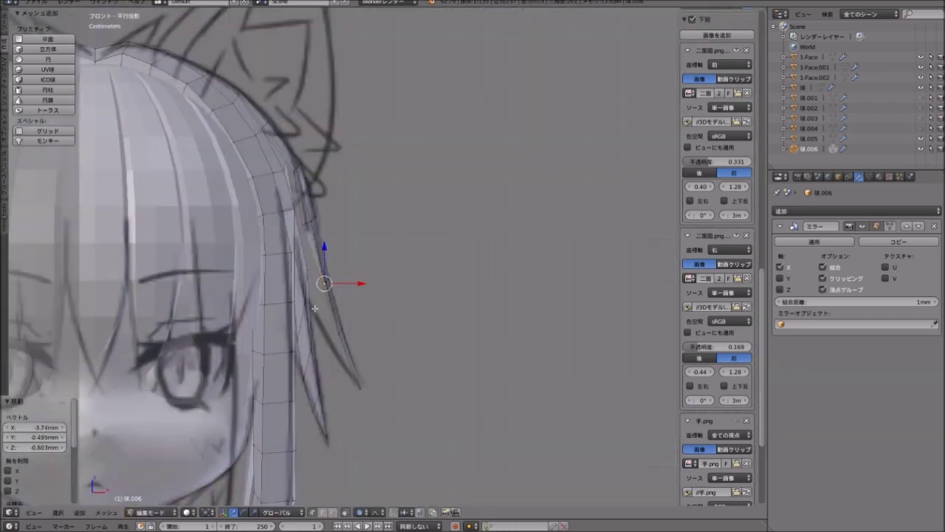
{"action": "scroll", "coordinate": [305, 172], "scroll_direction": "up", "scroll_amount": 2}
{"action": "right_click", "coordinate": [305, 270]}
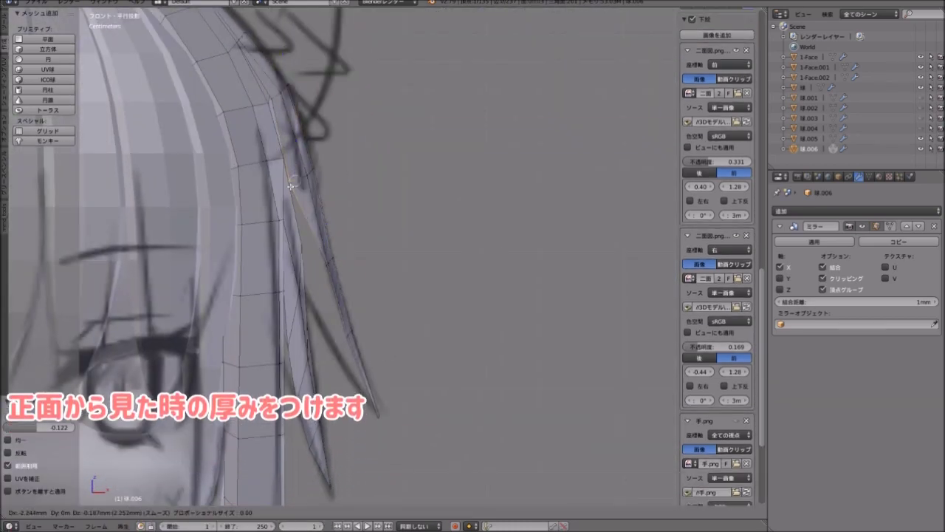
{"action": "key", "text": "g"}
{"action": "left_click", "coordinate": [420, 330]}
Refine the selected strand vertices' positions from another angle.
{"action": "middle_click_drag", "start_coordinate": [420, 330], "coordinate": [356, 167]}
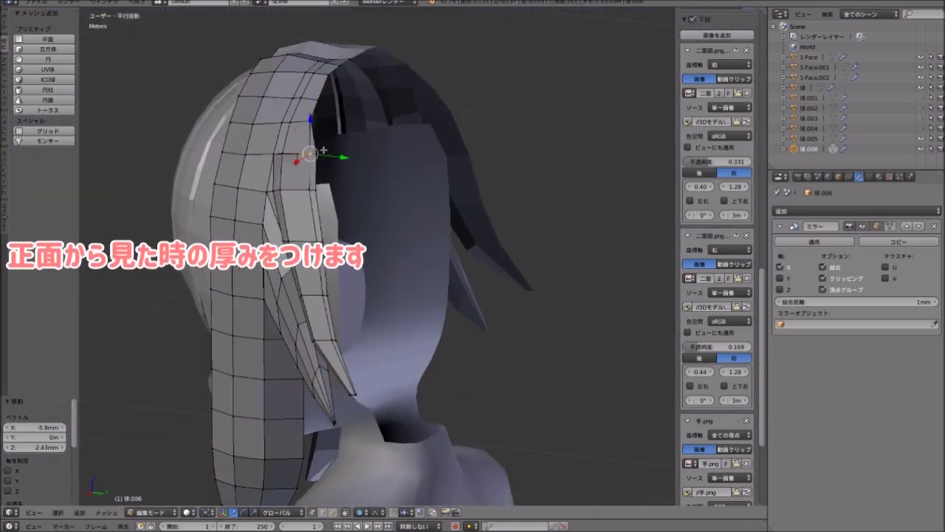
{"action": "key", "text": "g"}
{"action": "mouse_move", "coordinate": [297, 212]}
{"action": "middle_mouse_down"}
{"action": "mouse_move", "coordinate": [308, 239]}
{"action": "mouse_move", "coordinate": [289, 267]}
{"action": "middle_mouse_up"}
{"action": "key", "text": "g"}
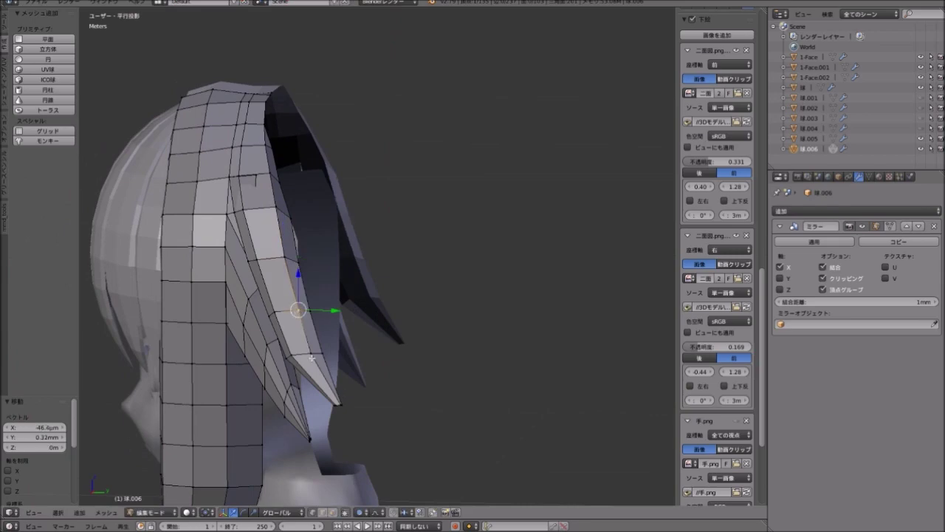
{"action": "left_click", "coordinate": [293, 358]}
Extrude the strand's top edge toward the crown and join it to the top hair row.
{"action": "mouse_move", "coordinate": [293, 358]}
{"action": "middle_mouse_down"}
{"action": "mouse_move", "coordinate": [323, 247]}
{"action": "mouse_move", "coordinate": [522, 339]}
{"action": "middle_mouse_up"}
{"action": "scroll", "coordinate": [416, 289], "scroll_direction": "up", "scroll_amount": 7}
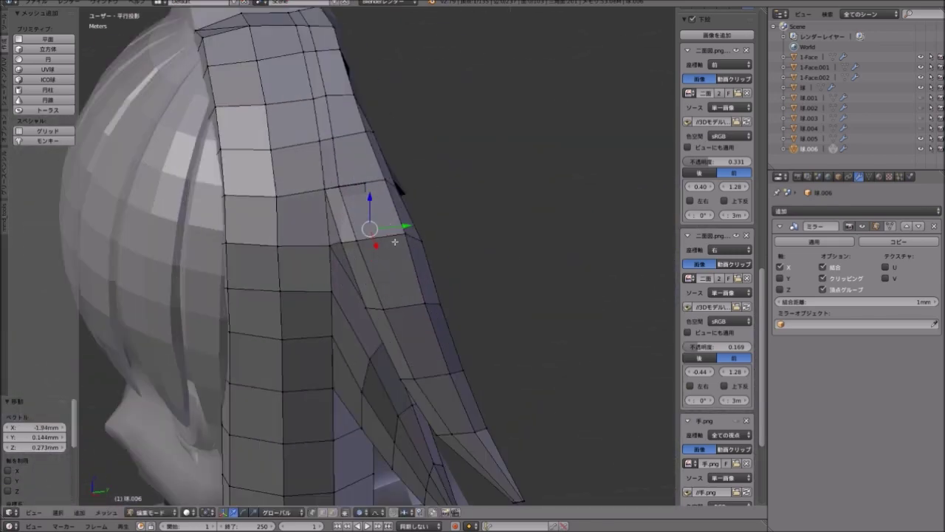
{"action": "scroll", "coordinate": [379, 278], "scroll_direction": "down", "scroll_amount": 3}
{"action": "mouse_move", "coordinate": [302, 290]}
{"action": "middle_mouse_down"}
{"action": "mouse_move", "coordinate": [392, 213]}
{"action": "mouse_move", "coordinate": [317, 285]}
{"action": "mouse_move", "coordinate": [347, 296]}
{"action": "mouse_move", "coordinate": [394, 343]}
{"action": "mouse_move", "coordinate": [365, 514]}
{"action": "middle_mouse_up"}
{"action": "key", "text": "e"}
{"action": "left_click", "coordinate": [312, 254]}
{"action": "key", "text": "f"}
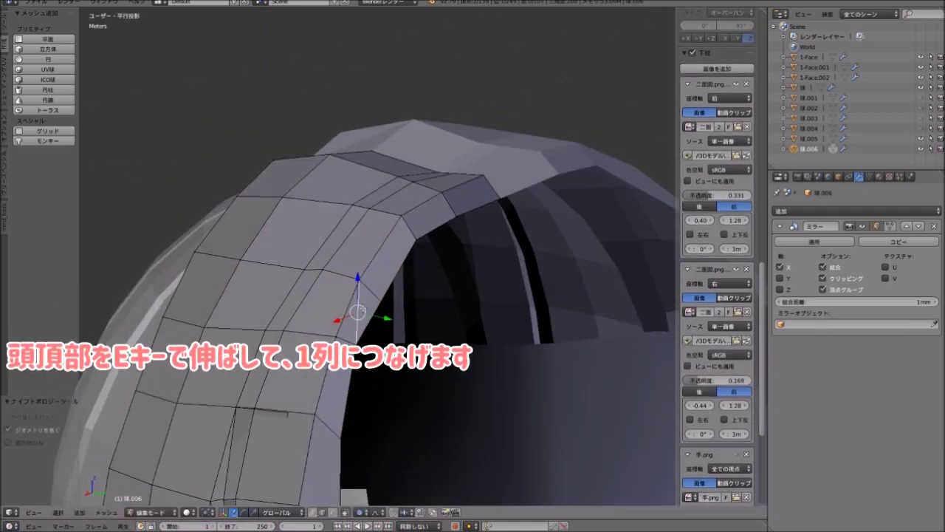
Move the extended top vertices of the side lock in two small adjustments.
{"action": "mouse_move", "coordinate": [365, 443]}
{"action": "middle_mouse_down"}
{"action": "mouse_move", "coordinate": [279, 106]}
{"action": "mouse_move", "coordinate": [393, 249]}
{"action": "mouse_move", "coordinate": [425, 210]}
{"action": "mouse_move", "coordinate": [404, 197]}
{"action": "mouse_move", "coordinate": [404, 209]}
{"action": "mouse_move", "coordinate": [362, 203]}
{"action": "mouse_move", "coordinate": [327, 232]}
{"action": "mouse_move", "coordinate": [315, 187]}
{"action": "mouse_move", "coordinate": [296, 222]}
{"action": "mouse_move", "coordinate": [328, 276]}
{"action": "mouse_move", "coordinate": [337, 270]}
{"action": "middle_mouse_up"}
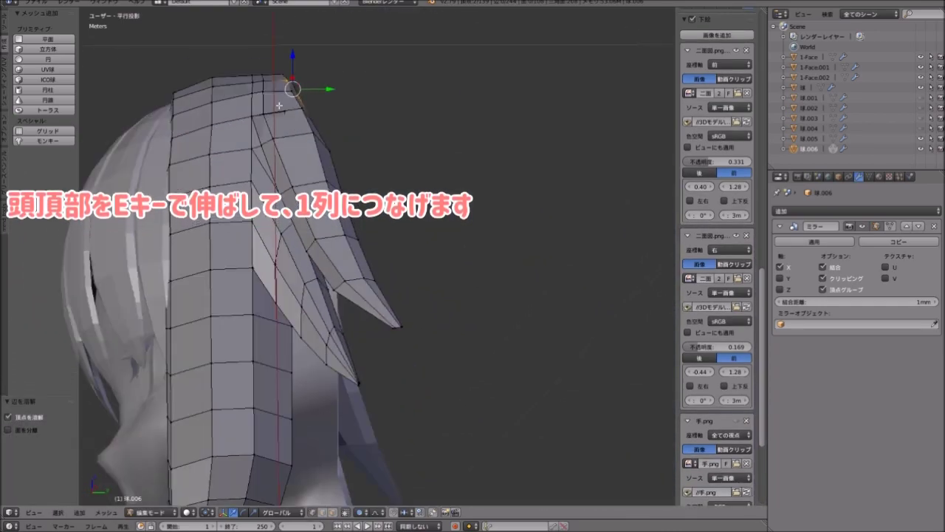
{"action": "key", "text": "g"}
{"action": "left_click", "coordinate": [403, 221]}
{"action": "key", "text": "g"}
{"action": "left_click", "coordinate": [295, 222]}
{"action": "scroll", "coordinate": [328, 275], "scroll_direction": "up", "scroll_amount": 3}
Loop-cut the strand top and proportionally push its vertices inward against the head.
{"action": "key", "text": "ctrl+r"}
{"action": "left_click", "coordinate": [325, 214]}
{"action": "key", "text": "g"}
{"action": "left_click", "coordinate": [332, 203]}
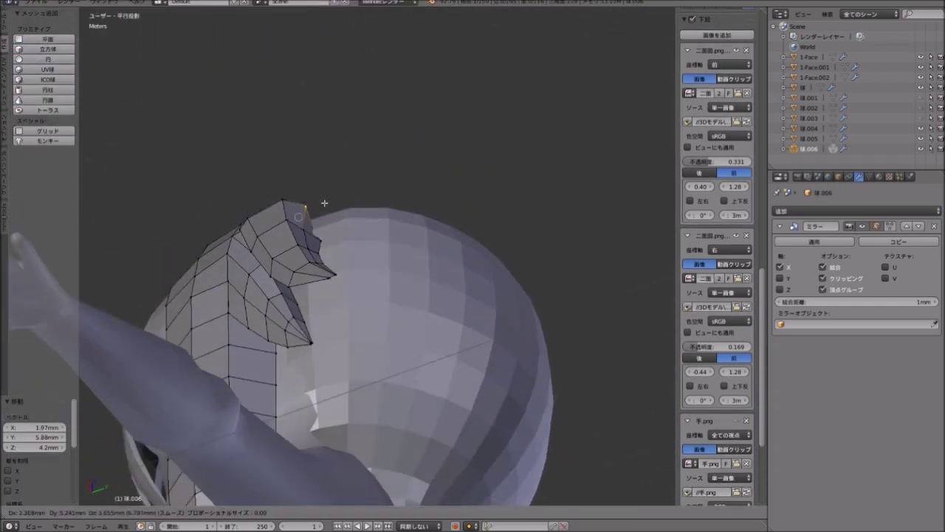
{"action": "mouse_move", "coordinate": [323, 202]}
{"action": "middle_mouse_down"}
{"action": "mouse_move", "coordinate": [302, 214]}
{"action": "mouse_move", "coordinate": [284, 169]}
{"action": "middle_mouse_up"}
{"action": "scroll", "coordinate": [302, 215], "scroll_direction": "up", "scroll_amount": 2}
{"action": "key", "text": "g"}
{"action": "left_click", "coordinate": [276, 234]}
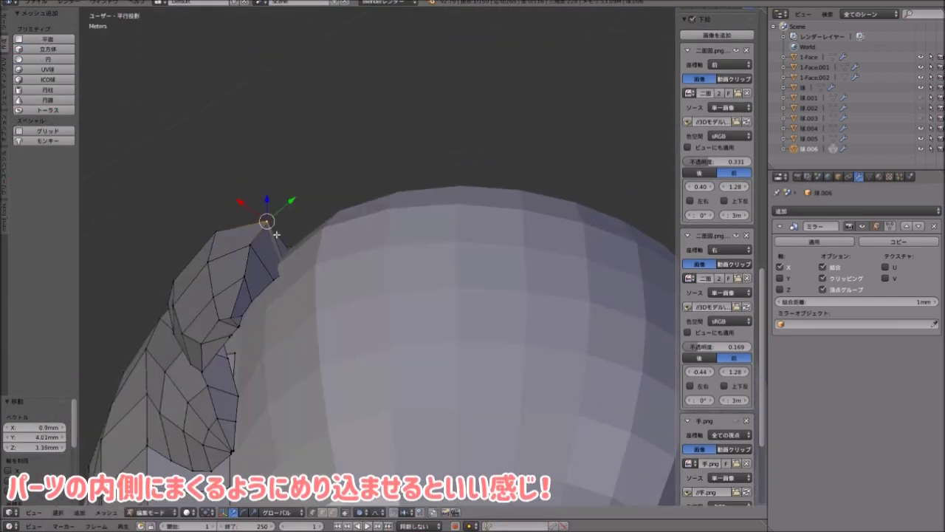
Check the tucked strand from the back and return to Object Mode.
{"action": "mouse_move", "coordinate": [285, 236]}
{"action": "middle_mouse_down"}
{"action": "mouse_move", "coordinate": [428, 174]}
{"action": "mouse_move", "coordinate": [458, 144]}
{"action": "mouse_move", "coordinate": [402, 170]}
{"action": "mouse_move", "coordinate": [418, 197]}
{"action": "mouse_move", "coordinate": [362, 222]}
{"action": "mouse_move", "coordinate": [372, 257]}
{"action": "mouse_move", "coordinate": [348, 199]}
{"action": "mouse_move", "coordinate": [380, 241]}
{"action": "mouse_move", "coordinate": [340, 261]}
{"action": "mouse_move", "coordinate": [379, 211]}
{"action": "mouse_move", "coordinate": [343, 308]}
{"action": "middle_mouse_up"}
{"action": "scroll", "coordinate": [358, 236], "scroll_direction": "down", "scroll_amount": 3}
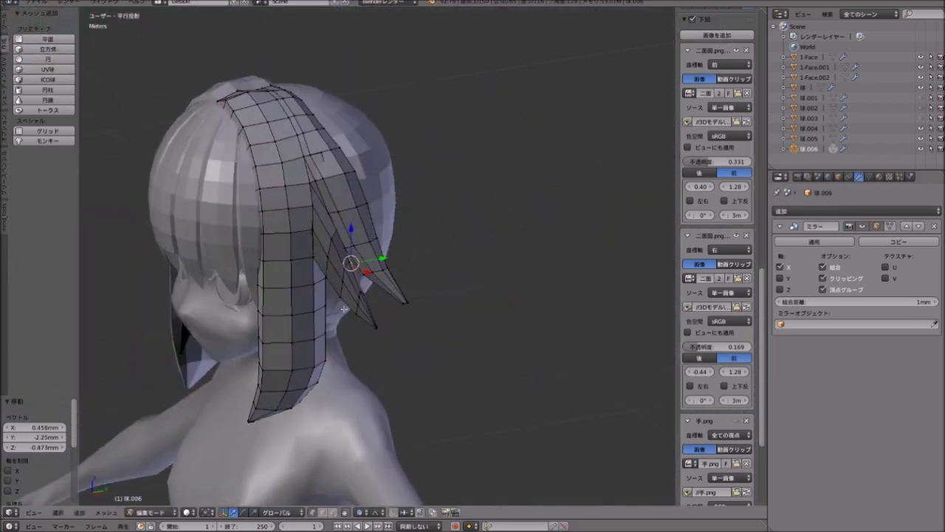
{"action": "key", "text": "Tab"}
{"action": "scroll", "coordinate": [298, 275], "scroll_direction": "down", "scroll_amount": 4}
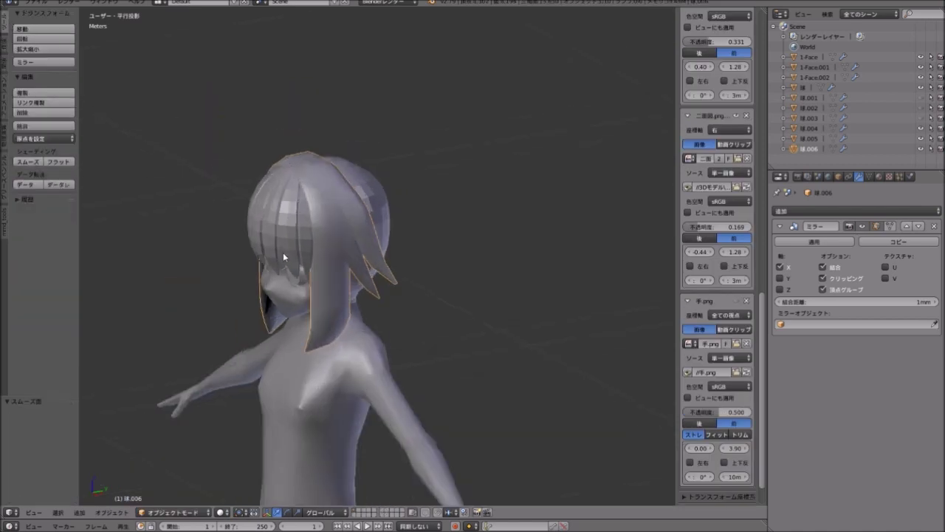
Select the head object and orbit around the character to inspect the face and bangs.
{"action": "scroll", "coordinate": [283, 252], "scroll_direction": "up", "scroll_amount": 2}
{"action": "right_click", "coordinate": [240, 212]}
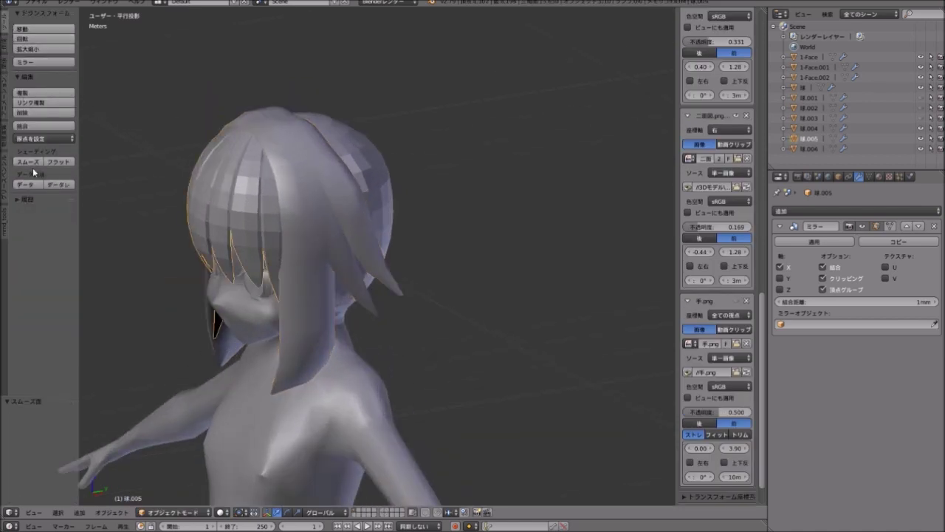
{"action": "mouse_move", "coordinate": [177, 205]}
{"action": "middle_mouse_down"}
{"action": "mouse_move", "coordinate": [331, 212]}
{"action": "mouse_move", "coordinate": [391, 200]}
{"action": "mouse_move", "coordinate": [380, 153]}
{"action": "mouse_move", "coordinate": [287, 203]}
{"action": "mouse_move", "coordinate": [222, 210]}
{"action": "mouse_move", "coordinate": [301, 188]}
{"action": "mouse_move", "coordinate": [318, 260]}
{"action": "mouse_move", "coordinate": [348, 259]}
{"action": "mouse_move", "coordinate": [403, 295]}
{"action": "mouse_move", "coordinate": [431, 239]}
{"action": "mouse_move", "coordinate": [426, 199]}
{"action": "mouse_move", "coordinate": [355, 184]}
{"action": "mouse_move", "coordinate": [483, 197]}
{"action": "mouse_move", "coordinate": [483, 223]}
{"action": "mouse_move", "coordinate": [418, 235]}
{"action": "mouse_move", "coordinate": [367, 232]}
{"action": "mouse_move", "coordinate": [375, 215]}
{"action": "middle_mouse_up"}
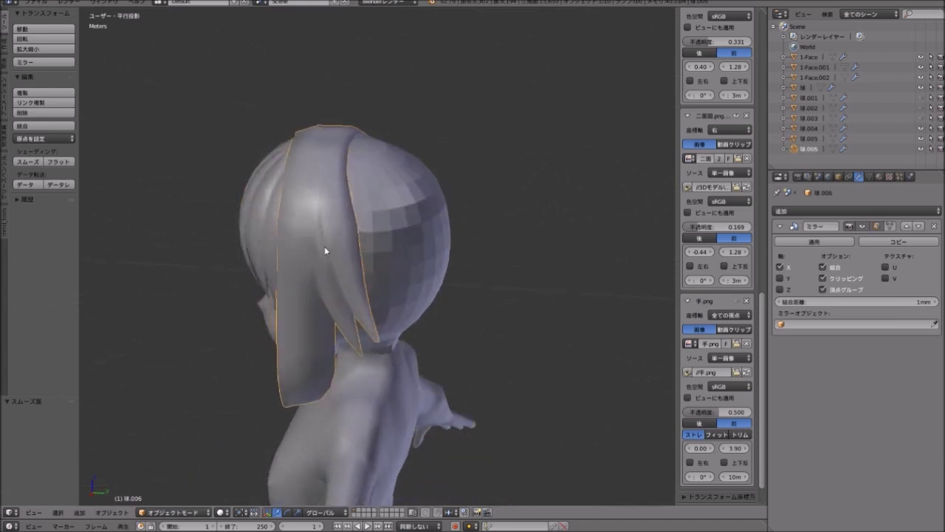
{"action": "middle_click_drag", "start_coordinate": [349, 263], "coordinate": [385, 198]}
{"action": "mouse_move", "coordinate": [332, 205]}
{"action": "middle_mouse_down"}
{"action": "mouse_move", "coordinate": [316, 179]}
{"action": "mouse_move", "coordinate": [327, 194]}
{"action": "middle_mouse_up"}
{"action": "scroll", "coordinate": [325, 214], "scroll_direction": "up", "scroll_amount": 2}
{"action": "scroll", "coordinate": [330, 235], "scroll_direction": "up", "scroll_amount": 2}
{"action": "middle_click_drag", "start_coordinate": [330, 235], "coordinate": [363, 201]}
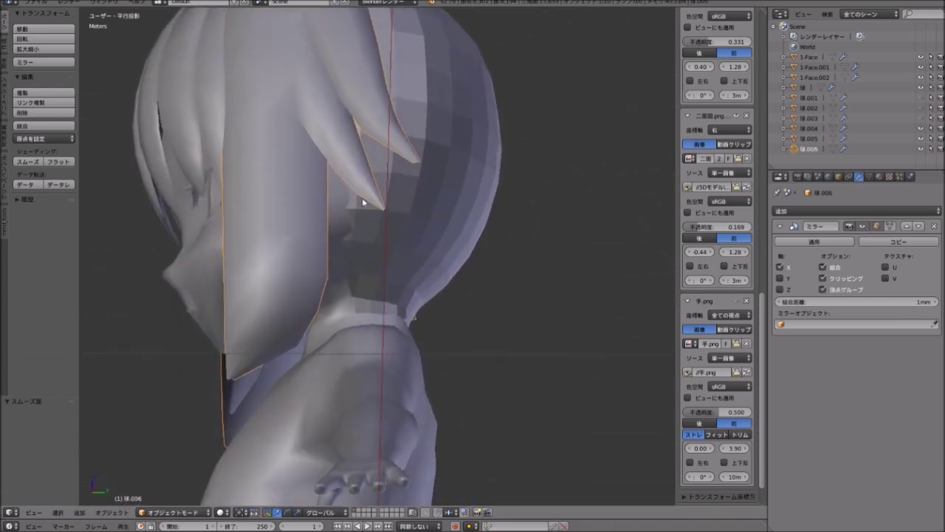
{"action": "mouse_move", "coordinate": [343, 238]}
{"action": "middle_mouse_down"}
{"action": "mouse_move", "coordinate": [357, 242]}
{"action": "mouse_move", "coordinate": [324, 217]}
{"action": "mouse_move", "coordinate": [348, 232]}
{"action": "mouse_move", "coordinate": [348, 270]}
{"action": "mouse_move", "coordinate": [276, 244]}
{"action": "mouse_move", "coordinate": [373, 255]}
{"action": "mouse_move", "coordinate": [304, 251]}
{"action": "mouse_move", "coordinate": [316, 232]}
{"action": "middle_mouse_up"}
{"action": "scroll", "coordinate": [358, 248], "scroll_direction": "down", "scroll_amount": 3}
{"action": "scroll", "coordinate": [348, 232], "scroll_direction": "up", "scroll_amount": 3}
{"action": "scroll", "coordinate": [359, 253], "scroll_direction": "down", "scroll_amount": 3}
{"action": "scroll", "coordinate": [304, 251], "scroll_direction": "up", "scroll_amount": 2}
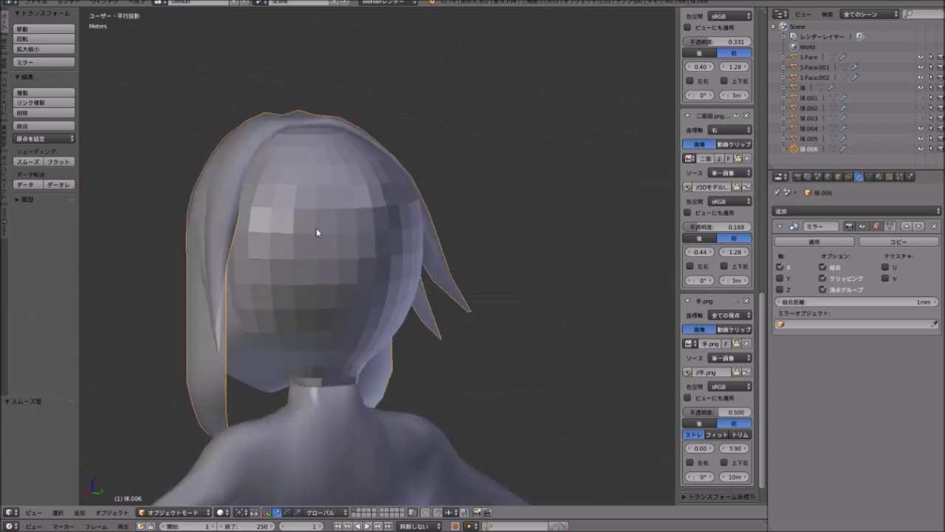
Briefly enter Edit Mode on the head sphere, then return to Object Mode.
{"action": "left_click", "coordinate": [187, 514]}
{"action": "left_click", "coordinate": [178, 491]}
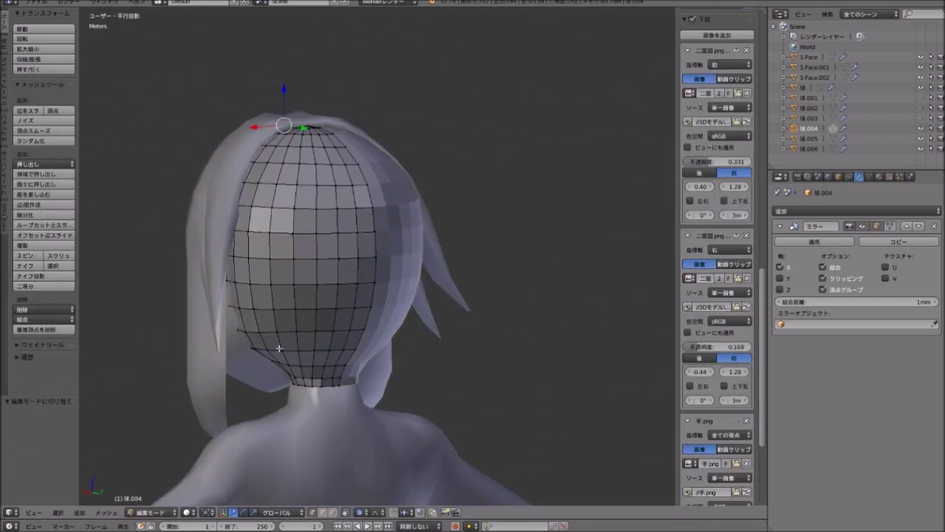
{"action": "mouse_move", "coordinate": [384, 310]}
{"action": "middle_mouse_down"}
{"action": "mouse_move", "coordinate": [450, 293]}
{"action": "mouse_move", "coordinate": [466, 273]}
{"action": "mouse_move", "coordinate": [359, 274]}
{"action": "mouse_move", "coordinate": [255, 358]}
{"action": "middle_mouse_up"}
{"action": "left_click", "coordinate": [148, 512]}
{"action": "left_click", "coordinate": [151, 502]}
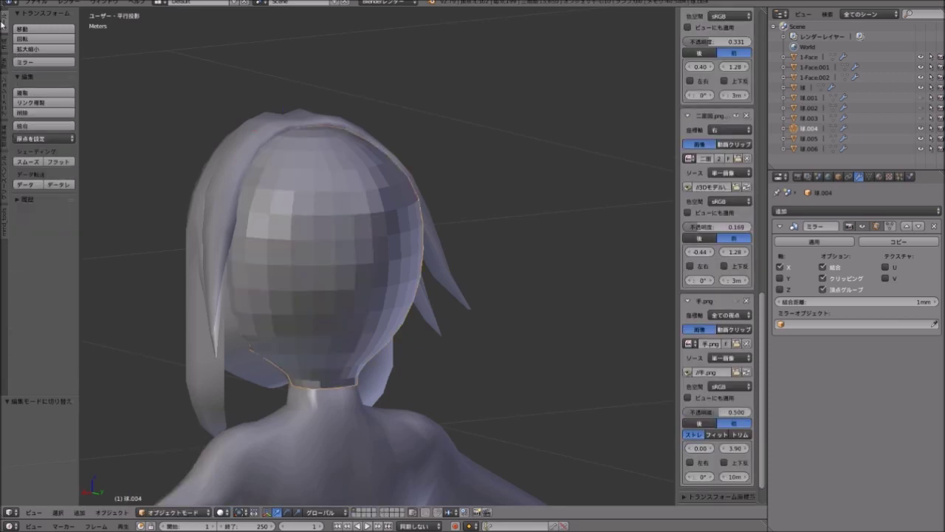
Apply smooth shading to the head sphere 髪.004 and re-enter Edit Mode.
{"action": "left_click", "coordinate": [30, 162]}
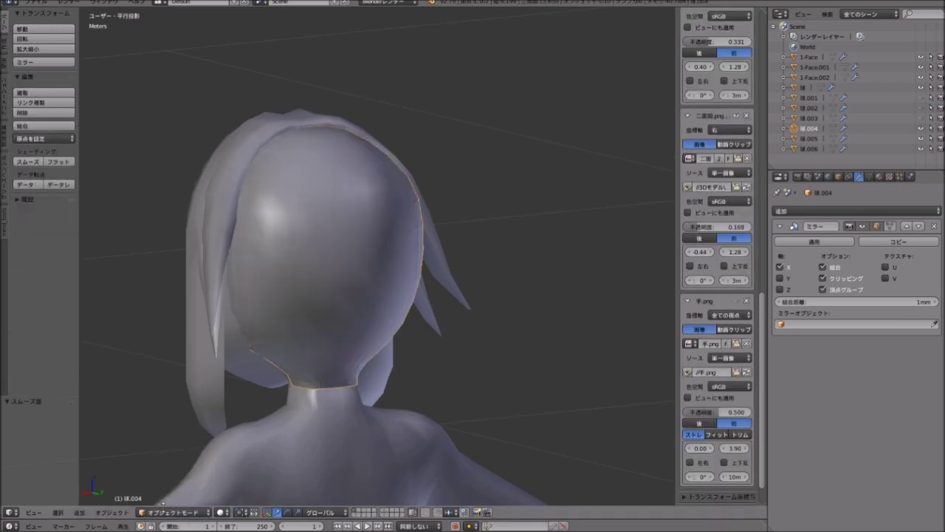
{"action": "left_click", "coordinate": [170, 513]}
{"action": "left_click", "coordinate": [165, 488]}
{"action": "mouse_move", "coordinate": [293, 321]}
{"action": "middle_mouse_down"}
{"action": "mouse_move", "coordinate": [395, 233]}
{"action": "mouse_move", "coordinate": [308, 254]}
{"action": "mouse_move", "coordinate": [337, 268]}
{"action": "mouse_move", "coordinate": [213, 250]}
{"action": "mouse_move", "coordinate": [381, 258]}
{"action": "mouse_move", "coordinate": [344, 264]}
{"action": "middle_mouse_up"}
{"action": "scroll", "coordinate": [396, 233], "scroll_direction": "up", "scroll_amount": 2}
{"action": "scroll", "coordinate": [308, 254], "scroll_direction": "up", "scroll_amount": 2}
Select a mid-height edge ring, nudge it, widen it by 1.076 and start extruding it downward.
{"action": "right_click", "coordinate": [286, 264], "text": "alt"}
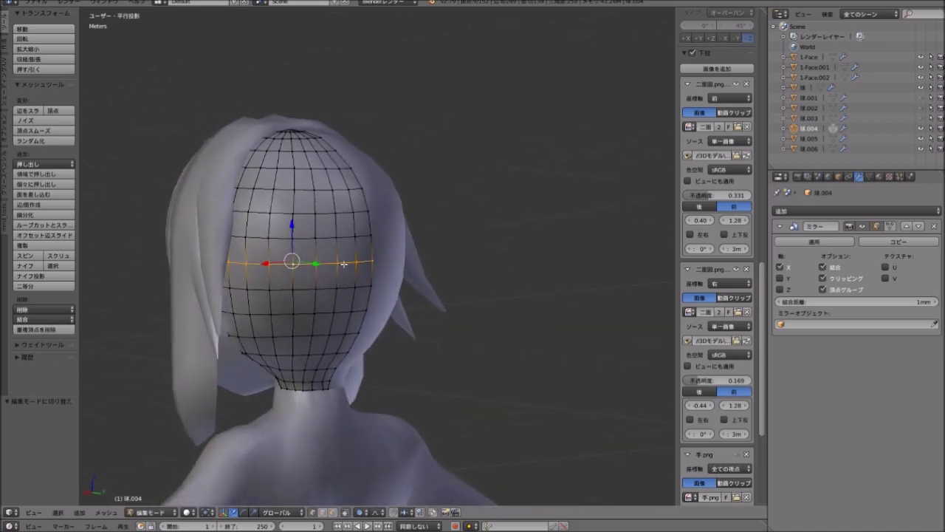
{"action": "key", "text": "g"}
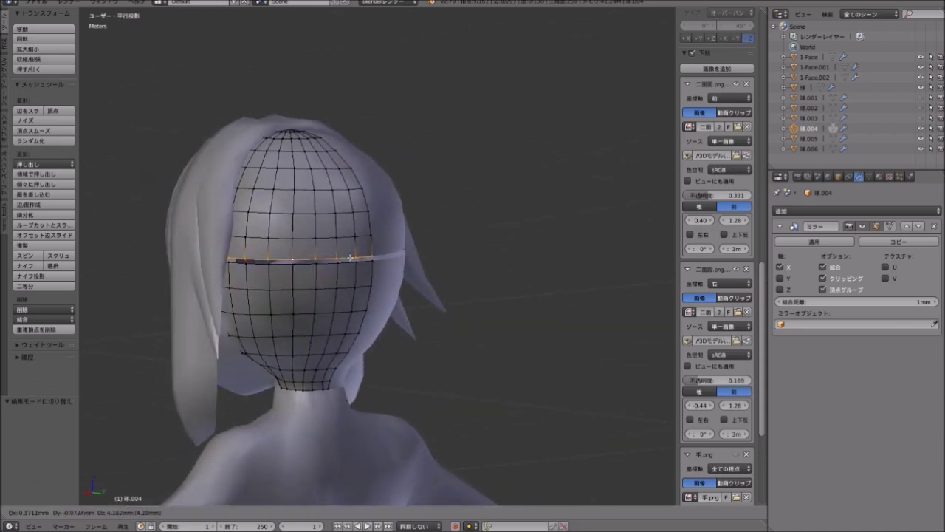
{"action": "left_click", "coordinate": [352, 258]}
{"action": "mouse_move", "coordinate": [352, 258]}
{"action": "middle_mouse_down"}
{"action": "mouse_move", "coordinate": [373, 258]}
{"action": "mouse_move", "coordinate": [361, 275]}
{"action": "middle_mouse_up"}
{"action": "key", "text": "s"}
{"action": "left_click", "coordinate": [378, 256]}
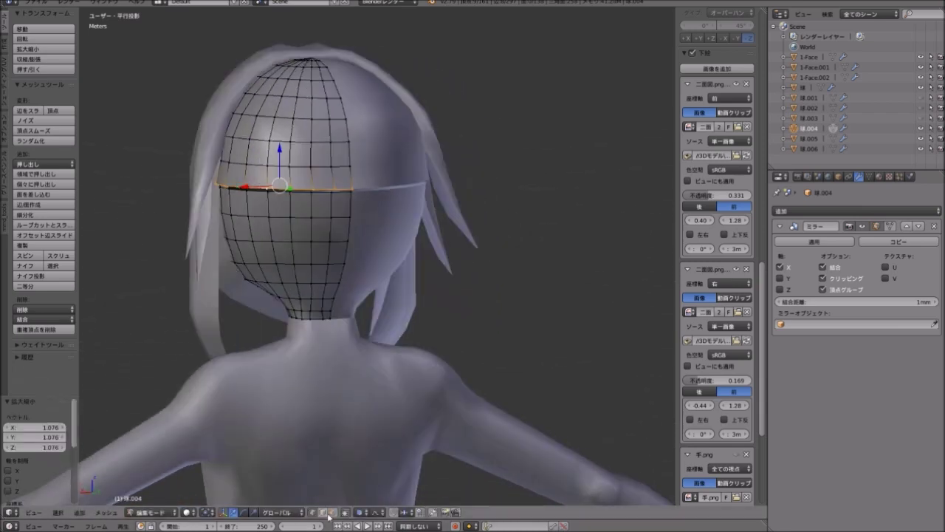
{"action": "scroll", "coordinate": [333, 313], "scroll_direction": "down", "scroll_amount": 4}
{"action": "key", "text": "e"}
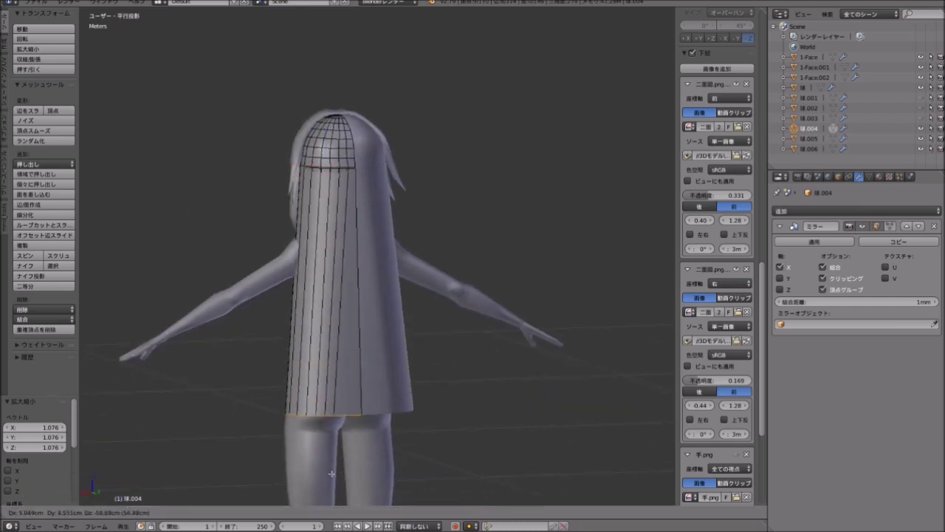
Confirm the back hair extrusion reaching down to the thighs.
{"action": "left_click", "coordinate": [355, 78]}
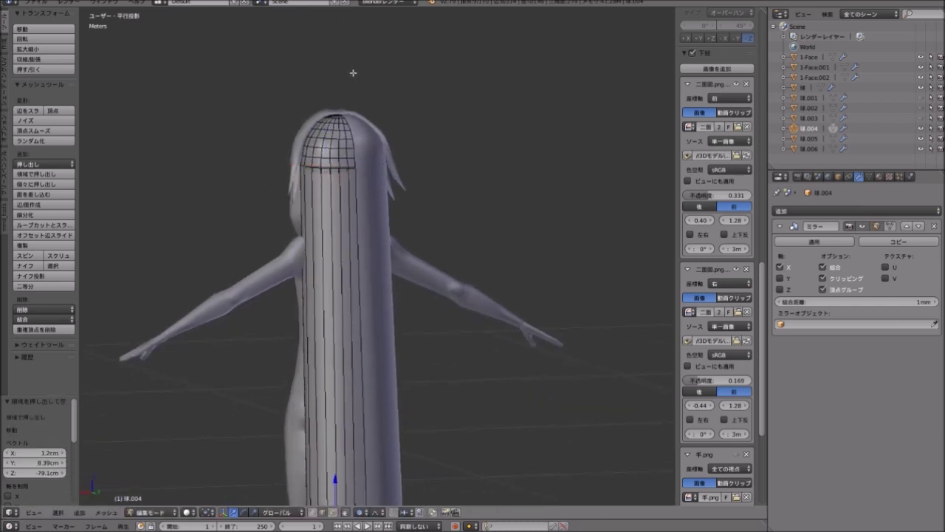
{"action": "mouse_move", "coordinate": [309, 135]}
{"action": "middle_mouse_down", "text": "shift"}
{"action": "mouse_move", "coordinate": [310, 222]}
{"action": "mouse_move", "coordinate": [386, 302]}
{"action": "mouse_move", "coordinate": [354, 266]}
{"action": "mouse_move", "coordinate": [226, 291]}
{"action": "middle_mouse_up", "text": "shift"}
{"action": "scroll", "coordinate": [387, 302], "scroll_direction": "down", "scroll_amount": 3}
{"action": "scroll", "coordinate": [226, 291], "scroll_direction": "up", "scroll_amount": 2}
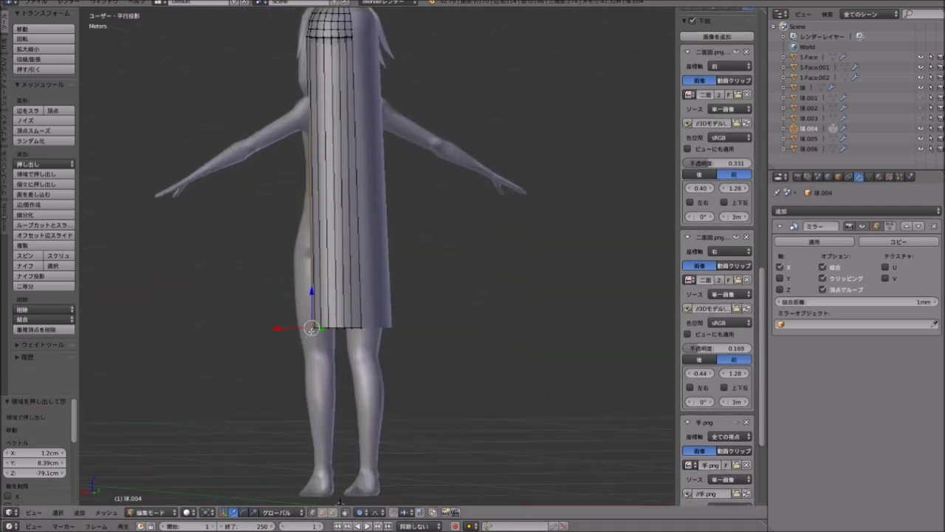
{"action": "middle_click_drag", "start_coordinate": [294, 353], "coordinate": [307, 362]}
Flare the back hair's hem outward with enlarged-radius proportional moves, then begin loop cuts.
{"action": "key", "text": "g"}
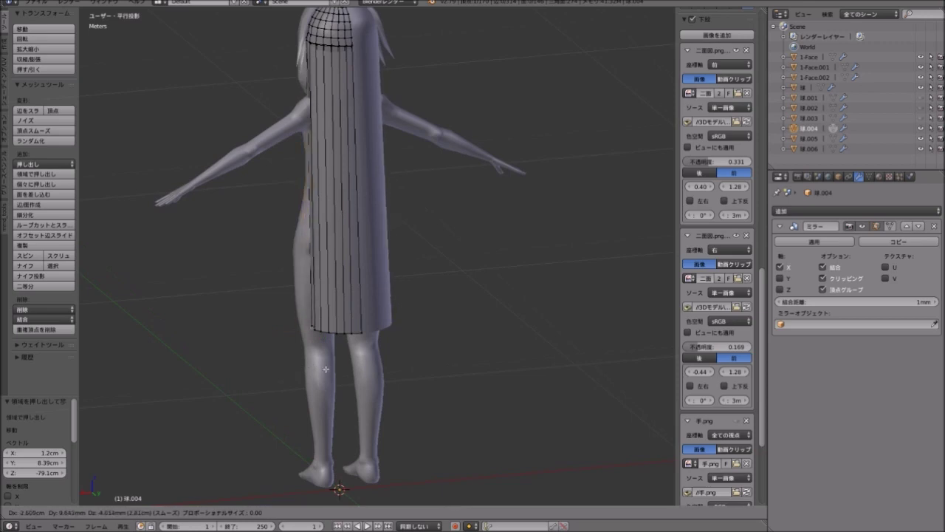
{"action": "left_click", "coordinate": [326, 368]}
{"action": "key", "text": "g"}
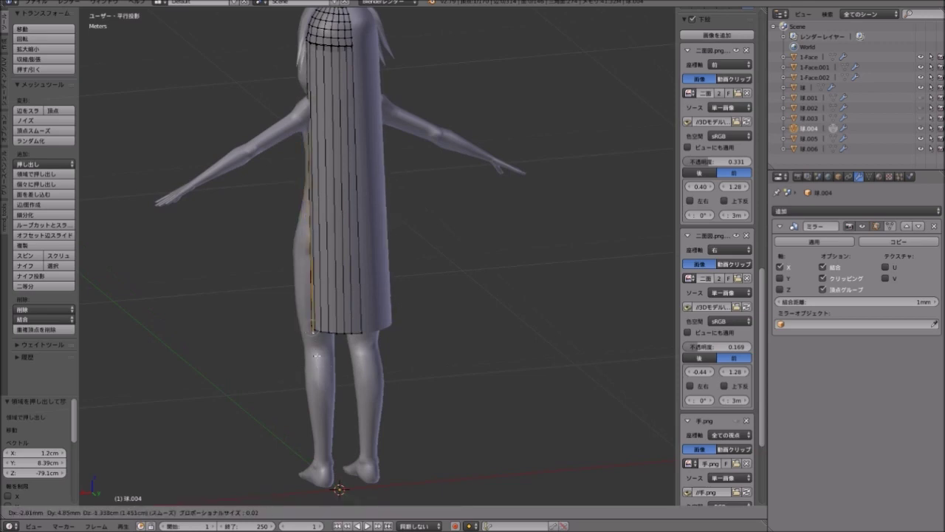
{"action": "scroll", "coordinate": [314, 353], "scroll_direction": "down", "scroll_amount": 3}
{"action": "scroll", "coordinate": [299, 353], "scroll_direction": "down", "scroll_amount": 4}
{"action": "scroll", "coordinate": [289, 353], "scroll_direction": "down", "scroll_amount": 3}
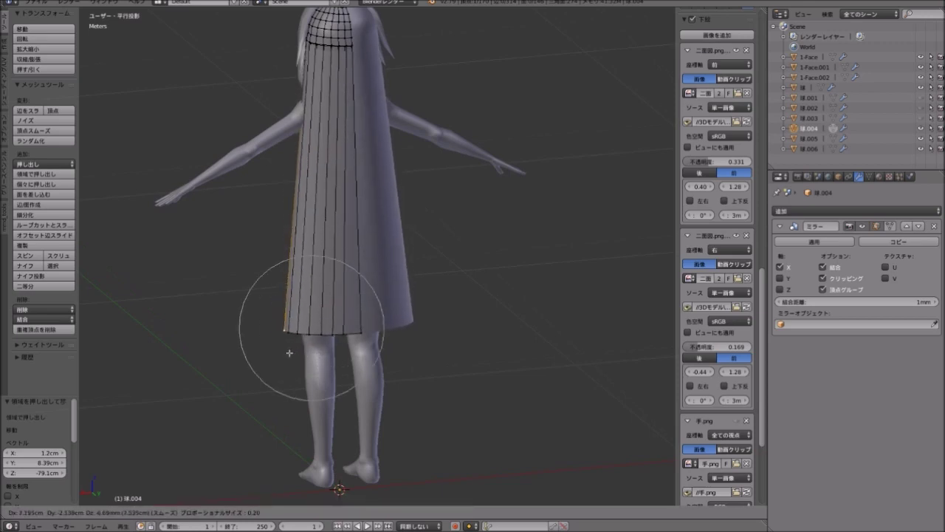
{"action": "left_click", "coordinate": [286, 353]}
{"action": "mouse_move", "coordinate": [286, 353]}
{"action": "middle_mouse_down"}
{"action": "mouse_move", "coordinate": [389, 335]}
{"action": "mouse_move", "coordinate": [361, 335]}
{"action": "middle_mouse_up"}
{"action": "mouse_move", "coordinate": [297, 296]}
{"action": "middle_mouse_down"}
{"action": "mouse_move", "coordinate": [430, 333]}
{"action": "mouse_move", "coordinate": [375, 338]}
{"action": "mouse_move", "coordinate": [308, 293]}
{"action": "middle_mouse_up"}
{"action": "key", "text": "ctrl+r"}
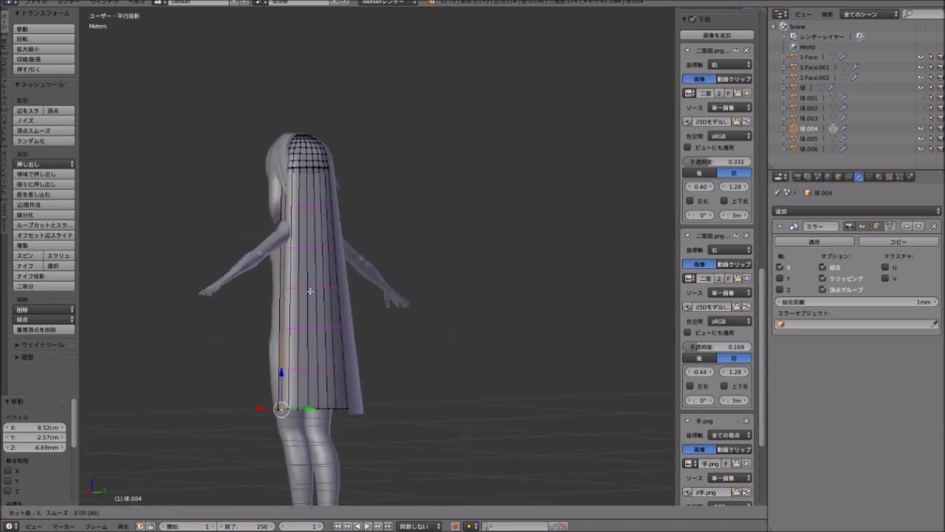
Add five unslid loop cuts to the back hair sheet and start flaring its sides outward.
{"action": "left_click", "coordinate": [310, 291]}
{"action": "right_click", "coordinate": [310, 291]}
{"action": "middle_click_drag", "start_coordinate": [310, 291], "coordinate": [291, 172]}
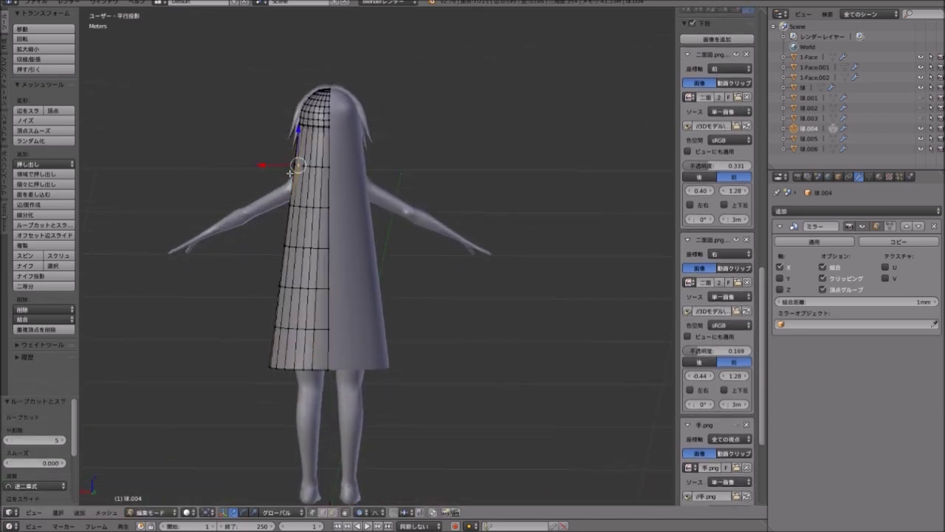
{"action": "key", "text": "g"}
{"action": "left_click", "coordinate": [294, 241]}
{"action": "key", "text": "g"}
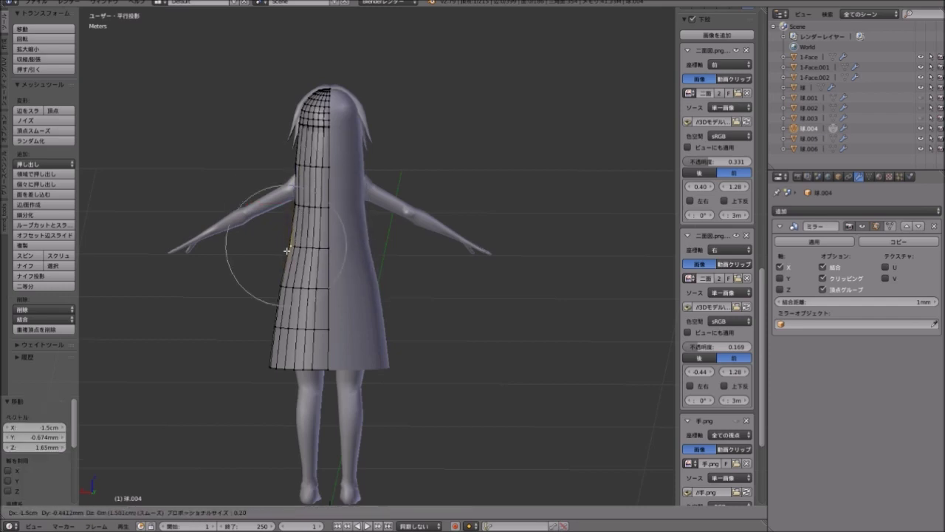
{"action": "key", "text": "g"}
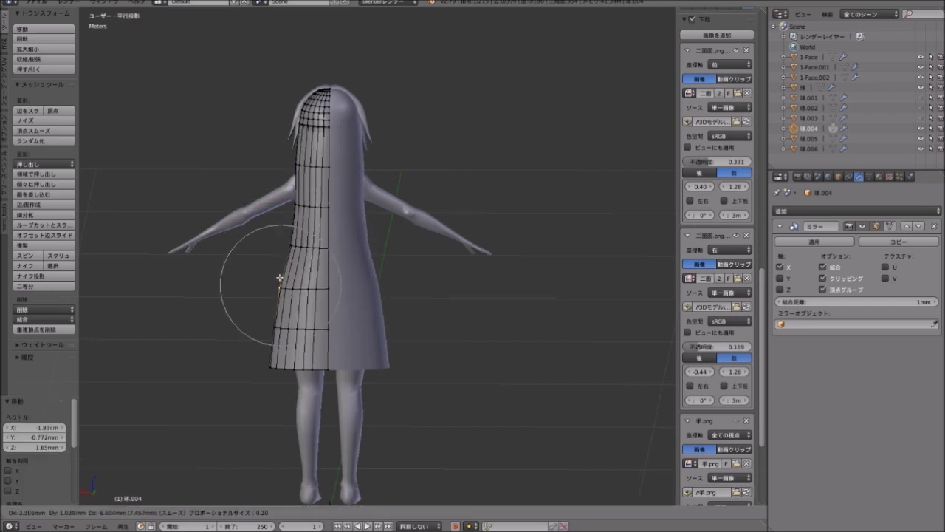
{"action": "left_click", "coordinate": [271, 287]}
Widen the sheet's lower edge outward with repeated proportional moves, checking from a three-quarter view.
{"action": "key", "text": "g"}
{"action": "left_click", "coordinate": [258, 319]}
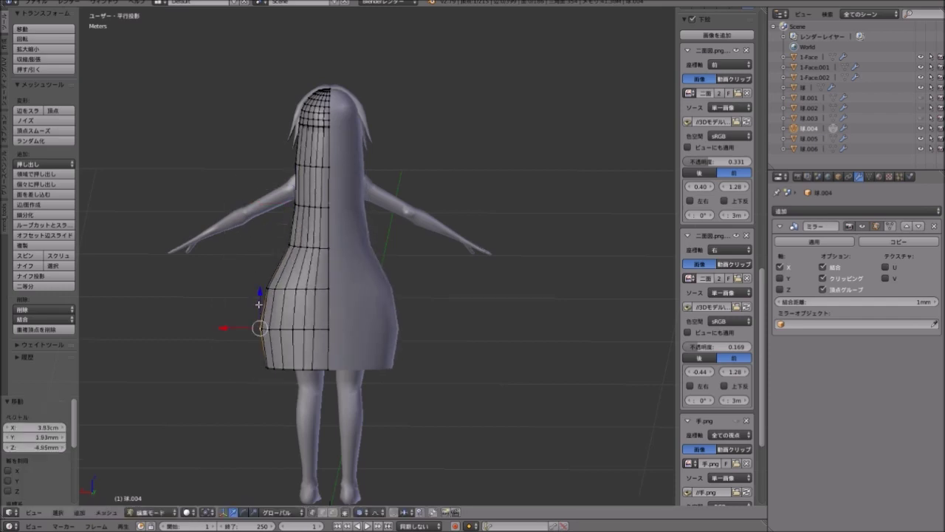
{"action": "key", "text": "g"}
{"action": "left_click", "coordinate": [266, 235]}
{"action": "key", "text": "g"}
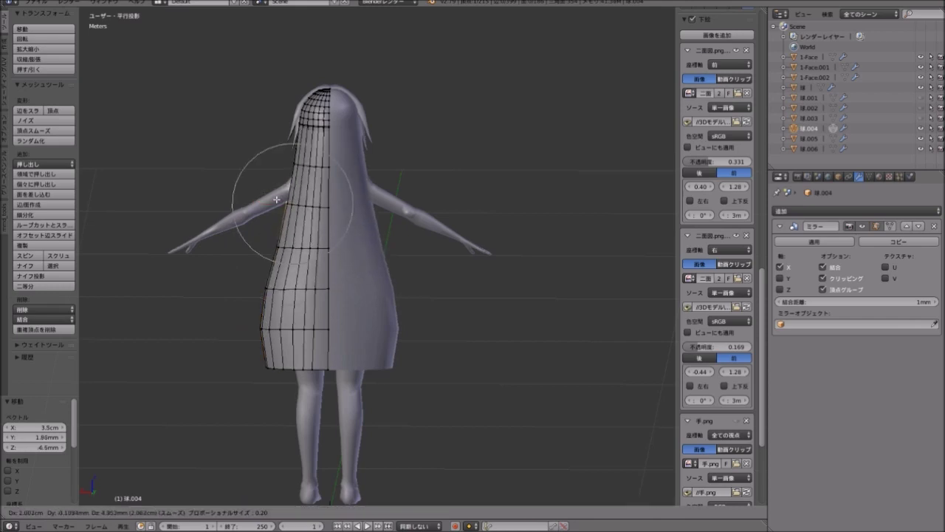
{"action": "left_click", "coordinate": [276, 200]}
{"action": "key", "text": "g"}
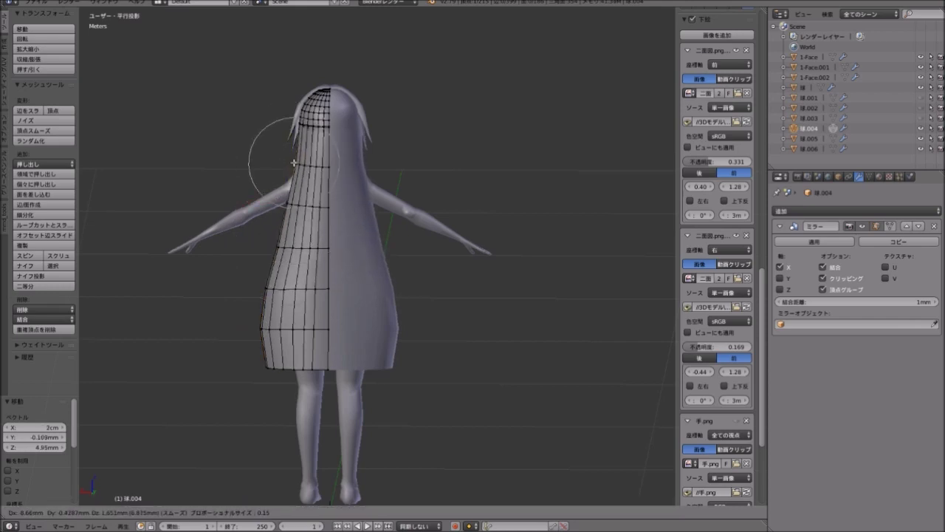
{"action": "mouse_move", "coordinate": [271, 201]}
{"action": "middle_mouse_down"}
{"action": "mouse_move", "coordinate": [322, 187]}
{"action": "mouse_move", "coordinate": [392, 189]}
{"action": "mouse_move", "coordinate": [335, 180]}
{"action": "middle_mouse_up"}
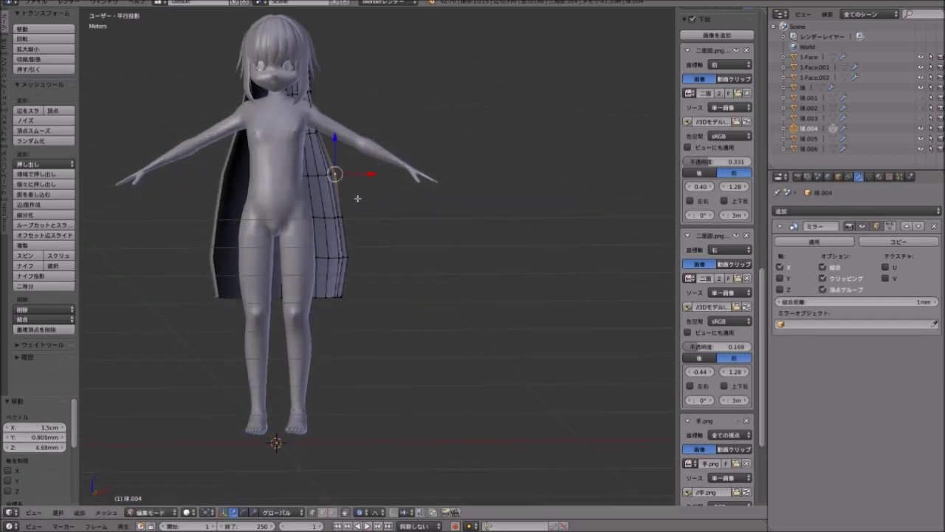
{"action": "key", "text": "g"}
{"action": "key", "text": "g"}
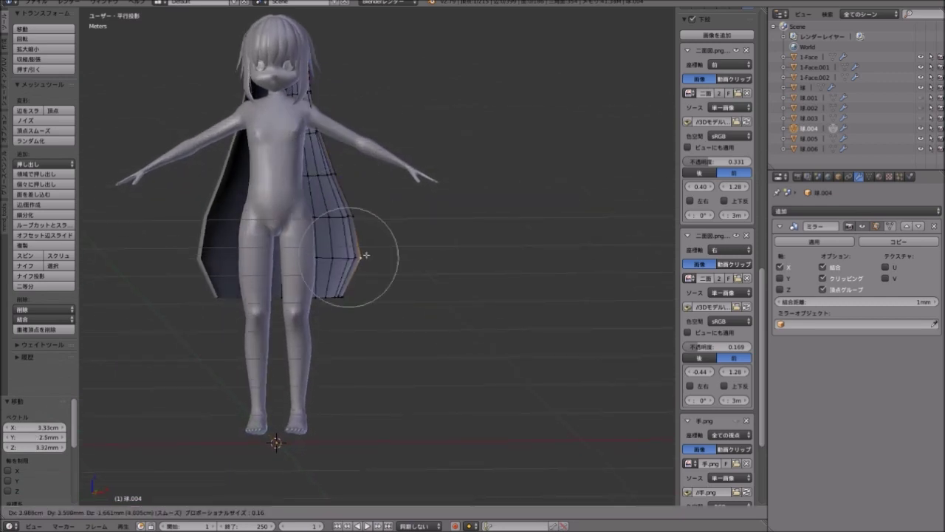
{"action": "key", "text": "g"}
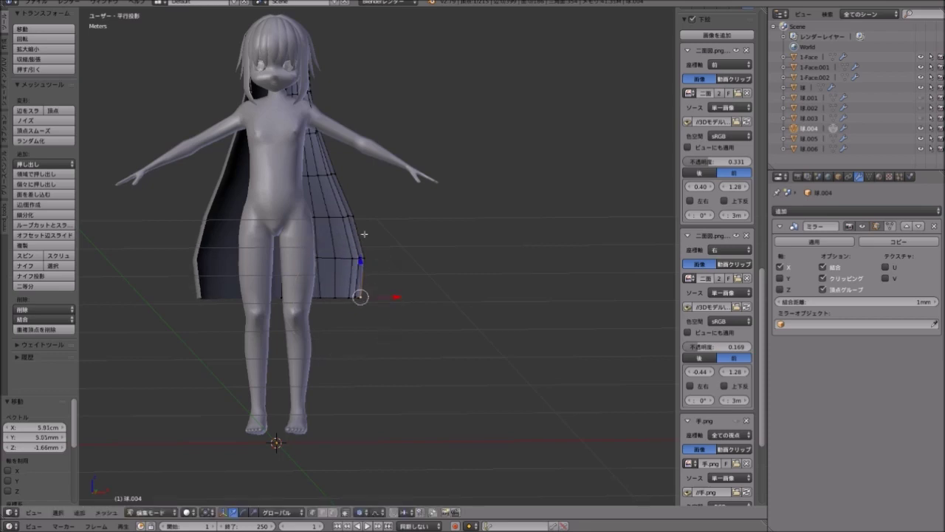
{"action": "key", "text": "g"}
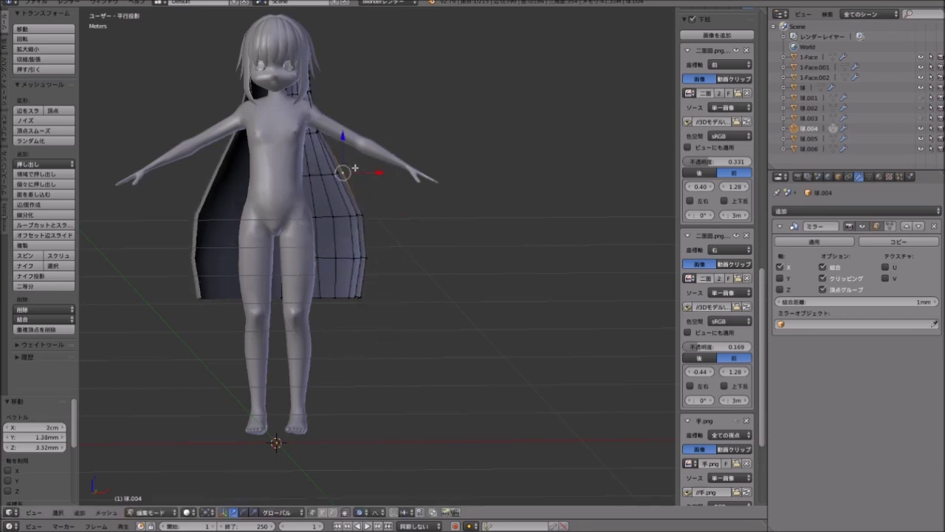
From a side view, move the lower and higher back vertices to push the sheet away.
{"action": "mouse_move", "coordinate": [348, 170]}
{"action": "middle_mouse_down"}
{"action": "mouse_move", "coordinate": [334, 280]}
{"action": "mouse_move", "coordinate": [348, 249]}
{"action": "mouse_move", "coordinate": [337, 236]}
{"action": "middle_mouse_up"}
{"action": "key", "text": "g"}
{"action": "left_click", "coordinate": [325, 254]}
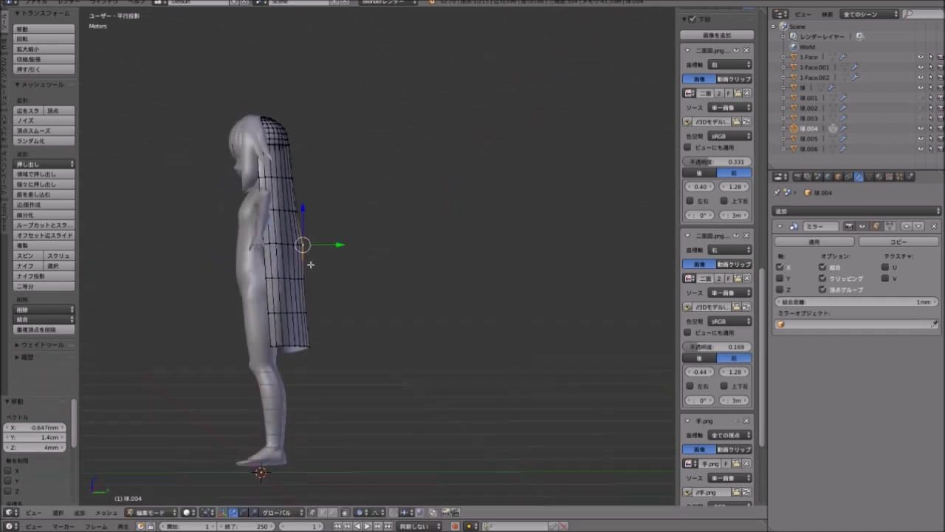
{"action": "right_click", "coordinate": [310, 266]}
{"action": "key", "text": "g"}
{"action": "left_click", "coordinate": [335, 296]}
{"action": "right_click", "coordinate": [302, 210]}
{"action": "key", "text": "g"}
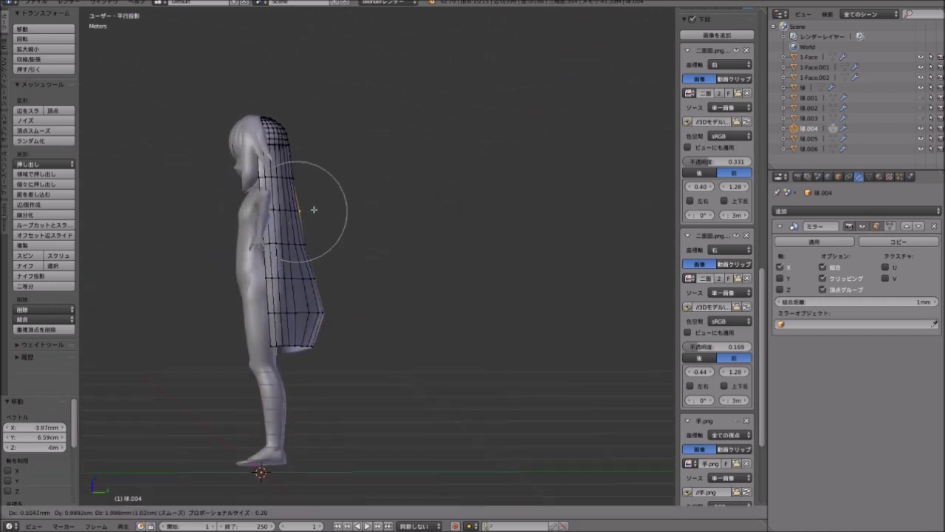
{"action": "left_click", "coordinate": [303, 209]}
Bend the sheet's back curve and refine it from a tilted top view.
{"action": "key", "text": "g"}
{"action": "left_click", "coordinate": [314, 236]}
{"action": "key", "text": "g"}
{"action": "left_click", "coordinate": [335, 299]}
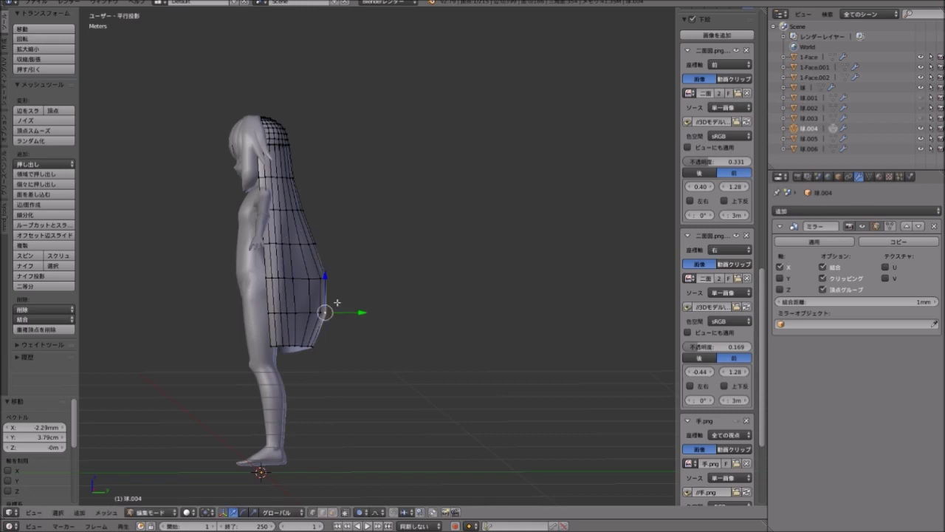
{"action": "mouse_move", "coordinate": [335, 299]}
{"action": "middle_mouse_down"}
{"action": "mouse_move", "coordinate": [283, 308]}
{"action": "mouse_move", "coordinate": [292, 281]}
{"action": "middle_mouse_up"}
{"action": "key", "text": "g"}
{"action": "left_click", "coordinate": [287, 282]}
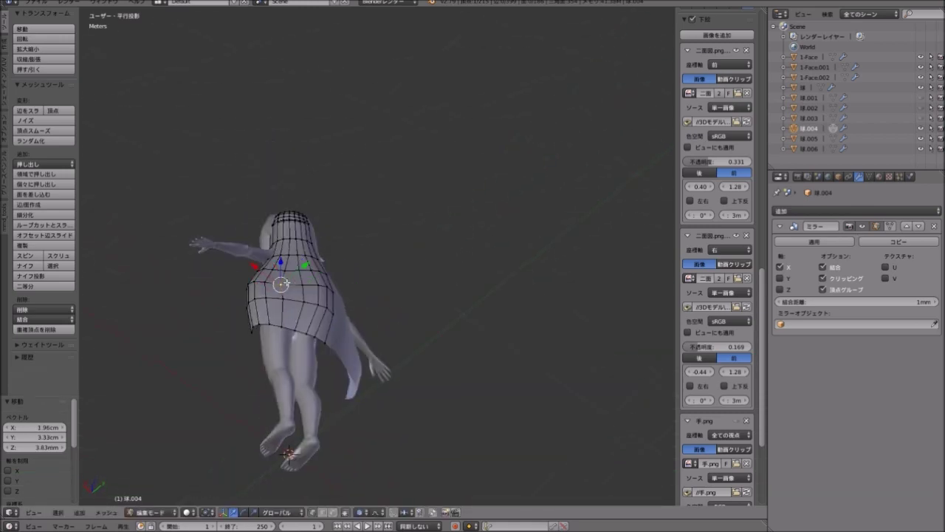
Make two more proportional sheet adjustments, then orbit to face the sheet's back.
{"action": "key", "text": "g"}
{"action": "left_click", "coordinate": [292, 281]}
{"action": "key", "text": "g"}
{"action": "left_click", "coordinate": [291, 281]}
{"action": "mouse_move", "coordinate": [292, 282]}
{"action": "middle_mouse_down"}
{"action": "mouse_move", "coordinate": [231, 362]}
{"action": "mouse_move", "coordinate": [295, 281]}
{"action": "mouse_move", "coordinate": [283, 399]}
{"action": "middle_mouse_up"}
{"action": "scroll", "coordinate": [231, 362], "scroll_direction": "up", "scroll_amount": 4}
{"action": "scroll", "coordinate": [231, 362], "scroll_direction": "down", "scroll_amount": 2}
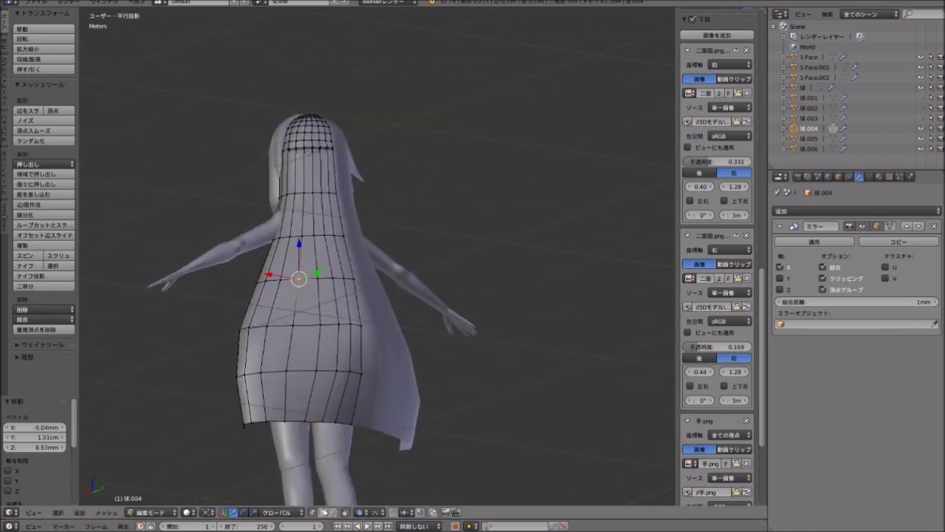
Split the sheet along its centre edge loop, inspect it, then undo the split and earlier edits.
{"action": "left_click", "coordinate": [288, 361], "text": "alt"}
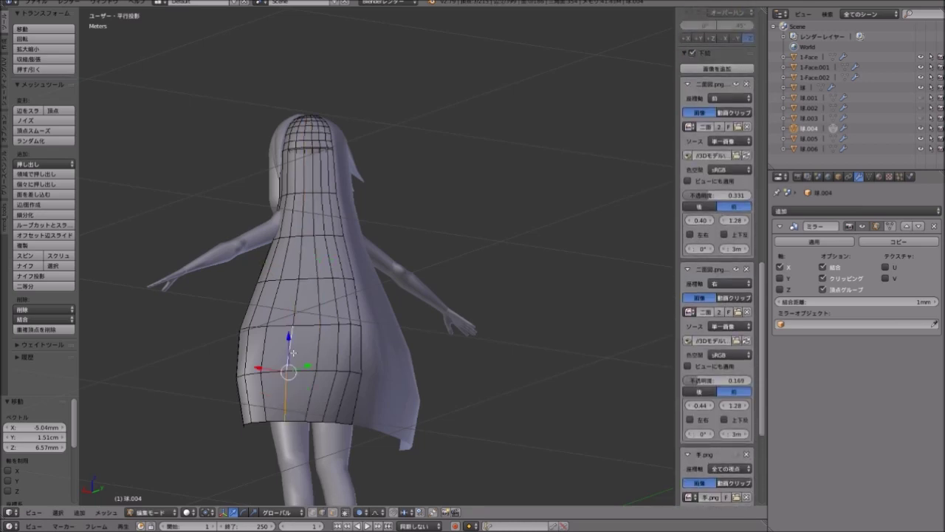
{"action": "key", "text": "g"}
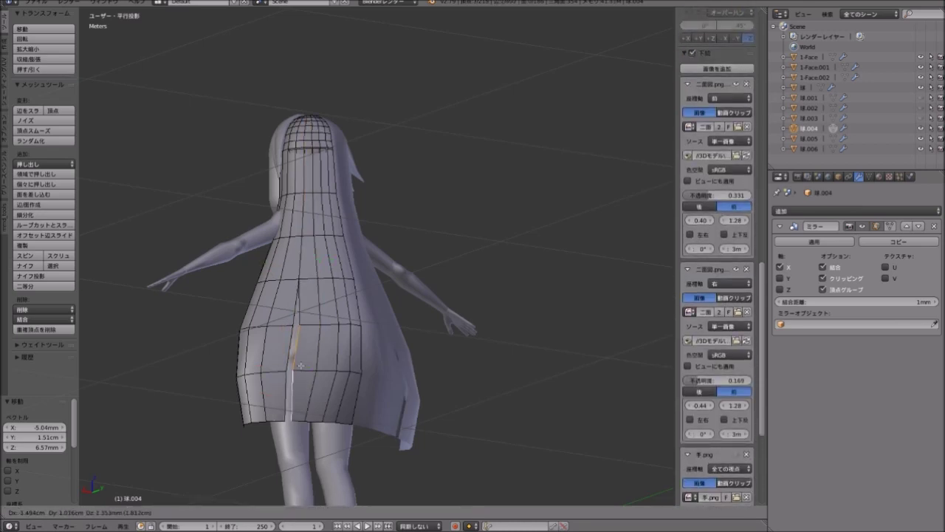
{"action": "left_click", "coordinate": [302, 364]}
{"action": "middle_click_drag", "start_coordinate": [302, 364], "coordinate": [500, 381]}
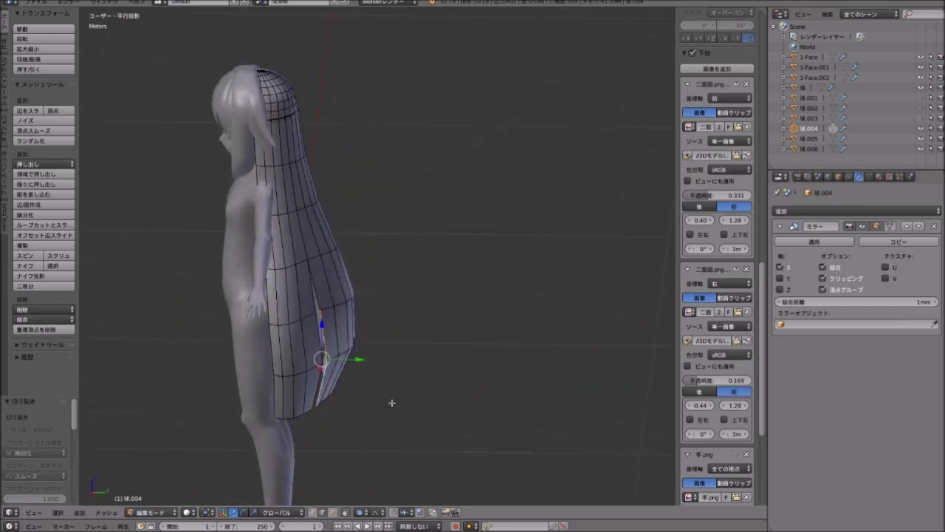
{"action": "mouse_move", "coordinate": [369, 325]}
{"action": "middle_mouse_down"}
{"action": "mouse_move", "coordinate": [394, 293]}
{"action": "mouse_move", "coordinate": [243, 290]}
{"action": "mouse_move", "coordinate": [330, 244]}
{"action": "mouse_move", "coordinate": [415, 310]}
{"action": "mouse_move", "coordinate": [369, 291]}
{"action": "mouse_move", "coordinate": [365, 317]}
{"action": "mouse_move", "coordinate": [334, 325]}
{"action": "middle_mouse_up"}
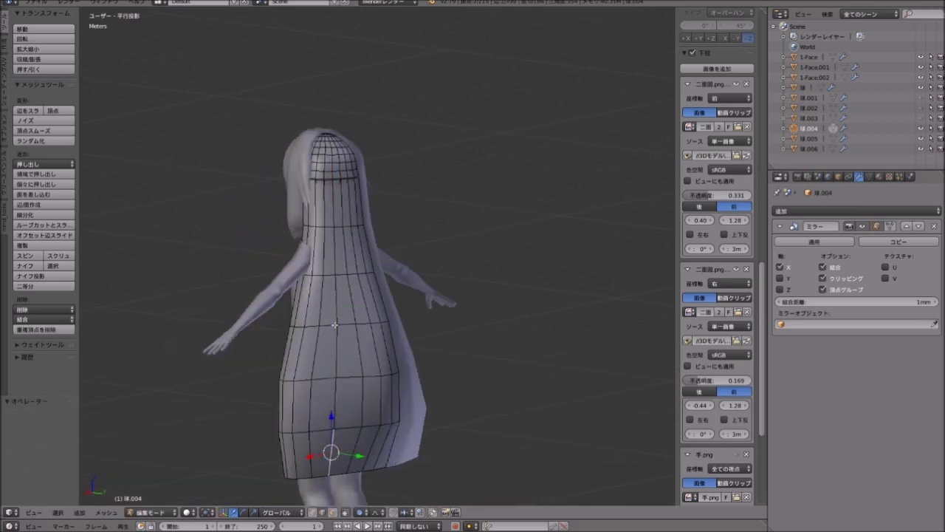
{"action": "key", "text": "ctrl+z"}
{"action": "key", "text": "ctrl+z"}
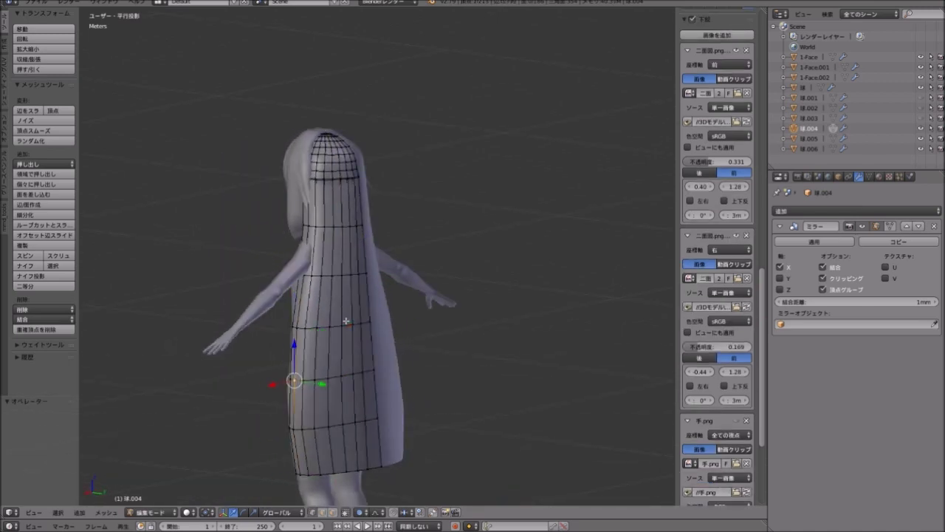
{"action": "key", "text": "ctrl+z"}
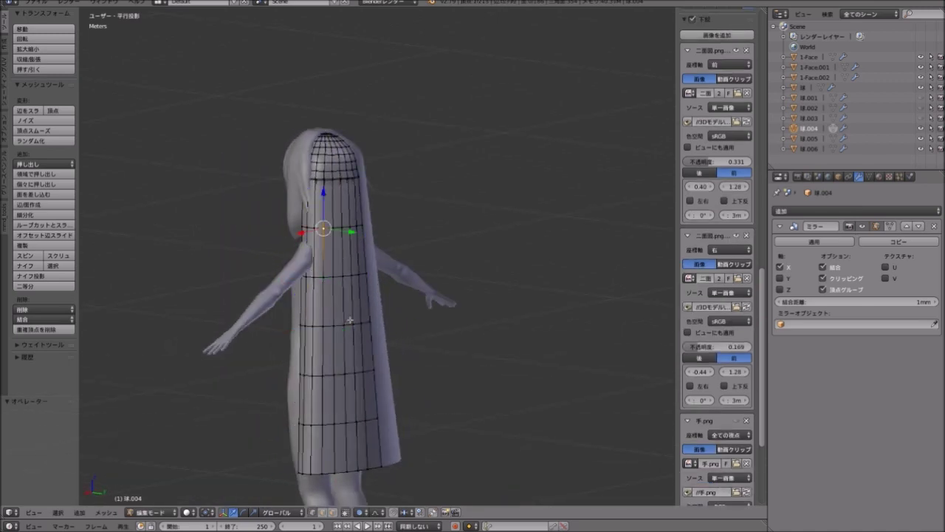
{"action": "key", "text": "ctrl+z"}
{"action": "key", "text": "ctrl+z"}
{"action": "key", "text": "ctrl+z"}
{"action": "key", "text": "ctrl+z"}
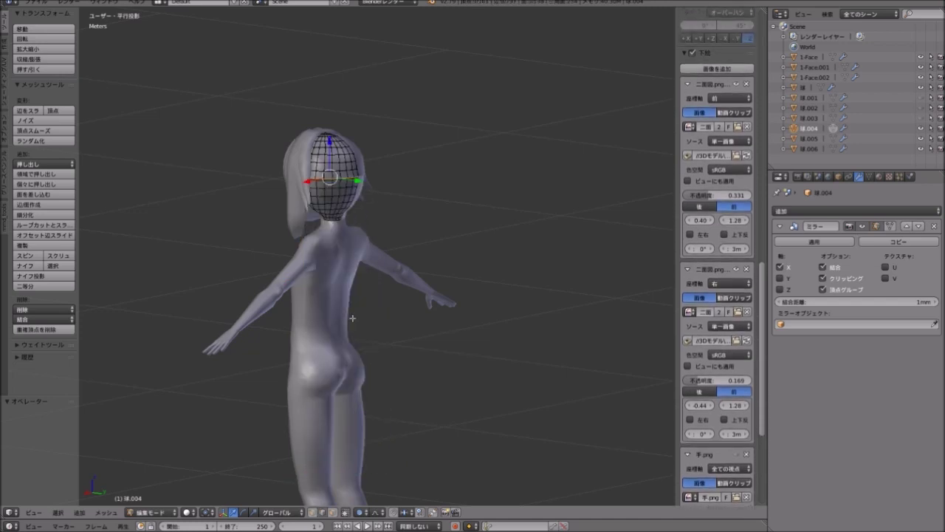
Enable face select mode and zoom in on the top of the head in Right Ortho view.
{"action": "scroll", "coordinate": [306, 266], "scroll_direction": "up", "scroll_amount": 8}
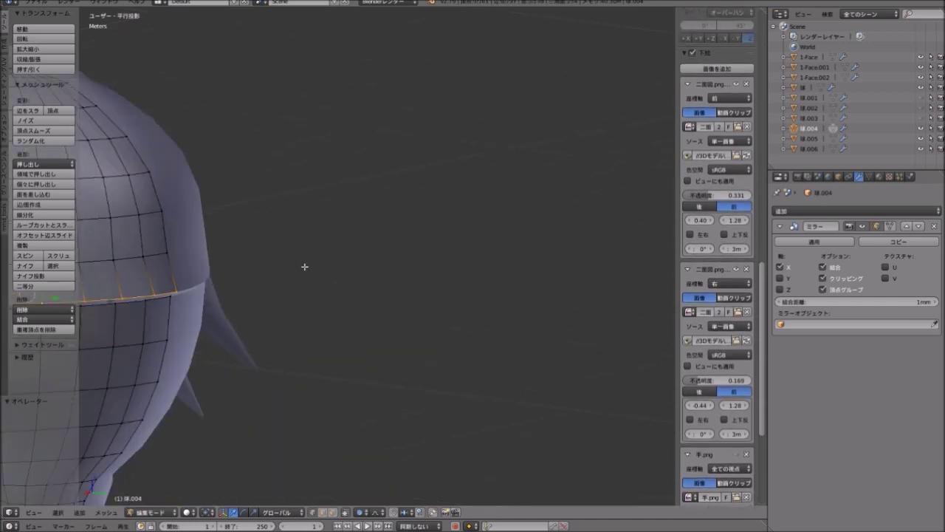
{"action": "mouse_move", "coordinate": [306, 266]}
{"action": "middle_mouse_down", "text": "shift"}
{"action": "mouse_move", "coordinate": [421, 279]}
{"action": "mouse_move", "coordinate": [329, 502]}
{"action": "middle_mouse_up", "text": "shift"}
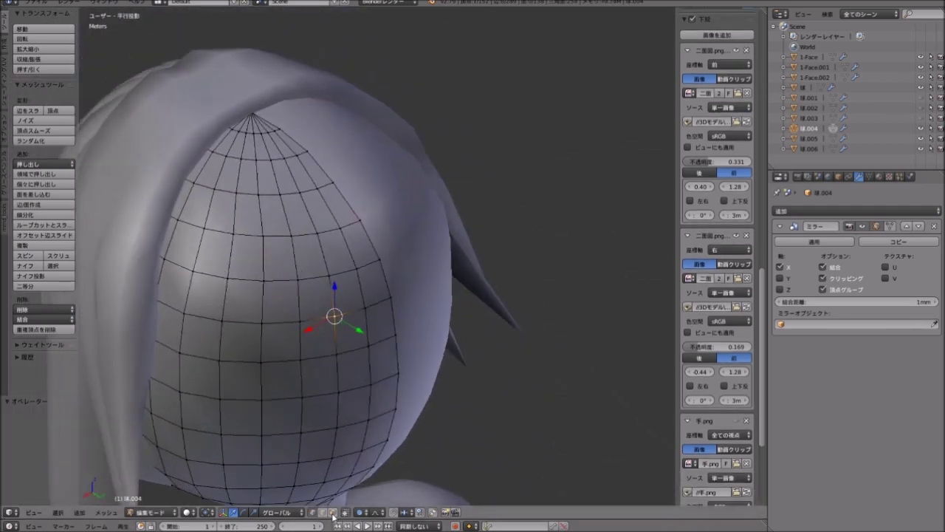
{"action": "left_click", "coordinate": [333, 512]}
{"action": "middle_click_drag", "start_coordinate": [309, 205], "coordinate": [327, 187]}
{"action": "key", "text": "KP_3"}
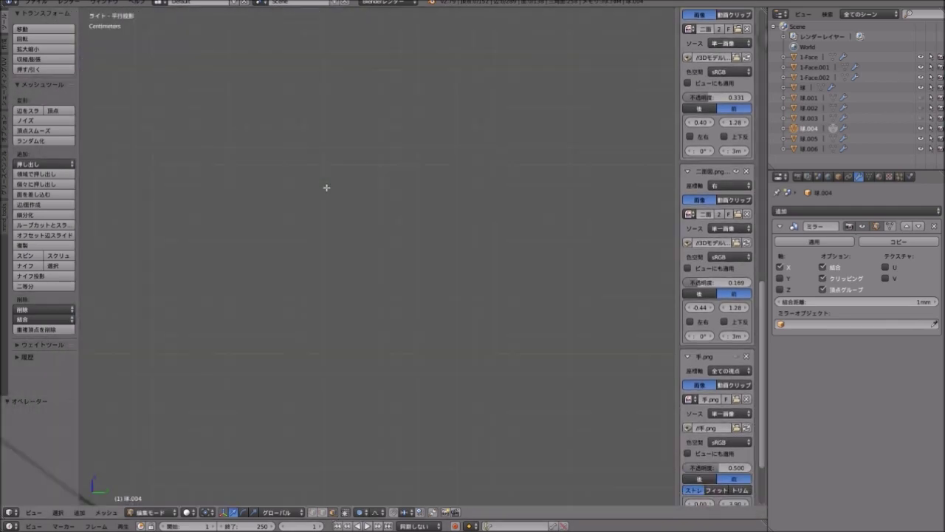
{"action": "scroll", "coordinate": [359, 249], "scroll_direction": "down", "scroll_amount": 3}
{"action": "scroll", "coordinate": [359, 249], "scroll_direction": "down", "scroll_amount": 3}
{"action": "scroll", "coordinate": [342, 253], "scroll_direction": "up", "scroll_amount": 3}
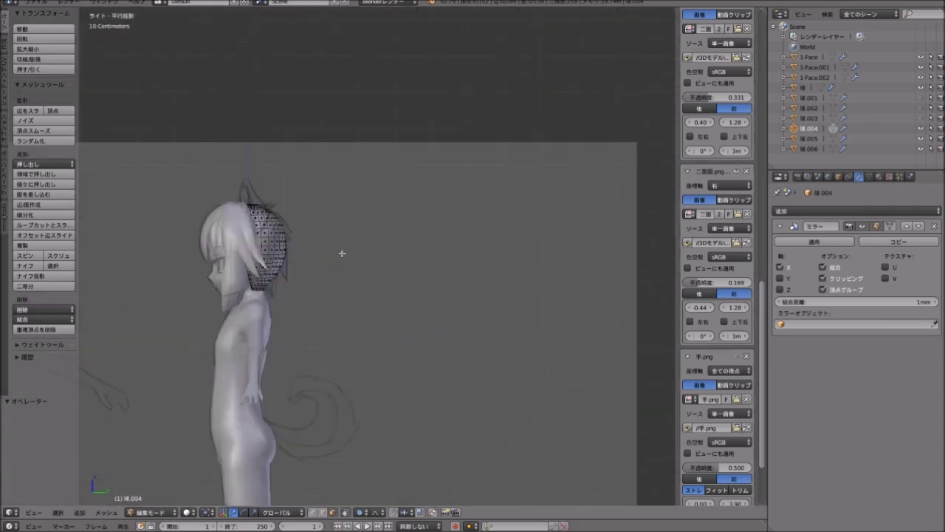
{"action": "scroll", "coordinate": [422, 244], "scroll_direction": "up", "scroll_amount": 3}
{"action": "scroll", "coordinate": [333, 203], "scroll_direction": "up", "scroll_amount": 3}
{"action": "scroll", "coordinate": [327, 200], "scroll_direction": "up", "scroll_amount": 3}
{"action": "scroll", "coordinate": [342, 199], "scroll_direction": "up", "scroll_amount": 2}
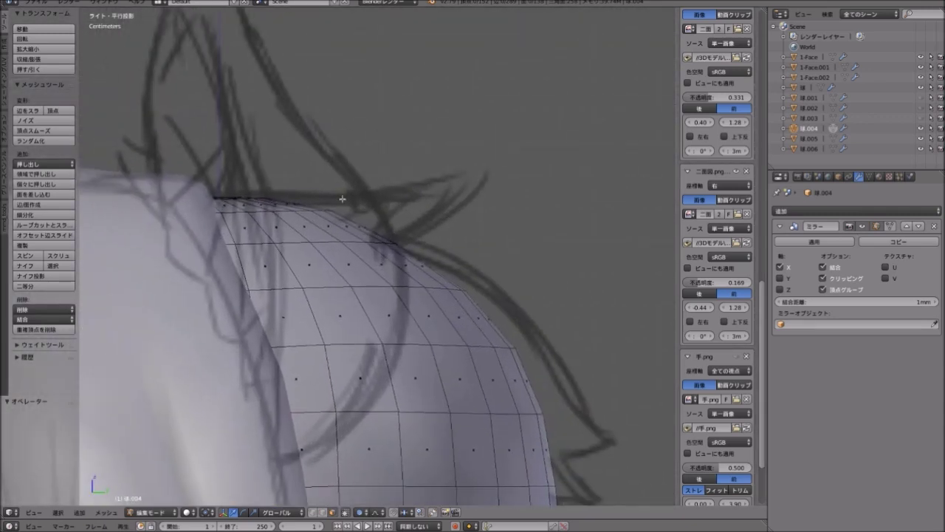
{"action": "scroll", "coordinate": [390, 211], "scroll_direction": "up", "scroll_amount": 1}
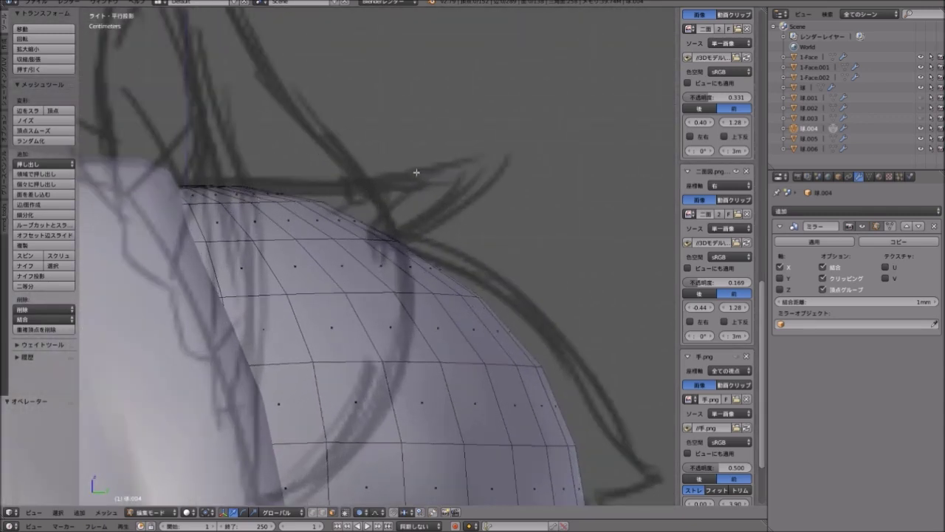
Select two crown faces on dome 髪.004 and extrude them upward 1.78 cm, checking in right view.
{"action": "right_click", "coordinate": [345, 212]}
{"action": "middle_click_drag", "start_coordinate": [345, 212], "coordinate": [324, 166]}
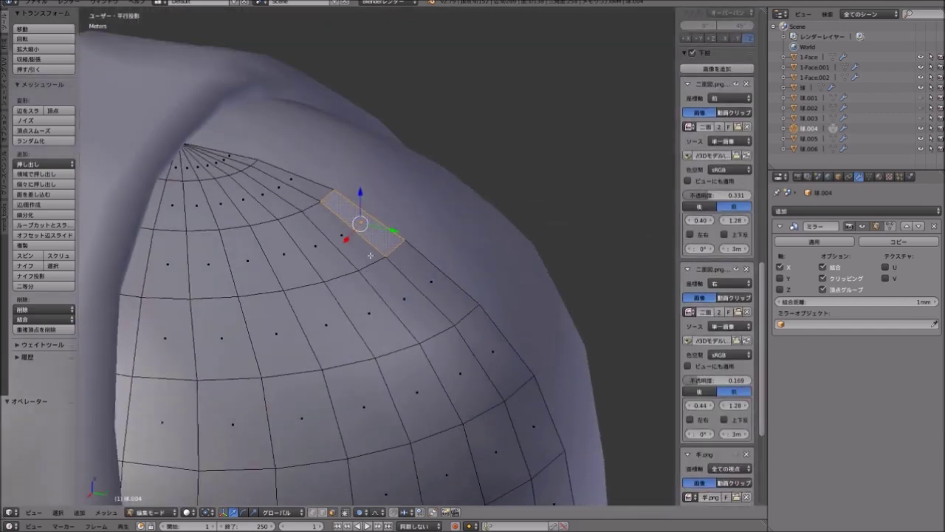
{"action": "right_click", "coordinate": [321, 176]}
{"action": "middle_click_drag", "start_coordinate": [342, 226], "coordinate": [361, 220]}
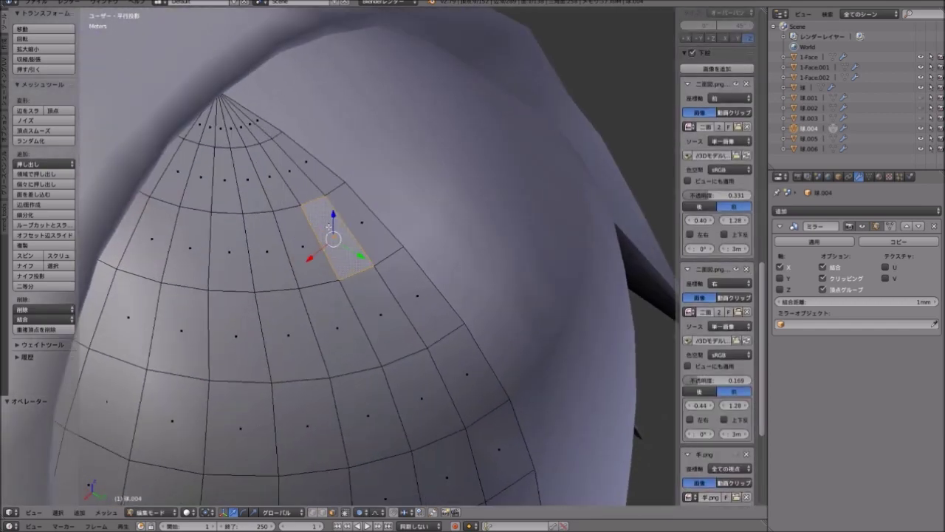
{"action": "scroll", "coordinate": [330, 173], "scroll_direction": "down", "scroll_amount": 3}
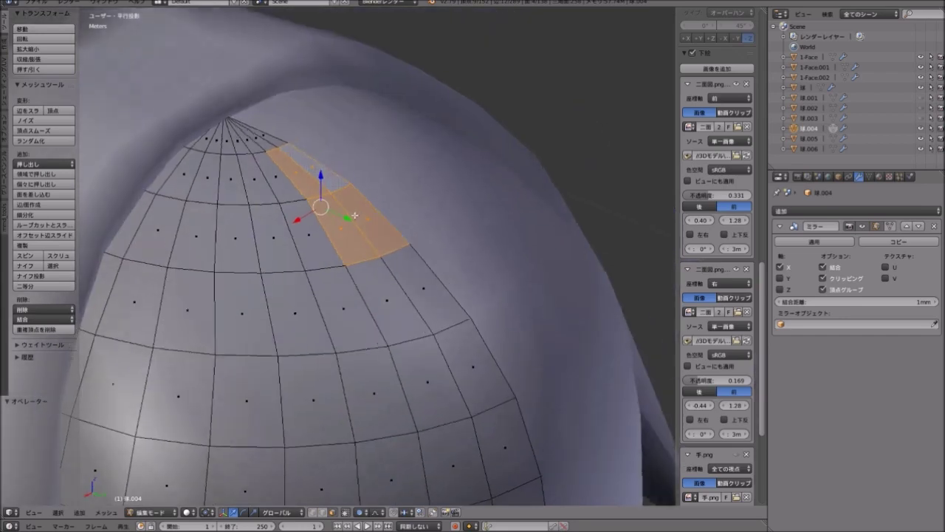
{"action": "mouse_move", "coordinate": [330, 249]}
{"action": "middle_mouse_down"}
{"action": "mouse_move", "coordinate": [374, 218]}
{"action": "mouse_move", "coordinate": [421, 211]}
{"action": "middle_mouse_up"}
{"action": "key", "text": "e"}
{"action": "left_click", "coordinate": [459, 191]}
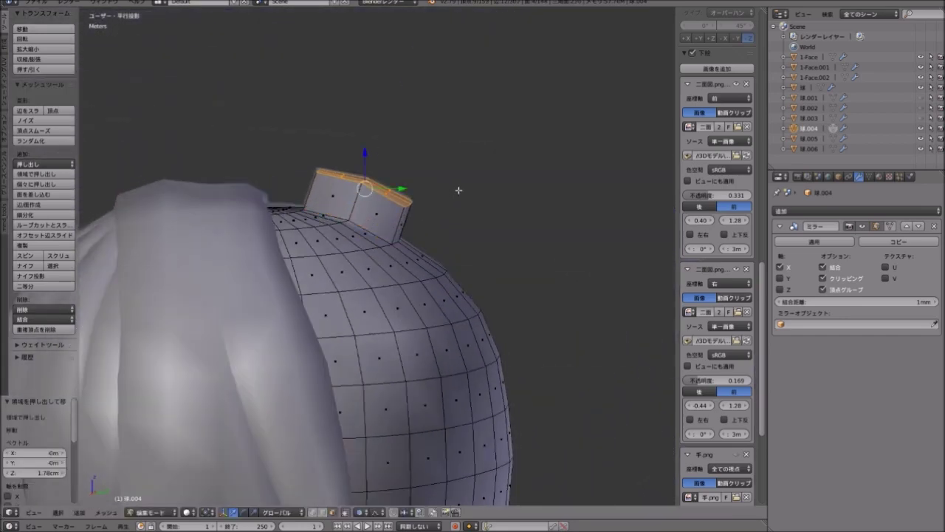
{"action": "middle_click_drag", "start_coordinate": [489, 223], "coordinate": [449, 228]}
{"action": "key", "text": "KP_3"}
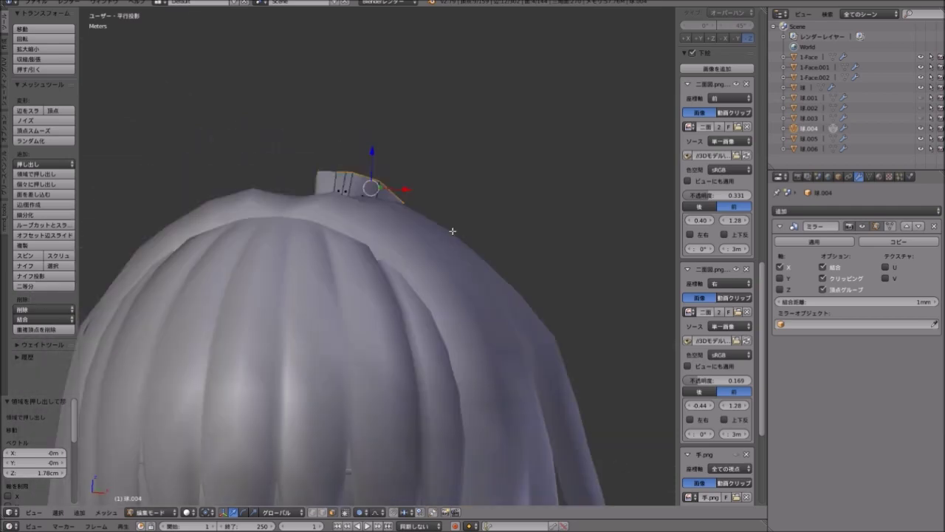
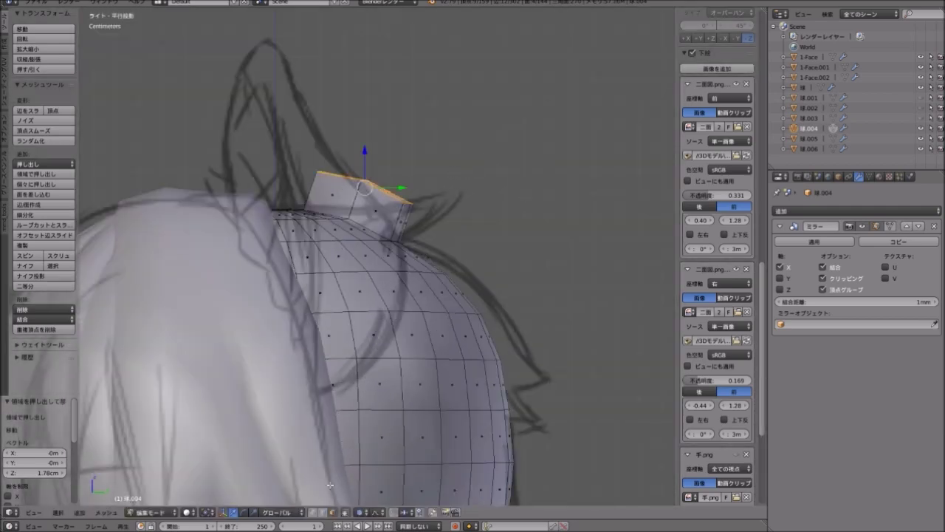
Extrude the crown faces into a spike, shrinking and pulling its tip outward to a point.
{"action": "left_click", "coordinate": [360, 511]}
{"action": "left_click", "coordinate": [372, 498]}
{"action": "key", "text": "s"}
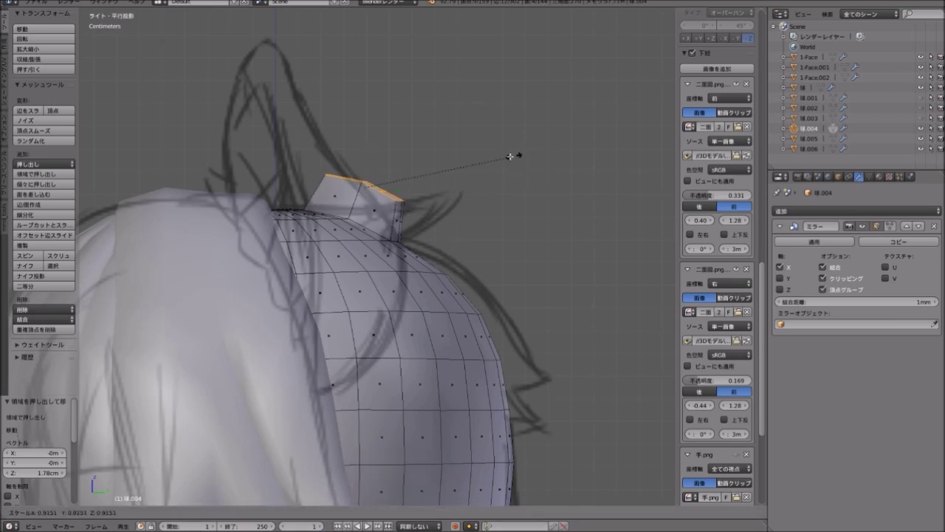
{"action": "left_click", "coordinate": [387, 175]}
{"action": "key", "text": "g"}
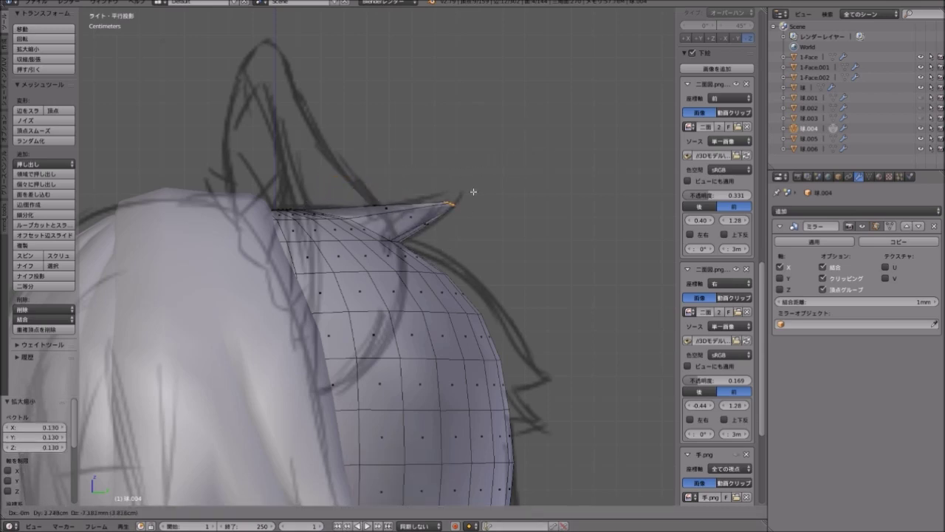
{"action": "left_click", "coordinate": [482, 183]}
{"action": "scroll", "coordinate": [480, 201], "scroll_direction": "up", "scroll_amount": 2}
{"action": "key", "text": "s"}
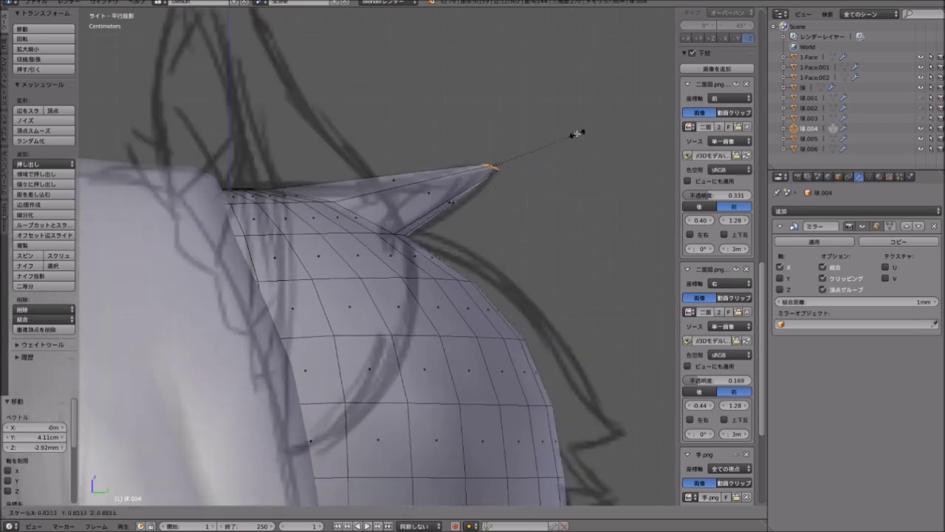
{"action": "left_click", "coordinate": [549, 141]}
{"action": "scroll", "coordinate": [549, 141], "scroll_direction": "up", "scroll_amount": 2}
Add an edge loop across the middle of the spike.
{"action": "key", "text": "ctrl+r"}
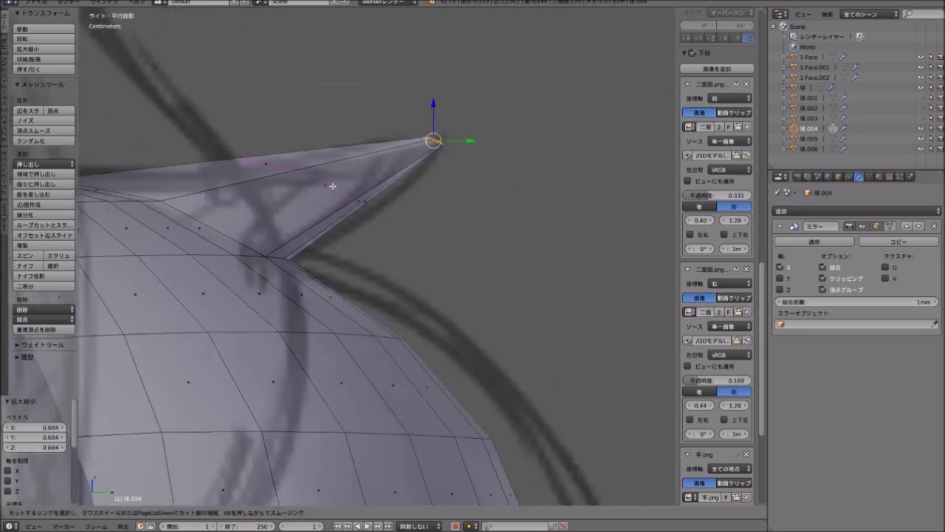
{"action": "left_click", "coordinate": [330, 186]}
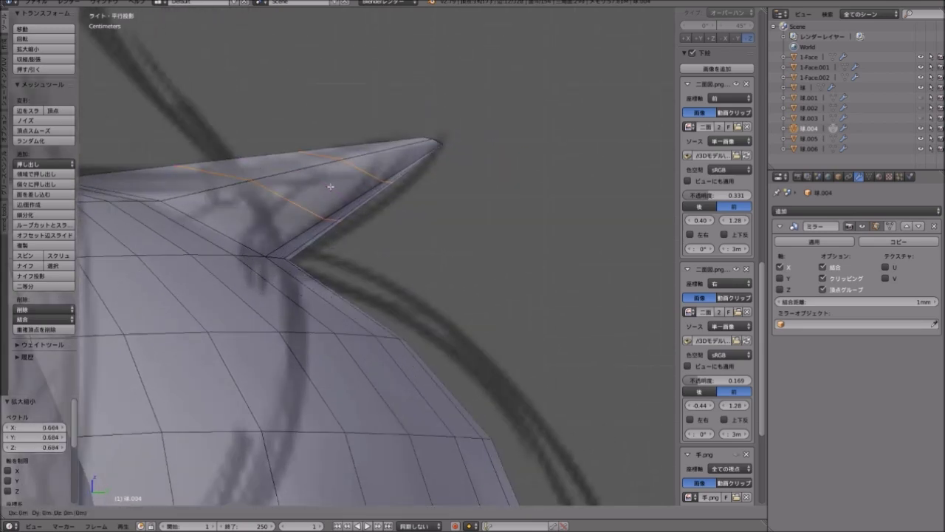
{"action": "left_click", "coordinate": [379, 197]}
{"action": "middle_click_drag", "start_coordinate": [379, 198], "coordinate": [344, 236]}
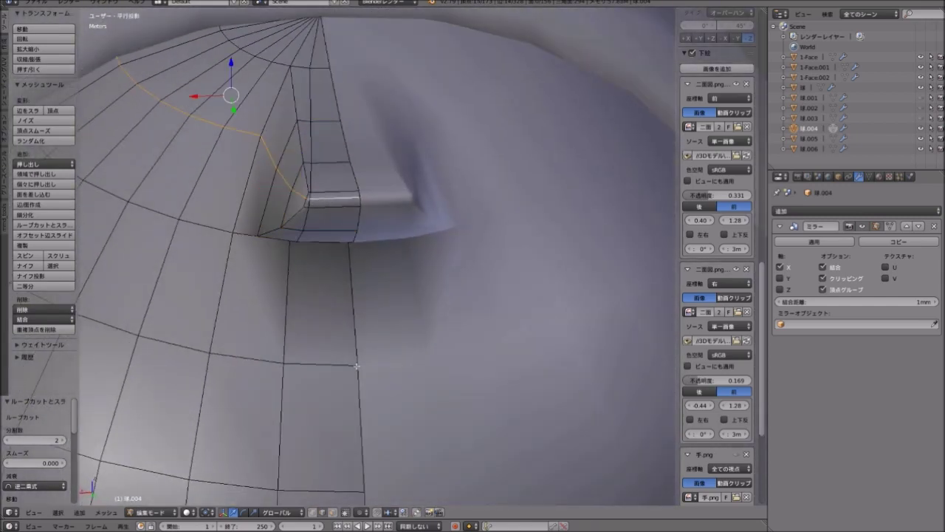
In face select mode, move the spike's base face several times to reshape it.
{"action": "left_click", "coordinate": [333, 512]}
{"action": "left_click", "coordinate": [320, 191]}
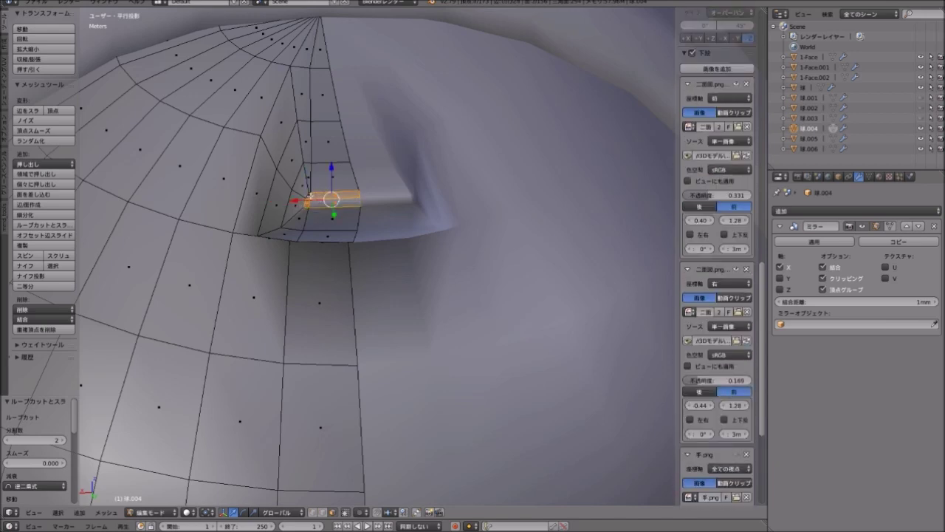
{"action": "key", "text": "g"}
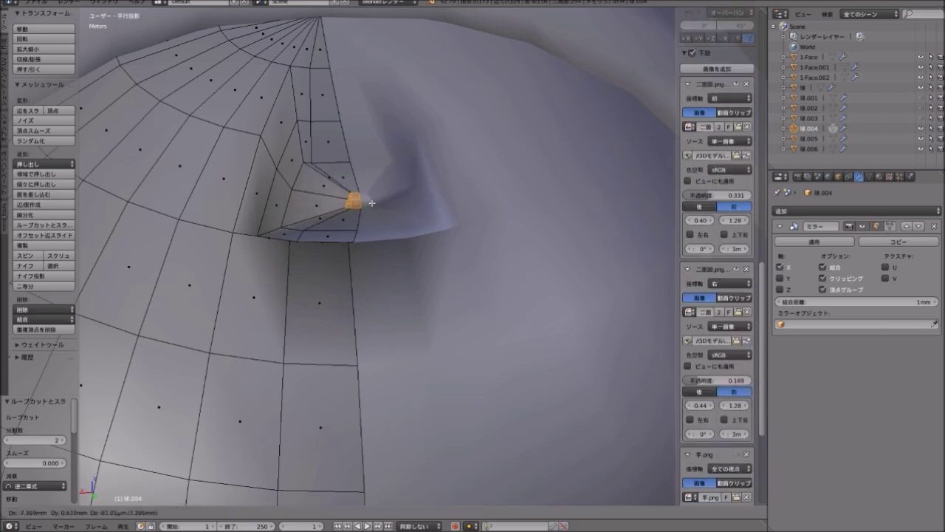
{"action": "left_click", "coordinate": [371, 202]}
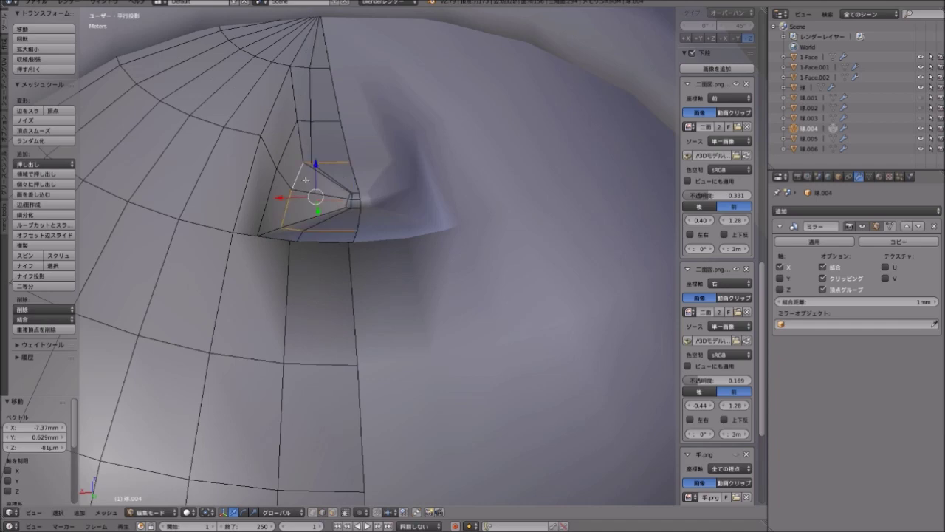
{"action": "key", "text": "g"}
{"action": "left_click", "coordinate": [329, 177]}
{"action": "key", "text": "g"}
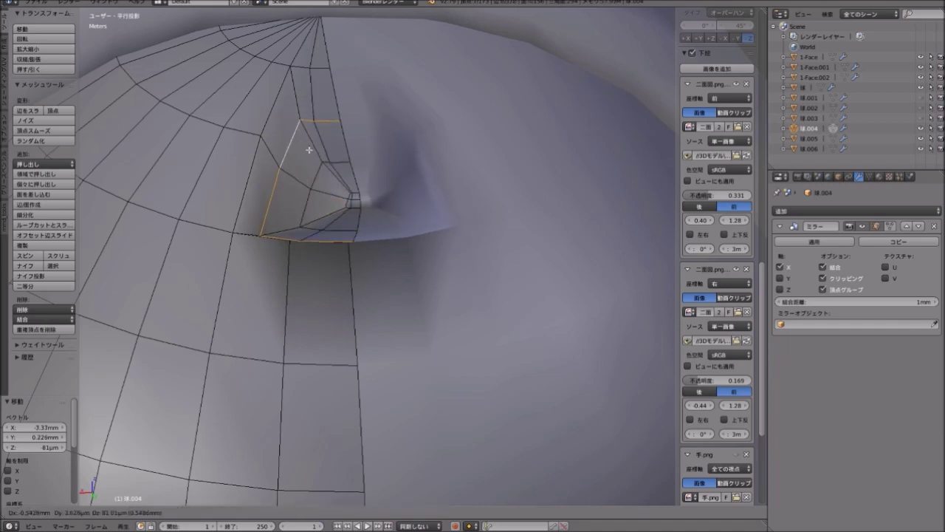
{"action": "left_click", "coordinate": [317, 151]}
{"action": "key", "text": "g"}
{"action": "left_click", "coordinate": [315, 152]}
Orbit, pan and zoom around the head to inspect the first spike from several angles.
{"action": "mouse_move", "coordinate": [314, 151]}
{"action": "middle_mouse_down"}
{"action": "mouse_move", "coordinate": [297, 296]}
{"action": "mouse_move", "coordinate": [418, 308]}
{"action": "mouse_move", "coordinate": [385, 249]}
{"action": "mouse_move", "coordinate": [362, 280]}
{"action": "mouse_move", "coordinate": [422, 257]}
{"action": "mouse_move", "coordinate": [220, 270]}
{"action": "middle_mouse_up"}
{"action": "scroll", "coordinate": [297, 296], "scroll_direction": "down", "scroll_amount": 5}
{"action": "scroll", "coordinate": [362, 280], "scroll_direction": "up", "scroll_amount": 2}
{"action": "scroll", "coordinate": [422, 257], "scroll_direction": "down", "scroll_amount": 2}
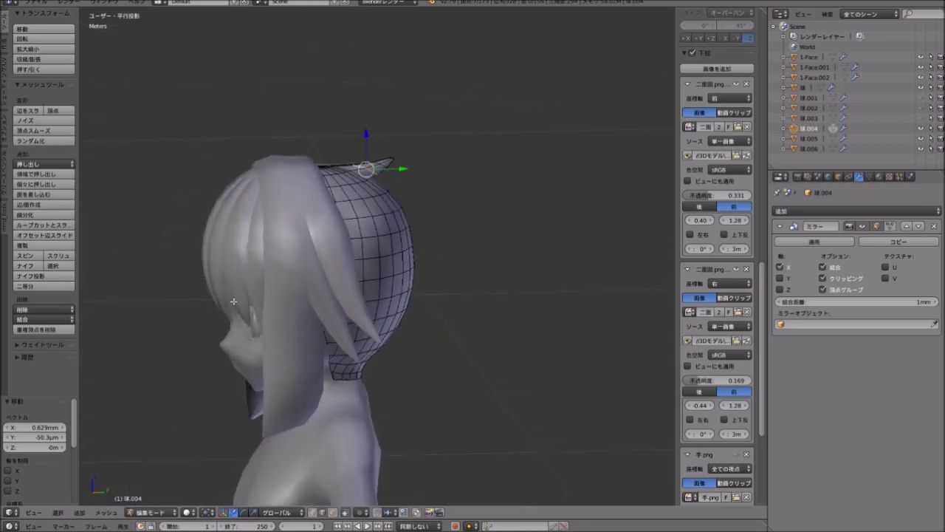
{"action": "middle_click_drag", "start_coordinate": [233, 301], "coordinate": [306, 182]}
{"action": "scroll", "coordinate": [305, 181], "scroll_direction": "up", "scroll_amount": 2}
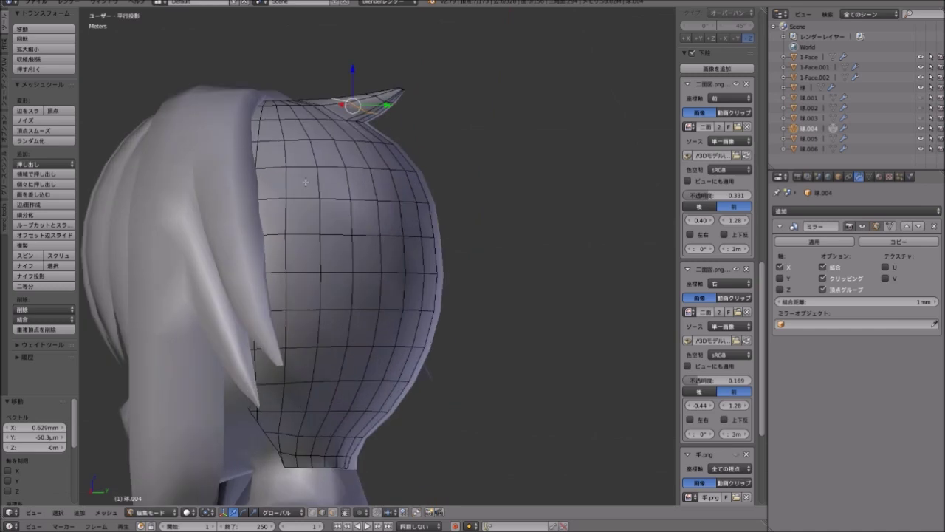
{"action": "scroll", "coordinate": [306, 182], "scroll_direction": "down", "scroll_amount": 2}
{"action": "middle_click_drag", "start_coordinate": [410, 256], "coordinate": [355, 164]}
{"action": "scroll", "coordinate": [355, 164], "scroll_direction": "up", "scroll_amount": 3}
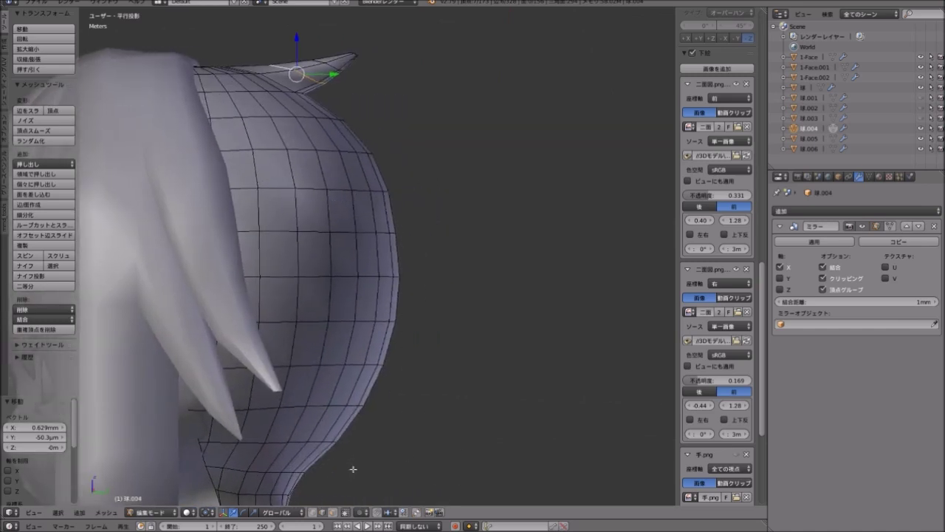
{"action": "mouse_move", "coordinate": [368, 215]}
{"action": "middle_mouse_down", "text": "shift"}
{"action": "mouse_move", "coordinate": [391, 153]}
{"action": "mouse_move", "coordinate": [401, 194]}
{"action": "mouse_move", "coordinate": [371, 169]}
{"action": "mouse_move", "coordinate": [325, 236]}
{"action": "middle_mouse_up", "text": "shift"}
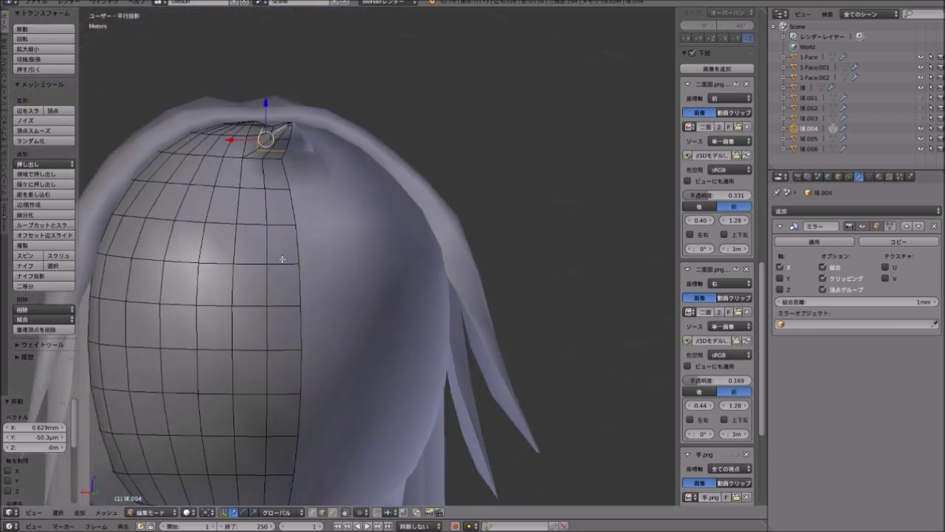
{"action": "mouse_move", "coordinate": [298, 185]}
{"action": "middle_mouse_down"}
{"action": "mouse_move", "coordinate": [248, 93]}
{"action": "mouse_move", "coordinate": [255, 118]}
{"action": "mouse_move", "coordinate": [327, 133]}
{"action": "mouse_move", "coordinate": [346, 160]}
{"action": "mouse_move", "coordinate": [292, 132]}
{"action": "mouse_move", "coordinate": [336, 110]}
{"action": "middle_mouse_up"}
{"action": "scroll", "coordinate": [247, 93], "scroll_direction": "up", "scroll_amount": 2}
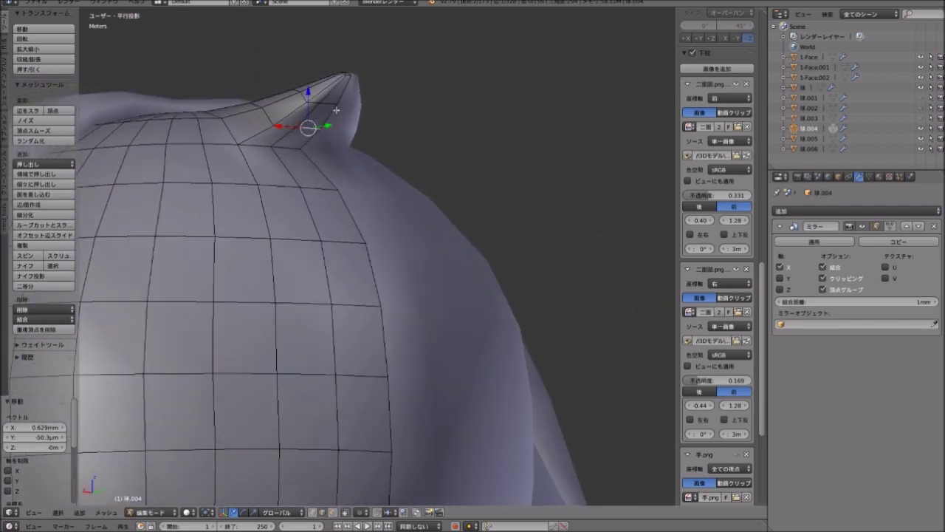
{"action": "scroll", "coordinate": [300, 192], "scroll_direction": "down", "scroll_amount": 4}
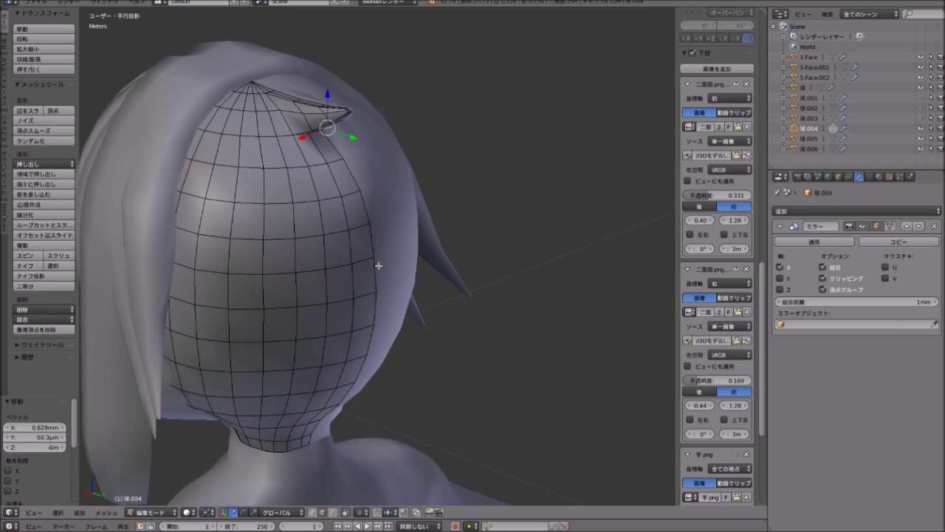
{"action": "mouse_move", "coordinate": [378, 265]}
{"action": "middle_mouse_down"}
{"action": "mouse_move", "coordinate": [359, 254]}
{"action": "mouse_move", "coordinate": [317, 149]}
{"action": "mouse_move", "coordinate": [279, 101]}
{"action": "middle_mouse_up"}
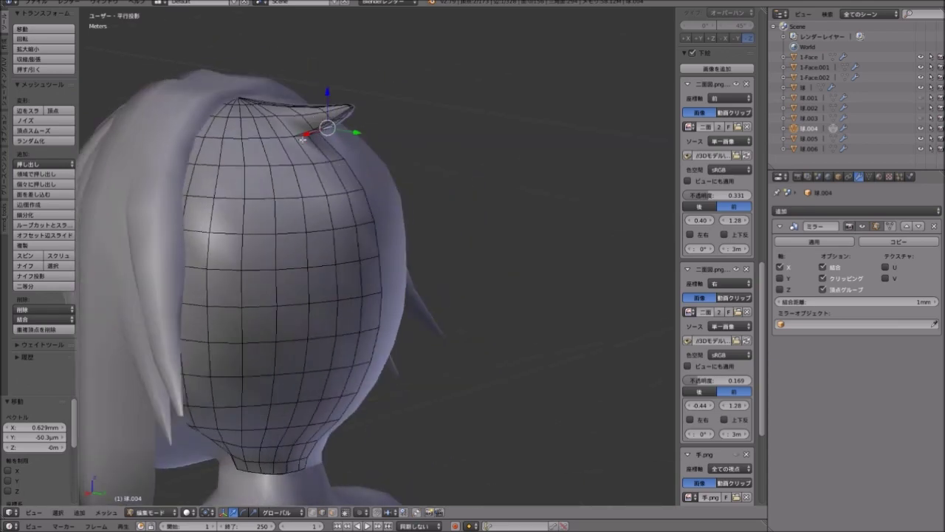
{"action": "mouse_move", "coordinate": [318, 134]}
{"action": "middle_mouse_down"}
{"action": "mouse_move", "coordinate": [310, 170]}
{"action": "mouse_move", "coordinate": [295, 177]}
{"action": "middle_mouse_up"}
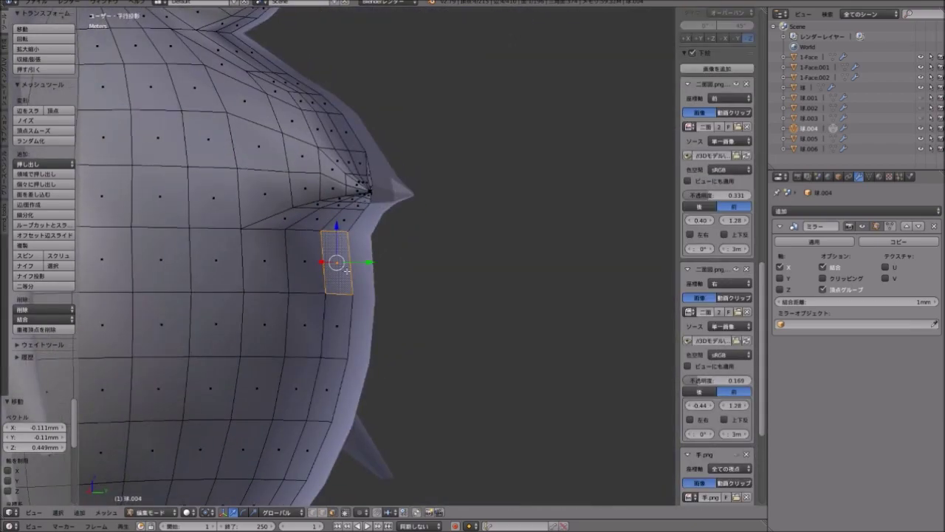
In Right Ortho view, move the selected vertex and frame the hair against the sketch.
{"action": "key", "text": "KP_3"}
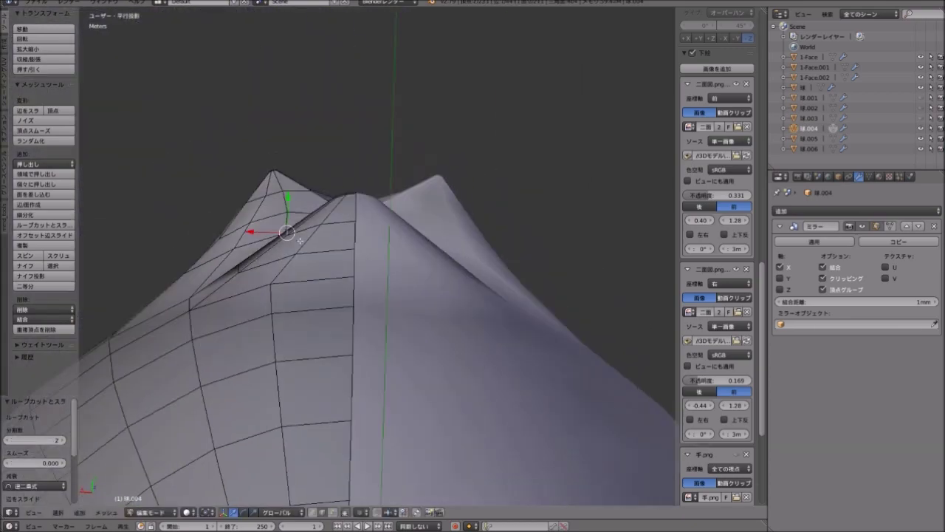
{"action": "middle_click_drag", "start_coordinate": [301, 240], "coordinate": [325, 215]}
{"action": "scroll", "coordinate": [325, 214], "scroll_direction": "up", "scroll_amount": 5}
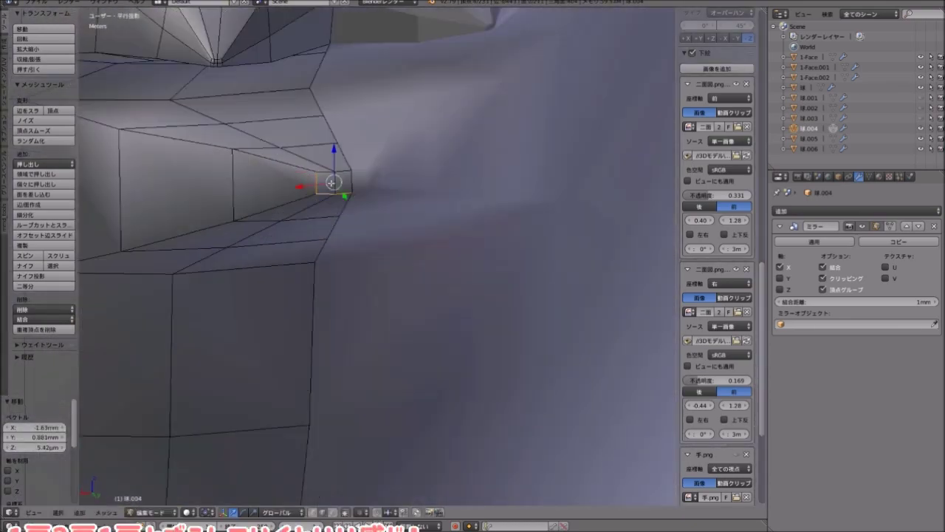
{"action": "scroll", "coordinate": [333, 182], "scroll_direction": "down", "scroll_amount": 5}
{"action": "key", "text": "g"}
{"action": "scroll", "coordinate": [326, 222], "scroll_direction": "down", "scroll_amount": 5}
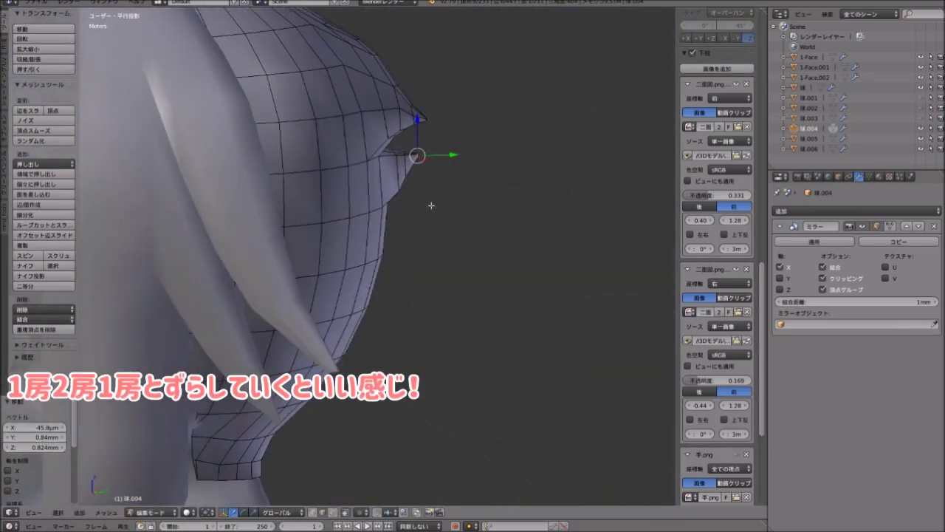
{"action": "key", "text": "KP_3"}
{"action": "middle_click_drag", "start_coordinate": [431, 204], "coordinate": [369, 259]}
Extrude a new spike at the lower back and scale its edge loop down.
{"action": "key", "text": "KP_3"}
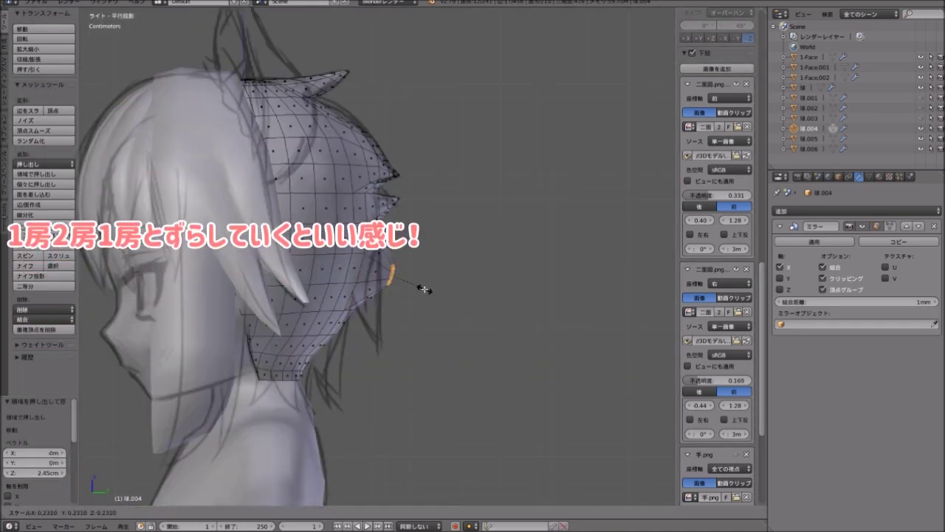
{"action": "right_click", "coordinate": [356, 324], "text": "alt"}
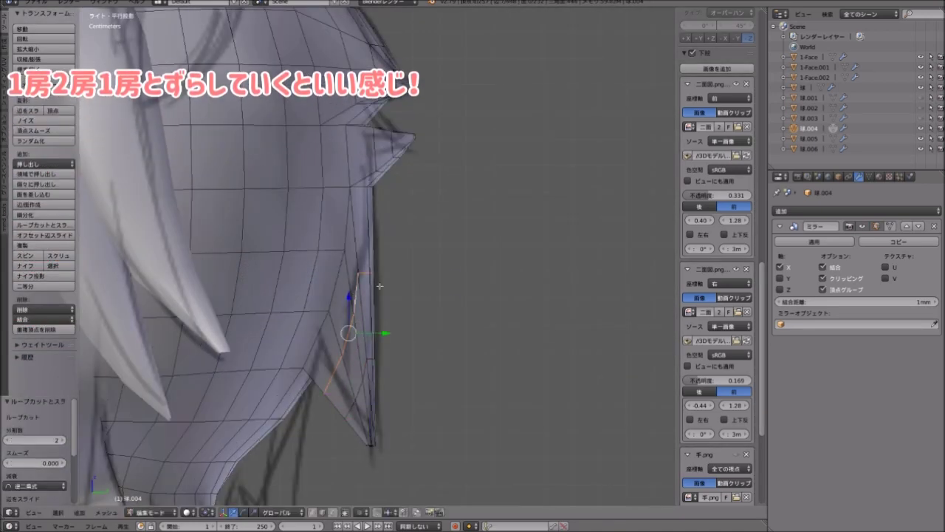
{"action": "key", "text": "s"}
{"action": "left_click", "coordinate": [399, 348]}
Reposition a stray vertex beside the face, then view the back of the head.
{"action": "key", "text": "KP_1"}
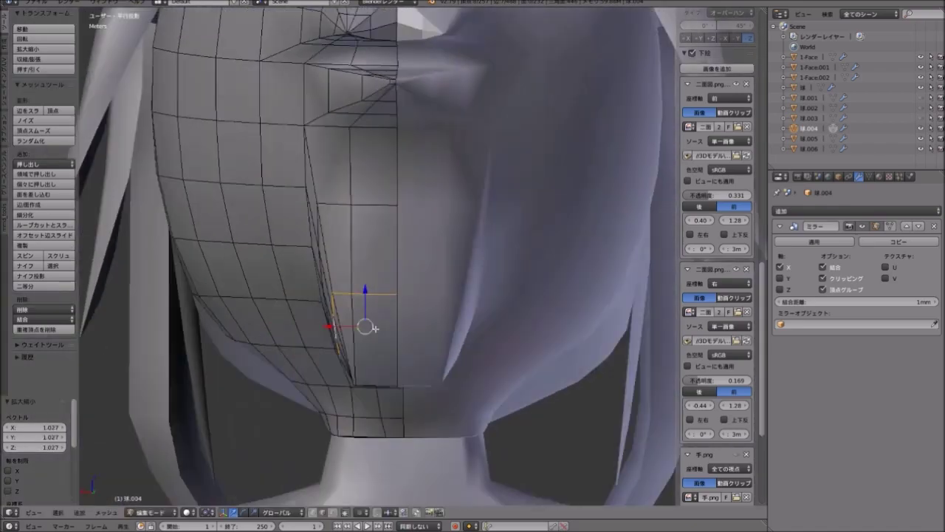
{"action": "middle_click_drag", "start_coordinate": [399, 347], "coordinate": [355, 281]}
{"action": "scroll", "coordinate": [354, 281], "scroll_direction": "up", "scroll_amount": 3}
{"action": "right_click", "coordinate": [338, 248]}
{"action": "right_click", "coordinate": [382, 249]}
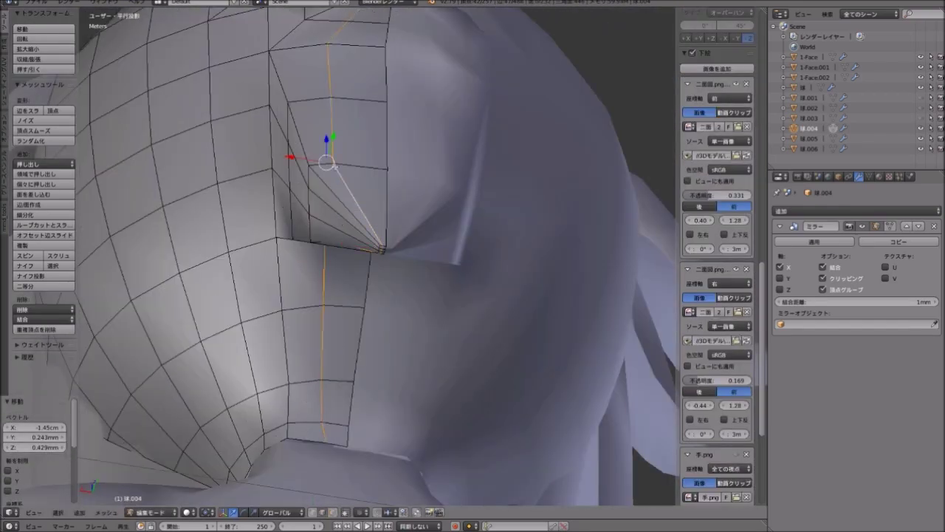
{"action": "left_click", "coordinate": [382, 249]}
{"action": "scroll", "coordinate": [382, 249], "scroll_direction": "down", "scroll_amount": 5}
{"action": "mouse_move", "coordinate": [370, 316]}
{"action": "middle_mouse_down"}
{"action": "mouse_move", "coordinate": [438, 251]}
{"action": "mouse_move", "coordinate": [320, 242]}
{"action": "middle_mouse_up"}
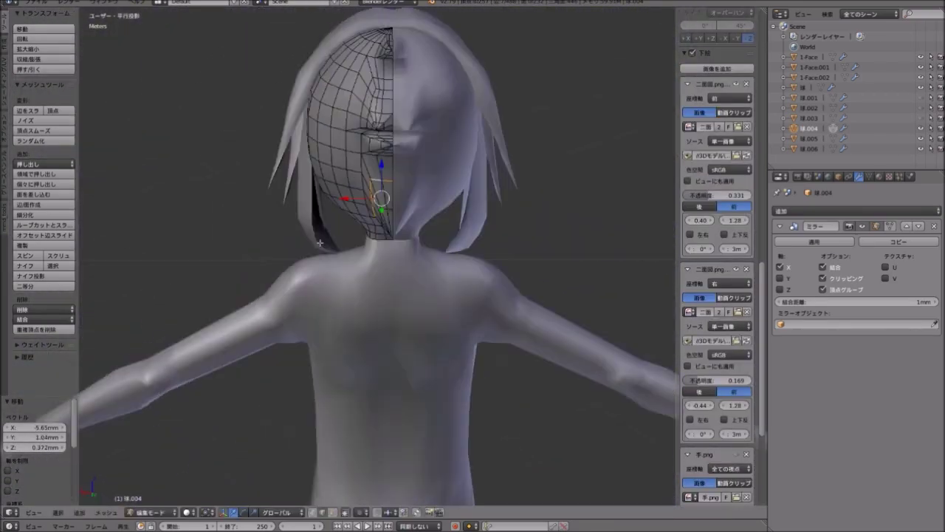
{"action": "key", "text": "KP_3"}
{"action": "scroll", "coordinate": [480, 335], "scroll_direction": "up", "scroll_amount": 4}
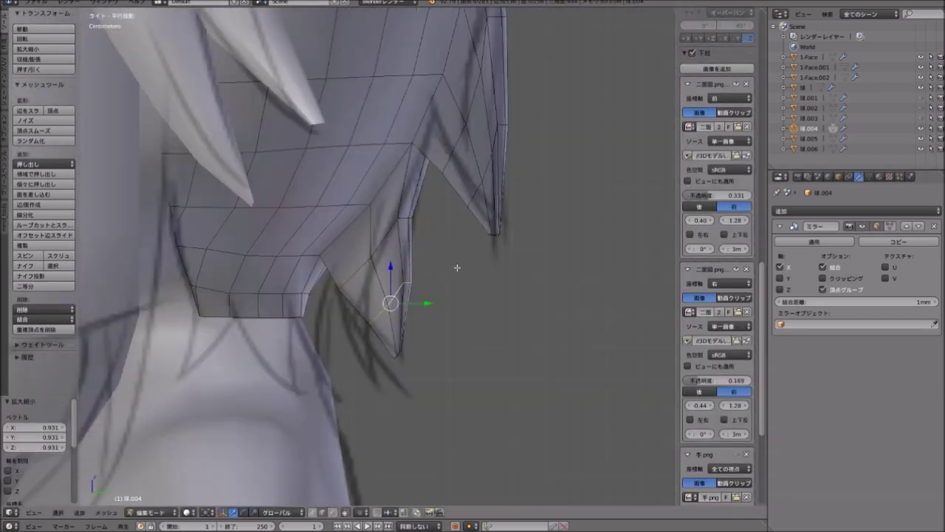
{"action": "mouse_move", "coordinate": [457, 268]}
{"action": "middle_mouse_down"}
{"action": "mouse_move", "coordinate": [270, 197]}
{"action": "mouse_move", "coordinate": [317, 221]}
{"action": "middle_mouse_up"}
{"action": "scroll", "coordinate": [362, 236], "scroll_direction": "up", "scroll_amount": 3}
Add an edge loop beside the spike and shift its vertices.
{"action": "key", "text": "g"}
{"action": "left_click", "coordinate": [355, 226]}
{"action": "key", "text": "ctrl+r"}
{"action": "left_click", "coordinate": [347, 220]}
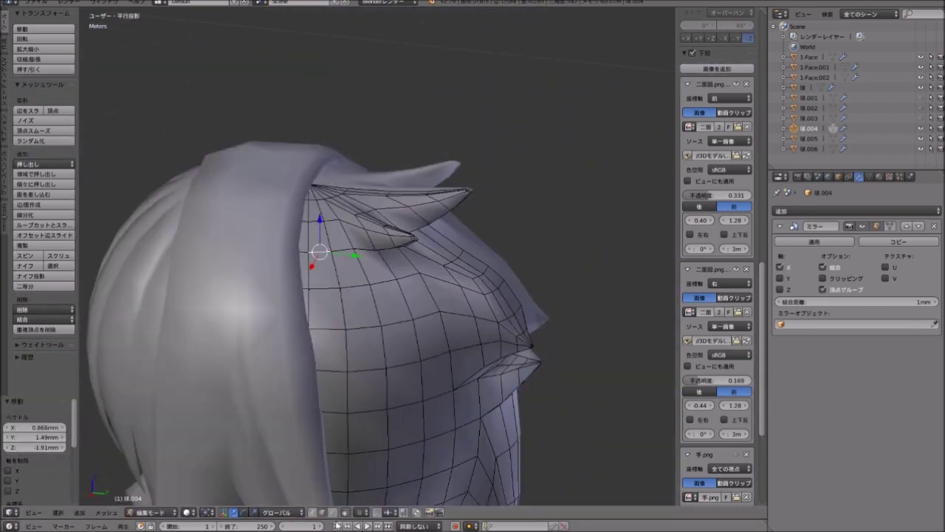
{"action": "scroll", "coordinate": [323, 290], "scroll_direction": "up", "scroll_amount": 3}
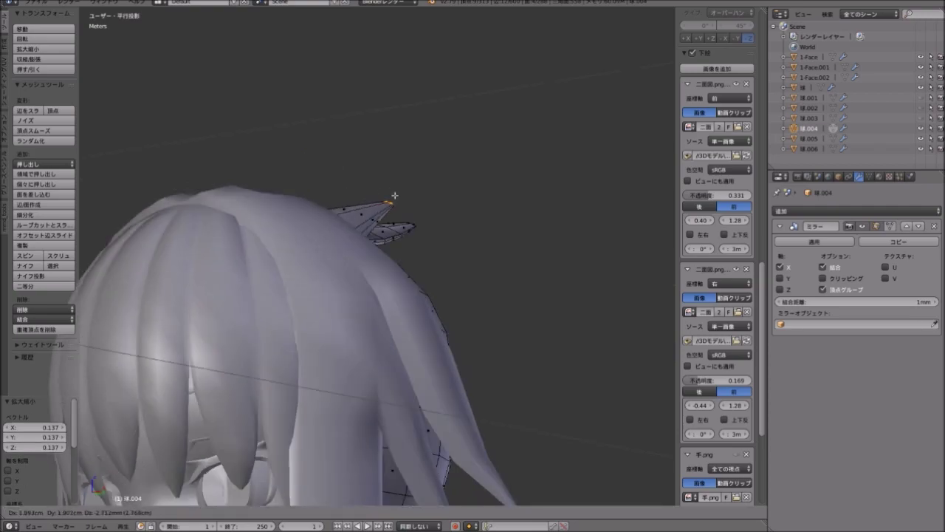
{"action": "left_click", "coordinate": [394, 195]}
{"action": "middle_click_drag", "start_coordinate": [395, 195], "coordinate": [384, 227]}
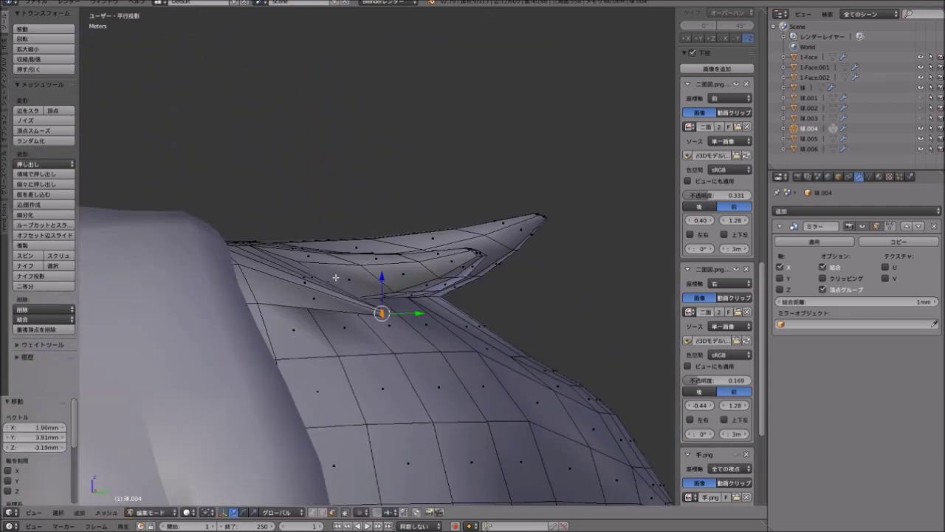
{"action": "left_click", "coordinate": [311, 286]}
{"action": "mouse_move", "coordinate": [311, 285]}
{"action": "middle_mouse_down"}
{"action": "mouse_move", "coordinate": [245, 288]}
{"action": "mouse_move", "coordinate": [460, 321]}
{"action": "middle_mouse_up"}
Rotate the spike to a new angle and move it into position.
{"action": "key", "text": "r"}
{"action": "left_click", "coordinate": [591, 274]}
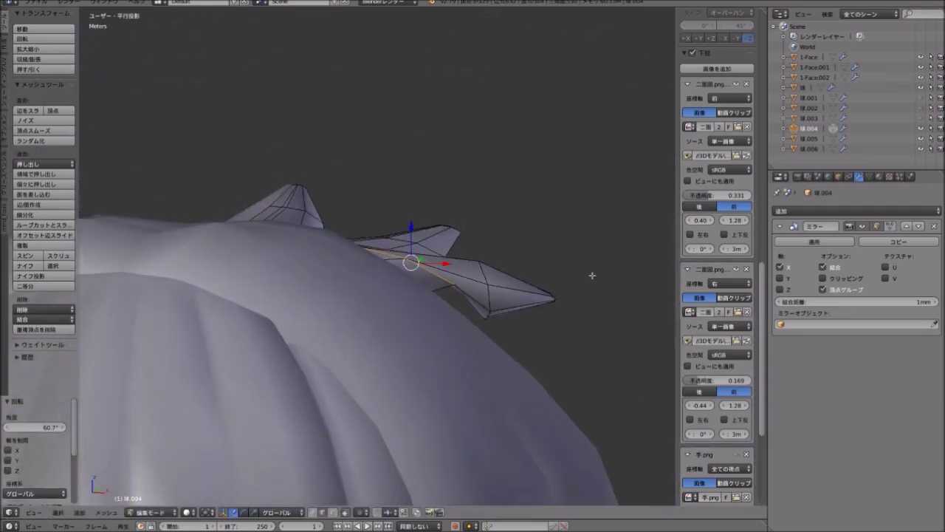
{"action": "mouse_move", "coordinate": [591, 274]}
{"action": "middle_mouse_down"}
{"action": "mouse_move", "coordinate": [493, 267]}
{"action": "mouse_move", "coordinate": [355, 288]}
{"action": "mouse_move", "coordinate": [370, 296]}
{"action": "mouse_move", "coordinate": [280, 243]}
{"action": "mouse_move", "coordinate": [306, 260]}
{"action": "mouse_move", "coordinate": [274, 254]}
{"action": "mouse_move", "coordinate": [268, 148]}
{"action": "mouse_move", "coordinate": [333, 251]}
{"action": "middle_mouse_up"}
{"action": "key", "text": "g"}
{"action": "left_click", "coordinate": [273, 241]}
{"action": "key", "text": "g"}
{"action": "left_click", "coordinate": [274, 255]}
{"action": "key", "text": "g"}
{"action": "left_click", "coordinate": [303, 153]}
Show the hair's mesh data properties and undo the last change while inspecting the front.
{"action": "scroll", "coordinate": [343, 263], "scroll_direction": "down", "scroll_amount": 4}
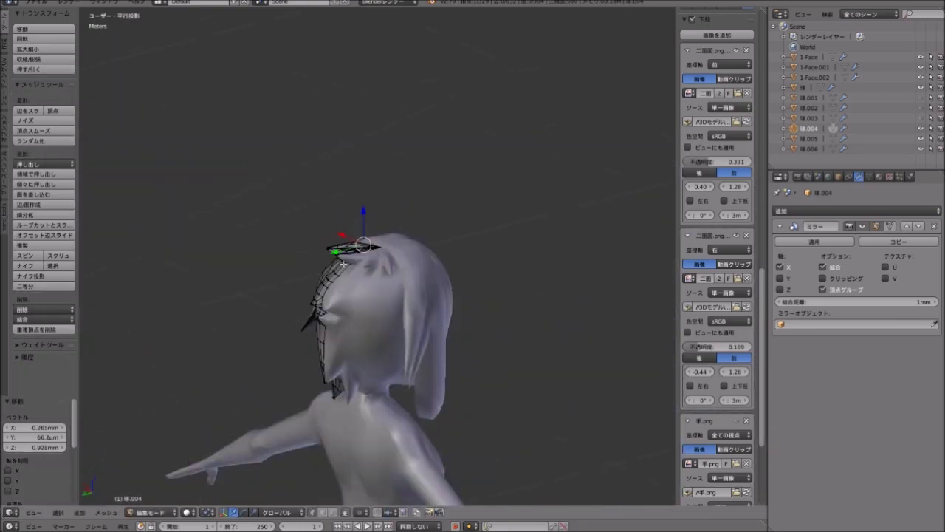
{"action": "middle_click_drag", "start_coordinate": [418, 295], "coordinate": [384, 281]}
{"action": "scroll", "coordinate": [384, 281], "scroll_direction": "up", "scroll_amount": 5}
{"action": "left_click", "coordinate": [869, 176]}
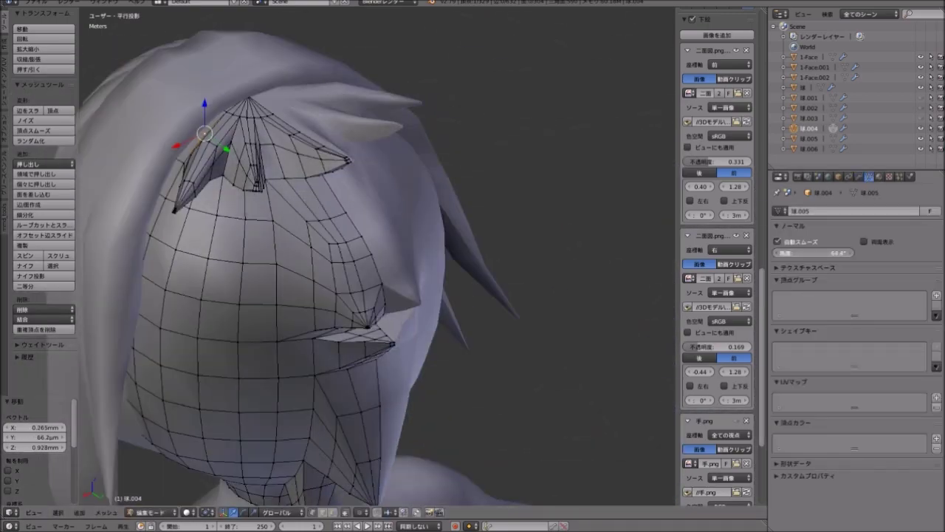
{"action": "mouse_move", "coordinate": [332, 258]}
{"action": "middle_mouse_down"}
{"action": "mouse_move", "coordinate": [299, 168]}
{"action": "mouse_move", "coordinate": [481, 184]}
{"action": "middle_mouse_up"}
{"action": "scroll", "coordinate": [482, 183], "scroll_direction": "down", "scroll_amount": 3}
{"action": "middle_click_drag", "start_coordinate": [380, 212], "coordinate": [318, 263]}
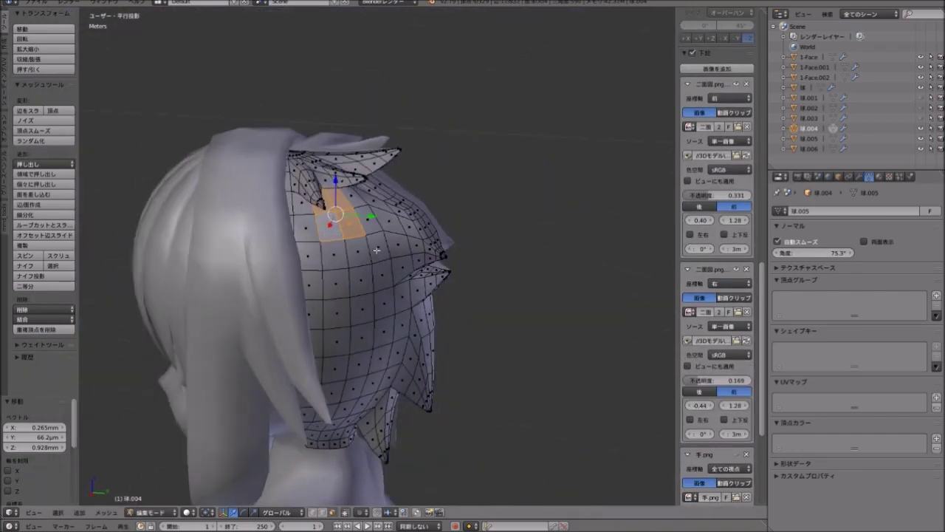
{"action": "key", "text": "ctrl+z"}
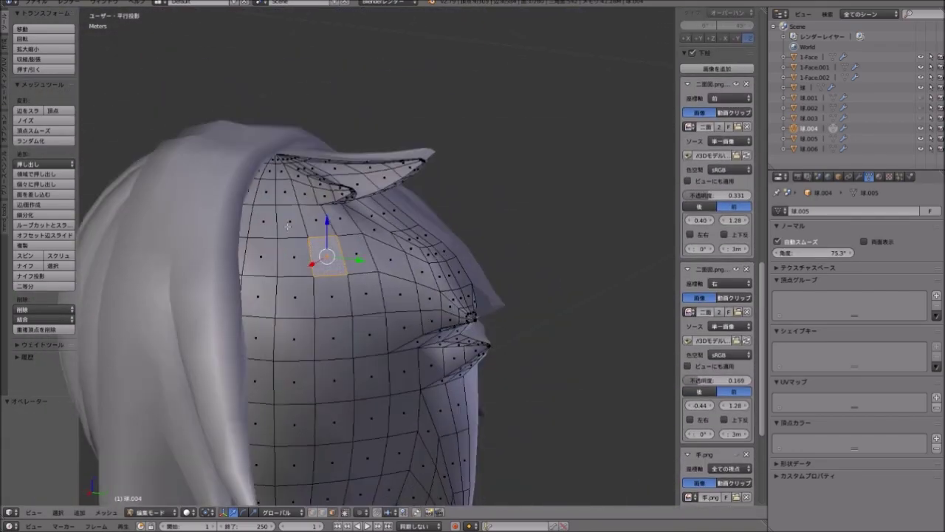
{"action": "middle_click_drag", "start_coordinate": [348, 284], "coordinate": [407, 265]}
{"action": "middle_click_drag", "start_coordinate": [357, 212], "coordinate": [428, 295]}
Cut three edge loops across the hair, nudge a vertex, and select the front strand's faces.
{"action": "key", "text": "ctrl+r"}
{"action": "mouse_move", "coordinate": [280, 291]}
{"action": "middle_mouse_down"}
{"action": "mouse_move", "coordinate": [318, 266]}
{"action": "mouse_move", "coordinate": [339, 214]}
{"action": "middle_mouse_up"}
{"action": "left_click", "coordinate": [310, 280]}
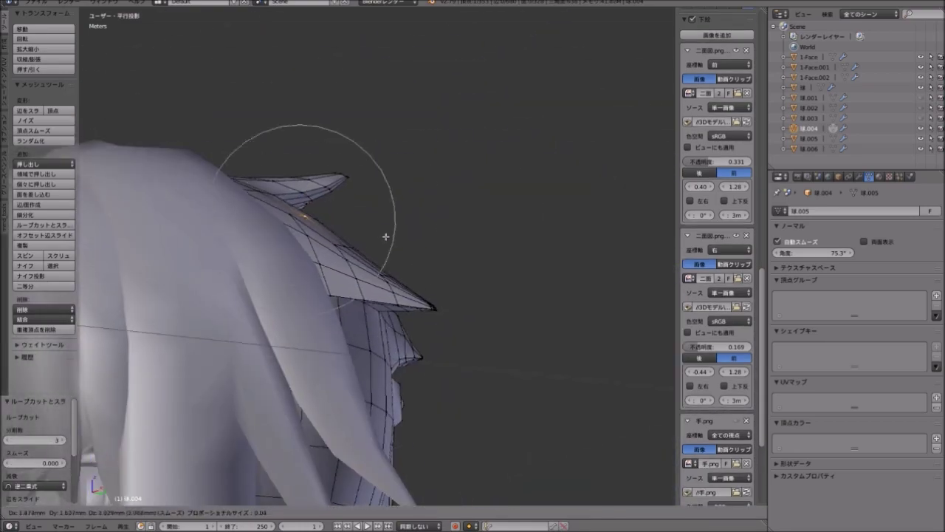
{"action": "left_click_drag", "start_coordinate": [339, 214], "coordinate": [317, 214]}
{"action": "mouse_move", "coordinate": [317, 214]}
{"action": "middle_mouse_down"}
{"action": "mouse_move", "coordinate": [317, 253]}
{"action": "mouse_move", "coordinate": [368, 259]}
{"action": "mouse_move", "coordinate": [494, 175]}
{"action": "mouse_move", "coordinate": [332, 245]}
{"action": "middle_mouse_up"}
{"action": "scroll", "coordinate": [332, 244], "scroll_direction": "up", "scroll_amount": 3}
{"action": "left_click", "coordinate": [310, 251]}
{"action": "middle_click_drag", "start_coordinate": [263, 268], "coordinate": [255, 273]}
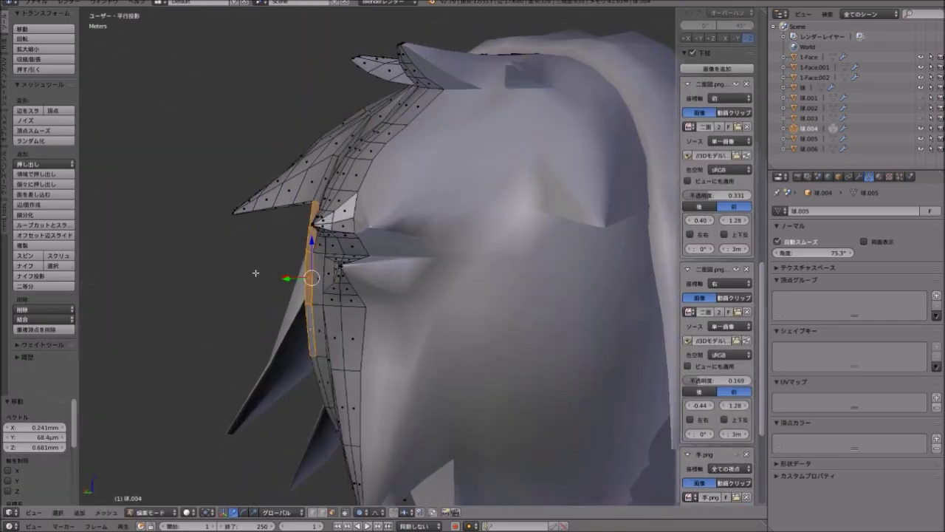
{"action": "mouse_move", "coordinate": [279, 412]}
{"action": "middle_mouse_down"}
{"action": "mouse_move", "coordinate": [310, 332]}
{"action": "mouse_move", "coordinate": [281, 336]}
{"action": "mouse_move", "coordinate": [318, 325]}
{"action": "middle_mouse_up"}
{"action": "scroll", "coordinate": [317, 295], "scroll_direction": "up", "scroll_amount": 3}
Add an edge loop to the strand, move its vertices, and scale the lock's edge 1.162×.
{"action": "key", "text": "ctrl+r"}
{"action": "mouse_move", "coordinate": [318, 255]}
{"action": "middle_mouse_down"}
{"action": "mouse_move", "coordinate": [327, 221]}
{"action": "mouse_move", "coordinate": [316, 264]}
{"action": "middle_mouse_up"}
{"action": "key", "text": "g"}
{"action": "left_click", "coordinate": [316, 211]}
{"action": "mouse_move", "coordinate": [316, 212]}
{"action": "middle_mouse_down"}
{"action": "mouse_move", "coordinate": [450, 311]}
{"action": "mouse_move", "coordinate": [350, 251]}
{"action": "middle_mouse_up"}
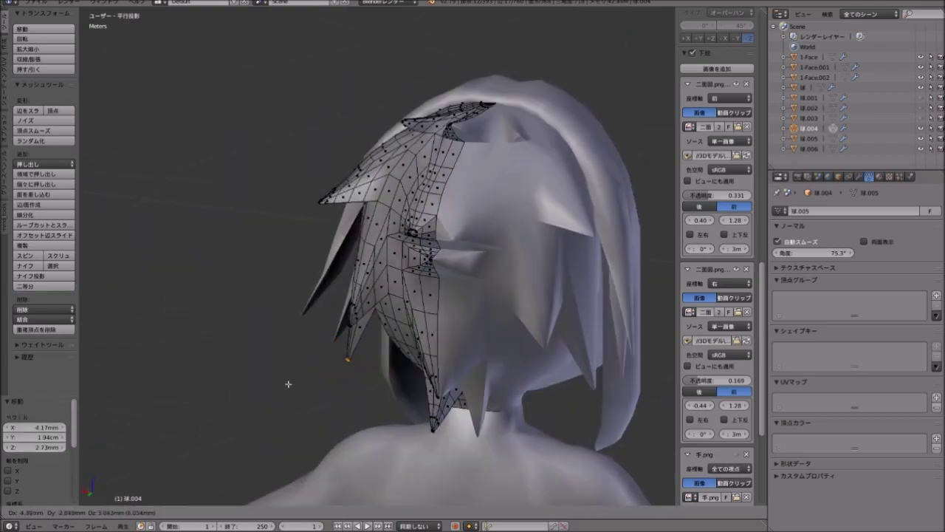
{"action": "left_click", "coordinate": [288, 384]}
{"action": "middle_click_drag", "start_coordinate": [288, 383], "coordinate": [306, 468]}
{"action": "key", "text": "s"}
{"action": "left_click", "coordinate": [332, 330]}
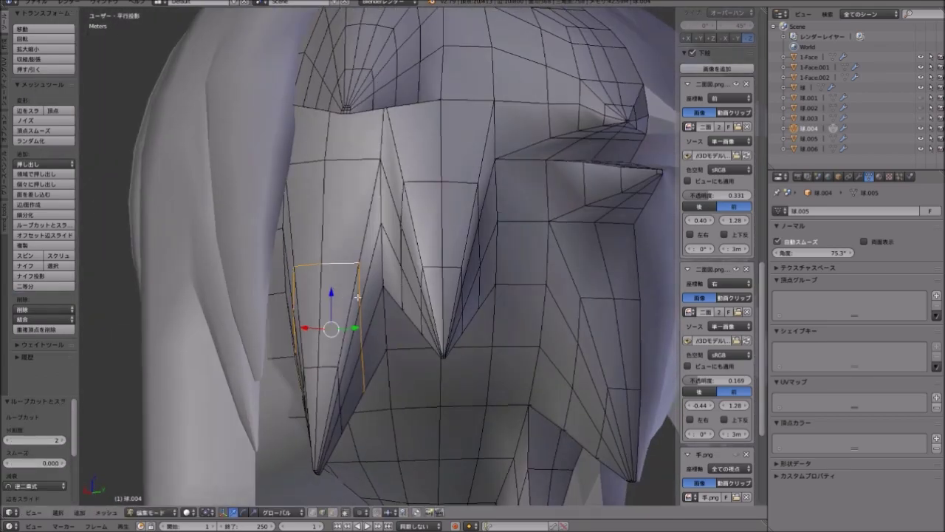
{"action": "mouse_move", "coordinate": [331, 329]}
{"action": "middle_mouse_down"}
{"action": "mouse_move", "coordinate": [320, 391]}
{"action": "mouse_move", "coordinate": [398, 272]}
{"action": "mouse_move", "coordinate": [167, 311]}
{"action": "middle_mouse_up"}
{"action": "scroll", "coordinate": [167, 311], "scroll_direction": "down", "scroll_amount": 5}
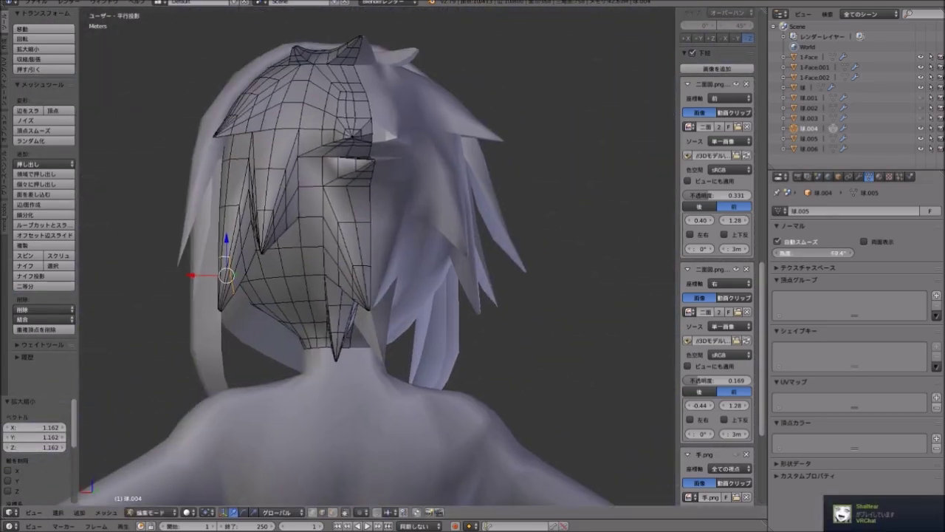
Extrude the selected back-hair faces and scale them down.
{"action": "mouse_move", "coordinate": [443, 296]}
{"action": "middle_mouse_down"}
{"action": "mouse_move", "coordinate": [332, 281]}
{"action": "mouse_move", "coordinate": [303, 237]}
{"action": "mouse_move", "coordinate": [279, 266]}
{"action": "mouse_move", "coordinate": [306, 347]}
{"action": "mouse_move", "coordinate": [285, 352]}
{"action": "middle_mouse_up"}
{"action": "left_click", "coordinate": [317, 232]}
{"action": "key", "text": "e"}
{"action": "key", "text": "s"}
{"action": "left_click", "coordinate": [279, 265]}
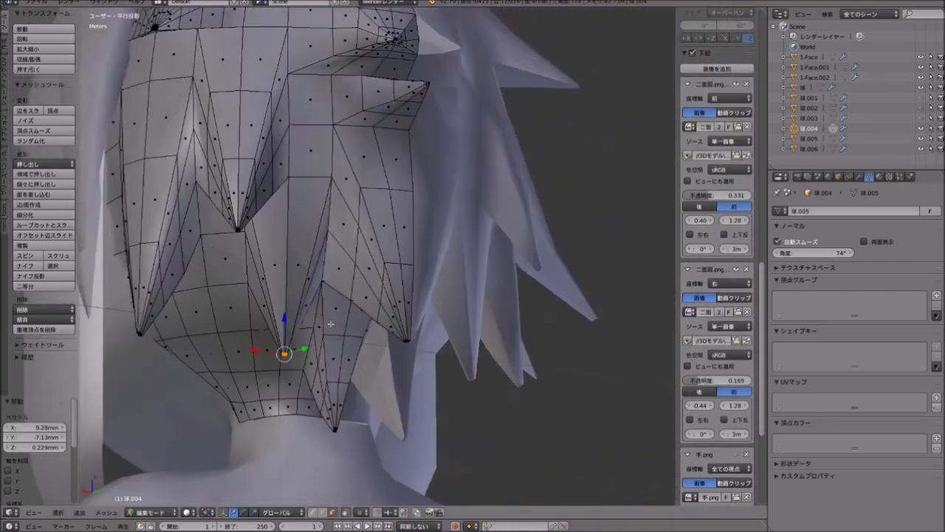
{"action": "scroll", "coordinate": [295, 310], "scroll_direction": "up", "scroll_amount": 2}
Add a loop cut on the back hair and move its tip vertex toward the neck.
{"action": "key", "text": "ctrl+r"}
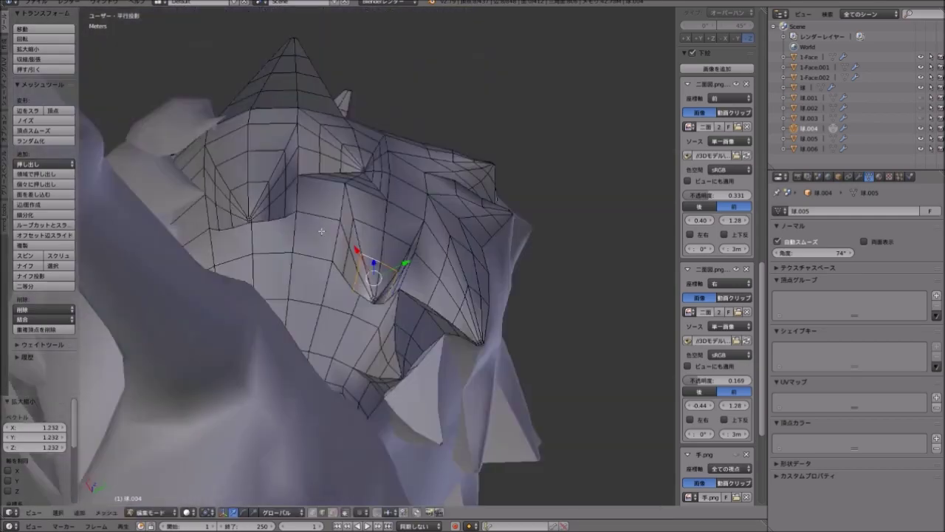
{"action": "middle_click_drag", "start_coordinate": [321, 231], "coordinate": [281, 311]}
{"action": "right_click_drag", "start_coordinate": [263, 295], "coordinate": [311, 376]}
{"action": "middle_click_drag", "start_coordinate": [310, 376], "coordinate": [310, 306]}
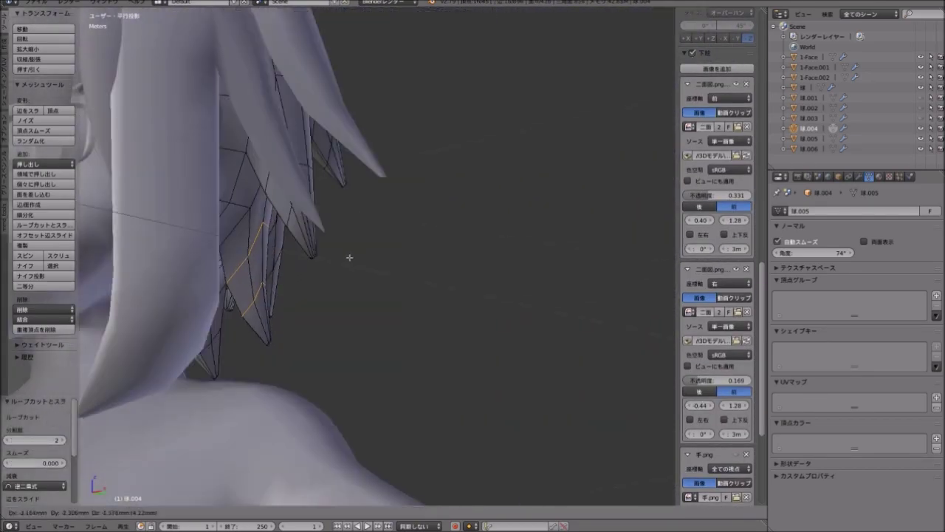
{"action": "left_click", "coordinate": [349, 257]}
Reposition the spike tip vertices against the front reference image.
{"action": "middle_click_drag", "start_coordinate": [349, 257], "coordinate": [314, 238]}
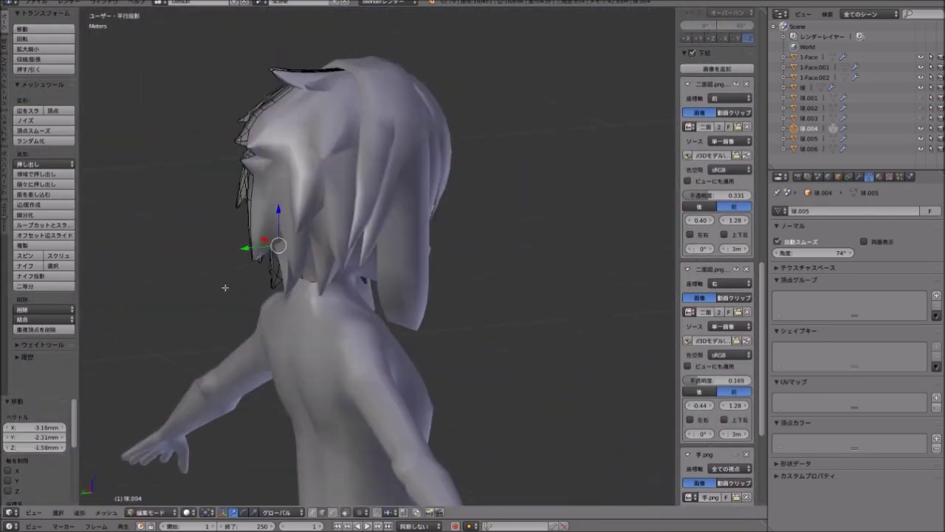
{"action": "mouse_move", "coordinate": [212, 252]}
{"action": "middle_mouse_down"}
{"action": "mouse_move", "coordinate": [306, 211]}
{"action": "mouse_move", "coordinate": [253, 202]}
{"action": "mouse_move", "coordinate": [192, 247]}
{"action": "mouse_move", "coordinate": [259, 247]}
{"action": "mouse_move", "coordinate": [259, 232]}
{"action": "mouse_move", "coordinate": [322, 212]}
{"action": "middle_mouse_up"}
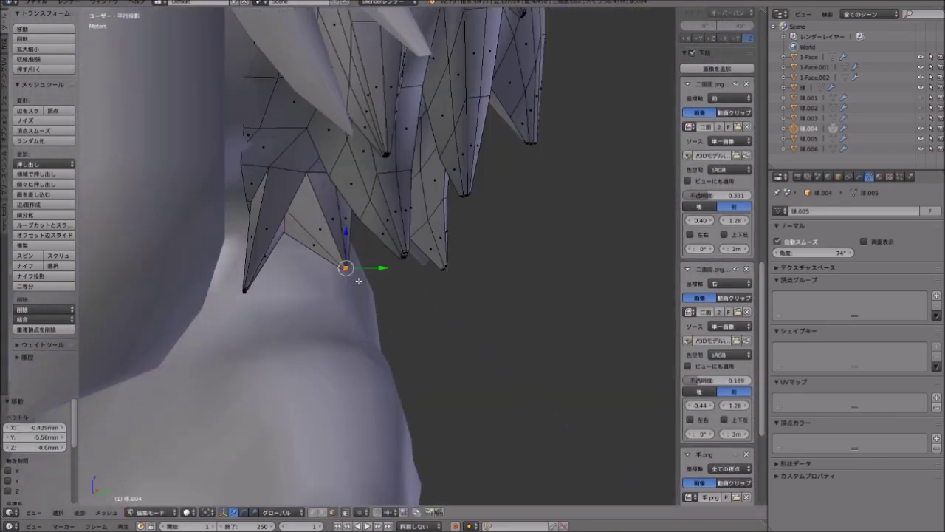
{"action": "mouse_move", "coordinate": [358, 280]}
{"action": "middle_mouse_down"}
{"action": "mouse_move", "coordinate": [274, 294]}
{"action": "mouse_move", "coordinate": [197, 214]}
{"action": "middle_mouse_up"}
{"action": "key", "text": "KP_1"}
{"action": "left_click", "coordinate": [235, 293]}
{"action": "key", "text": "KP_1"}
{"action": "key", "text": "g"}
{"action": "left_click", "coordinate": [264, 247]}
{"action": "middle_click_drag", "start_coordinate": [263, 246], "coordinate": [111, 261]}
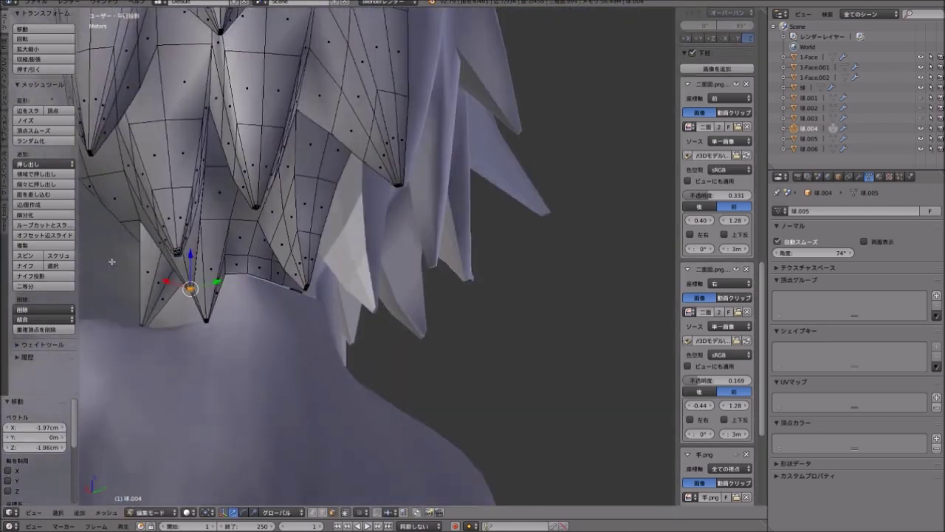
{"action": "middle_click_drag", "start_coordinate": [285, 279], "coordinate": [290, 276]}
Select a lower spike face, show the Mirror modifier settings and move it.
{"action": "right_click", "coordinate": [295, 274]}
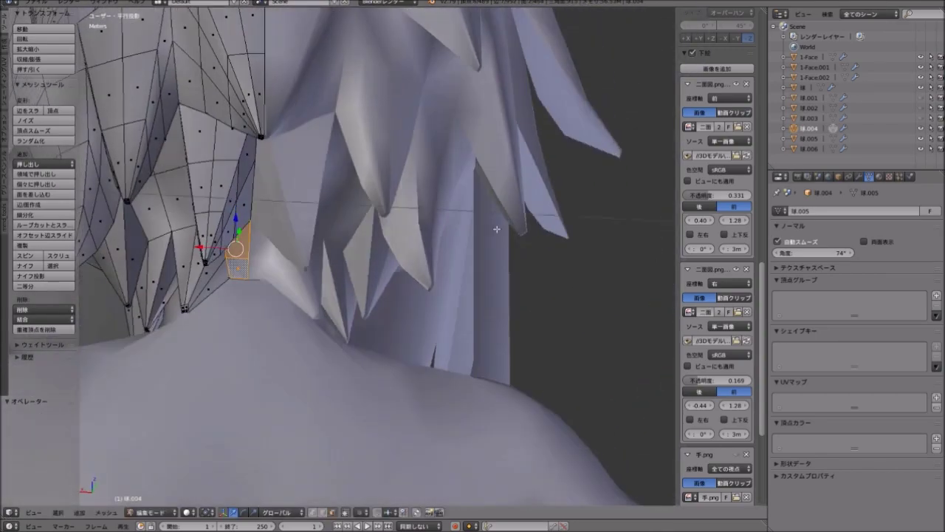
{"action": "left_click", "coordinate": [858, 176]}
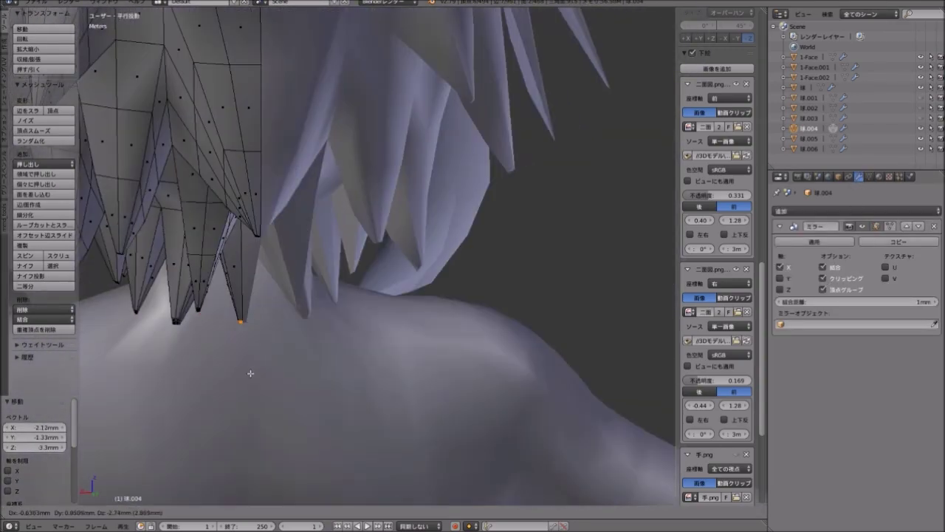
{"action": "left_click", "coordinate": [250, 373]}
{"action": "middle_click_drag", "start_coordinate": [250, 373], "coordinate": [477, 318]}
{"action": "scroll", "coordinate": [422, 301], "scroll_direction": "up", "scroll_amount": 5}
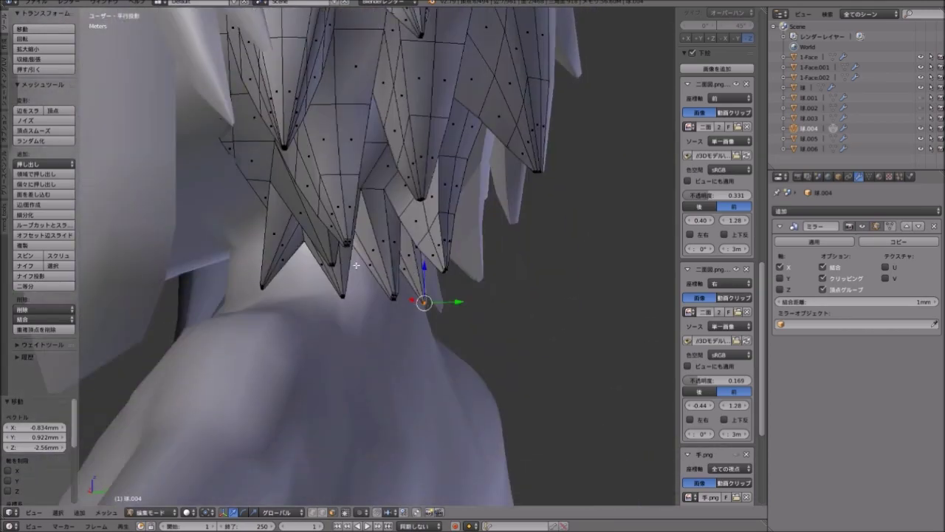
Slide an edge loop along the lower spike.
{"action": "right_click", "coordinate": [298, 260], "text": "alt"}
{"action": "key", "text": "g"}
{"action": "key", "text": "g"}
{"action": "left_click", "coordinate": [298, 260]}
{"action": "middle_click_drag", "start_coordinate": [298, 260], "coordinate": [290, 290]}
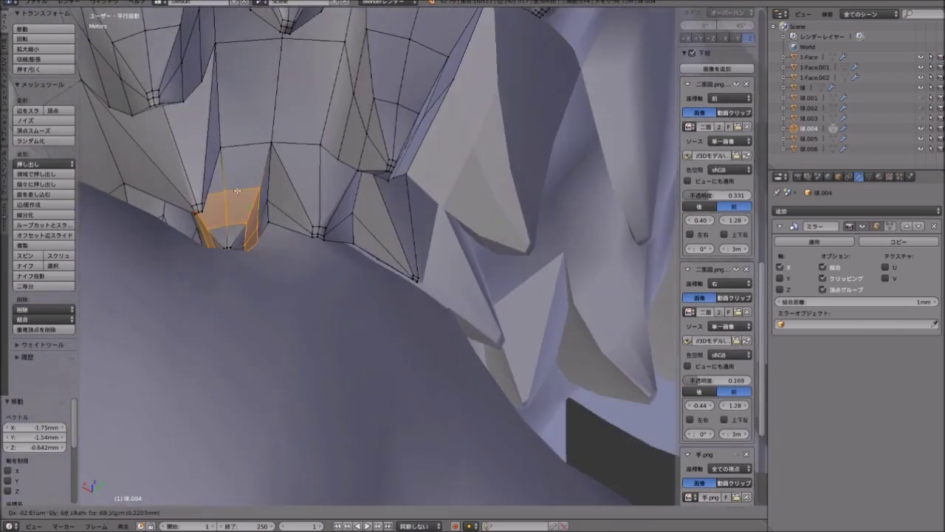
{"action": "middle_click_drag", "start_coordinate": [290, 291], "coordinate": [348, 237]}
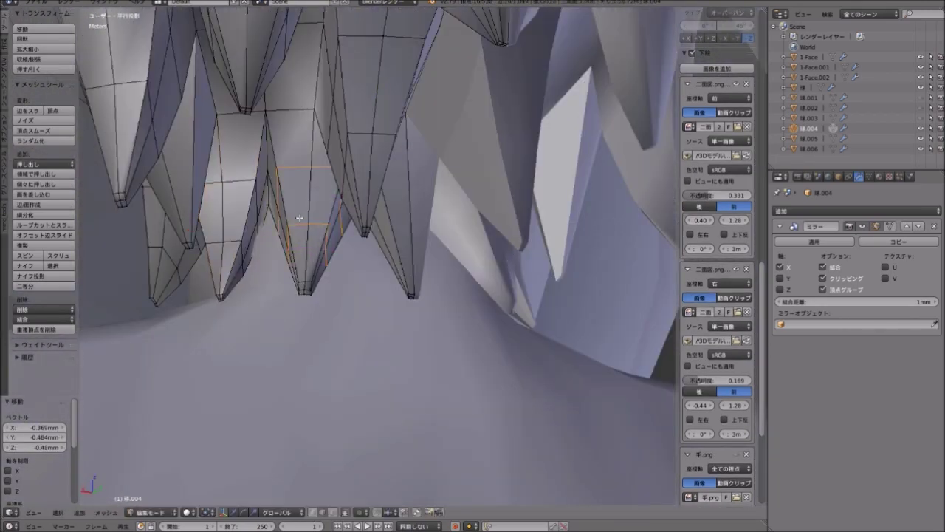
Add a loop cut inside the cavity between spikes and reposition it.
{"action": "key", "text": "ctrl+r"}
{"action": "left_click", "coordinate": [347, 236]}
{"action": "key", "text": "g"}
{"action": "left_click", "coordinate": [383, 206]}
{"action": "mouse_move", "coordinate": [383, 207]}
{"action": "middle_mouse_down"}
{"action": "mouse_move", "coordinate": [327, 290]}
{"action": "mouse_move", "coordinate": [325, 244]}
{"action": "mouse_move", "coordinate": [333, 296]}
{"action": "middle_mouse_up"}
Shrink the vertices between the spike tips together and merge them At Last.
{"action": "key", "text": "g"}
{"action": "left_click", "coordinate": [329, 271]}
{"action": "key", "text": "s"}
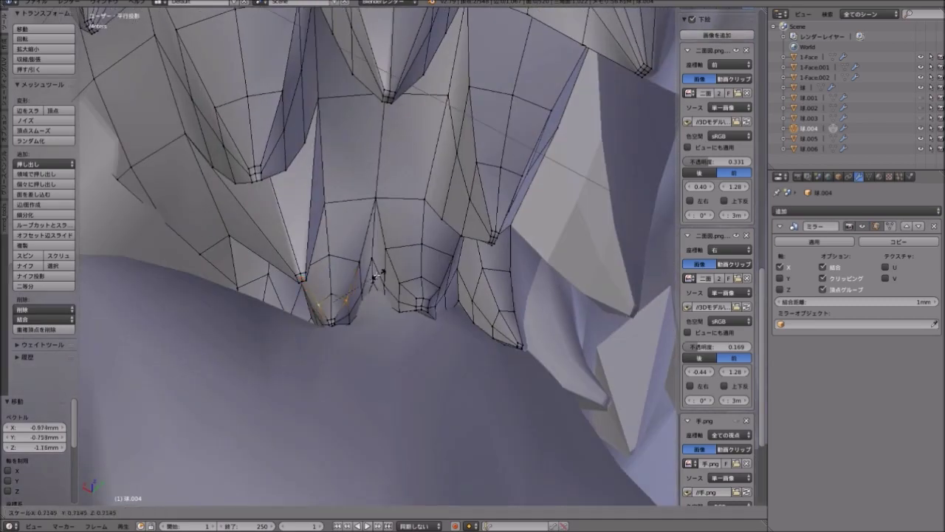
{"action": "left_click", "coordinate": [271, 286]}
{"action": "mouse_move", "coordinate": [271, 286]}
{"action": "middle_mouse_down"}
{"action": "mouse_move", "coordinate": [223, 254]}
{"action": "mouse_move", "coordinate": [251, 222]}
{"action": "mouse_move", "coordinate": [203, 238]}
{"action": "middle_mouse_up"}
{"action": "key", "text": "alt+m"}
{"action": "left_click", "coordinate": [243, 206]}
{"action": "scroll", "coordinate": [251, 222], "scroll_direction": "down", "scroll_amount": 5}
Return to Object Mode and give the hair Smooth shading.
{"action": "key", "text": "Tab"}
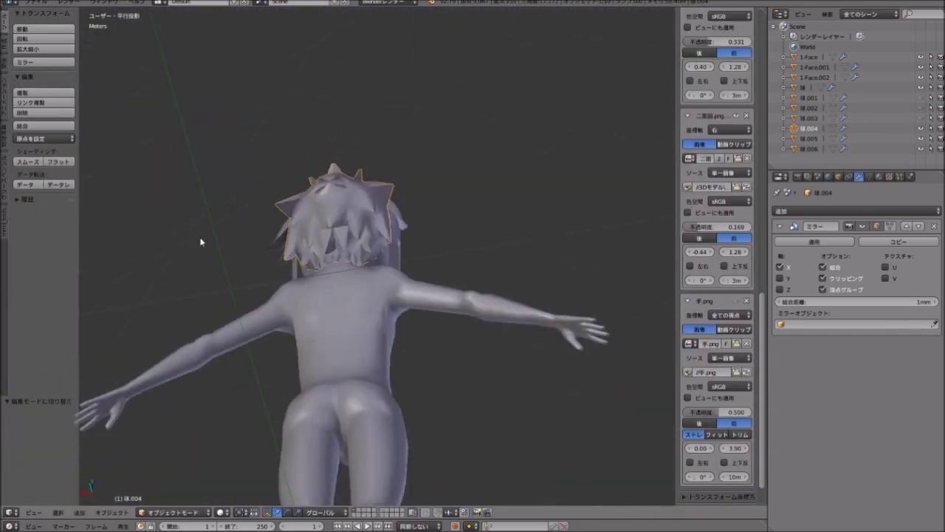
{"action": "scroll", "coordinate": [296, 262], "scroll_direction": "up", "scroll_amount": 5}
{"action": "left_click", "coordinate": [28, 161]}
{"action": "mouse_move", "coordinate": [332, 270]}
{"action": "middle_mouse_down"}
{"action": "mouse_move", "coordinate": [293, 244]}
{"action": "mouse_move", "coordinate": [374, 271]}
{"action": "mouse_move", "coordinate": [402, 248]}
{"action": "mouse_move", "coordinate": [246, 210]}
{"action": "middle_mouse_up"}
{"action": "scroll", "coordinate": [294, 244], "scroll_direction": "down", "scroll_amount": 4}
{"action": "scroll", "coordinate": [246, 210], "scroll_direction": "down", "scroll_amount": 3}
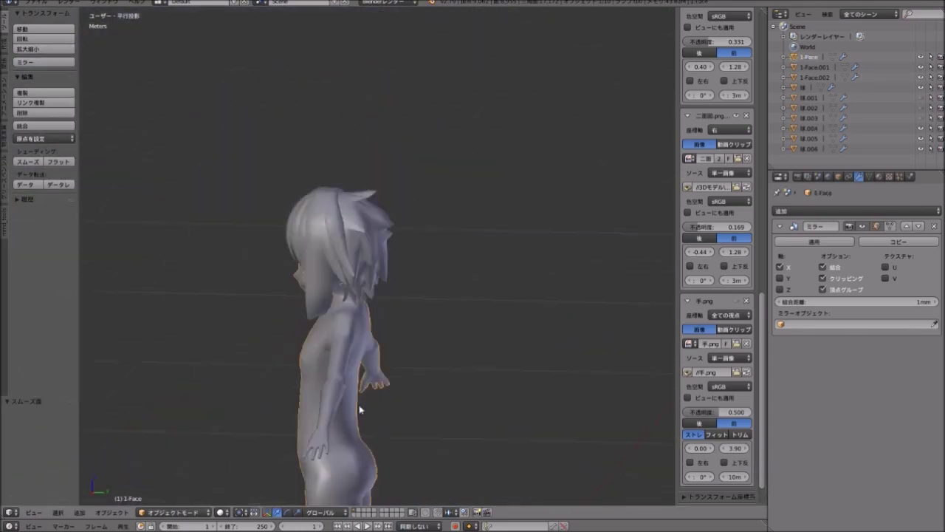
{"action": "scroll", "coordinate": [354, 371], "scroll_direction": "up", "scroll_amount": 4}
Select the face mesh 1-Face and then the hair object 髪.004.
{"action": "right_click", "coordinate": [354, 371]}
{"action": "mouse_move", "coordinate": [354, 371]}
{"action": "middle_mouse_down"}
{"action": "mouse_move", "coordinate": [190, 362]}
{"action": "mouse_move", "coordinate": [374, 337]}
{"action": "mouse_move", "coordinate": [362, 331]}
{"action": "mouse_move", "coordinate": [367, 349]}
{"action": "mouse_move", "coordinate": [428, 306]}
{"action": "mouse_move", "coordinate": [407, 332]}
{"action": "mouse_move", "coordinate": [394, 291]}
{"action": "mouse_move", "coordinate": [369, 315]}
{"action": "mouse_move", "coordinate": [357, 272]}
{"action": "middle_mouse_up"}
{"action": "scroll", "coordinate": [355, 349], "scroll_direction": "down", "scroll_amount": 2}
{"action": "scroll", "coordinate": [373, 313], "scroll_direction": "up", "scroll_amount": 3}
{"action": "right_click", "coordinate": [356, 272]}
{"action": "scroll", "coordinate": [371, 266], "scroll_direction": "down", "scroll_amount": 2}
{"action": "scroll", "coordinate": [394, 323], "scroll_direction": "down", "scroll_amount": 3}
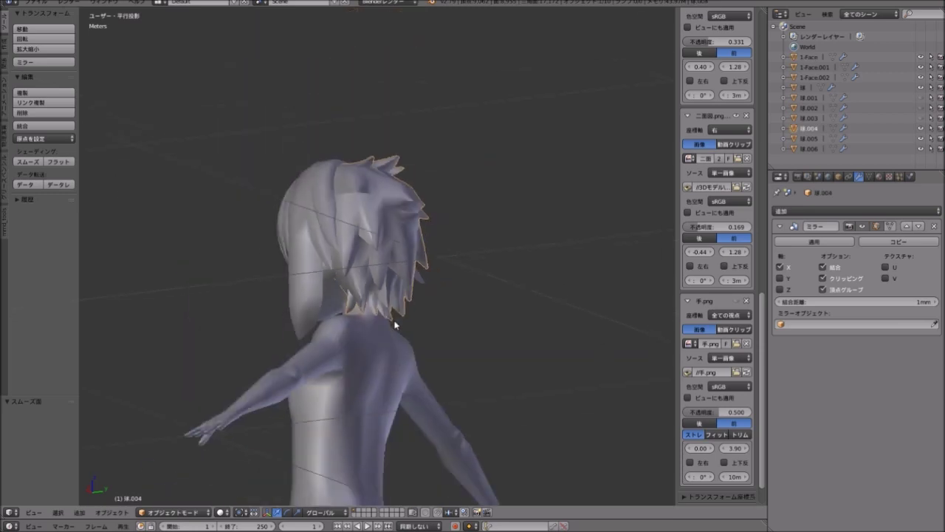
{"action": "mouse_move", "coordinate": [395, 323]}
{"action": "middle_mouse_down"}
{"action": "mouse_move", "coordinate": [354, 342]}
{"action": "mouse_move", "coordinate": [320, 336]}
{"action": "mouse_move", "coordinate": [385, 278]}
{"action": "mouse_move", "coordinate": [448, 290]}
{"action": "mouse_move", "coordinate": [369, 243]}
{"action": "mouse_move", "coordinate": [429, 246]}
{"action": "mouse_move", "coordinate": [386, 243]}
{"action": "mouse_move", "coordinate": [324, 262]}
{"action": "mouse_move", "coordinate": [317, 280]}
{"action": "mouse_move", "coordinate": [459, 255]}
{"action": "mouse_move", "coordinate": [513, 266]}
{"action": "mouse_move", "coordinate": [440, 217]}
{"action": "mouse_move", "coordinate": [336, 237]}
{"action": "mouse_move", "coordinate": [333, 280]}
{"action": "mouse_move", "coordinate": [376, 302]}
{"action": "mouse_move", "coordinate": [561, 261]}
{"action": "mouse_move", "coordinate": [439, 271]}
{"action": "mouse_move", "coordinate": [525, 281]}
{"action": "mouse_move", "coordinate": [509, 274]}
{"action": "mouse_move", "coordinate": [466, 289]}
{"action": "mouse_move", "coordinate": [375, 295]}
{"action": "mouse_move", "coordinate": [330, 271]}
{"action": "mouse_move", "coordinate": [395, 253]}
{"action": "mouse_move", "coordinate": [373, 257]}
{"action": "mouse_move", "coordinate": [397, 312]}
{"action": "mouse_move", "coordinate": [363, 316]}
{"action": "mouse_move", "coordinate": [341, 306]}
{"action": "mouse_move", "coordinate": [404, 269]}
{"action": "mouse_move", "coordinate": [392, 268]}
{"action": "middle_mouse_up"}
{"action": "scroll", "coordinate": [369, 243], "scroll_direction": "up", "scroll_amount": 1}
{"action": "scroll", "coordinate": [386, 243], "scroll_direction": "up", "scroll_amount": 2}
{"action": "scroll", "coordinate": [483, 251], "scroll_direction": "up", "scroll_amount": 2}
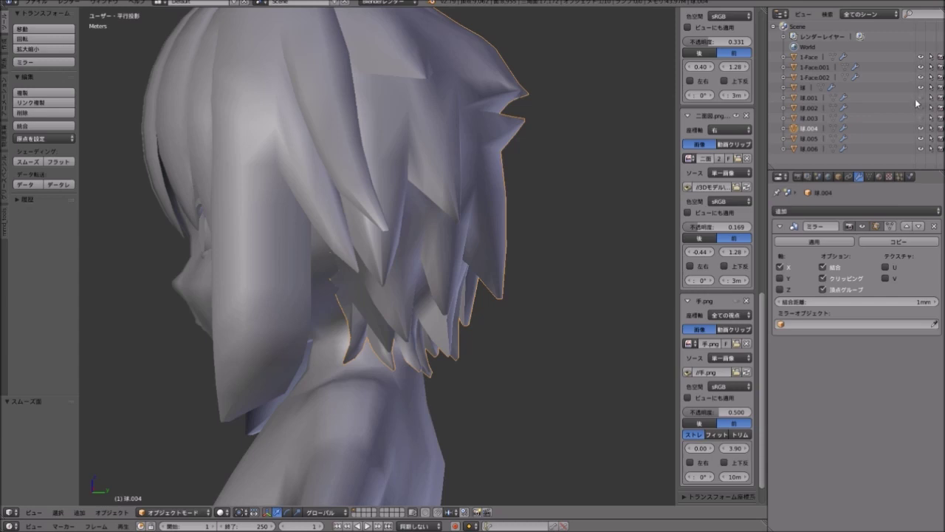
Hide the two hair pieces in the Outliner, revealing the face and open head top.
{"action": "left_click_drag", "start_coordinate": [923, 149], "coordinate": [922, 143]}
{"action": "mouse_move", "coordinate": [444, 138]}
{"action": "middle_mouse_down"}
{"action": "mouse_move", "coordinate": [463, 187]}
{"action": "mouse_move", "coordinate": [333, 273]}
{"action": "mouse_move", "coordinate": [326, 259]}
{"action": "mouse_move", "coordinate": [357, 277]}
{"action": "middle_mouse_up"}
{"action": "scroll", "coordinate": [327, 261], "scroll_direction": "down", "scroll_amount": 4}
{"action": "middle_click_drag", "start_coordinate": [365, 218], "coordinate": [344, 228]}
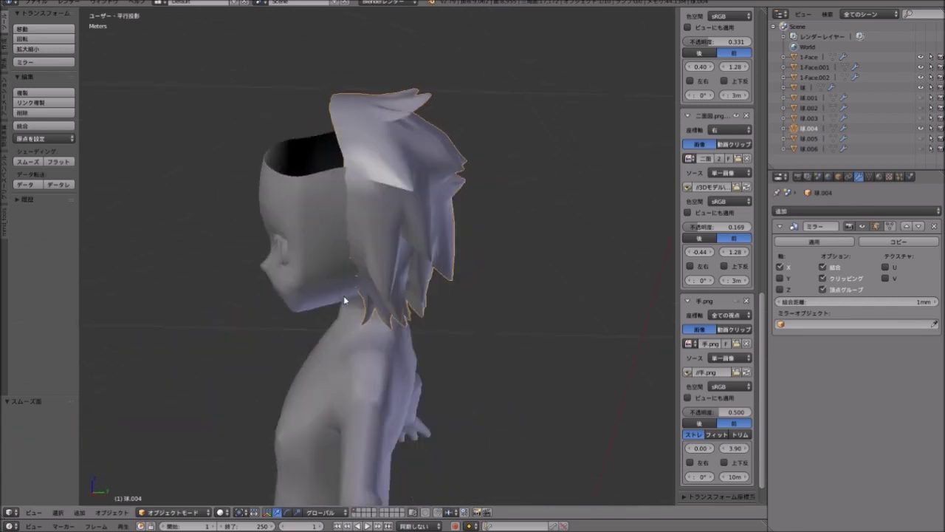
{"action": "mouse_move", "coordinate": [332, 274]}
{"action": "middle_mouse_down"}
{"action": "mouse_move", "coordinate": [374, 276]}
{"action": "mouse_move", "coordinate": [381, 251]}
{"action": "middle_mouse_up"}
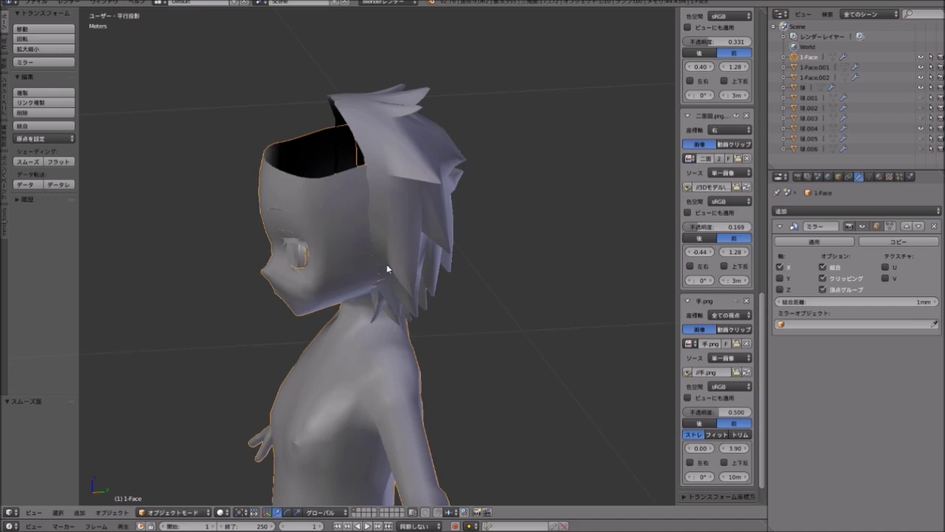
Join the face mesh 1-Face into the hair object with Ctrl+J.
{"action": "right_click", "coordinate": [345, 204]}
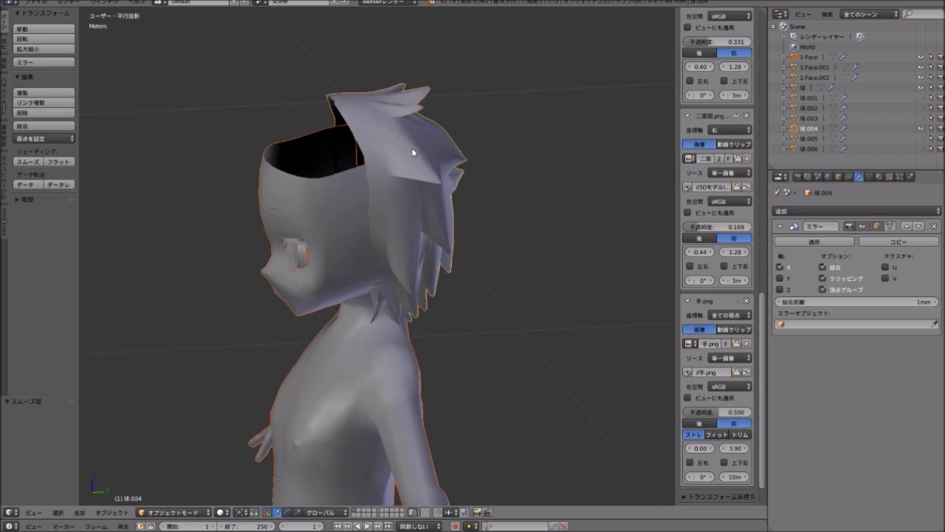
{"action": "key", "text": "ctrl+j"}
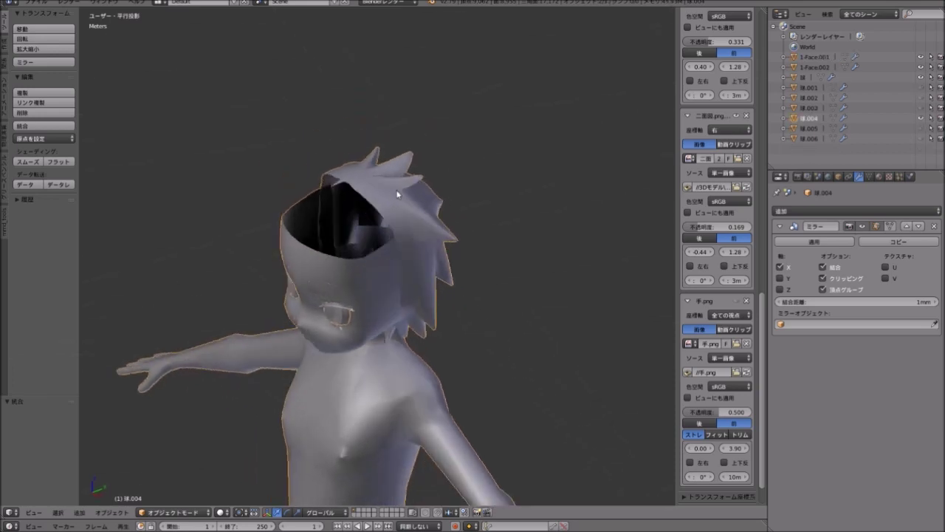
{"action": "mouse_move", "coordinate": [407, 158]}
{"action": "middle_mouse_down"}
{"action": "mouse_move", "coordinate": [349, 174]}
{"action": "mouse_move", "coordinate": [330, 224]}
{"action": "middle_mouse_up"}
{"action": "scroll", "coordinate": [348, 174], "scroll_direction": "up", "scroll_amount": 2}
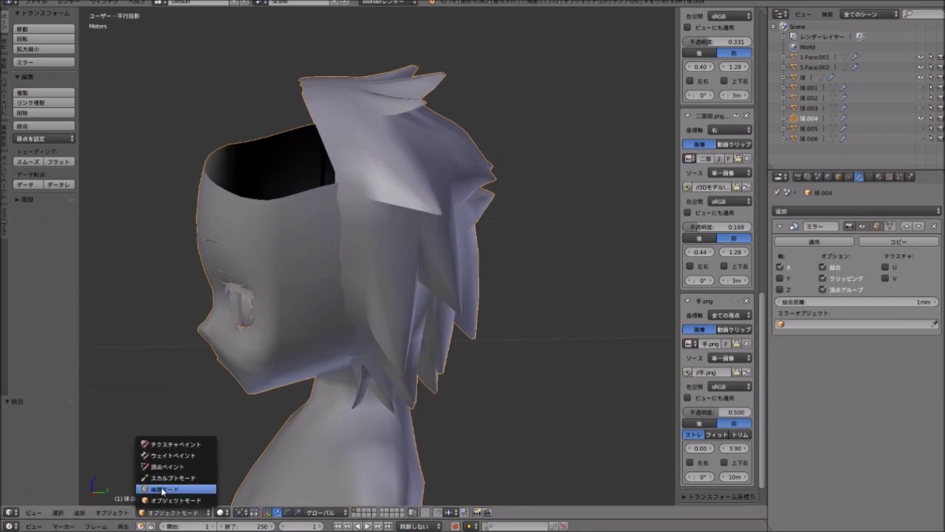
Enter Edit Mode on the joined mesh and examine the head opening from above.
{"action": "left_click", "coordinate": [162, 489]}
{"action": "scroll", "coordinate": [281, 285], "scroll_direction": "up", "scroll_amount": 3}
{"action": "mouse_move", "coordinate": [281, 285]}
{"action": "middle_mouse_down"}
{"action": "mouse_move", "coordinate": [416, 302]}
{"action": "mouse_move", "coordinate": [466, 295]}
{"action": "mouse_move", "coordinate": [464, 312]}
{"action": "middle_mouse_up"}
{"action": "middle_click_drag", "start_coordinate": [377, 229], "coordinate": [350, 177]}
{"action": "scroll", "coordinate": [262, 190], "scroll_direction": "up", "scroll_amount": 2}
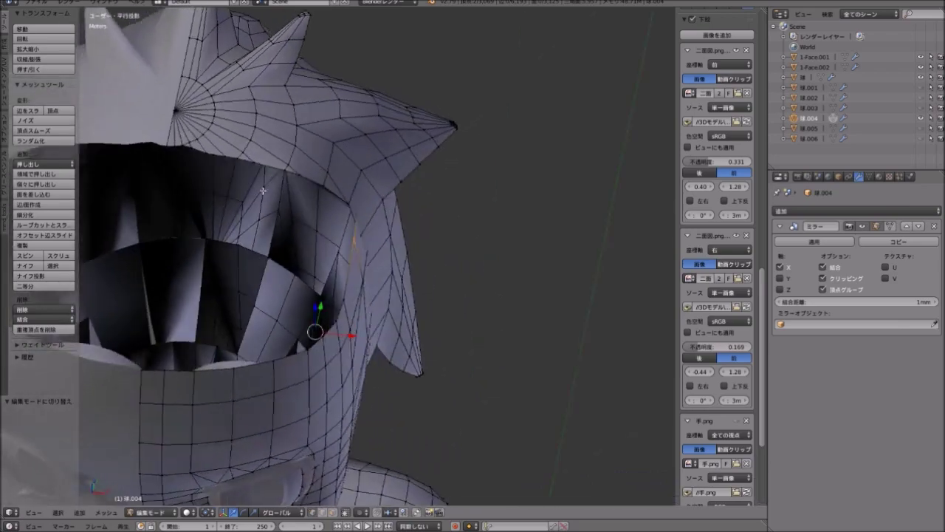
{"action": "mouse_move", "coordinate": [262, 190]}
{"action": "middle_mouse_down"}
{"action": "mouse_move", "coordinate": [306, 220]}
{"action": "mouse_move", "coordinate": [449, 238]}
{"action": "middle_mouse_up"}
{"action": "scroll", "coordinate": [365, 175], "scroll_direction": "up", "scroll_amount": 2}
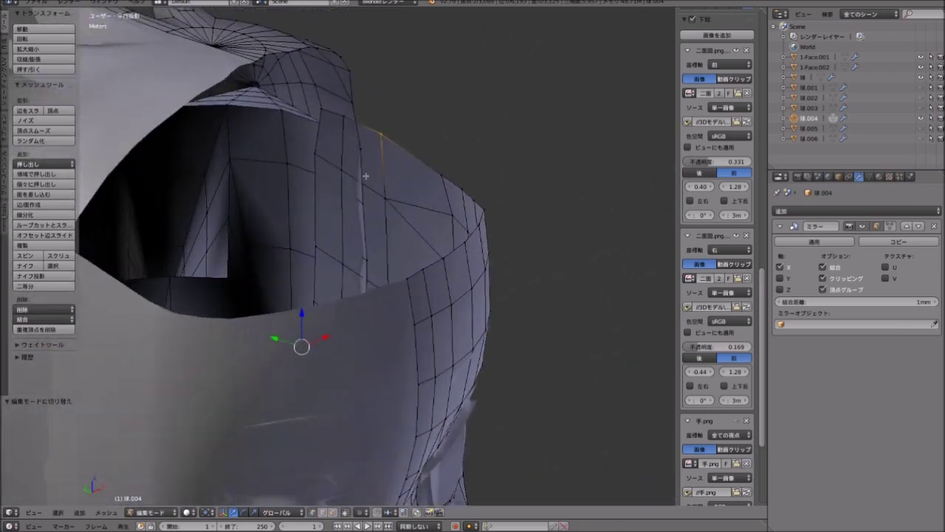
{"action": "mouse_move", "coordinate": [365, 176]}
{"action": "middle_mouse_down"}
{"action": "mouse_move", "coordinate": [344, 243]}
{"action": "mouse_move", "coordinate": [363, 226]}
{"action": "mouse_move", "coordinate": [325, 182]}
{"action": "mouse_move", "coordinate": [173, 162]}
{"action": "middle_mouse_up"}
{"action": "scroll", "coordinate": [324, 182], "scroll_direction": "up", "scroll_amount": 2}
{"action": "scroll", "coordinate": [172, 163], "scroll_direction": "down", "scroll_amount": 3}
{"action": "scroll", "coordinate": [362, 240], "scroll_direction": "up", "scroll_amount": 1}
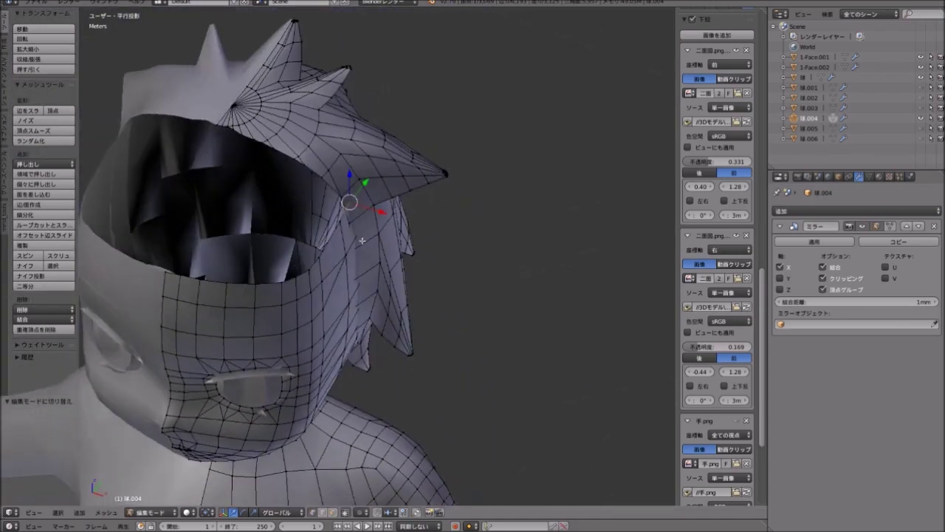
{"action": "scroll", "coordinate": [363, 240], "scroll_direction": "up", "scroll_amount": 2}
Zoom close on the hair-band opening around the selected crown vertex.
{"action": "mouse_move", "coordinate": [313, 215]}
{"action": "middle_mouse_down"}
{"action": "mouse_move", "coordinate": [409, 264]}
{"action": "mouse_move", "coordinate": [454, 241]}
{"action": "mouse_move", "coordinate": [441, 236]}
{"action": "middle_mouse_up"}
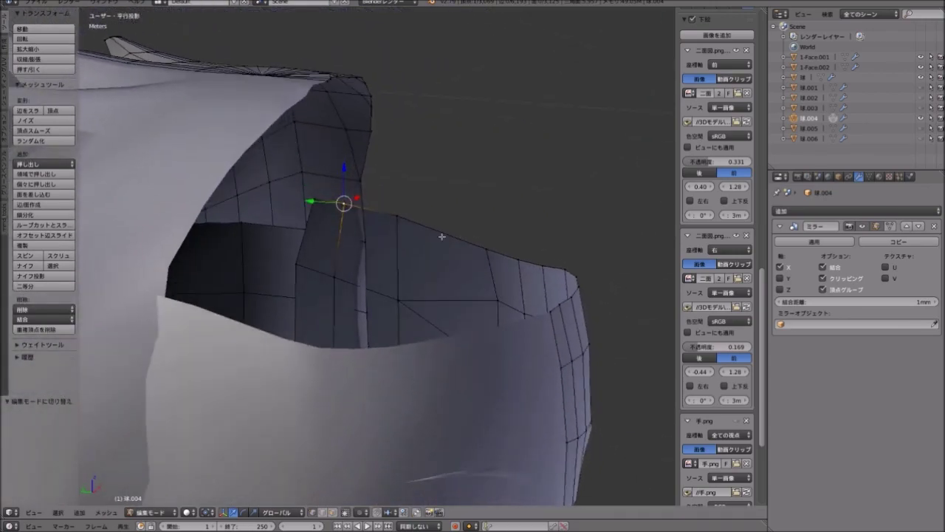
{"action": "mouse_move", "coordinate": [335, 196]}
{"action": "middle_mouse_down"}
{"action": "mouse_move", "coordinate": [346, 274]}
{"action": "mouse_move", "coordinate": [370, 276]}
{"action": "mouse_move", "coordinate": [340, 197]}
{"action": "middle_mouse_up"}
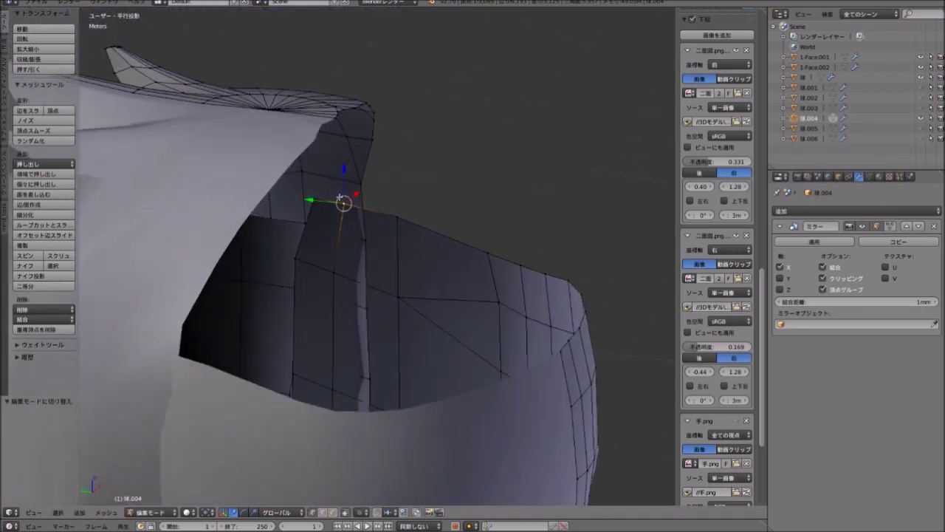
{"action": "scroll", "coordinate": [356, 200], "scroll_direction": "up", "scroll_amount": 2}
{"action": "scroll", "coordinate": [346, 206], "scroll_direction": "up", "scroll_amount": 2}
{"action": "scroll", "coordinate": [340, 217], "scroll_direction": "up", "scroll_amount": 2}
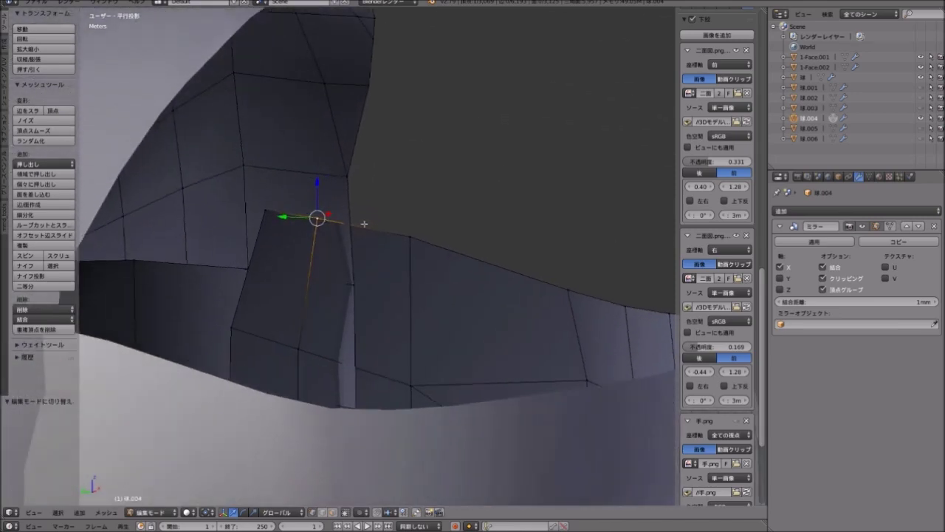
{"action": "scroll", "coordinate": [353, 226], "scroll_direction": "up", "scroll_amount": 2}
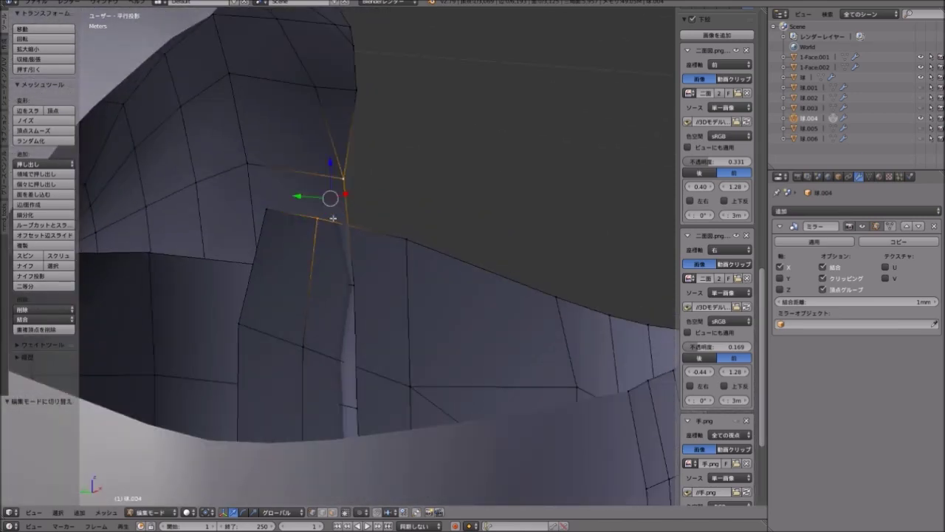
{"action": "mouse_move", "coordinate": [333, 218]}
{"action": "middle_mouse_down"}
{"action": "mouse_move", "coordinate": [359, 223]}
{"action": "mouse_move", "coordinate": [354, 320]}
{"action": "mouse_move", "coordinate": [344, 280]}
{"action": "mouse_move", "coordinate": [366, 225]}
{"action": "middle_mouse_up"}
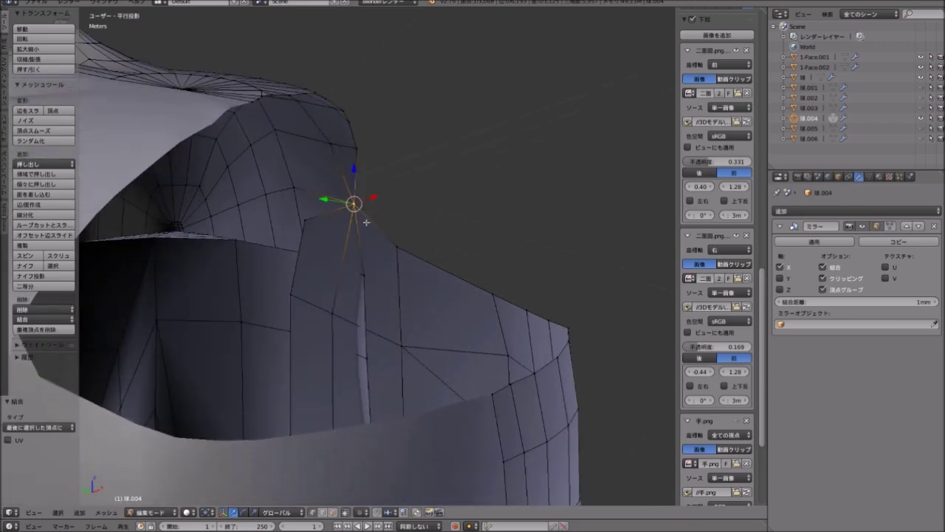
{"action": "middle_click_drag", "start_coordinate": [365, 222], "coordinate": [409, 250]}
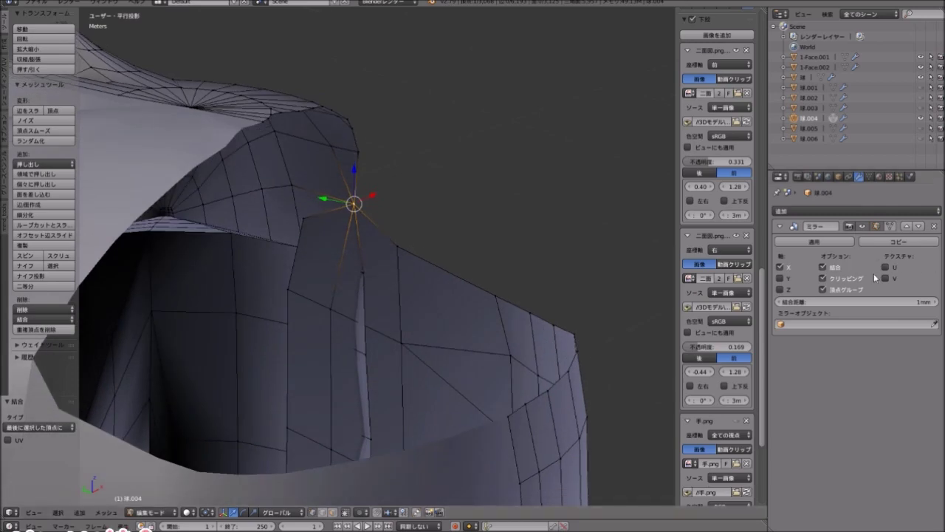
{"action": "scroll", "coordinate": [308, 248], "scroll_direction": "down", "scroll_amount": 2}
{"action": "scroll", "coordinate": [308, 249], "scroll_direction": "down", "scroll_amount": 3}
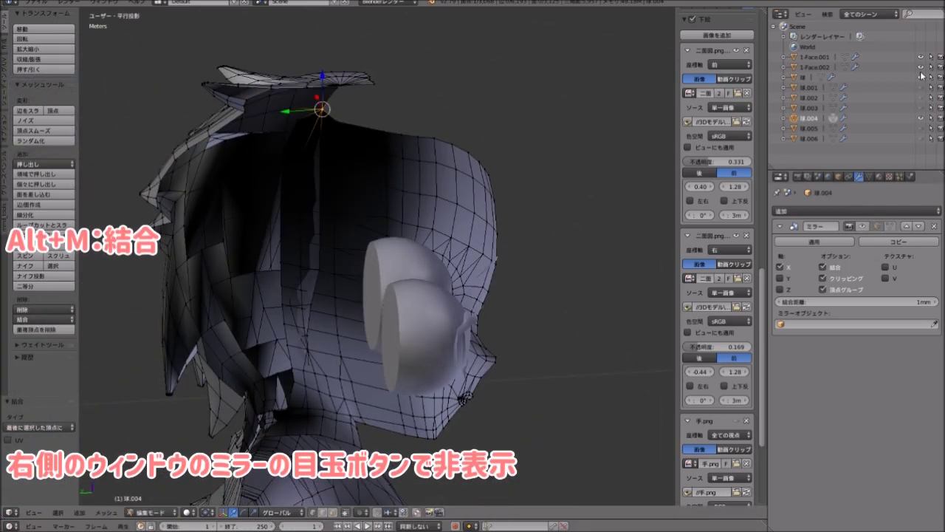
Hide the eye objects and the mirrored half of the head.
{"action": "left_click", "coordinate": [922, 57]}
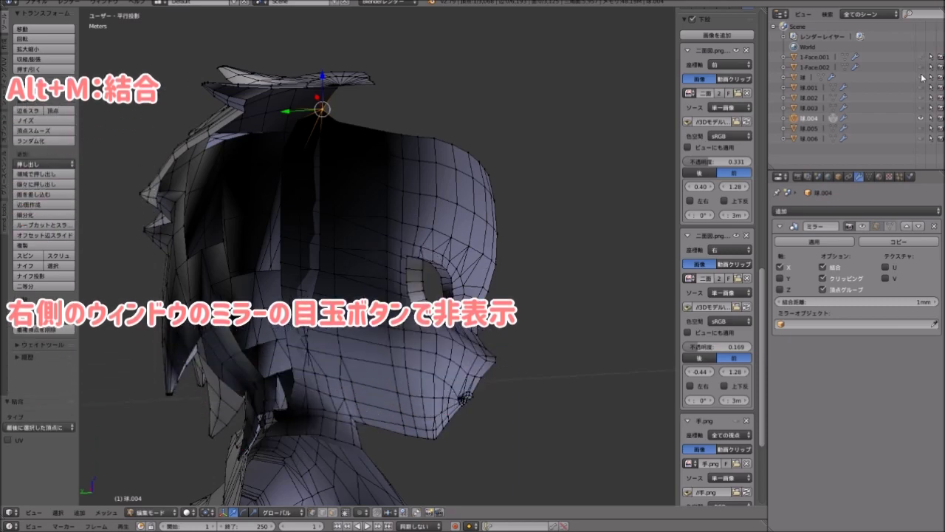
{"action": "left_click", "coordinate": [862, 226]}
{"action": "scroll", "coordinate": [369, 220], "scroll_direction": "up", "scroll_amount": 2}
{"action": "scroll", "coordinate": [369, 214], "scroll_direction": "up", "scroll_amount": 2}
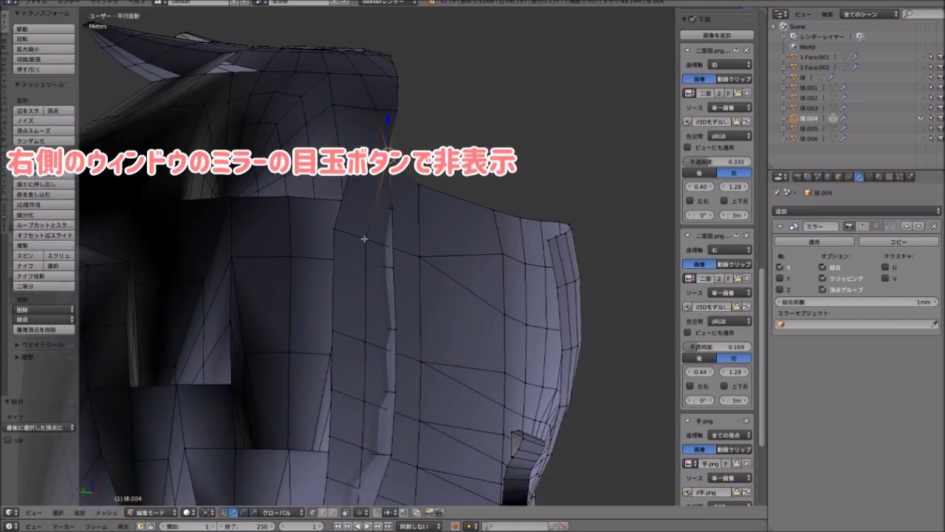
{"action": "scroll", "coordinate": [372, 206], "scroll_direction": "up", "scroll_amount": 1}
{"action": "mouse_move", "coordinate": [376, 202]}
{"action": "middle_mouse_down"}
{"action": "mouse_move", "coordinate": [376, 184]}
{"action": "mouse_move", "coordinate": [390, 215]}
{"action": "mouse_move", "coordinate": [381, 247]}
{"action": "middle_mouse_up"}
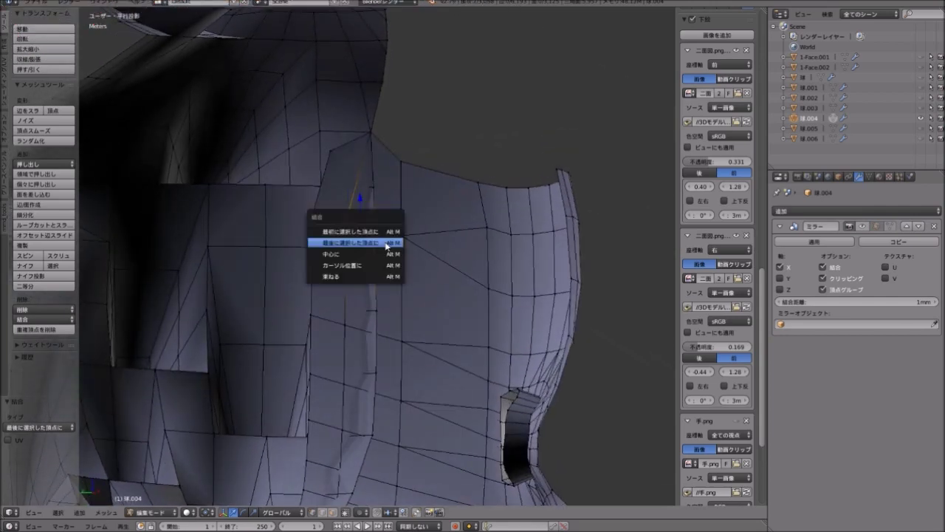
Merge two stray vertex pairs on the side of the face At Last.
{"action": "left_click", "coordinate": [386, 246]}
{"action": "middle_click_drag", "start_coordinate": [386, 246], "coordinate": [334, 254]}
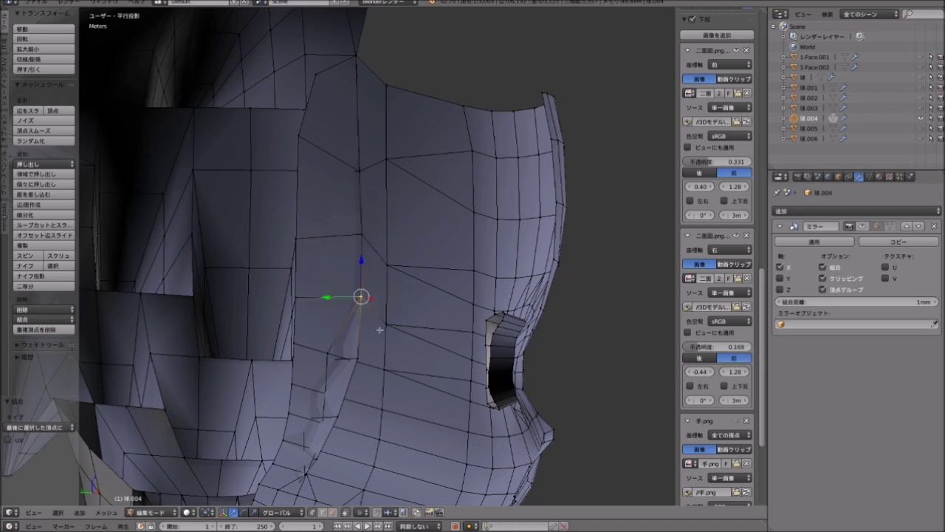
{"action": "mouse_move", "coordinate": [379, 329]}
{"action": "middle_mouse_down"}
{"action": "mouse_move", "coordinate": [363, 275]}
{"action": "mouse_move", "coordinate": [340, 288]}
{"action": "mouse_move", "coordinate": [348, 268]}
{"action": "mouse_move", "coordinate": [313, 270]}
{"action": "mouse_move", "coordinate": [344, 312]}
{"action": "mouse_move", "coordinate": [326, 303]}
{"action": "mouse_move", "coordinate": [347, 295]}
{"action": "mouse_move", "coordinate": [376, 310]}
{"action": "mouse_move", "coordinate": [347, 288]}
{"action": "mouse_move", "coordinate": [362, 302]}
{"action": "mouse_move", "coordinate": [318, 370]}
{"action": "middle_mouse_up"}
{"action": "left_click", "coordinate": [349, 289]}
Delete the overlapping strip of faces along the hair-head seam.
{"action": "middle_click_drag", "start_coordinate": [307, 412], "coordinate": [358, 145]}
{"action": "right_click", "coordinate": [358, 145], "text": "ctrl"}
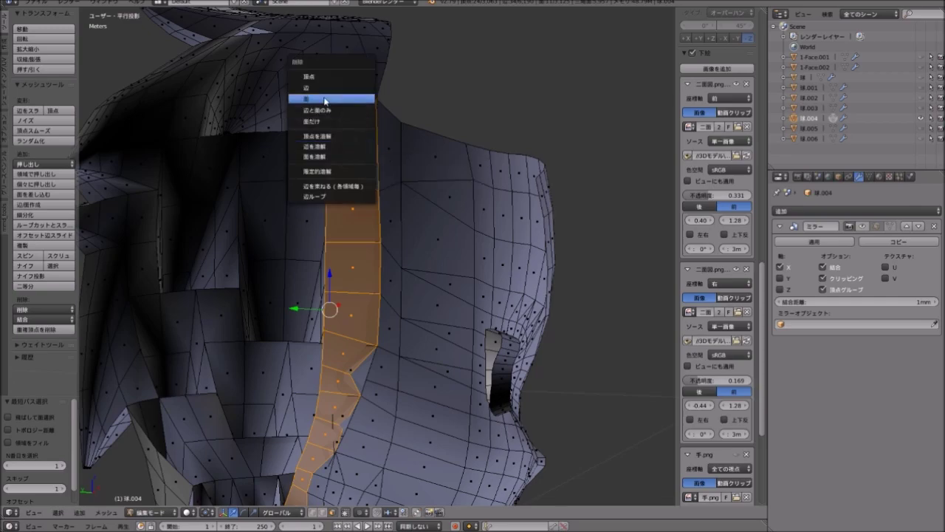
{"action": "left_click", "coordinate": [325, 101]}
{"action": "middle_click_drag", "start_coordinate": [367, 302], "coordinate": [288, 315]}
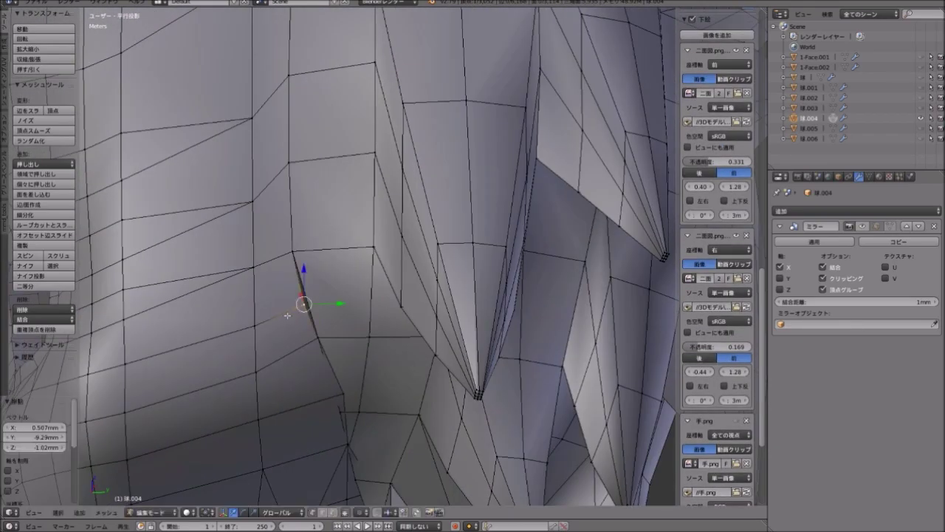
{"action": "mouse_move", "coordinate": [325, 351]}
{"action": "middle_mouse_down"}
{"action": "mouse_move", "coordinate": [323, 274]}
{"action": "mouse_move", "coordinate": [316, 302]}
{"action": "mouse_move", "coordinate": [514, 365]}
{"action": "mouse_move", "coordinate": [418, 274]}
{"action": "mouse_move", "coordinate": [414, 280]}
{"action": "mouse_move", "coordinate": [450, 302]}
{"action": "mouse_move", "coordinate": [316, 296]}
{"action": "mouse_move", "coordinate": [359, 318]}
{"action": "middle_mouse_up"}
Weld the gap vertices together At Center.
{"action": "key", "text": "alt+m"}
{"action": "left_click", "coordinate": [316, 302]}
{"action": "scroll", "coordinate": [335, 304], "scroll_direction": "down", "scroll_amount": 3}
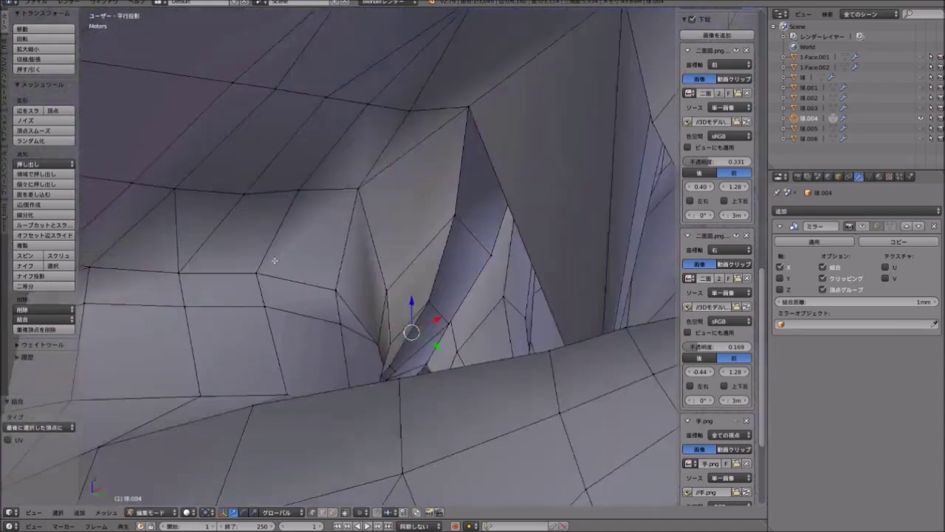
{"action": "middle_click_drag", "start_coordinate": [274, 260], "coordinate": [352, 262]}
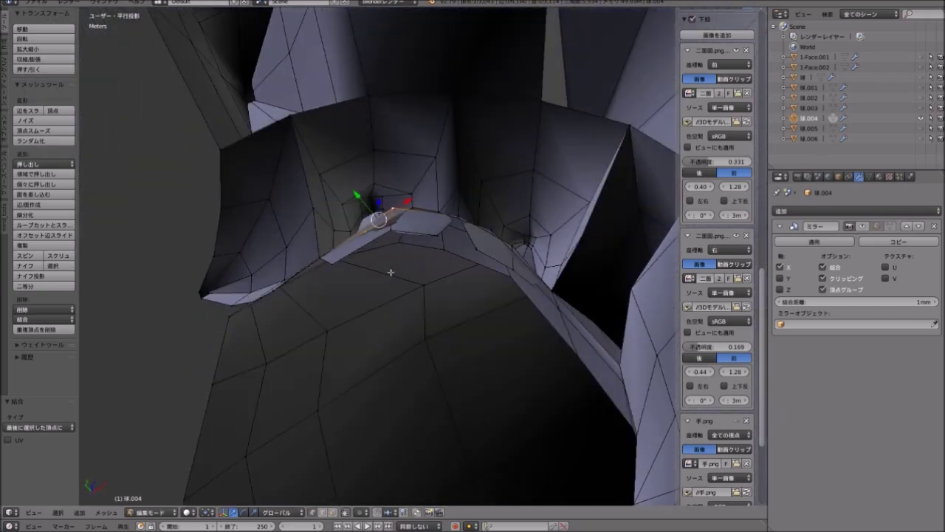
{"action": "mouse_move", "coordinate": [390, 272]}
{"action": "middle_mouse_down"}
{"action": "mouse_move", "coordinate": [410, 213]}
{"action": "mouse_move", "coordinate": [283, 254]}
{"action": "mouse_move", "coordinate": [582, 325]}
{"action": "mouse_move", "coordinate": [824, 279]}
{"action": "middle_mouse_up"}
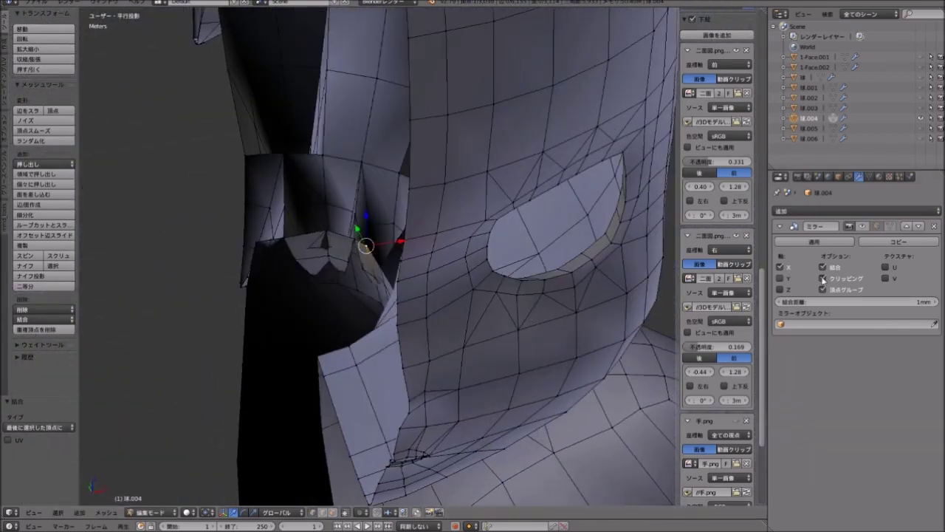
Show the mirrored half again and bring the back of the head opening into view.
{"action": "left_click", "coordinate": [876, 226]}
{"action": "mouse_move", "coordinate": [433, 295]}
{"action": "middle_mouse_down"}
{"action": "mouse_move", "coordinate": [420, 235]}
{"action": "mouse_move", "coordinate": [389, 235]}
{"action": "mouse_move", "coordinate": [379, 258]}
{"action": "middle_mouse_up"}
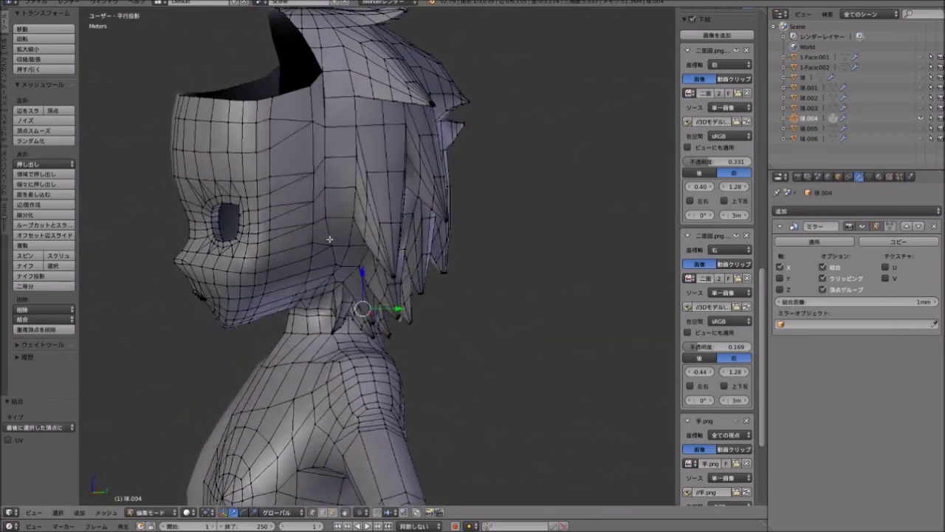
{"action": "mouse_move", "coordinate": [341, 249]}
{"action": "middle_mouse_down"}
{"action": "mouse_move", "coordinate": [330, 223]}
{"action": "mouse_move", "coordinate": [331, 149]}
{"action": "middle_mouse_up"}
{"action": "scroll", "coordinate": [336, 213], "scroll_direction": "up", "scroll_amount": 3}
{"action": "scroll", "coordinate": [336, 213], "scroll_direction": "up", "scroll_amount": 3}
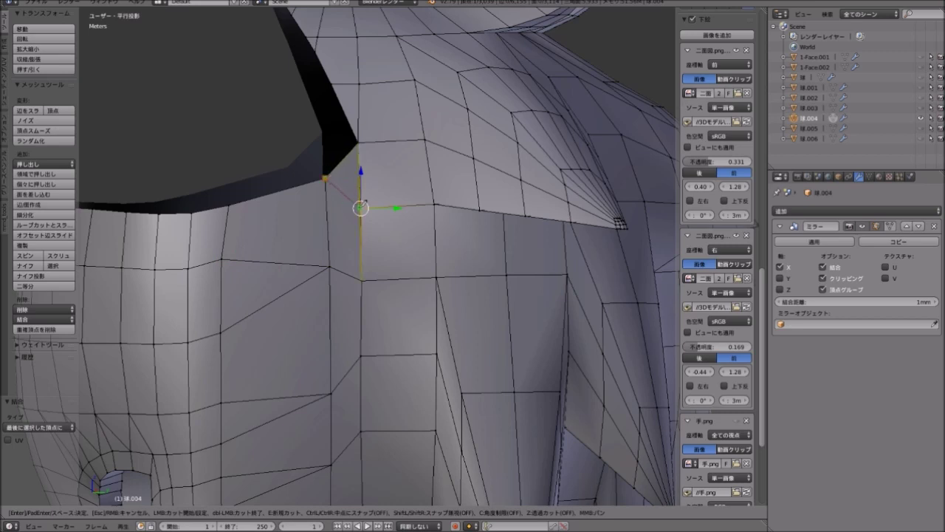
Knife-cut a connecting edge at the seam and merge its end vertex At Center.
{"action": "left_click", "coordinate": [359, 207]}
{"action": "key", "text": "Return"}
{"action": "right_click", "coordinate": [360, 207]}
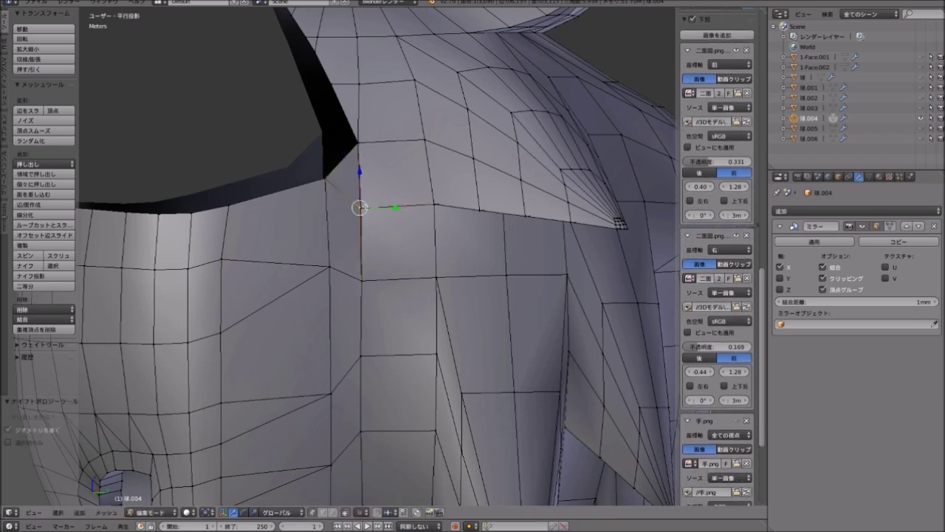
{"action": "left_click", "coordinate": [362, 232]}
{"action": "scroll", "coordinate": [369, 243], "scroll_direction": "down", "scroll_amount": 3}
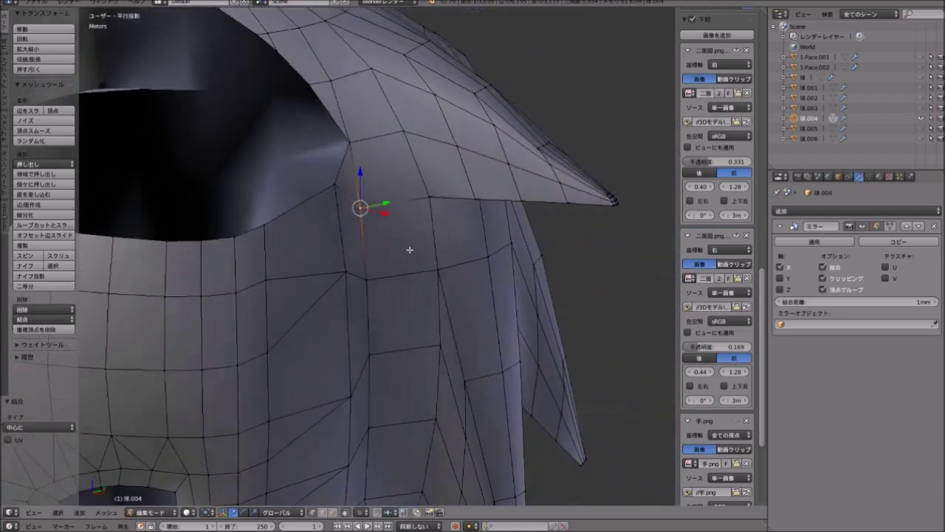
{"action": "scroll", "coordinate": [369, 244], "scroll_direction": "up", "scroll_amount": 3}
{"action": "scroll", "coordinate": [347, 249], "scroll_direction": "down", "scroll_amount": 4}
{"action": "mouse_move", "coordinate": [347, 249]}
{"action": "middle_mouse_down"}
{"action": "mouse_move", "coordinate": [509, 259]}
{"action": "mouse_move", "coordinate": [408, 222]}
{"action": "mouse_move", "coordinate": [197, 231]}
{"action": "middle_mouse_up"}
{"action": "scroll", "coordinate": [495, 262], "scroll_direction": "down", "scroll_amount": 3}
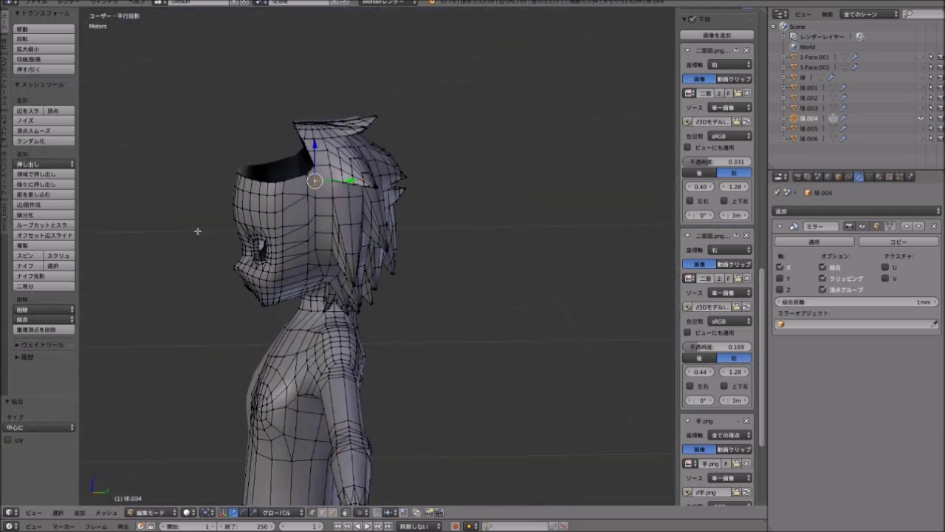
{"action": "scroll", "coordinate": [196, 232], "scroll_direction": "up", "scroll_amount": 3}
{"action": "scroll", "coordinate": [281, 140], "scroll_direction": "up", "scroll_amount": 2}
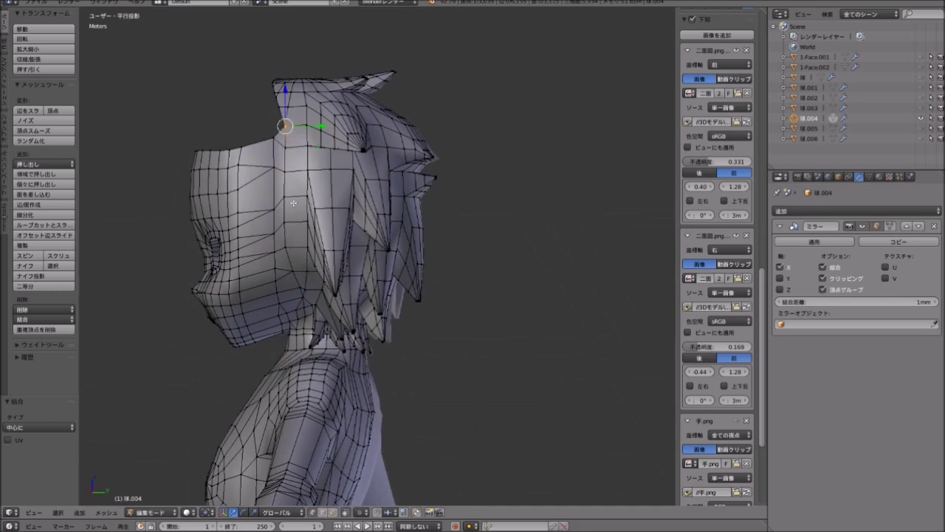
In edge select, mark the edges where the hair meets the head as seams and sharp.
{"action": "left_click", "coordinate": [321, 512]}
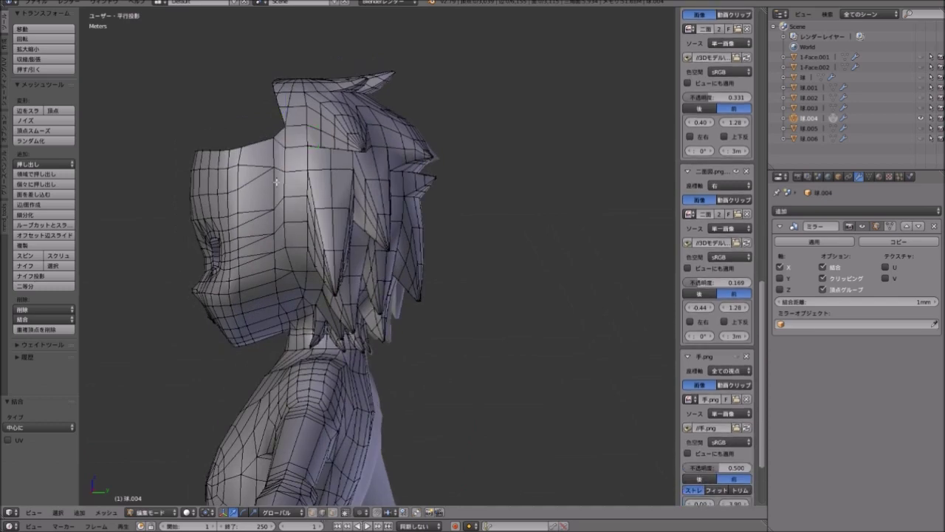
{"action": "right_click", "coordinate": [282, 137]}
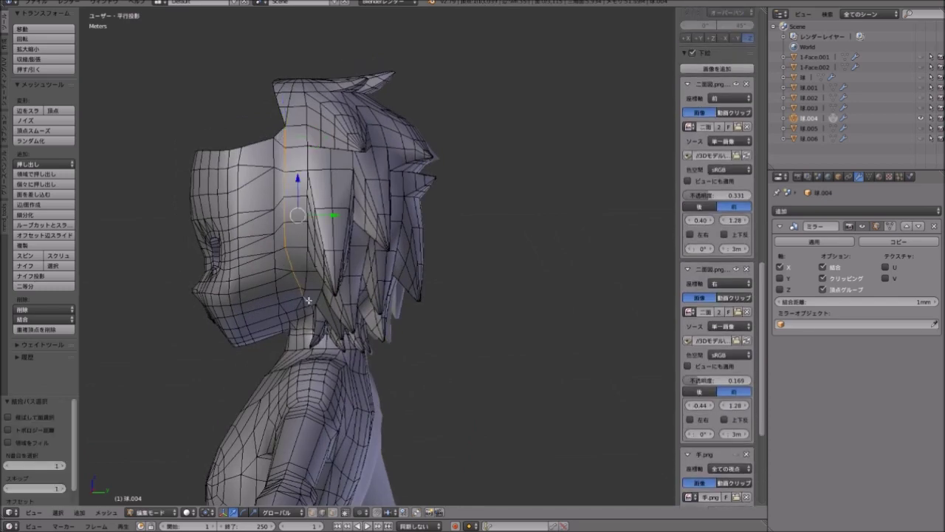
{"action": "mouse_move", "coordinate": [309, 300]}
{"action": "middle_mouse_down"}
{"action": "mouse_move", "coordinate": [402, 293]}
{"action": "mouse_move", "coordinate": [308, 280]}
{"action": "mouse_move", "coordinate": [401, 312]}
{"action": "mouse_move", "coordinate": [324, 247]}
{"action": "mouse_move", "coordinate": [308, 270]}
{"action": "middle_mouse_up"}
{"action": "scroll", "coordinate": [310, 281], "scroll_direction": "up", "scroll_amount": 2}
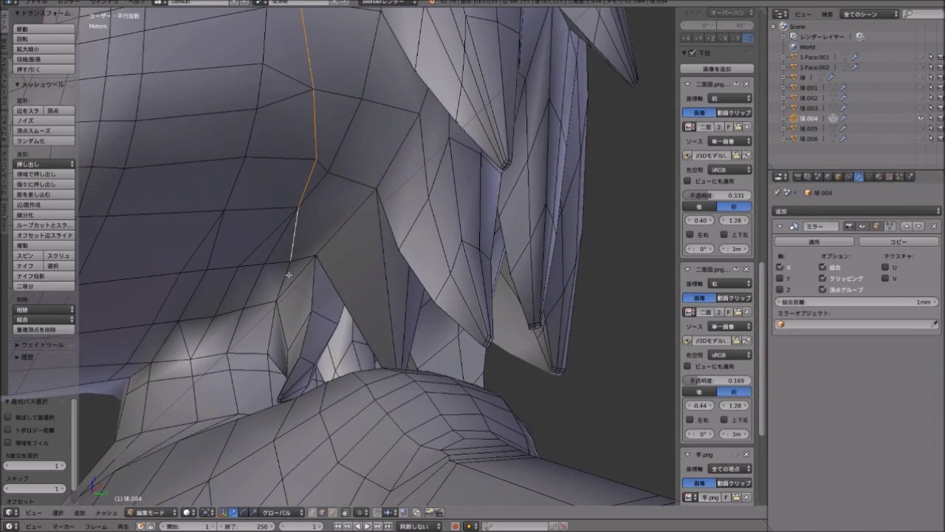
{"action": "mouse_move", "coordinate": [269, 333]}
{"action": "middle_mouse_down"}
{"action": "mouse_move", "coordinate": [389, 232]}
{"action": "mouse_move", "coordinate": [380, 242]}
{"action": "middle_mouse_up"}
{"action": "scroll", "coordinate": [389, 232], "scroll_direction": "down", "scroll_amount": 2}
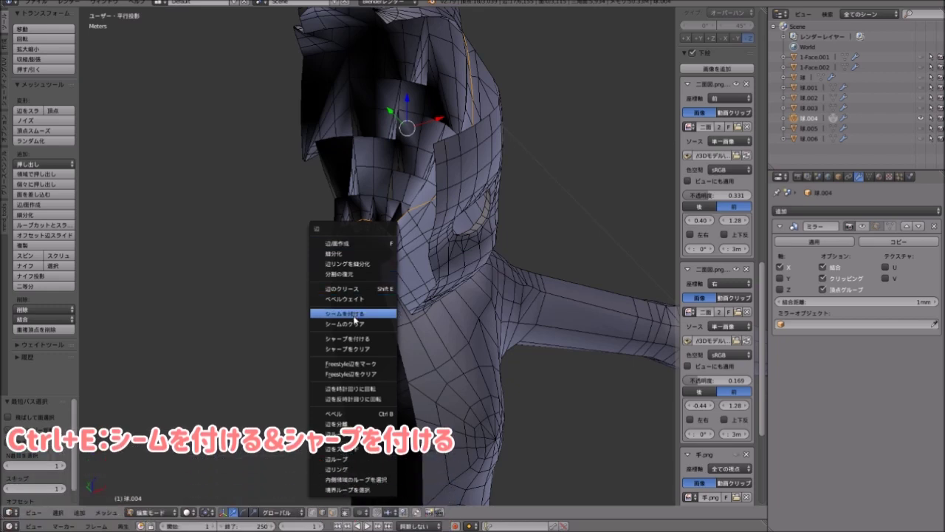
{"action": "left_click", "coordinate": [354, 314]}
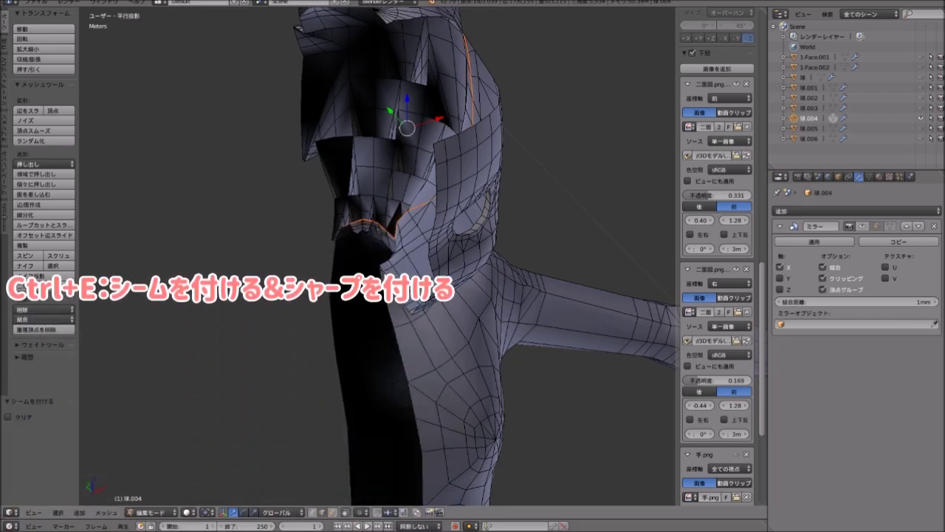
{"action": "key", "text": "ctrl+e"}
{"action": "left_click", "coordinate": [363, 299]}
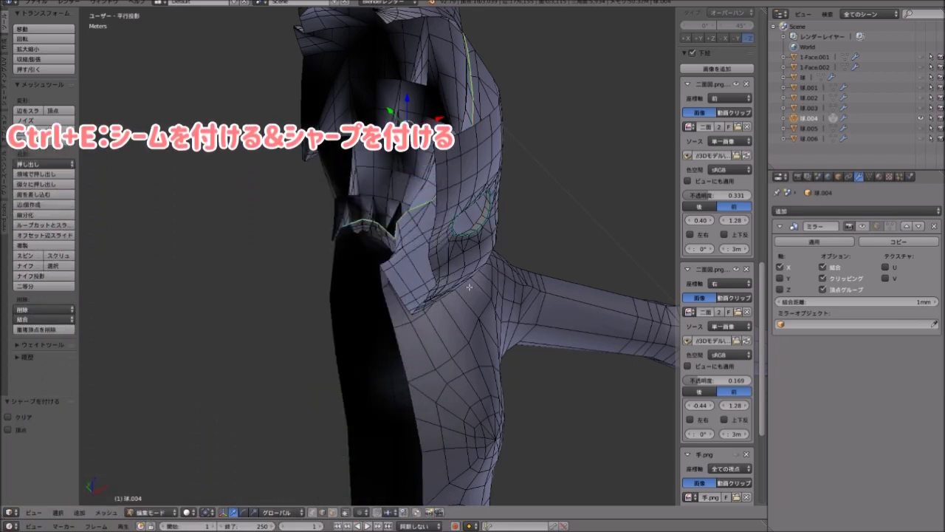
From the front view, clear the seam marking from the eye-hole edge loop.
{"action": "mouse_move", "coordinate": [469, 286]}
{"action": "middle_mouse_down"}
{"action": "mouse_move", "coordinate": [506, 253]}
{"action": "mouse_move", "coordinate": [414, 244]}
{"action": "mouse_move", "coordinate": [443, 271]}
{"action": "mouse_move", "coordinate": [401, 249]}
{"action": "mouse_move", "coordinate": [391, 274]}
{"action": "middle_mouse_up"}
{"action": "scroll", "coordinate": [376, 233], "scroll_direction": "up", "scroll_amount": 3}
{"action": "scroll", "coordinate": [414, 259], "scroll_direction": "down", "scroll_amount": 3}
{"action": "scroll", "coordinate": [397, 251], "scroll_direction": "up", "scroll_amount": 3}
{"action": "key", "text": "ctrl+r"}
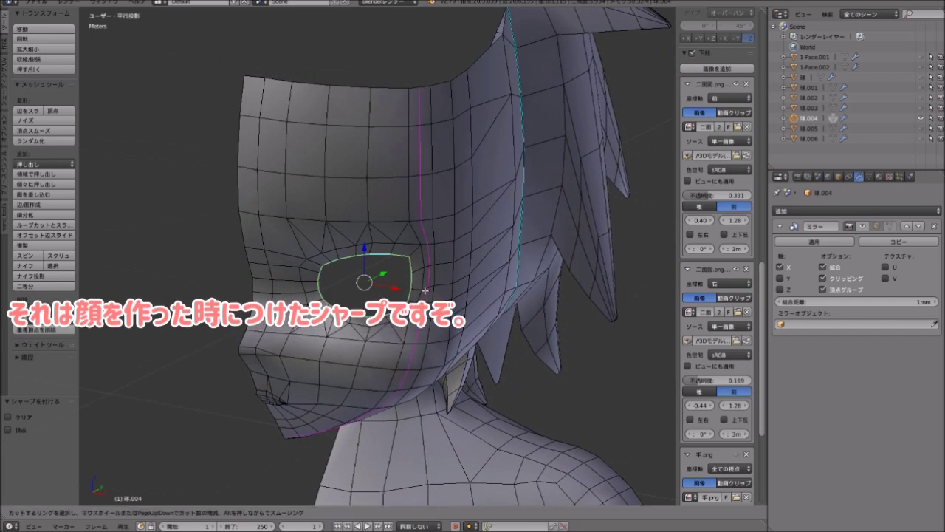
{"action": "key", "text": "Escape"}
{"action": "key", "text": "ctrl+e"}
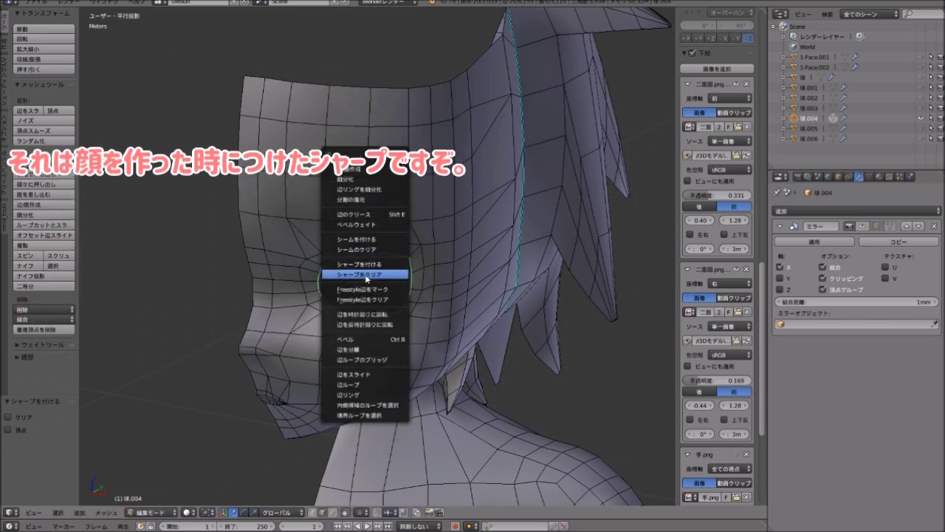
{"action": "left_click", "coordinate": [362, 249]}
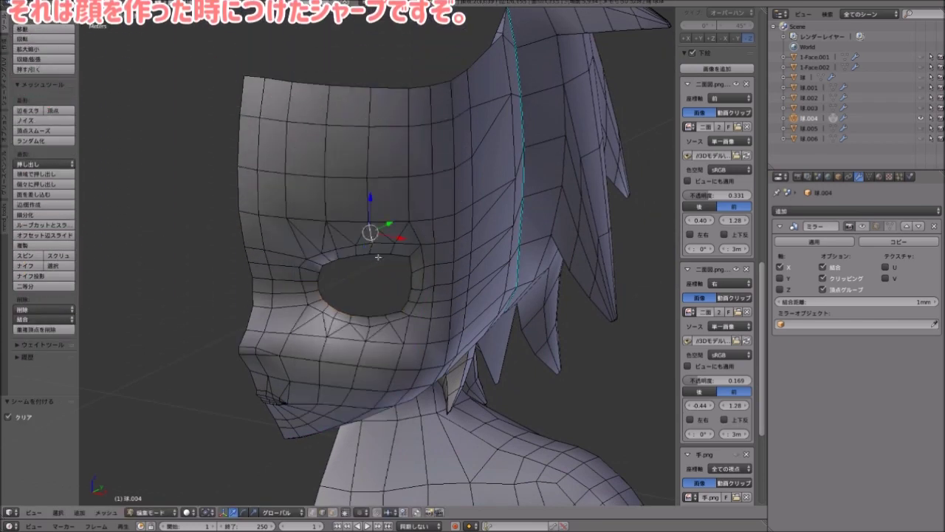
Orbit around the character, briefly enter Object Mode, then return to Edit Mode at the rear of the head.
{"action": "middle_click_drag", "start_coordinate": [373, 270], "coordinate": [450, 277]}
{"action": "scroll", "coordinate": [397, 273], "scroll_direction": "down", "scroll_amount": 1}
{"action": "scroll", "coordinate": [396, 274], "scroll_direction": "down", "scroll_amount": 1}
{"action": "scroll", "coordinate": [443, 274], "scroll_direction": "up", "scroll_amount": 2}
{"action": "mouse_move", "coordinate": [413, 251]}
{"action": "middle_mouse_down"}
{"action": "mouse_move", "coordinate": [421, 281]}
{"action": "mouse_move", "coordinate": [221, 253]}
{"action": "mouse_move", "coordinate": [329, 412]}
{"action": "middle_mouse_up"}
{"action": "left_click", "coordinate": [147, 513]}
{"action": "left_click", "coordinate": [155, 498]}
{"action": "mouse_move", "coordinate": [345, 322]}
{"action": "middle_mouse_down"}
{"action": "mouse_move", "coordinate": [373, 250]}
{"action": "mouse_move", "coordinate": [349, 317]}
{"action": "mouse_move", "coordinate": [353, 295]}
{"action": "mouse_move", "coordinate": [338, 295]}
{"action": "mouse_move", "coordinate": [352, 330]}
{"action": "middle_mouse_up"}
{"action": "scroll", "coordinate": [337, 232], "scroll_direction": "up", "scroll_amount": 3}
{"action": "key", "text": "Tab"}
{"action": "scroll", "coordinate": [316, 295], "scroll_direction": "up", "scroll_amount": 5}
{"action": "scroll", "coordinate": [358, 276], "scroll_direction": "up", "scroll_amount": 3}
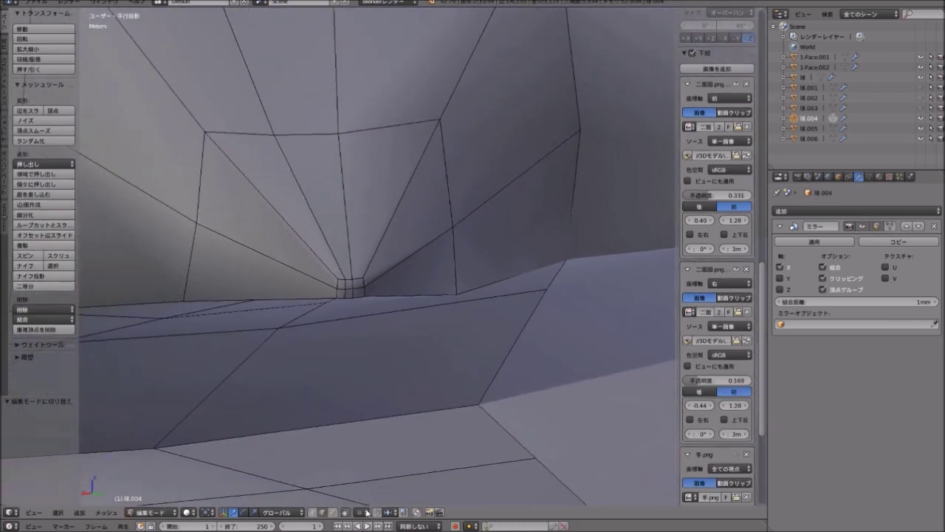
In face select, delete the tiny face where the hair strands converge, then select the adjacent small face.
{"action": "left_click", "coordinate": [334, 513]}
{"action": "scroll", "coordinate": [324, 313], "scroll_direction": "up", "scroll_amount": 1}
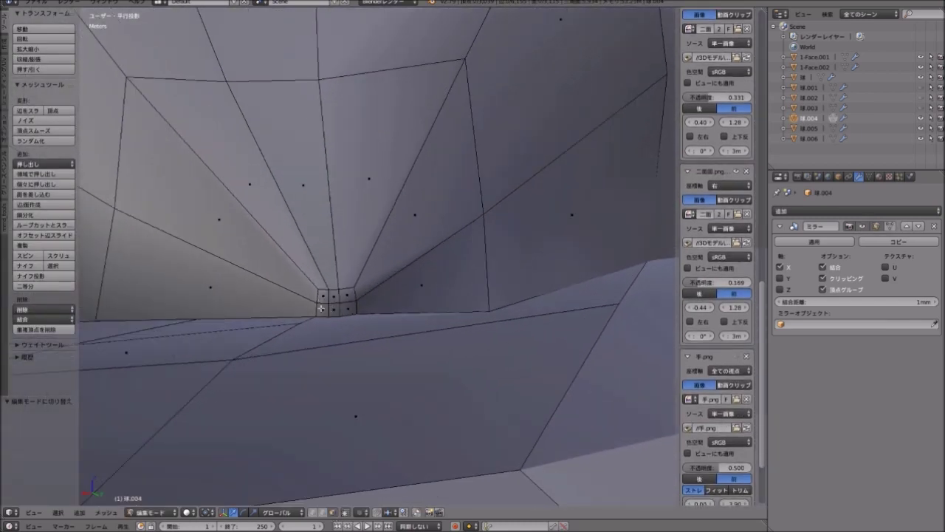
{"action": "right_click", "coordinate": [322, 309]}
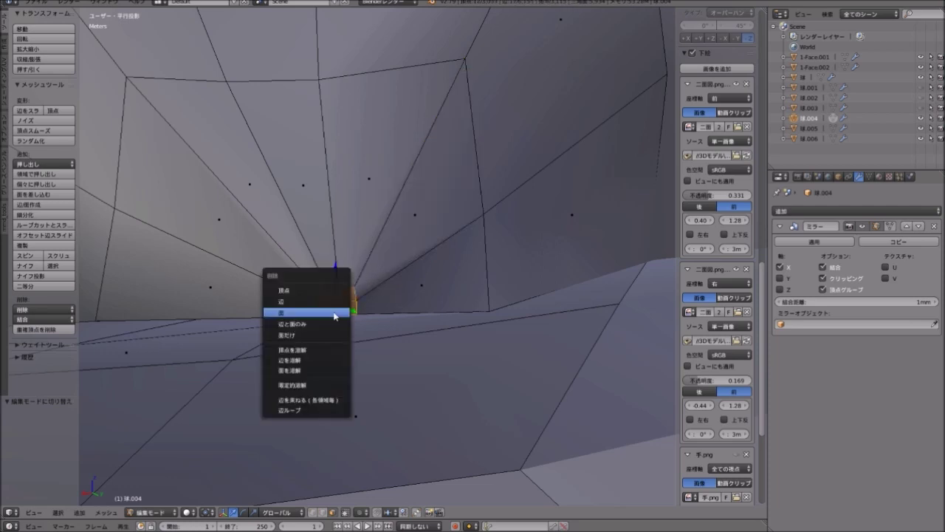
{"action": "left_click", "coordinate": [313, 313]}
{"action": "middle_click_drag", "start_coordinate": [314, 318], "coordinate": [347, 294]}
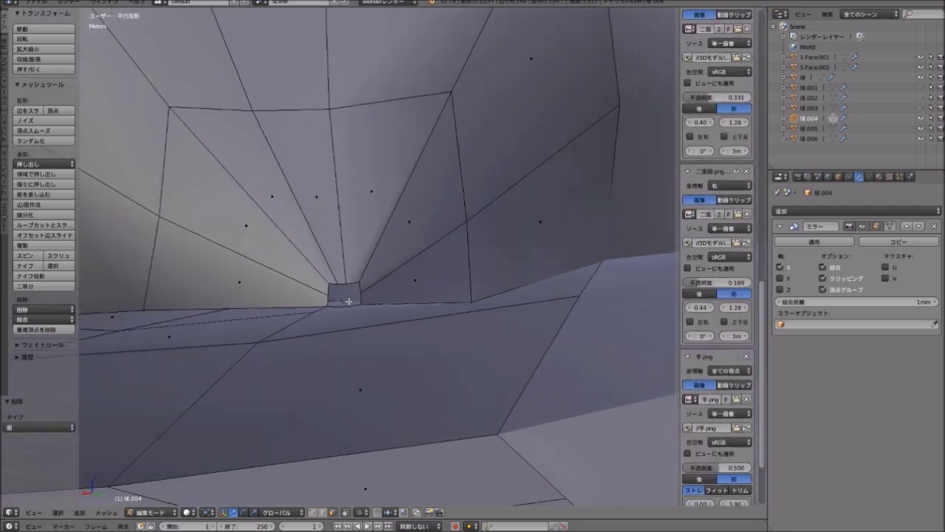
{"action": "scroll", "coordinate": [347, 294], "scroll_direction": "down", "scroll_amount": 3}
{"action": "right_click", "coordinate": [517, 339]}
{"action": "mouse_move", "coordinate": [517, 340]}
{"action": "middle_mouse_down"}
{"action": "mouse_move", "coordinate": [396, 312]}
{"action": "mouse_move", "coordinate": [355, 318]}
{"action": "mouse_move", "coordinate": [334, 352]}
{"action": "mouse_move", "coordinate": [384, 304]}
{"action": "mouse_move", "coordinate": [392, 327]}
{"action": "mouse_move", "coordinate": [351, 218]}
{"action": "middle_mouse_up"}
{"action": "scroll", "coordinate": [396, 313], "scroll_direction": "up", "scroll_amount": 2}
Delete the second small face beside the hair hole.
{"action": "key", "text": "x"}
{"action": "left_click", "coordinate": [334, 352]}
{"action": "scroll", "coordinate": [352, 218], "scroll_direction": "down", "scroll_amount": 5}
{"action": "middle_click_drag", "start_coordinate": [370, 344], "coordinate": [363, 237]}
{"action": "scroll", "coordinate": [369, 354], "scroll_direction": "up", "scroll_amount": 5}
{"action": "scroll", "coordinate": [347, 319], "scroll_direction": "up", "scroll_amount": 2}
{"action": "scroll", "coordinate": [348, 319], "scroll_direction": "down", "scroll_amount": 5}
Scale the hole's vertices to 0.571 and orbit to check the head from the side and front.
{"action": "key", "text": "s"}
{"action": "left_click", "coordinate": [363, 229]}
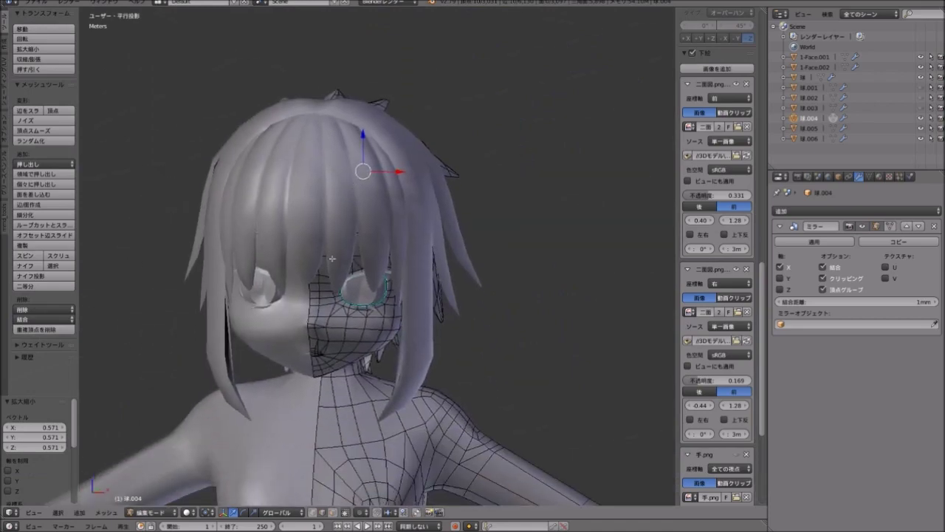
{"action": "scroll", "coordinate": [363, 221], "scroll_direction": "up", "scroll_amount": 4}
{"action": "scroll", "coordinate": [363, 222], "scroll_direction": "up", "scroll_amount": 2}
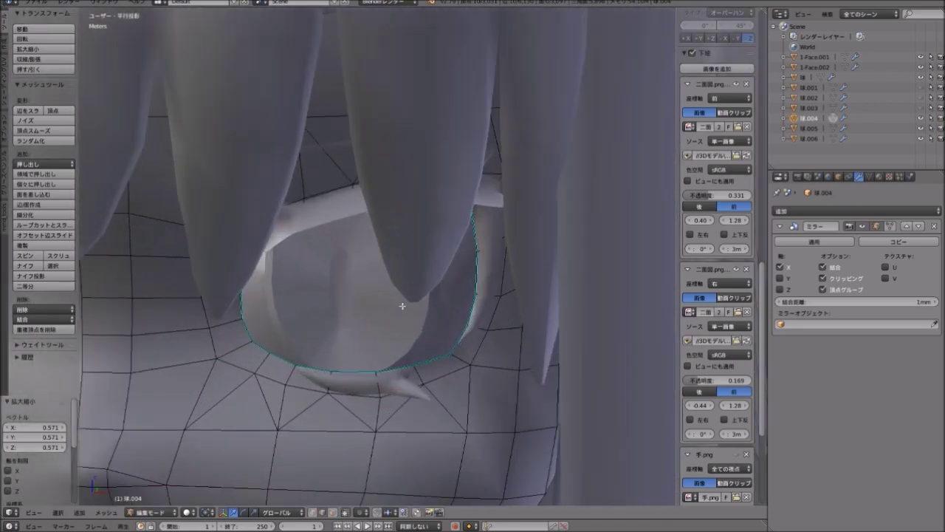
{"action": "scroll", "coordinate": [377, 301], "scroll_direction": "down", "scroll_amount": 3}
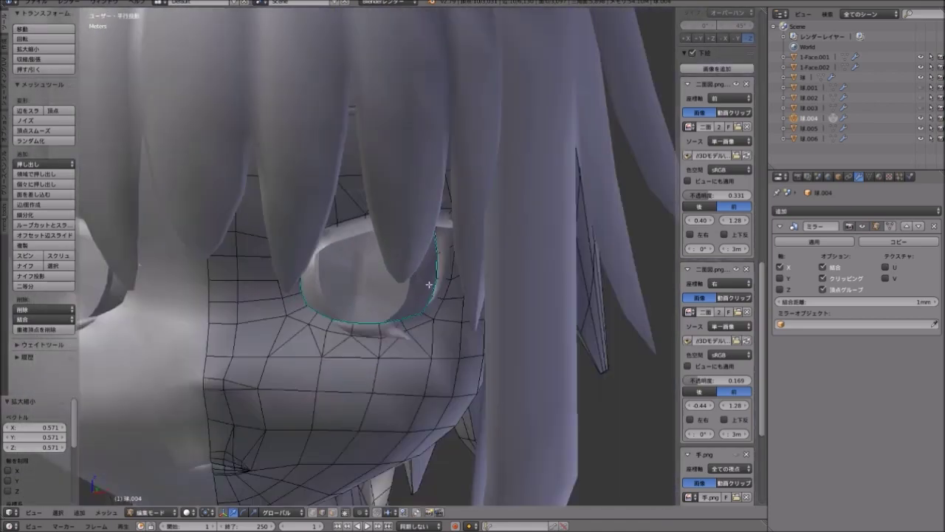
{"action": "scroll", "coordinate": [377, 302], "scroll_direction": "down", "scroll_amount": 4}
{"action": "mouse_move", "coordinate": [377, 301]}
{"action": "middle_mouse_down"}
{"action": "mouse_move", "coordinate": [294, 242]}
{"action": "mouse_move", "coordinate": [326, 246]}
{"action": "middle_mouse_up"}
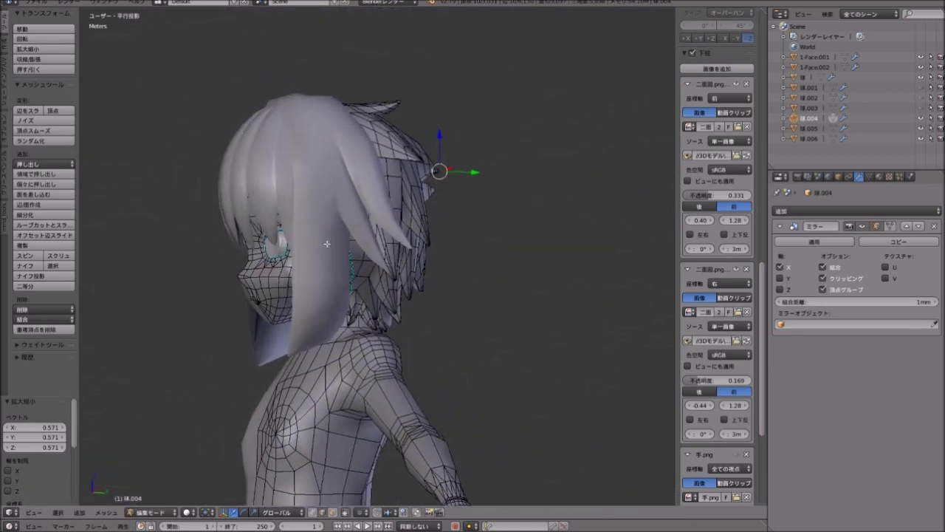
{"action": "scroll", "coordinate": [333, 226], "scroll_direction": "up", "scroll_amount": 3}
{"action": "middle_click_drag", "start_coordinate": [334, 226], "coordinate": [353, 255]}
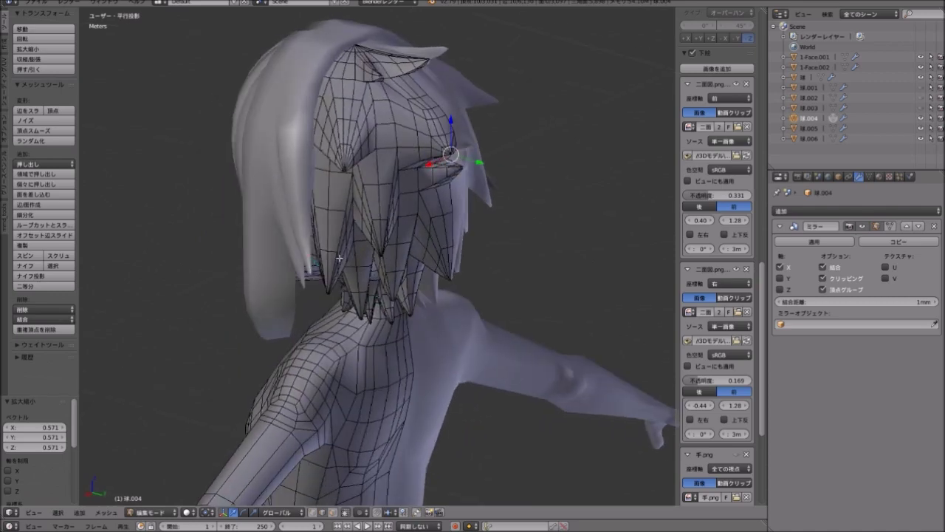
{"action": "mouse_move", "coordinate": [338, 258]}
{"action": "middle_mouse_down"}
{"action": "mouse_move", "coordinate": [398, 233]}
{"action": "mouse_move", "coordinate": [386, 245]}
{"action": "mouse_move", "coordinate": [395, 248]}
{"action": "mouse_move", "coordinate": [436, 222]}
{"action": "mouse_move", "coordinate": [317, 236]}
{"action": "mouse_move", "coordinate": [418, 238]}
{"action": "middle_mouse_up"}
{"action": "scroll", "coordinate": [416, 224], "scroll_direction": "down", "scroll_amount": 5}
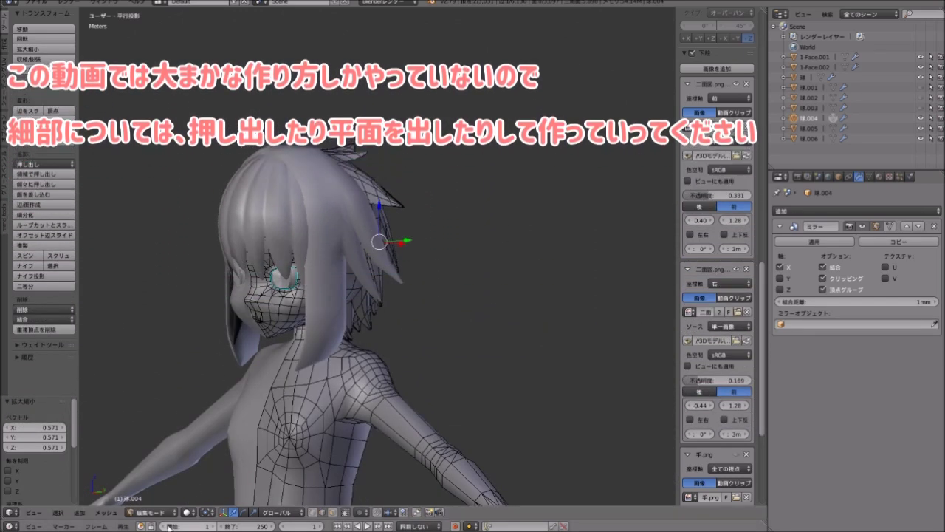
Orbit and zoom to inspect the full body from an angled view.
{"action": "middle_click_drag", "start_coordinate": [302, 369], "coordinate": [316, 367]}
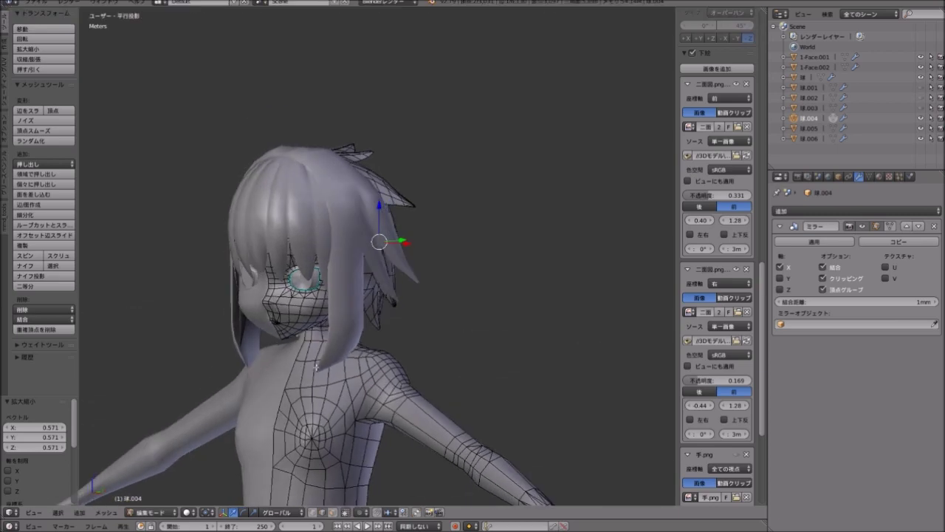
{"action": "scroll", "coordinate": [312, 303], "scroll_direction": "down", "scroll_amount": 3}
{"action": "scroll", "coordinate": [485, 470], "scroll_direction": "down", "scroll_amount": 2}
{"action": "scroll", "coordinate": [330, 318], "scroll_direction": "up", "scroll_amount": 3}
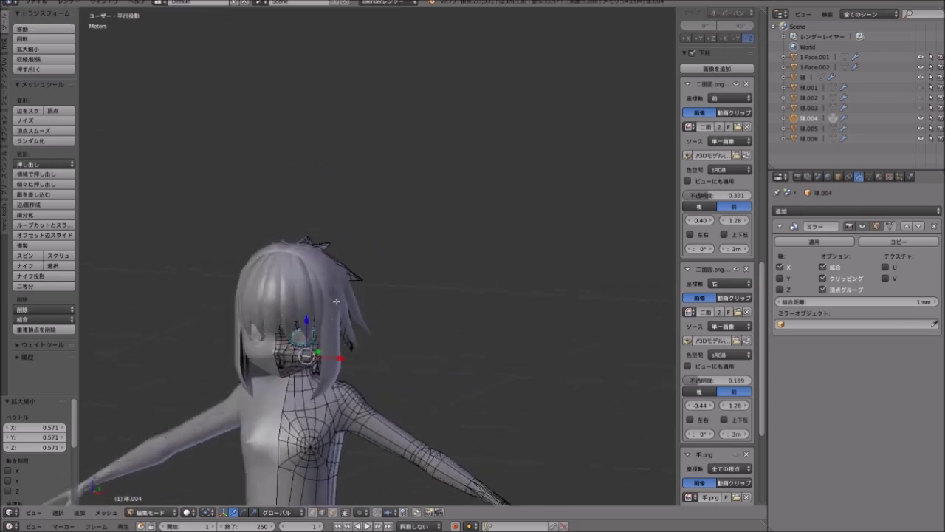
{"action": "scroll", "coordinate": [329, 319], "scroll_direction": "up", "scroll_amount": 3}
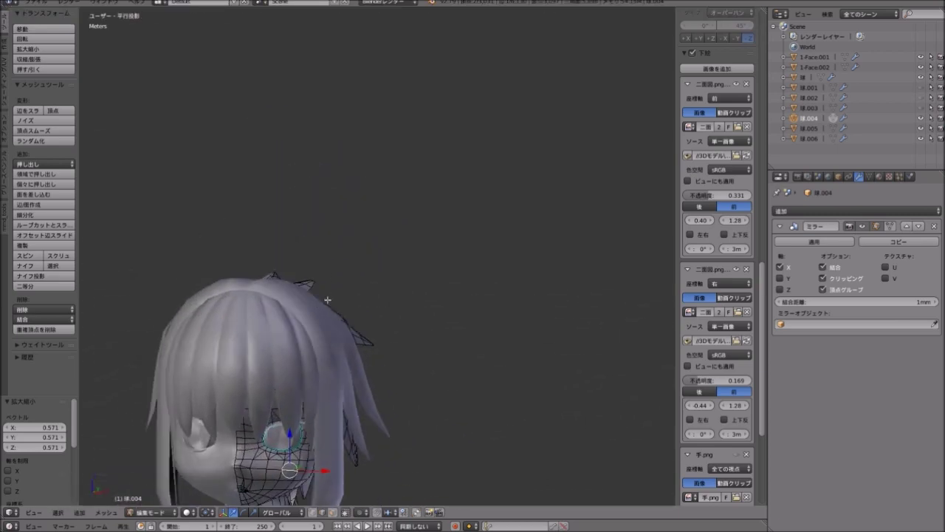
{"action": "scroll", "coordinate": [314, 313], "scroll_direction": "down", "scroll_amount": 3}
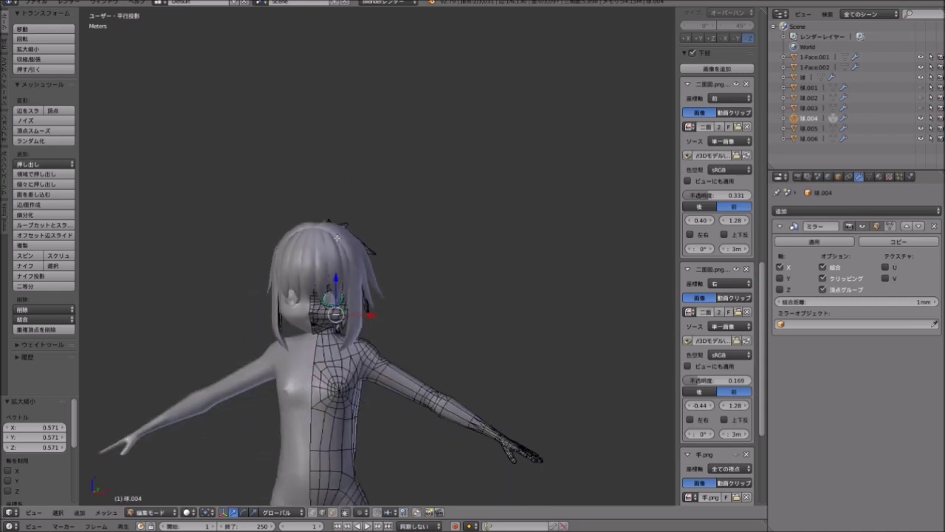
{"action": "scroll", "coordinate": [344, 198], "scroll_direction": "down", "scroll_amount": 2}
{"action": "middle_click_drag", "start_coordinate": [344, 198], "coordinate": [352, 214]}
{"action": "scroll", "coordinate": [358, 221], "scroll_direction": "up", "scroll_amount": 2}
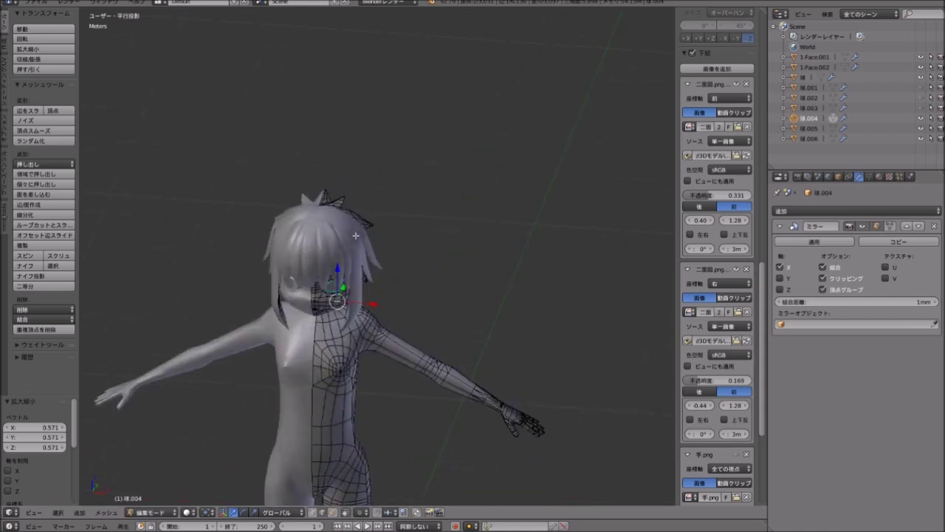
{"action": "scroll", "coordinate": [376, 271], "scroll_direction": "up", "scroll_amount": 2}
{"action": "scroll", "coordinate": [344, 300], "scroll_direction": "up", "scroll_amount": 3}
{"action": "scroll", "coordinate": [368, 318], "scroll_direction": "up", "scroll_amount": 1}
Orbit the head to a three-quarter view, then around to the character's back.
{"action": "mouse_move", "coordinate": [368, 318]}
{"action": "middle_mouse_down"}
{"action": "mouse_move", "coordinate": [329, 258]}
{"action": "mouse_move", "coordinate": [352, 269]}
{"action": "middle_mouse_up"}
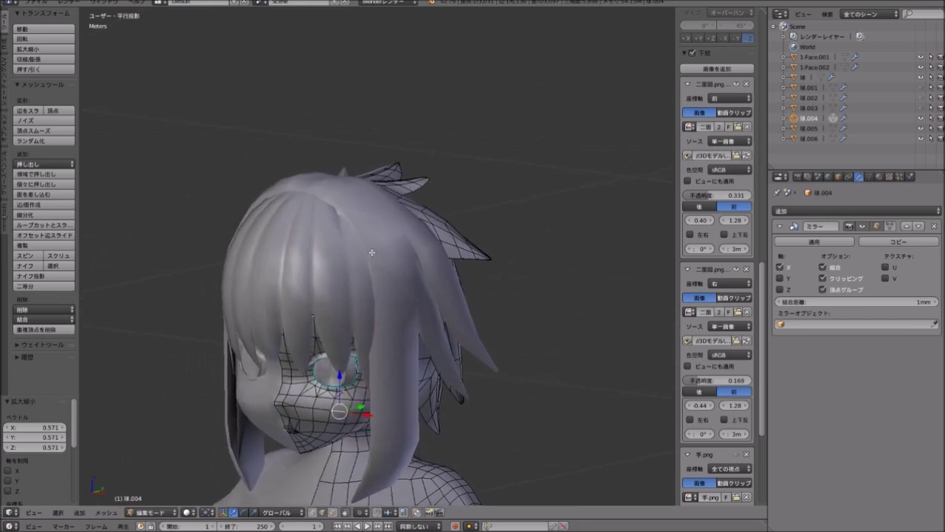
{"action": "scroll", "coordinate": [371, 252], "scroll_direction": "down", "scroll_amount": 3}
{"action": "scroll", "coordinate": [369, 254], "scroll_direction": "down", "scroll_amount": 3}
{"action": "scroll", "coordinate": [371, 276], "scroll_direction": "up", "scroll_amount": 4}
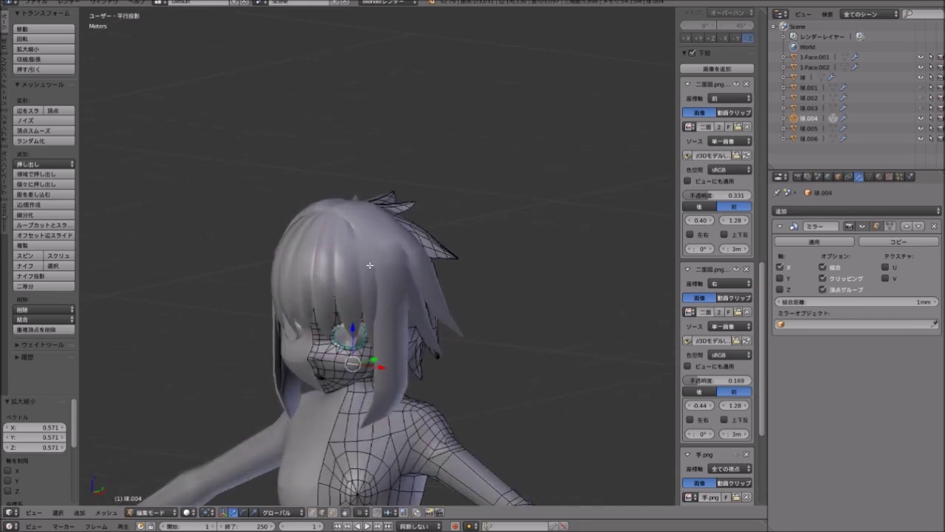
{"action": "mouse_move", "coordinate": [400, 279]}
{"action": "middle_mouse_down"}
{"action": "mouse_move", "coordinate": [322, 224]}
{"action": "mouse_move", "coordinate": [338, 273]}
{"action": "middle_mouse_up"}
{"action": "scroll", "coordinate": [338, 272], "scroll_direction": "up", "scroll_amount": 3}
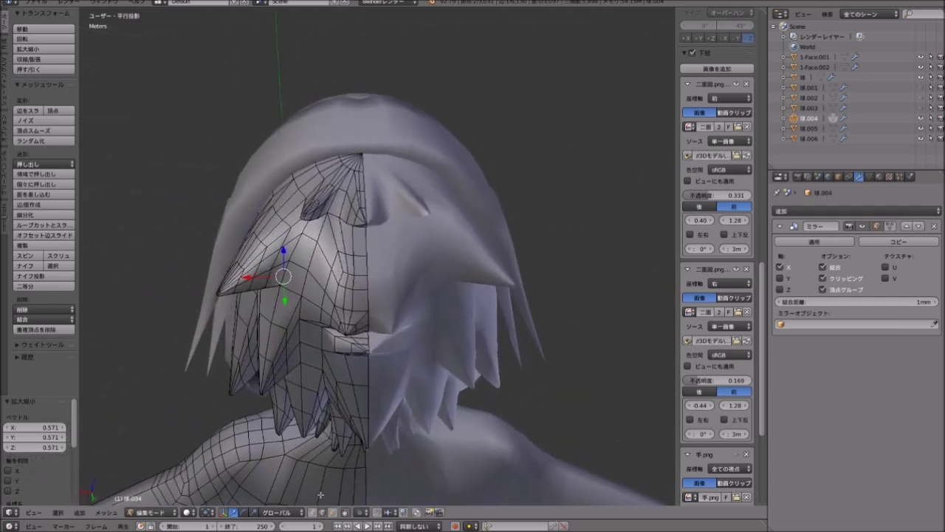
Place the 3D cursor on the face, view the hair from above, and switch to Object Mode.
{"action": "left_click", "coordinate": [339, 250]}
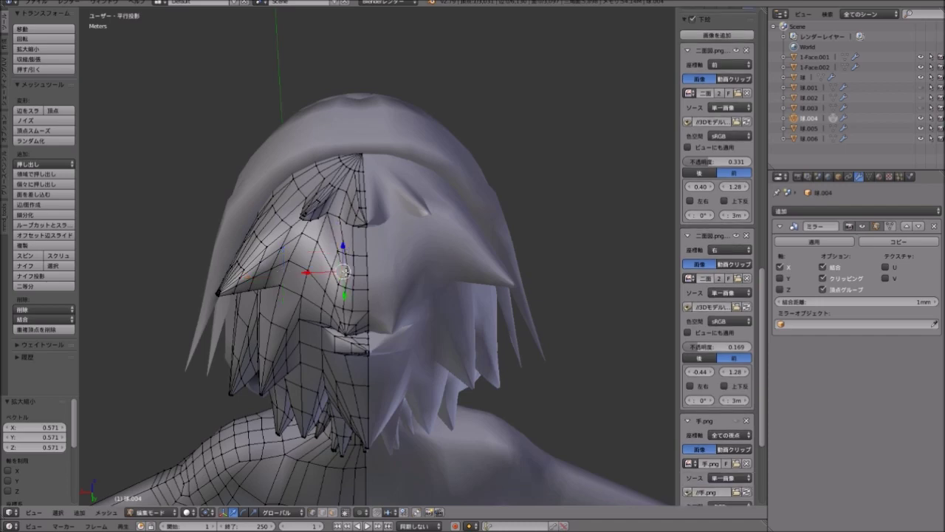
{"action": "scroll", "coordinate": [717, 258], "scroll_direction": "up", "scroll_amount": 2}
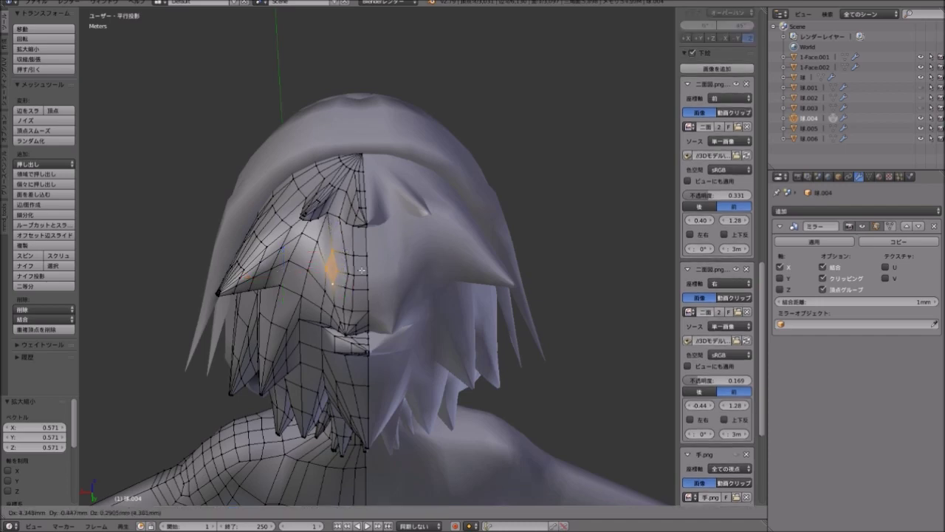
{"action": "mouse_move", "coordinate": [365, 270]}
{"action": "middle_mouse_down"}
{"action": "mouse_move", "coordinate": [359, 186]}
{"action": "mouse_move", "coordinate": [421, 261]}
{"action": "mouse_move", "coordinate": [537, 244]}
{"action": "mouse_move", "coordinate": [473, 221]}
{"action": "mouse_move", "coordinate": [253, 276]}
{"action": "mouse_move", "coordinate": [99, 276]}
{"action": "mouse_move", "coordinate": [722, 362]}
{"action": "middle_mouse_up"}
{"action": "scroll", "coordinate": [716, 259], "scroll_direction": "down", "scroll_amount": 2}
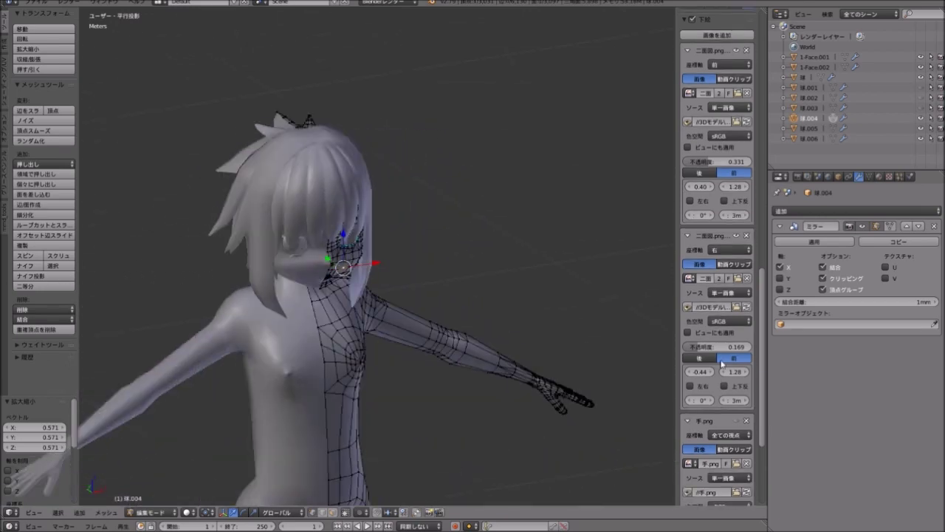
{"action": "left_click", "coordinate": [151, 511]}
{"action": "left_click", "coordinate": [170, 489]}
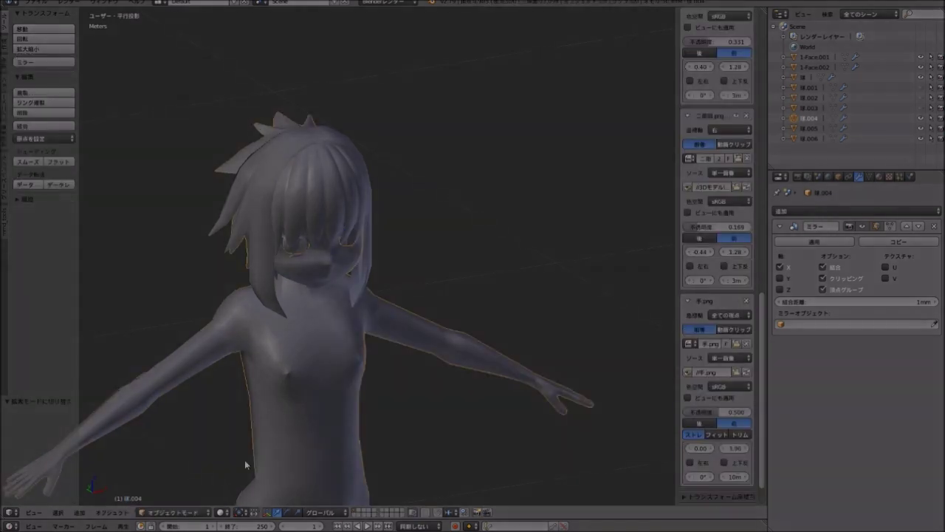